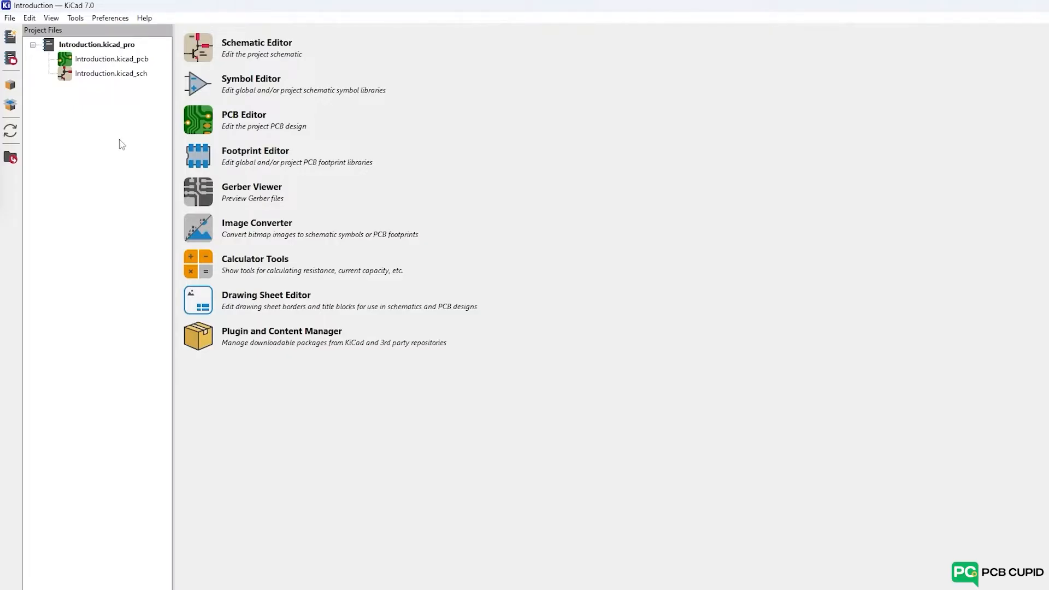
pyautogui.click(11, 158)
pyautogui.moveTo(391, 383); pyautogui.dragTo(194, 104)
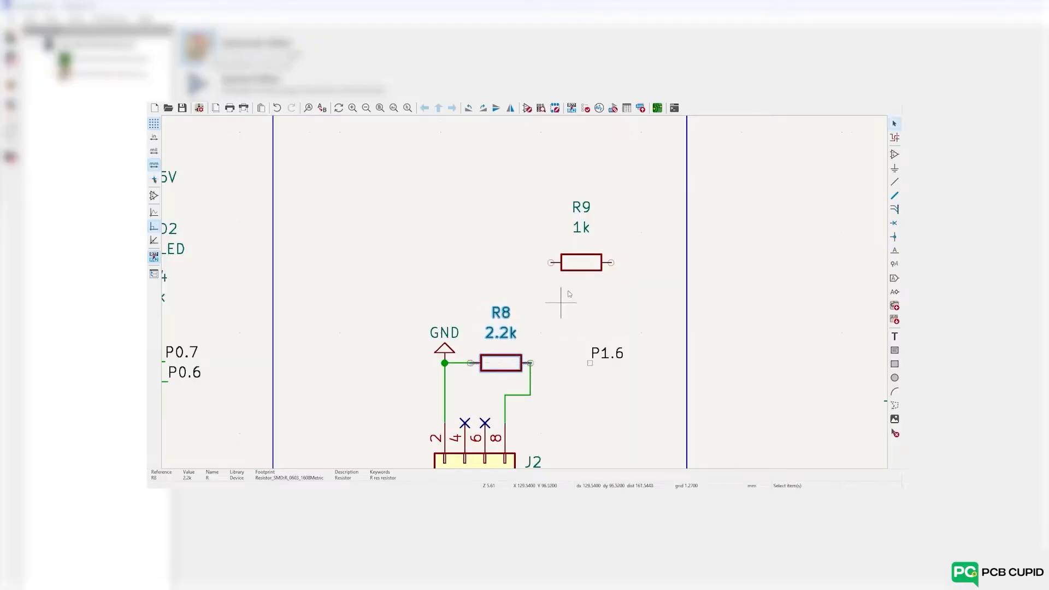
# Step: Move resistor R9 in line with R8 so that it connects R8 to the P1.6 label
pyautogui.click(580, 262)
pyautogui.moveTo(577, 271); pyautogui.dragTo(558, 371)
pyautogui.scroll(-5, 556, 400)
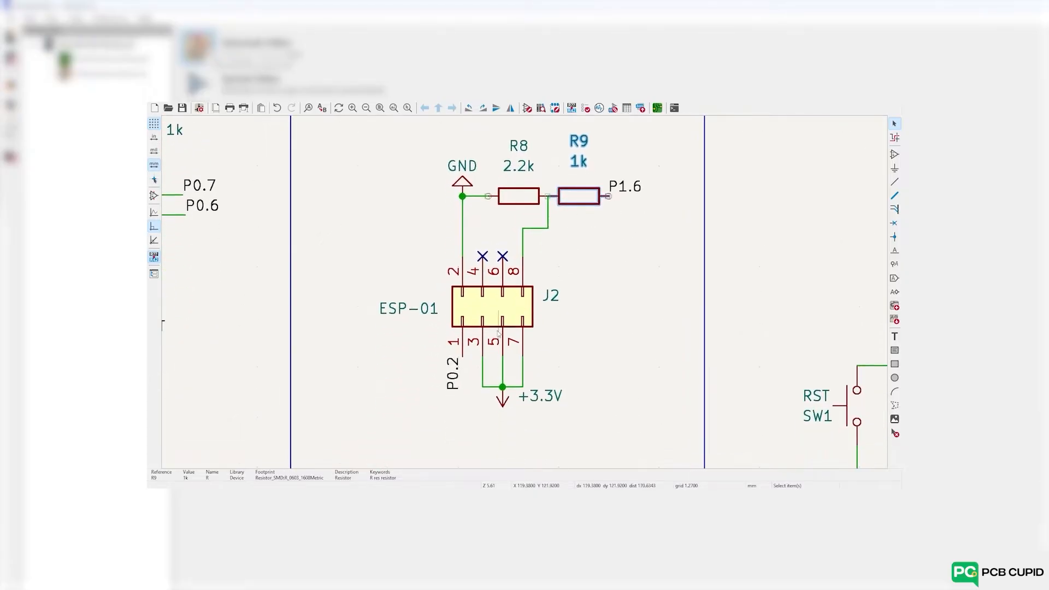
pyautogui.click(567, 311)
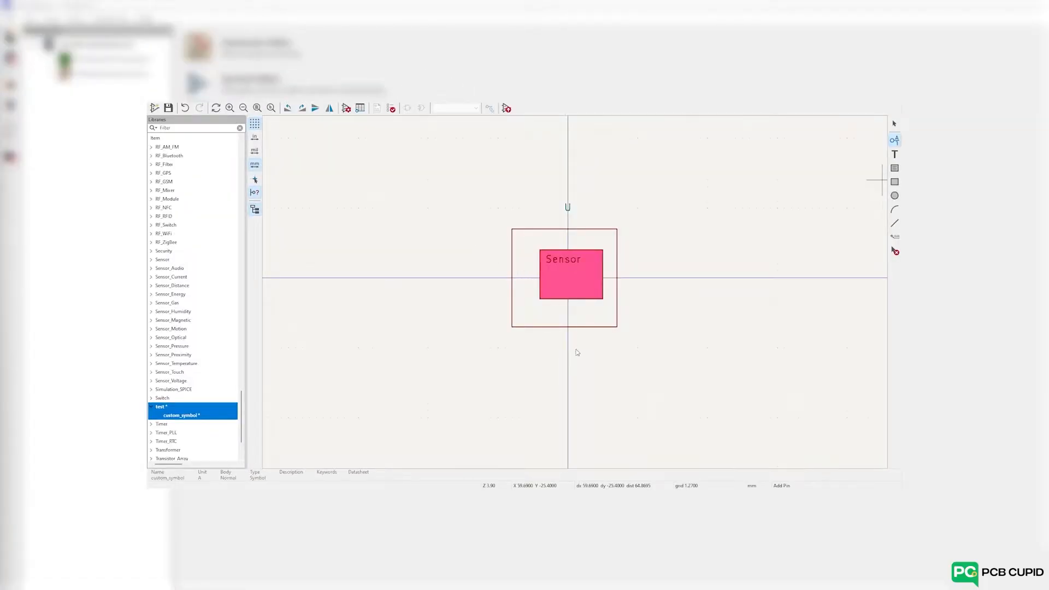
# Step: Place three input pins, evenly spaced one above another, along the left edge of the Sensor symbol's outline
pyautogui.click(577, 353)
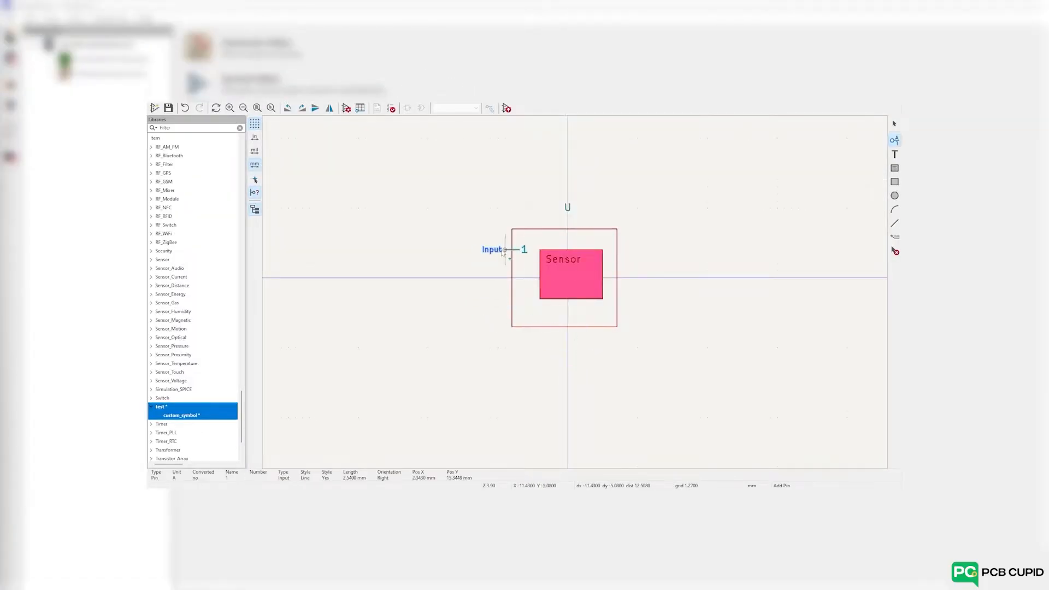
pyautogui.click(498, 249)
pyautogui.click(498, 278)
pyautogui.click(498, 306)
pyautogui.press('Escape')
pyautogui.press('Escape')
# Step: Label the Sensor symbol's middle left pin 2 and its lower left pin 3
pyautogui.doubleClick(505, 278)
pyautogui.write('2')
pyautogui.click(590, 358)
pyautogui.doubleClick(524, 308)
pyautogui.write('3')
pyautogui.click(590, 358)
pyautogui.click(585, 348)
pyautogui.scroll(-4, 522, 298)
pyautogui.press('Home')
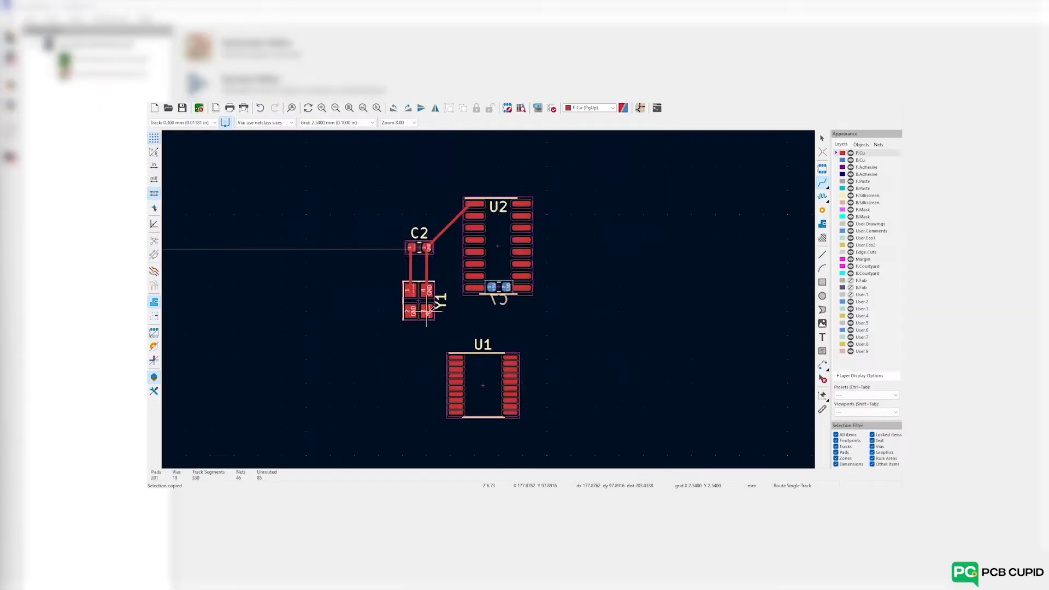
# Step: Route a front copper track from Y1's lower-right pad to U2's lowest left pad
pyautogui.click(427, 312)
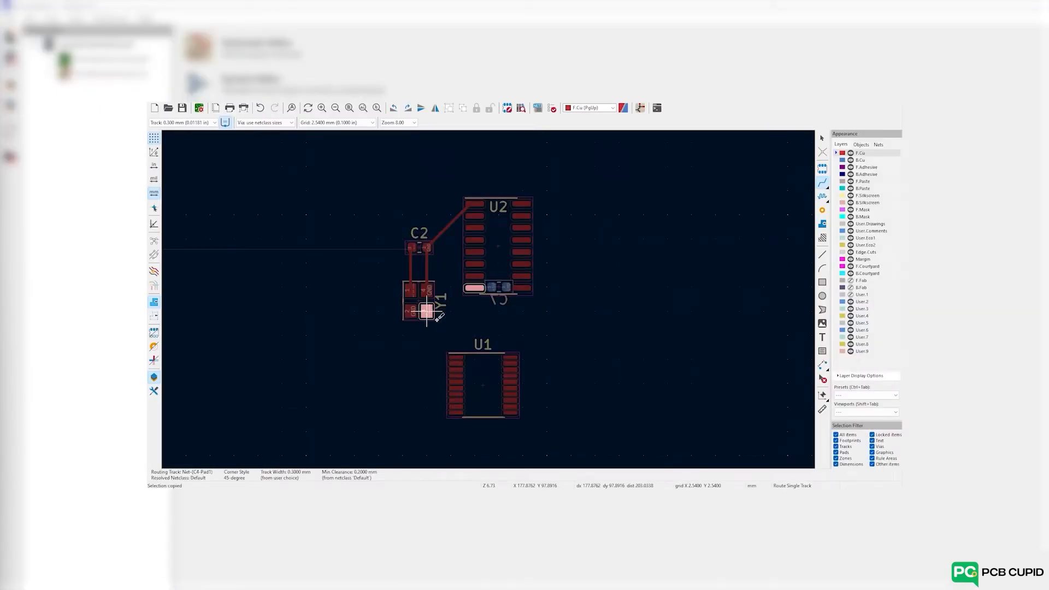
pyautogui.click(473, 288)
pyautogui.press('Escape')
# Step: Move capacitor C7 to just below U2 and flip it to the front side of the board
pyautogui.click(498, 291)
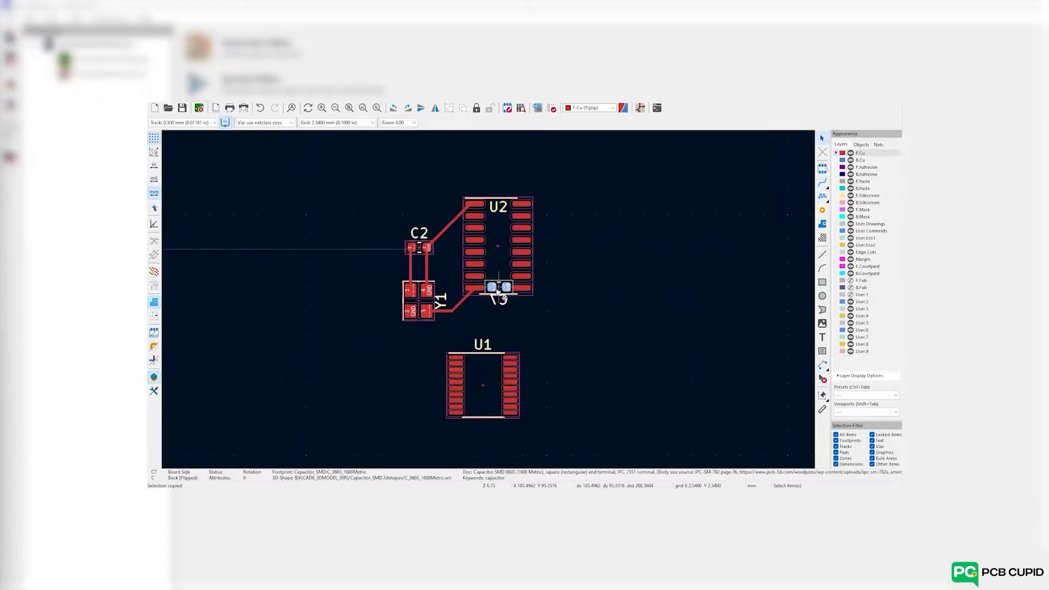
pyautogui.moveTo(498, 292); pyautogui.dragTo(500, 321)
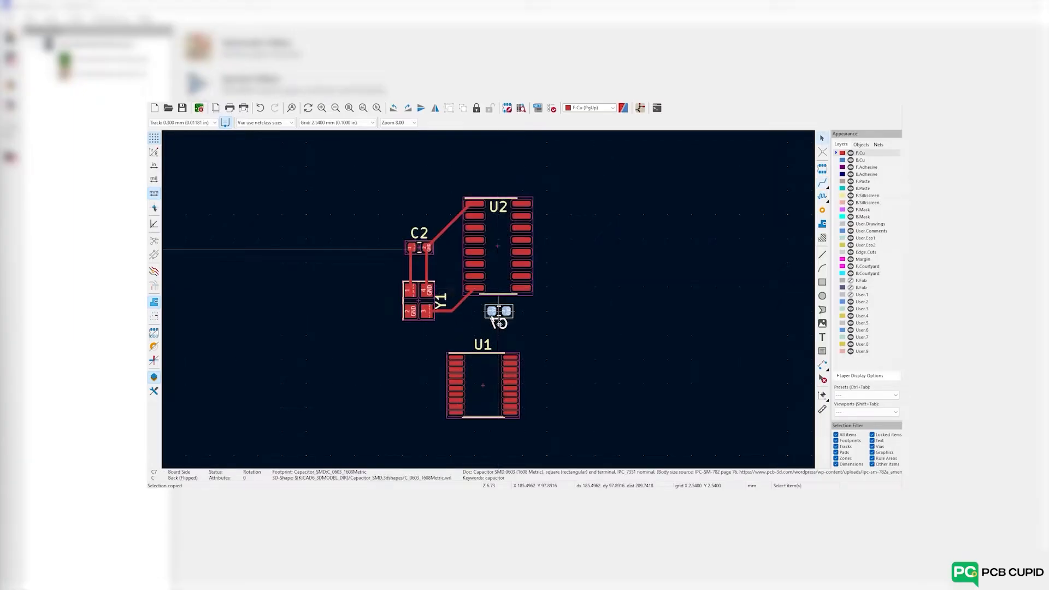
pyautogui.click(562, 313)
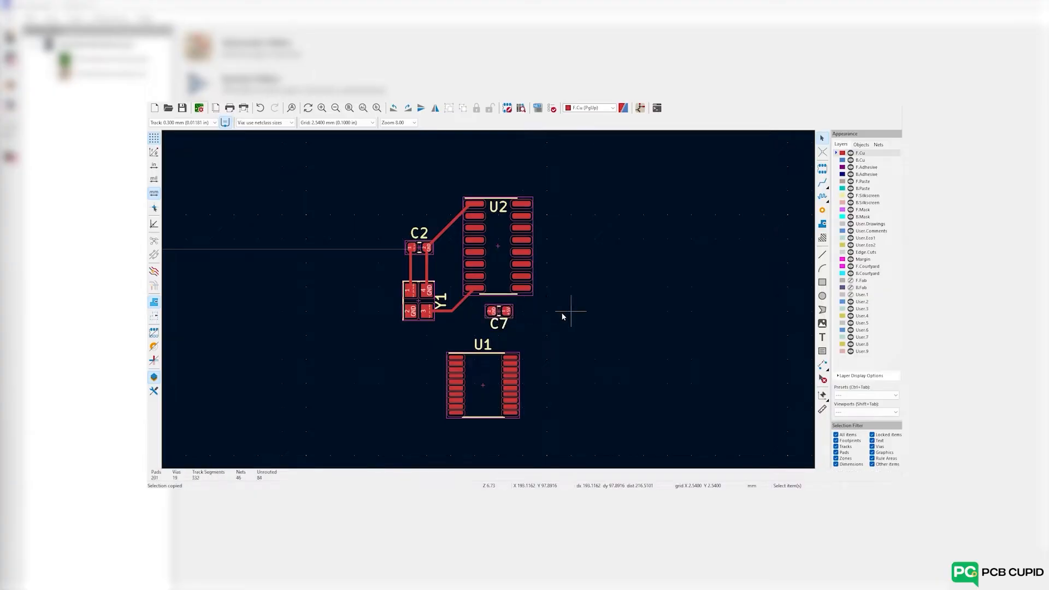
# Step: Move component U1 from below U2 to the free area left of crystal Y1
pyautogui.click(494, 386)
pyautogui.press('m')
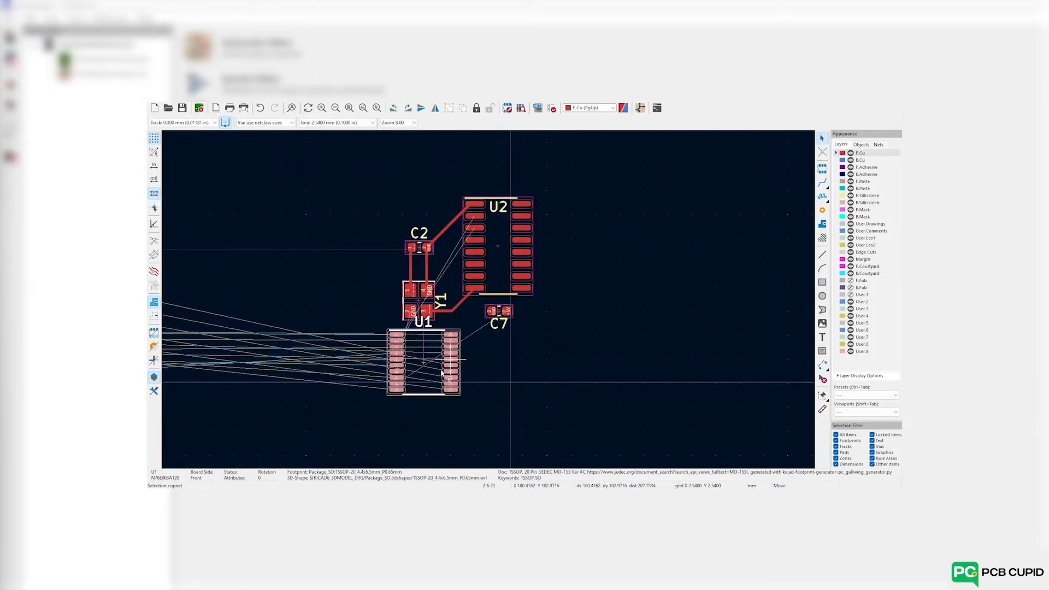
pyautogui.click(357, 273)
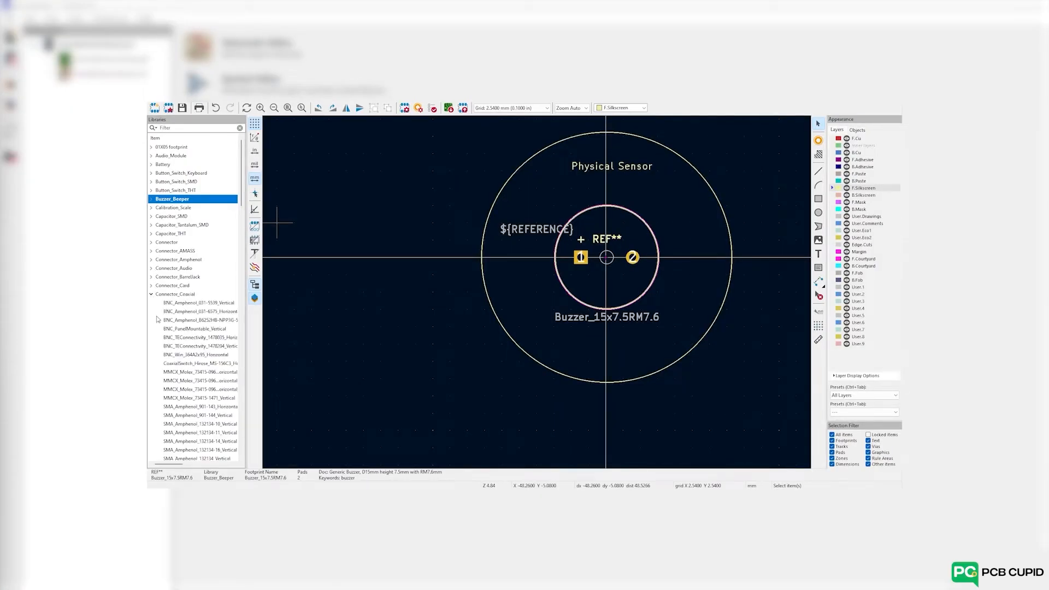
# Step: Browse the footprint libraries, looking into connector groups such as Connector_Coaxial and Connector_Pin
pyautogui.click(151, 295)
pyautogui.scroll(-6, 154, 320)
pyautogui.click(152, 294)
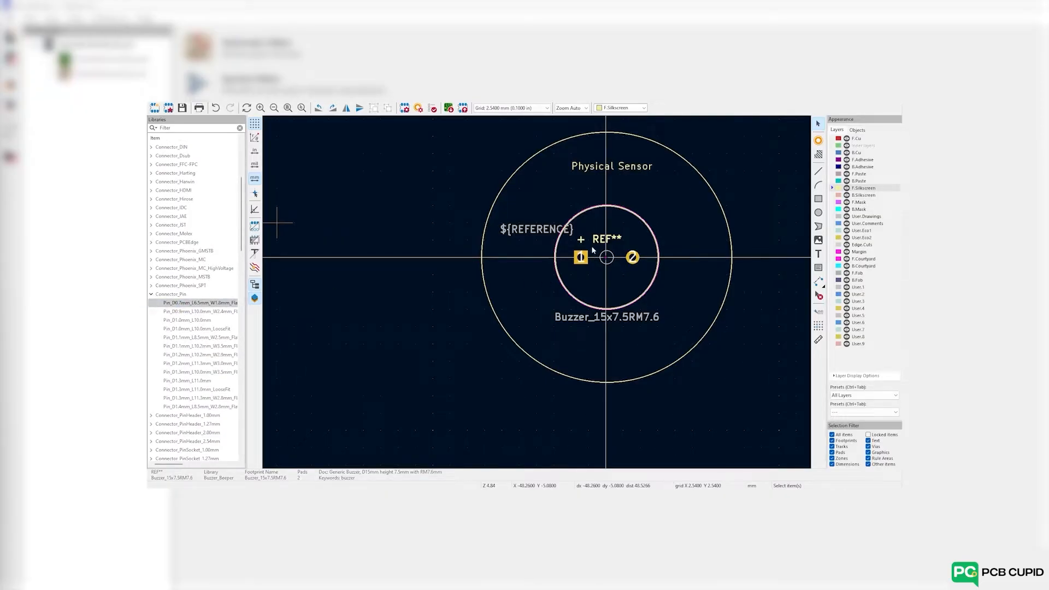
pyautogui.scroll(-2, 191, 327)
pyautogui.click(151, 363)
pyautogui.scroll(-8, 156, 377)
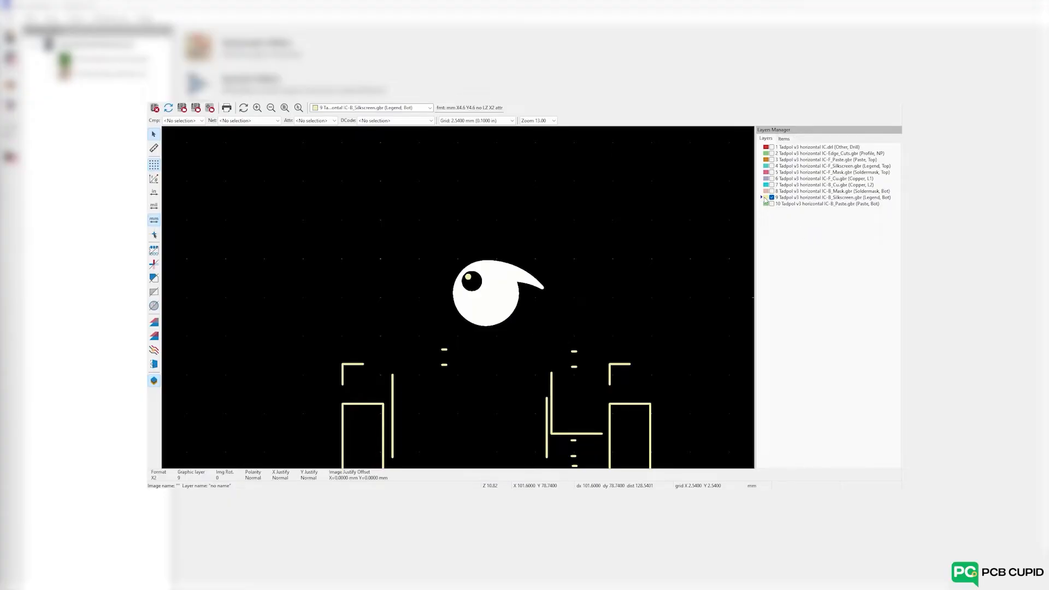
pyautogui.scroll(-6, 459, 325)
pyautogui.click(502, 326)
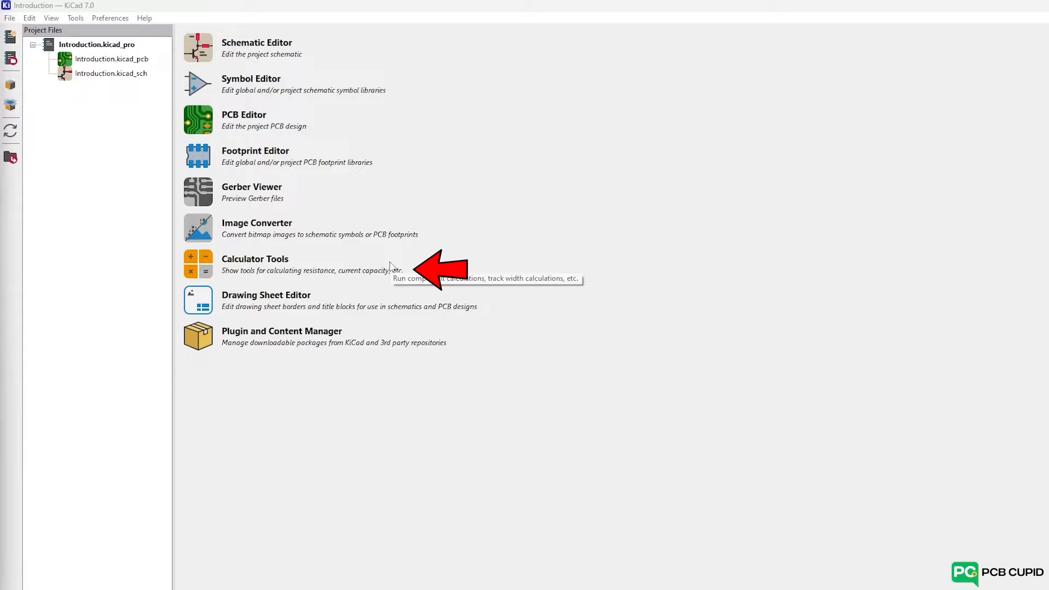
# Step: Open Calculator Tools, look through Track Width, Via Size, Electrical Spacing, Regulators, Transmission Lines and Color Code, and close it
pyautogui.click(390, 266)
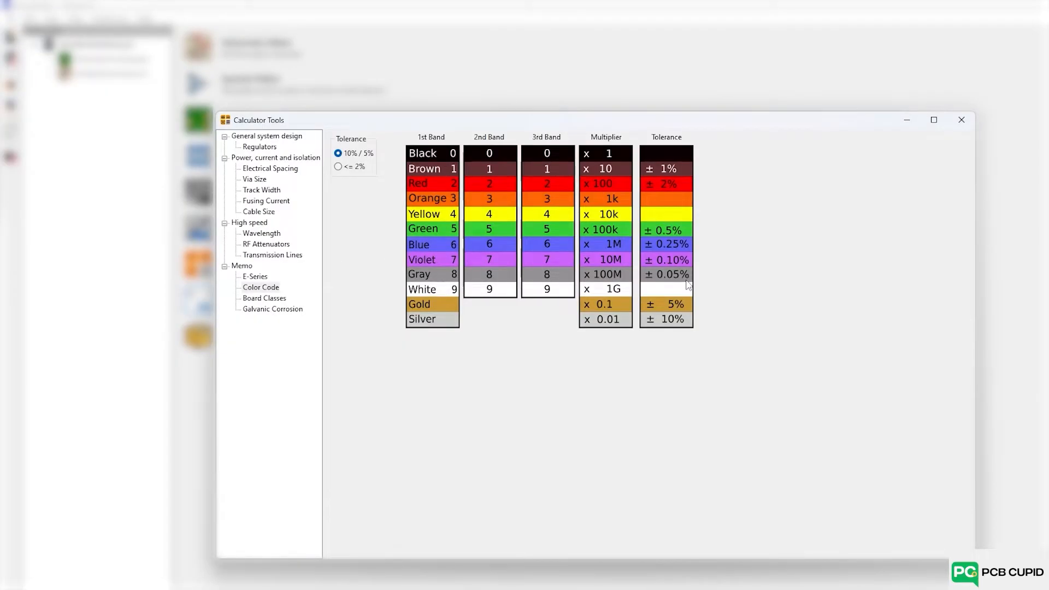
pyautogui.click(262, 191)
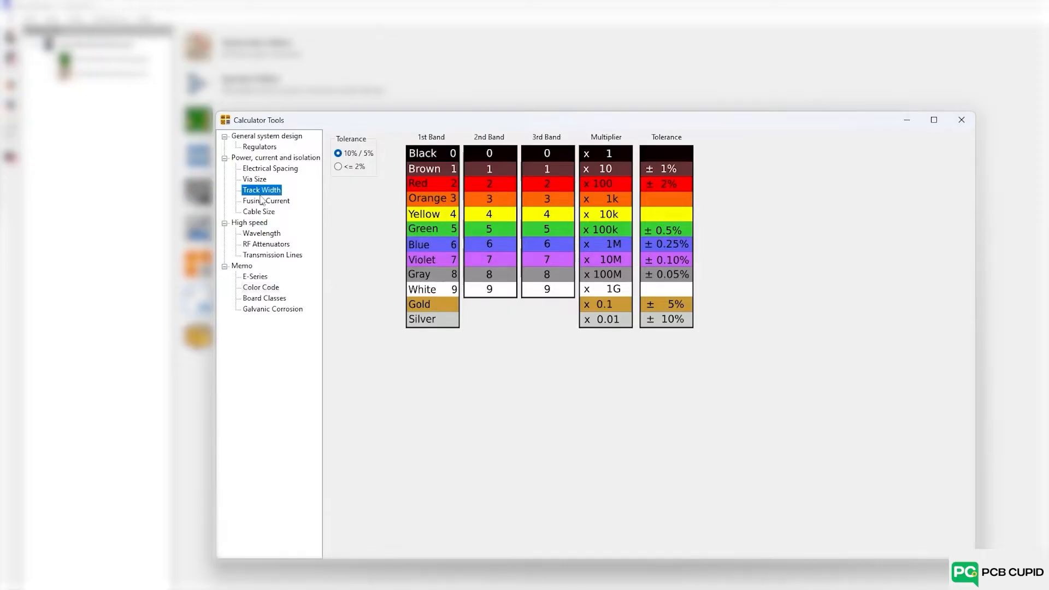
pyautogui.click(255, 181)
pyautogui.click(272, 170)
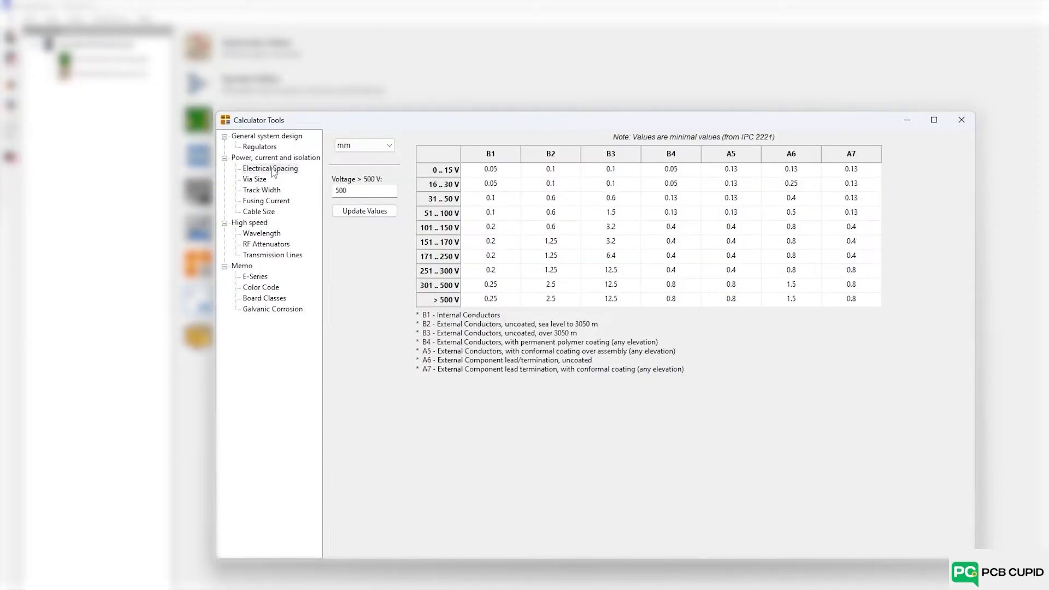
pyautogui.click(261, 148)
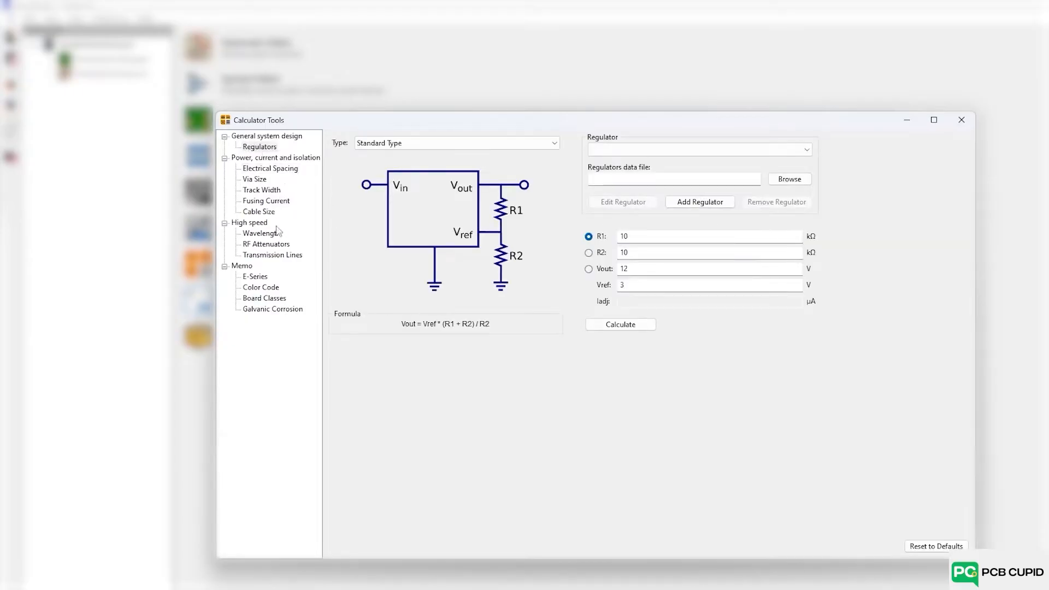
pyautogui.click(272, 255)
pyautogui.click(279, 288)
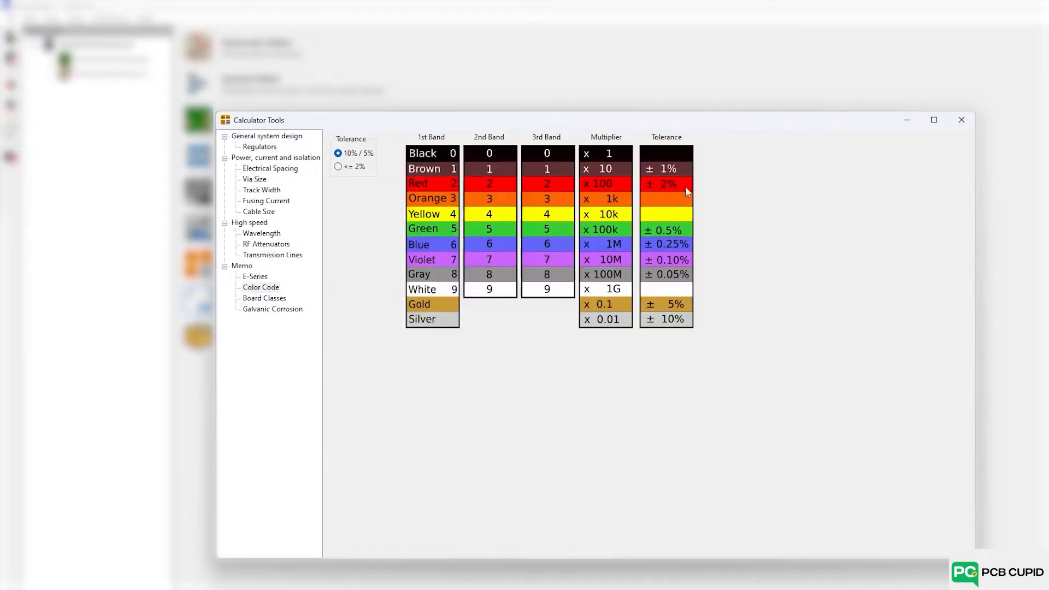
pyautogui.click(962, 120)
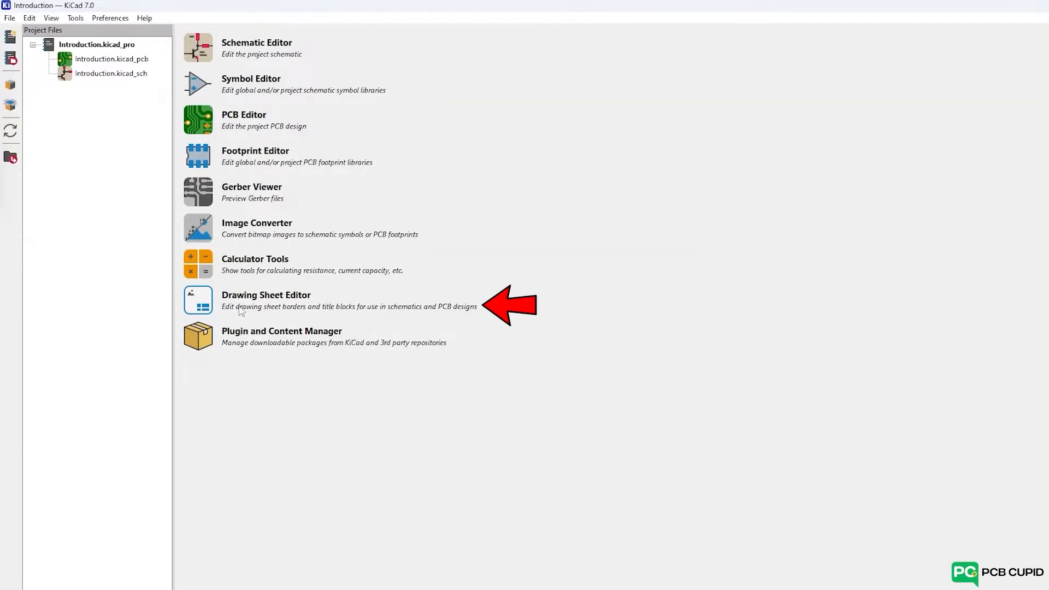
# Step: Open the Drawing Sheet Editor from the project manager
pyautogui.click(200, 310)
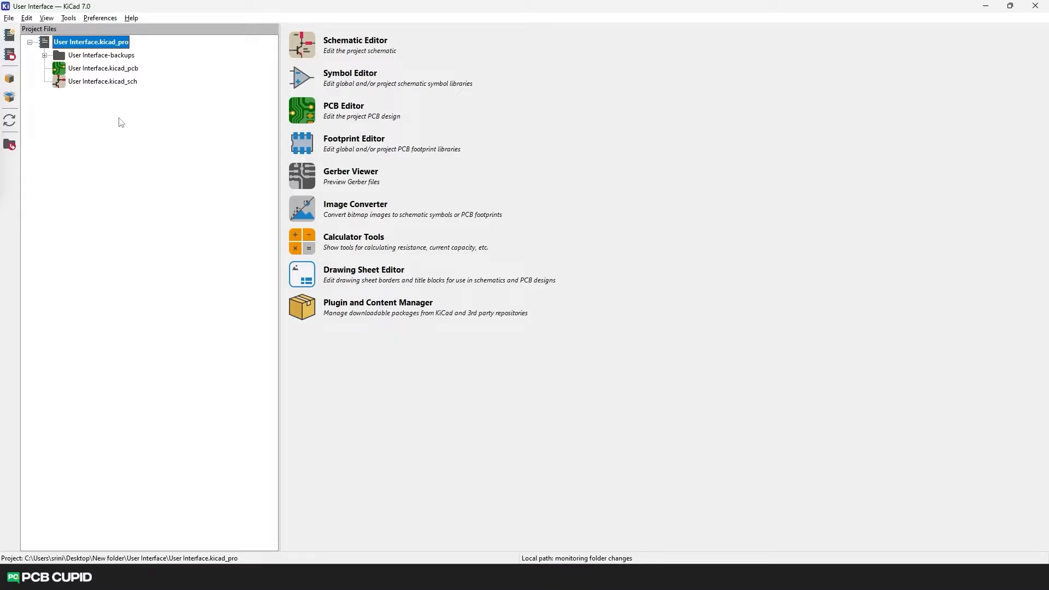
pyautogui.click(8, 18)
pyautogui.click(55, 82)
pyautogui.click(148, 131)
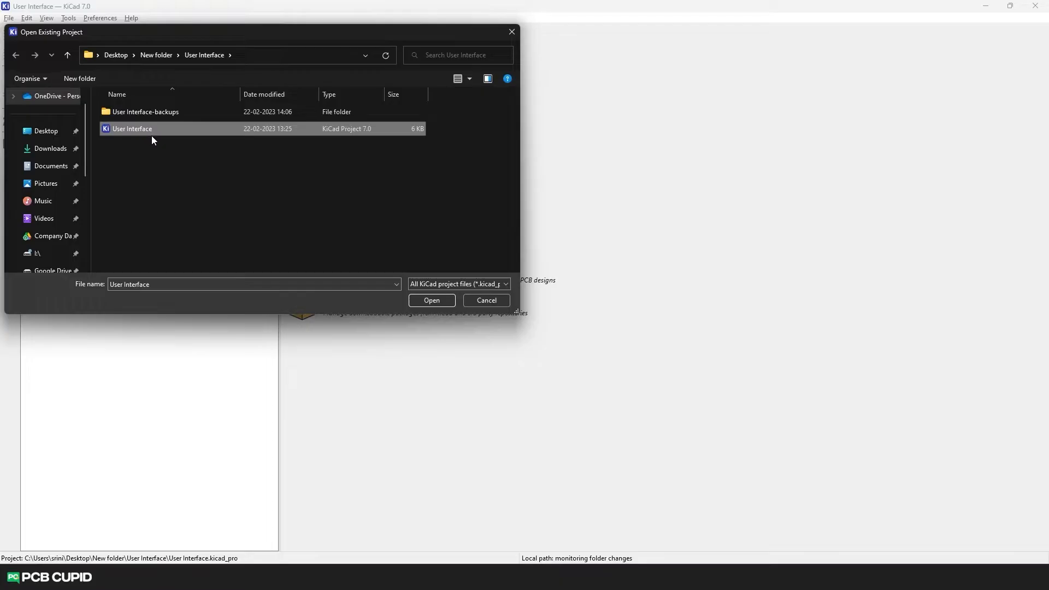
pyautogui.click(473, 302)
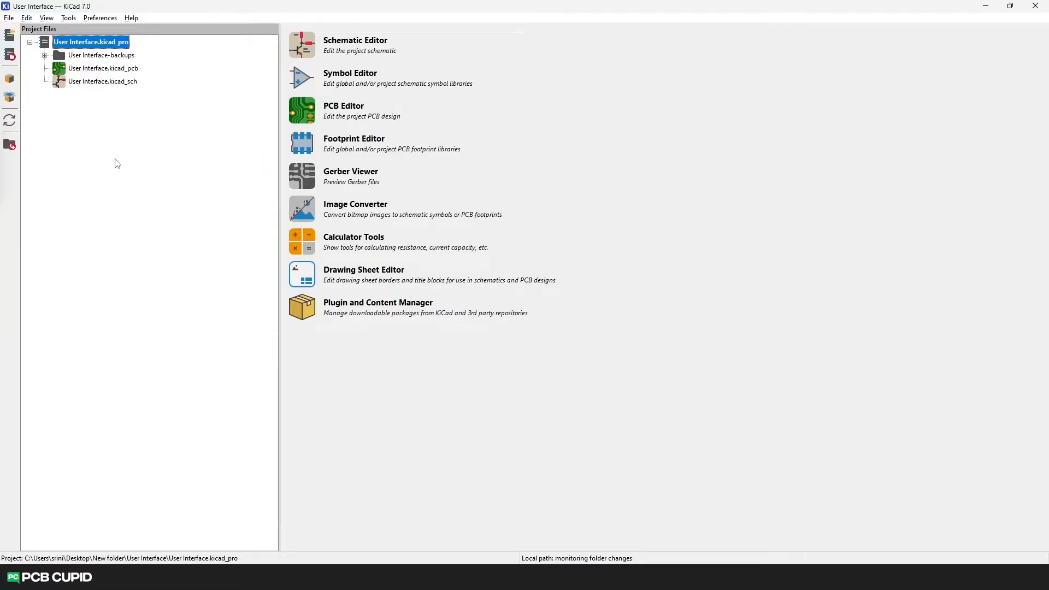
# Step: Open the User Interface.kicad_sch schematic and examine how the zoom factor and cursor coordinates are reported
pyautogui.doubleClick(86, 82)
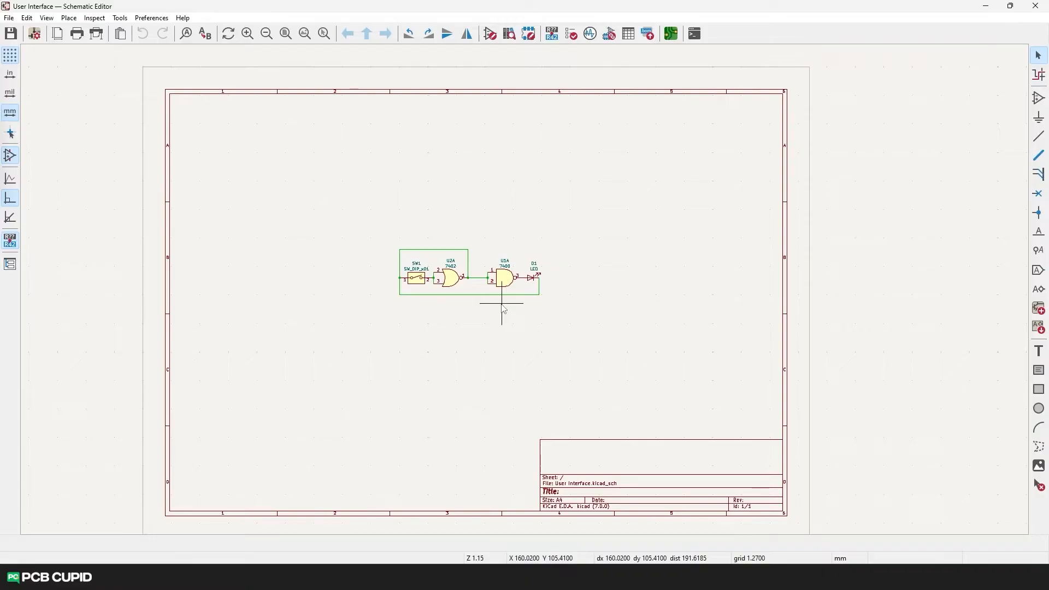
pyautogui.scroll(3, 496, 275)
pyautogui.scroll(-3, 524, 290)
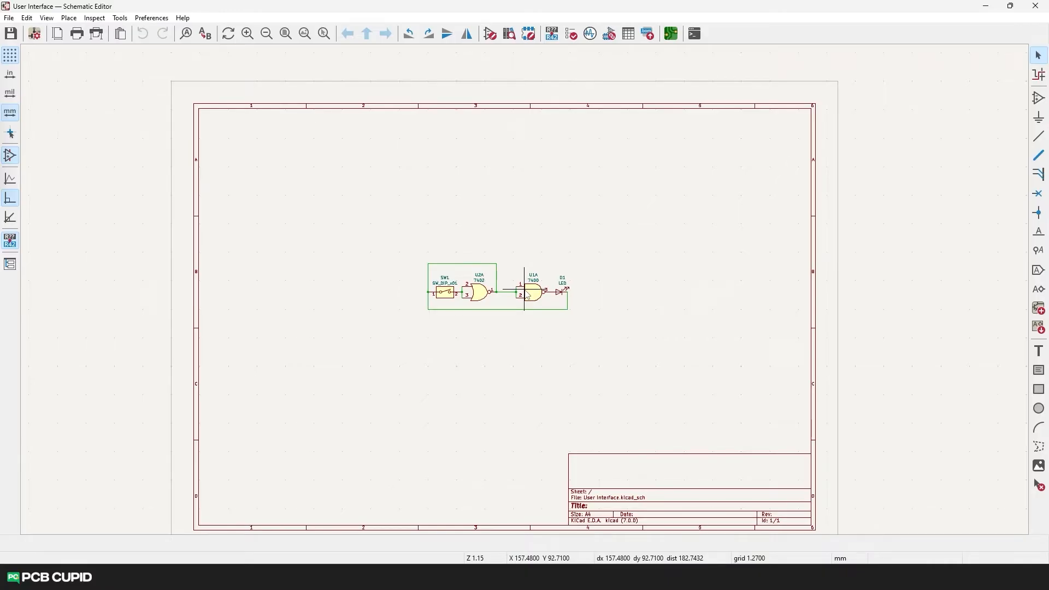
pyautogui.moveTo(528, 296); pyautogui.dragTo(419, 323, button='middle')
pyautogui.scroll(-1, 517, 309)
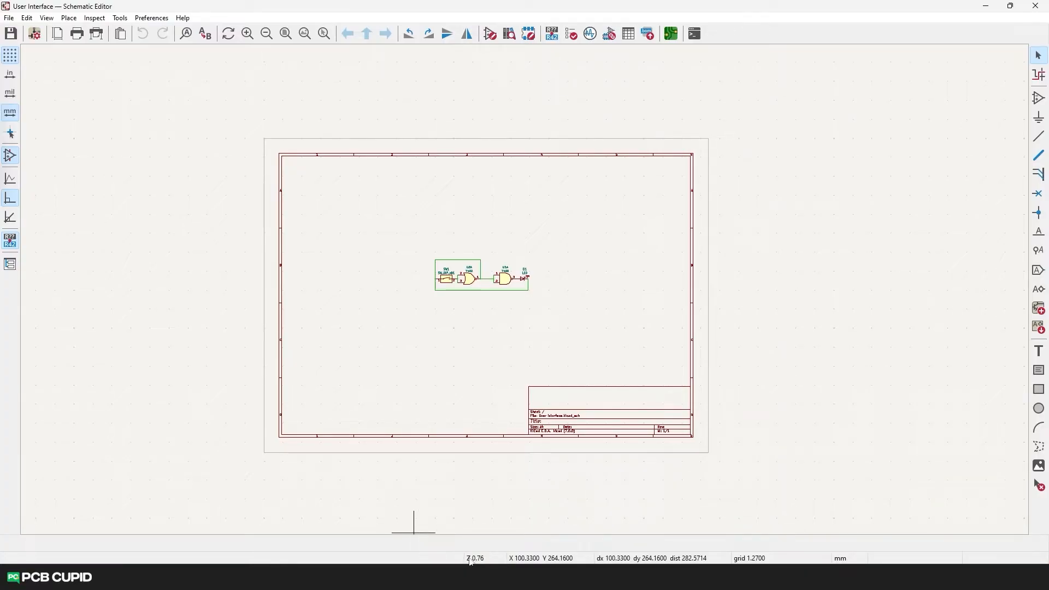
pyautogui.scroll(2, 465, 290)
pyautogui.scroll(2, 528, 295)
pyautogui.scroll(-2, 527, 293)
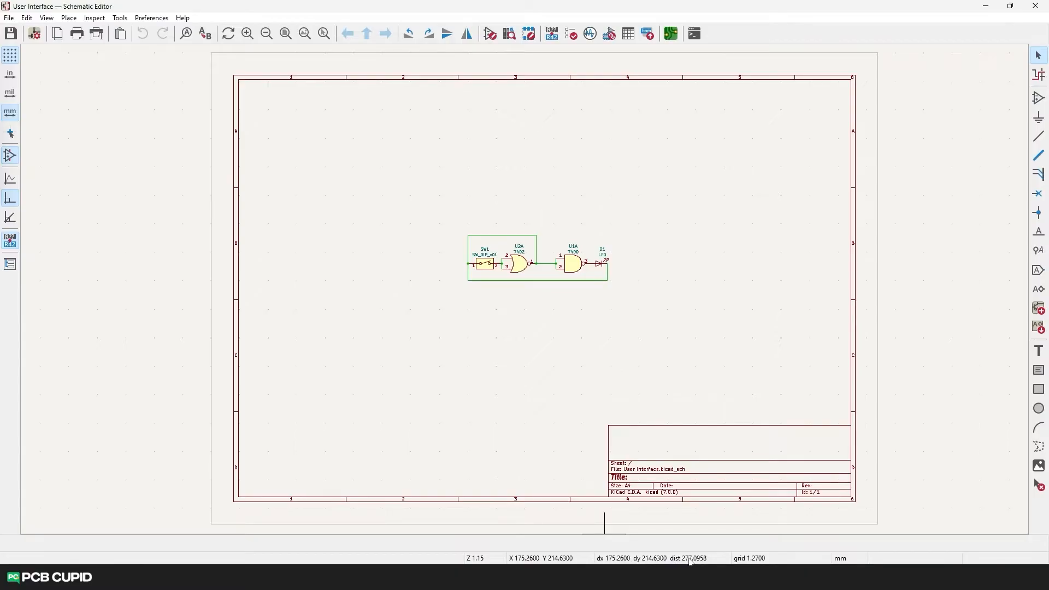
# Step: Reset the relative coordinate origin near U2A's output, examine the dx, dy and distance read-outs, and leave the wire command
pyautogui.scroll(5, 519, 284)
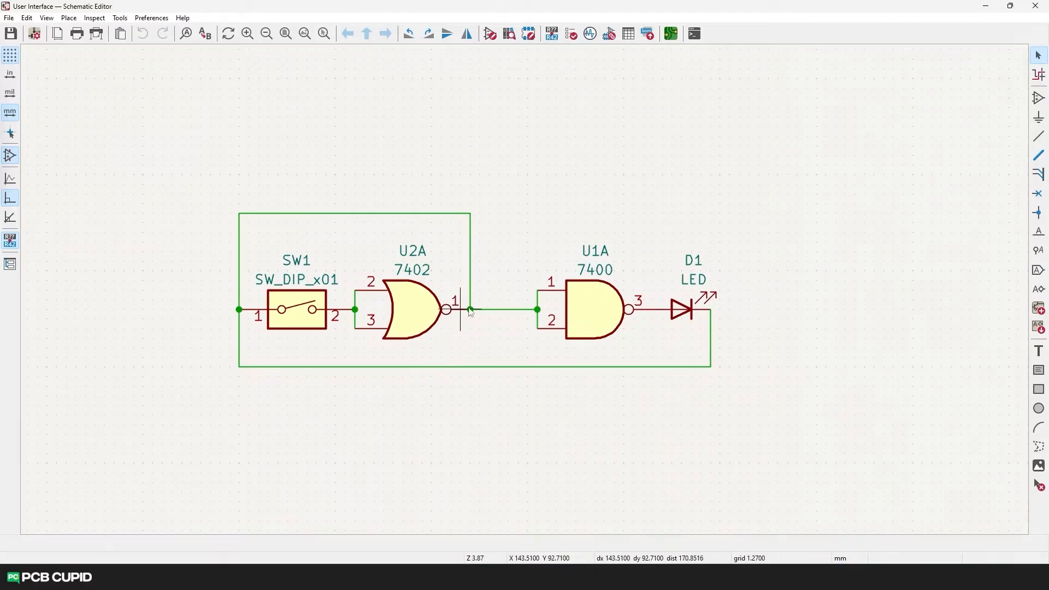
pyautogui.press('space')
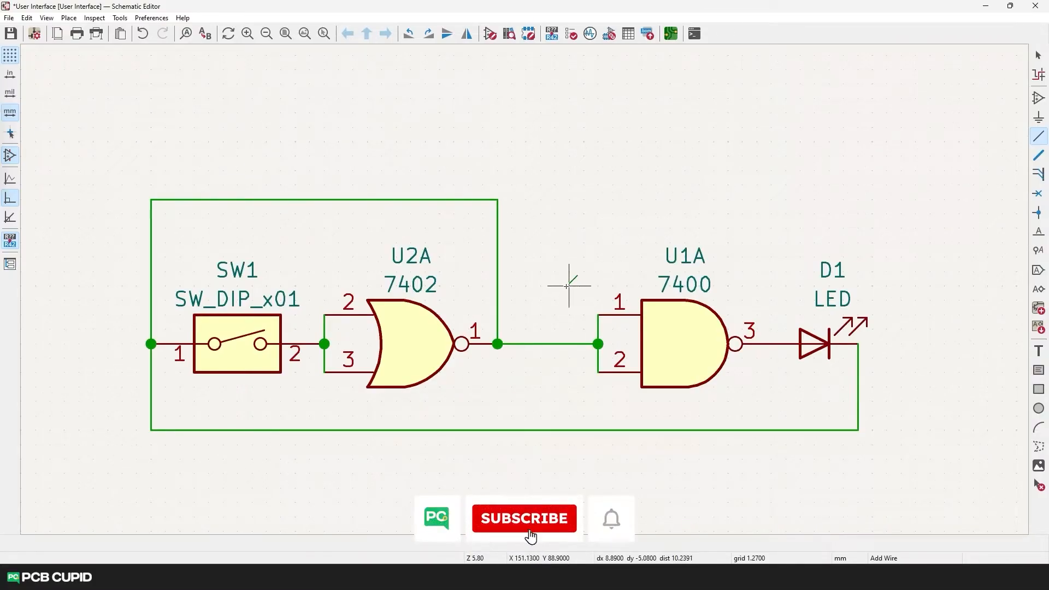
pyautogui.scroll(5, 567, 286)
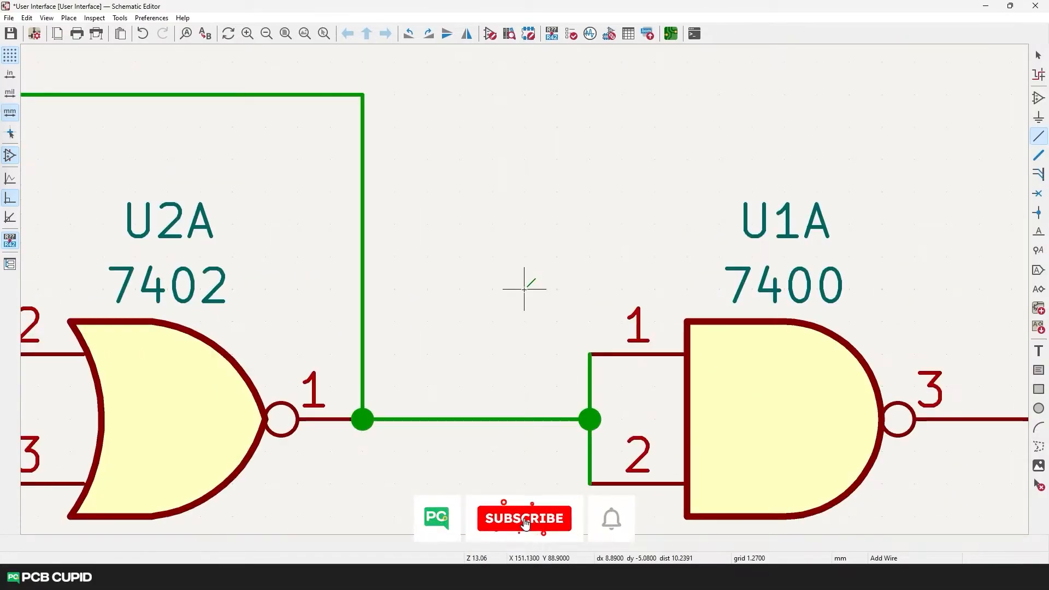
pyautogui.scroll(-3, 523, 286)
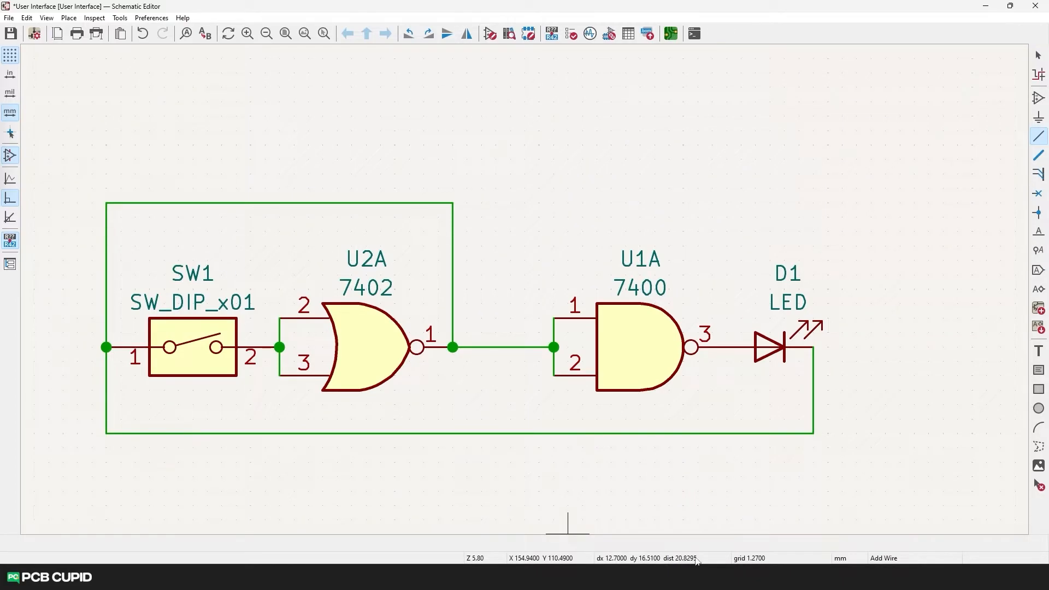
pyautogui.scroll(-2, 568, 525)
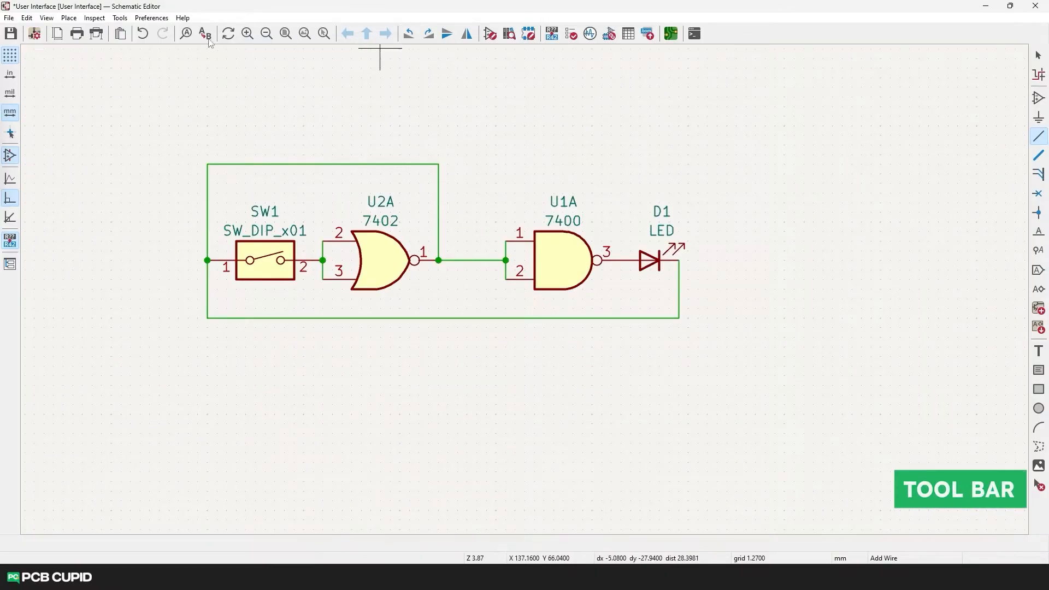
pyautogui.press('Escape')
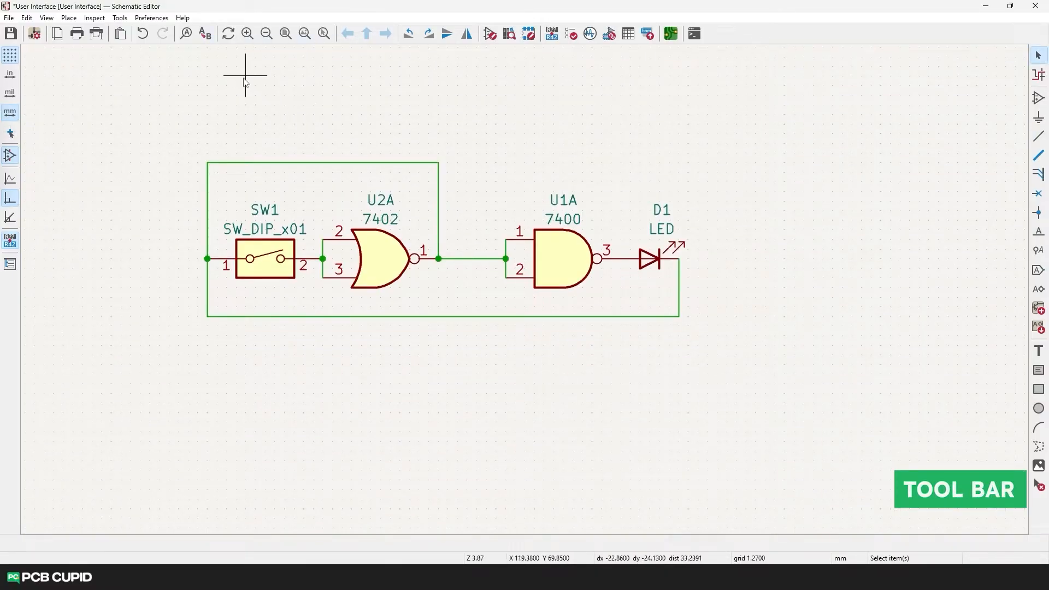
# Step: Undo the last schematic edit and redo it
pyautogui.click(144, 35)
pyautogui.click(165, 36)
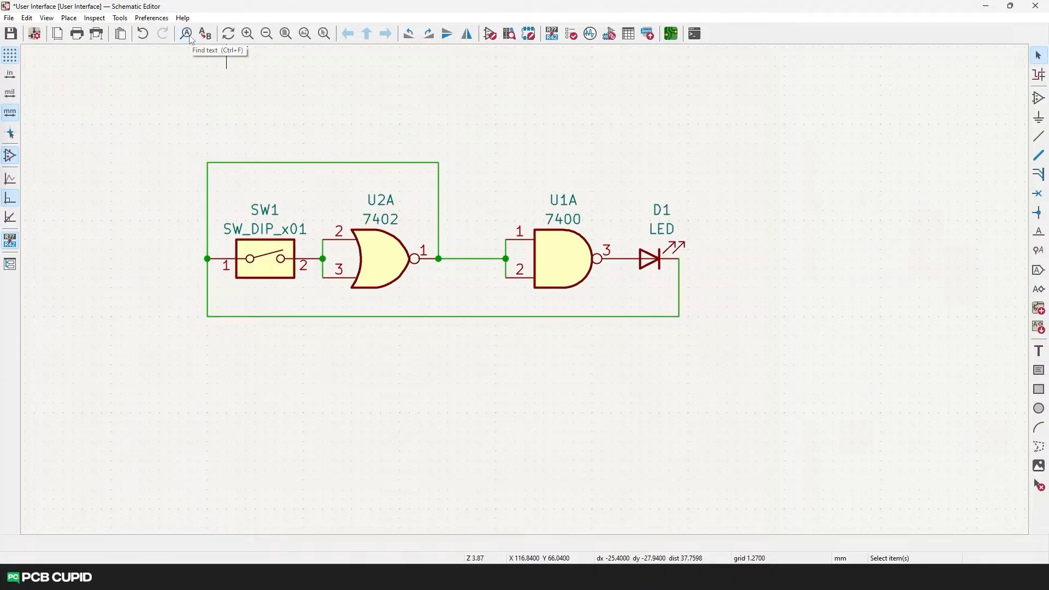
# Step: Search the schematic for 7402 and close the Find dialog
pyautogui.click(187, 35)
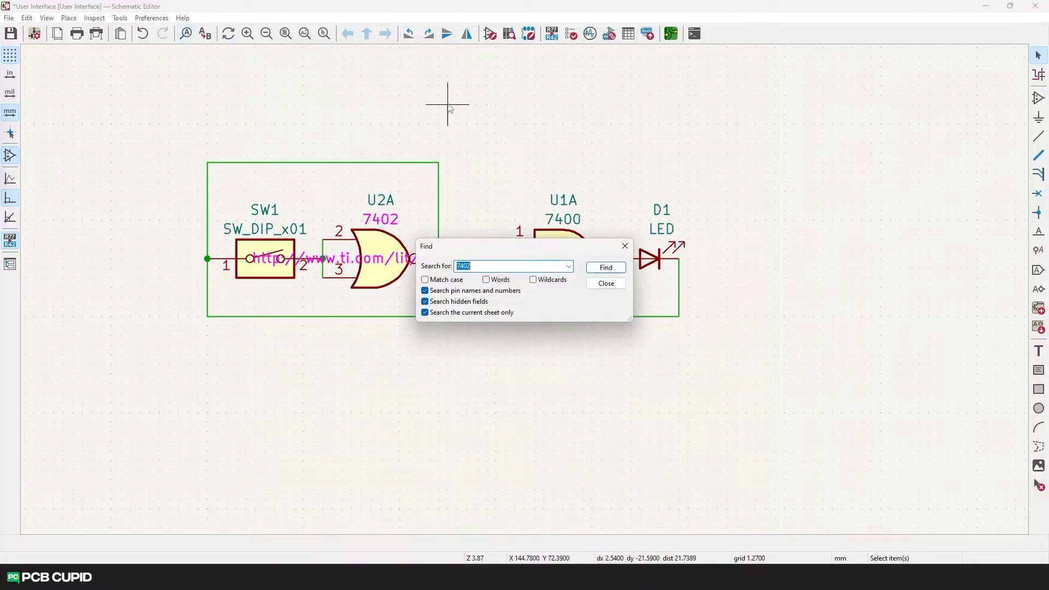
pyautogui.moveTo(503, 246); pyautogui.dragTo(464, 329)
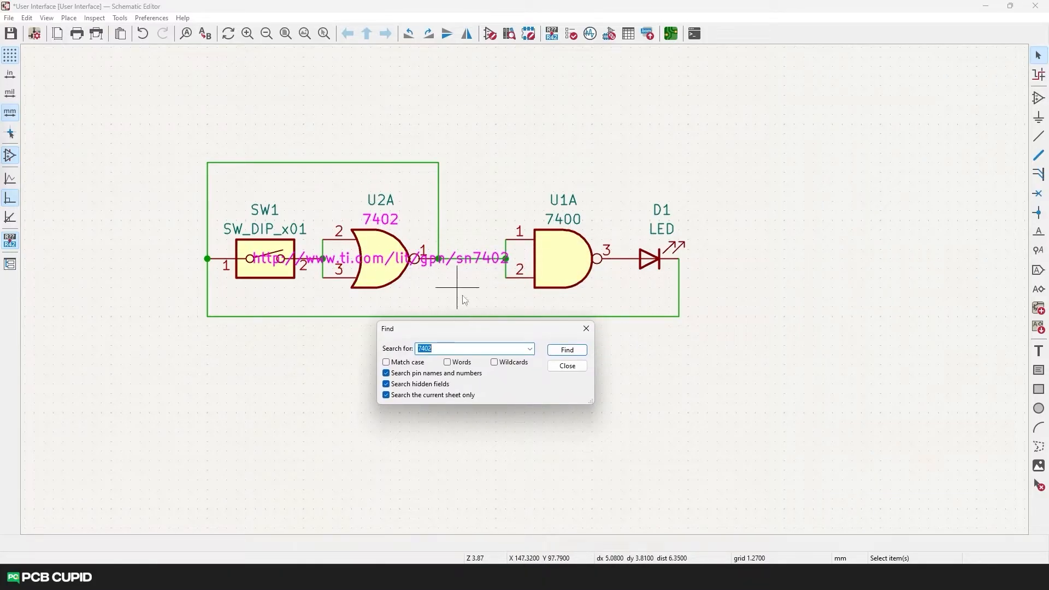
pyautogui.click(586, 328)
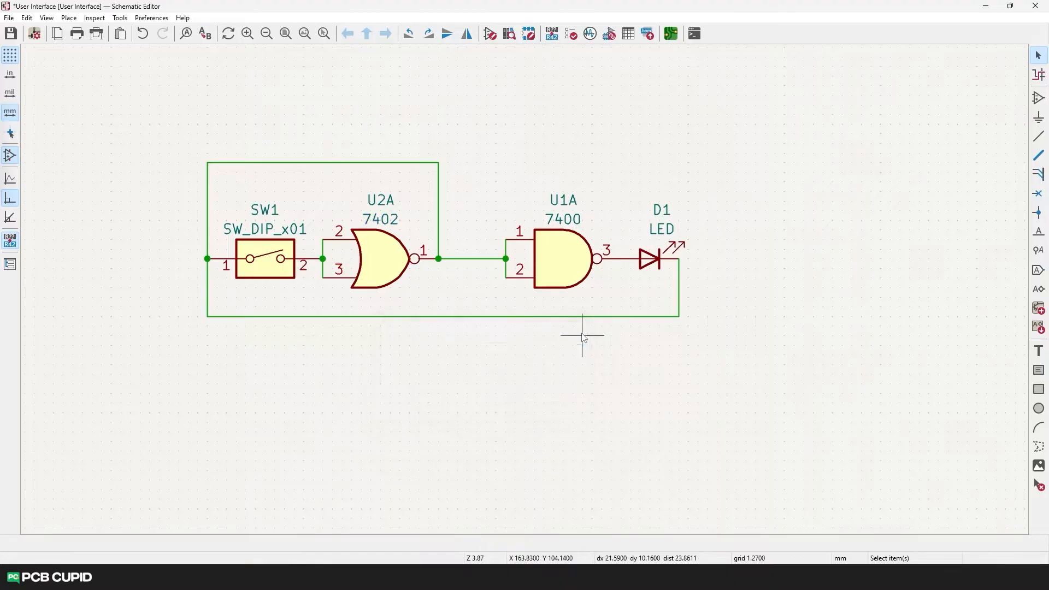
# Step: Open Find and Replace for 7402, examine its search and replacement fields, and close it without replacing anything
pyautogui.click(205, 34)
pyautogui.click(465, 362)
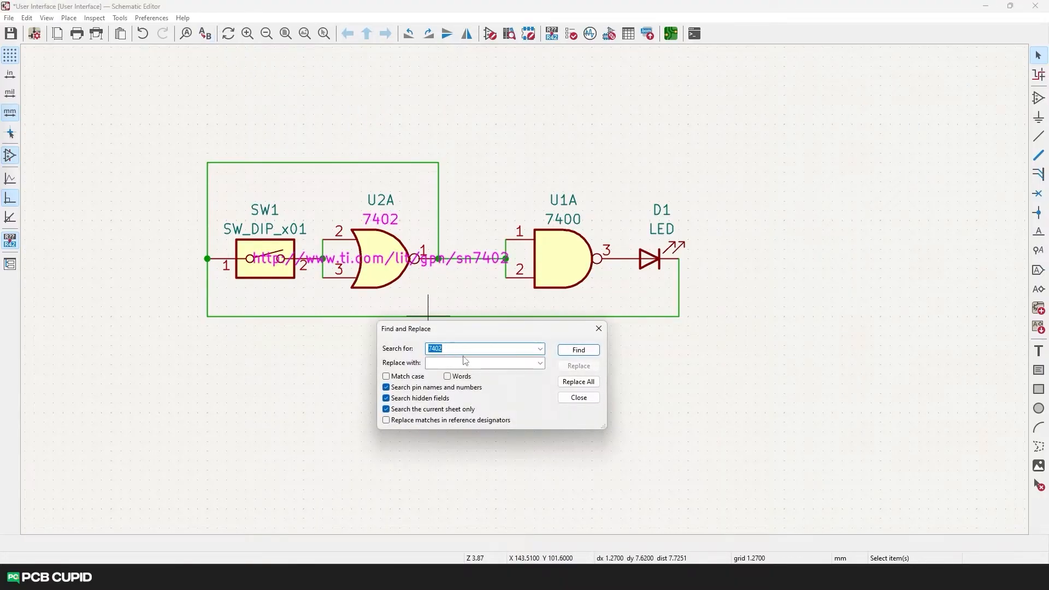
pyautogui.moveTo(445, 324); pyautogui.dragTo(436, 318)
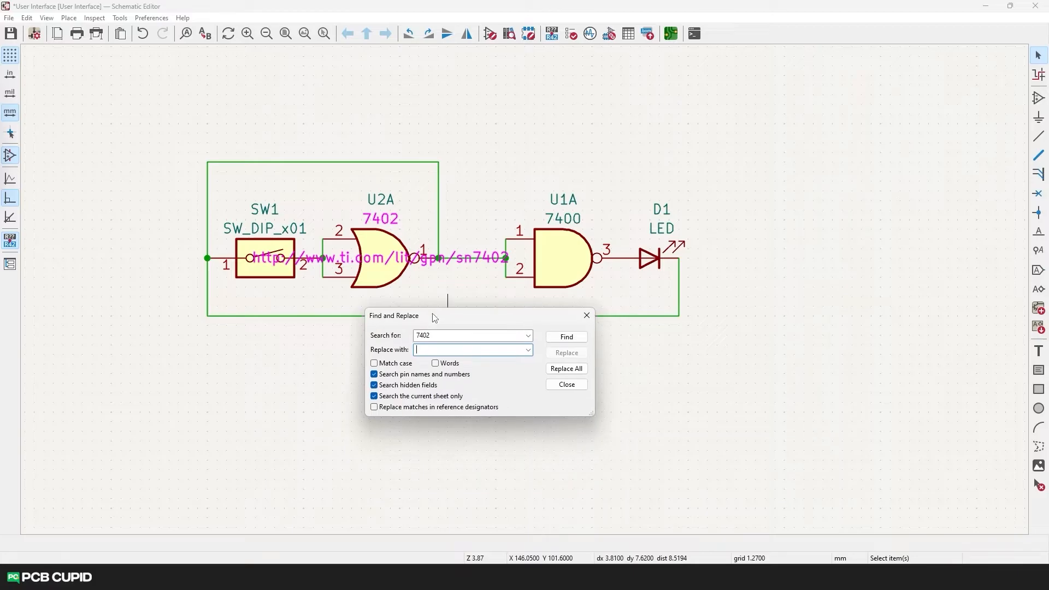
pyautogui.click(423, 338)
pyautogui.click(431, 349)
pyautogui.click(587, 315)
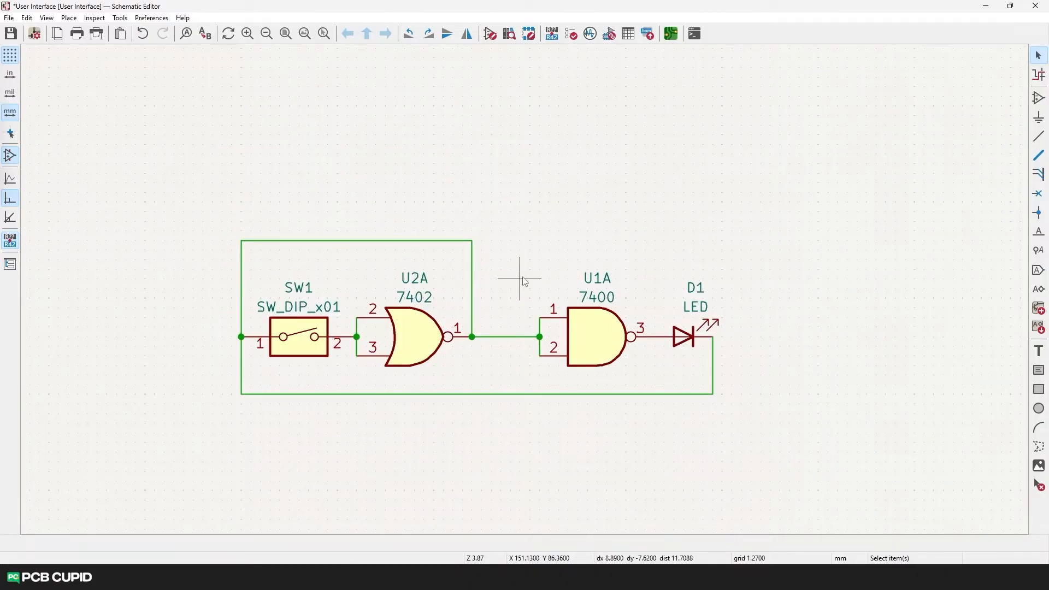
# Step: Zoom the schematic in and out, and fit the whole drawing sheet in the view
pyautogui.scroll(3, 522, 284)
pyautogui.scroll(-5, 525, 286)
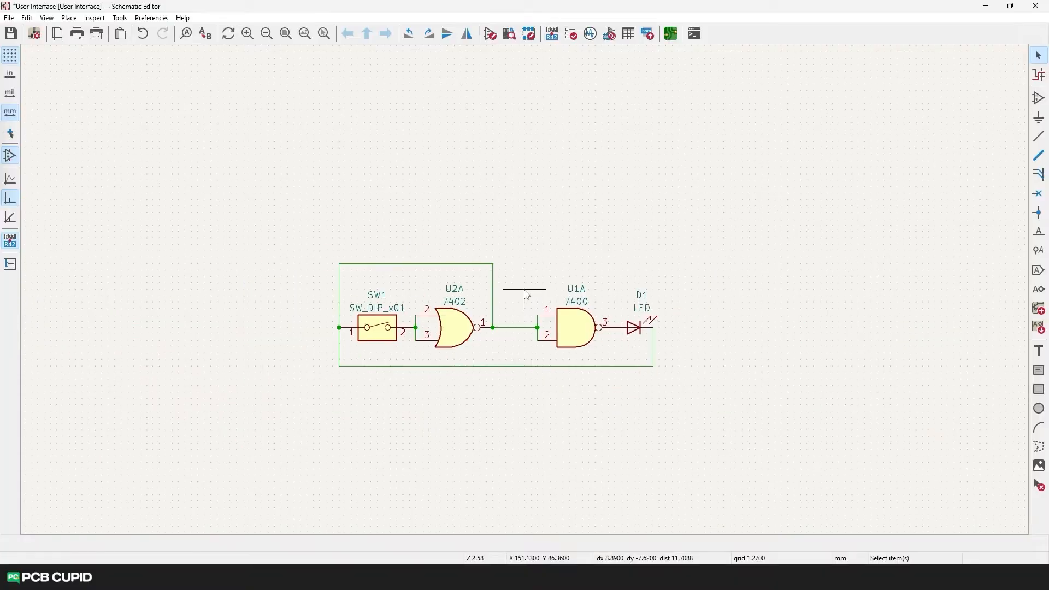
pyautogui.click(248, 34)
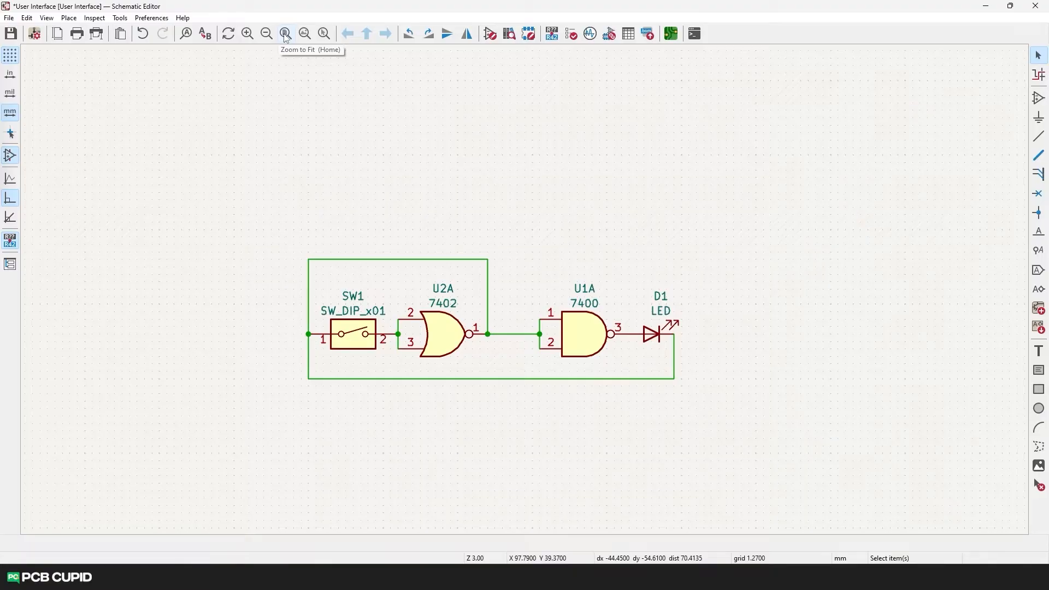
pyautogui.click(286, 33)
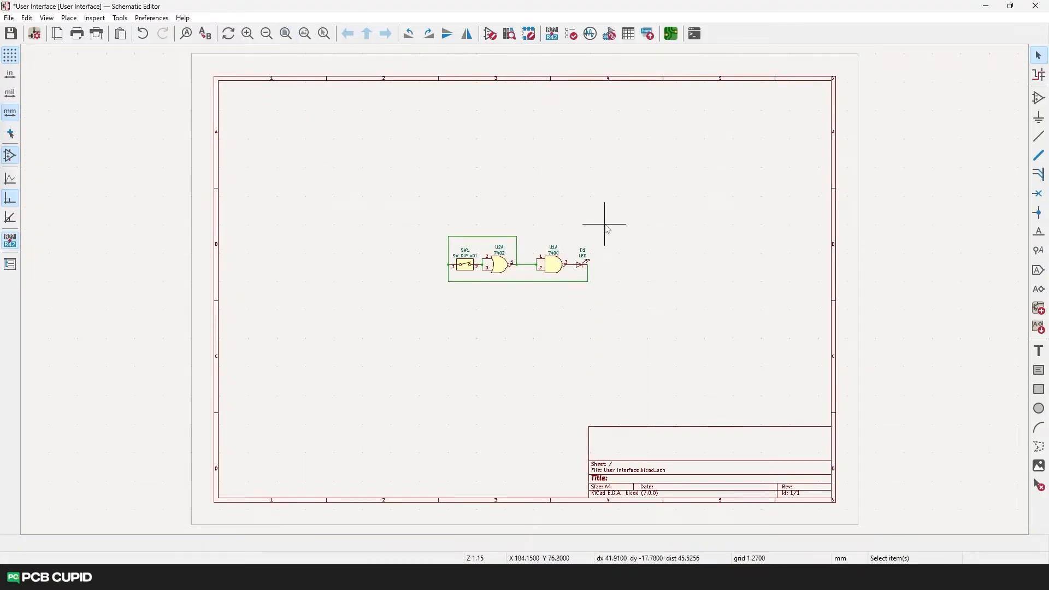
# Step: Select the whole circuit, zoom to the schematic objects, and clear the selection
pyautogui.moveTo(428, 183); pyautogui.dragTo(666, 327)
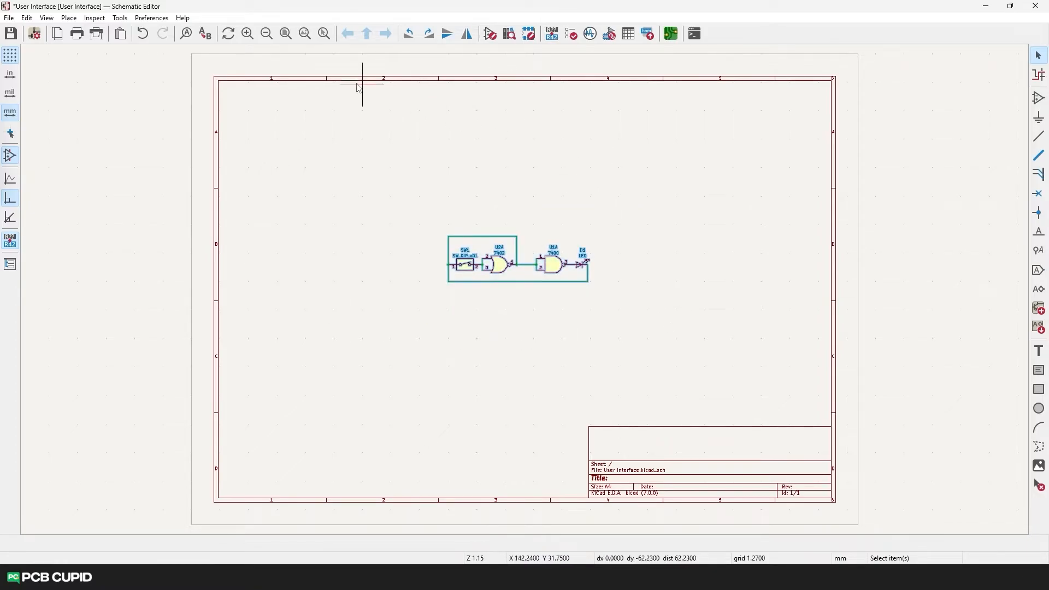
pyautogui.click(305, 34)
pyautogui.click(786, 169)
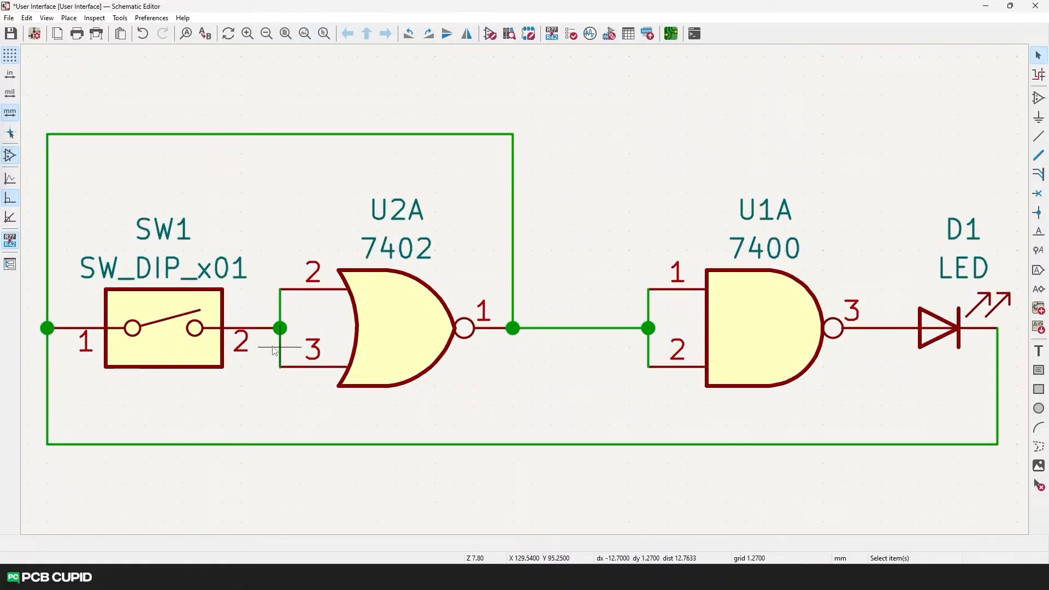
pyautogui.scroll(-2, 552, 212)
pyautogui.scroll(2, 525, 292)
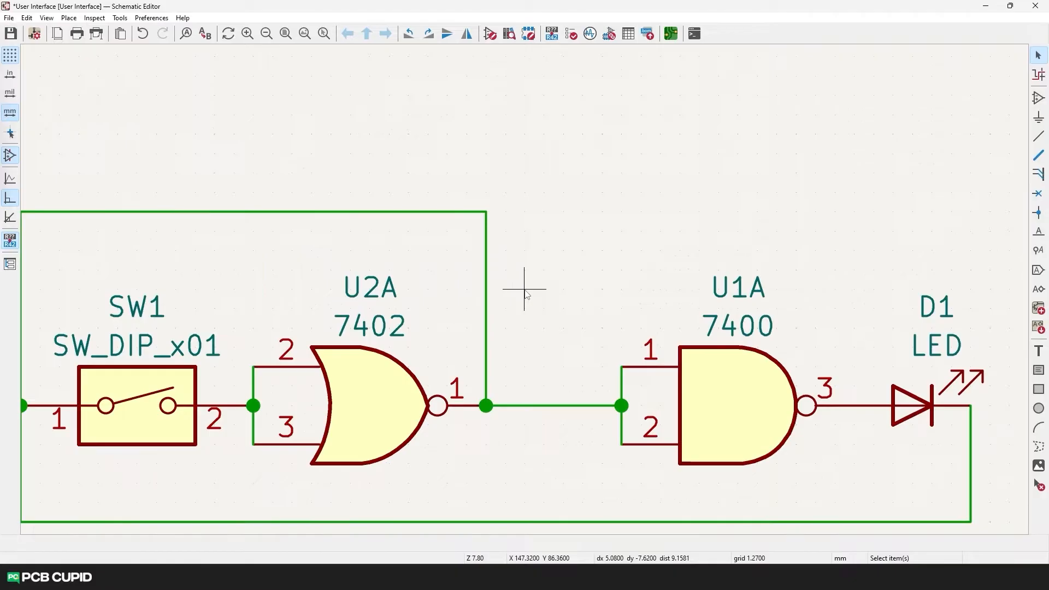
pyautogui.scroll(-4, 527, 295)
pyautogui.scroll(-4, 745, 328)
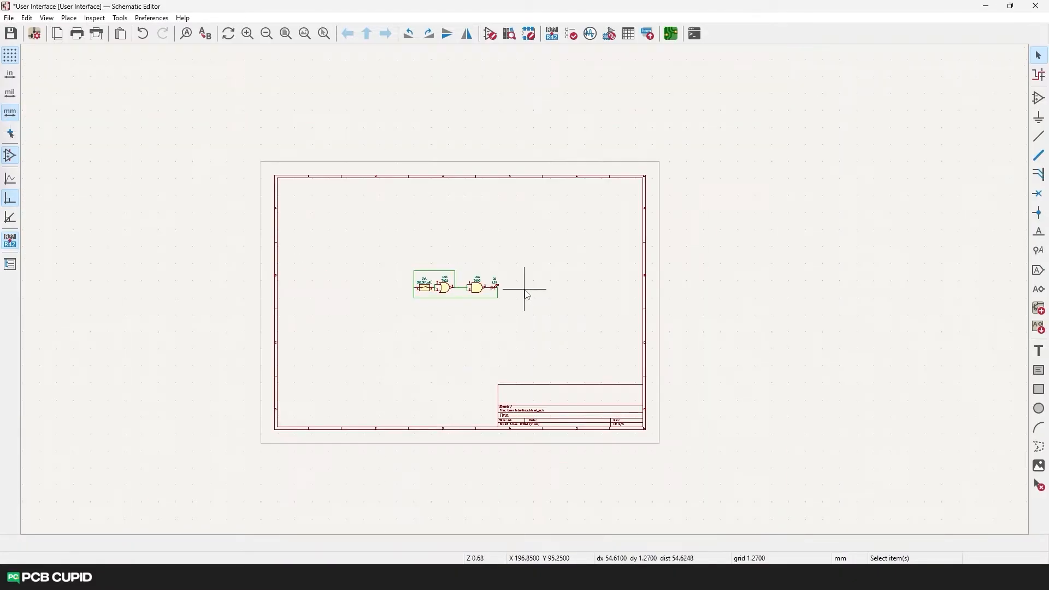
# Step: Zoom to a boxed area around U1A and D1 with the Zoom to Selection tool
pyautogui.click(328, 39)
pyautogui.moveTo(463, 266); pyautogui.dragTo(509, 309)
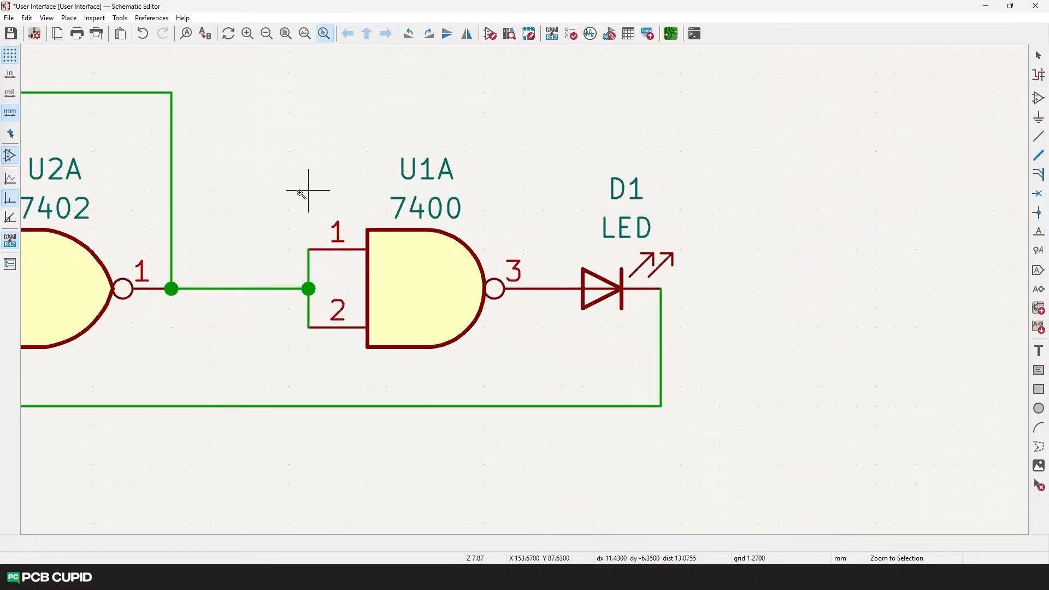
pyautogui.scroll(-3, 355, 257)
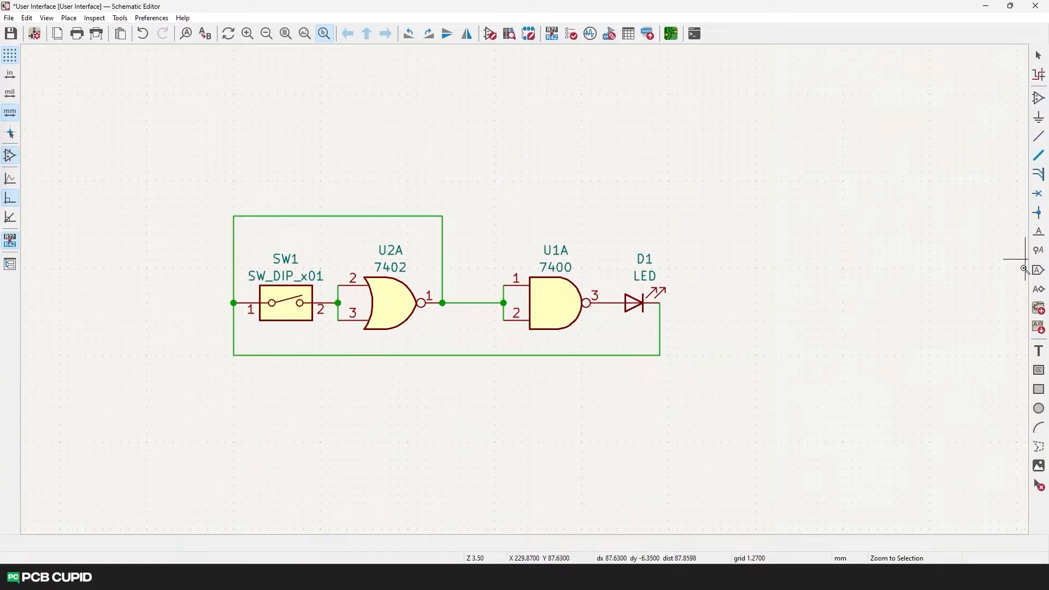
# Step: Hide the schematic grid and show it again
pyautogui.click(9, 59)
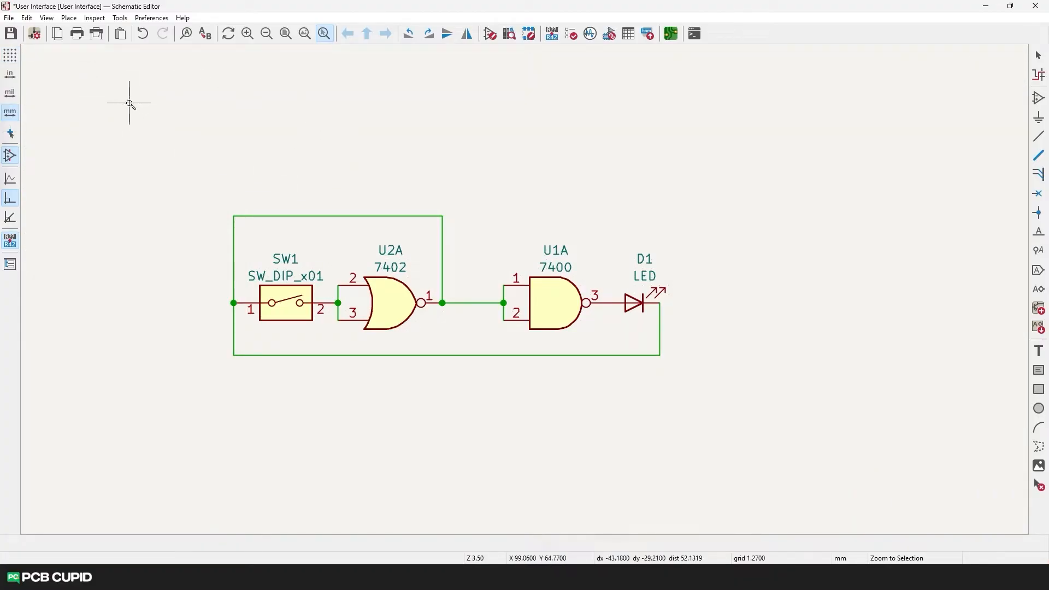
pyautogui.scroll(2, 331, 200)
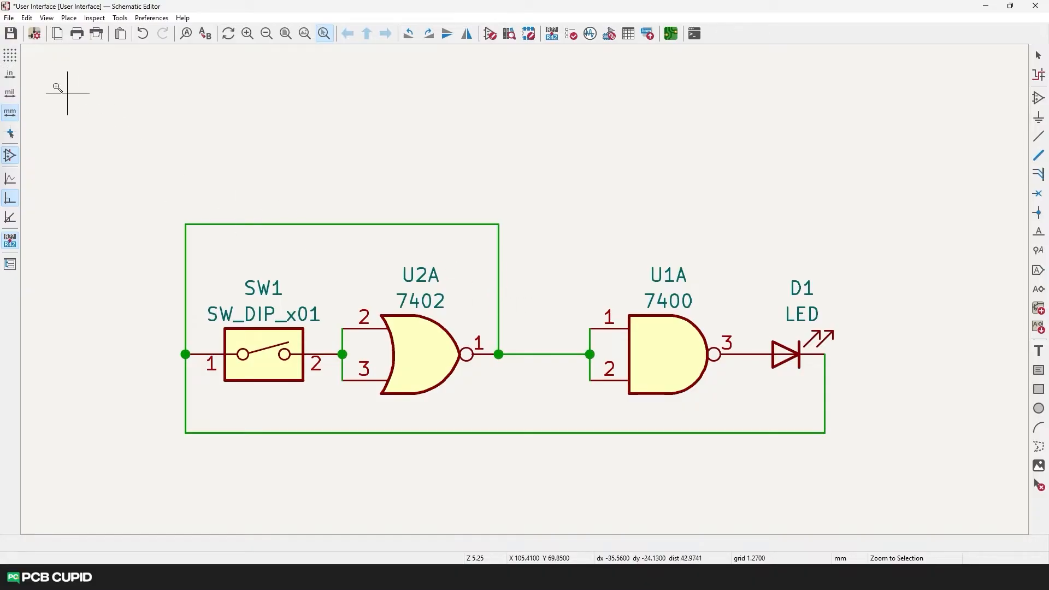
pyautogui.click(16, 57)
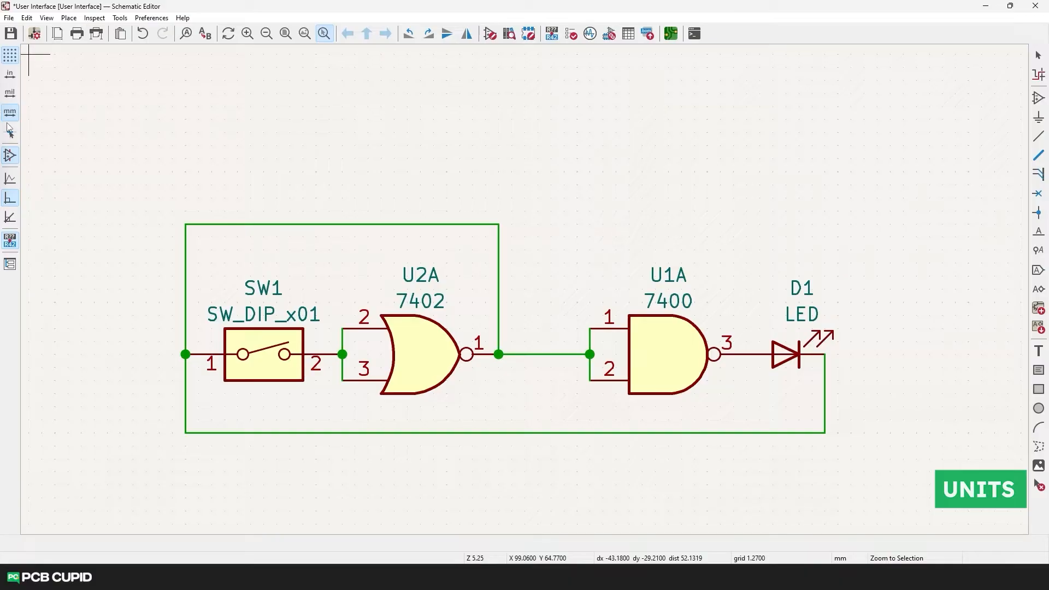
# Step: Change the schematic's units to inches and leave the Zoom to Selection tool
pyautogui.click(9, 74)
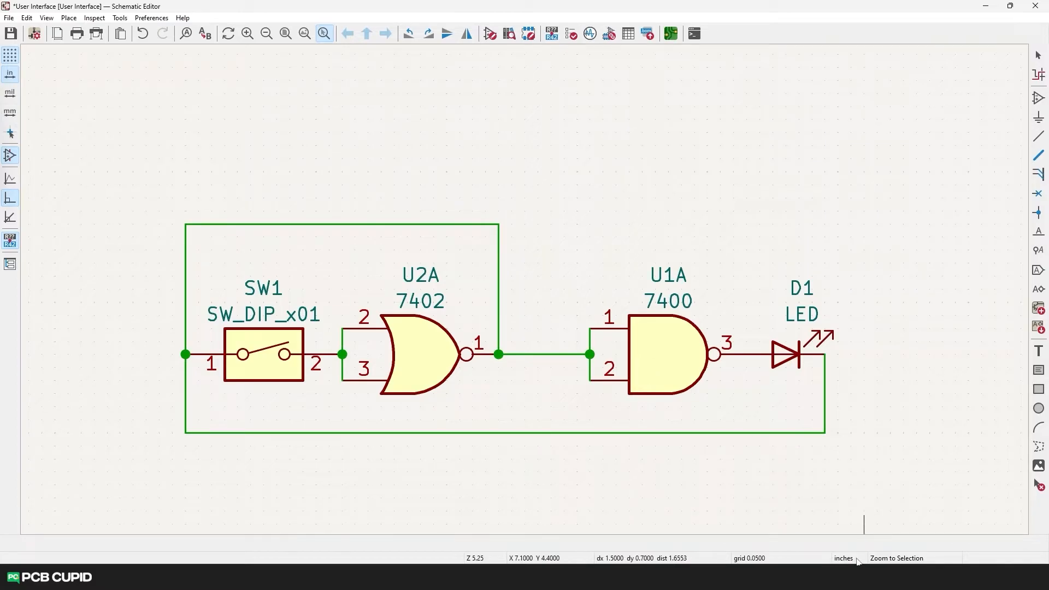
pyautogui.press('Escape')
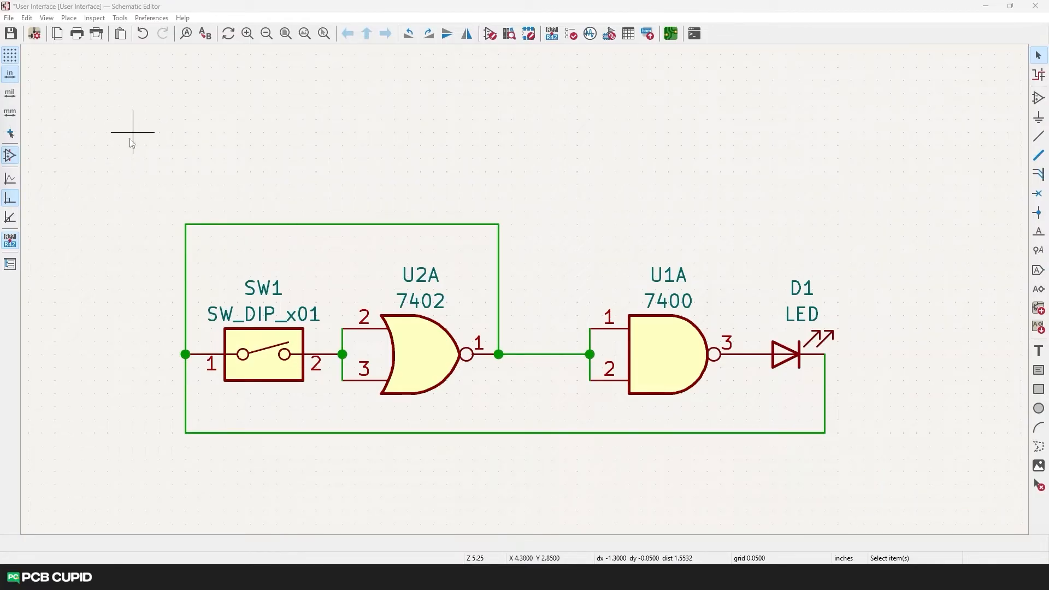
# Step: Switch to full-window crosshairs and try them while moving U2A, placing the gate back on its wires
pyautogui.click(10, 132)
pyautogui.click(431, 359)
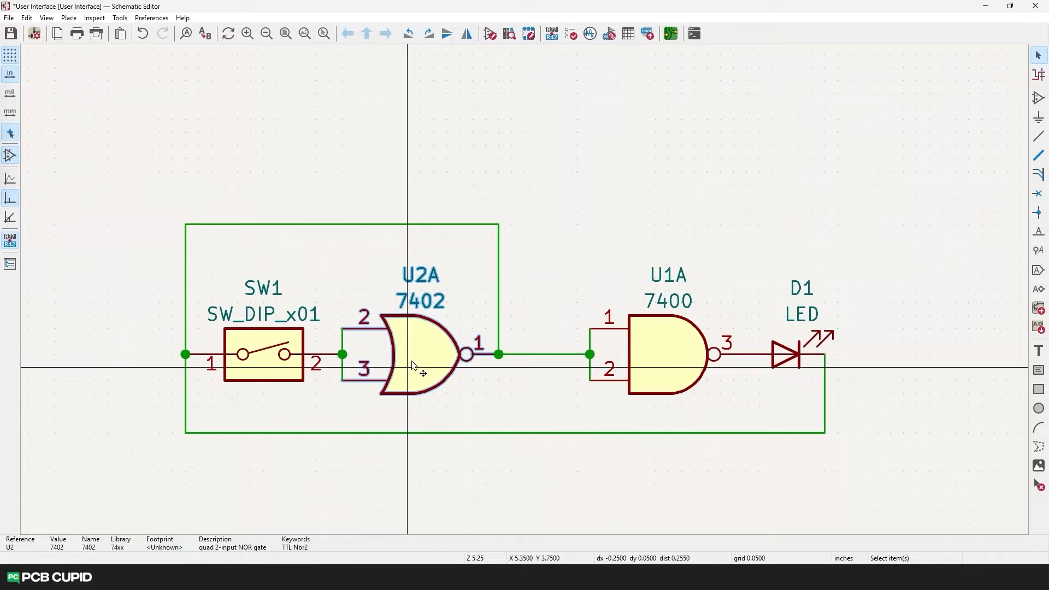
pyautogui.press('m')
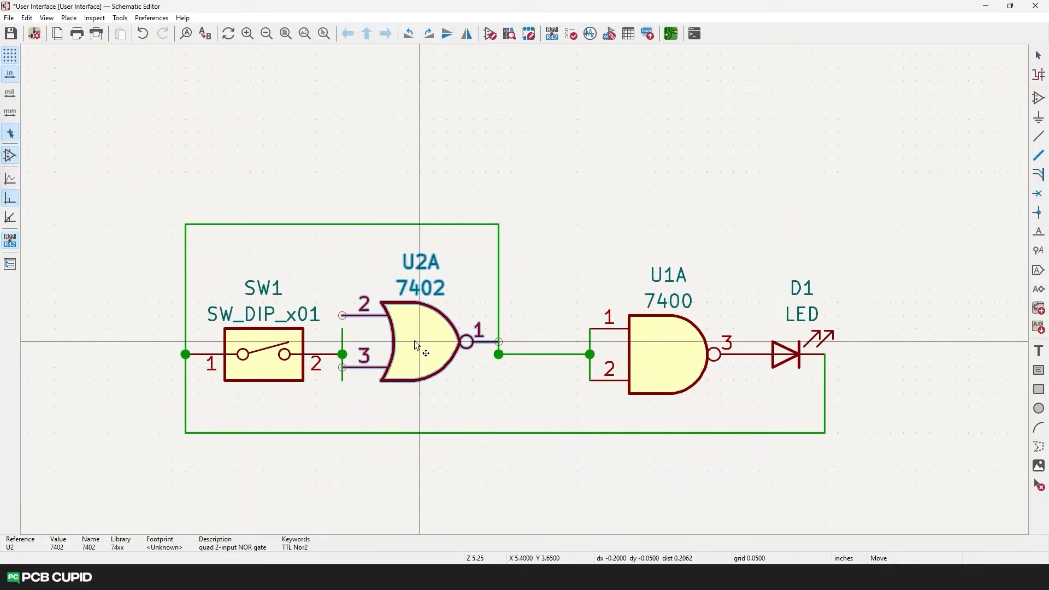
pyautogui.click(414, 353)
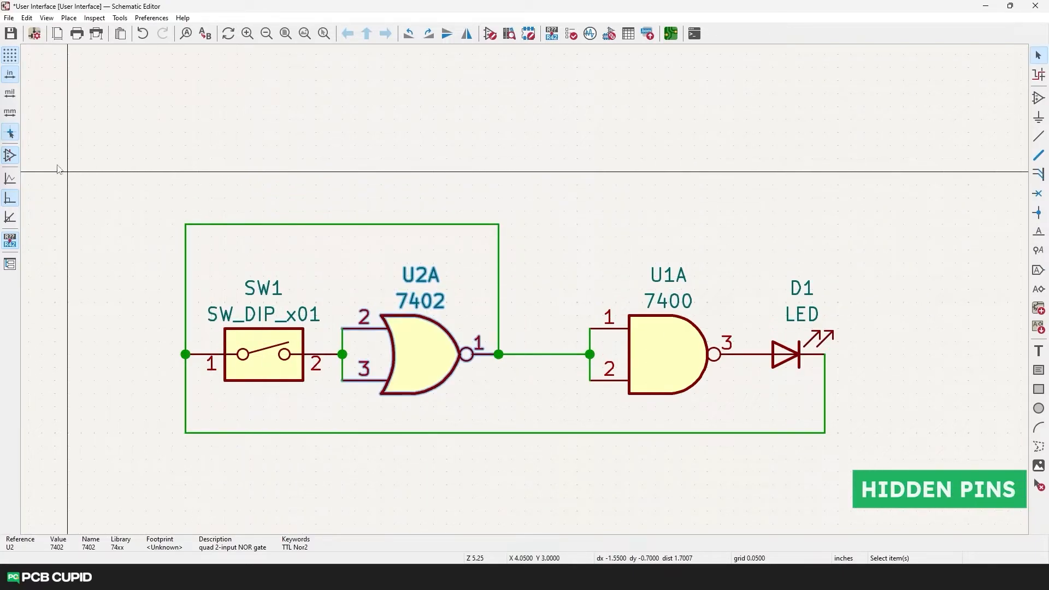
# Step: Toggle the display of hidden pins several times, leaving the GND symbol's hidden pin concealed
pyautogui.click(10, 156)
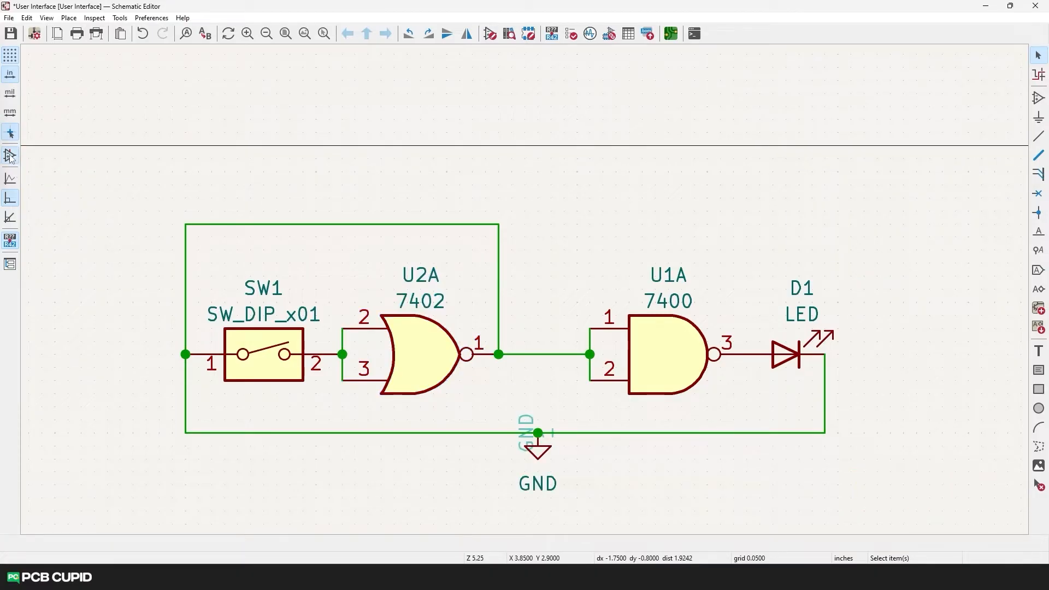
pyautogui.click(10, 157)
pyautogui.click(10, 156)
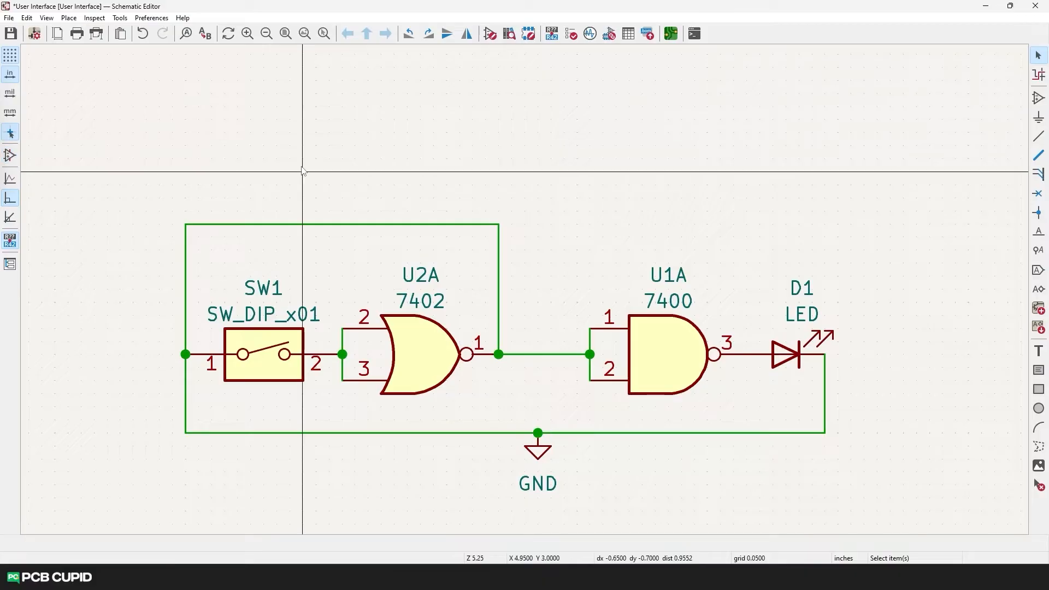
# Step: Delete the wire running above SW1 and U2A and replace it with a free-angle zigzag wire between the same ends
pyautogui.scroll(-3, 323, 224)
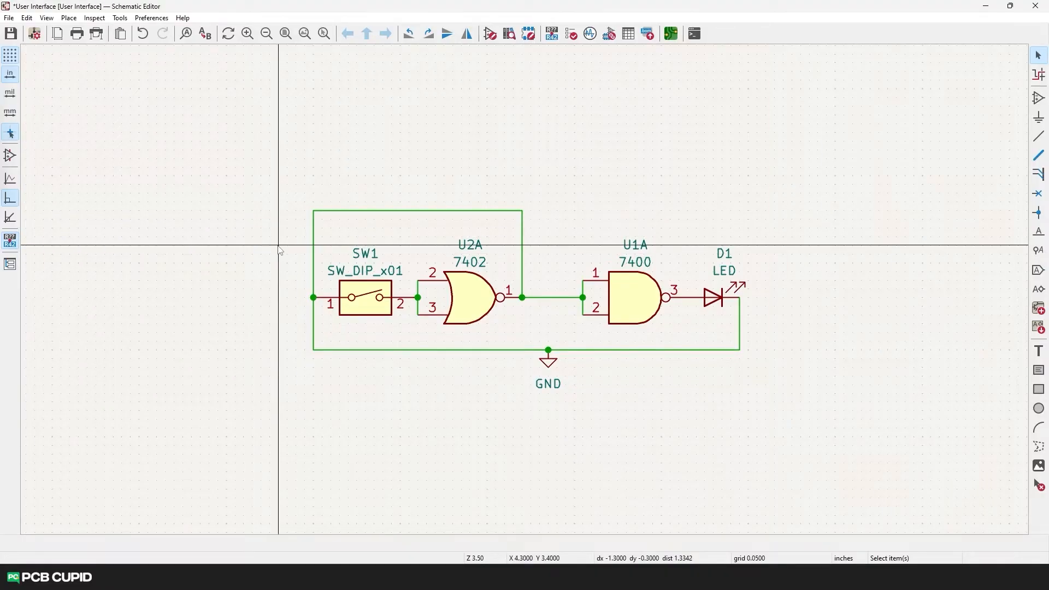
pyautogui.click(347, 211)
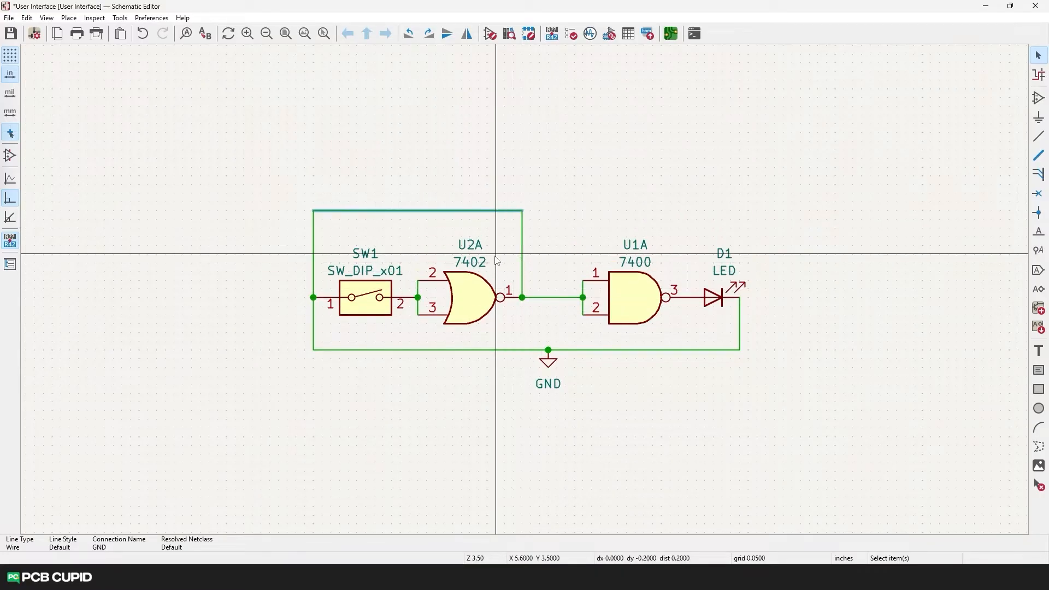
pyautogui.press('Delete')
pyautogui.press('w')
pyautogui.click(339, 159)
pyautogui.click(401, 202)
pyautogui.click(436, 124)
pyautogui.click(487, 193)
pyautogui.click(522, 211)
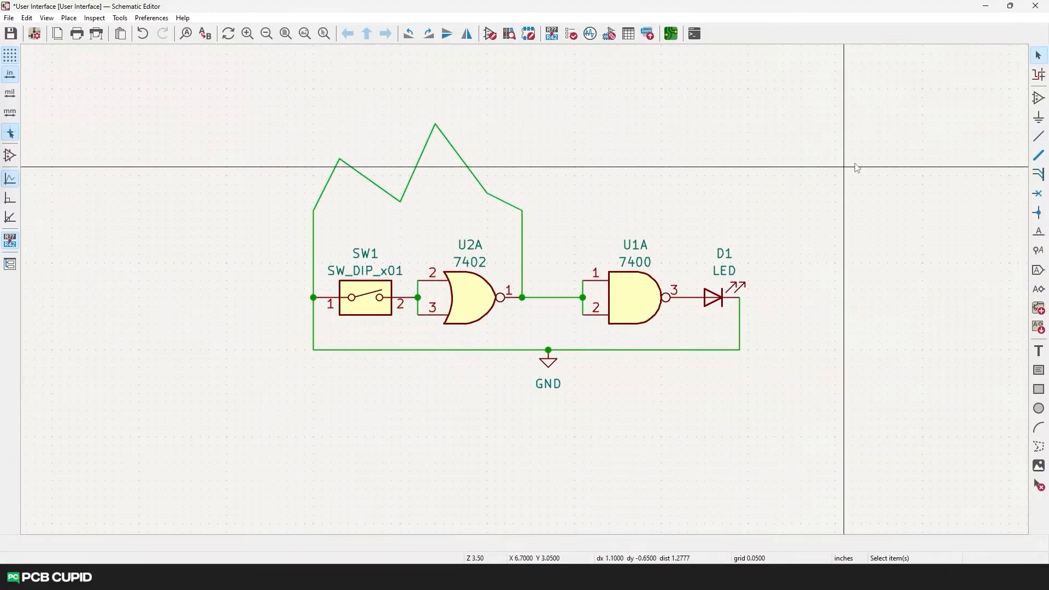
# Step: Restrict wire drawing to 45-degree angles and start a wire in the empty area below SW1
pyautogui.click(9, 218)
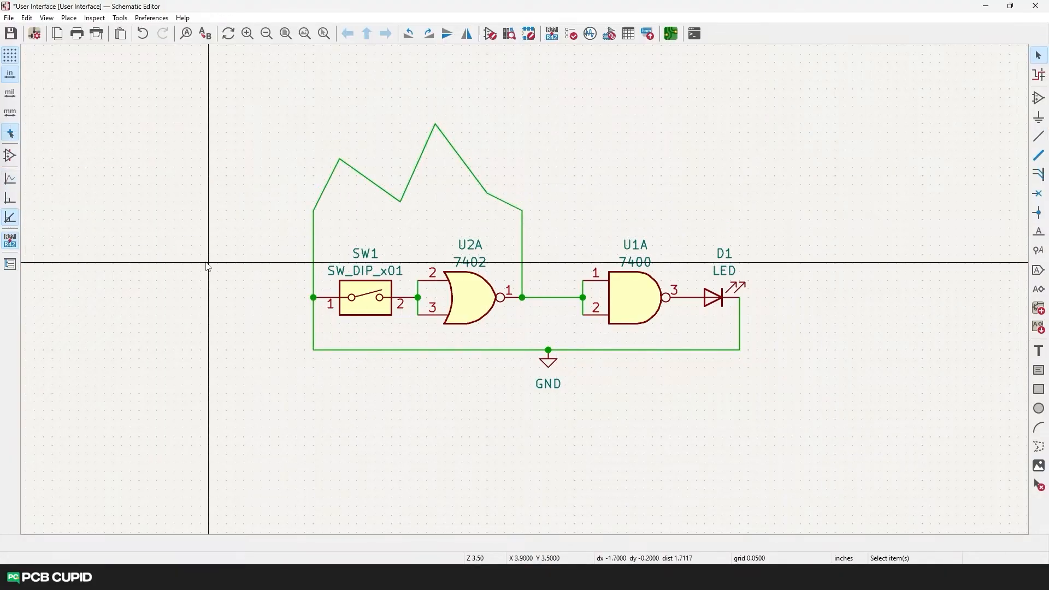
pyautogui.press('w')
pyautogui.click(323, 437)
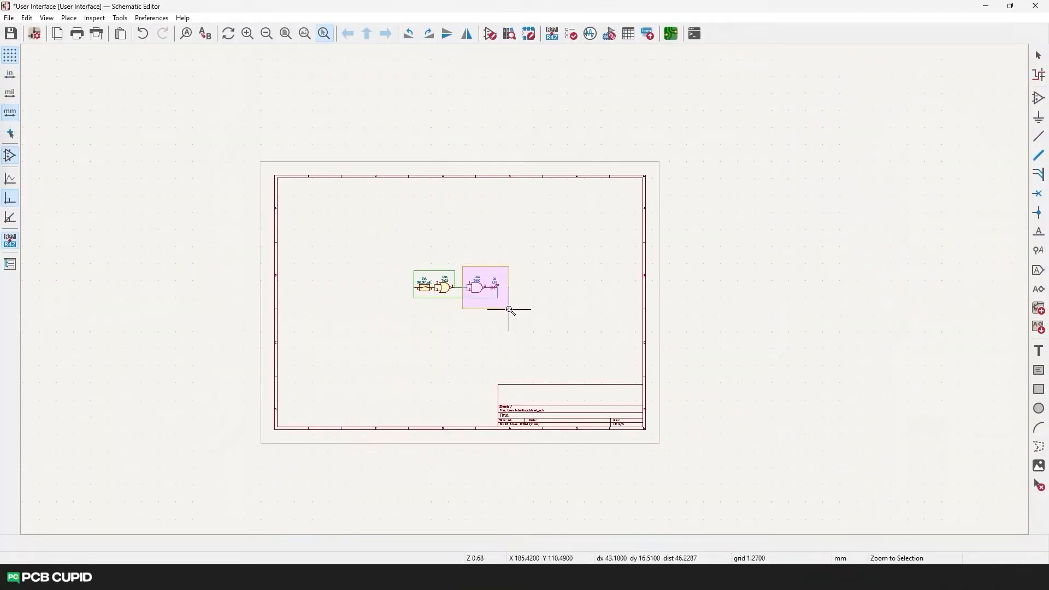
# Step: Magnify the boxed region holding the 7400 gate and the LED, and zoom back out
pyautogui.moveTo(510, 310); pyautogui.dragTo(509, 310)
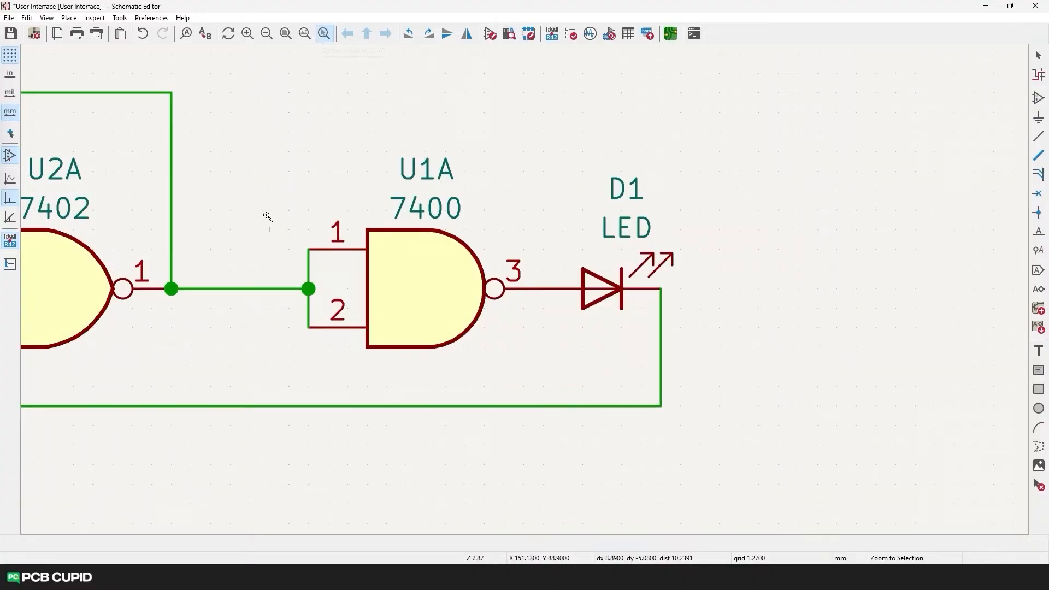
pyautogui.scroll(-3, 516, 294)
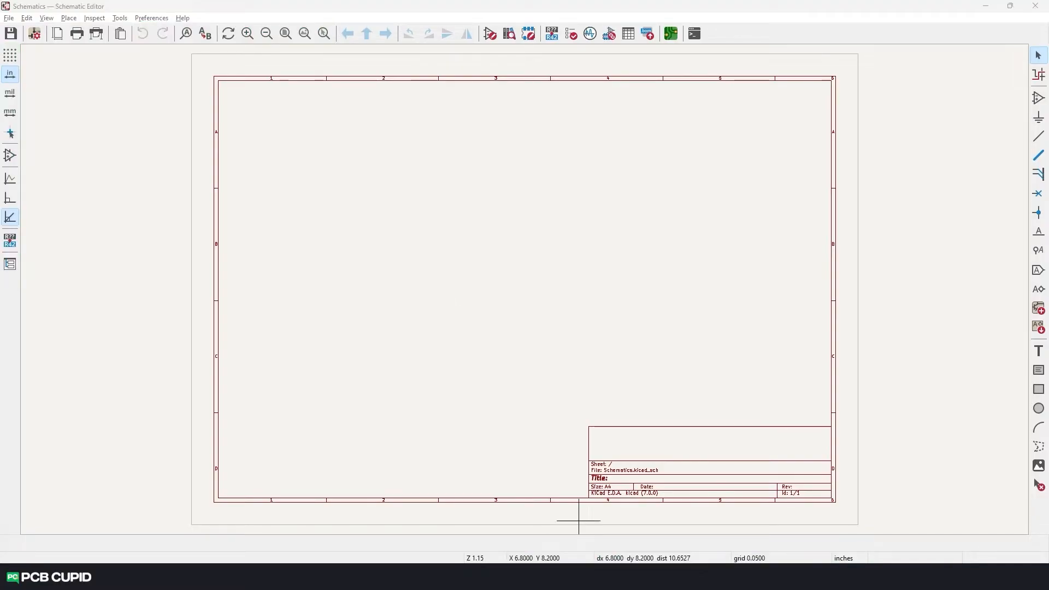
# Step: Examine the breadboard circuit in the reference picture pcb cupid.png and minimise it
pyautogui.moveTo(2, 268); pyautogui.dragTo(434, 140)
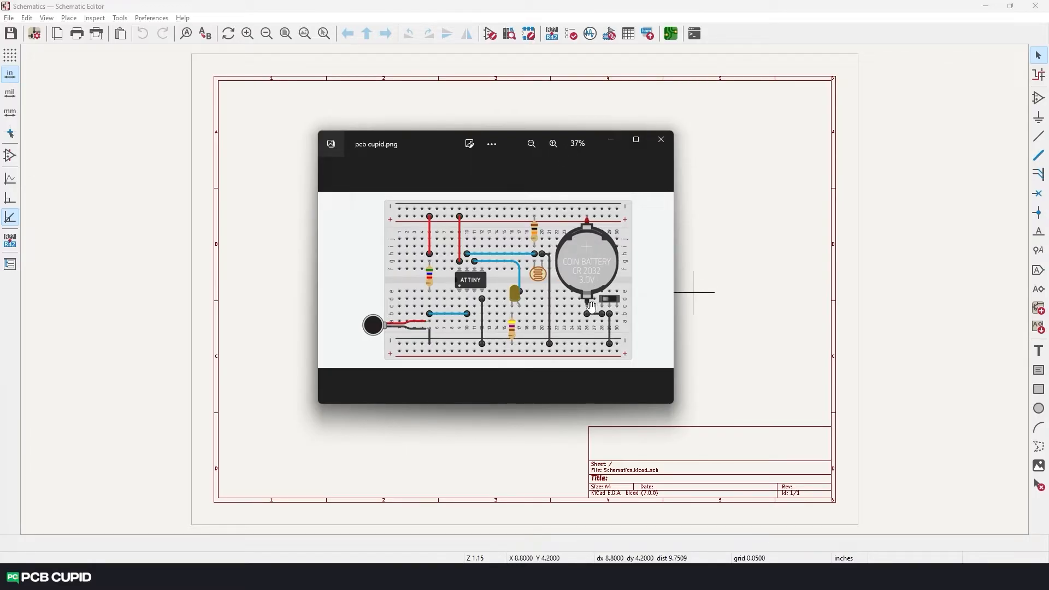
pyautogui.click(606, 144)
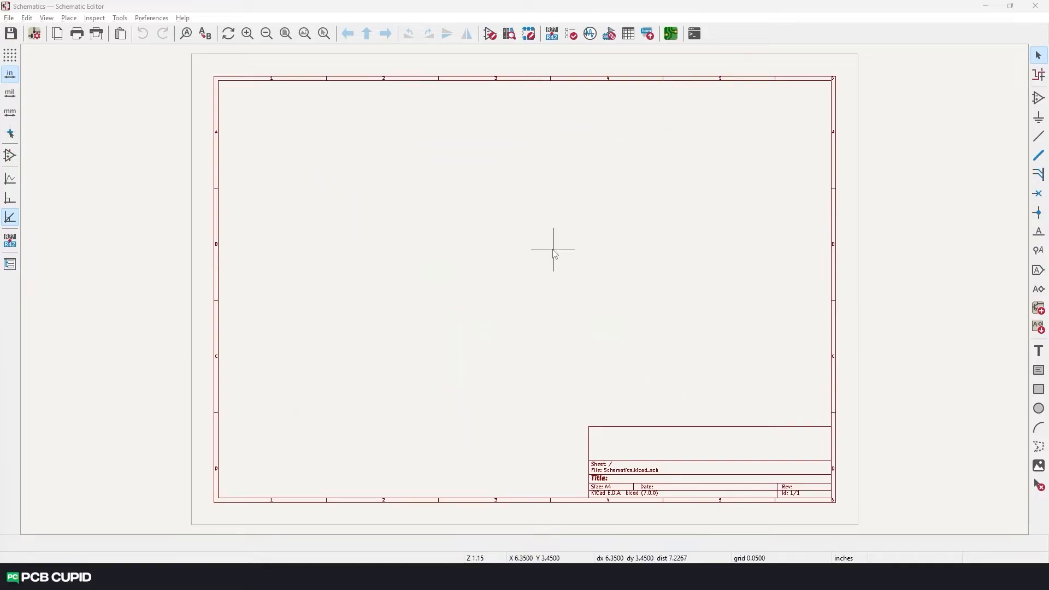
# Step: Browse the symbol libraries and search them for R, C and D
pyautogui.press('a')
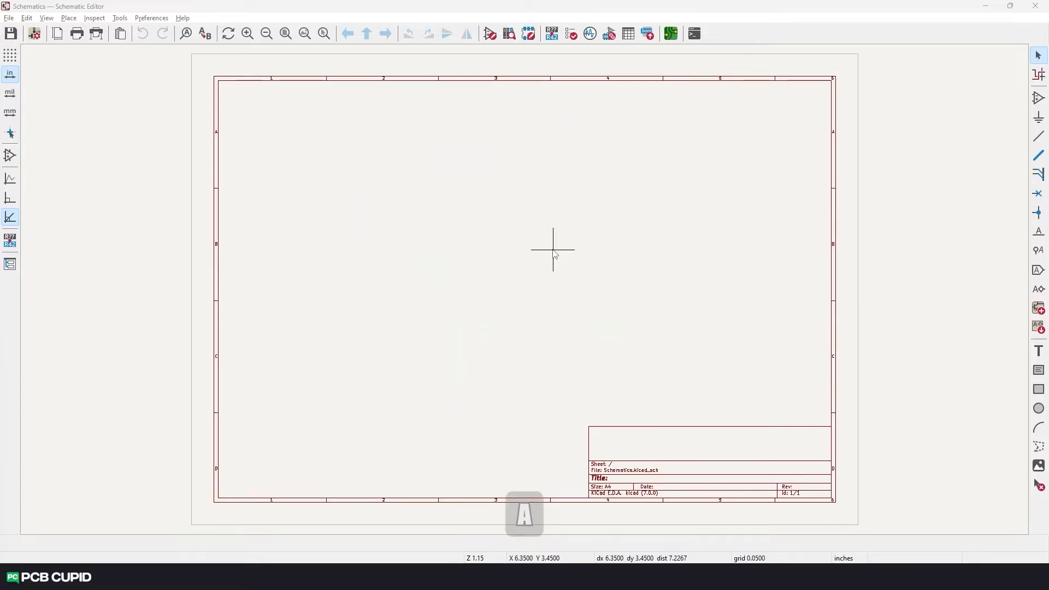
pyautogui.click(1039, 98)
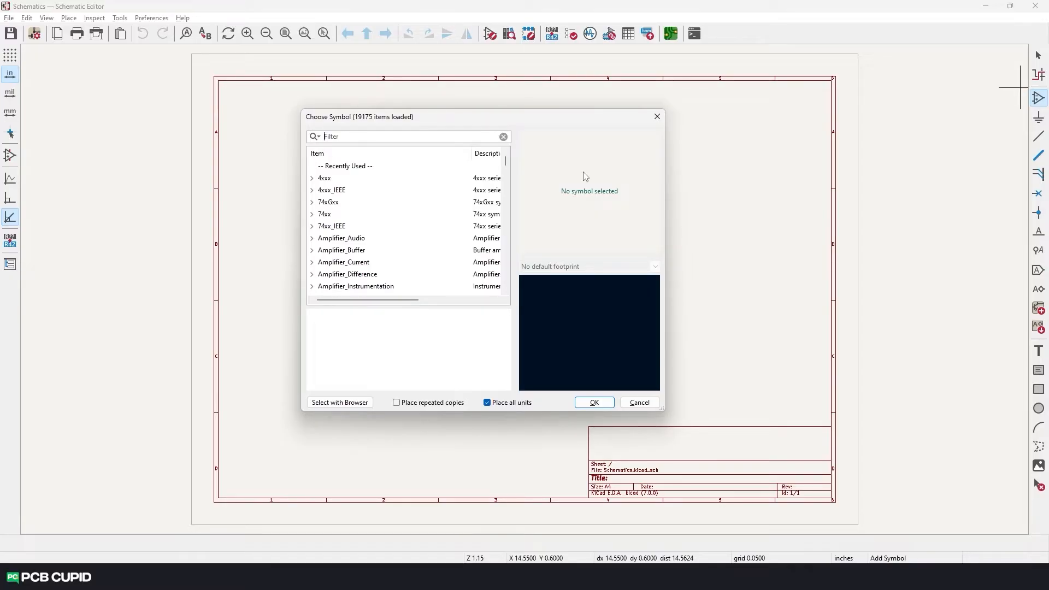
pyautogui.scroll(-4, 382, 219)
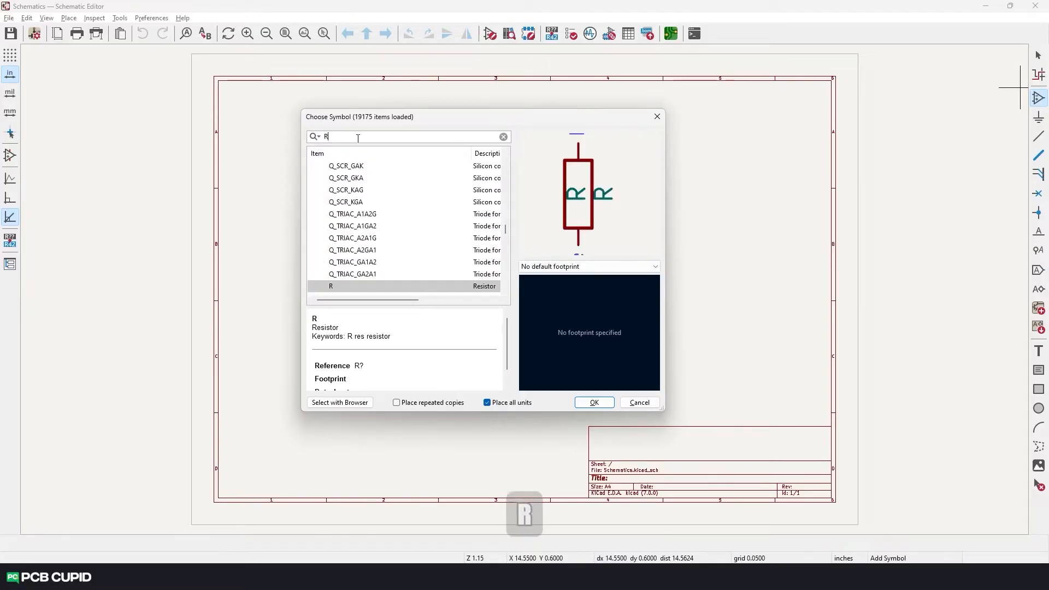
pyautogui.scroll(-2, 358, 242)
pyautogui.moveTo(332, 136); pyautogui.dragTo(325, 136)
pyautogui.write('C')
pyautogui.scroll(-8, 394, 222)
pyautogui.write('D')
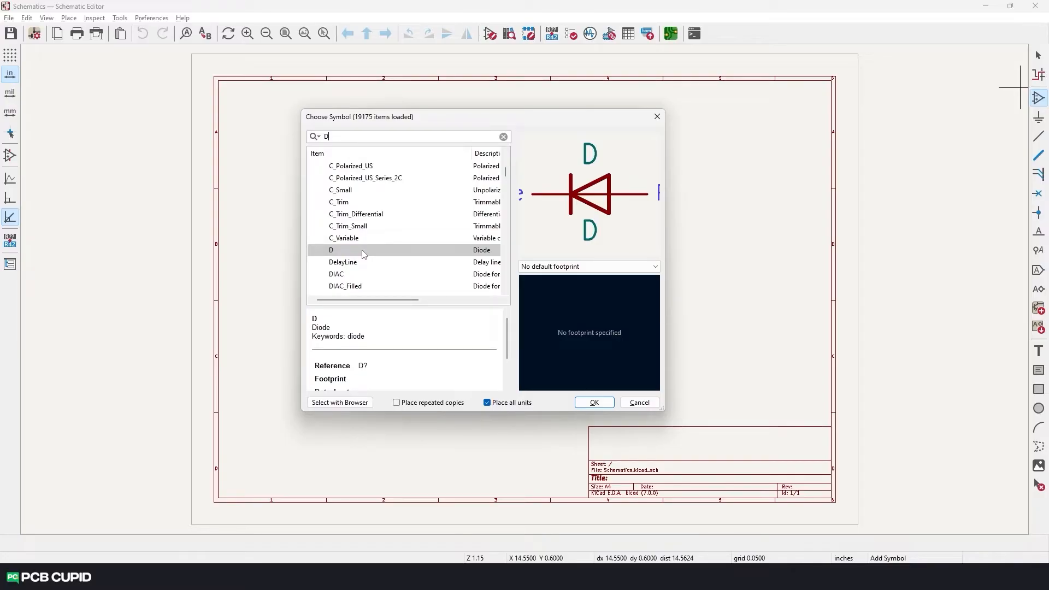
# Step: Find the resistor symbol R and place one upright resistor in the middle of the sheet
pyautogui.click(317, 137)
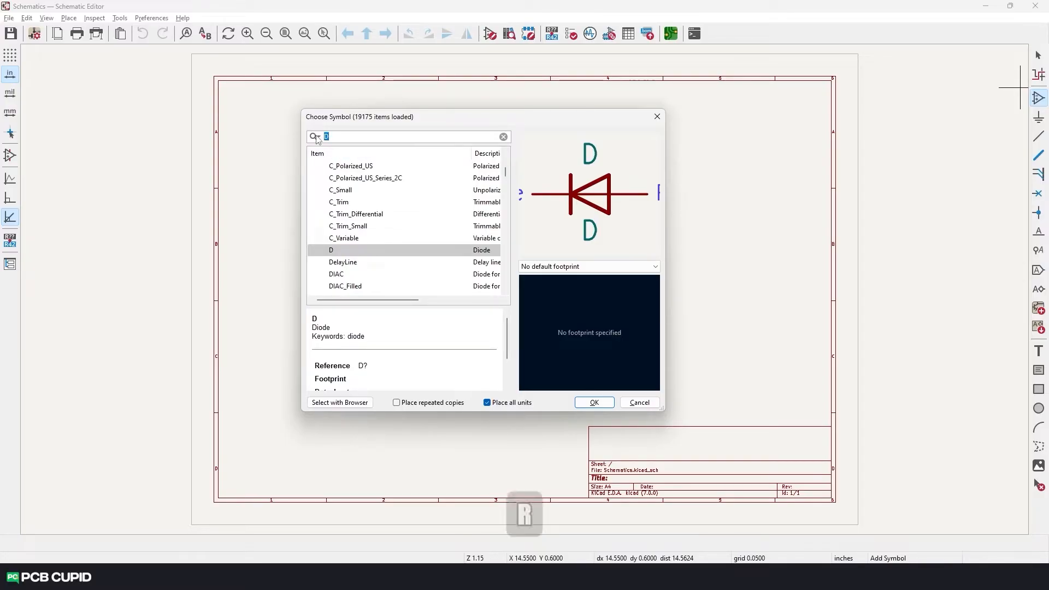
pyautogui.write('R')
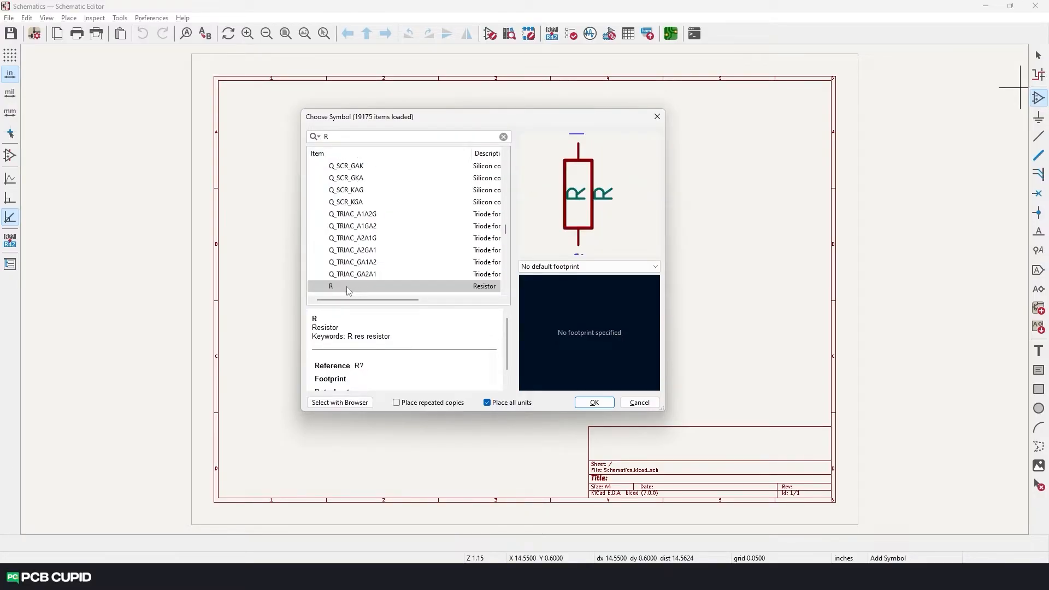
pyautogui.click(594, 402)
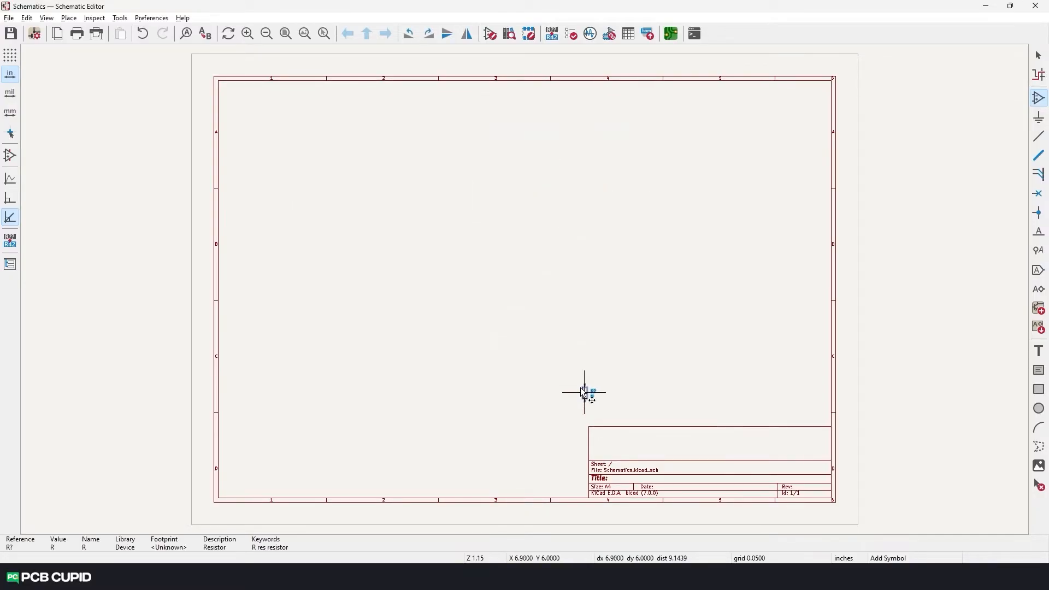
pyautogui.scroll(5, 586, 391)
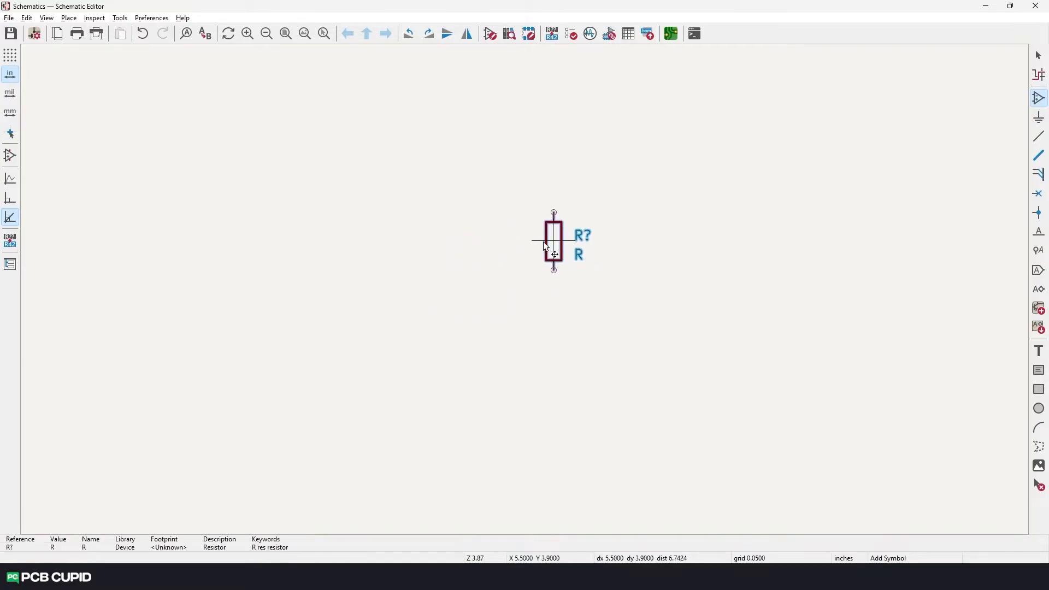
pyautogui.click(536, 272)
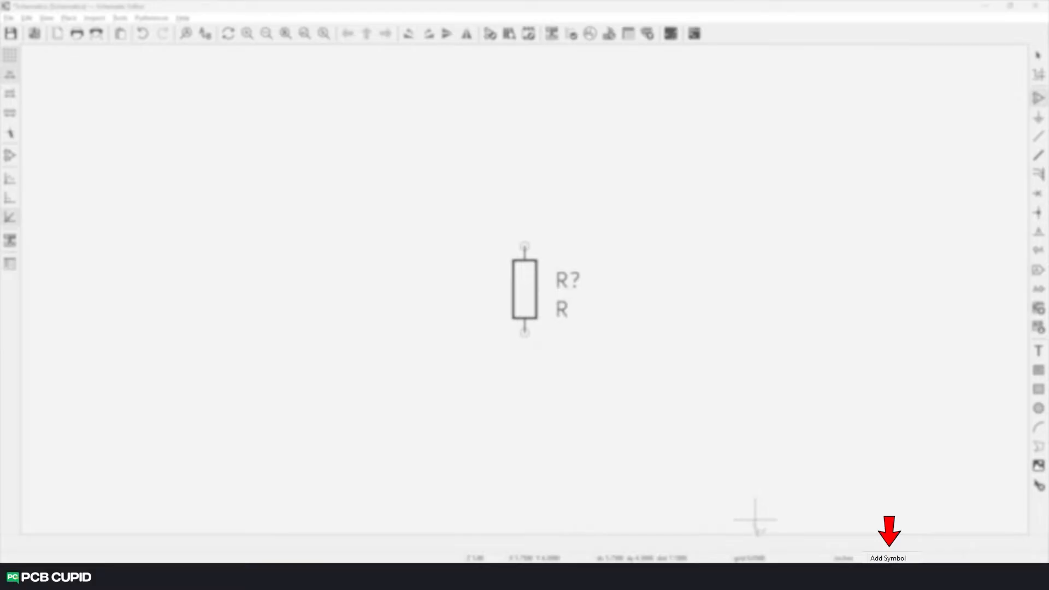
pyautogui.press('Escape')
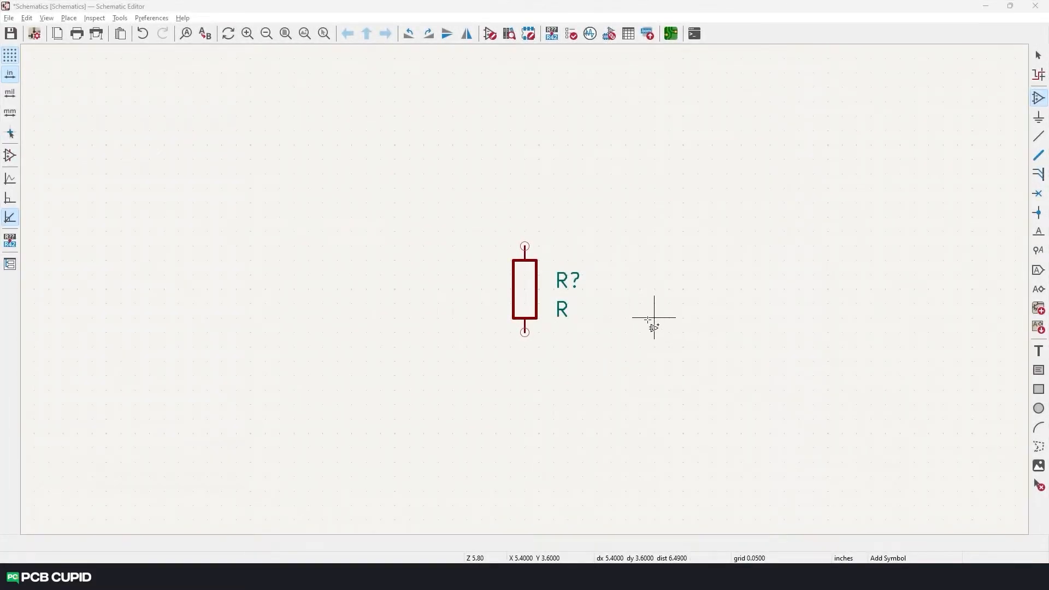
# Step: Place a second resistor R, rotated to horizontal, to the upper left of the first one
pyautogui.click(424, 317)
pyautogui.doubleClick(333, 179)
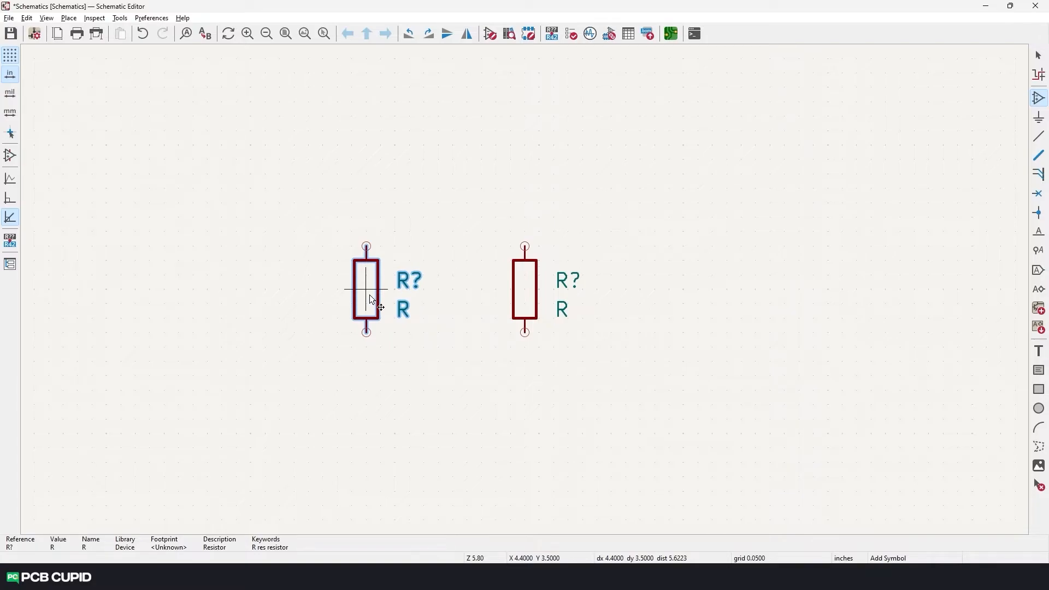
pyautogui.press('r')
pyautogui.press('r')
pyautogui.press('r')
pyautogui.press('r')
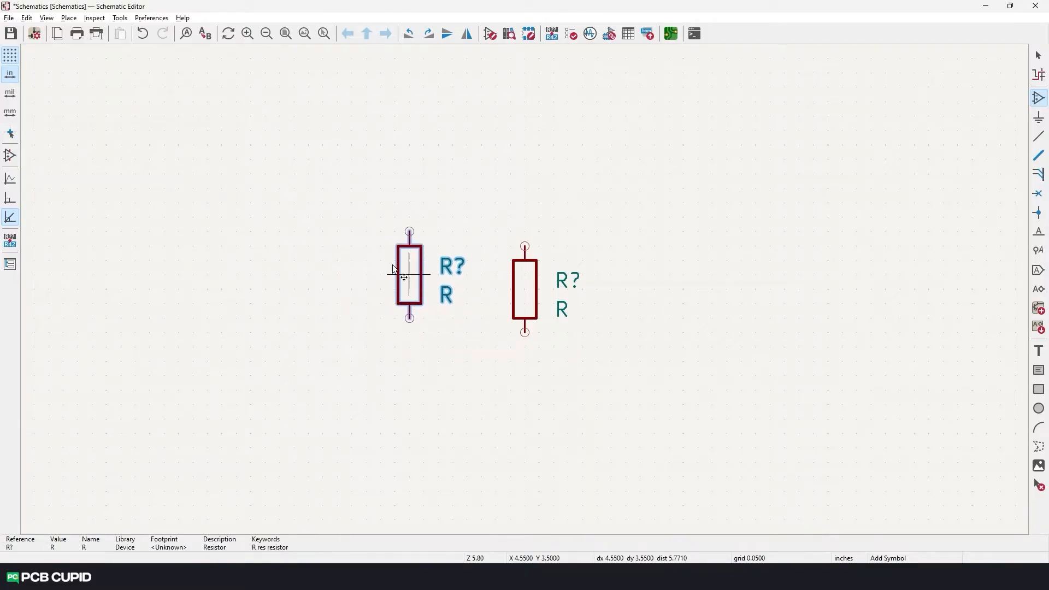
pyautogui.press('r')
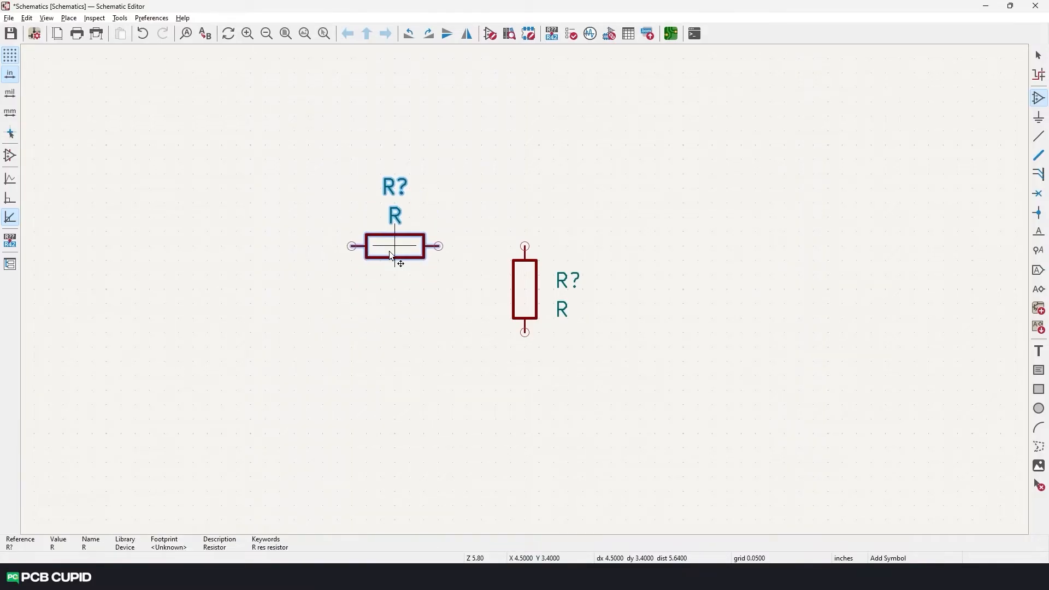
pyautogui.click(388, 248)
pyautogui.press('Escape')
pyautogui.press('Escape')
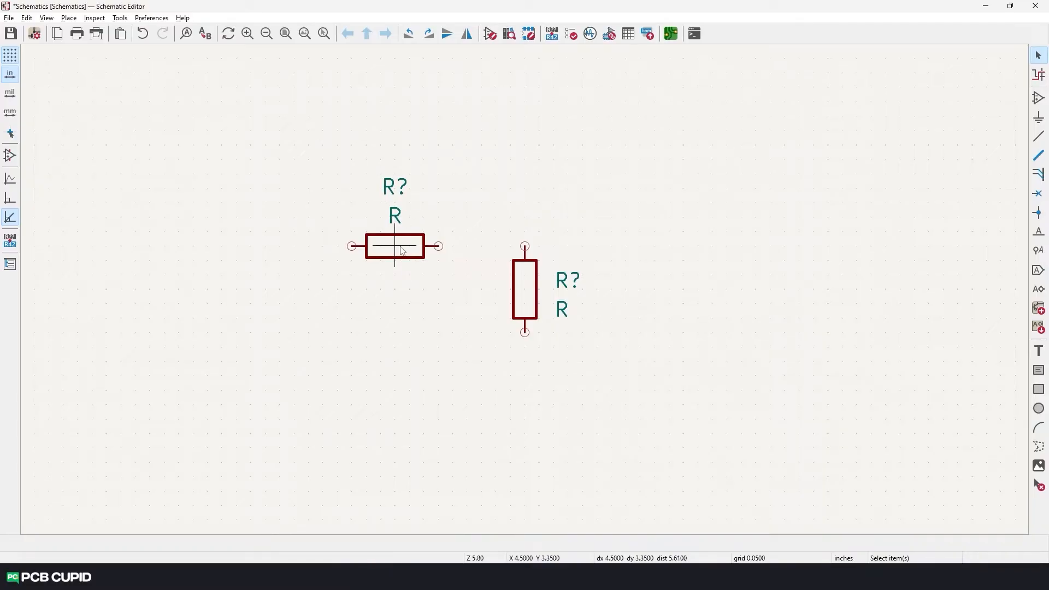
# Step: Move the horizontal resistor directly above the other one, rotated upright so that their facing pins meet
pyautogui.press('m')
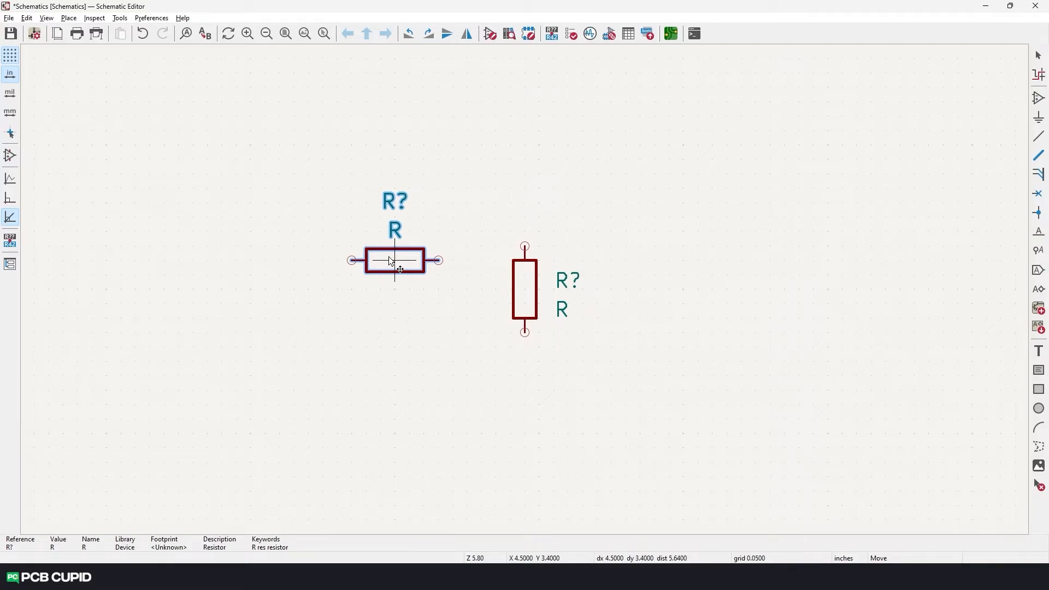
pyautogui.press('r')
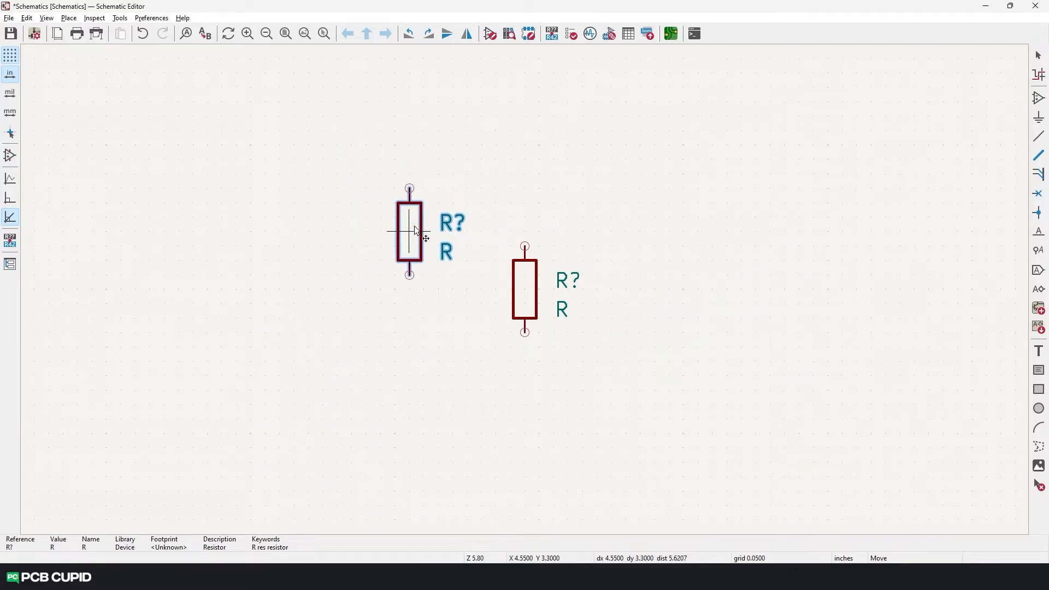
pyautogui.press('r')
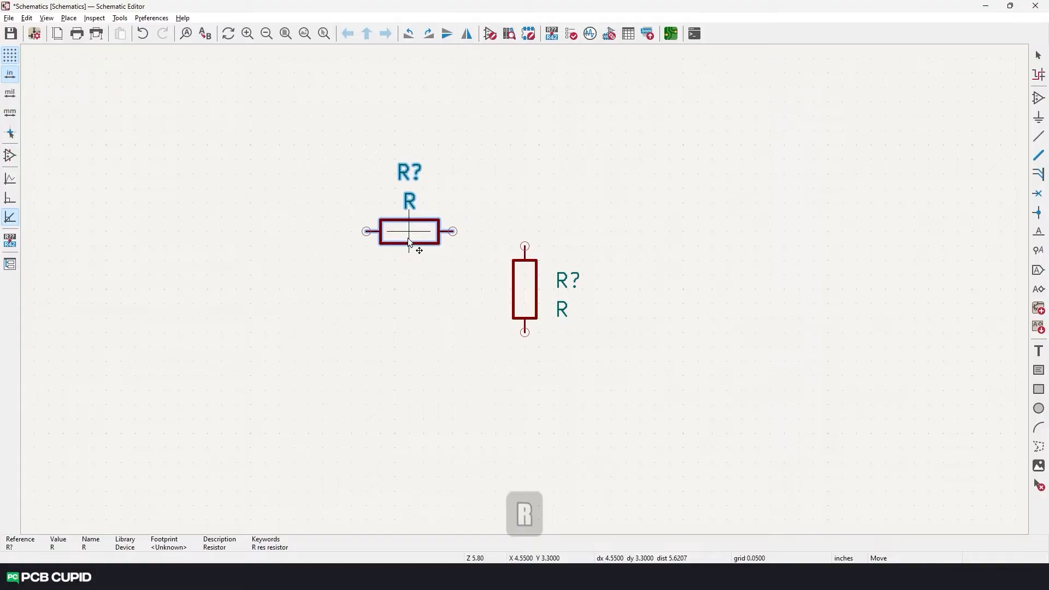
pyautogui.press('r')
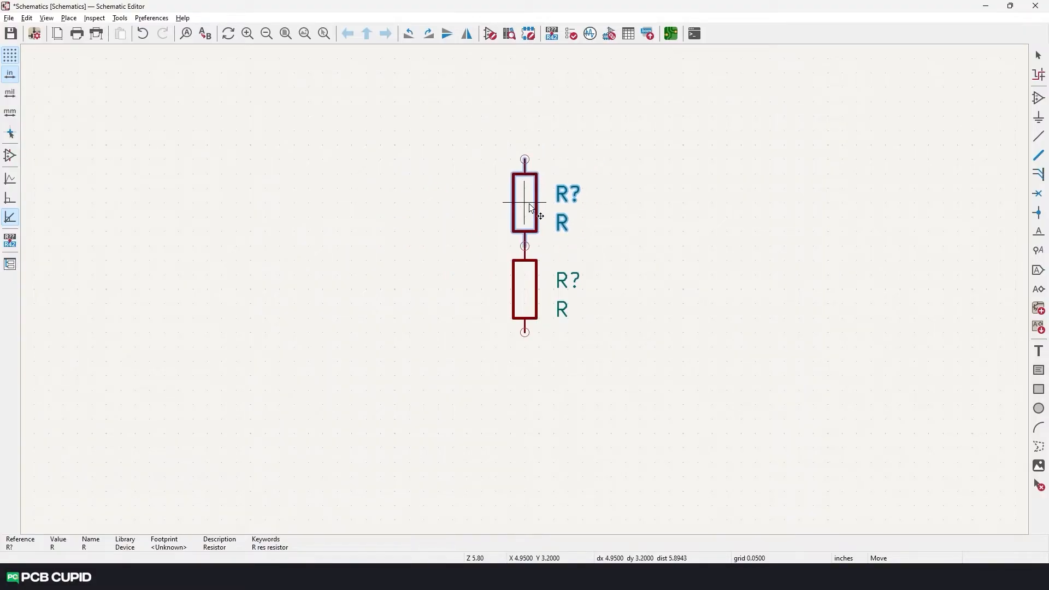
pyautogui.click(530, 204)
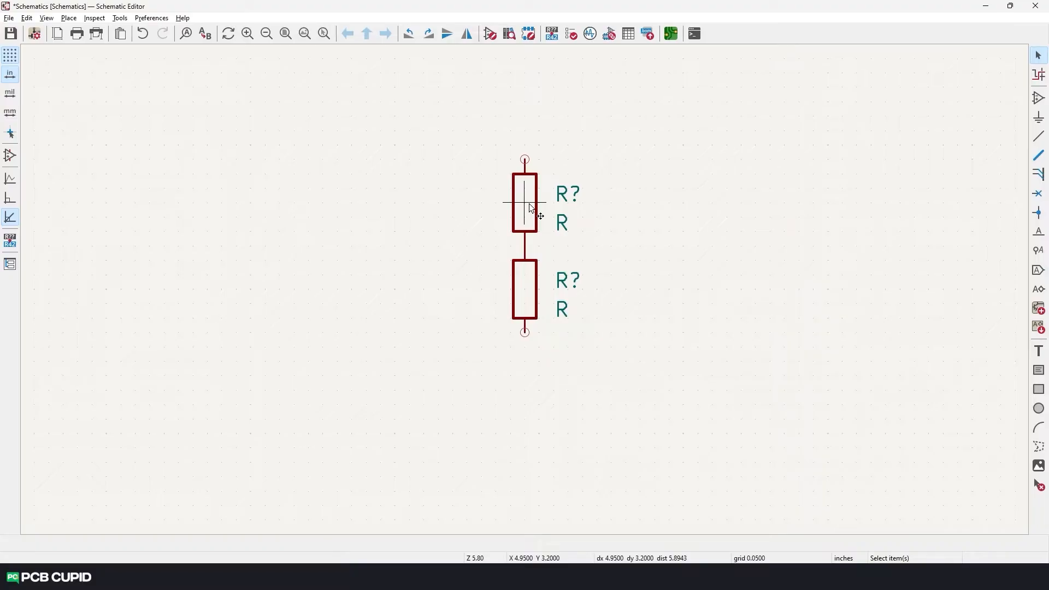
# Step: Add an ATtiny85V-10P microcontroller symbol to the left of the resistors
pyautogui.scroll(-4, 529, 208)
pyautogui.press('a')
pyautogui.scroll(-3, 374, 242)
pyautogui.scroll(3, 374, 242)
pyautogui.click(365, 229)
pyautogui.click(281, 277)
# Step: Add a Microphone_Condenser below the column of resistors and an LED above it
pyautogui.write('araconde')
pyautogui.click(355, 180)
pyautogui.doubleClick(356, 180)
pyautogui.click(454, 424)
pyautogui.press('a')
pyautogui.click(454, 155)
# Step: Add an LDR07 below the middle resistor, shift the lowest resistor and microphone down to make room, and save the schematic
pyautogui.write('aldr')
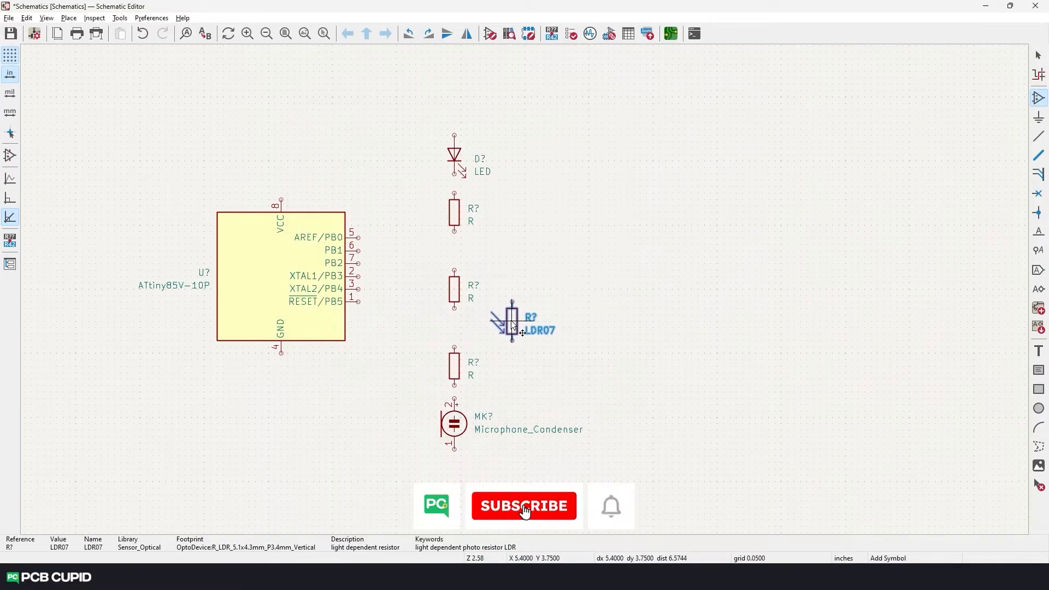
pyautogui.click(532, 315)
pyautogui.moveTo(454, 386); pyautogui.dragTo(453, 451)
pyautogui.moveTo(531, 316); pyautogui.dragTo(454, 351)
pyautogui.scroll(-2, 459, 226)
pyautogui.hotkey('ctrl', 's')
# Step: Add a Battery_Cell and, below it, an SW_DPDT_x2 switch unit to the right of the resistor column
pyautogui.write('abatcellsw')
pyautogui.scroll(-5, 332, 230)
pyautogui.click(323, 227)
pyautogui.scroll(-1, 328, 230)
pyautogui.click(323, 226)
pyautogui.doubleClick(344, 238)
pyautogui.click(593, 319)
pyautogui.press('Escape')
pyautogui.scroll(2, 555, 255)
pyautogui.moveTo(563, 222); pyautogui.dragTo(563, 283, button='middle')
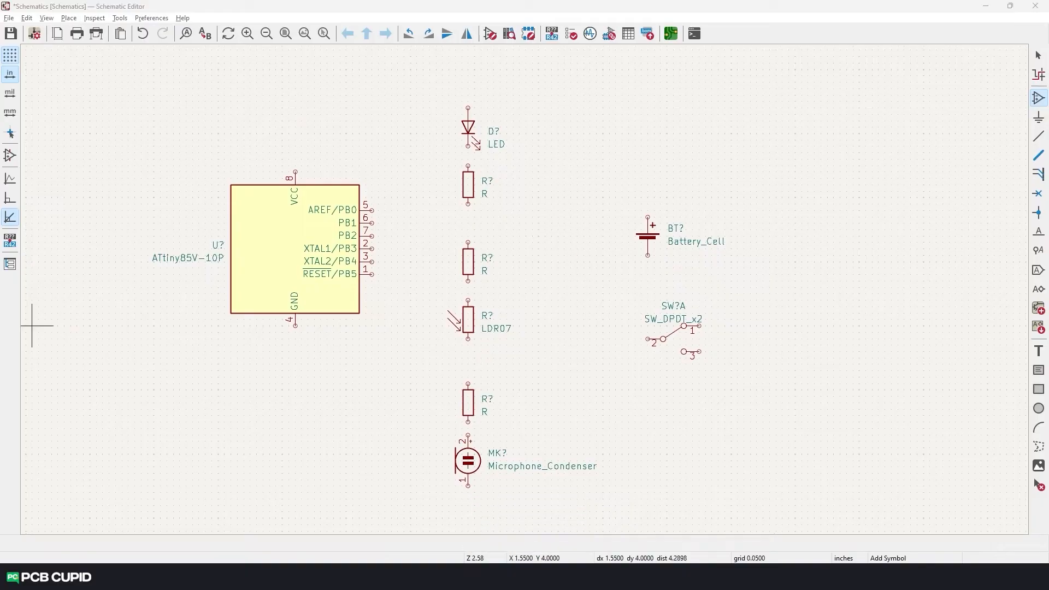
pyautogui.press('Escape')
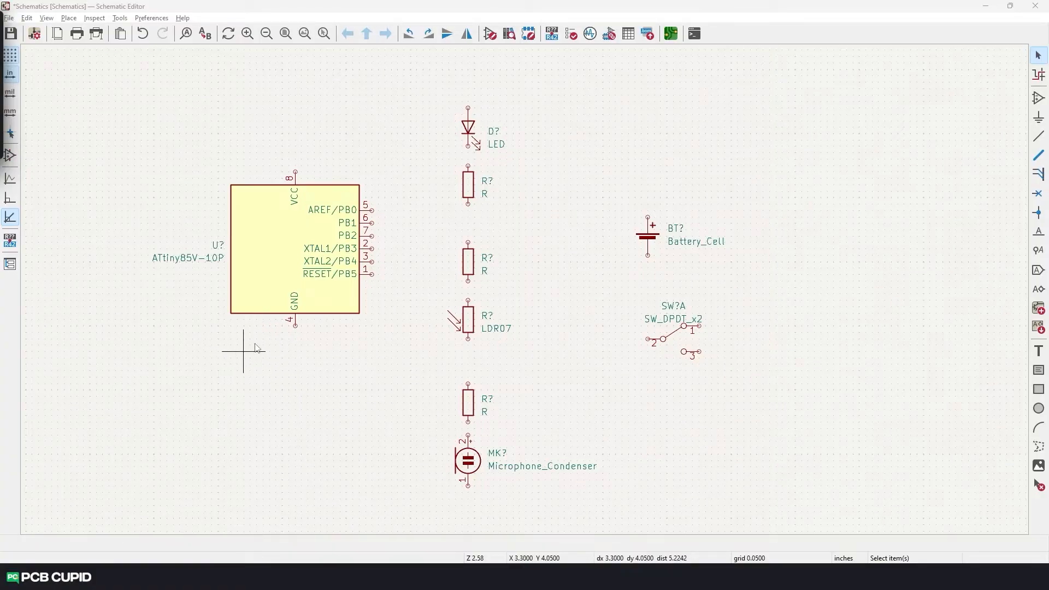
# Step: Place a GND power symbol just below the ATtiny85V-10P's GND pin
pyautogui.click(1039, 117)
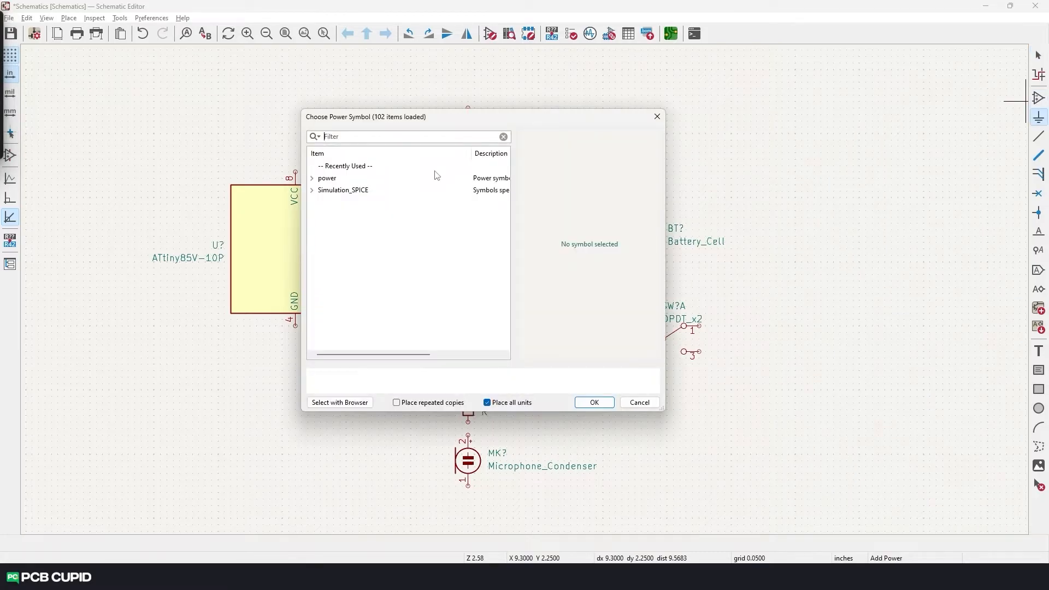
pyautogui.click(405, 139)
pyautogui.write('gnd')
pyautogui.press('Return')
pyautogui.click(295, 345)
# Step: Place a +3.3V power symbol just above the ATtiny85V-10P's VCC pin
pyautogui.write('a3.3v')
pyautogui.doubleClick(382, 206)
pyautogui.click(295, 153)
pyautogui.press('Escape')
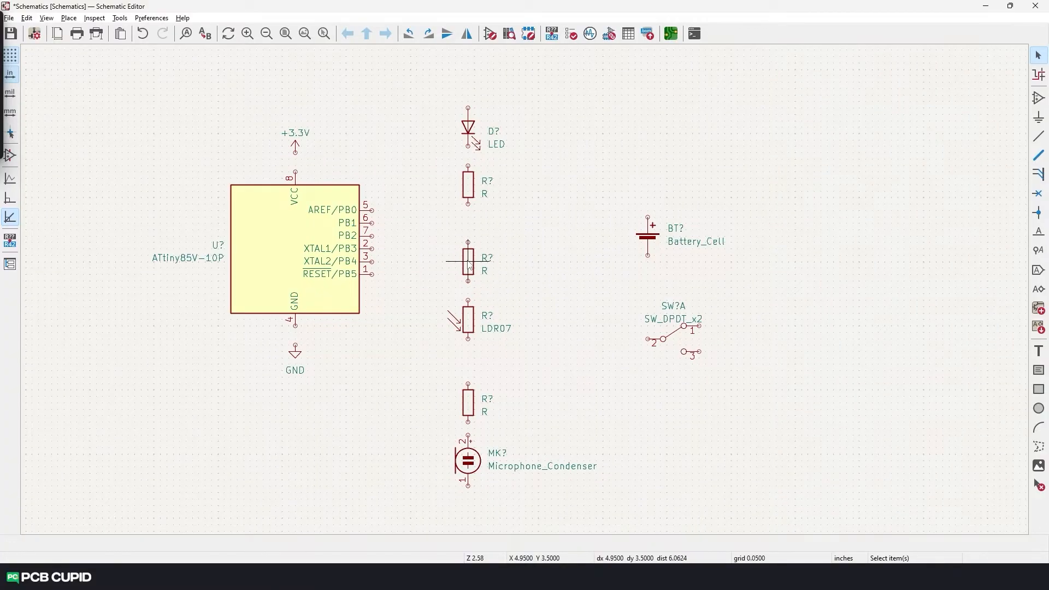
# Step: Delete the resistor above LDR07, first directly and again with the interactive delete tool, undoing each deletion
pyautogui.press('Delete')
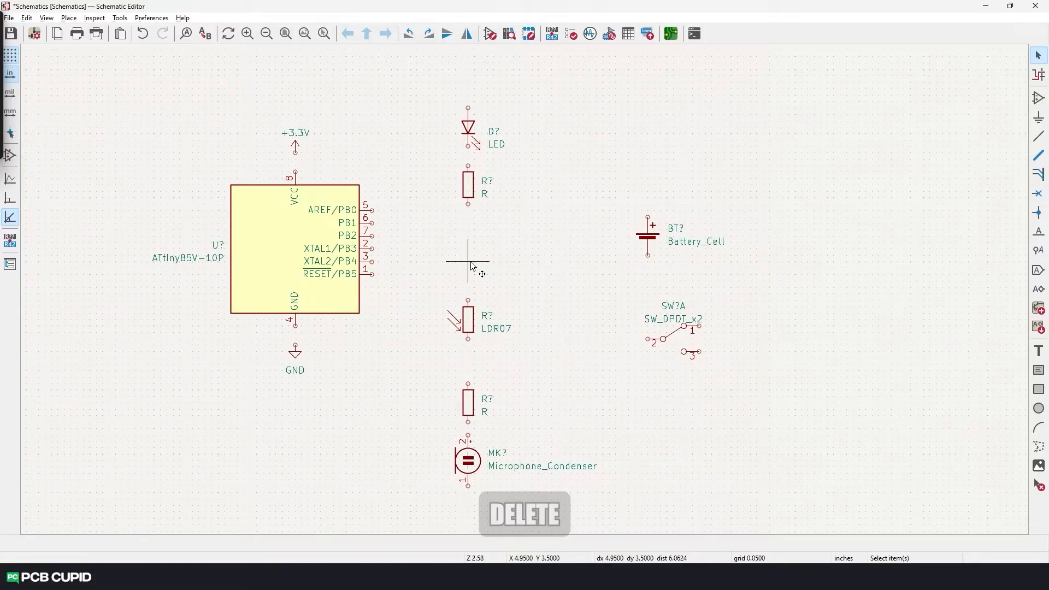
pyautogui.hotkey('ctrl', 'z')
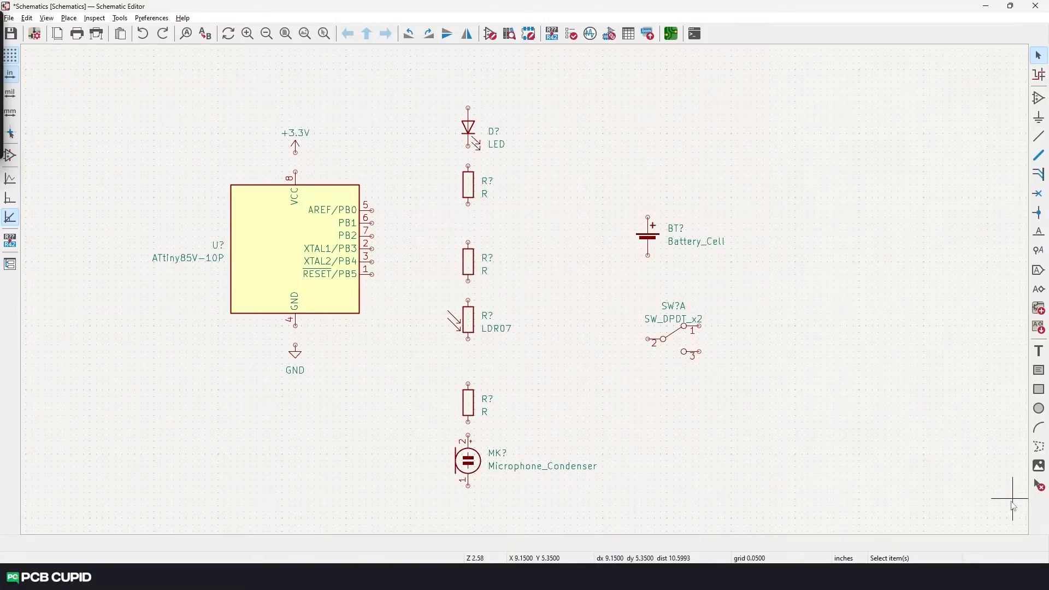
pyautogui.click(1038, 488)
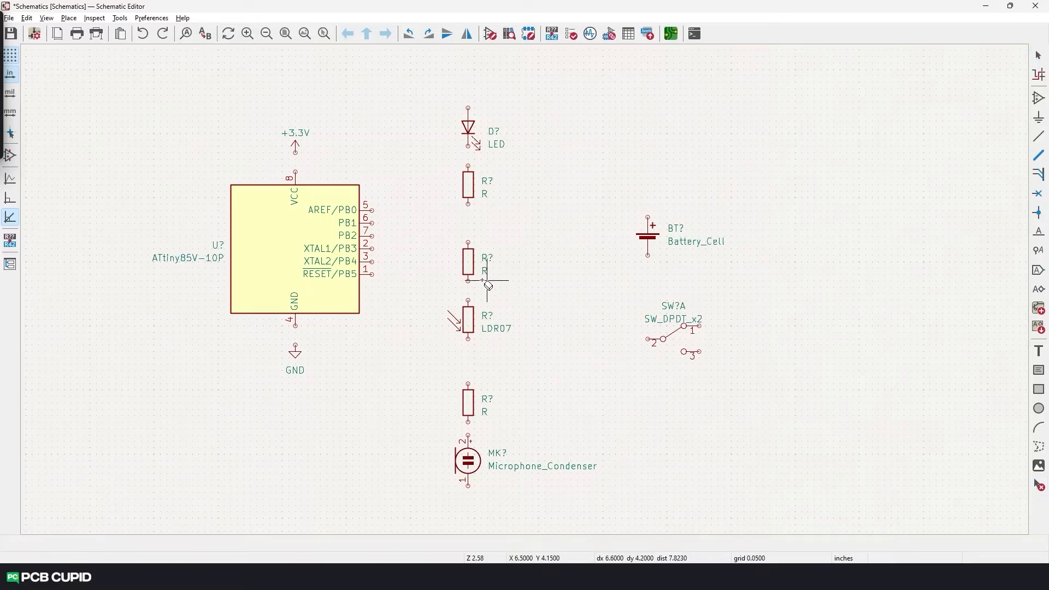
pyautogui.click(469, 267)
pyautogui.hotkey('ctrl', 'z')
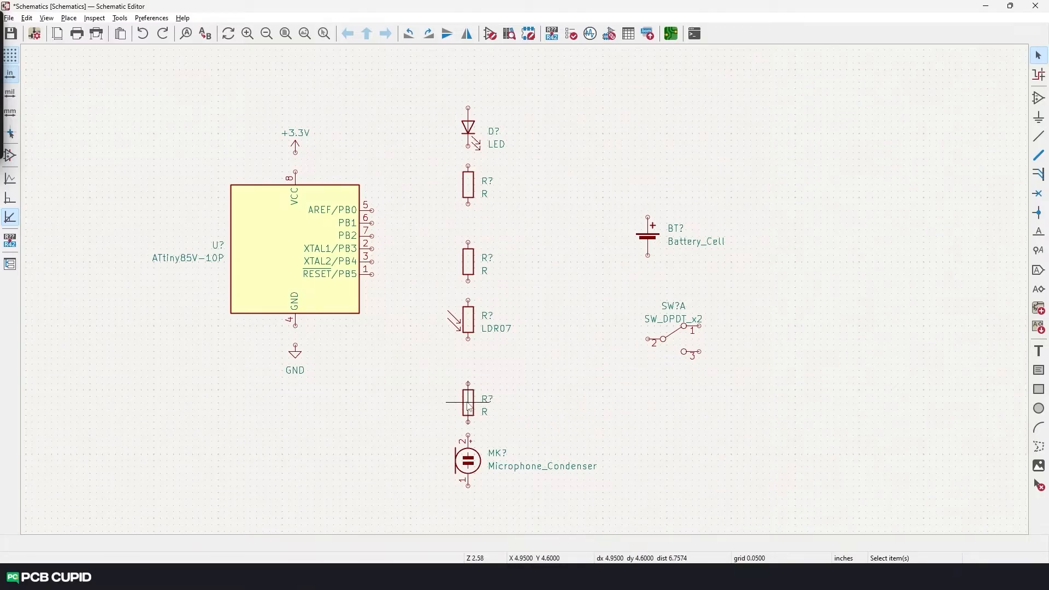
# Step: Set the value of the resistor above the microphone to 5.6k
pyautogui.press('v')
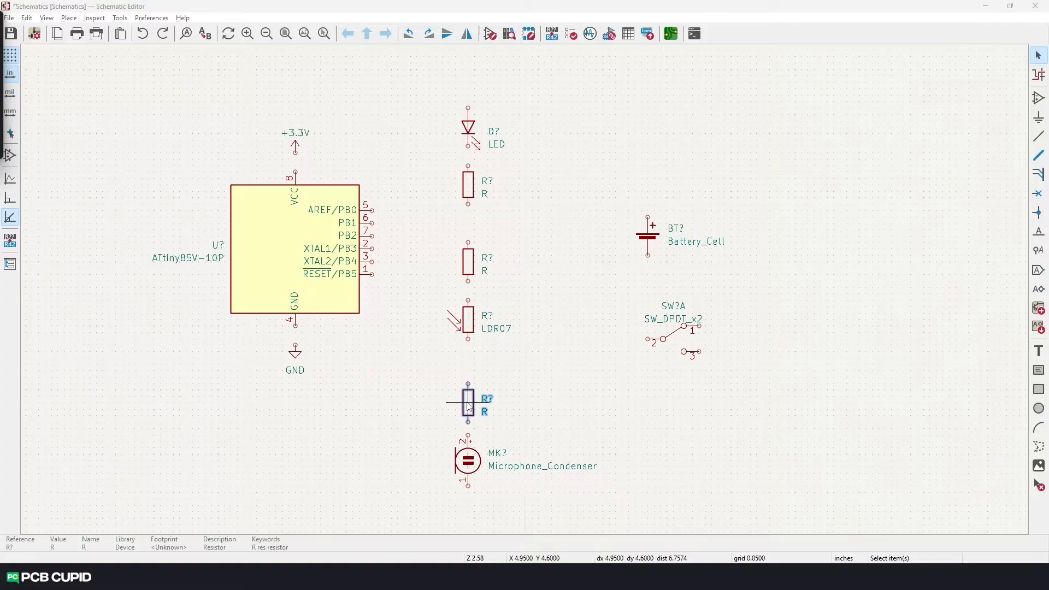
pyautogui.write('5.6k')
pyautogui.click(250, 158)
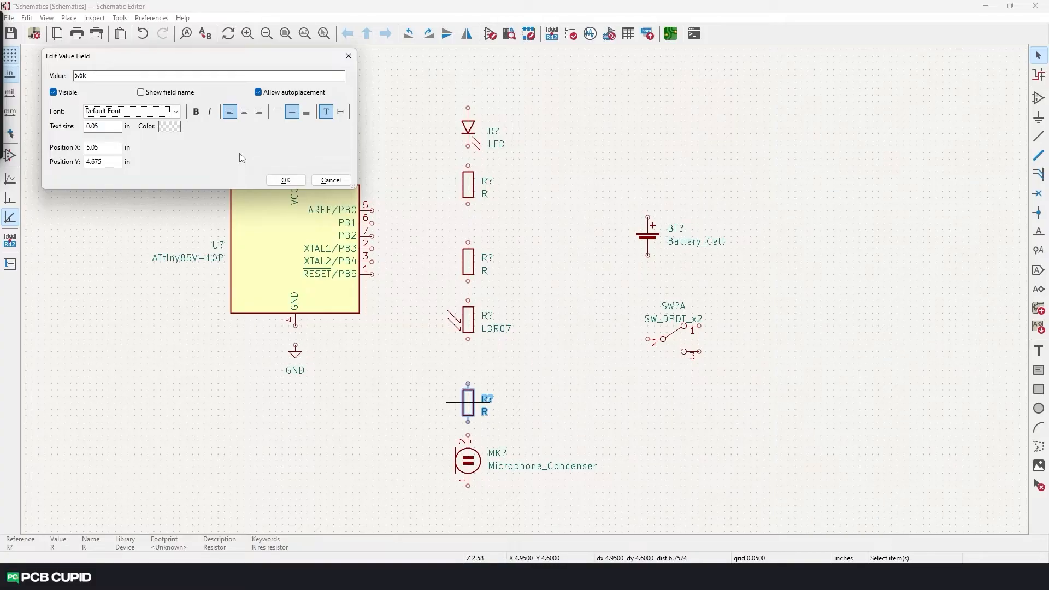
pyautogui.press('Return')
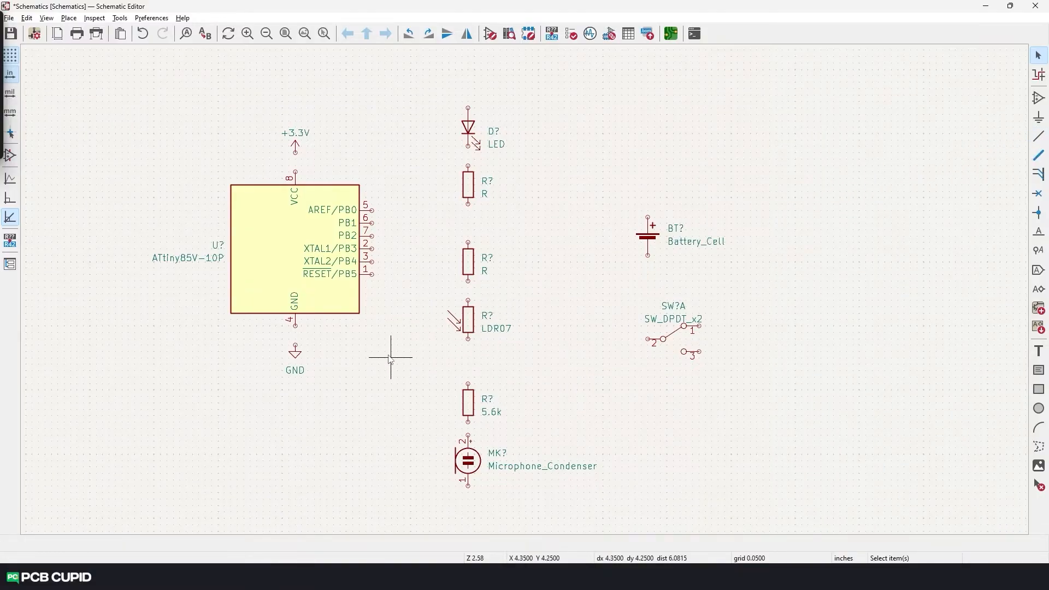
# Step: Draw a wire from the ATtiny85V-10P's GND pin 4 down to the GND symbol
pyautogui.press('w')
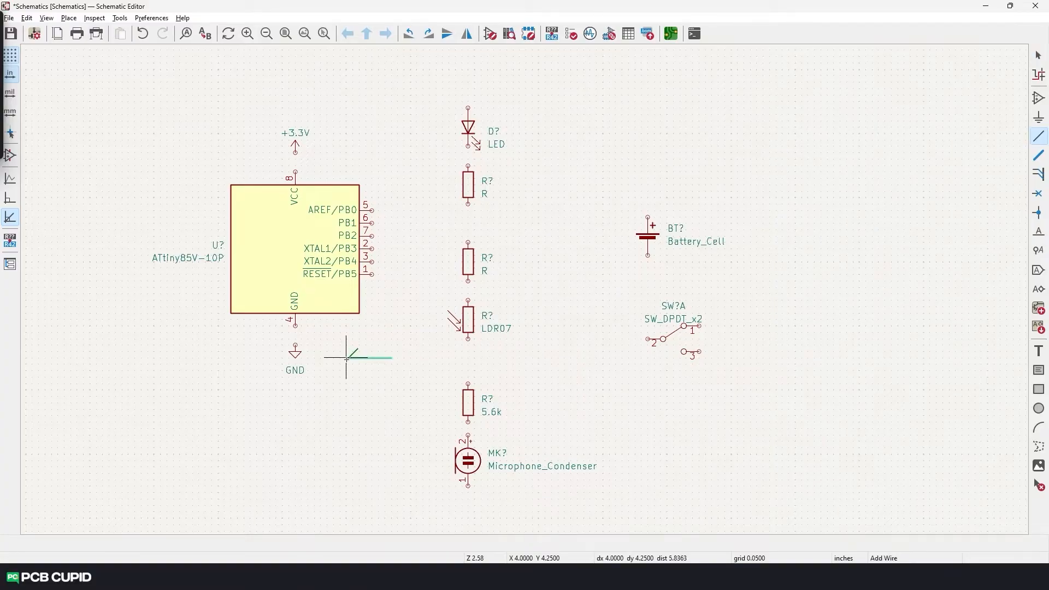
pyautogui.scroll(2, 349, 352)
pyautogui.scroll(3, 520, 290)
pyautogui.scroll(-3, 525, 306)
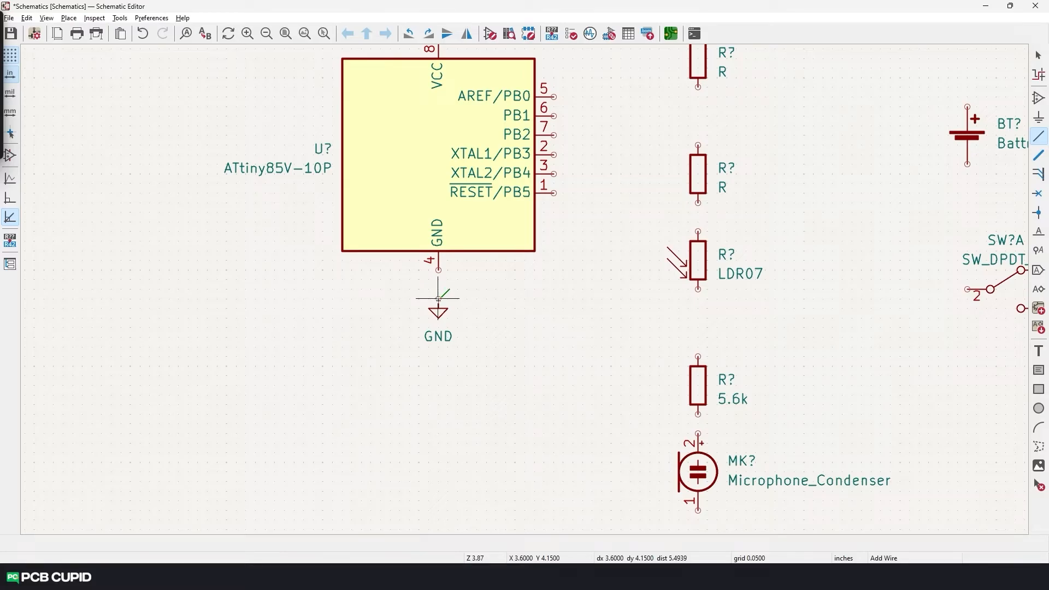
pyautogui.click(438, 270)
pyautogui.click(439, 299)
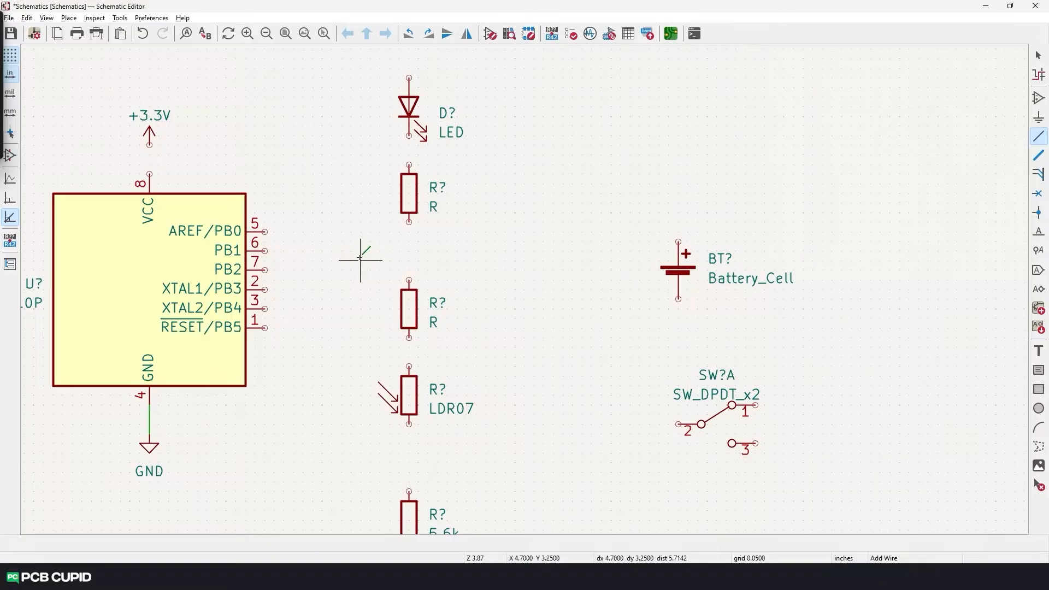
# Step: Wire AREF/PB0 pin 5 with 45-degree bends to the upper end of the resistor below the LED
pyautogui.click(264, 231)
pyautogui.click(333, 231)
pyautogui.click(352, 154)
pyautogui.click(409, 163)
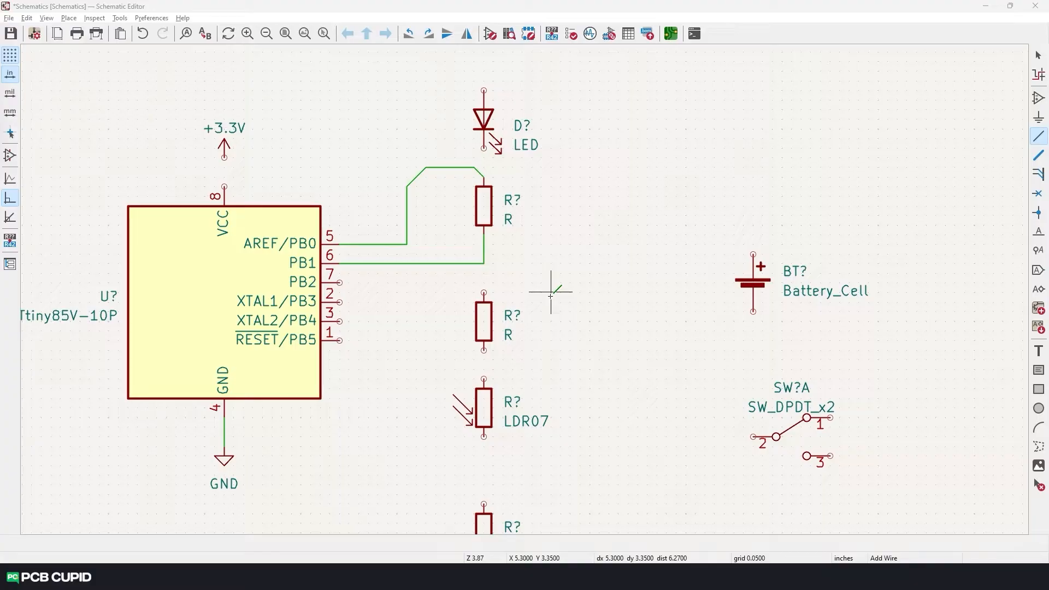
# Step: Set the colour of the horizontal PB1 pin 6 wire to red #FF0036FF, and undo the colour change
pyautogui.press('Escape')
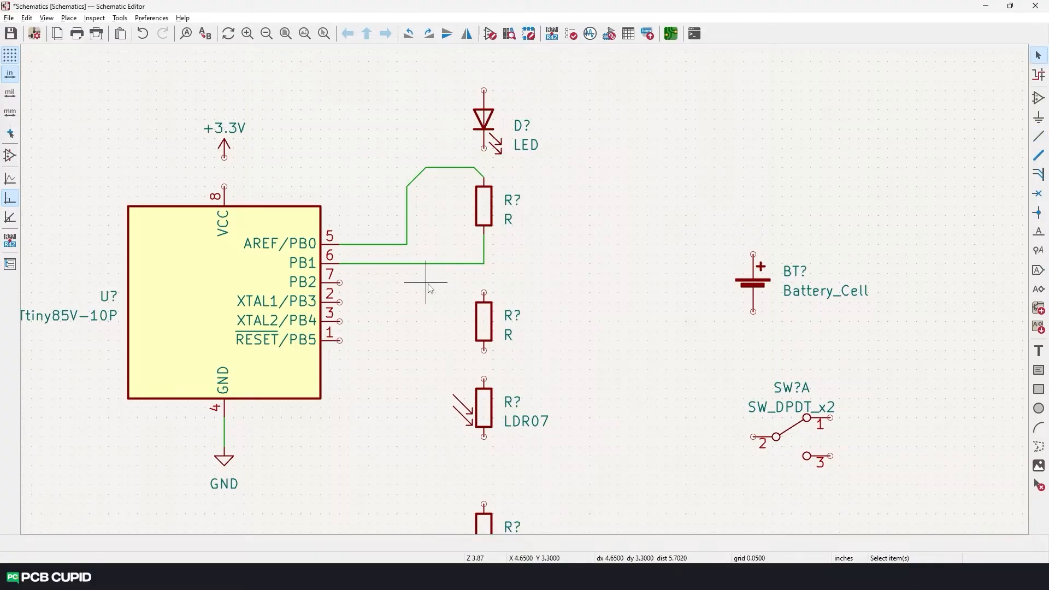
pyautogui.press('Escape')
pyautogui.doubleClick(428, 265)
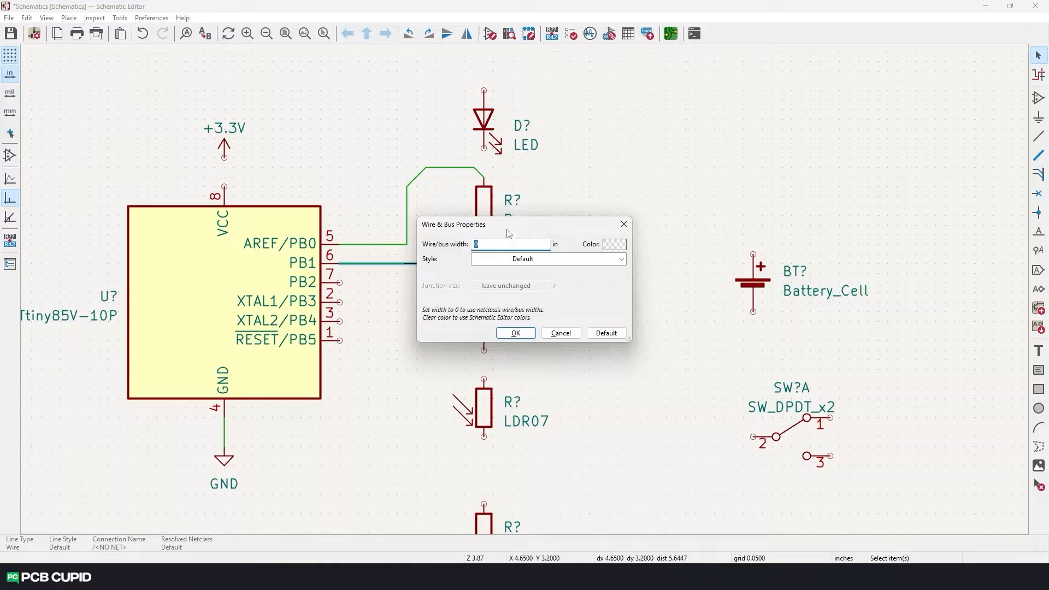
pyautogui.click(611, 244)
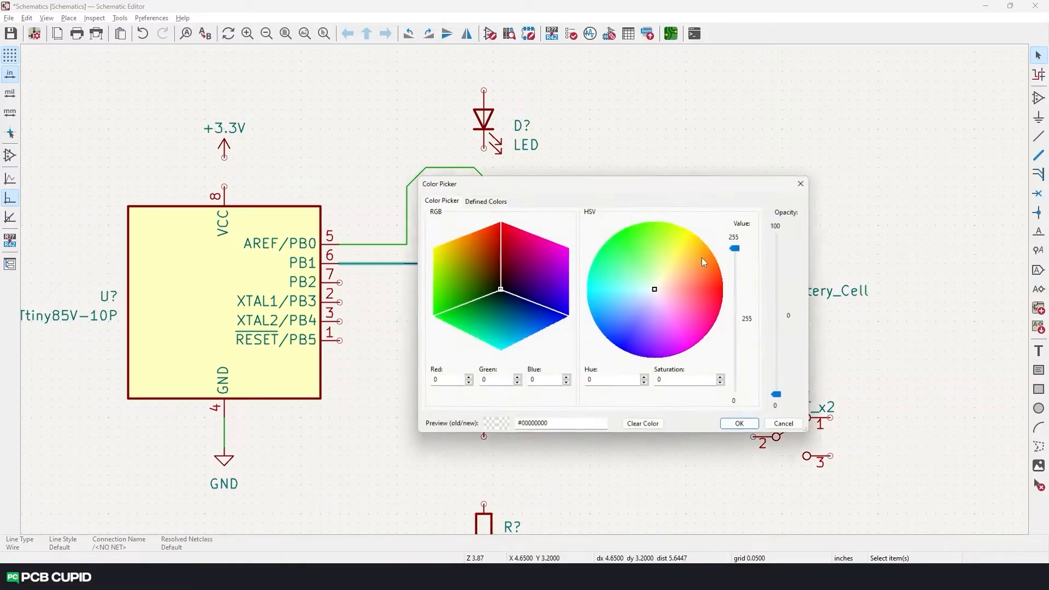
pyautogui.click(724, 304)
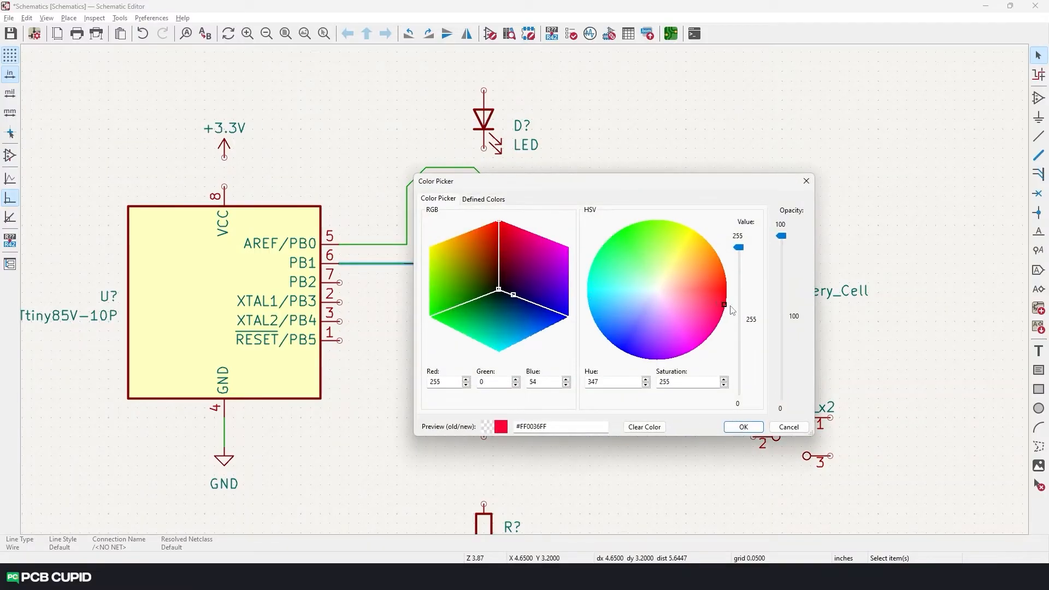
pyautogui.click(744, 427)
pyautogui.click(604, 347)
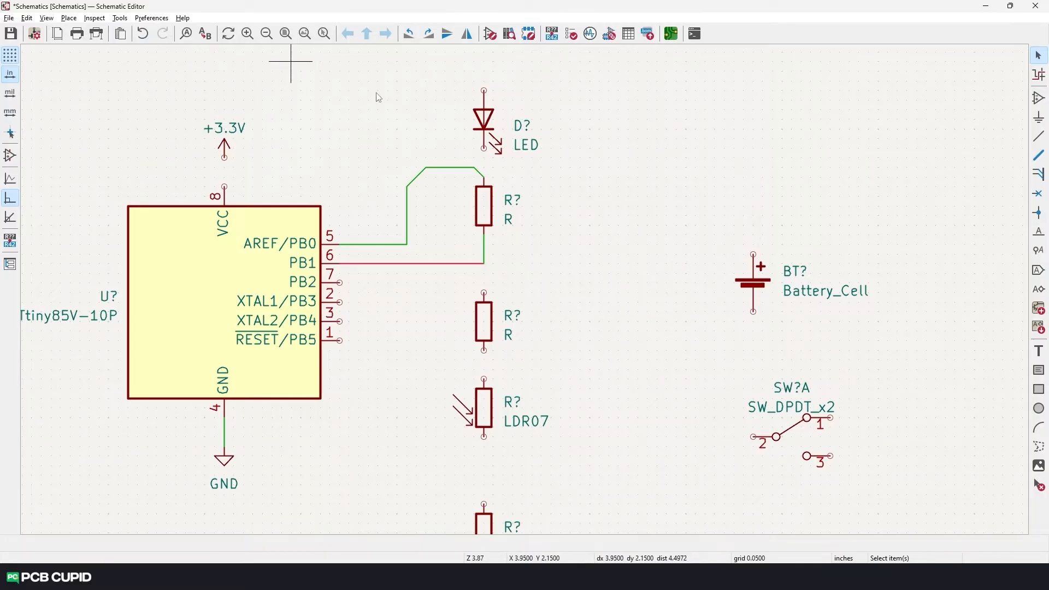
pyautogui.hotkey('ctrl', 'z')
pyautogui.hotkey('ctrl', 'z')
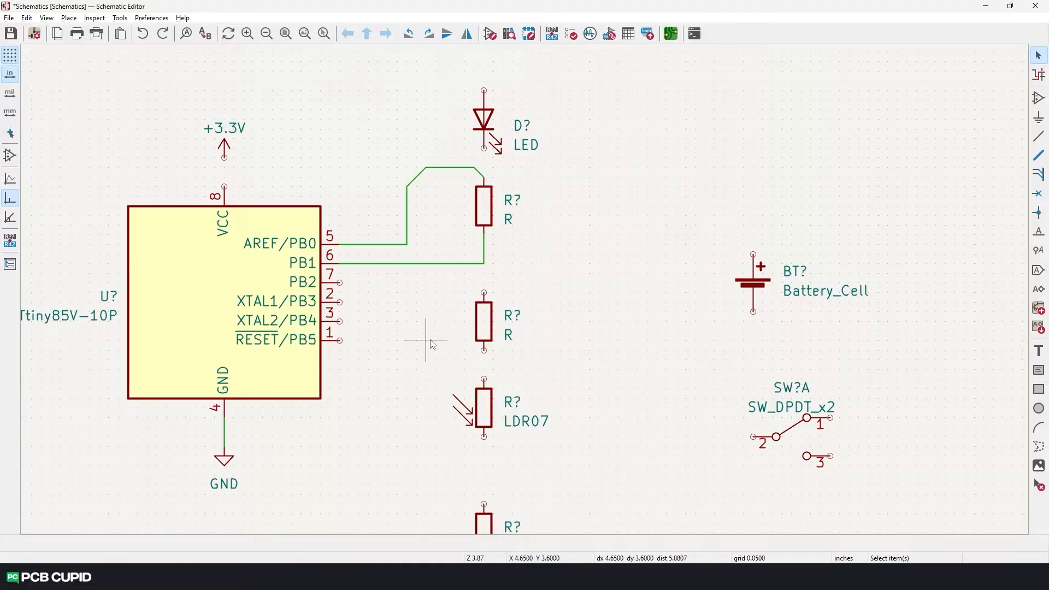
# Step: Draw a wire from the +3.3V connection at VCC pin 8 to the upper end of the resistor above LDR07
pyautogui.press('w')
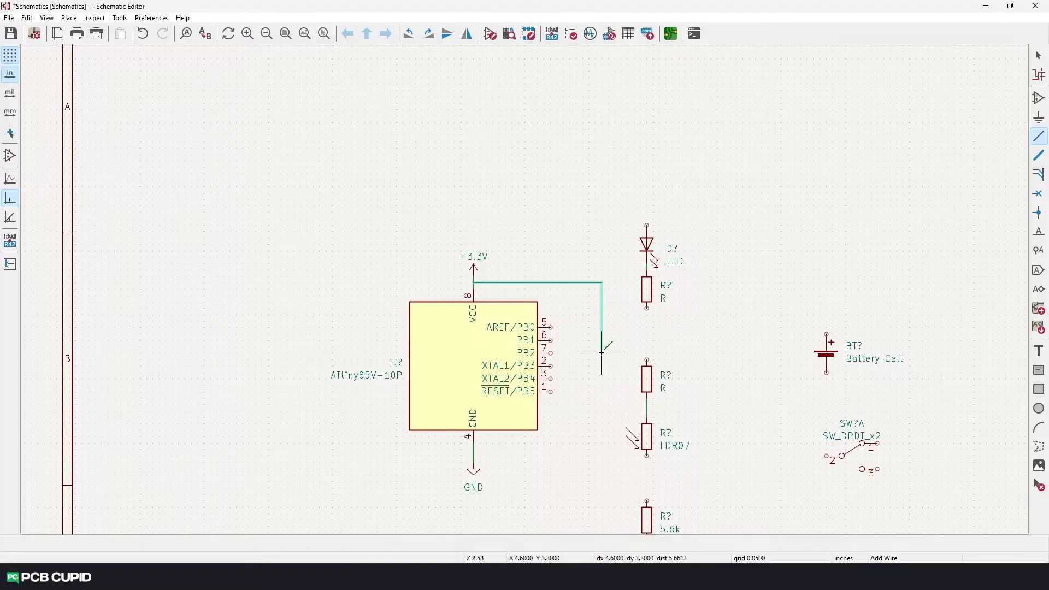
pyautogui.click(601, 355)
pyautogui.click(646, 359)
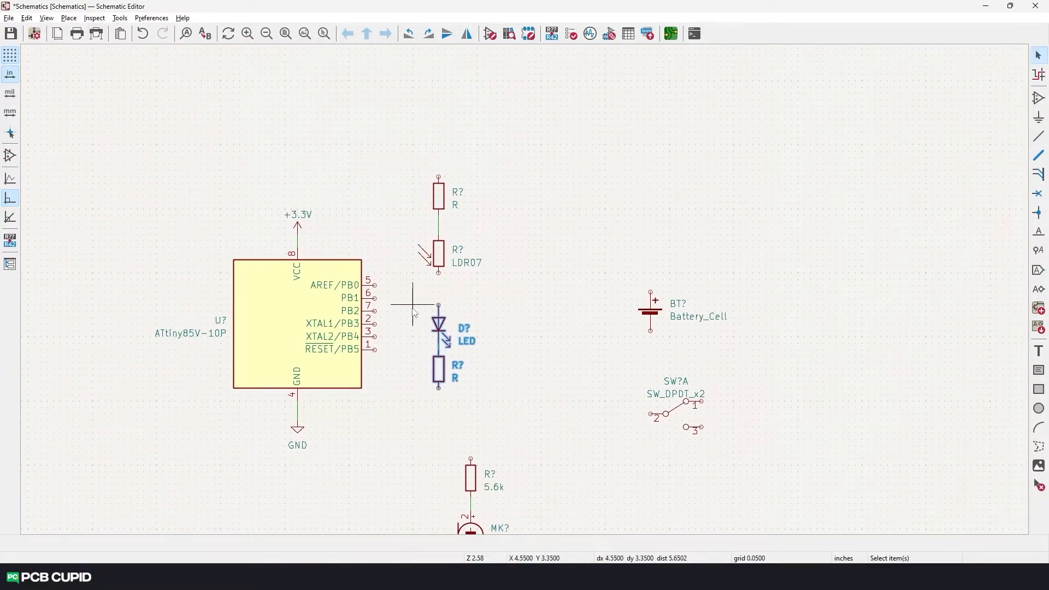
# Step: Wire XTAL2/PB4 pin 3 to the node between LDR07 and the resistor above it
pyautogui.scroll(3, 325, 310)
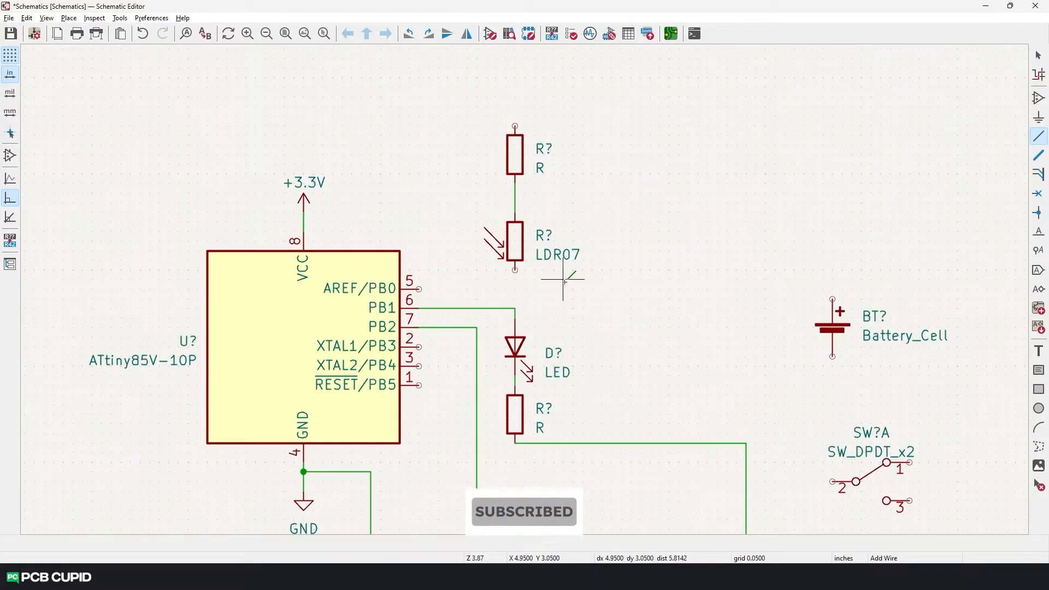
pyautogui.click(419, 367)
pyautogui.click(448, 193)
pyautogui.click(515, 193)
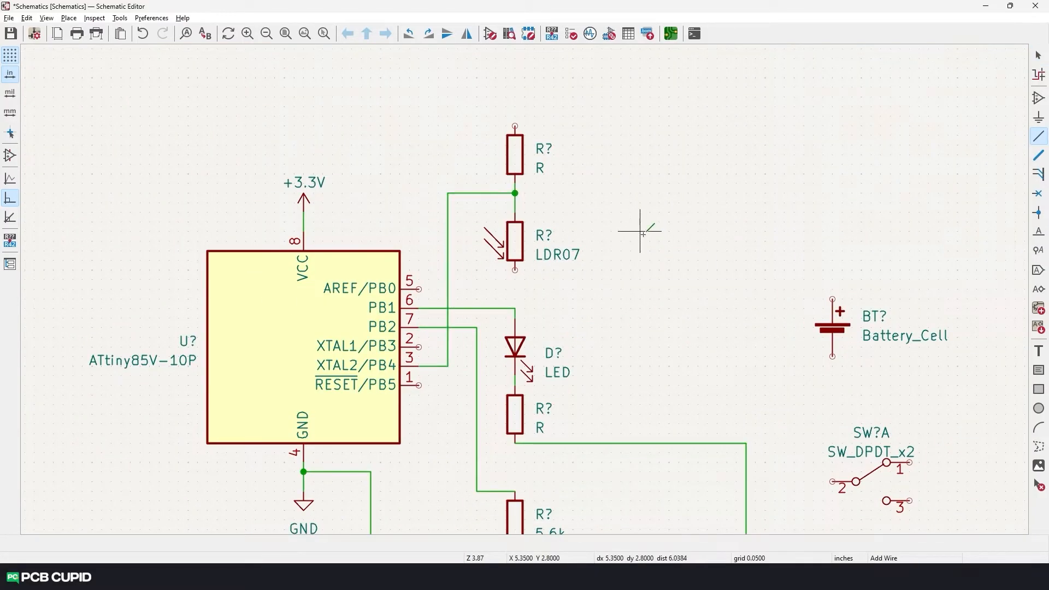
# Step: Wire the lower end of LDR07 to the vertical ground wire beside the LED and its resistor
pyautogui.scroll(-3, 370, 384)
pyautogui.click(467, 309)
pyautogui.scroll(-1, 611, 420)
pyautogui.click(536, 290)
pyautogui.scroll(1, 411, 88)
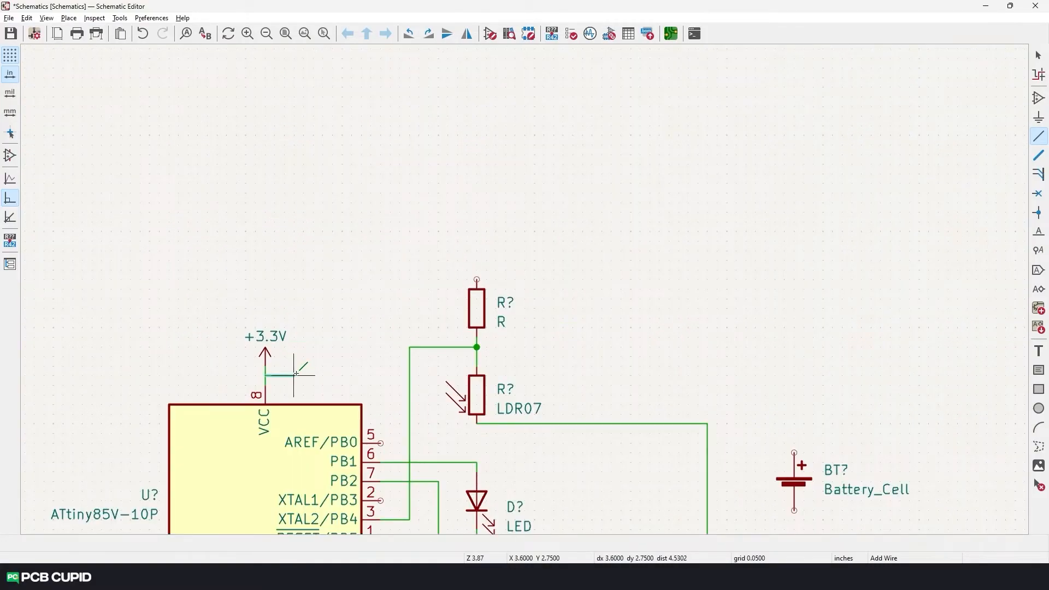
# Step: Wire the +3.3V node above VCC pin 8 to the upper end of the resistor above LDR07
pyautogui.click(266, 375)
pyautogui.click(343, 279)
pyautogui.click(477, 279)
pyautogui.scroll(-1, 477, 279)
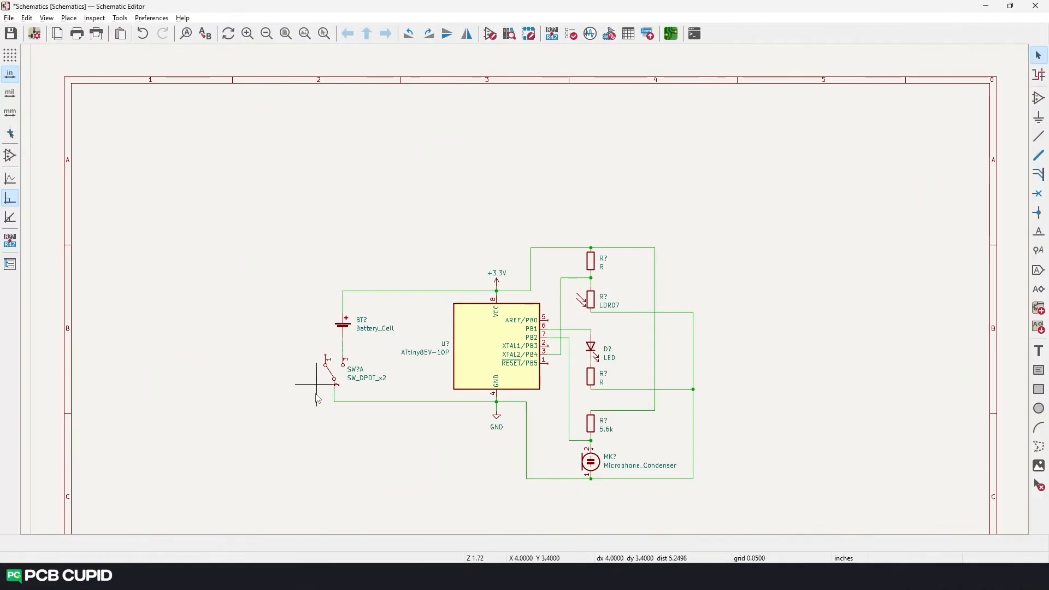
# Step: Check the connection names of the switch's wire to GND and the battery's wire to VCC pin 8
pyautogui.moveTo(700, 480); pyautogui.dragTo(629, 397, button='middle')
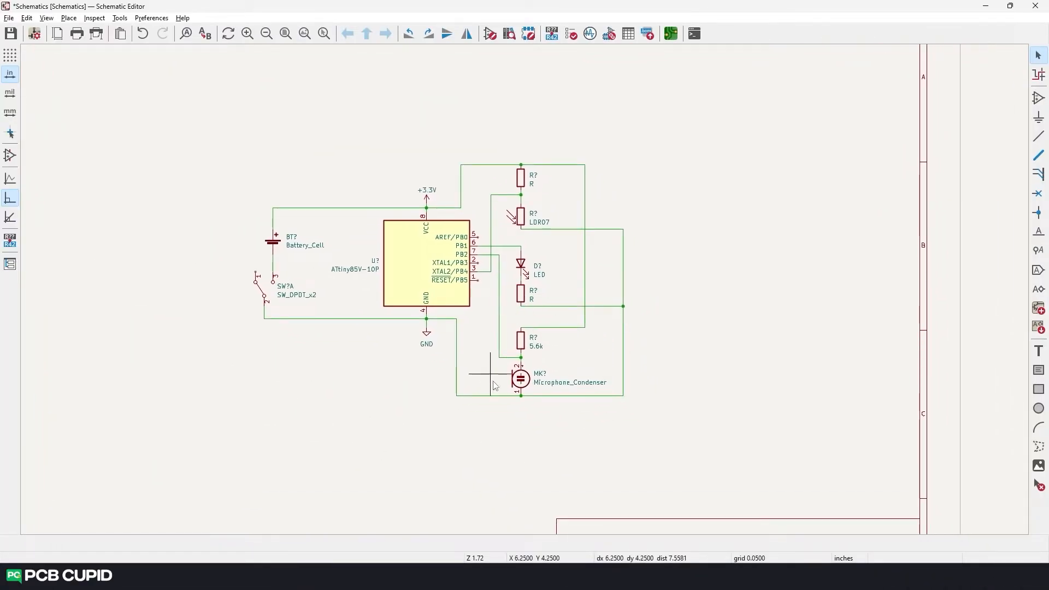
pyautogui.scroll(2, 294, 313)
pyautogui.click(383, 321)
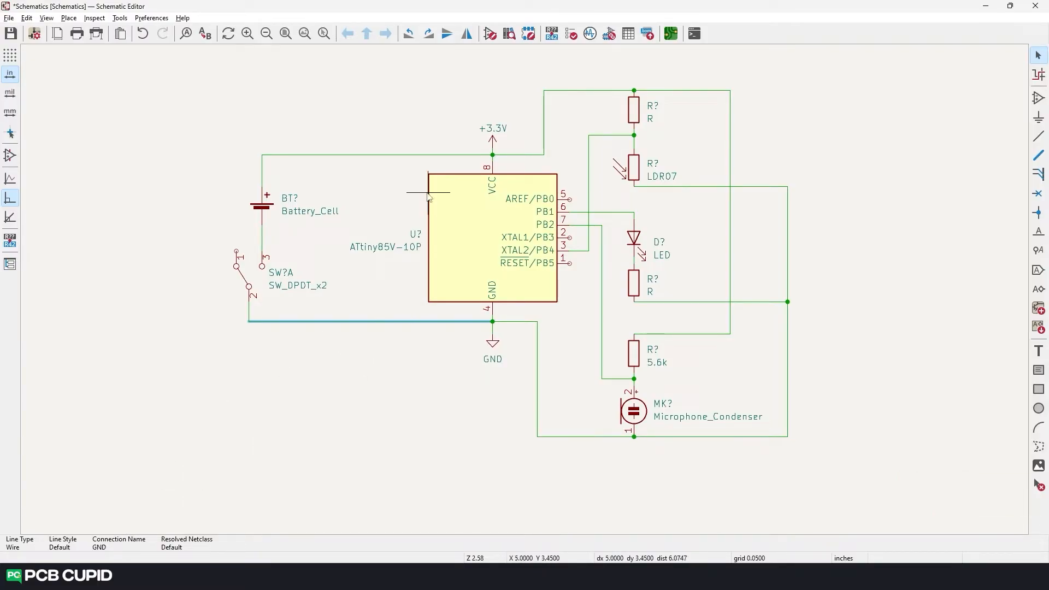
pyautogui.click(404, 155)
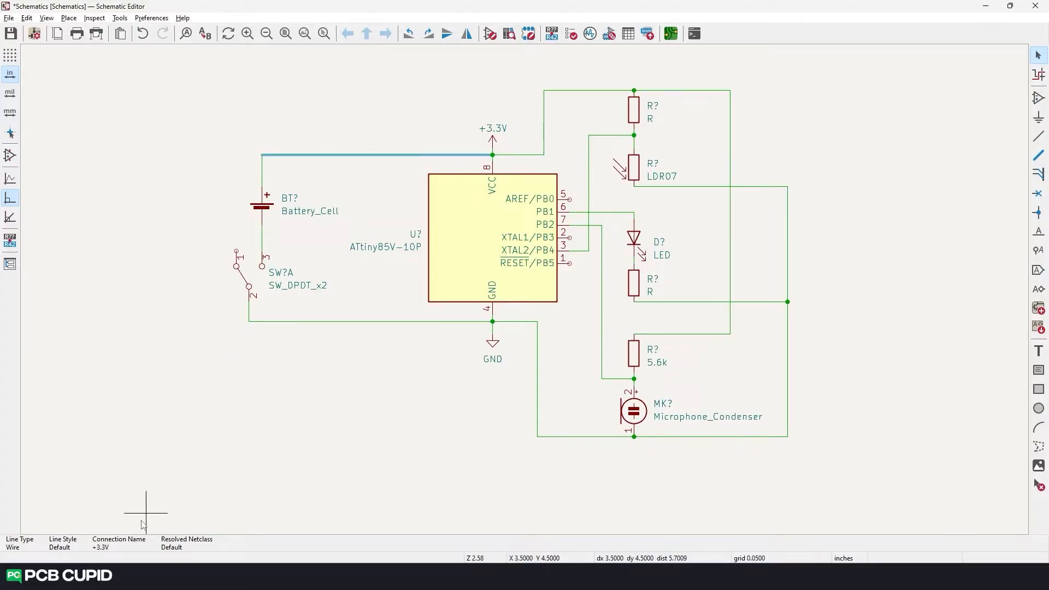
pyautogui.scroll(-2, 449, 439)
pyautogui.moveTo(499, 255); pyautogui.dragTo(378, 361, button='middle')
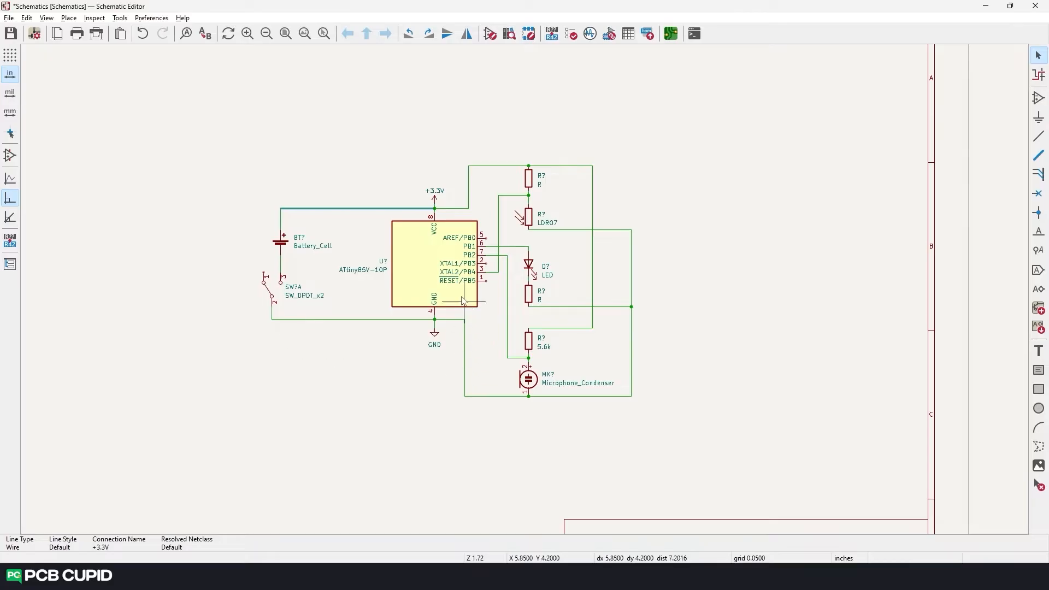
pyautogui.scroll(2, 375, 405)
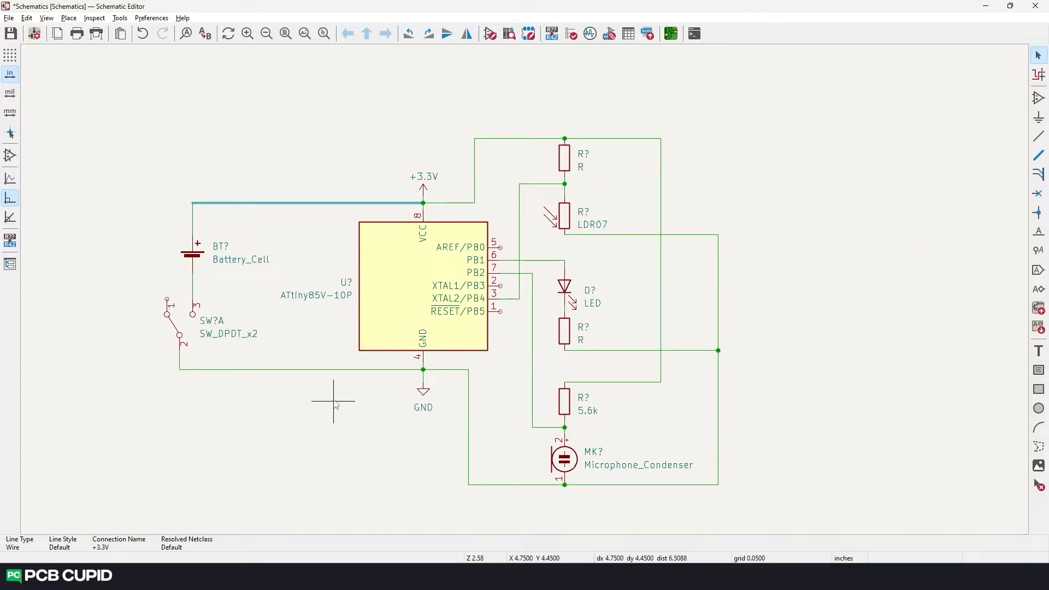
# Step: Replace the long wire from switch pin 2 with a copy of the GND symbol, and check the GND and +3.3V wires
pyautogui.click(334, 401)
pyautogui.press('Delete')
pyautogui.click(424, 391)
pyautogui.hotkey('ctrl', 'x')
pyautogui.hotkey('ctrl', 'z')
pyautogui.hotkey('ctrl', 'v')
pyautogui.click(180, 370)
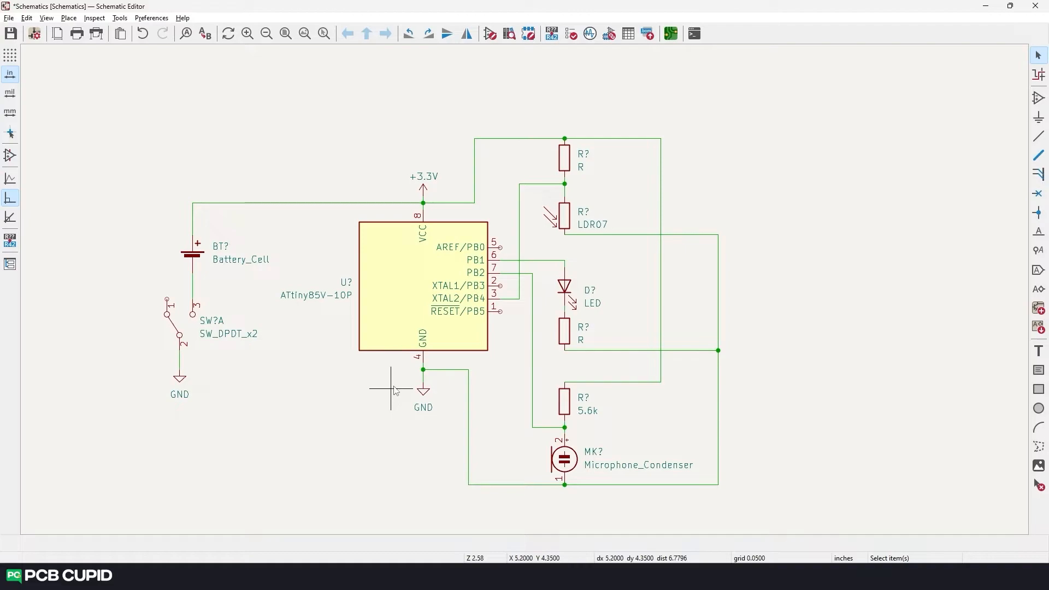
pyautogui.click(424, 378)
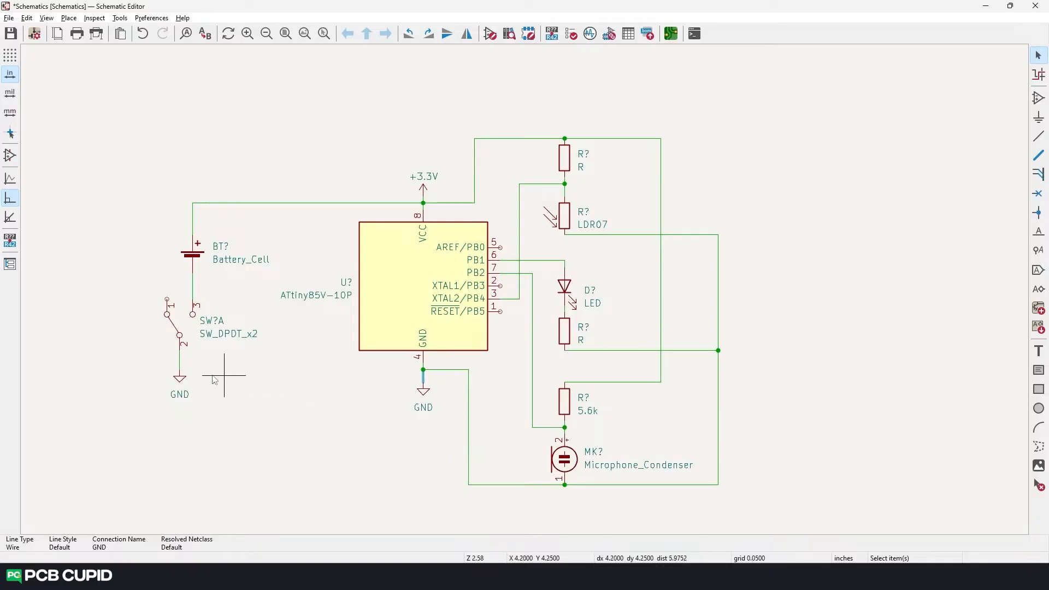
pyautogui.click(308, 202)
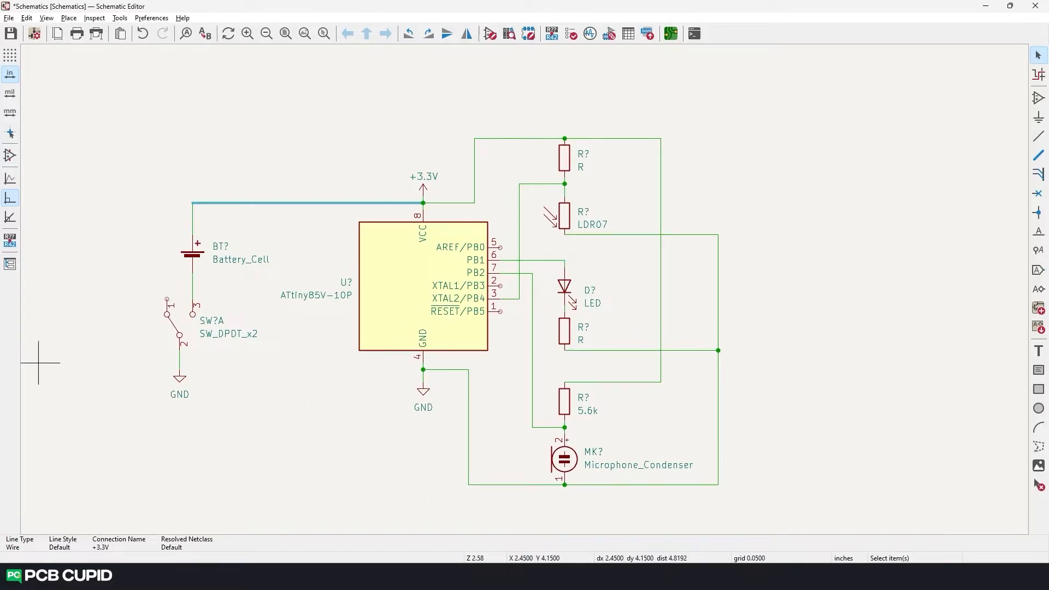
# Step: Attach a net label LED to the corner of the PB1 wire above the LED diode and check that wire's connection name
pyautogui.click(551, 261)
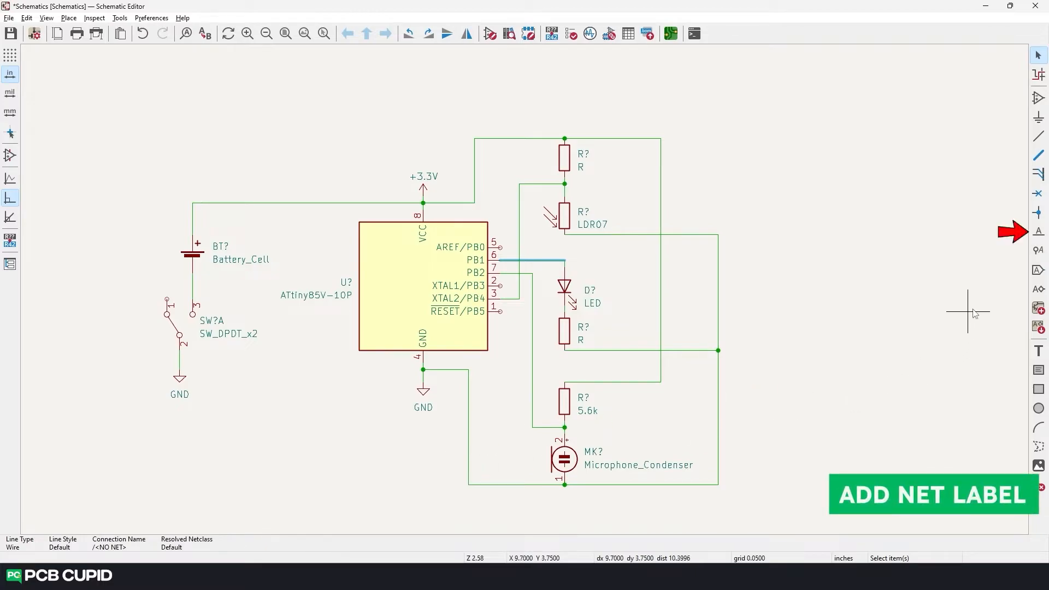
pyautogui.press('l')
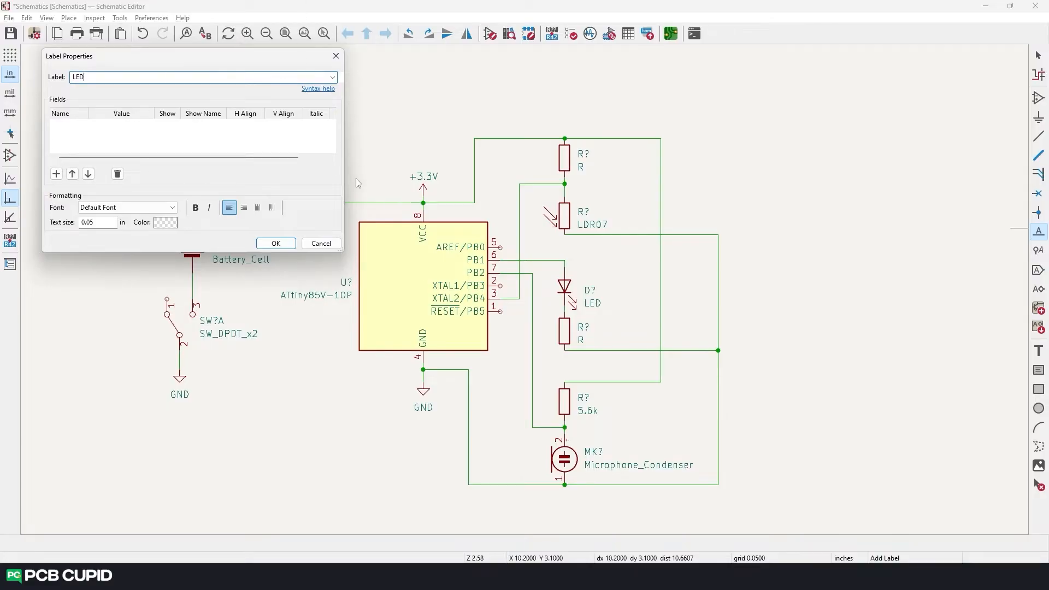
pyautogui.click(276, 244)
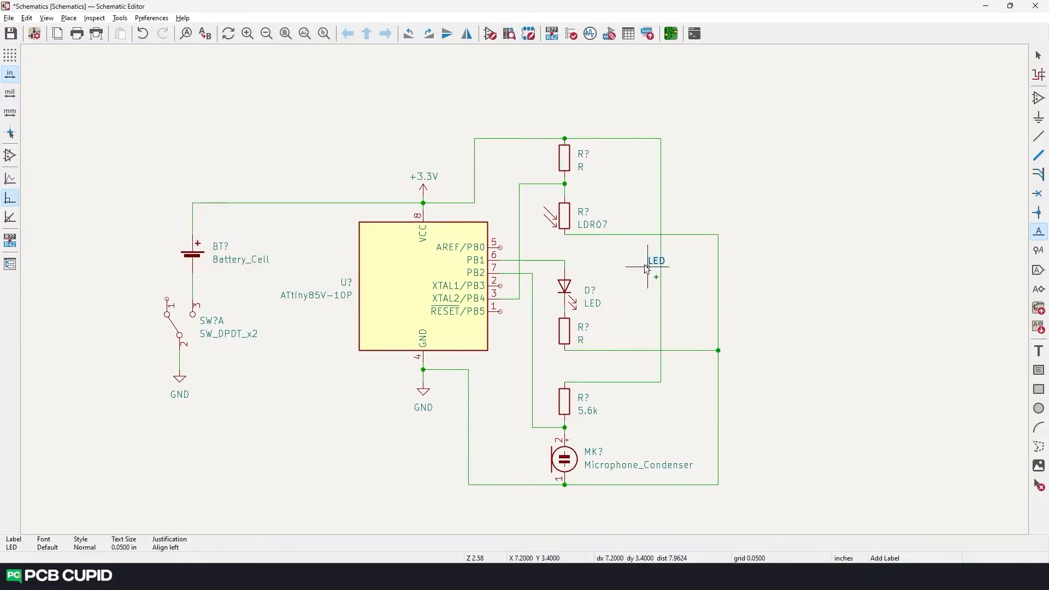
pyautogui.scroll(2, 650, 268)
pyautogui.click(467, 270)
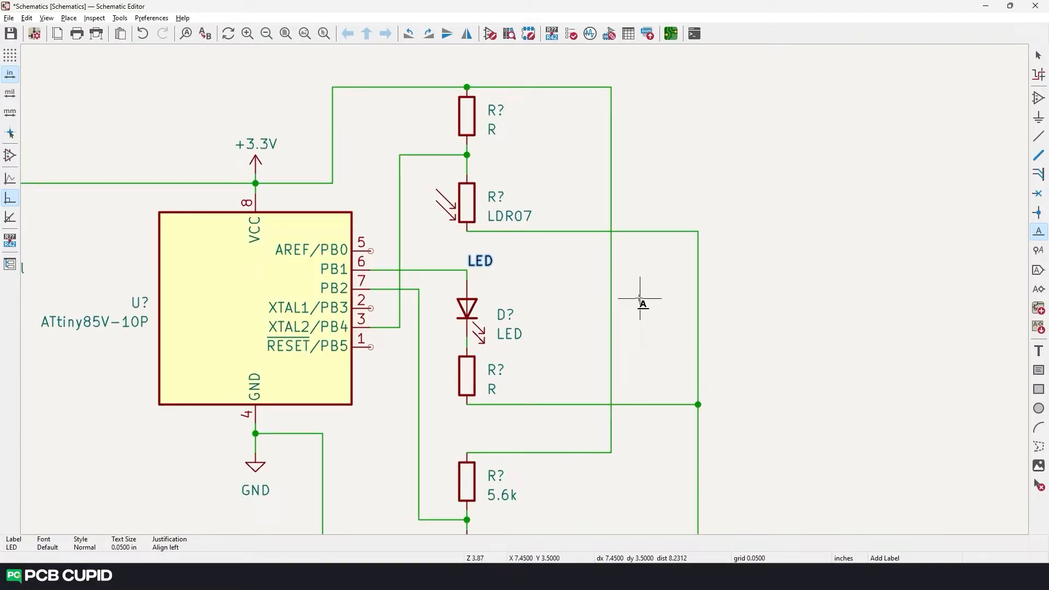
pyautogui.press('Escape')
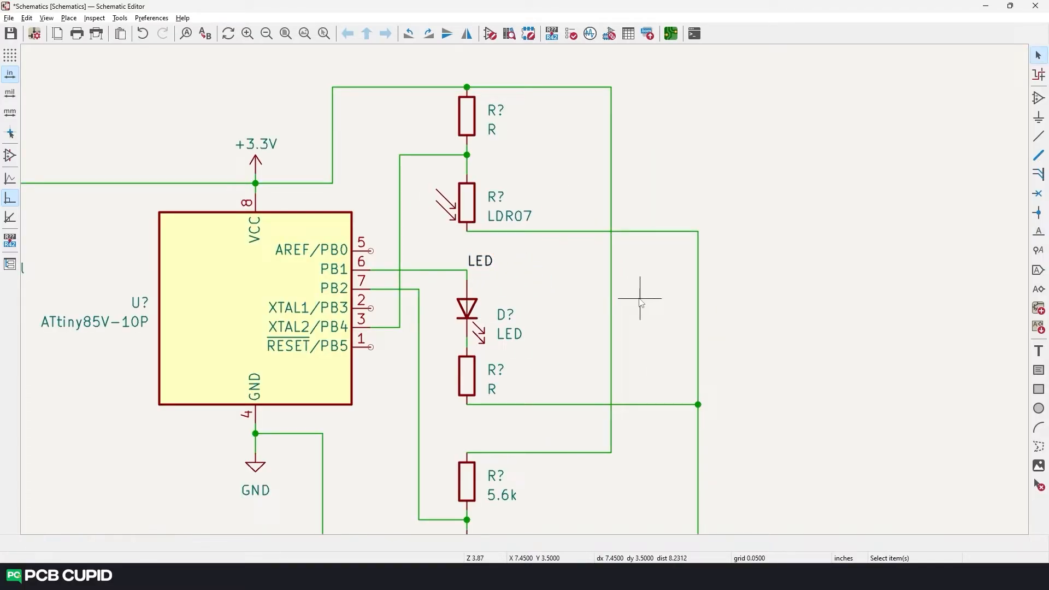
pyautogui.click(432, 271)
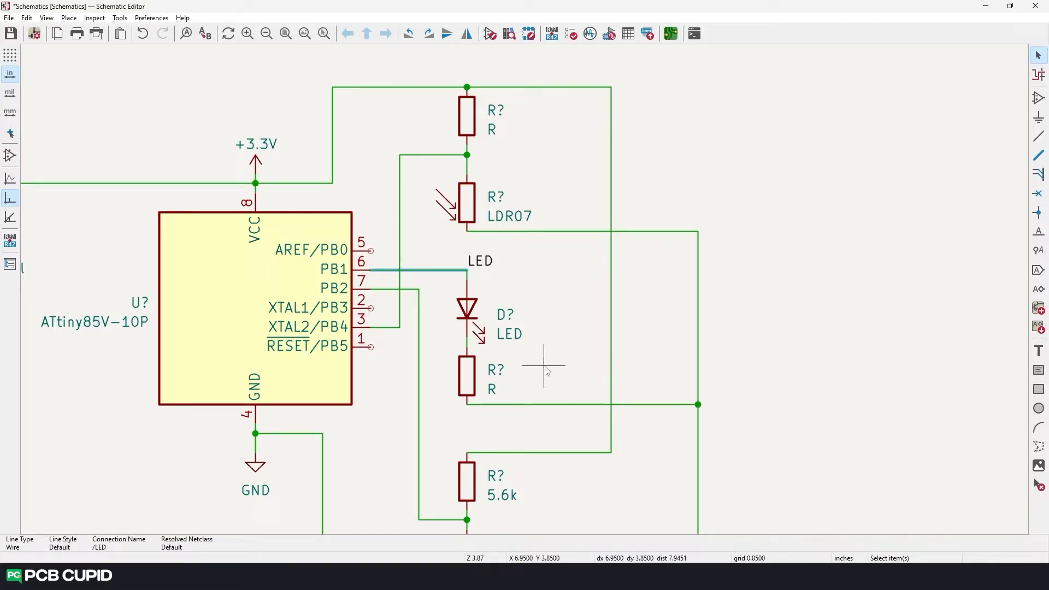
pyautogui.click(490, 268)
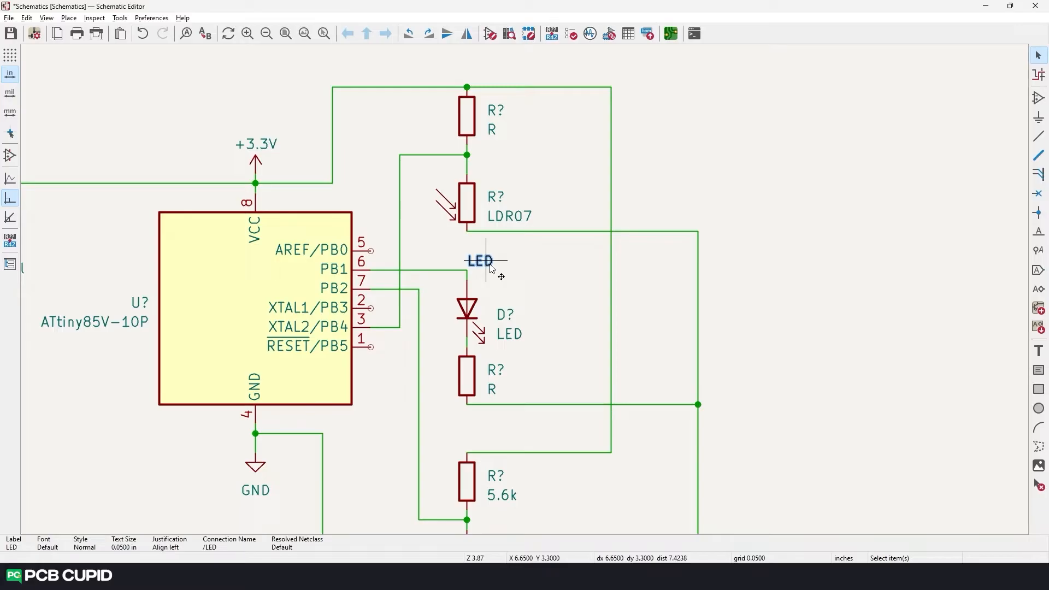
# Step: Move the LED with its series resistor and net label into free space away from the ATtiny85V-10P
pyautogui.moveTo(456, 284); pyautogui.dragTo(419, 254, button='middle')
pyautogui.moveTo(370, 202); pyautogui.dragTo(502, 372)
pyautogui.press('m')
pyautogui.click(736, 145)
# Step: Move the 5.6k resistor and condenser microphone into free space and place a duplicated symbol beside the circuit
pyautogui.moveTo(382, 350); pyautogui.dragTo(481, 494)
pyautogui.press('m')
pyautogui.scroll(-4, 524, 317)
pyautogui.click(435, 299)
pyautogui.hotkey('ctrl', 'd')
pyautogui.click(755, 341)
# Step: Move the selected part group clear of the microcontroller and delete the leftover wiring
pyautogui.scroll(3, 540, 296)
pyautogui.moveTo(481, 214); pyautogui.dragTo(592, 372)
pyautogui.press('m')
pyautogui.click(721, 269)
pyautogui.press('Delete')
# Step: Arrange the LDR07, microphone and LED groups as separate blocks beside the ATtiny85V-10P
pyautogui.moveTo(432, 200); pyautogui.dragTo(580, 432)
pyautogui.click(487, 300)
pyautogui.scroll(-3, 486, 300)
pyautogui.moveTo(628, 273); pyautogui.dragTo(766, 377)
pyautogui.press('m')
pyautogui.moveTo(620, 183); pyautogui.dragTo(697, 259)
pyautogui.press('m')
pyautogui.scroll(2, 651, 328)
pyautogui.moveTo(576, 251); pyautogui.dragTo(765, 437)
pyautogui.moveTo(622, 336); pyautogui.dragTo(621, 296)
pyautogui.click(621, 363)
# Step: Duplicate the selected item and place the copy at the separated circuit block
pyautogui.scroll(2, 552, 376)
pyautogui.hotkey('ctrl', 'd')
pyautogui.click(510, 277)
pyautogui.scroll(-2, 525, 290)
pyautogui.scroll(1, 520, 295)
pyautogui.click(644, 291)
# Step: Label the short wire at PB2 pin 7 as LDR
pyautogui.click(217, 357)
pyautogui.click(370, 357)
pyautogui.hotkey('ctrl', 'z')
pyautogui.click(256, 357)
pyautogui.write('eLDR')
pyautogui.press('Return')
# Step: Label the short wire at XTAL1/PB3 pin 2 as MIC
pyautogui.click(370, 358)
pyautogui.click(217, 376)
pyautogui.click(255, 377)
pyautogui.write('MIC')
pyautogui.press('Return')
# Step: Reposition the circuit blocks into an evenly spaced row on both sides of the ATtiny85V-10P
pyautogui.click(775, 338)
pyautogui.scroll(-8, 524, 290)
pyautogui.press('m')
pyautogui.press('m')
pyautogui.click(534, 251)
pyautogui.moveTo(385, 153); pyautogui.dragTo(574, 281)
pyautogui.moveTo(534, 235); pyautogui.dragTo(452, 235)
pyautogui.scroll(2, 477, 204)
pyautogui.press('g')
pyautogui.click(469, 262)
pyautogui.scroll(-3, 468, 262)
pyautogui.scroll(1, 476, 351)
pyautogui.scroll(2, 499, 284)
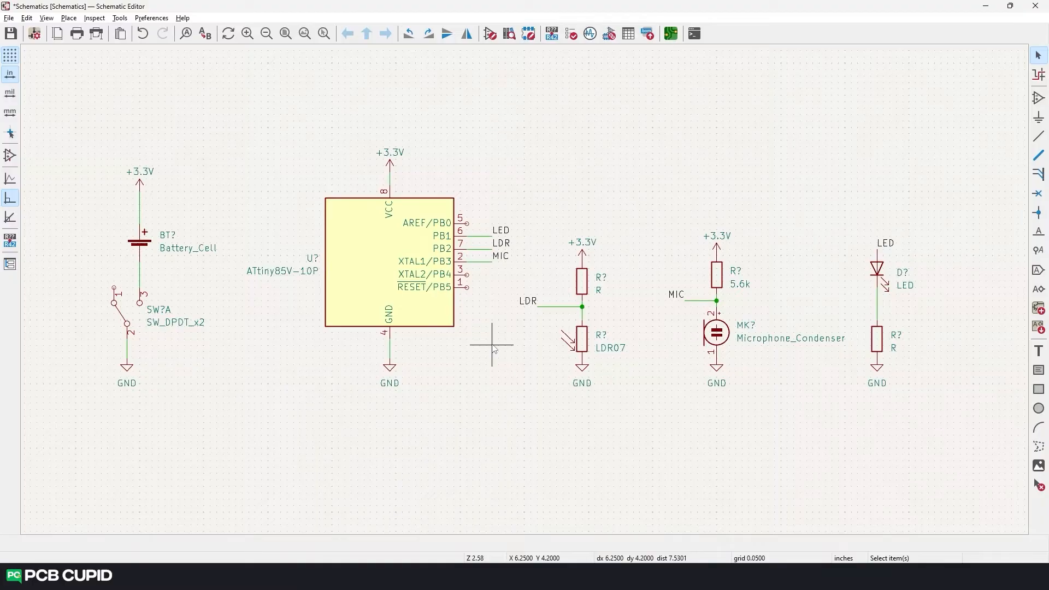
# Step: Place no-connect flags on the ATtiny85V-10P's unused pins AREF/PB0, XTAL2/PB4 and RESET/PB5
pyautogui.scroll(2, 492, 346)
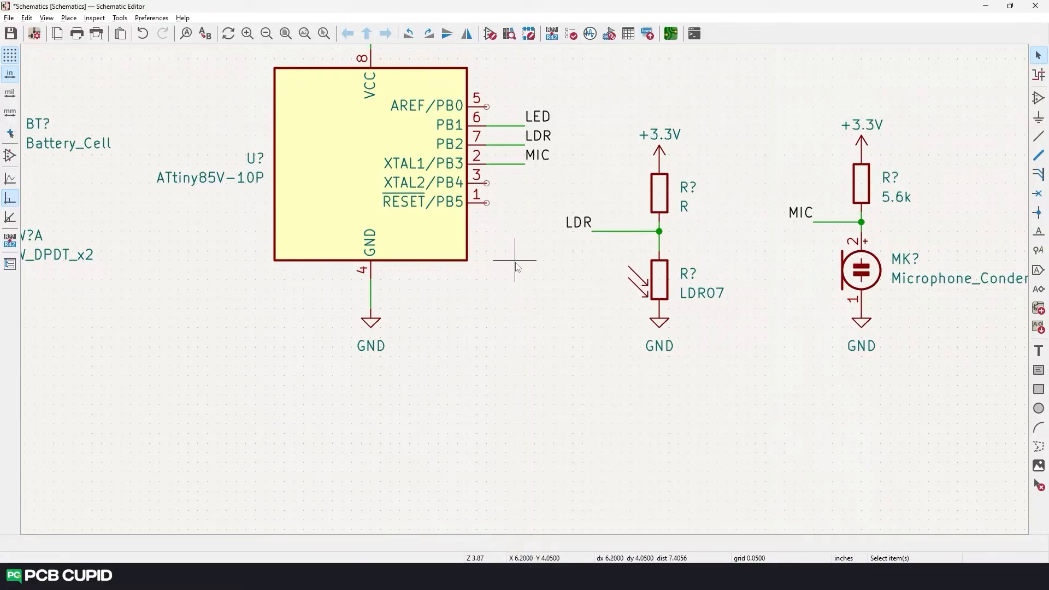
pyautogui.moveTo(519, 262); pyautogui.dragTo(417, 370, button='middle')
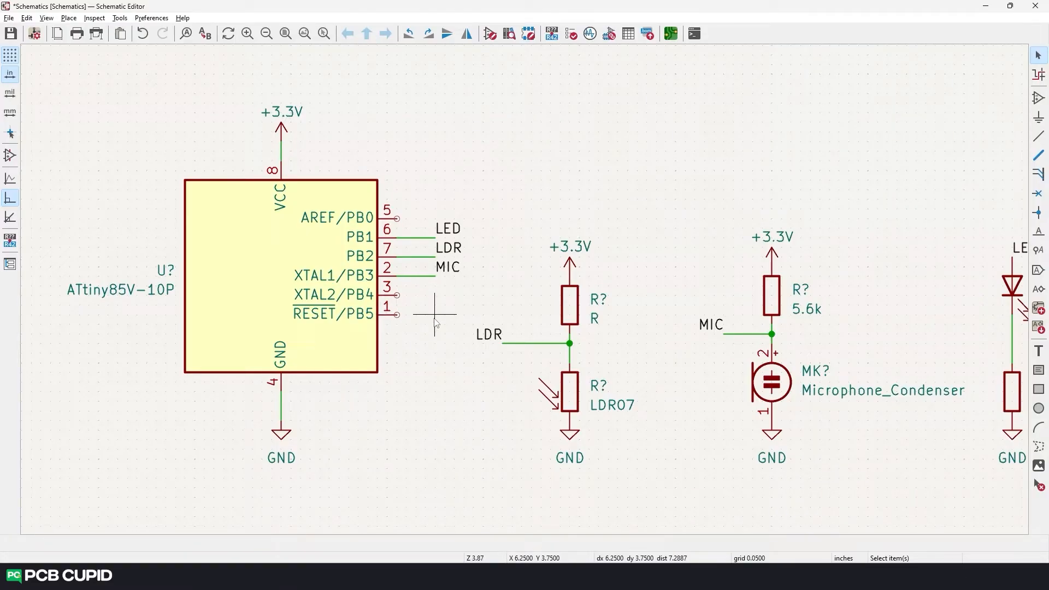
pyautogui.click(1037, 194)
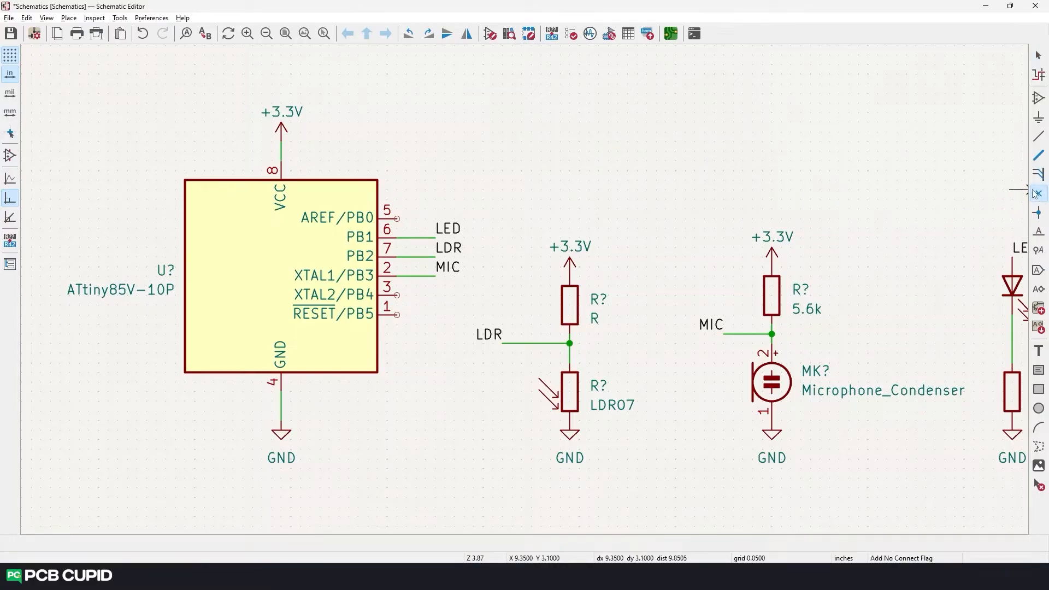
pyautogui.click(397, 295)
pyautogui.click(396, 315)
# Step: Set the LED's value to 5mm Yellow LED and the switch's value to Slide Switch
pyautogui.scroll(-2, 391, 356)
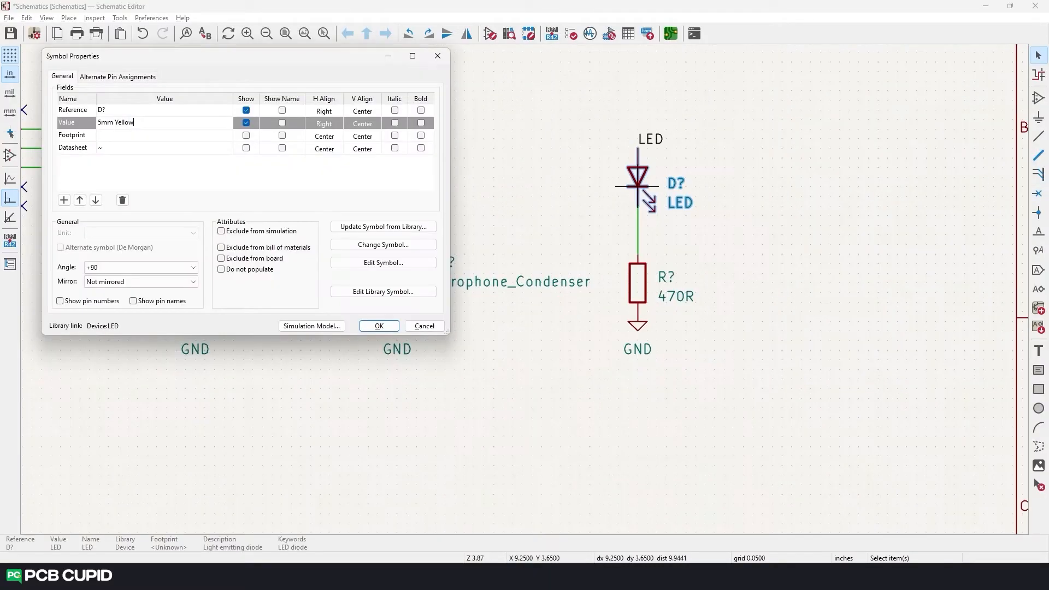
pyautogui.write('5mm Yellow')
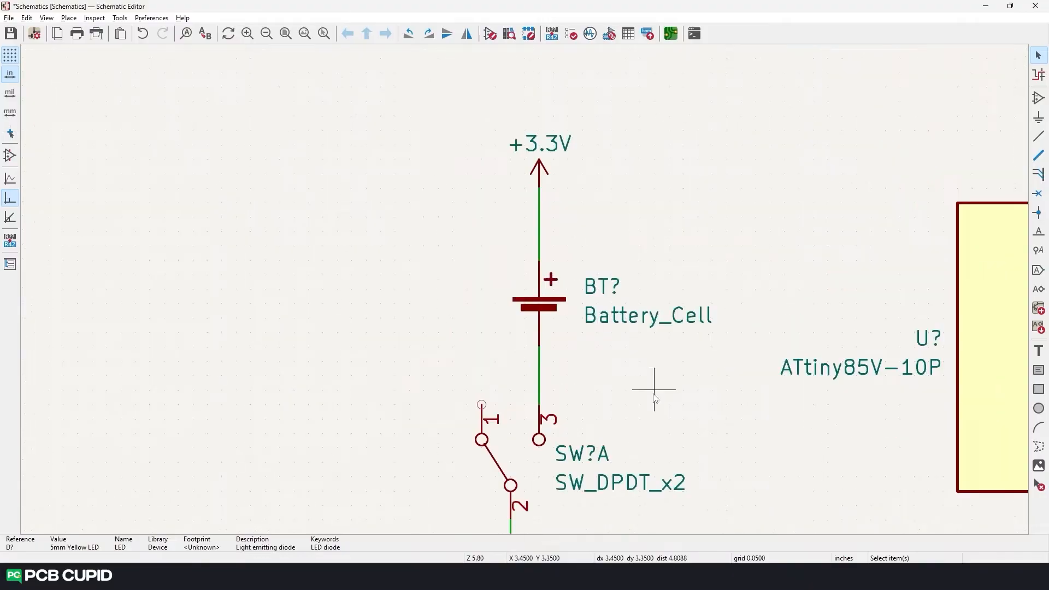
pyautogui.moveTo(654, 390); pyautogui.dragTo(502, 233, button='middle')
pyautogui.doubleClick(416, 326)
pyautogui.write('S')
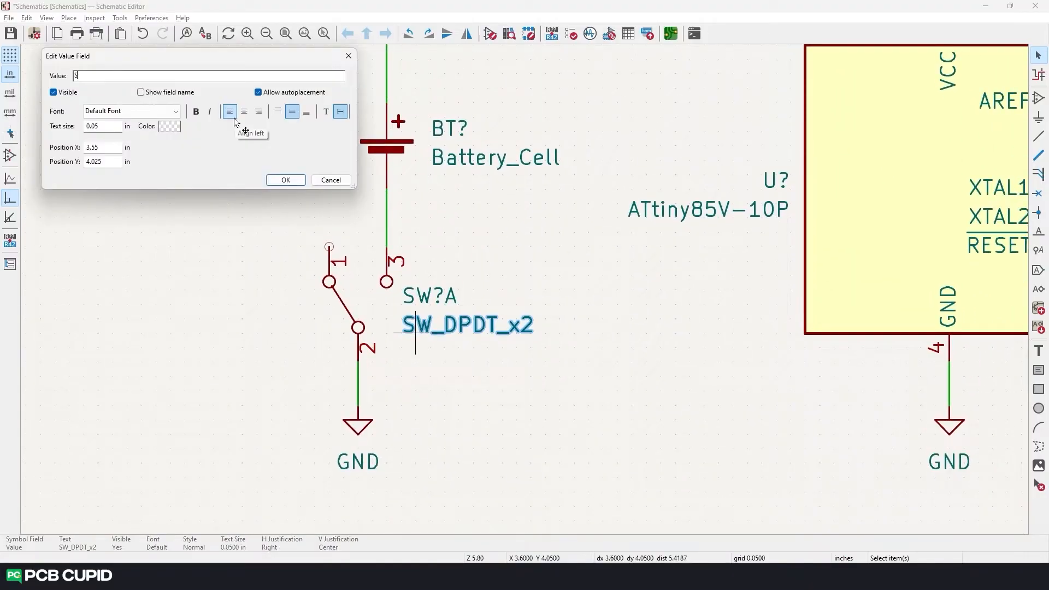
pyautogui.click(294, 181)
# Step: Set the battery cell's value to 3.3V Cell
pyautogui.click(465, 160)
pyautogui.moveTo(421, 188); pyautogui.dragTo(395, 332, button='middle')
pyautogui.doubleClick(362, 300)
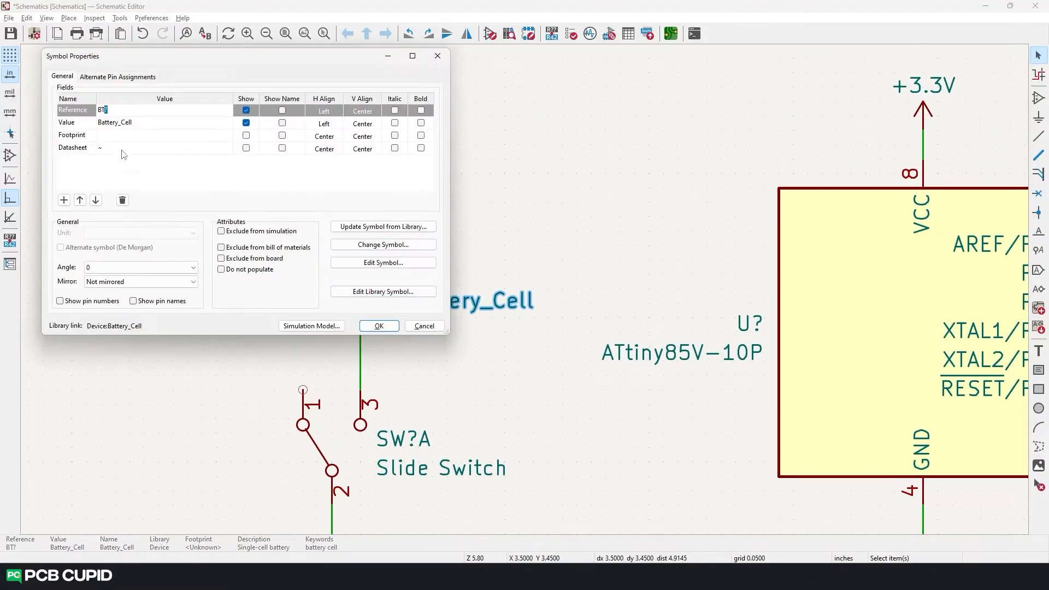
pyautogui.click(138, 123)
pyautogui.write('3.3V Cell')
pyautogui.press('Return')
pyautogui.scroll(-3, 614, 347)
pyautogui.moveTo(614, 347); pyautogui.dragTo(306, 324, button='middle')
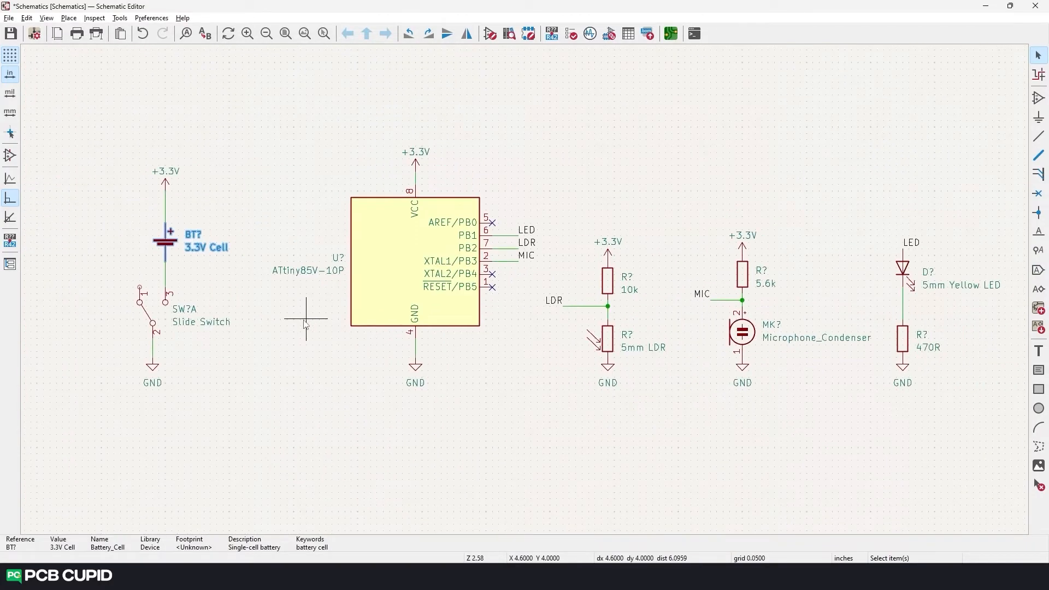
pyautogui.moveTo(590, 320); pyautogui.dragTo(507, 343, button='middle')
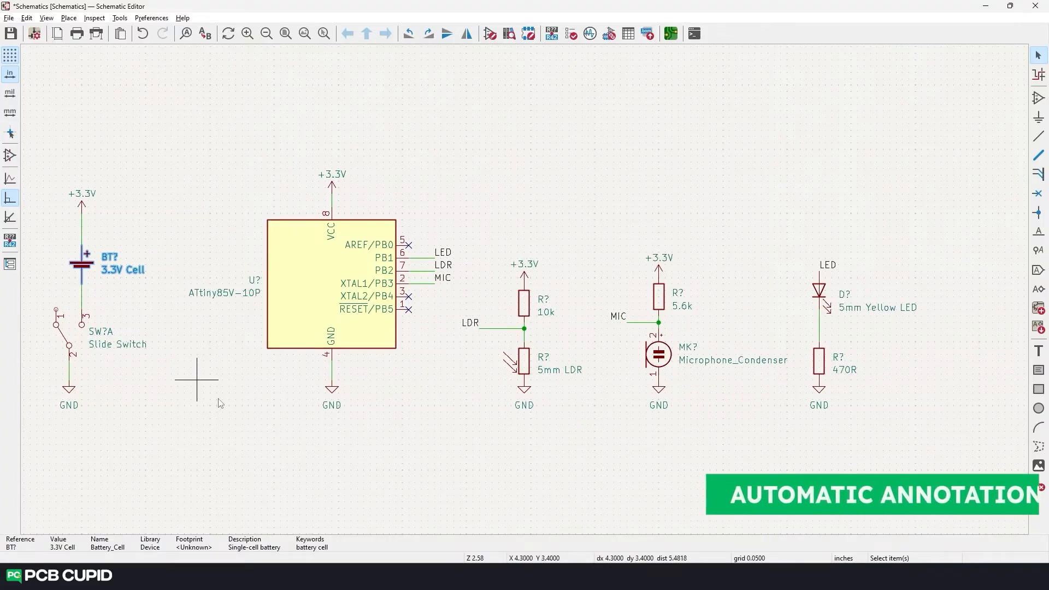
pyautogui.press('Escape')
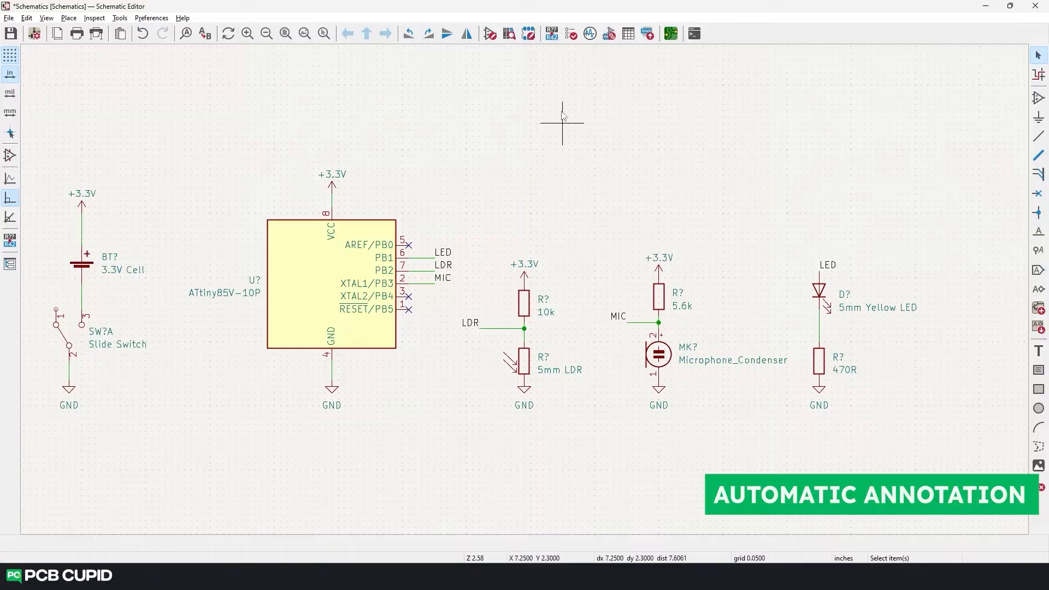
# Step: Annotate the entire schematic sorted by X position with existing annotations reset, and save the schematic
pyautogui.click(552, 34)
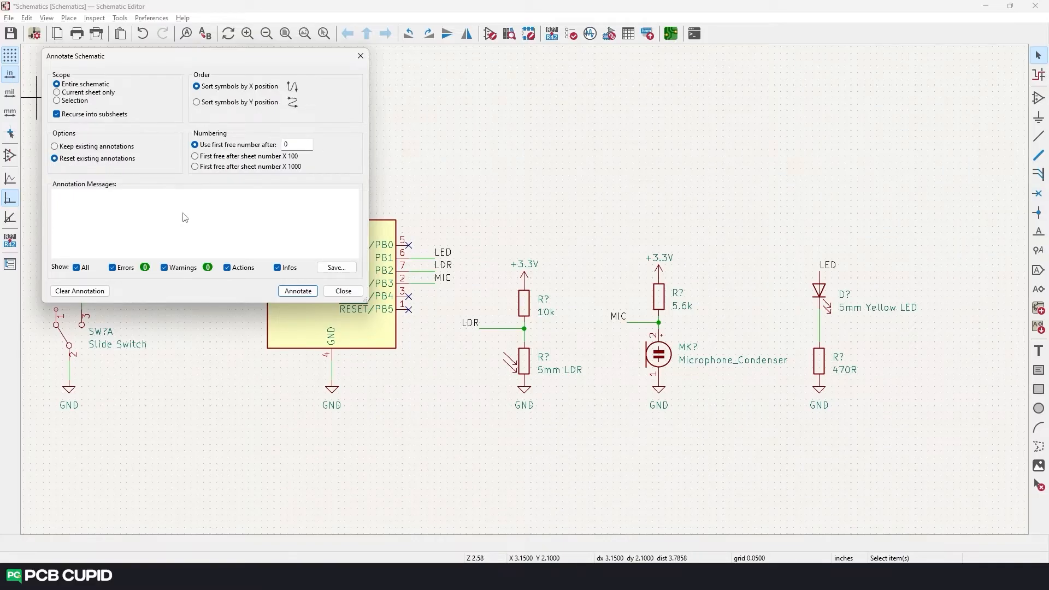
pyautogui.click(299, 291)
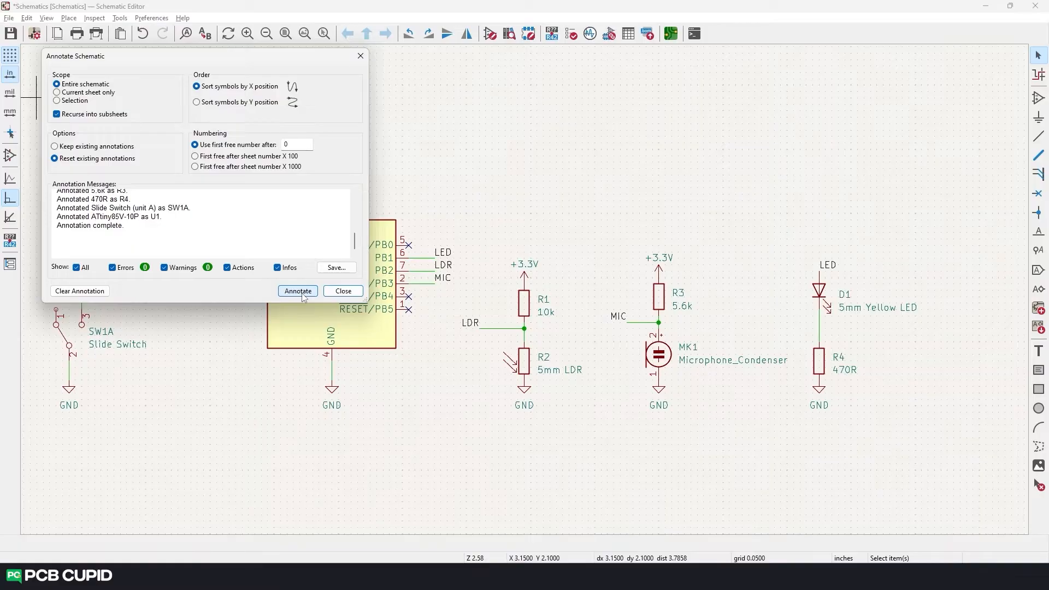
pyautogui.click(344, 291)
pyautogui.moveTo(173, 278); pyautogui.dragTo(186, 305, button='middle')
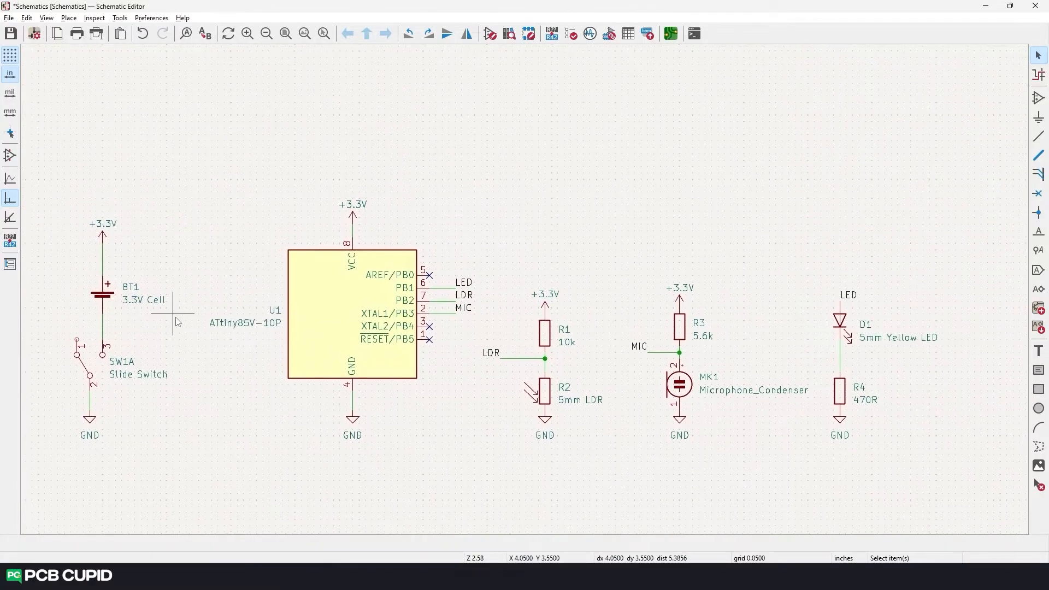
pyautogui.moveTo(581, 273); pyautogui.dragTo(389, 230, button='middle')
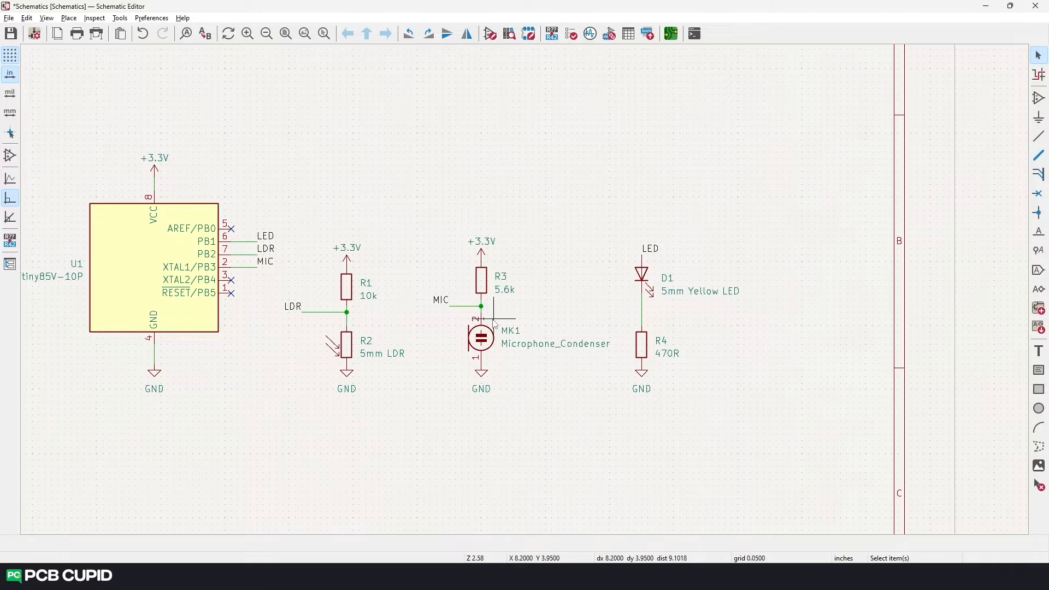
pyautogui.moveTo(402, 276); pyautogui.dragTo(711, 269, button='middle')
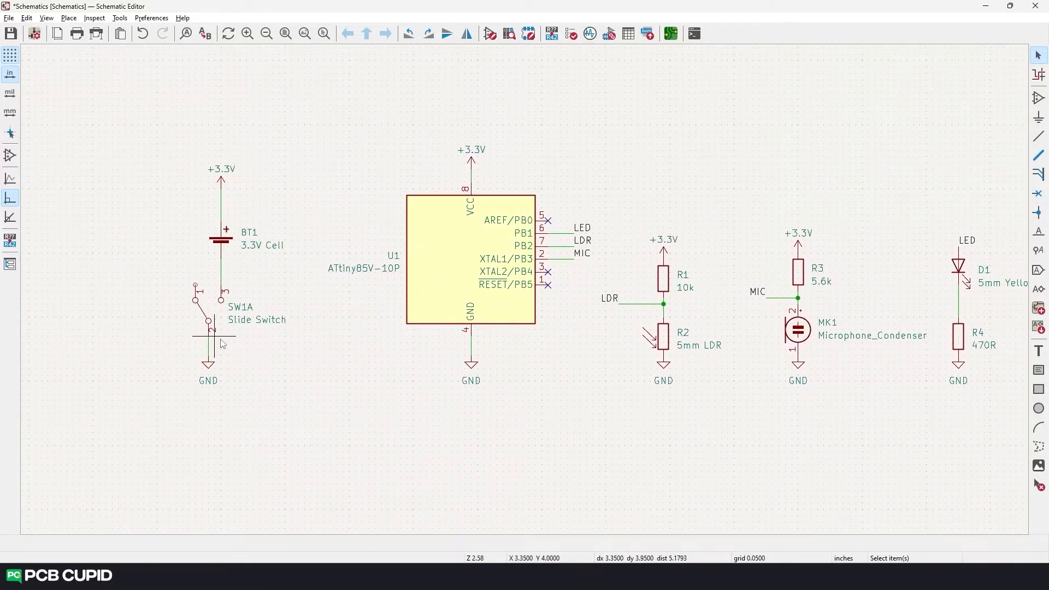
pyautogui.hotkey('ctrl', 's')
pyautogui.scroll(-5, 328, 410)
pyautogui.scroll(5, 187, 279)
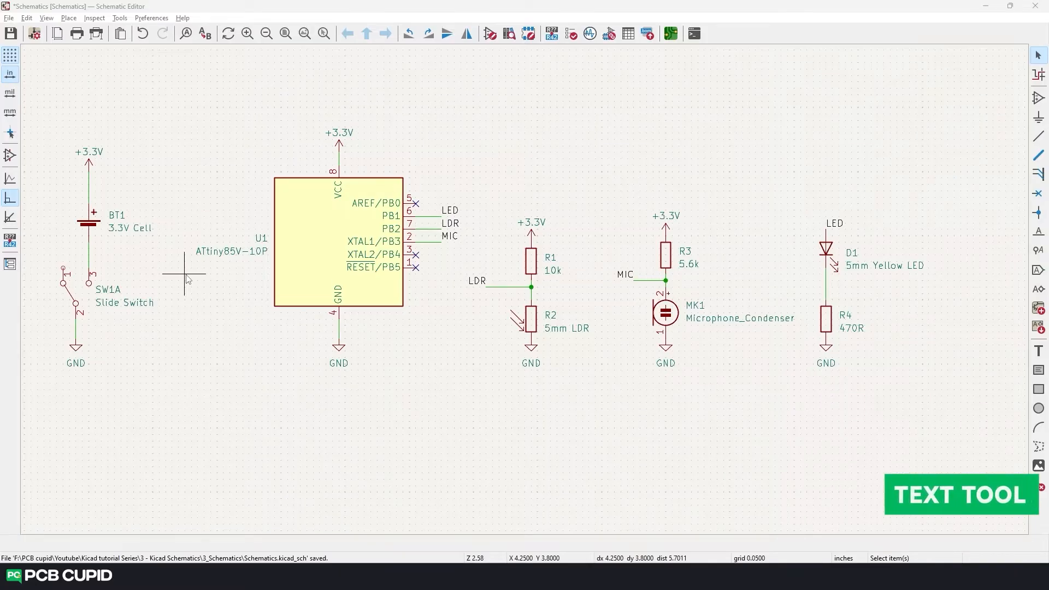
# Step: Add the text Battery Unit below the battery and switch circuit
pyautogui.click(1039, 350)
pyautogui.click(1025, 370)
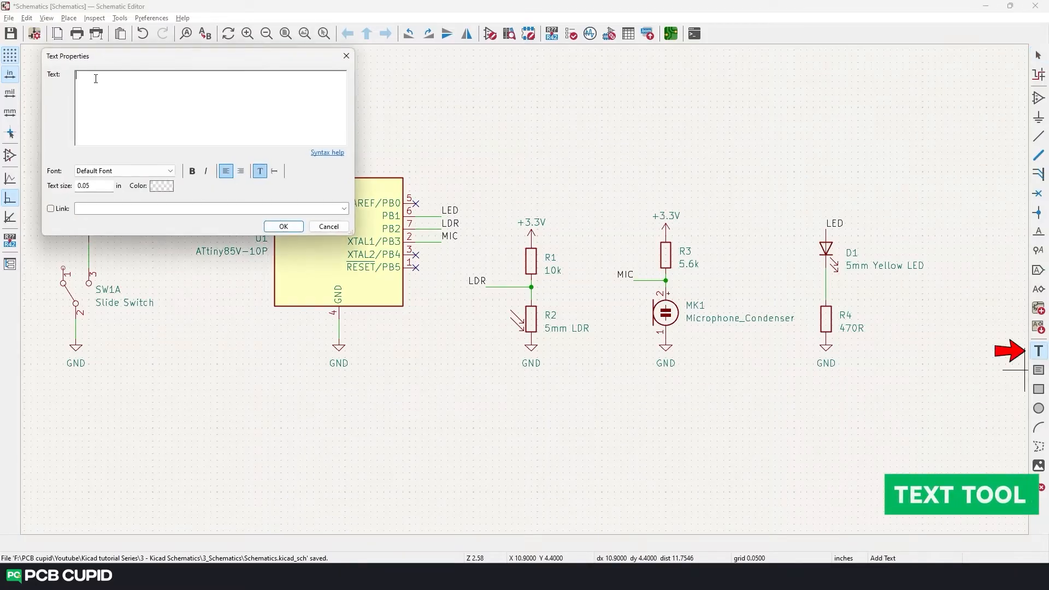
pyautogui.write('Battery Unit')
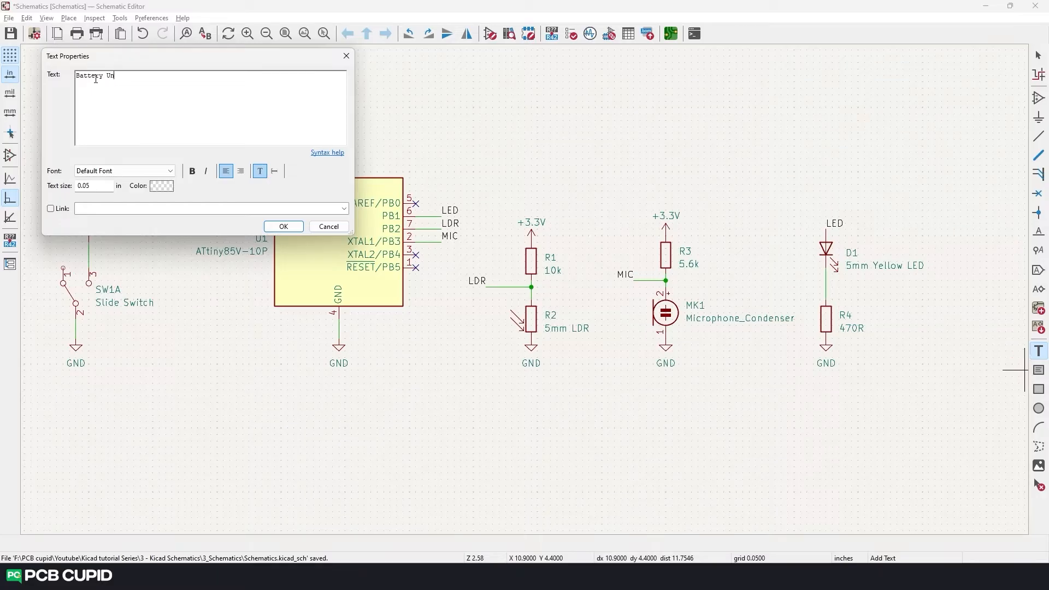
pyautogui.press('Return')
pyautogui.click(69, 407)
# Step: Place a copy of the caption below the ATtiny85V-10P and change its text to Microcontroller Unit
pyautogui.click(307, 411)
pyautogui.write('Microcontroll')
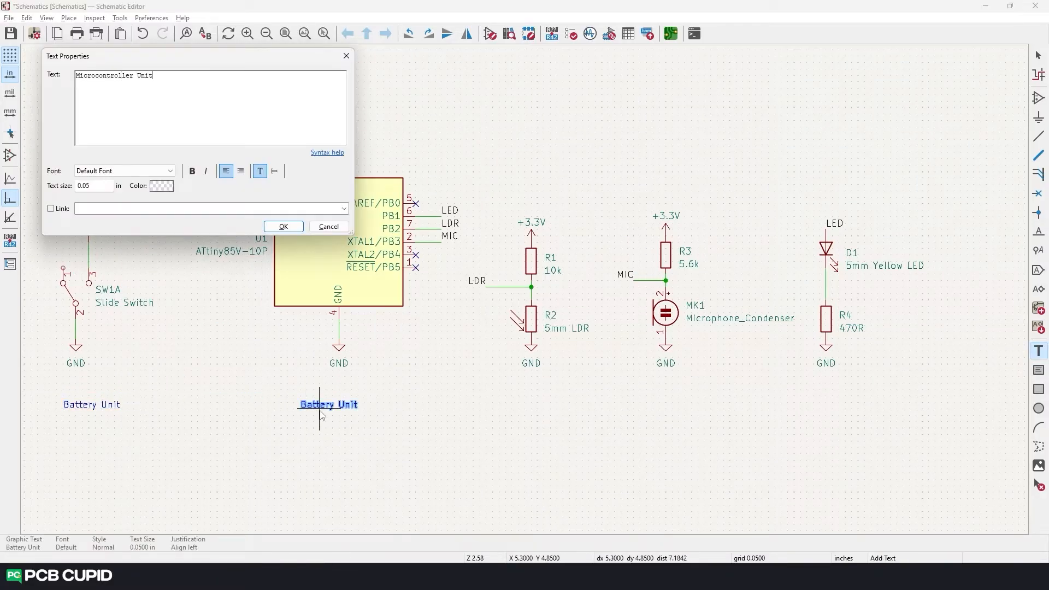
pyautogui.press('Return')
# Step: Copy the microcontroller caption to below the light sensor circuit and change its text to LDR Unit
pyautogui.click(320, 411)
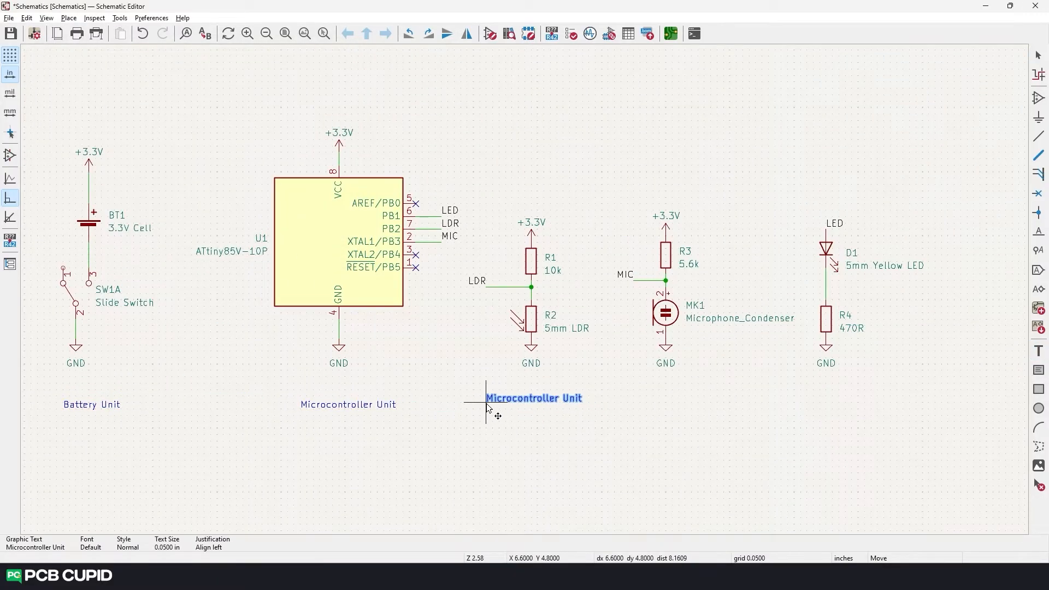
pyautogui.click(494, 410)
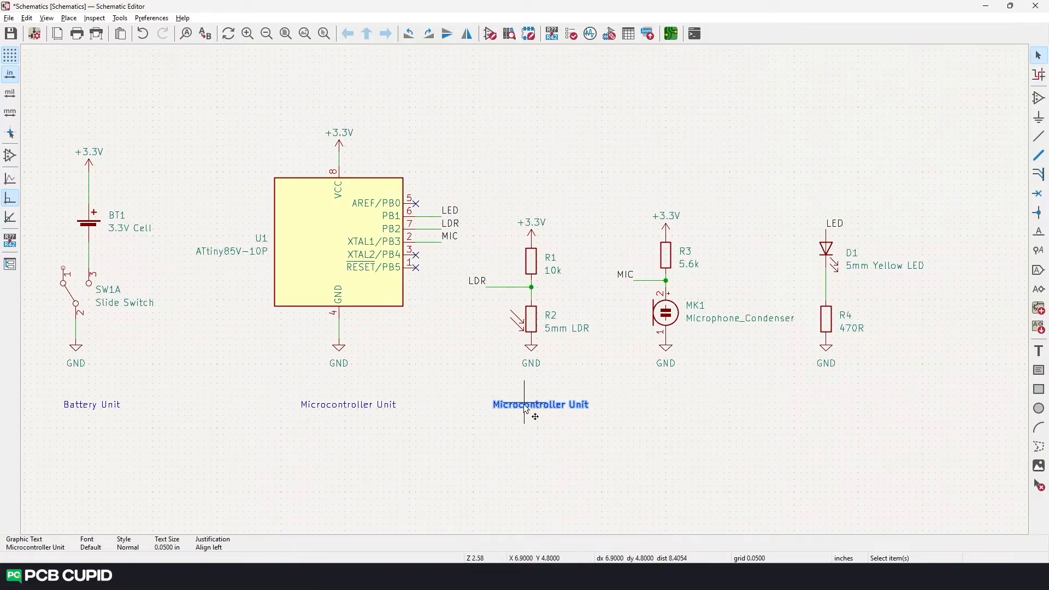
pyautogui.doubleClick(526, 411)
pyautogui.write('LDR Unit')
pyautogui.press('Return')
# Step: Duplicate the LDR caption below the microphone circuit and change the copy's text to Sound Sensing Unit
pyautogui.hotkey('ctrl', 'd')
pyautogui.doubleClick(678, 404)
pyautogui.doubleClick(80, 74)
pyautogui.write('Sound Sensing Unit')
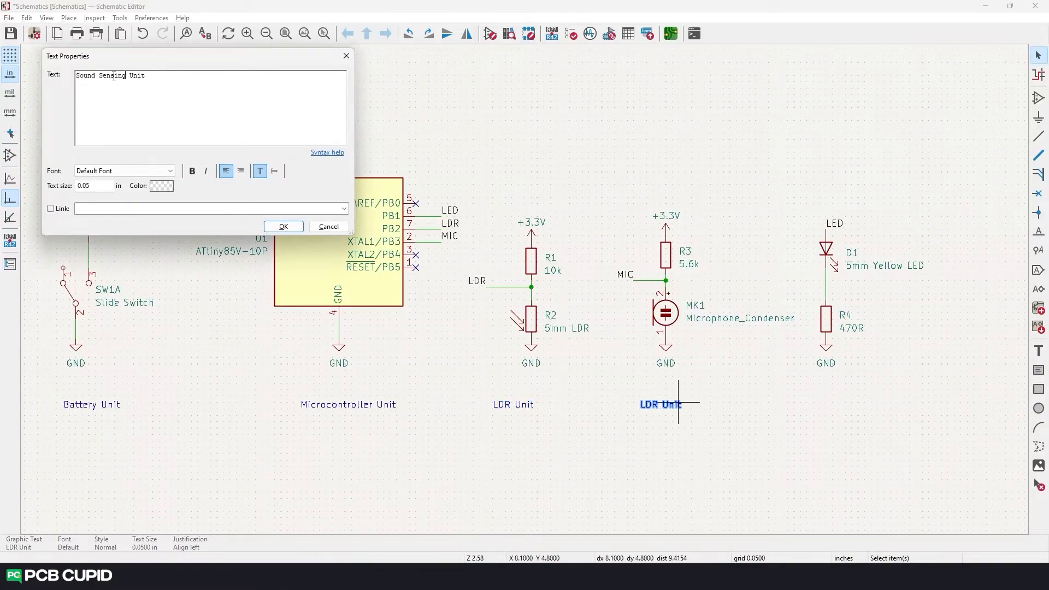
pyautogui.click(284, 226)
# Step: Change the caption below the LDR circuit to Ligth Sensing Unit
pyautogui.doubleClick(513, 405)
pyautogui.write('Ligth Sensing Unit')
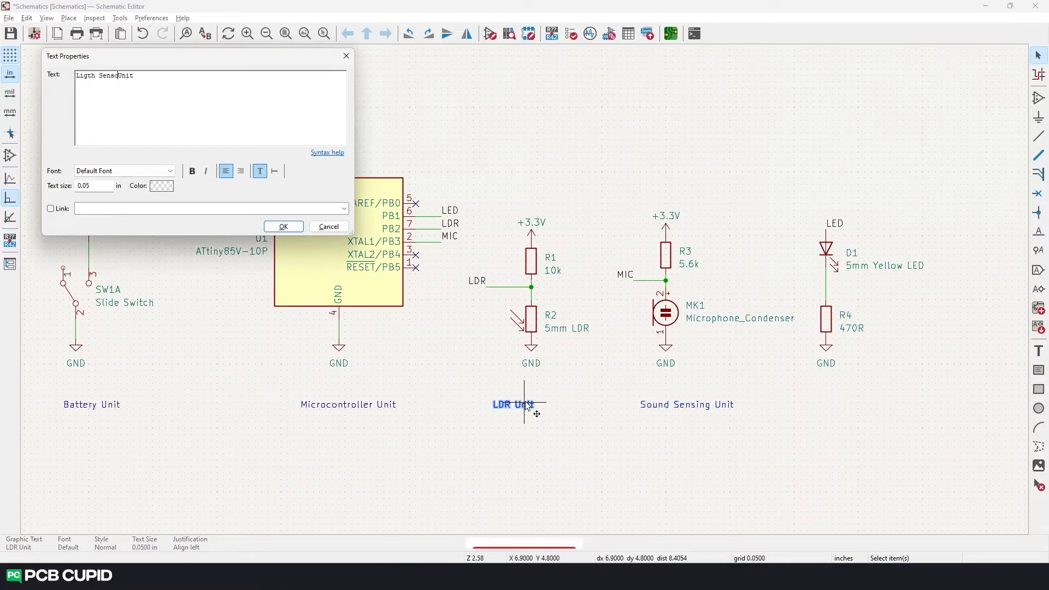
pyautogui.click(283, 226)
pyautogui.scroll(-2, 710, 367)
pyautogui.scroll(2, 652, 287)
# Step: Duplicate the sound sensing caption below the LED circuit and change the copy's text to Ligth Unit
pyautogui.click(330, 333)
pyautogui.hotkey('ctrl', 'd')
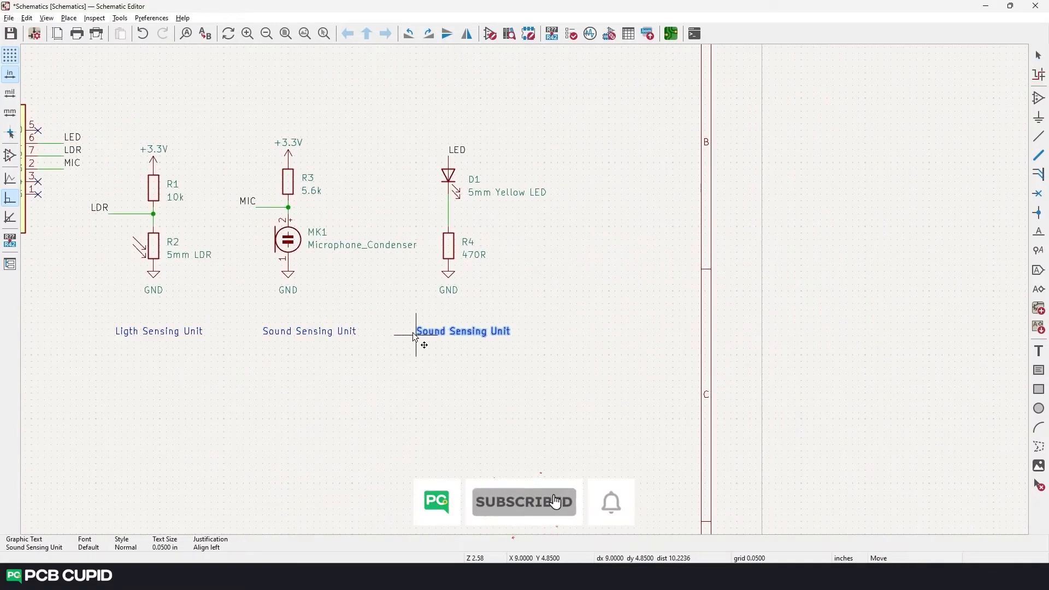
pyautogui.click(418, 334)
pyautogui.doubleClick(436, 333)
pyautogui.write('Ligthh Unit')
pyautogui.click(283, 226)
# Step: Reposition the five captions so that each sits centred below its circuit block
pyautogui.moveTo(441, 334); pyautogui.dragTo(430, 335)
pyautogui.moveTo(328, 334); pyautogui.dragTo(246, 333)
pyautogui.moveTo(131, 333); pyautogui.dragTo(111, 336)
pyautogui.moveTo(111, 336); pyautogui.dragTo(331, 381, button='middle')
pyautogui.moveTo(324, 380); pyautogui.dragTo(331, 381)
pyautogui.moveTo(175, 379); pyautogui.dragTo(153, 381)
pyautogui.scroll(-2, 153, 381)
pyautogui.scroll(2, 580, 281)
pyautogui.moveTo(222, 300)
pyautogui.mouseDown()
pyautogui.moveTo(395, 311)
pyautogui.moveTo(212, 311)
pyautogui.mouseUp()
pyautogui.click(765, 224)
pyautogui.scroll(-1, 776, 219)
pyautogui.scroll(1, 432, 274)
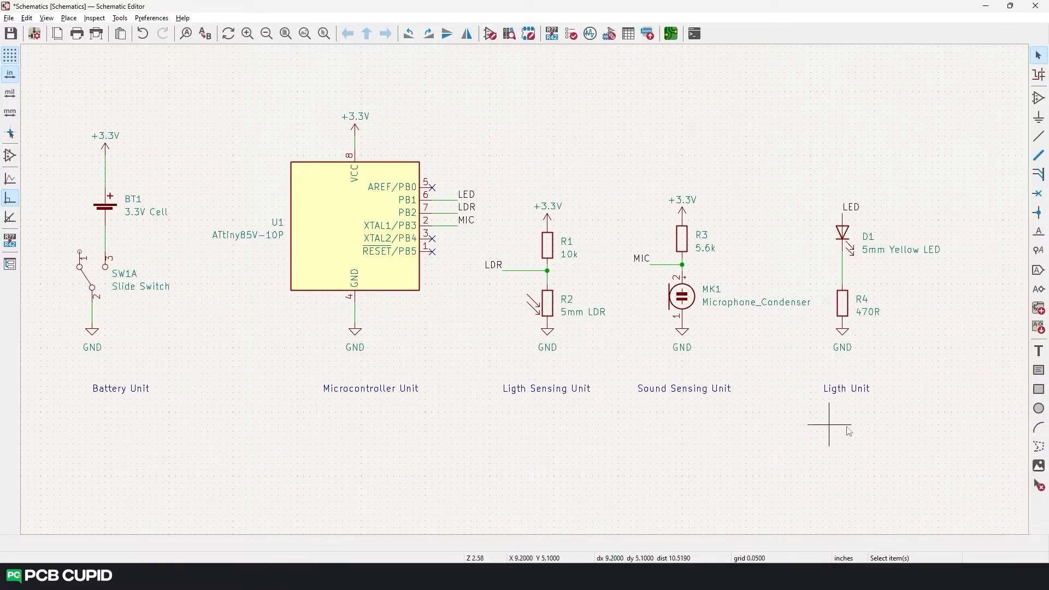
# Step: Draw a rectangle about 1.1 in wide and 2.2 in high around the battery circuit and its caption
pyautogui.click(1039, 391)
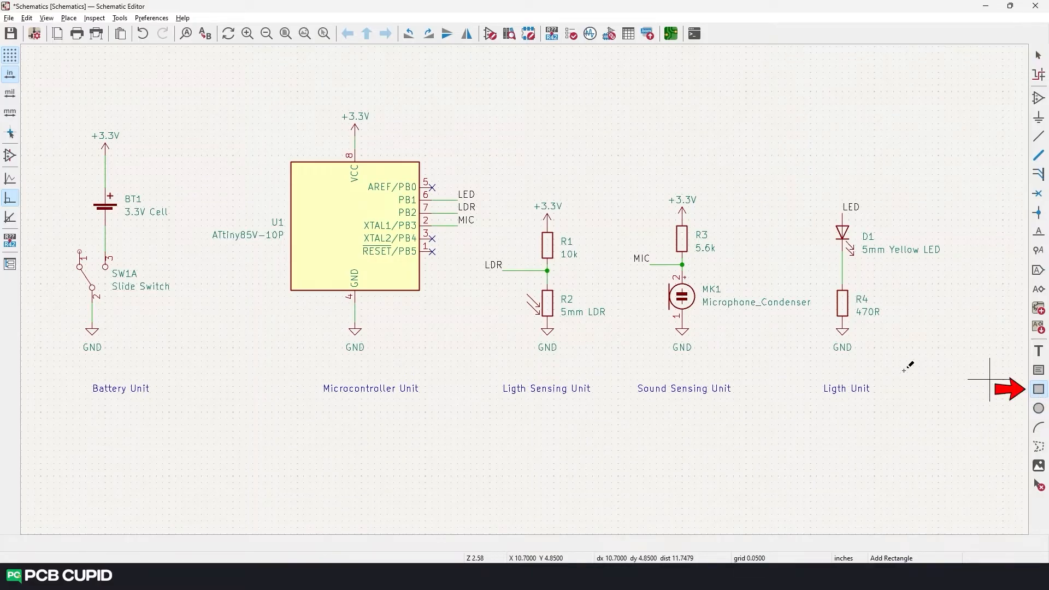
pyautogui.click(48, 117)
pyautogui.click(188, 399)
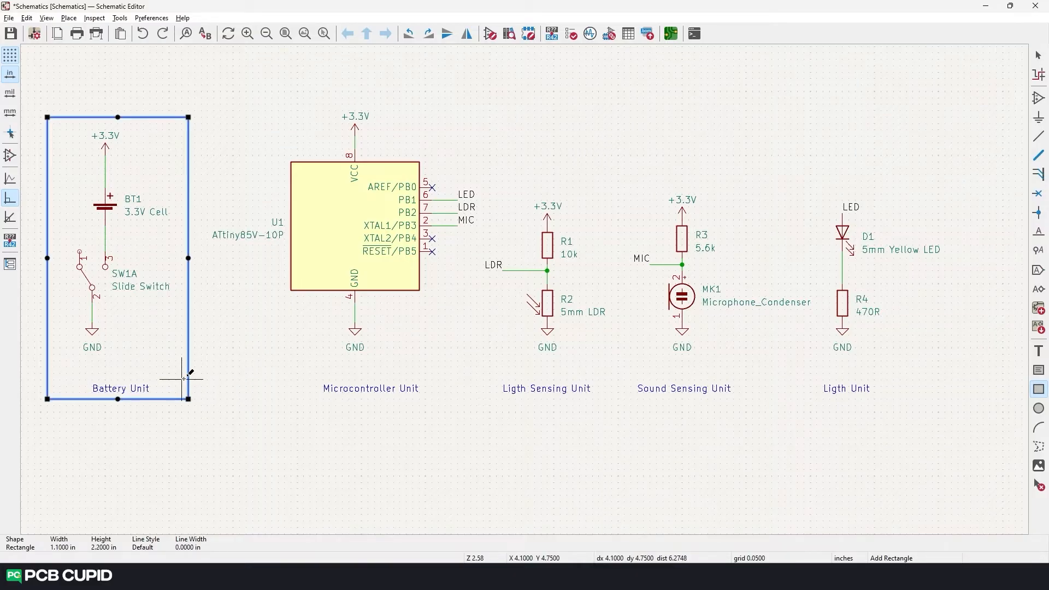
# Step: Set the border style of the rectangle around the battery circuit to Dash-Dot-Dot
pyautogui.doubleClick(190, 378)
pyautogui.click(448, 278)
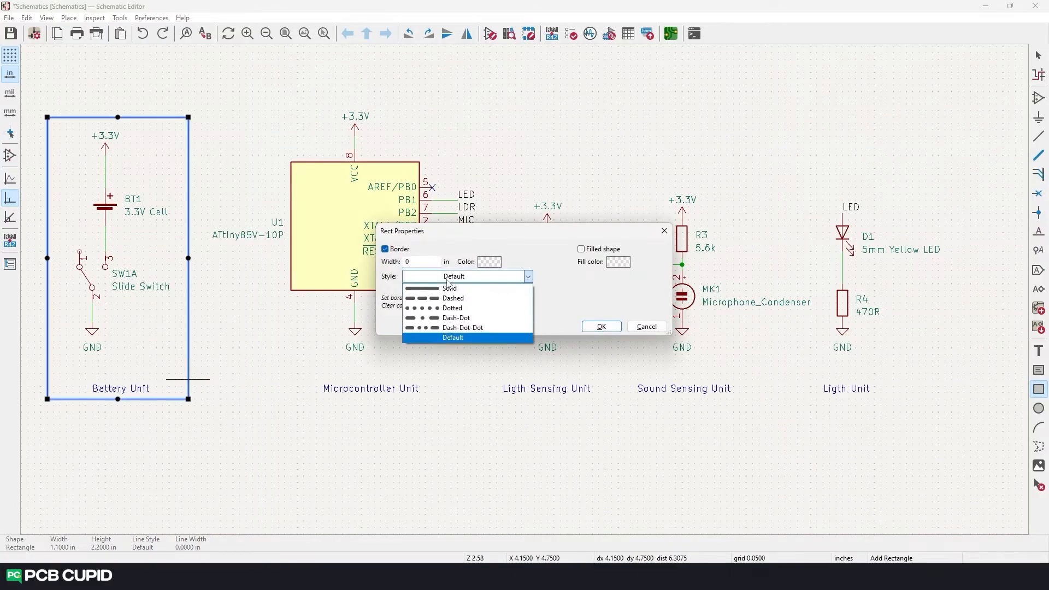
pyautogui.click(480, 281)
pyautogui.click(481, 280)
pyautogui.click(485, 328)
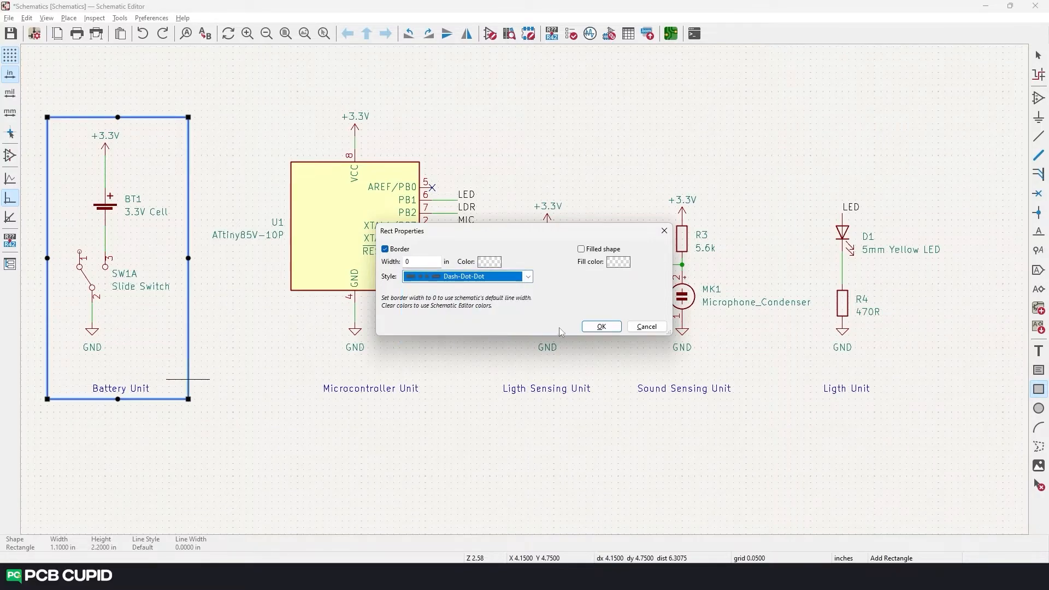
pyautogui.click(603, 328)
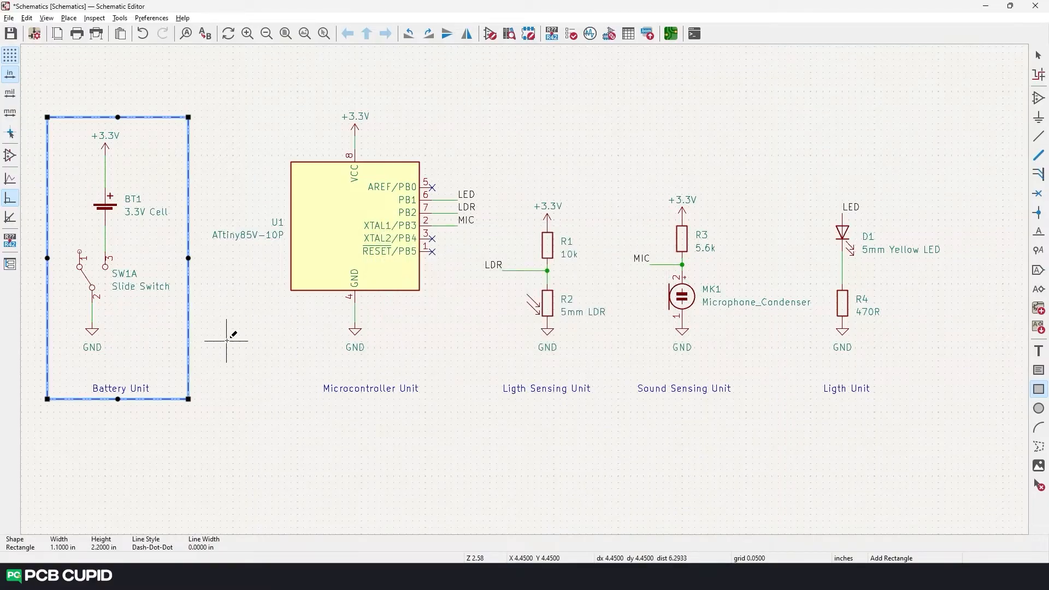
pyautogui.press('Escape')
pyautogui.moveTo(241, 300); pyautogui.dragTo(298, 357, button='middle')
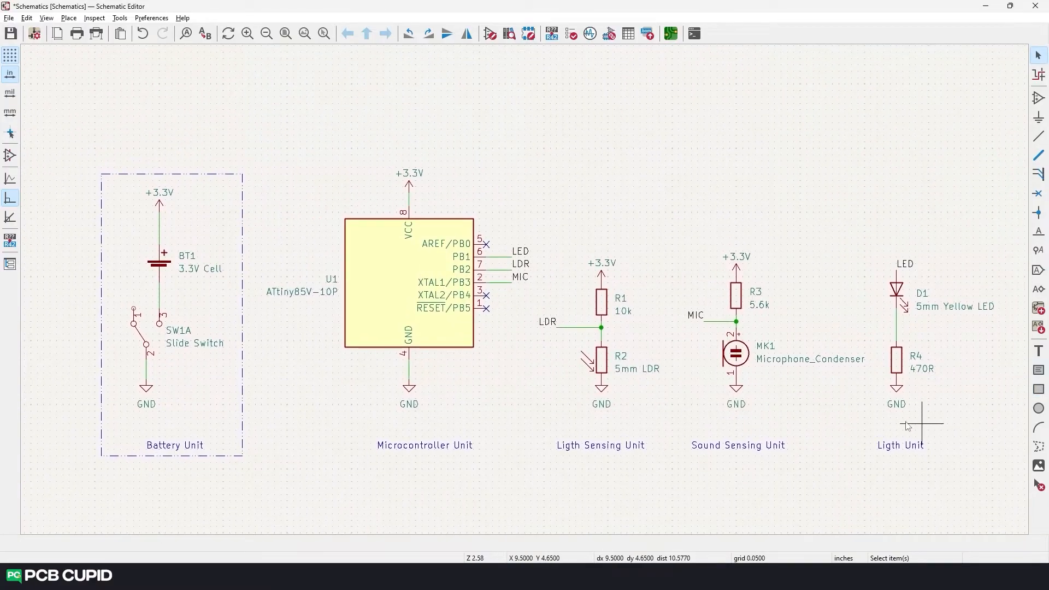
pyautogui.moveTo(723, 423); pyautogui.dragTo(690, 396, button='middle')
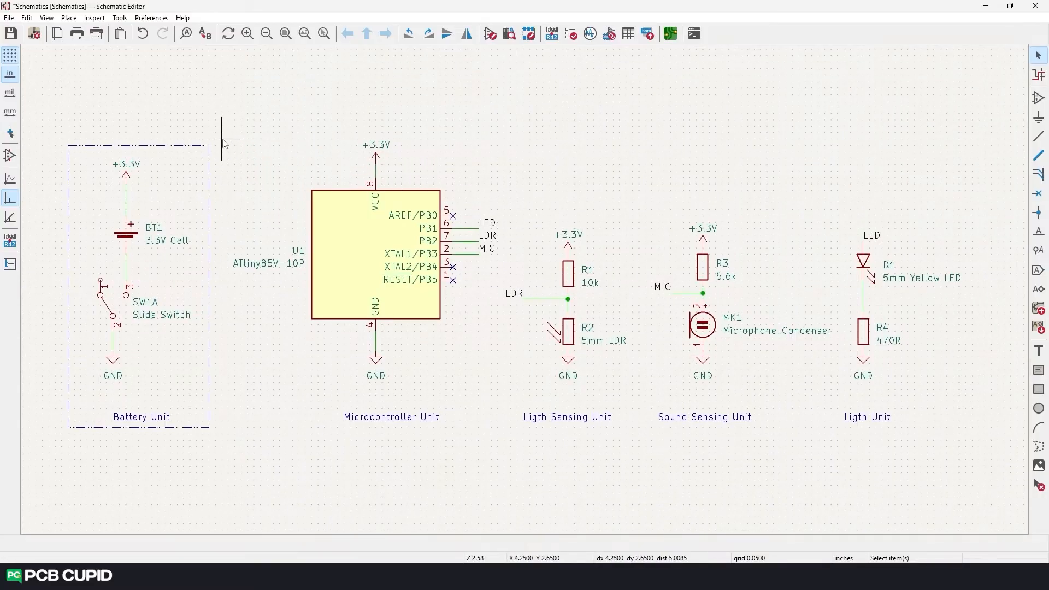
# Step: Draw separate rectangles around the microcontroller, light sensing, sound sensing and LED circuits, each enclosing its caption
pyautogui.click(1039, 389)
pyautogui.click(222, 139)
pyautogui.click(503, 427)
pyautogui.click(409, 198)
pyautogui.moveTo(547, 328); pyautogui.dragTo(601, 309, button='middle')
pyautogui.click(538, 422)
pyautogui.click(544, 198)
pyautogui.click(737, 423)
pyautogui.click(871, 422)
pyautogui.scroll(-1, 871, 423)
pyautogui.press('Escape')
# Step: Tighten the layout of the light sensing, sound sensing and LED frames, with their captions in the lower-left corners
pyautogui.moveTo(911, 480); pyautogui.dragTo(528, 271)
pyautogui.moveTo(650, 366); pyautogui.dragTo(654, 349)
pyautogui.scroll(1, 662, 457)
pyautogui.moveTo(687, 317); pyautogui.dragTo(674, 317)
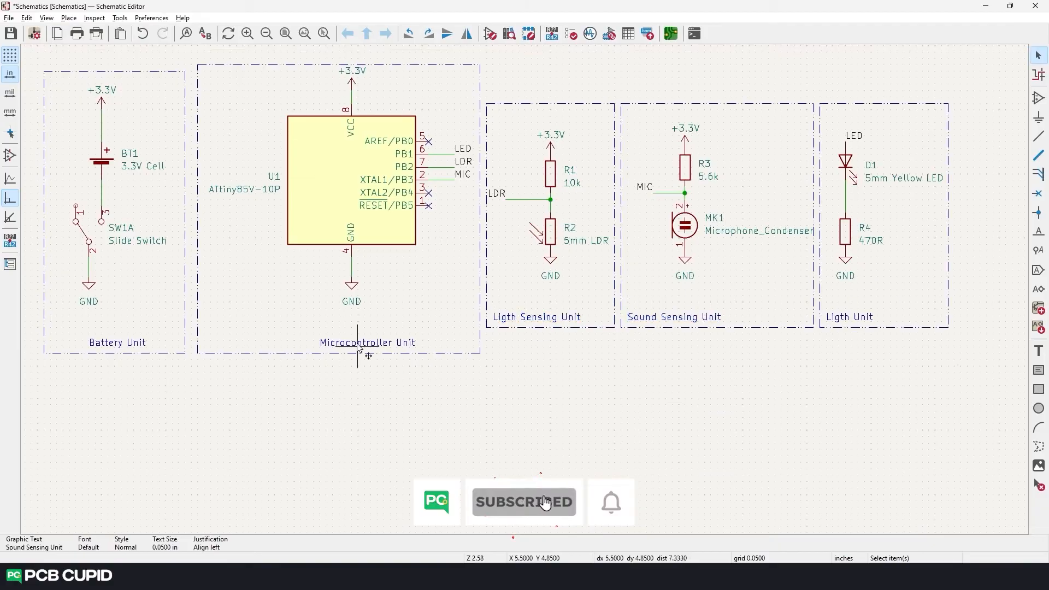
# Step: Raise the bottom edges of the microcontroller and battery frames and move their captions into the lower-left corners
pyautogui.moveTo(339, 354); pyautogui.dragTo(338, 328)
pyautogui.moveTo(358, 345); pyautogui.dragTo(242, 319)
pyautogui.moveTo(187, 375); pyautogui.dragTo(320, 468, button='middle')
pyautogui.moveTo(249, 447); pyautogui.dragTo(249, 422)
pyautogui.moveTo(251, 436); pyautogui.dragTo(213, 411)
# Step: Move the ATtiny85V-10P's +3.3V power port down to its VCC pin
pyautogui.moveTo(460, 415); pyautogui.dragTo(489, 375, button='middle')
pyautogui.scroll(1, 529, 150)
pyautogui.moveTo(506, 268); pyautogui.dragTo(506, 287)
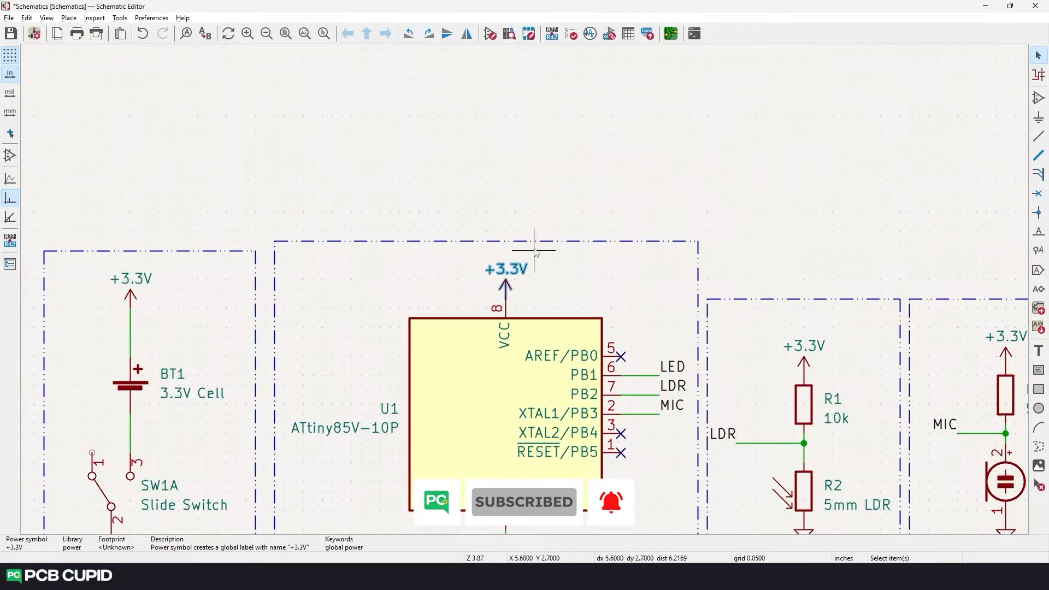
pyautogui.scroll(-1, 534, 245)
# Step: Compact the battery and microcontroller blocks vertically and line up the top edges of all the frames
pyautogui.moveTo(641, 89); pyautogui.dragTo(429, 276)
pyautogui.moveTo(506, 276); pyautogui.dragTo(506, 295)
pyautogui.moveTo(634, 104); pyautogui.dragTo(429, 320)
pyautogui.moveTo(506, 216); pyautogui.dragTo(506, 227)
pyautogui.moveTo(255, 147); pyautogui.dragTo(255, 166)
pyautogui.scroll(2, 268, 149)
pyautogui.click(500, 317)
pyautogui.moveTo(495, 258); pyautogui.dragTo(495, 287)
pyautogui.click(538, 145)
pyautogui.moveTo(538, 145); pyautogui.dragTo(538, 217)
# Step: Move all five framed circuit blocks together toward the centre of the sheet
pyautogui.scroll(-4, 148, 197)
pyautogui.moveTo(180, 175); pyautogui.dragTo(842, 382)
pyautogui.moveTo(563, 273); pyautogui.dragTo(490, 264)
pyautogui.moveTo(431, 388); pyautogui.dragTo(489, 409, button='middle')
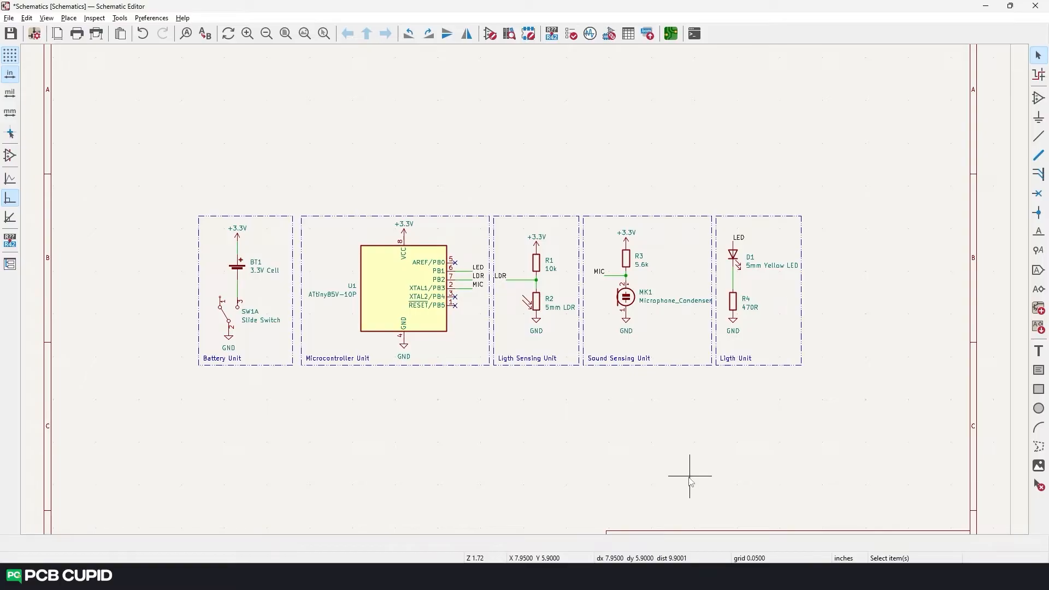
pyautogui.moveTo(607, 417); pyautogui.dragTo(553, 337, button='middle')
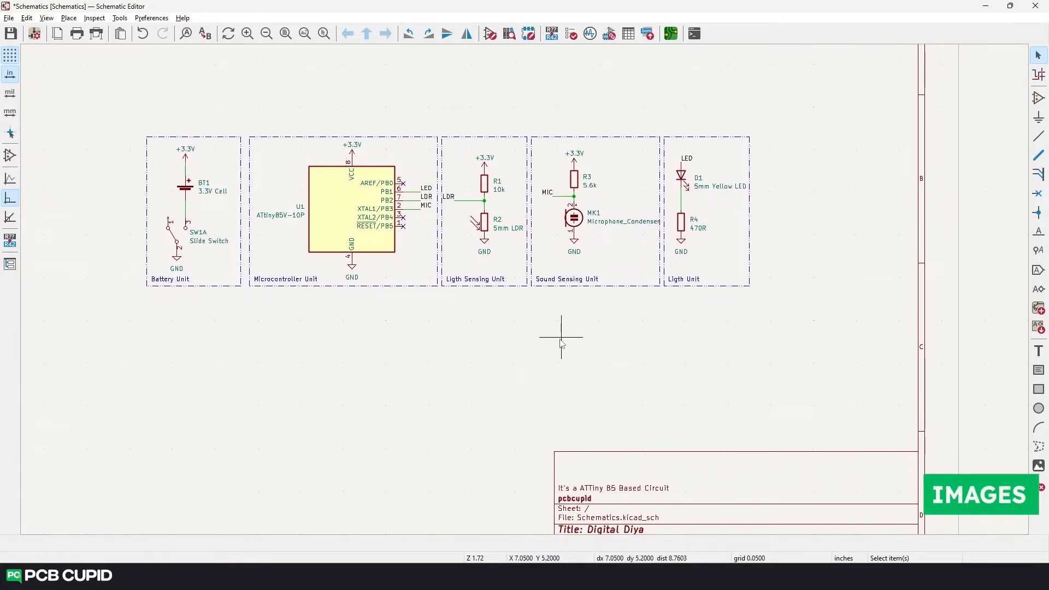
# Step: Insert the PCB Cupid logo image and place it below the framed circuit blocks
pyautogui.moveTo(562, 344); pyautogui.dragTo(566, 427, button='middle')
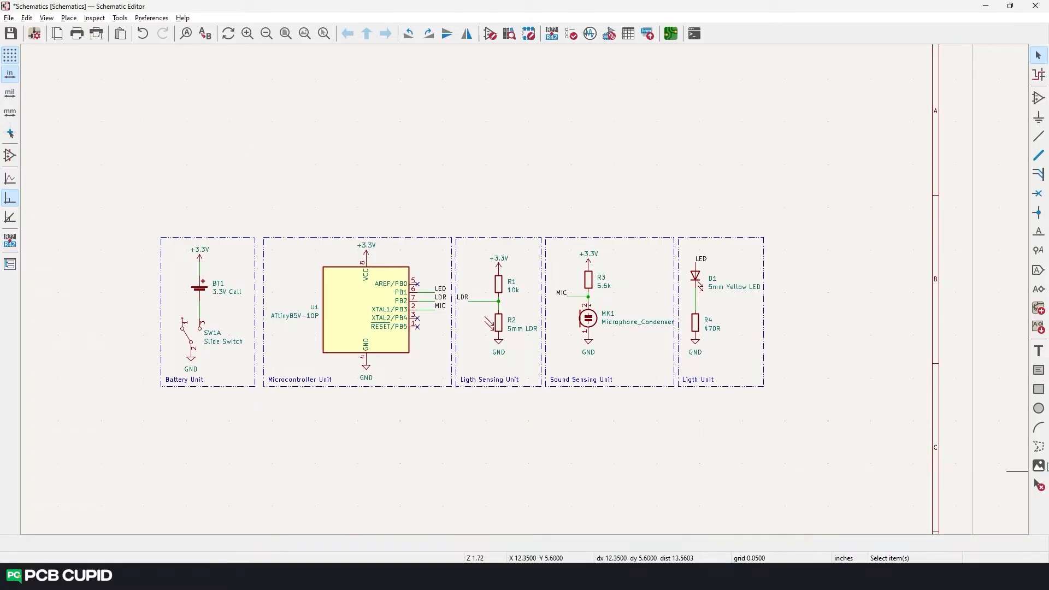
pyautogui.click(1040, 465)
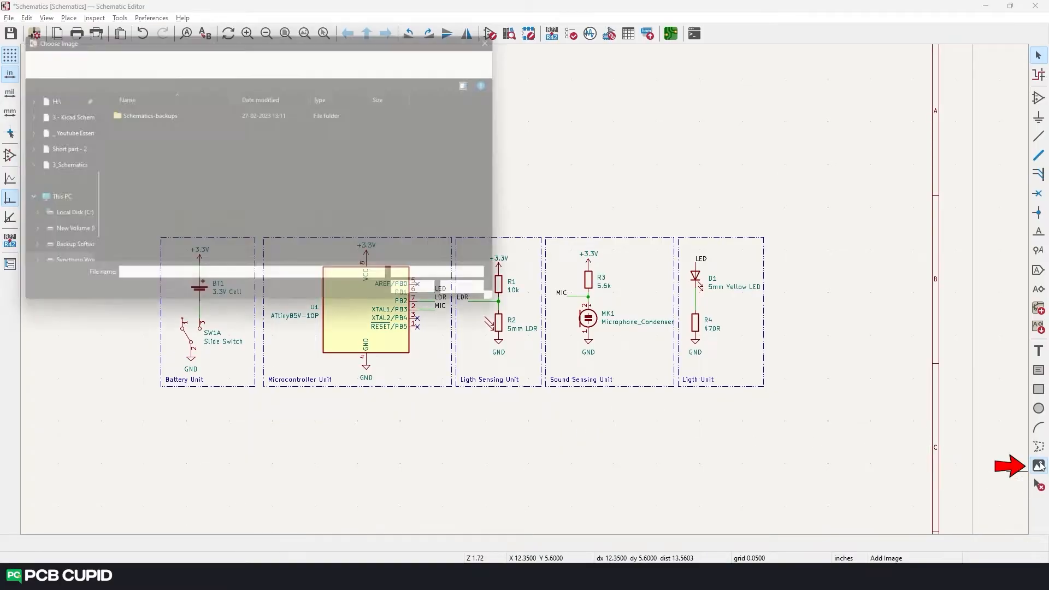
pyautogui.scroll(-1, 38, 150)
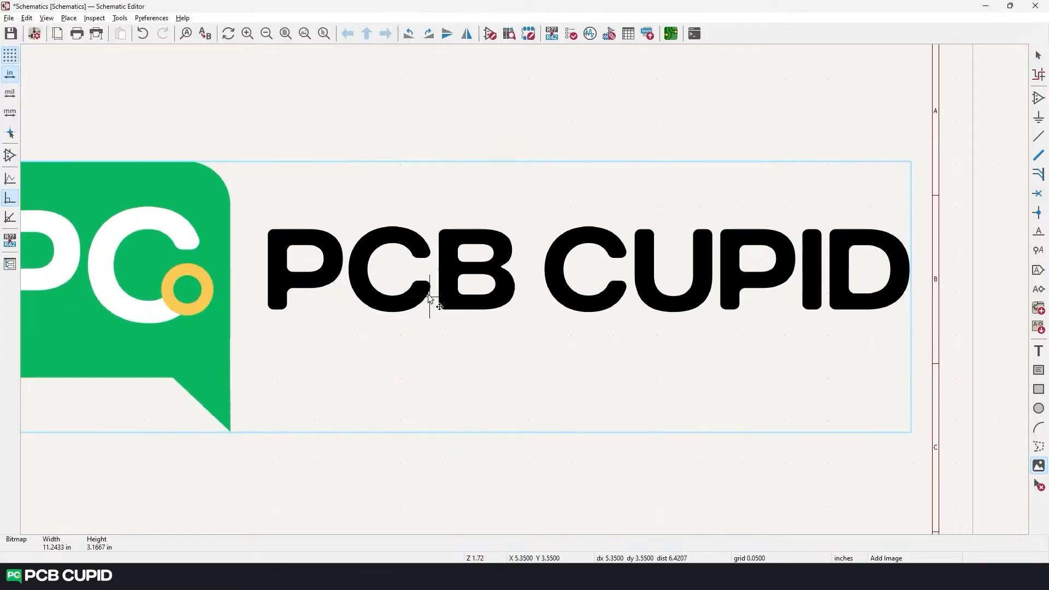
pyautogui.scroll(-10, 428, 294)
pyautogui.scroll(8, 525, 294)
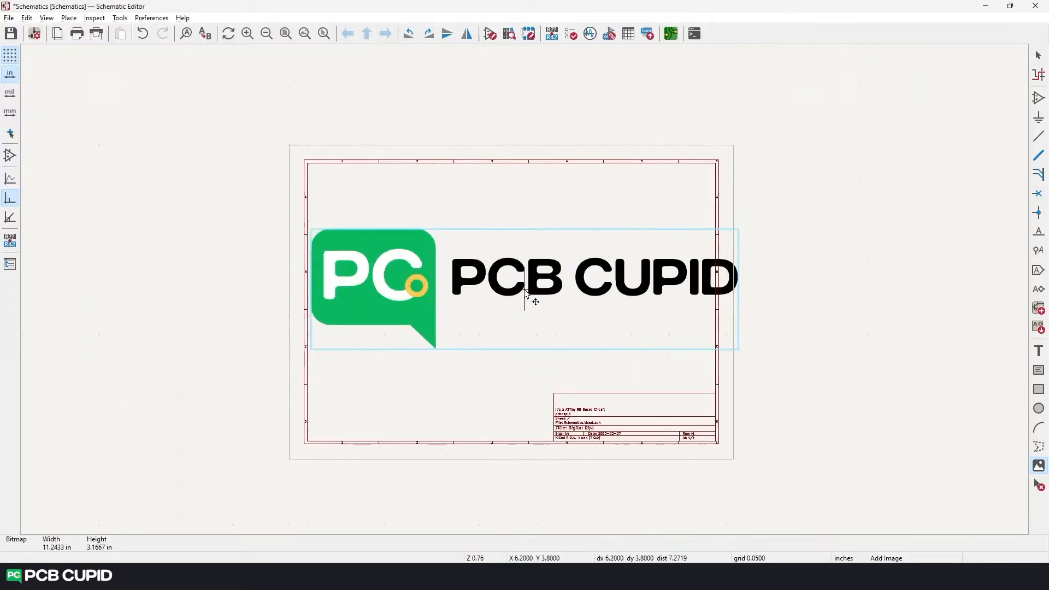
pyautogui.click(539, 437)
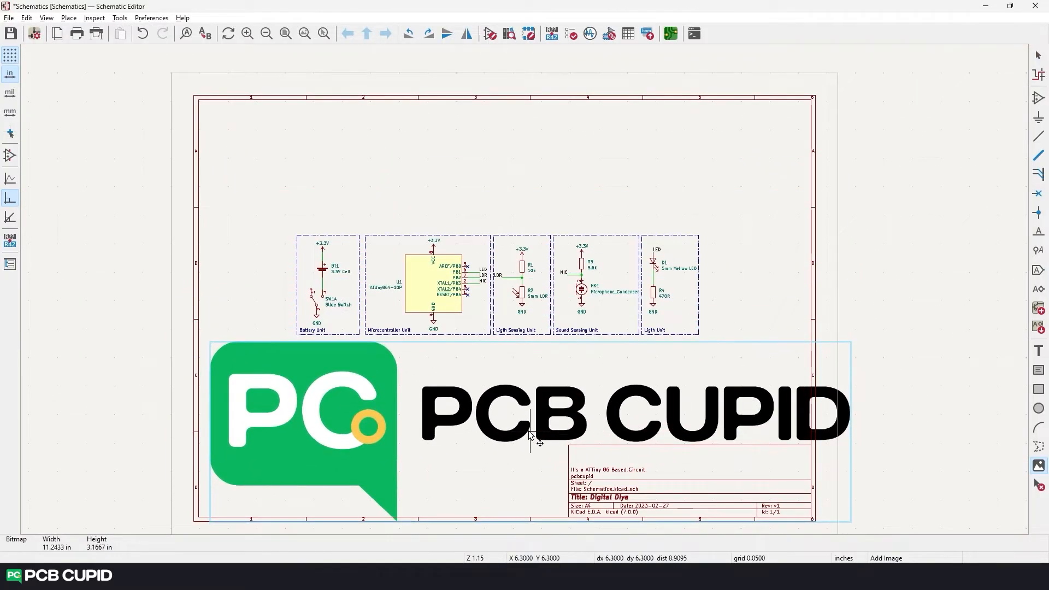
# Step: Scale down the PCB Cupid logo and place it inside the title block, beside the ATtiny 85 description
pyautogui.moveTo(834, 344); pyautogui.dragTo(771, 462)
pyautogui.click(784, 372)
pyautogui.scroll(-1, 732, 271)
pyautogui.moveTo(493, 315); pyautogui.dragTo(607, 329, button='middle')
pyautogui.scroll(1, 498, 315)
pyautogui.scroll(1, 473, 297)
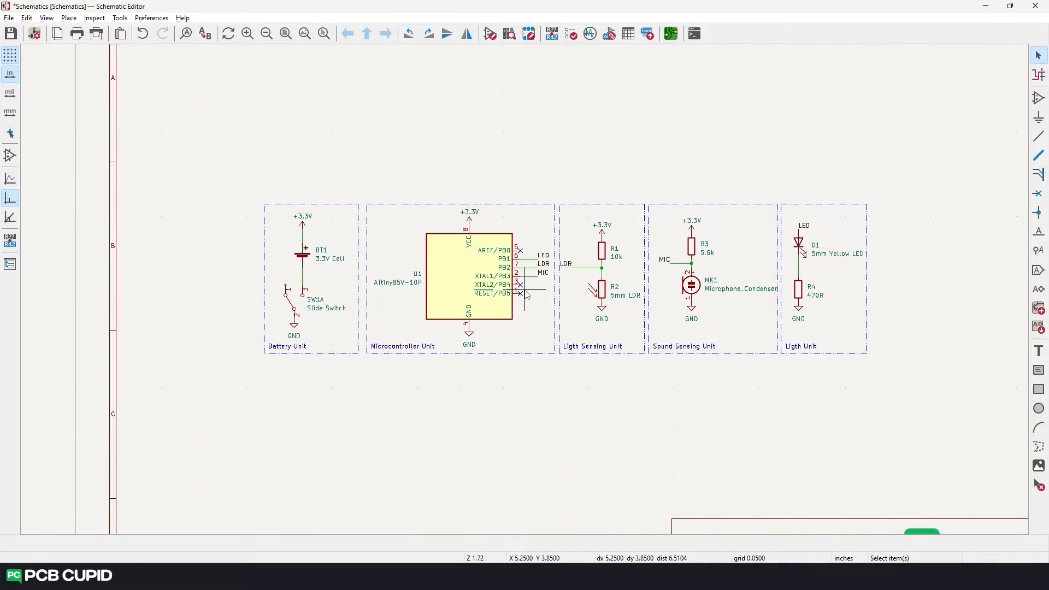
pyautogui.scroll(-2, 631, 324)
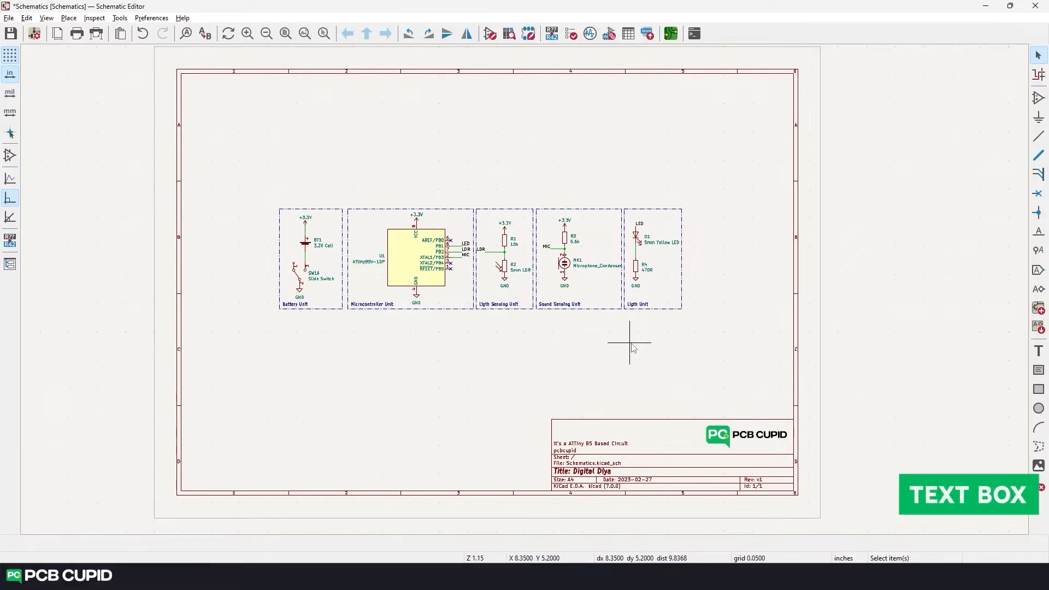
pyautogui.click(1039, 370)
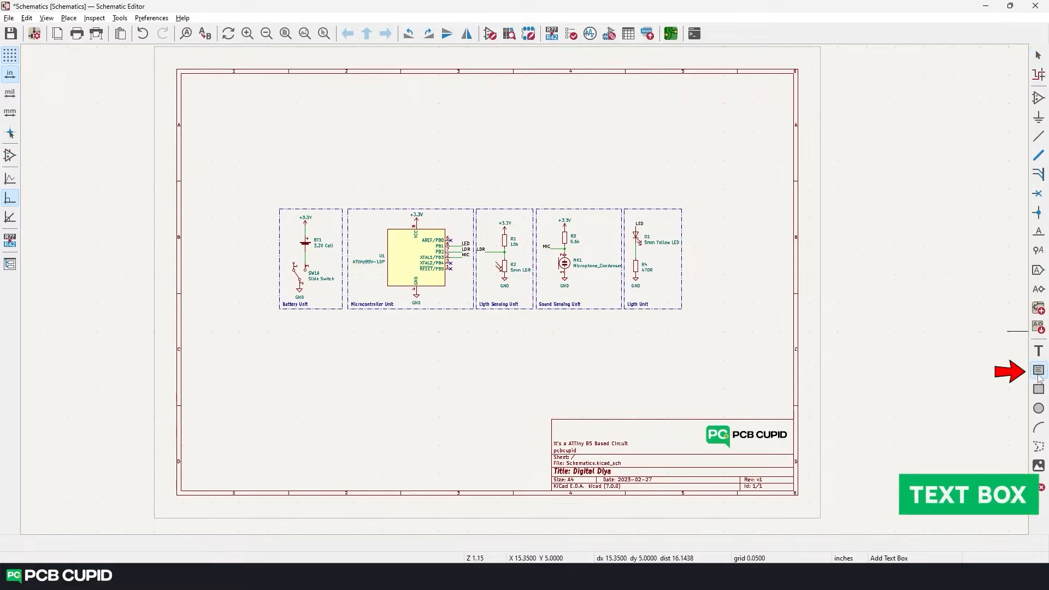
pyautogui.click(285, 334)
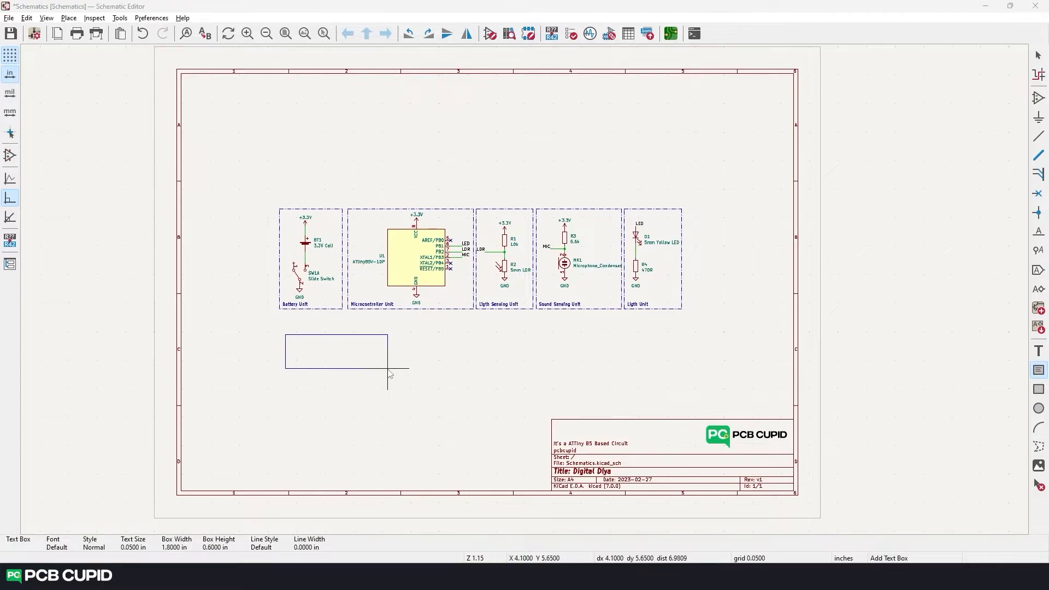
pyautogui.click(387, 368)
pyautogui.write('www.pcbcupid.com')
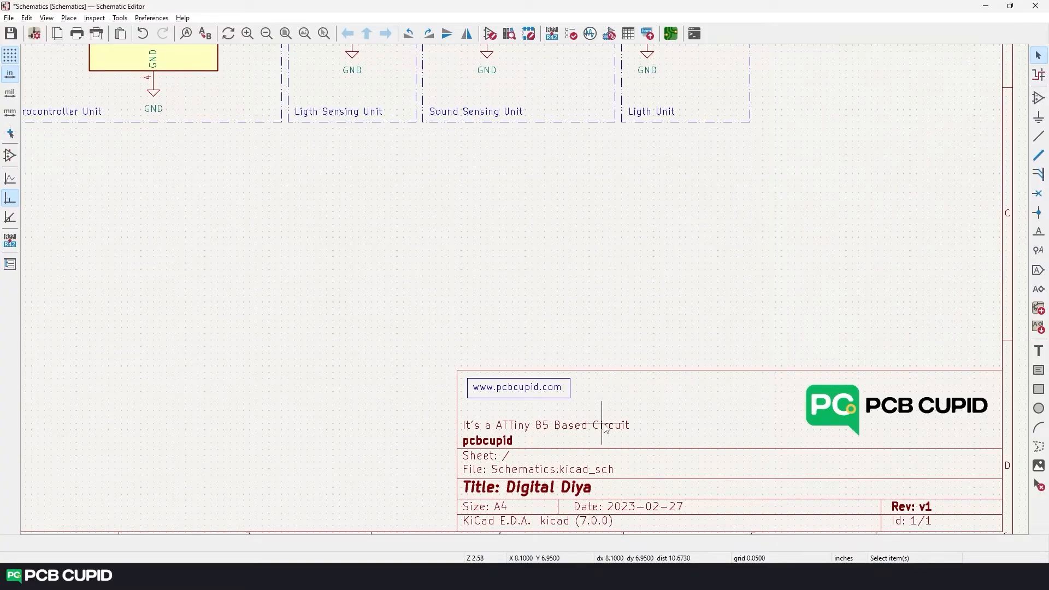
pyautogui.scroll(-4, 606, 429)
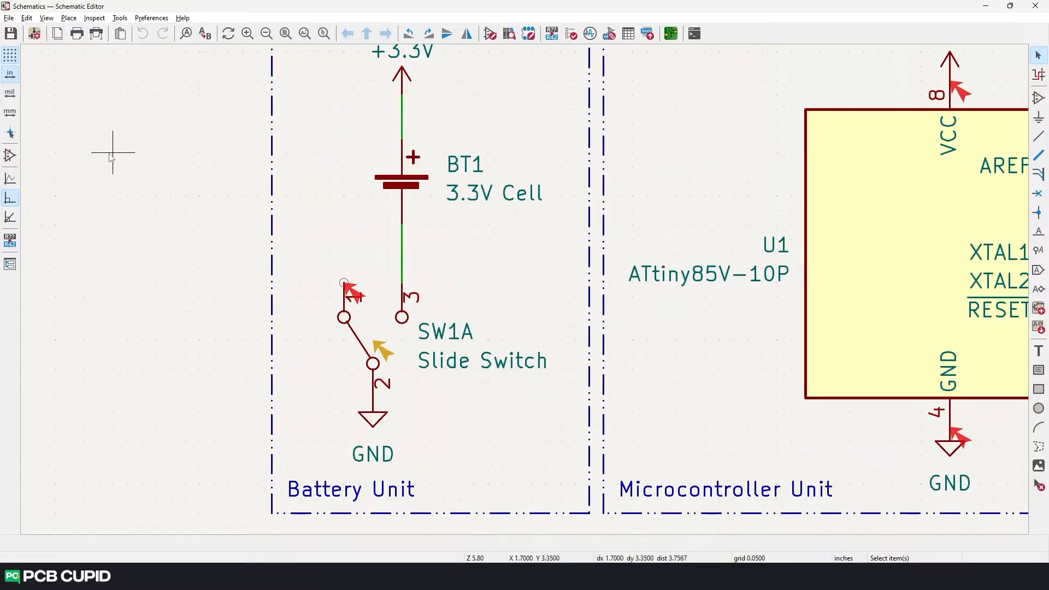
# Step: Review the violation severity settings for connections, conflicts and miscellaneous electrical rules, leaving the schematic setup without changes
pyautogui.click(34, 34)
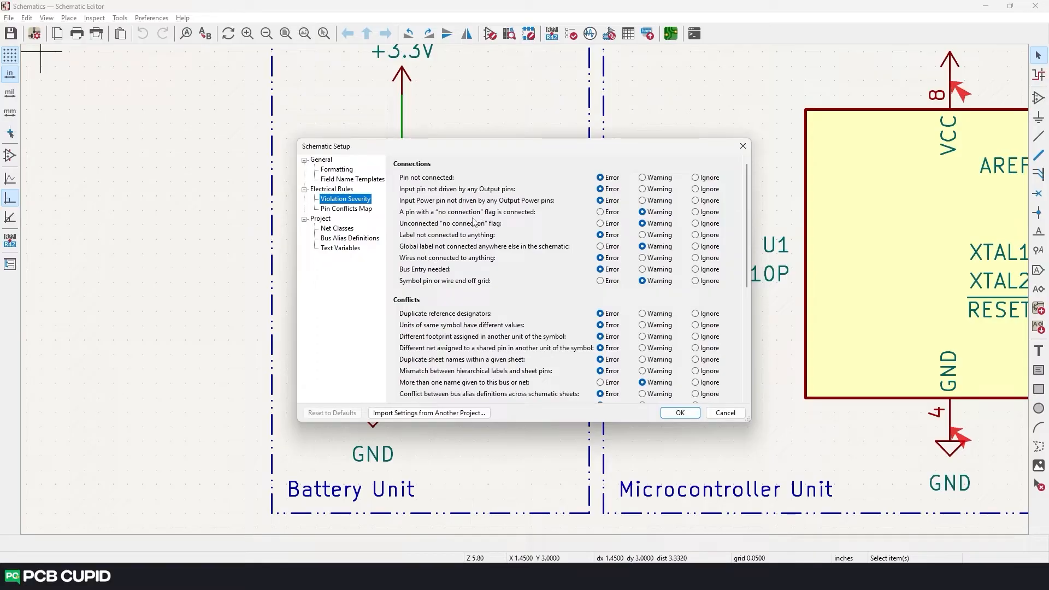
pyautogui.scroll(-3, 471, 273)
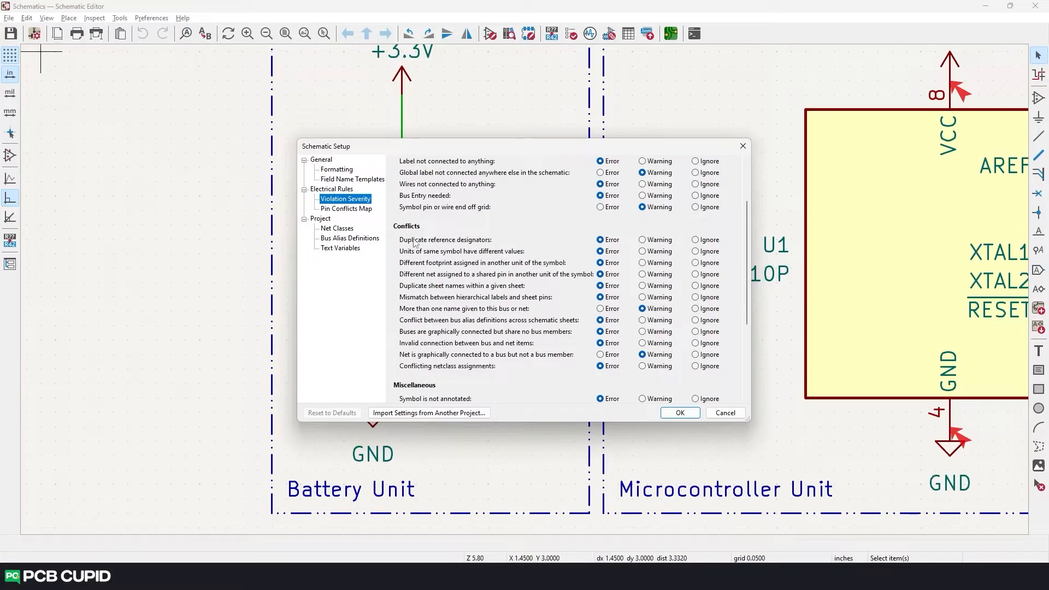
pyautogui.scroll(-6, 476, 252)
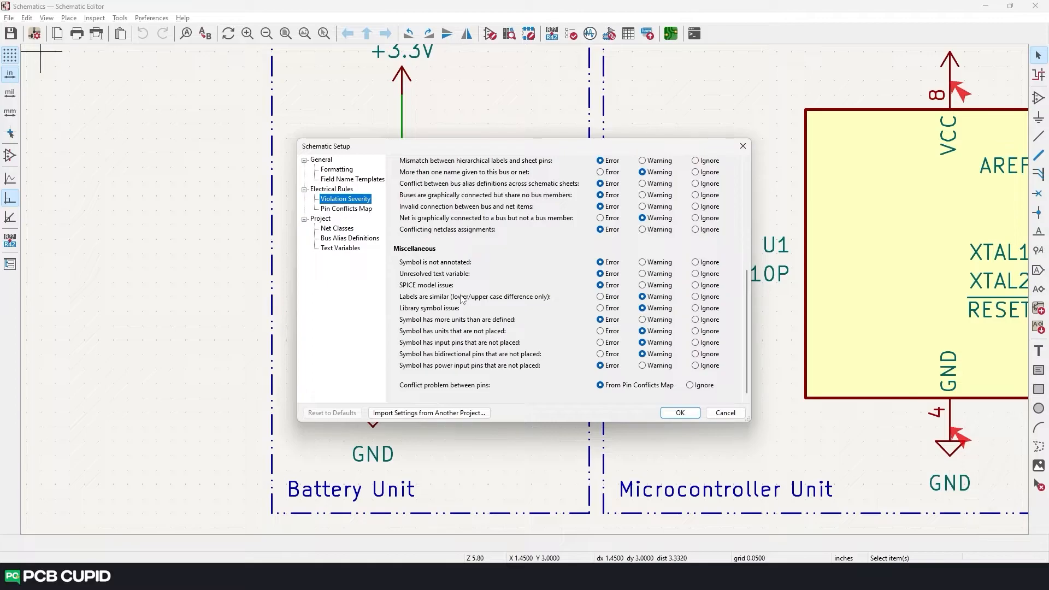
pyautogui.click(711, 415)
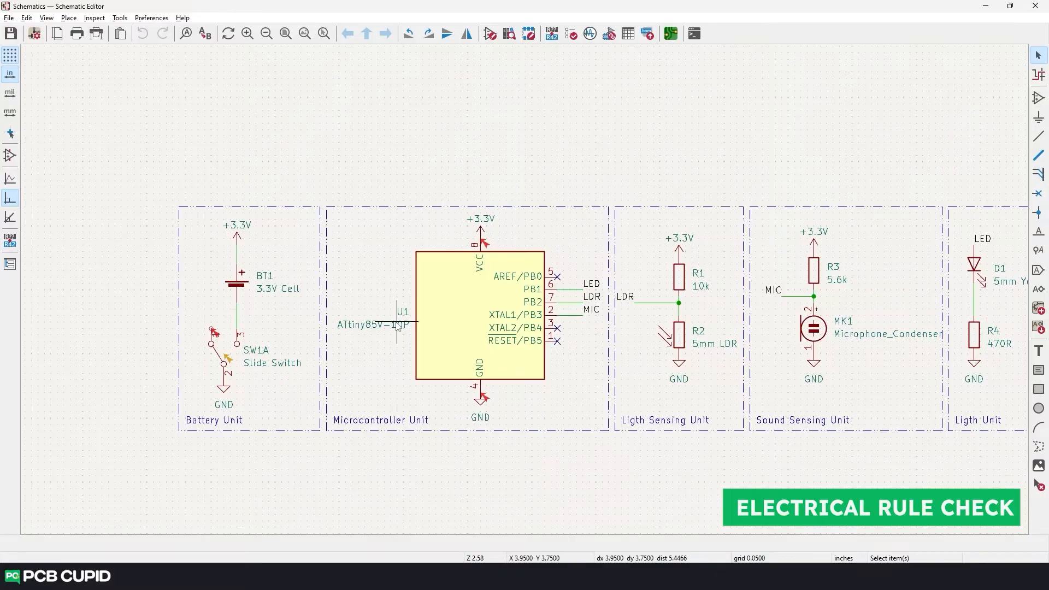
# Step: Run the electrical rules check on the schematic and hide the warnings in the violation list
pyautogui.click(571, 34)
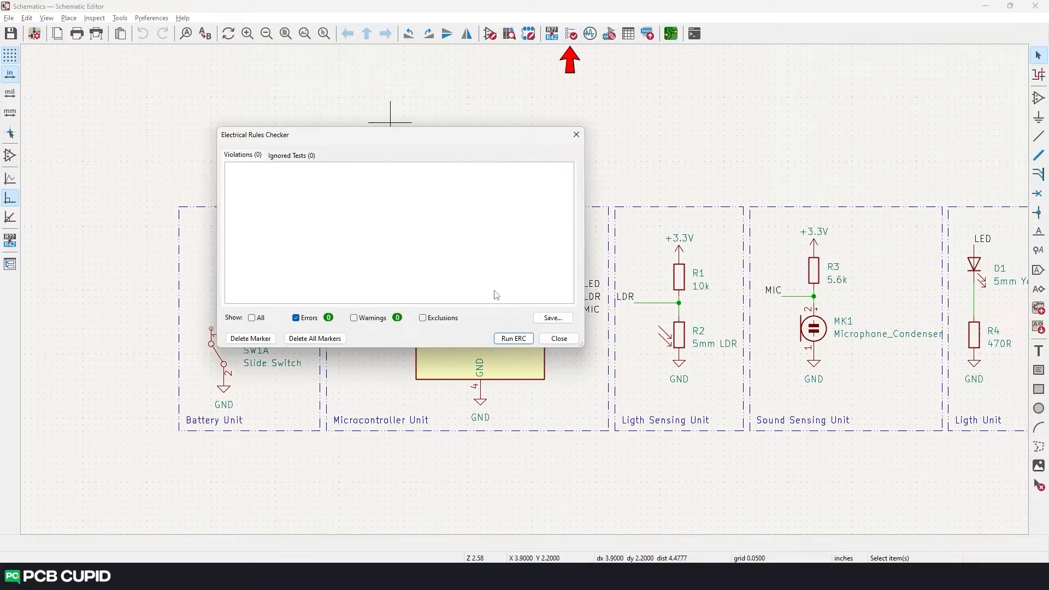
pyautogui.click(517, 341)
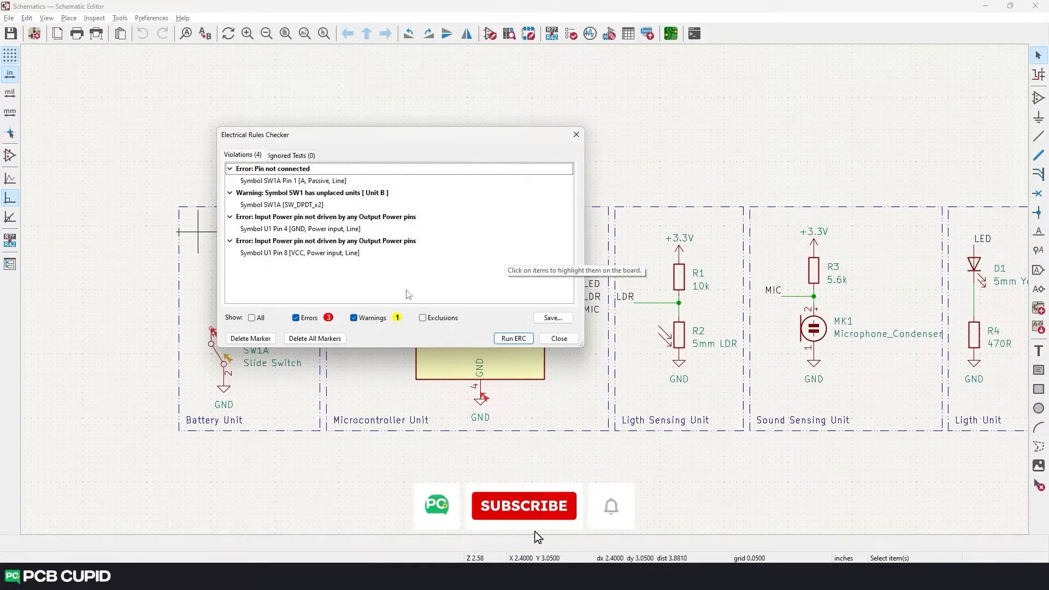
pyautogui.click(354, 319)
pyautogui.moveTo(345, 141); pyautogui.dragTo(494, 149)
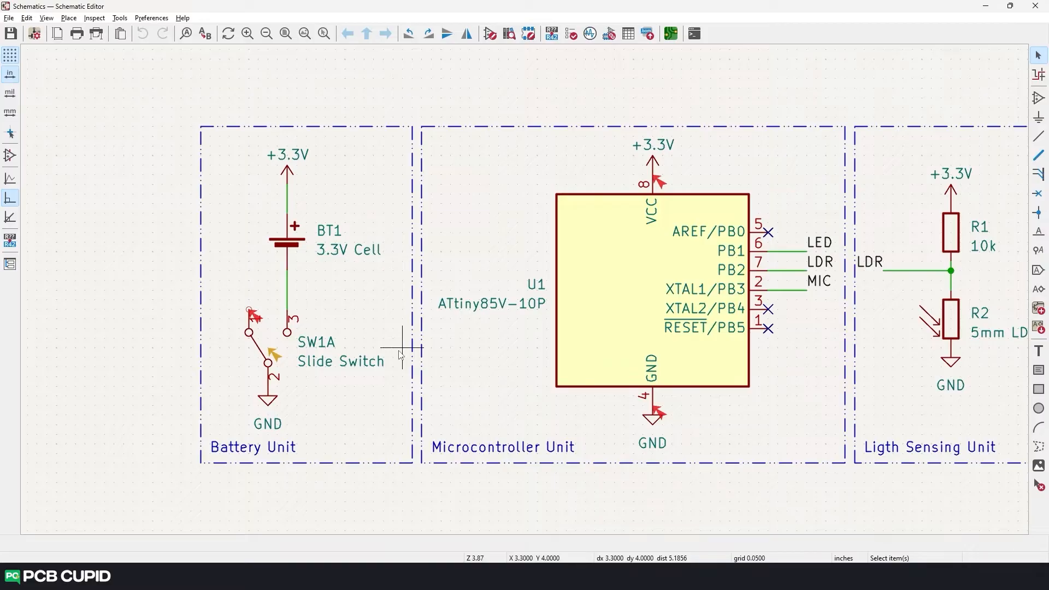
# Step: Place a no-connect flag on pin 1 of the slide switch SW1A
pyautogui.click(1039, 194)
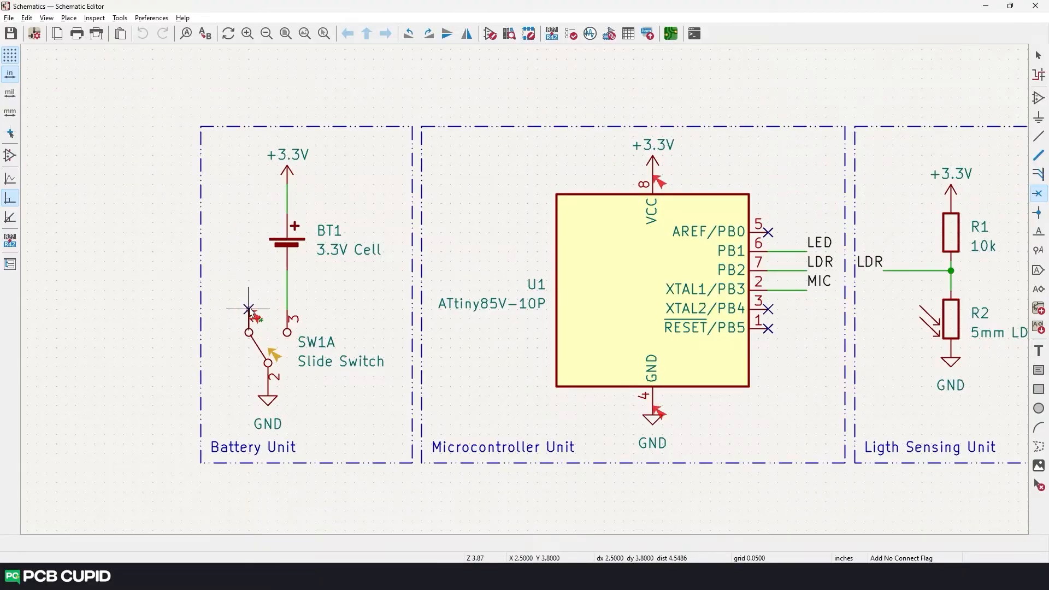
pyautogui.click(249, 309)
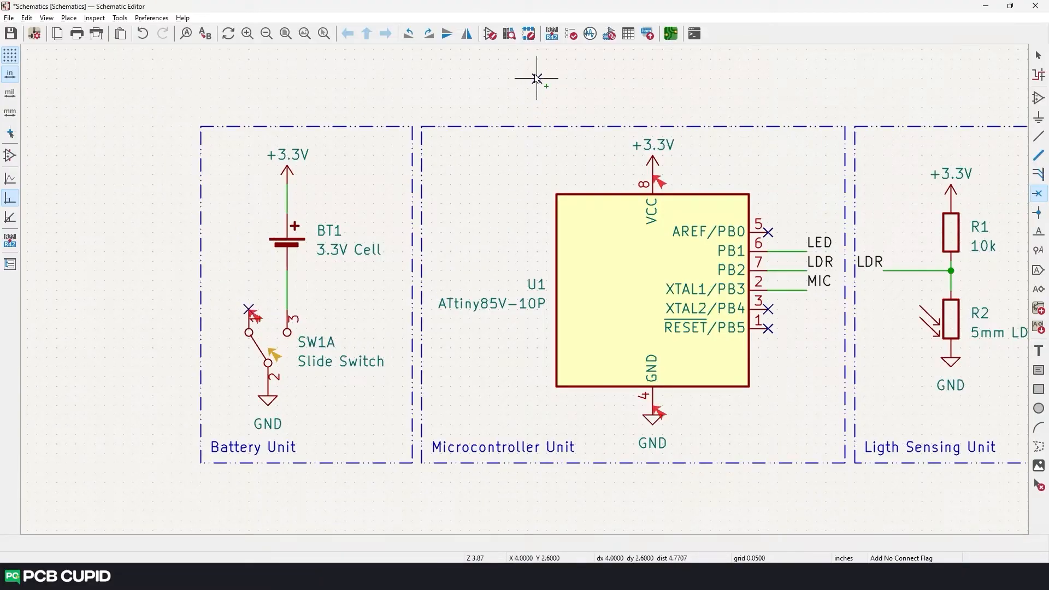
# Step: Rerun the electrical rules check and highlight the violation on the ATtiny85V-10P's GND power pin
pyautogui.click(571, 33)
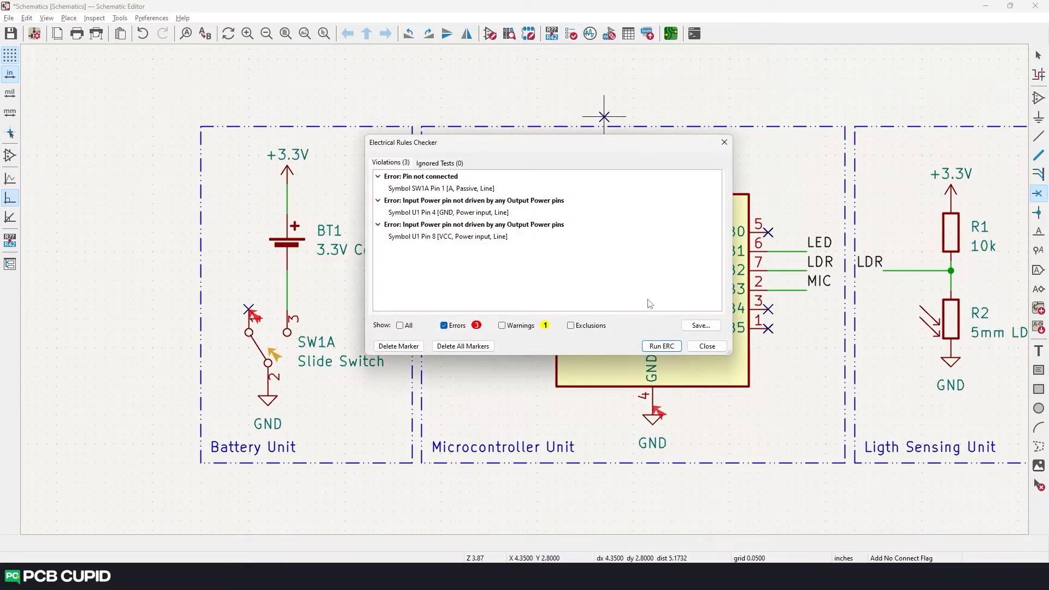
pyautogui.click(662, 346)
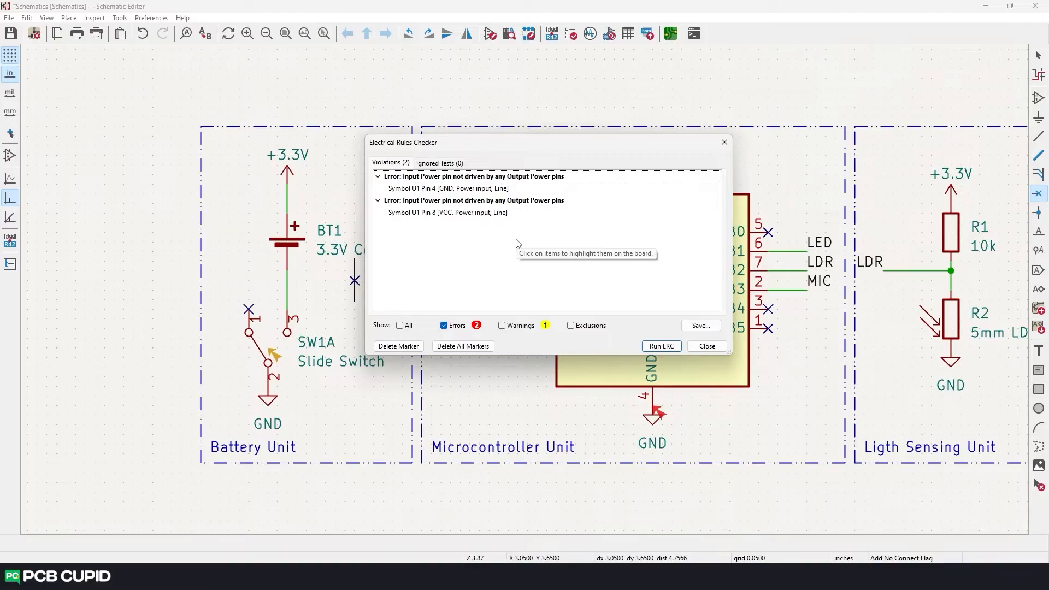
pyautogui.click(450, 177)
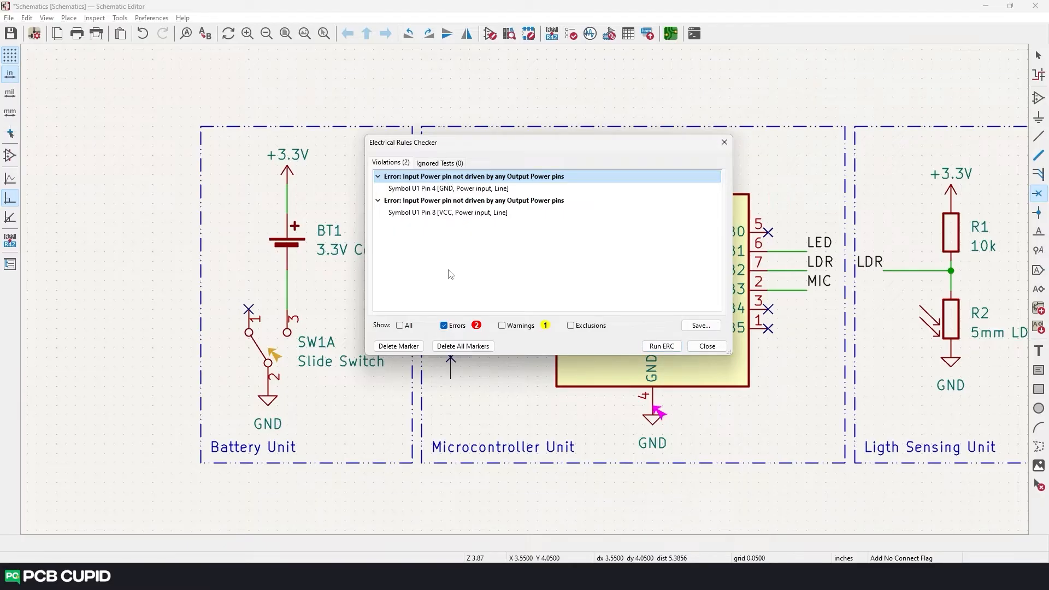
pyautogui.click(707, 348)
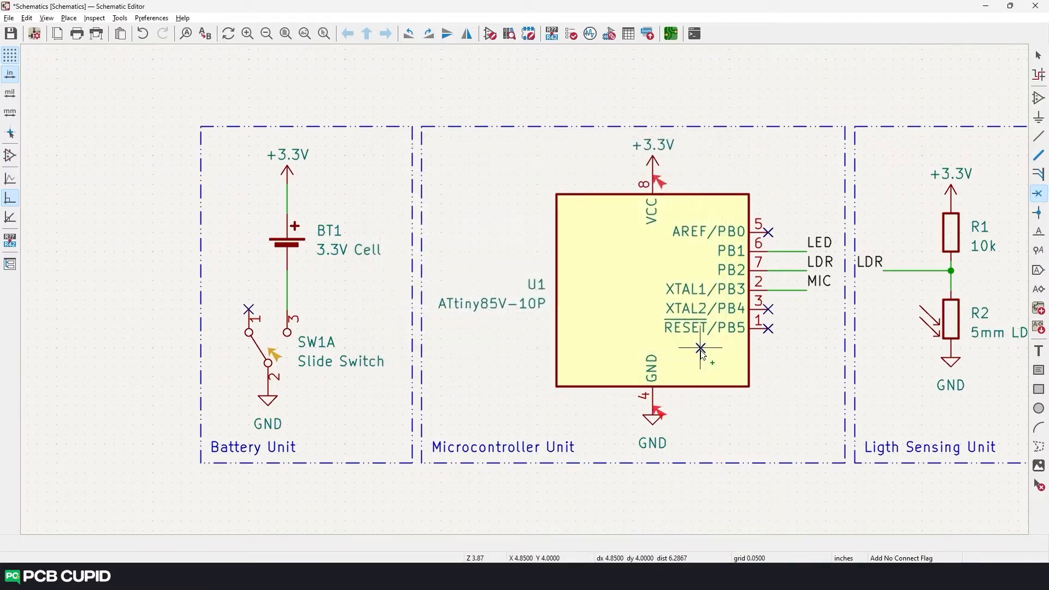
# Step: Add PWR_FLAG symbols in the battery block and wire them to its +3.3V and GND nets
pyautogui.click(1037, 118)
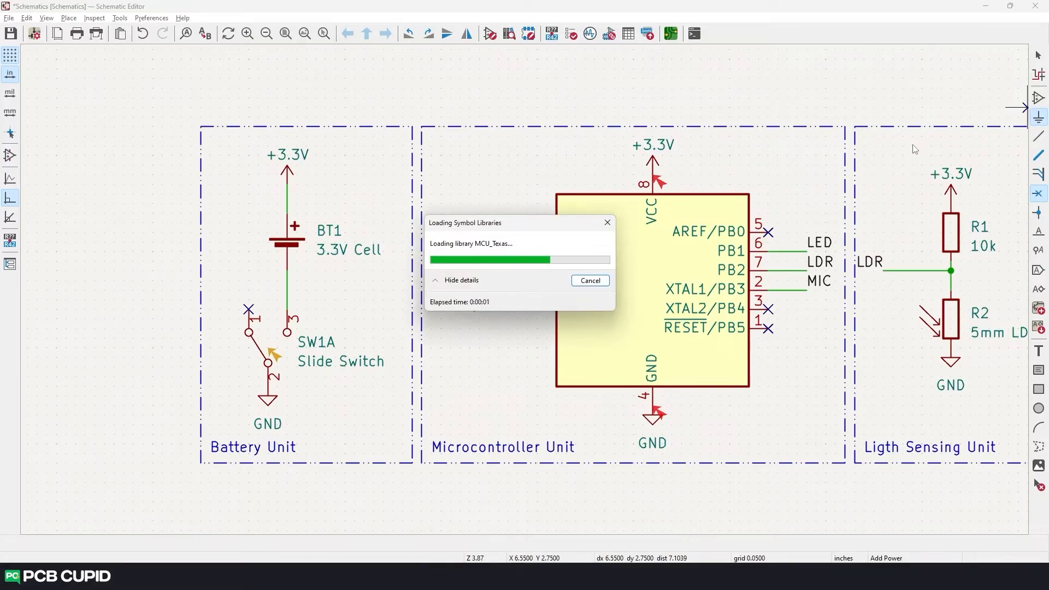
pyautogui.moveTo(182, 61); pyautogui.dragTo(669, 134)
pyautogui.write('pwr flg')
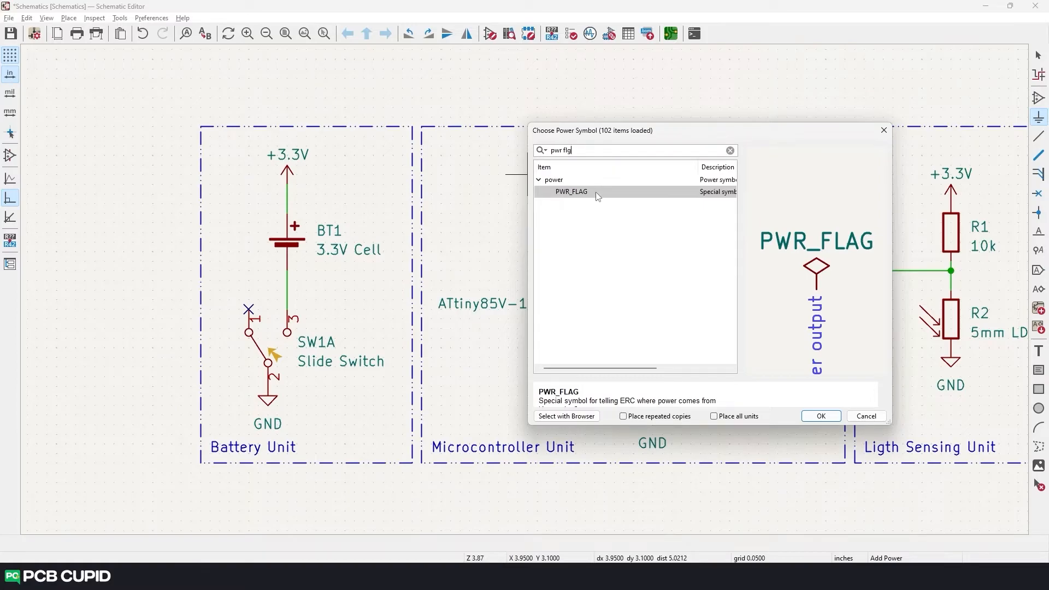
pyautogui.doubleClick(598, 192)
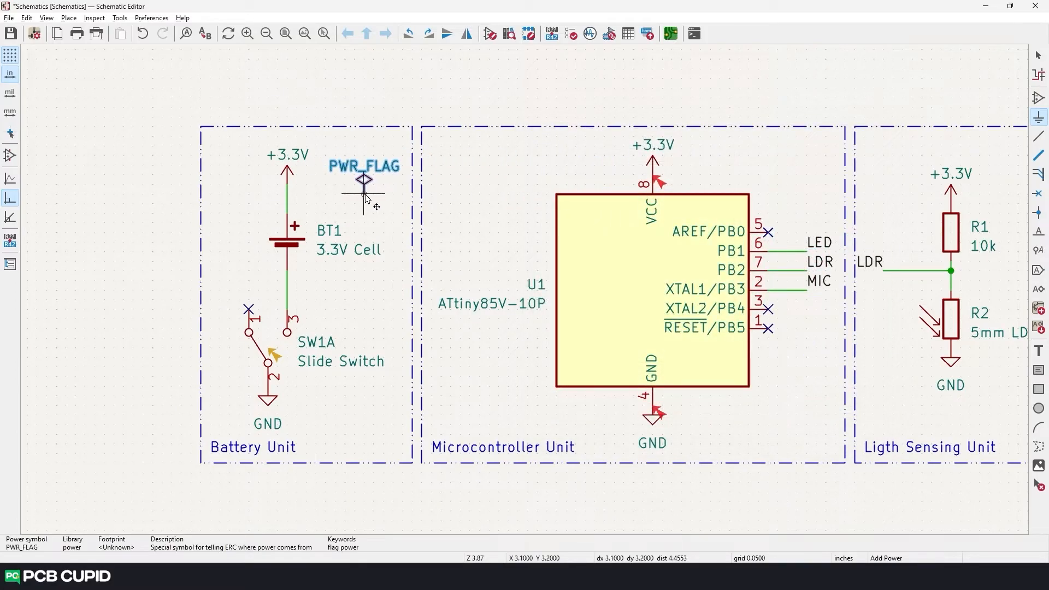
pyautogui.click(364, 195)
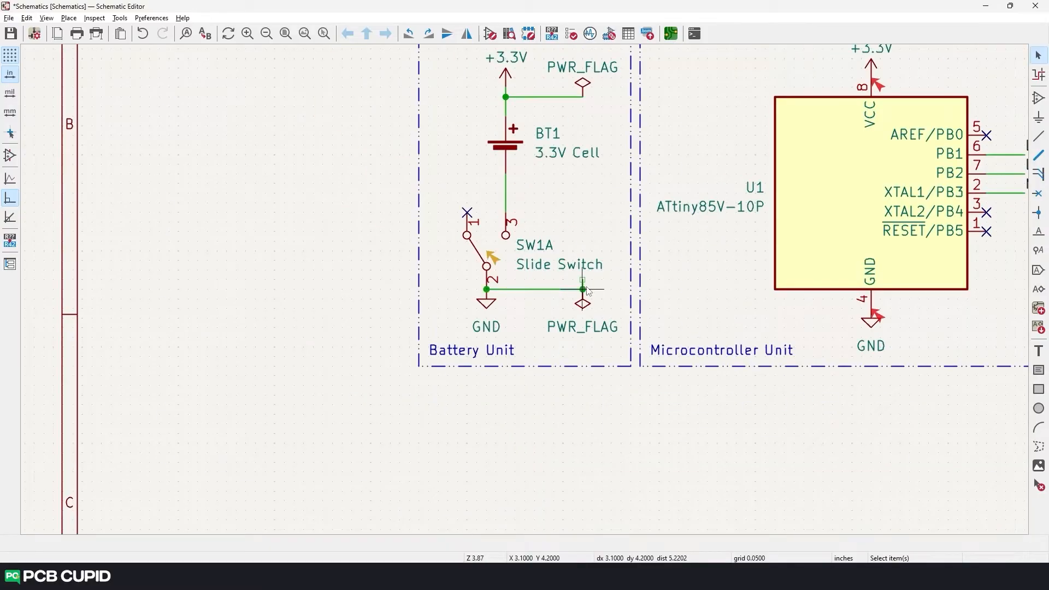
pyautogui.scroll(2, 588, 291)
pyautogui.scroll(-5, 563, 297)
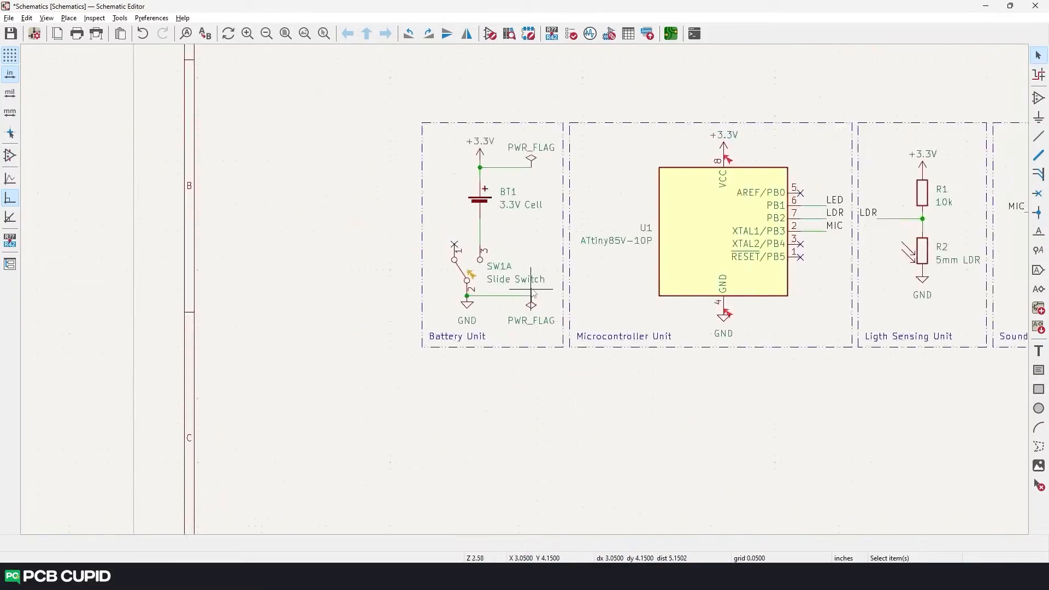
# Step: Rerun the electrical rules check and show the warnings in the violation list
pyautogui.scroll(3, 516, 312)
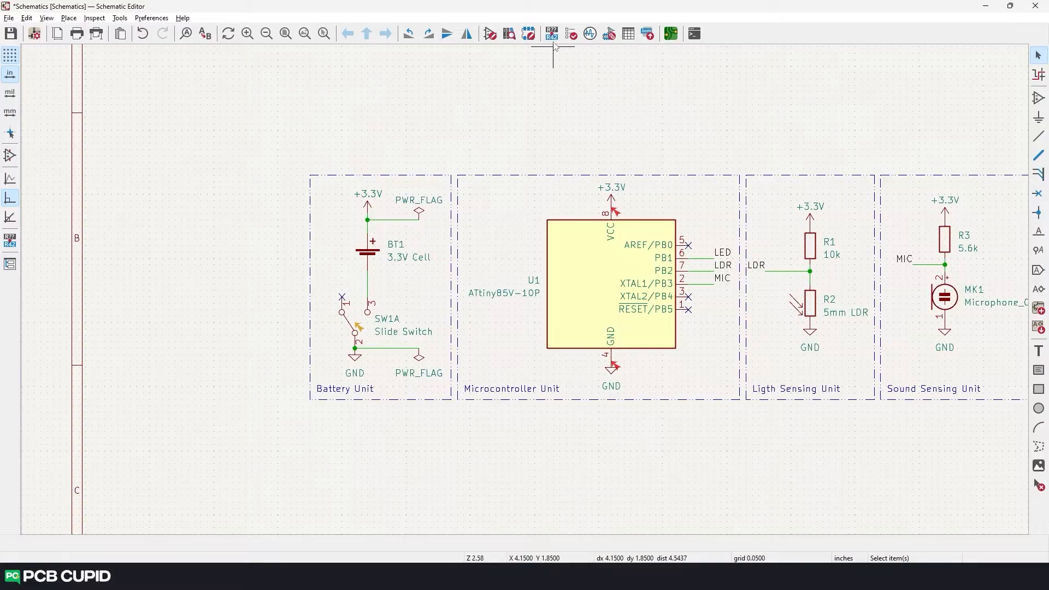
pyautogui.click(571, 34)
pyautogui.click(659, 347)
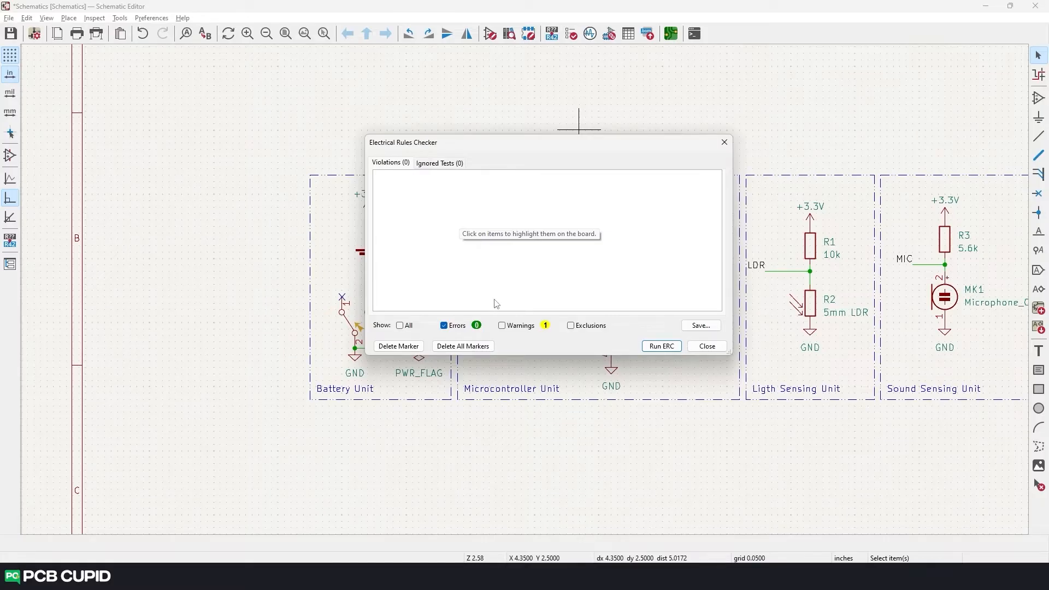
pyautogui.click(502, 325)
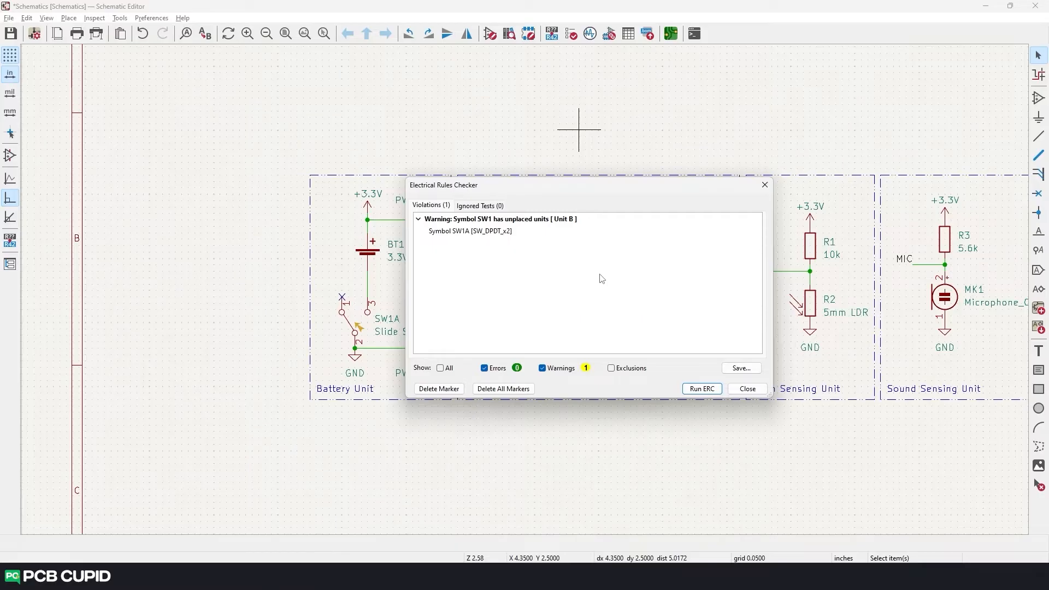
pyautogui.click(765, 185)
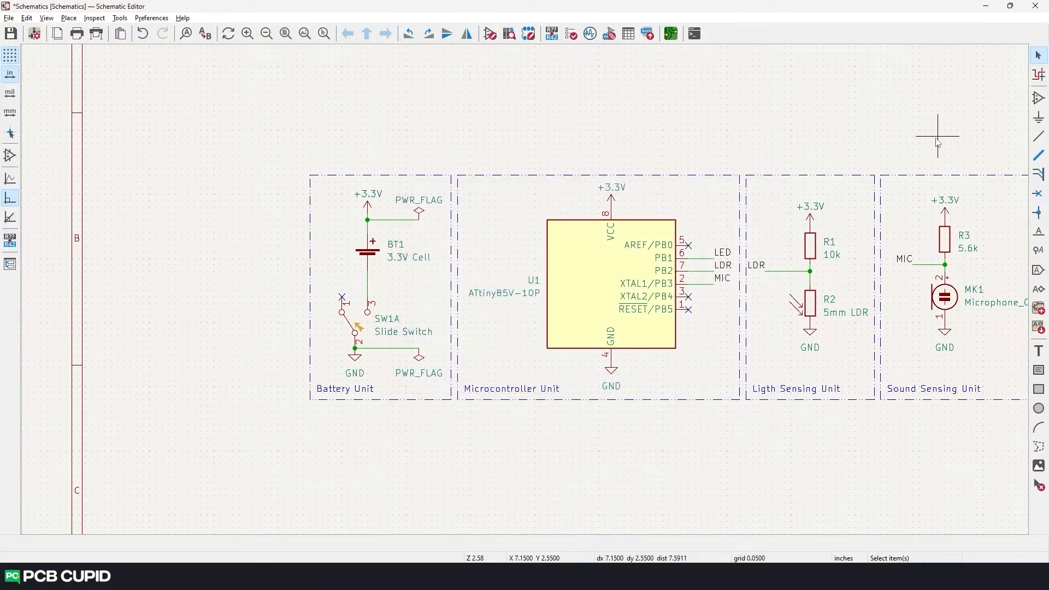
# Step: Search the symbol library for "sw" and examine Unit A and Unit B of the SW_DPDT_x2 switch
pyautogui.click(1038, 99)
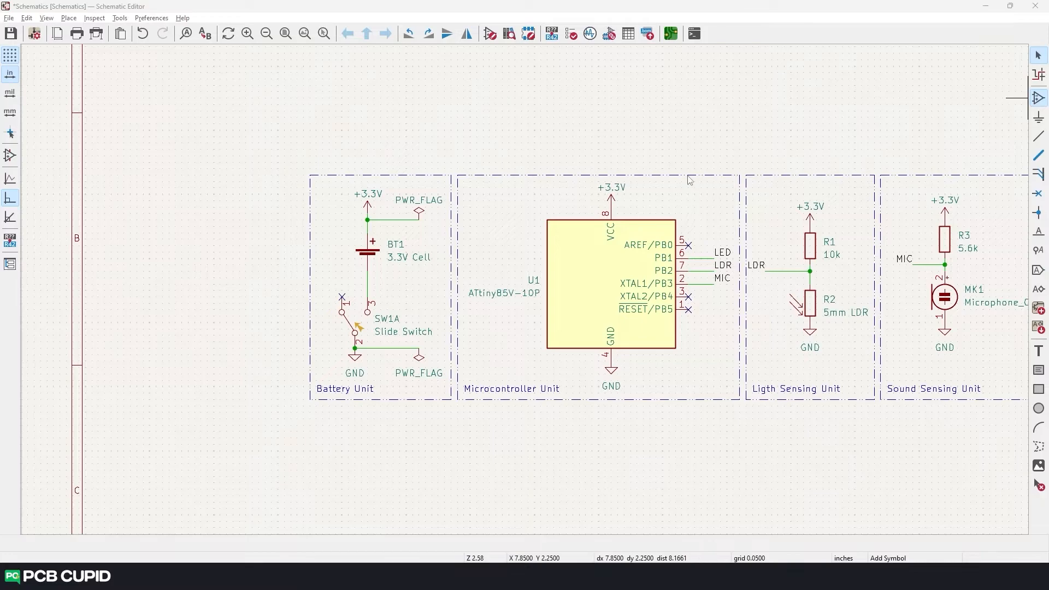
pyautogui.write('sw')
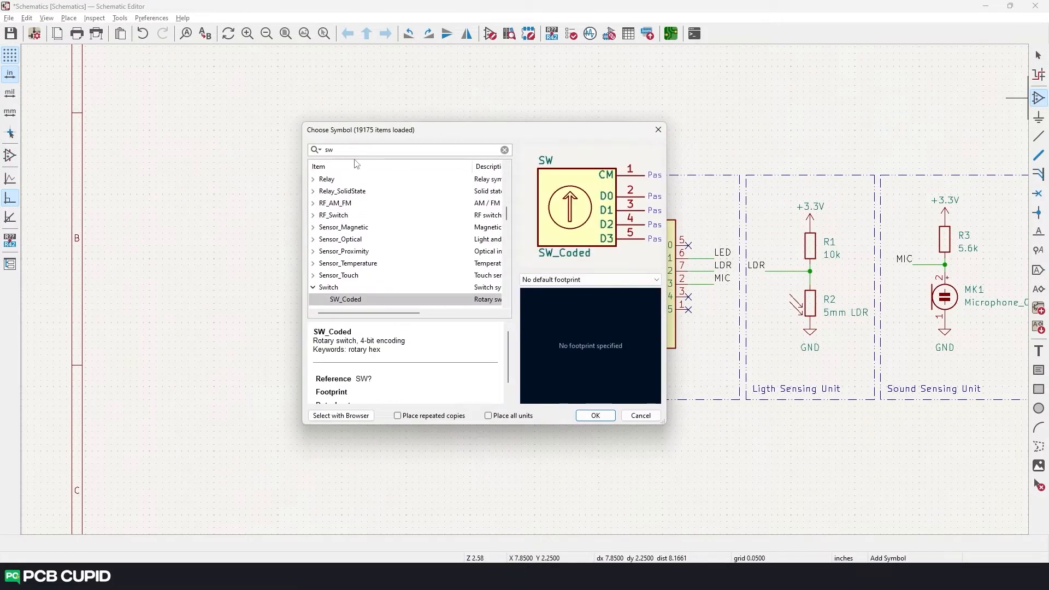
pyautogui.scroll(-5, 411, 205)
pyautogui.scroll(-3, 413, 204)
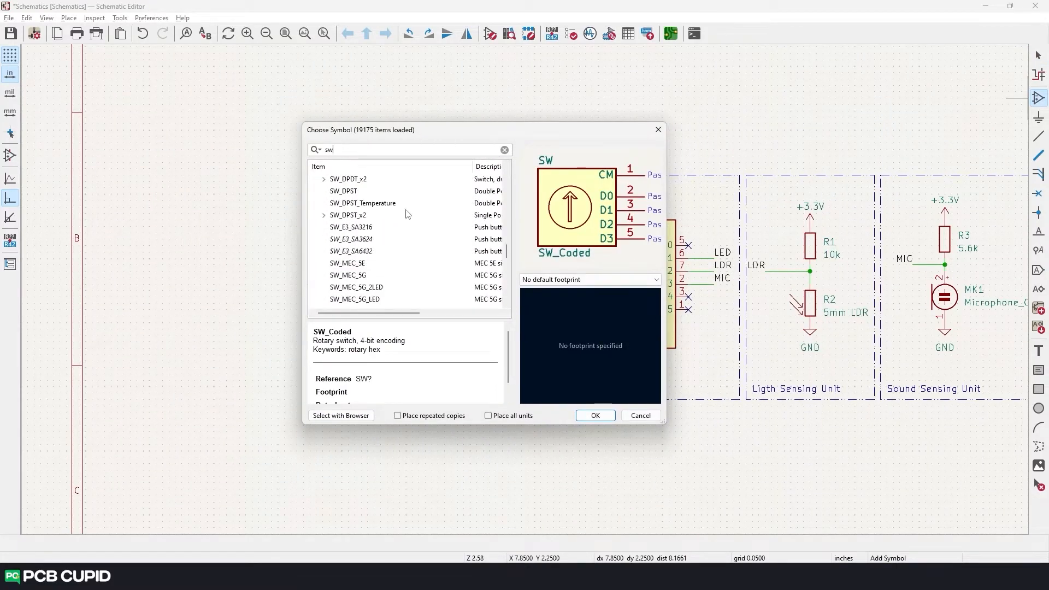
pyautogui.click(356, 215)
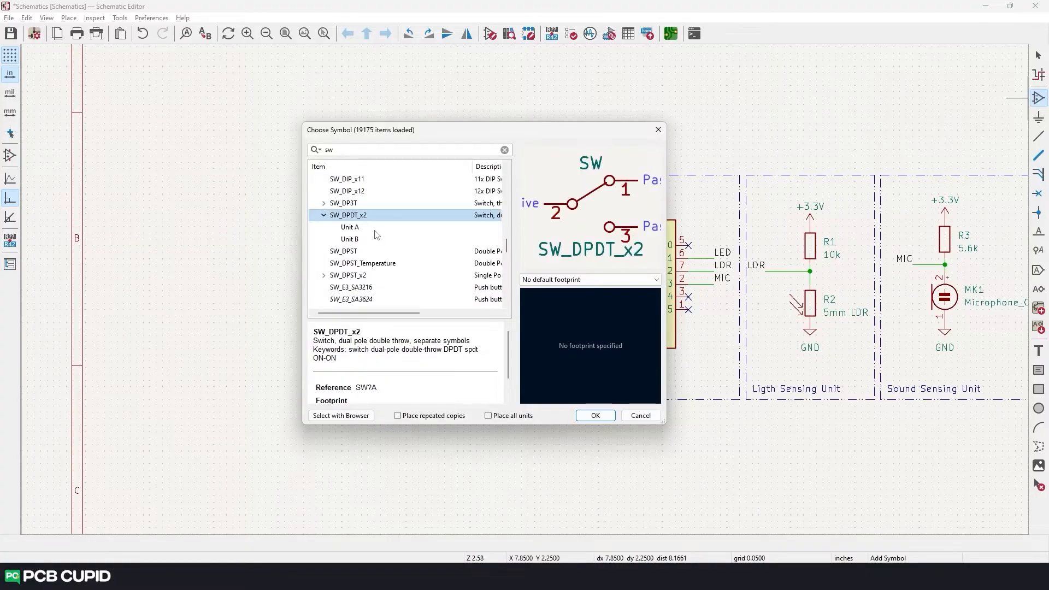
pyautogui.click(365, 228)
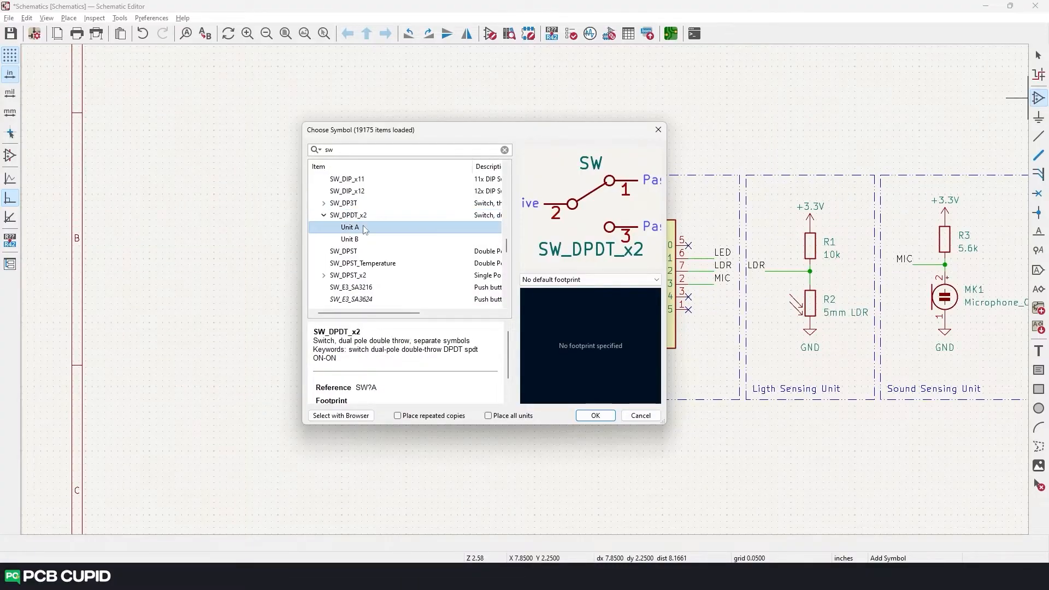
pyautogui.click(365, 239)
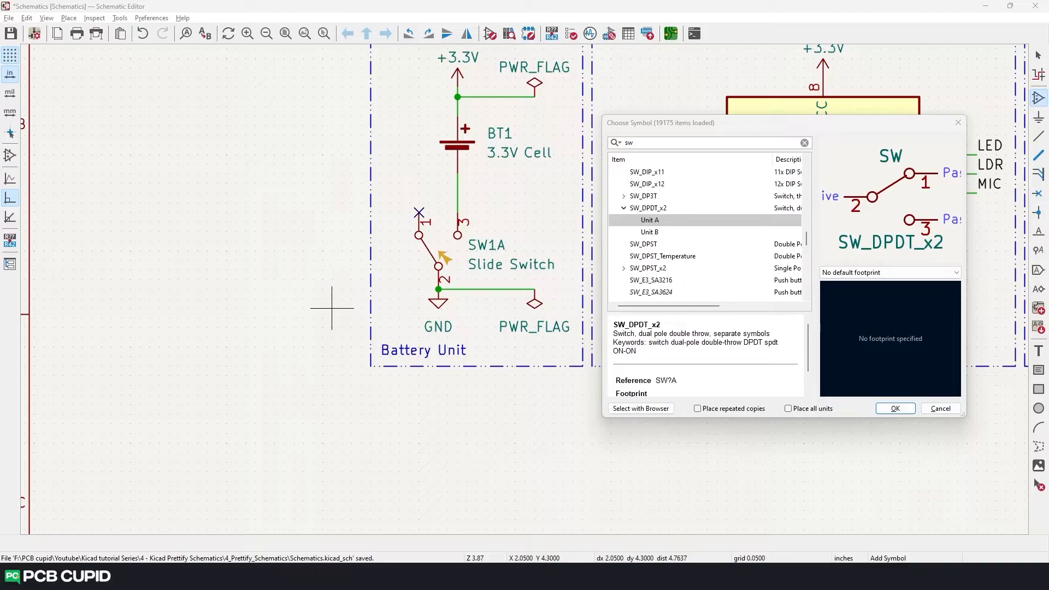
# Step: Search for "spdt" and replace the slide switch SW1A in the Battery Unit with a single-unit SW_SPDT symbol, deleting the old switch
pyautogui.click(647, 143)
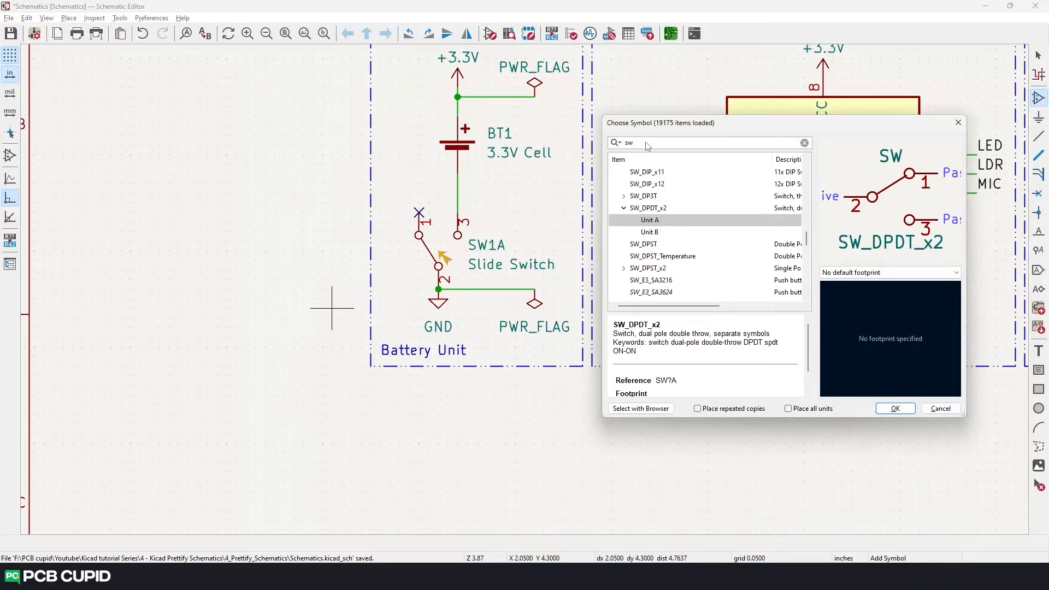
pyautogui.write('pdt')
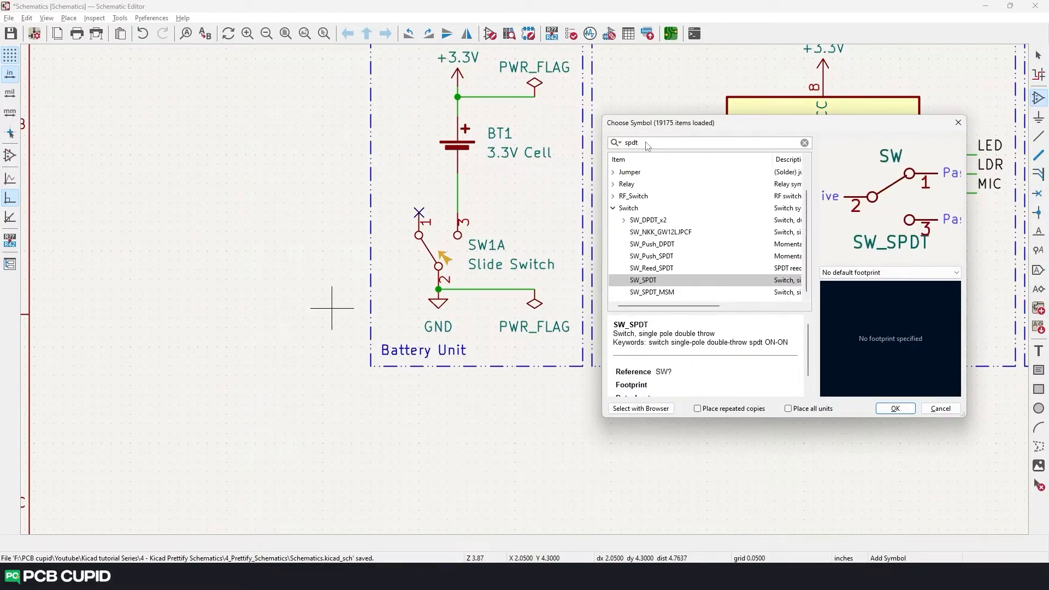
pyautogui.doubleClick(653, 280)
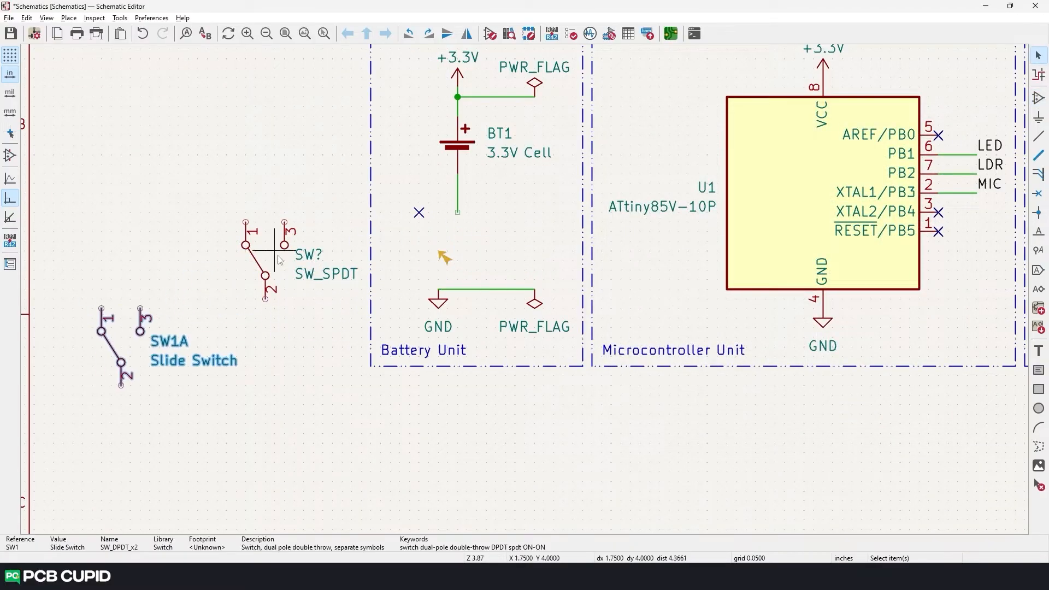
pyautogui.moveTo(265, 415); pyautogui.dragTo(100, 329)
pyautogui.press('Delete')
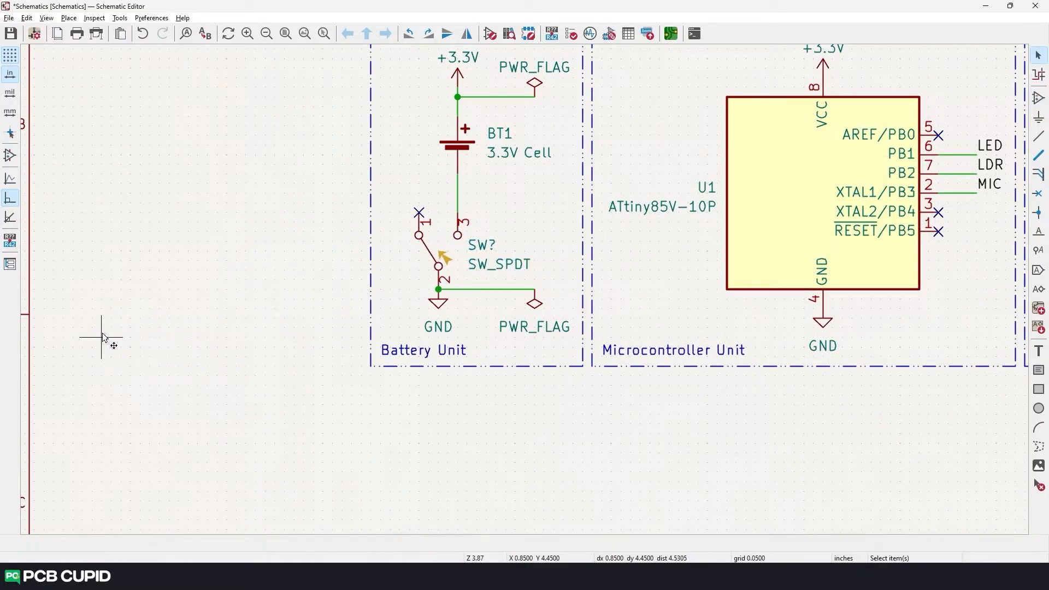
# Step: Open the electrical rules checker to review the listed violation after the switch replacement, and close it
pyautogui.click(571, 34)
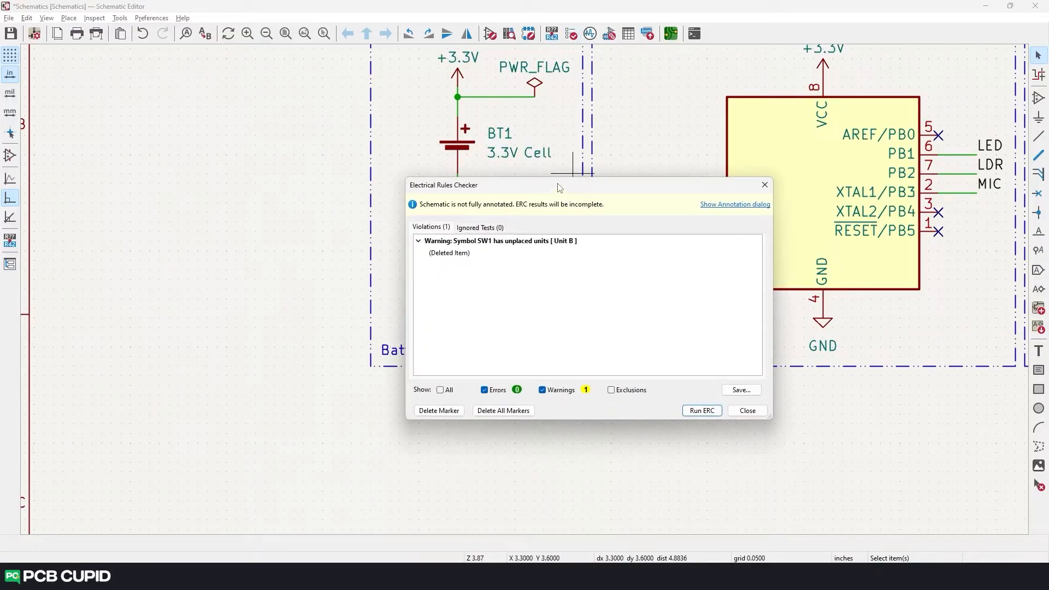
pyautogui.moveTo(560, 188); pyautogui.dragTo(431, 144)
pyautogui.click(635, 143)
pyautogui.moveTo(562, 146); pyautogui.dragTo(450, 222, button='middle')
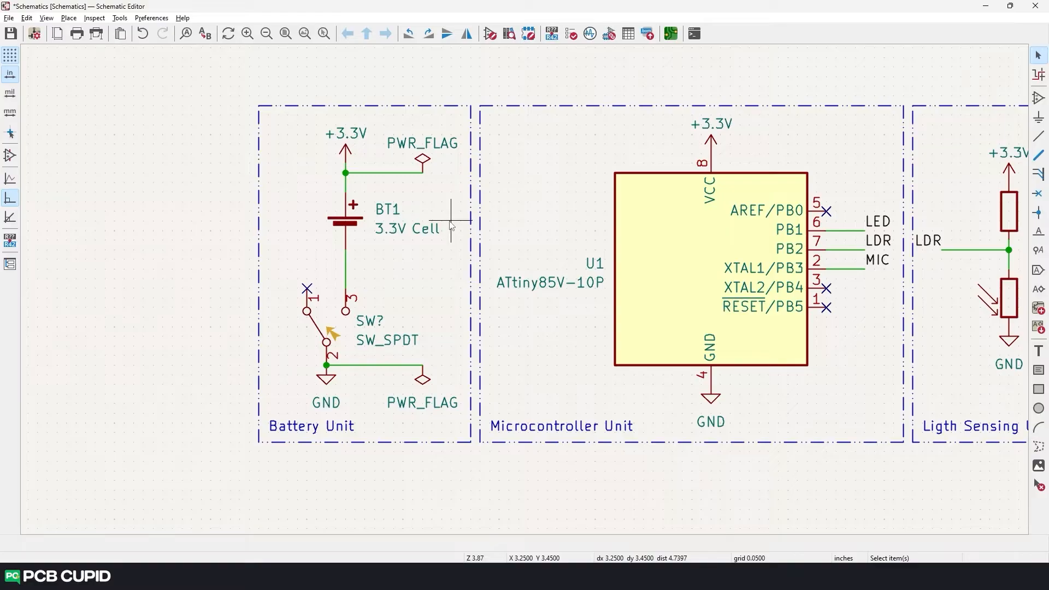
# Step: Annotate the entire schematic with existing annotations reset and symbols sorted by X position
pyautogui.click(555, 40)
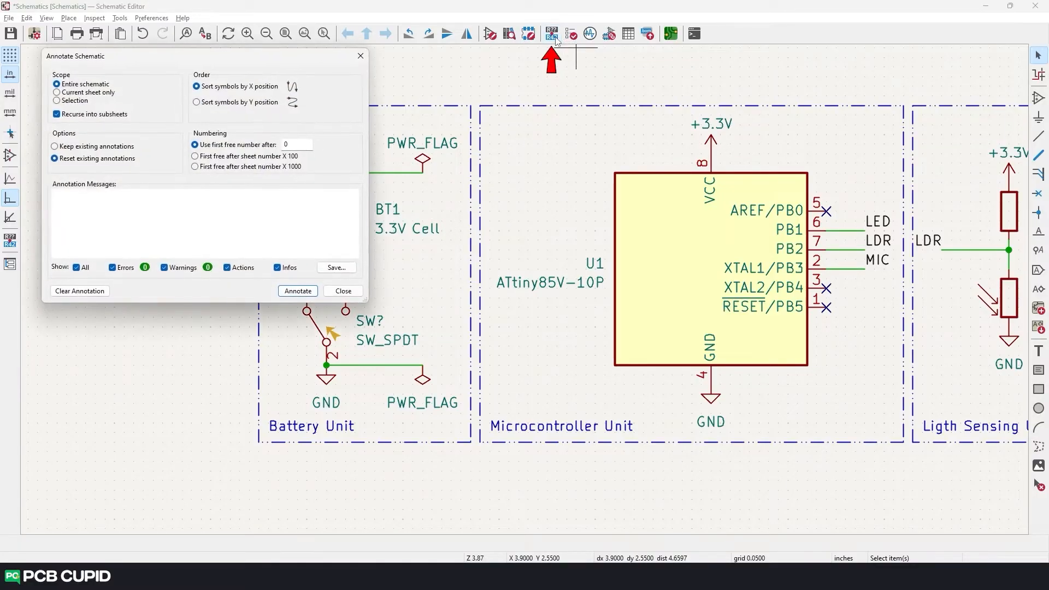
pyautogui.click(298, 291)
pyautogui.click(346, 293)
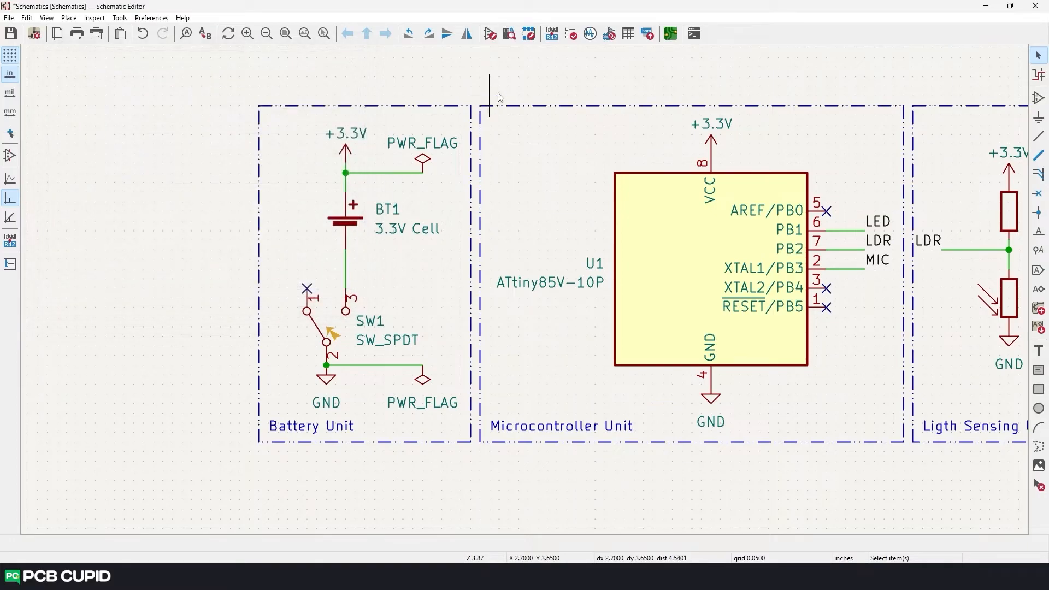
# Step: Rerun the electrical rules check on the annotated schematic, close the checker and look over the circuit blocks
pyautogui.click(571, 40)
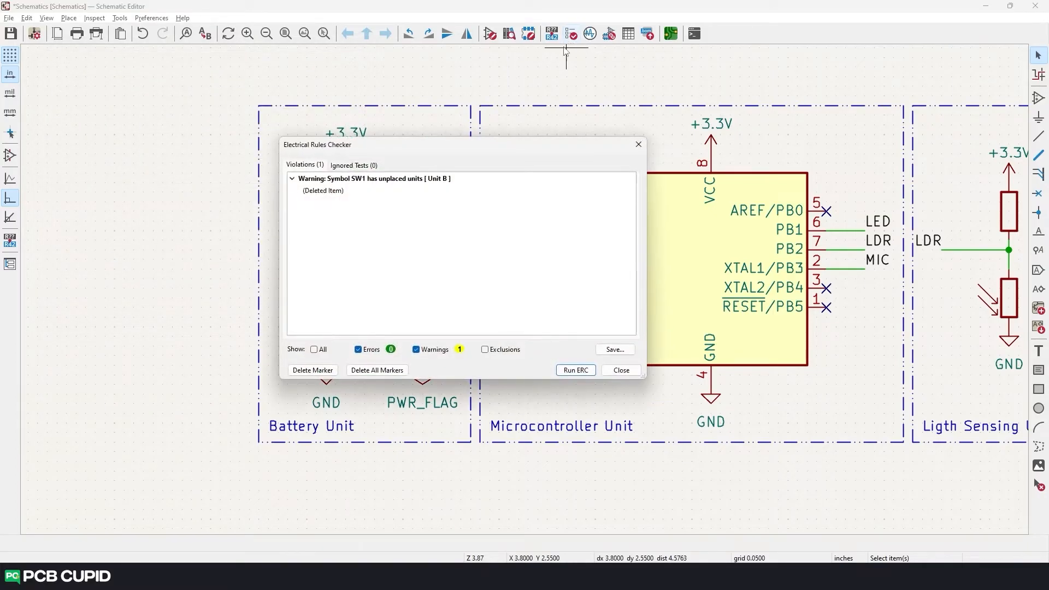
pyautogui.click(575, 370)
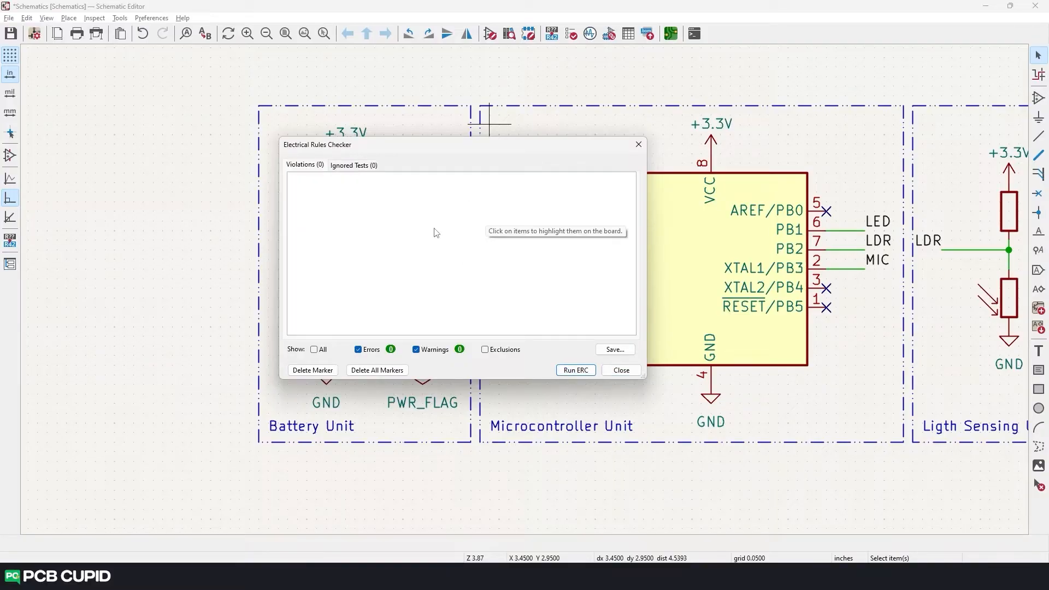
pyautogui.click(639, 144)
pyautogui.scroll(-3, 492, 290)
pyautogui.scroll(2, 534, 293)
pyautogui.moveTo(534, 293); pyautogui.dragTo(503, 307, button='middle')
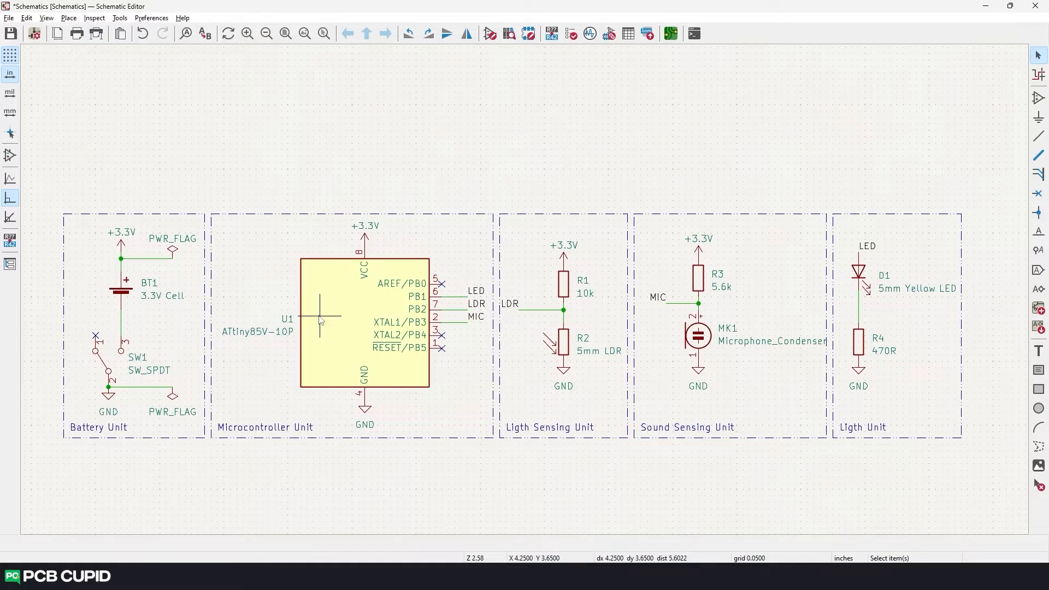
pyautogui.scroll(2, 487, 262)
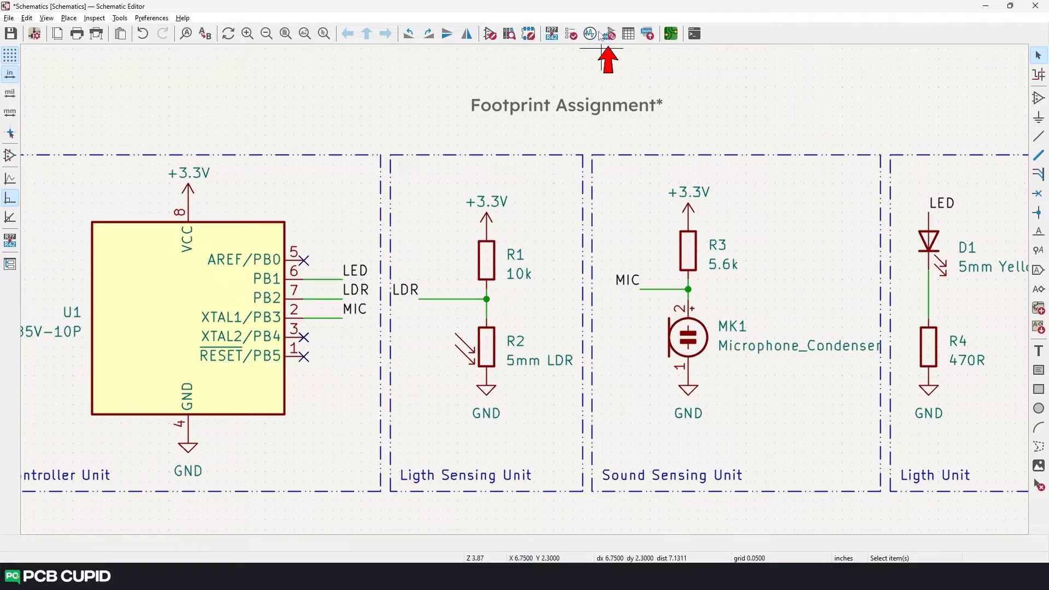
# Step: Open the footprint assignment and browse the Resistor_SMD, Capacitor_THT, Diode_THT and LED_THT footprint libraries
pyautogui.click(612, 36)
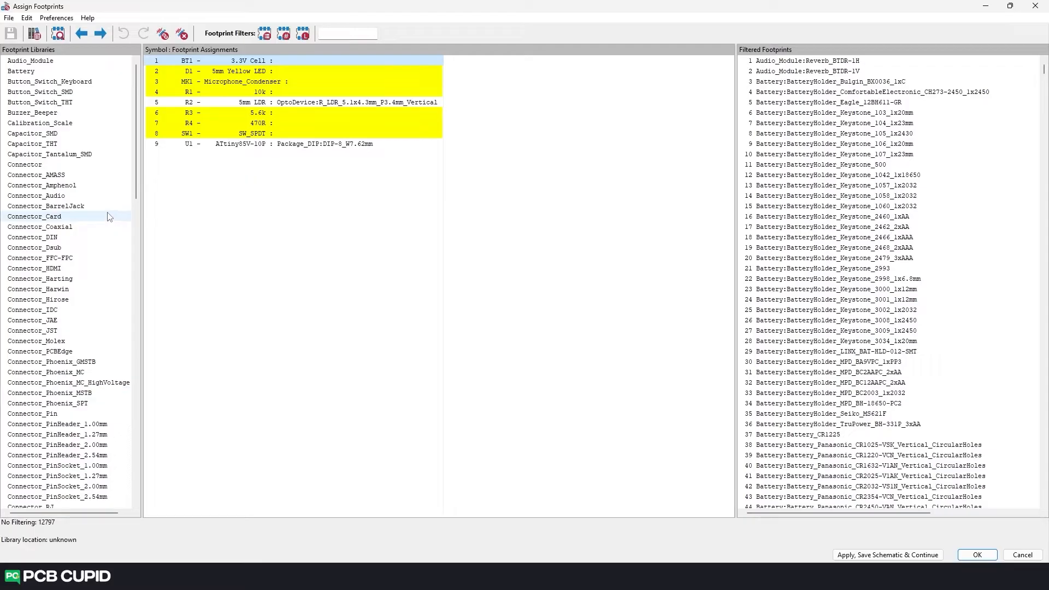
pyautogui.scroll(-6, 108, 218)
pyautogui.scroll(-20, 100, 218)
pyautogui.click(46, 319)
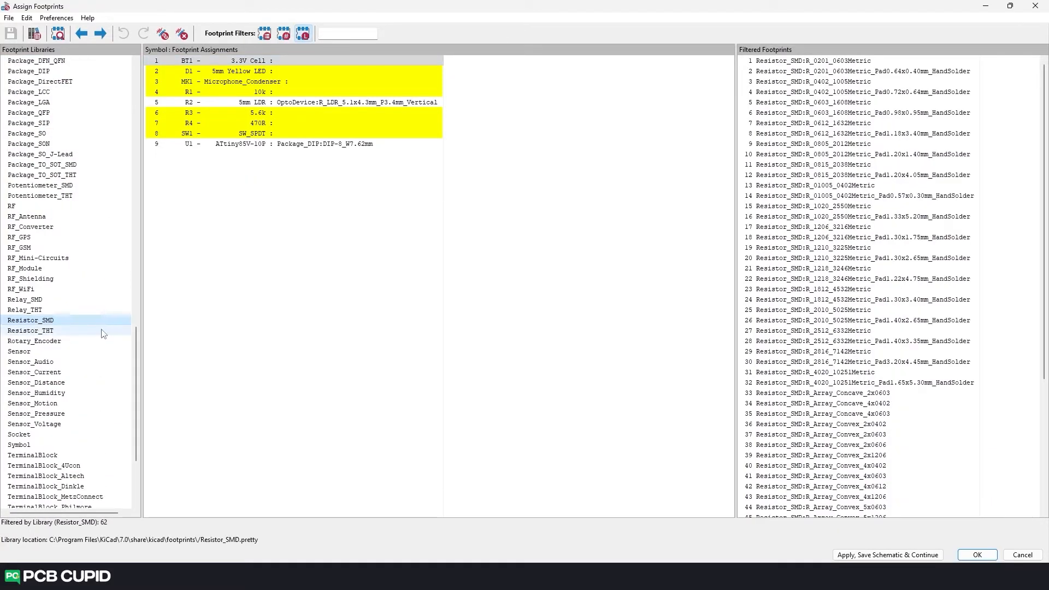
pyautogui.scroll(20, 103, 332)
pyautogui.click(46, 145)
pyautogui.scroll(-10, 52, 185)
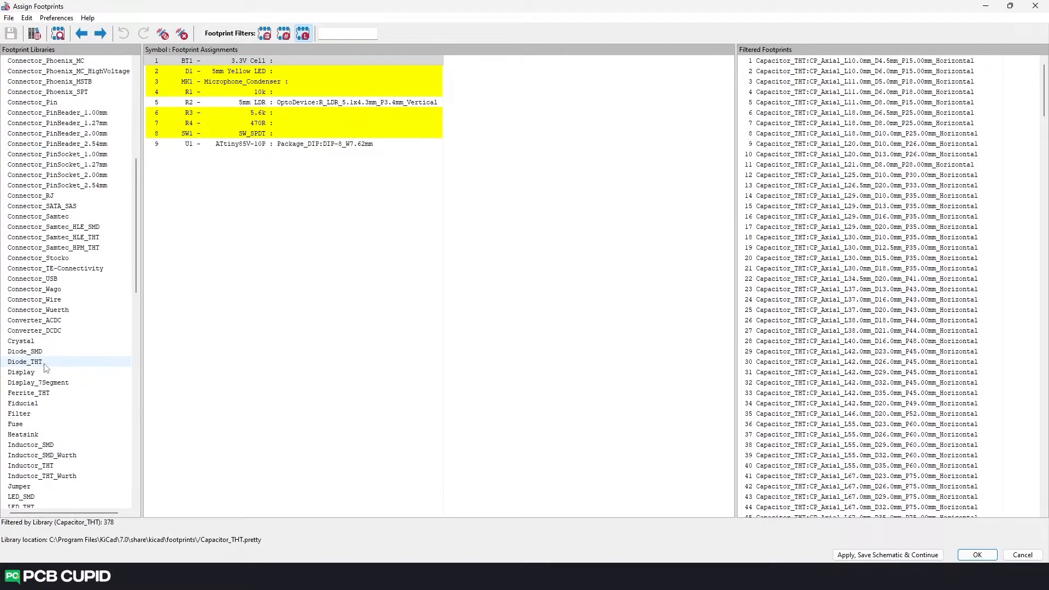
pyautogui.click(44, 363)
pyautogui.scroll(-3, 33, 408)
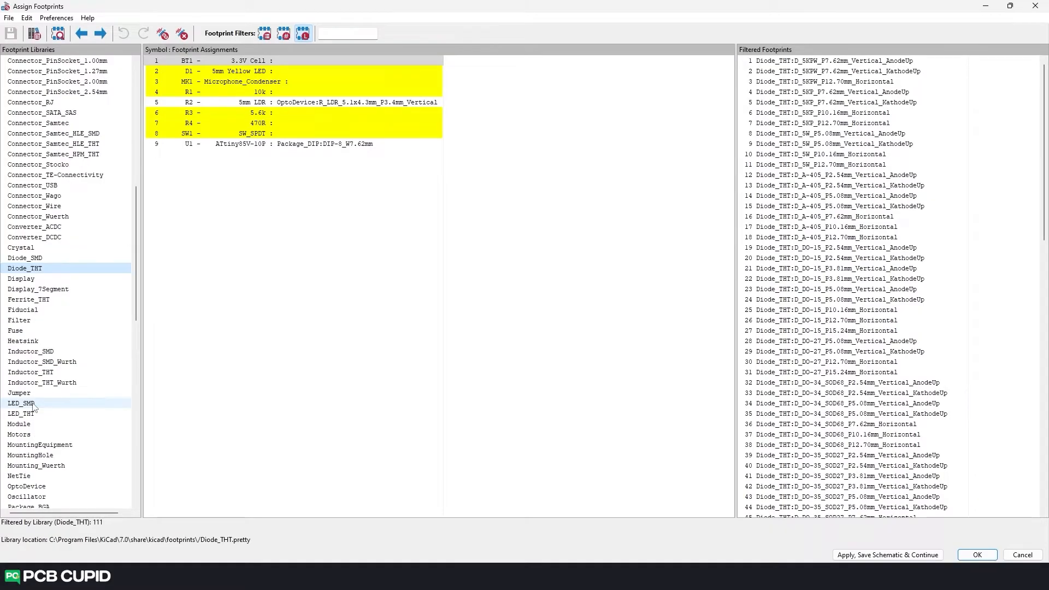
pyautogui.click(32, 414)
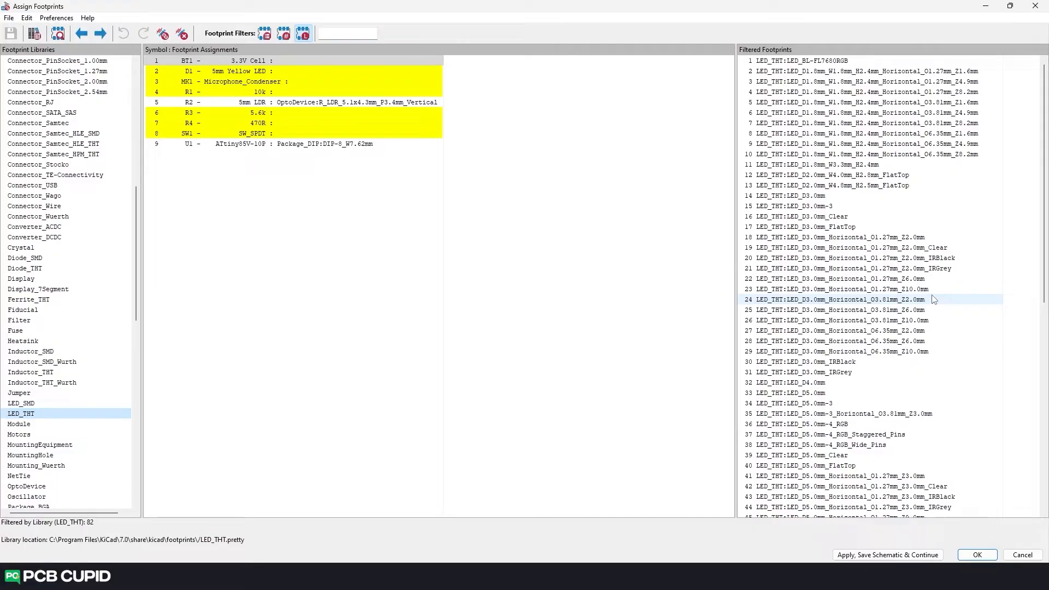
# Step: View the footprint LED_D3.0mm_Horizontal_O1.27mm_Z2.0mm_IRGrey from the LED_THT library and inspect its pads and outline
pyautogui.click(842, 270)
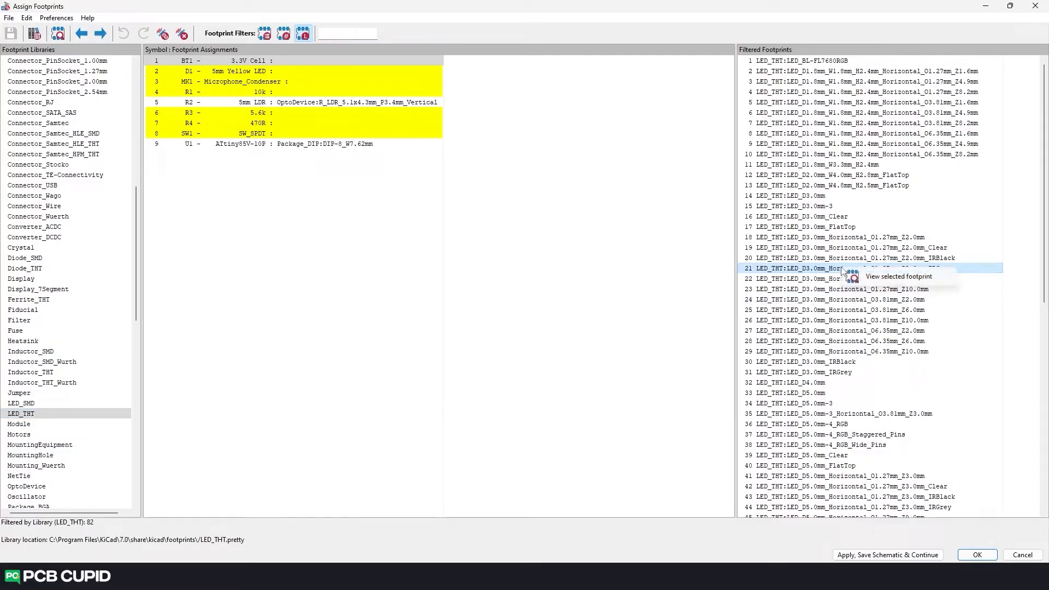
pyautogui.click(896, 277)
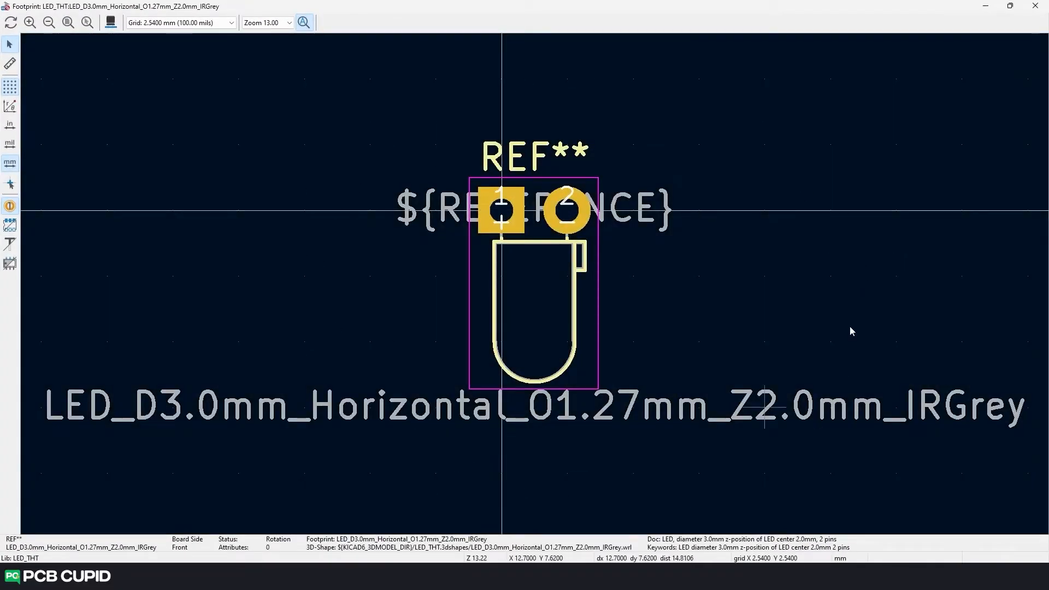
pyautogui.scroll(-3, 508, 258)
pyautogui.scroll(3, 512, 256)
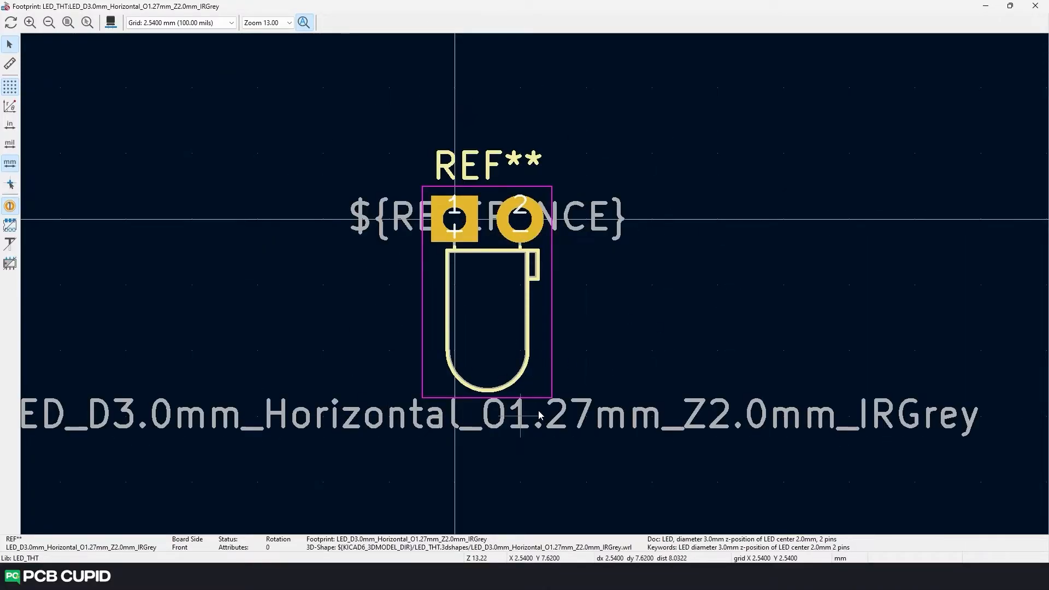
pyautogui.scroll(-3, 484, 291)
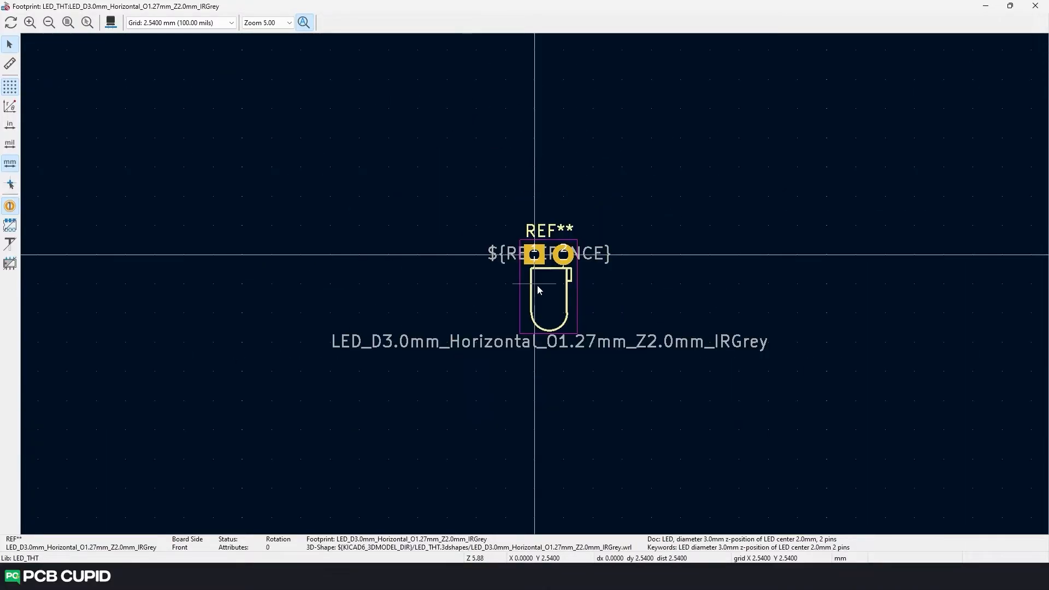
pyautogui.scroll(2, 537, 283)
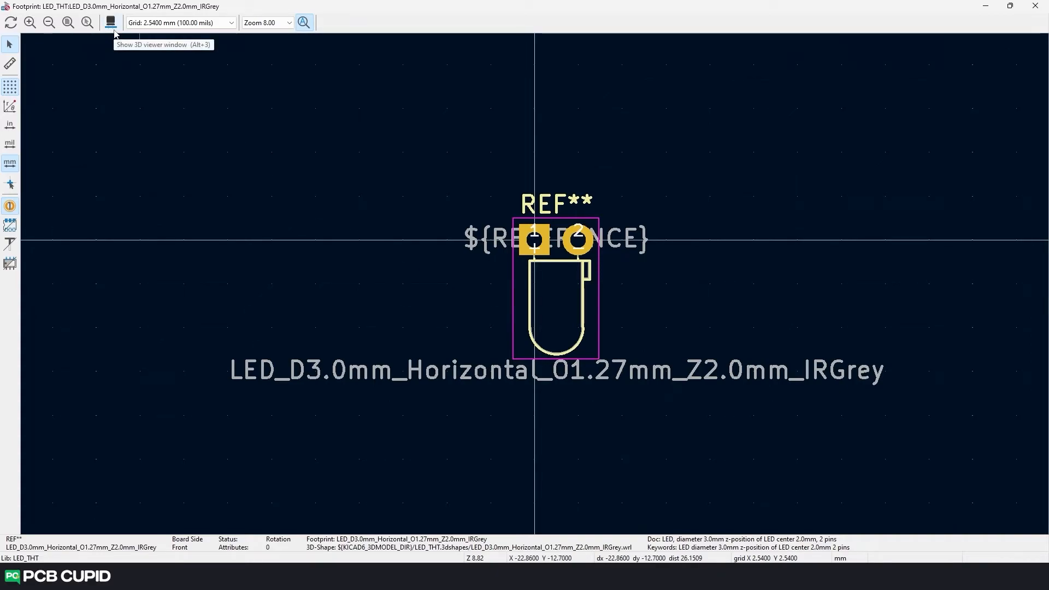
# Step: Inspect the horizontal 3 mm LED footprint in the 3D viewer from several angles, and close both viewers
pyautogui.hotkey('alt', '3')
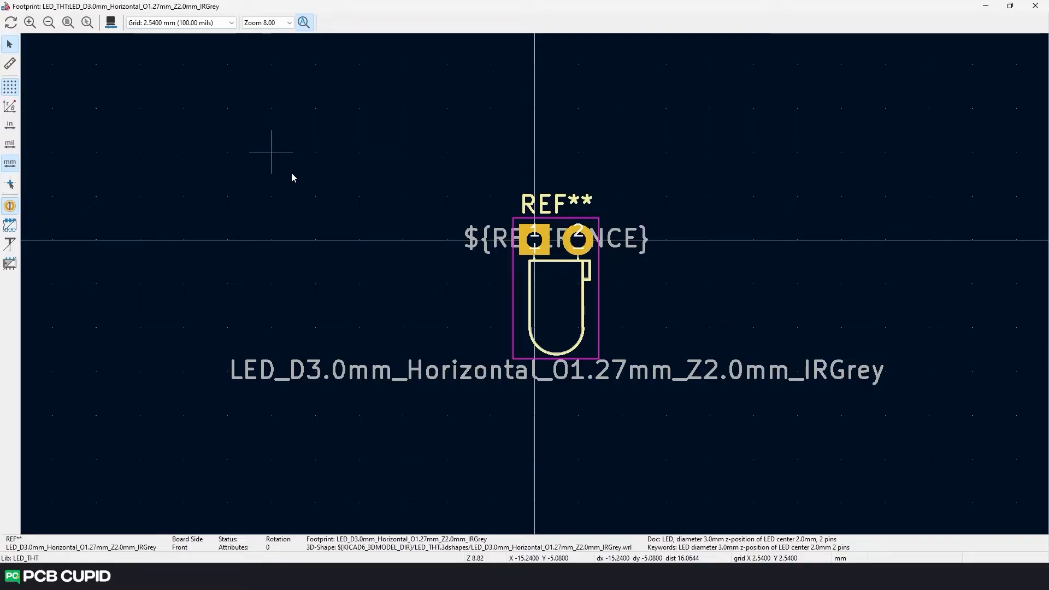
pyautogui.scroll(3, 601, 298)
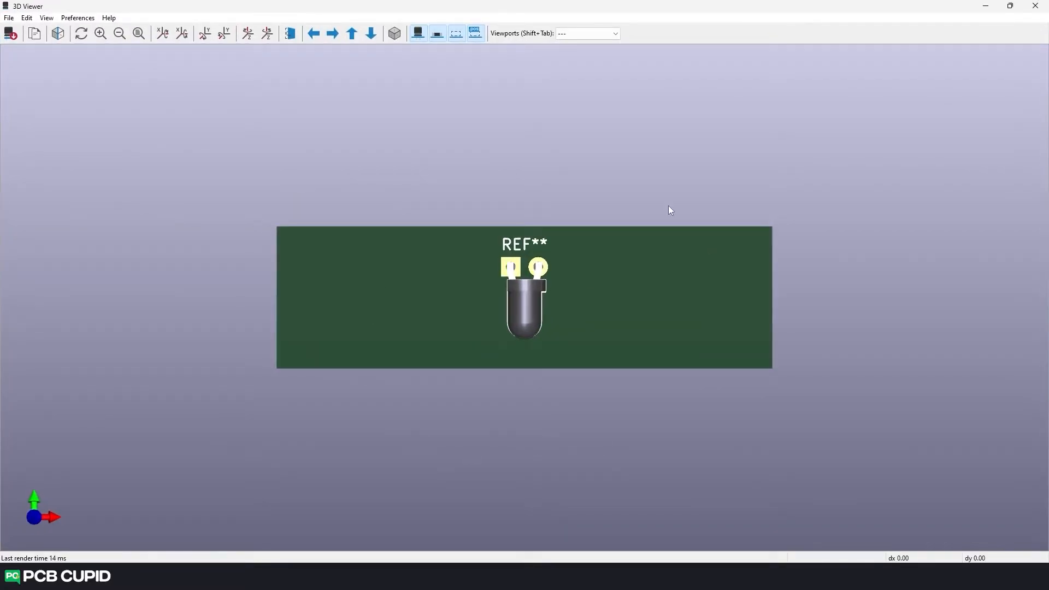
pyautogui.moveTo(441, 408); pyautogui.dragTo(176, 341)
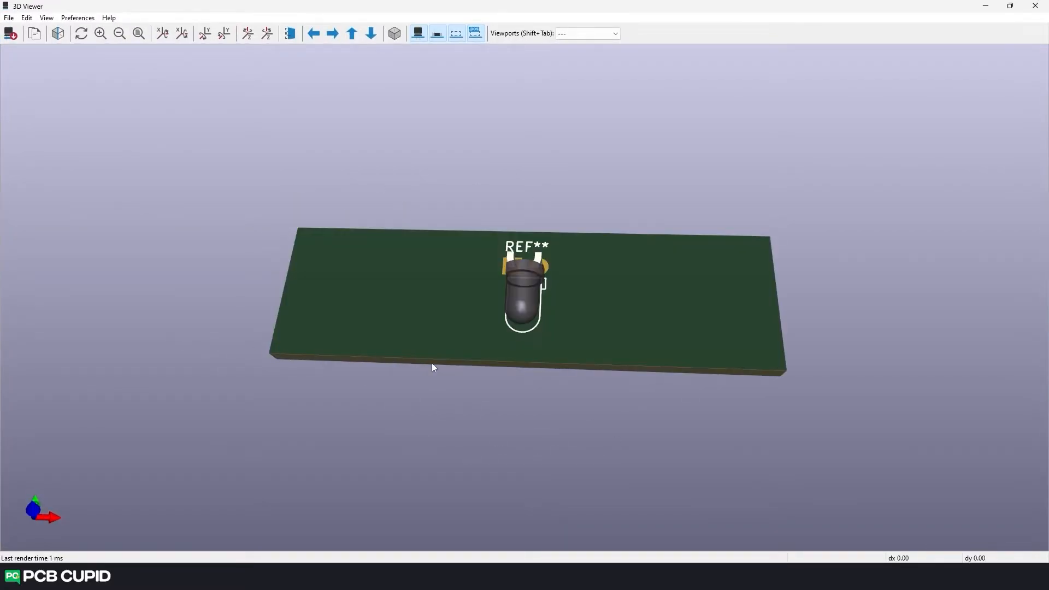
pyautogui.moveTo(510, 356); pyautogui.dragTo(850, 159)
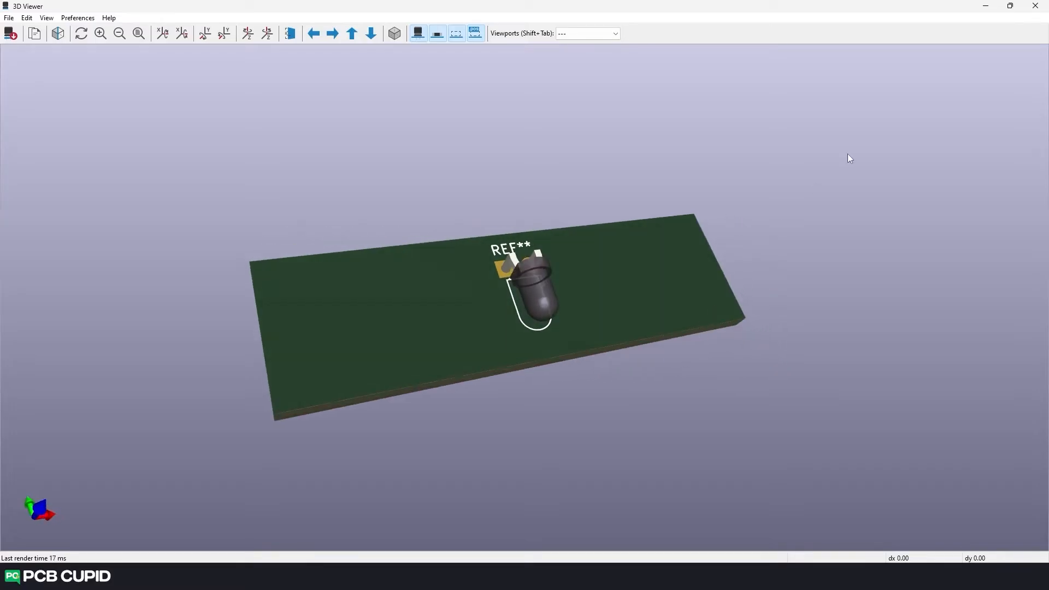
pyautogui.click(1030, 11)
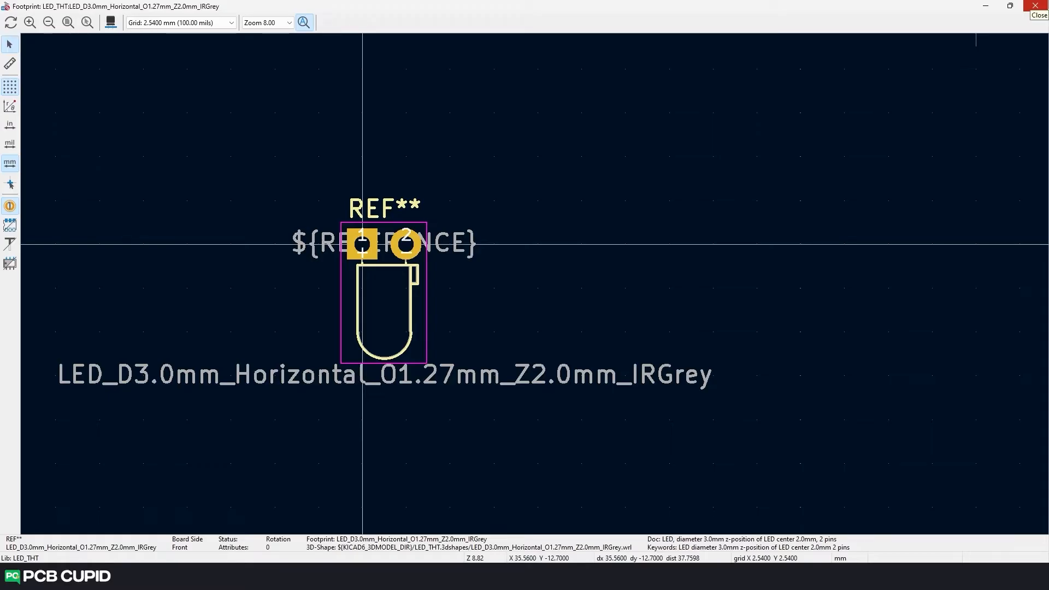
pyautogui.click(1036, 6)
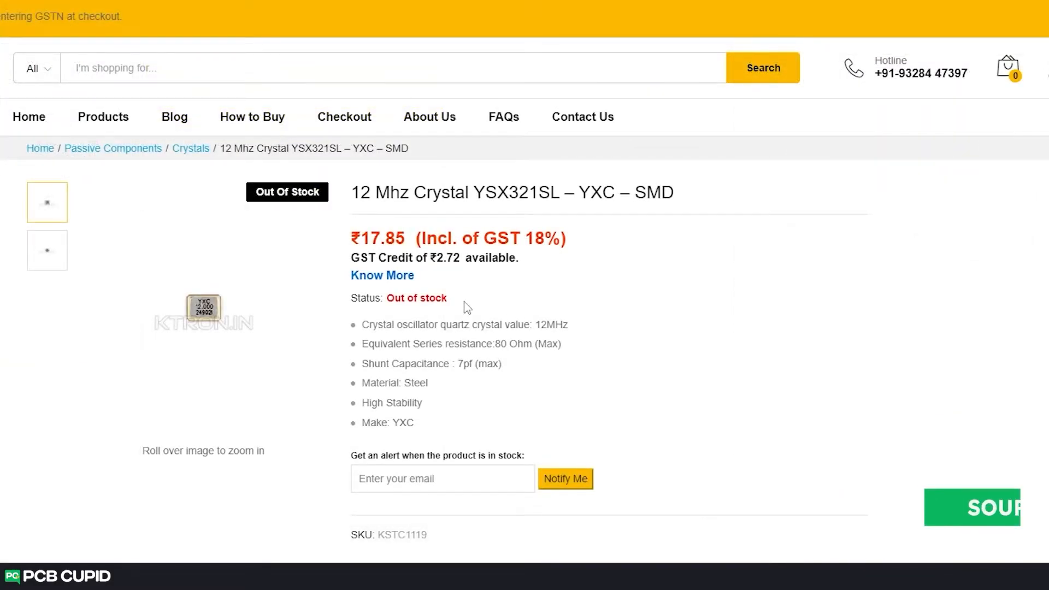
# Step: Switch to the web shop page of the 12 Mhz Crystal YSX321SL and highlight its stock status
pyautogui.moveTo(447, 299); pyautogui.dragTo(381, 301)
pyautogui.click(387, 307)
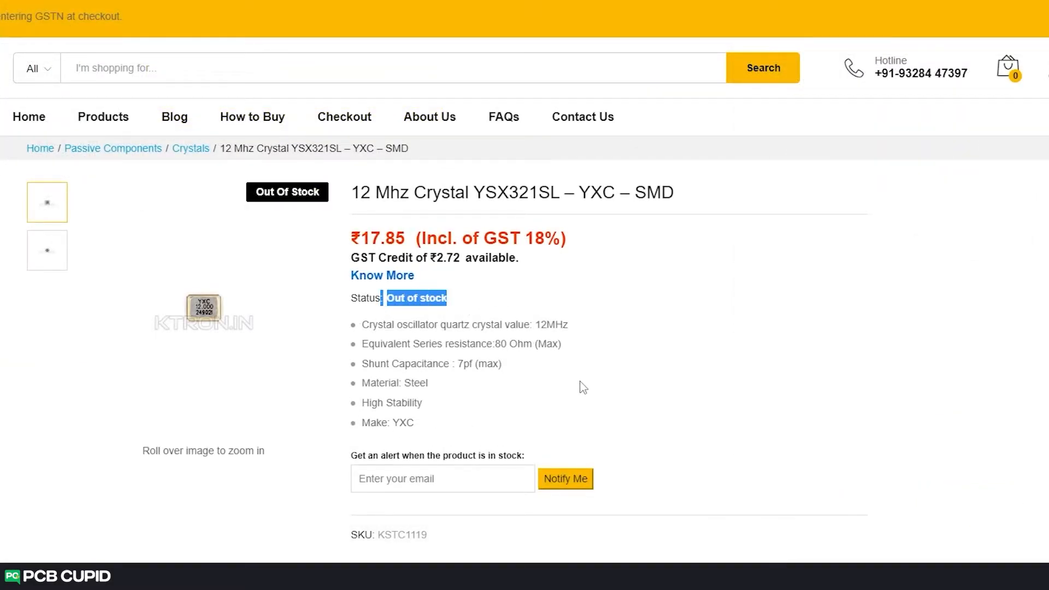
# Step: Switch to the Mouser Electronics site, open the onsemi NTH4L022N120M3S MOSFET product list and highlight the first part's expected delivery date
pyautogui.click(602, 343)
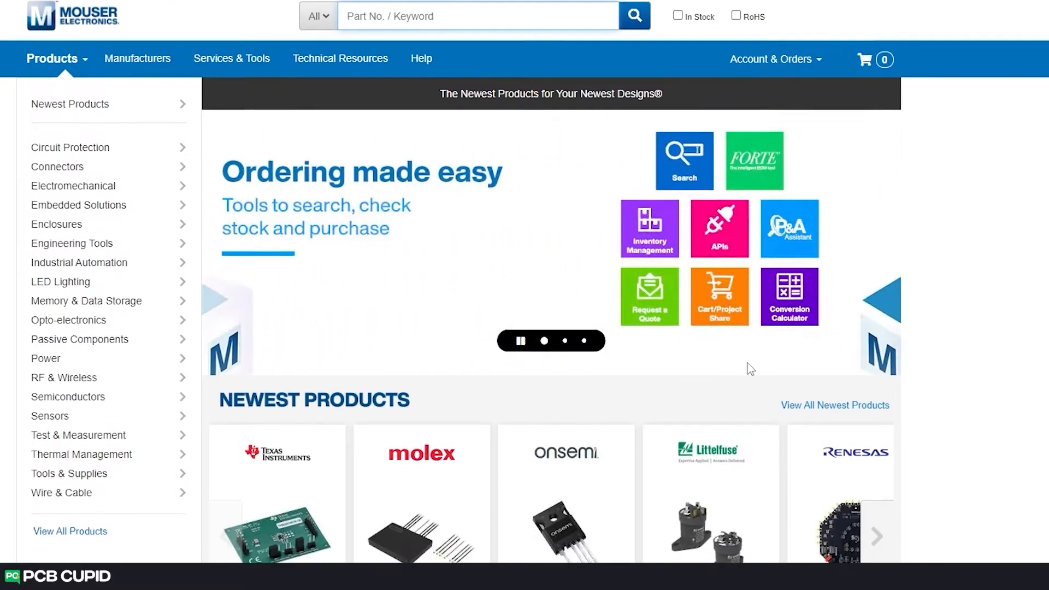
pyautogui.scroll(-4, 750, 369)
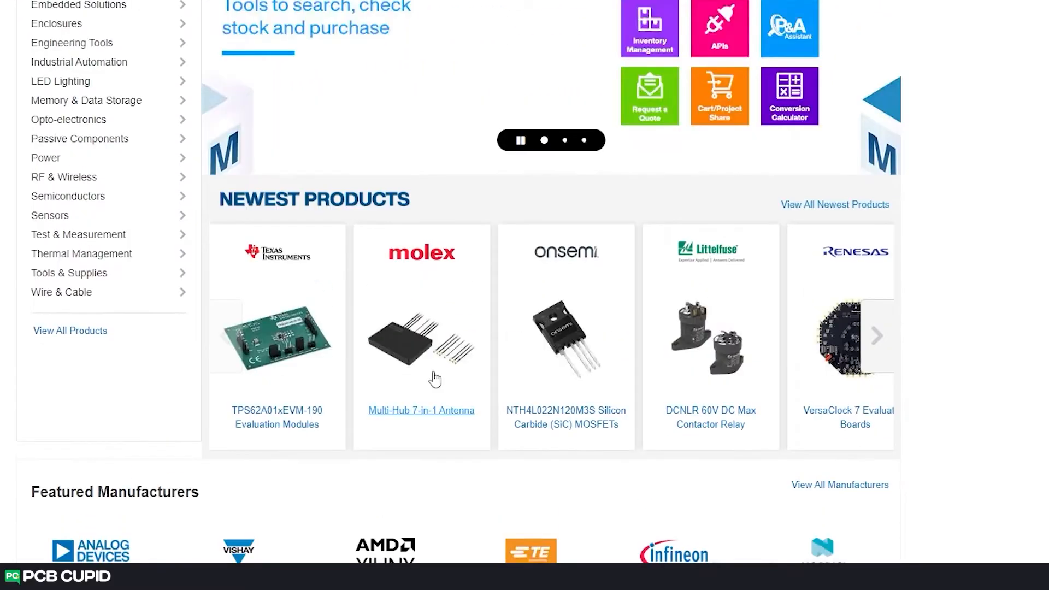
pyautogui.click(541, 362)
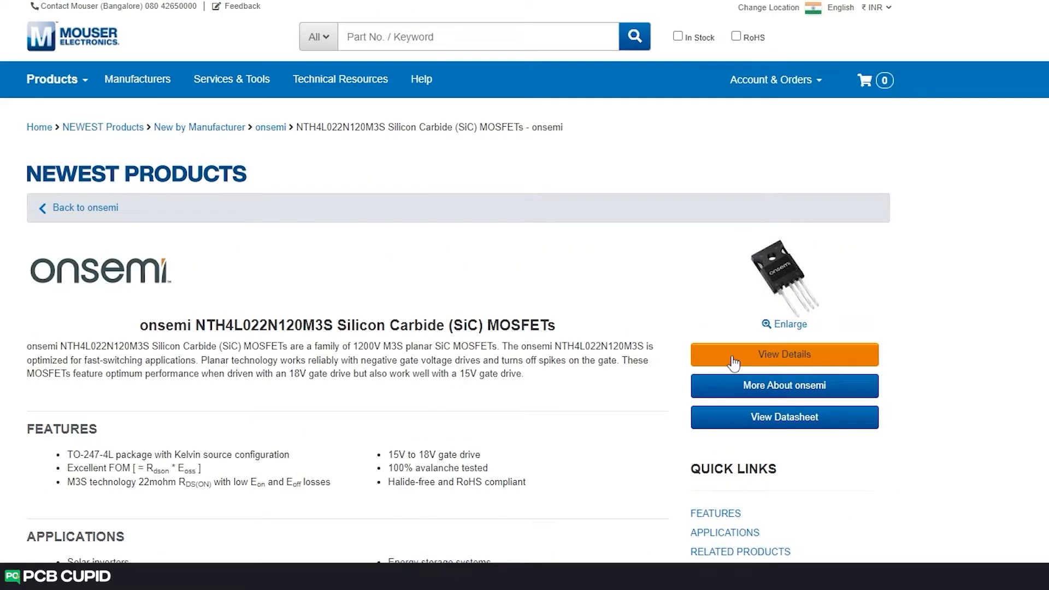
pyautogui.click(734, 356)
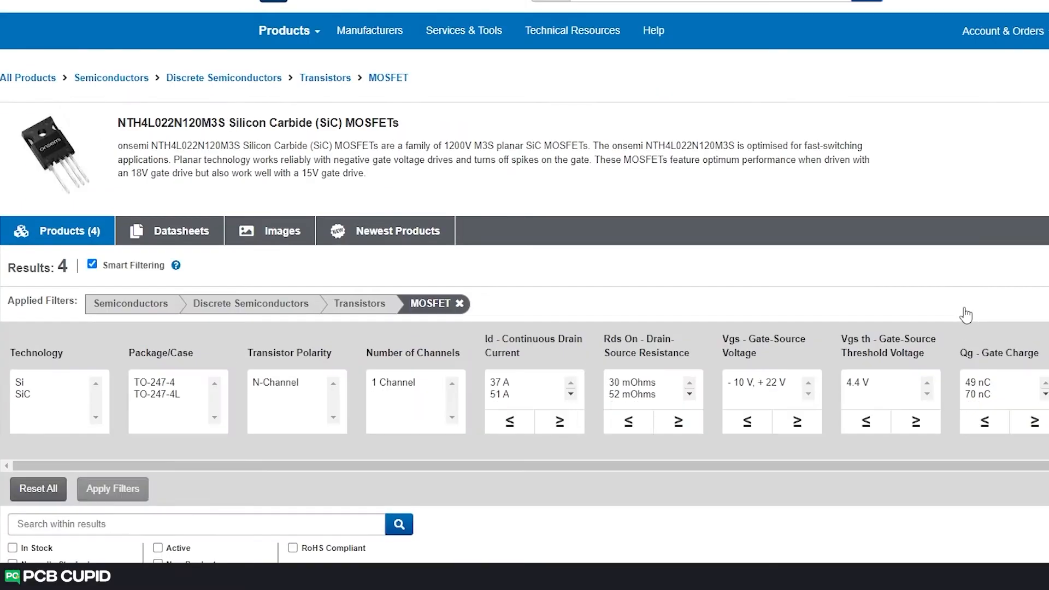
pyautogui.scroll(-8, 968, 317)
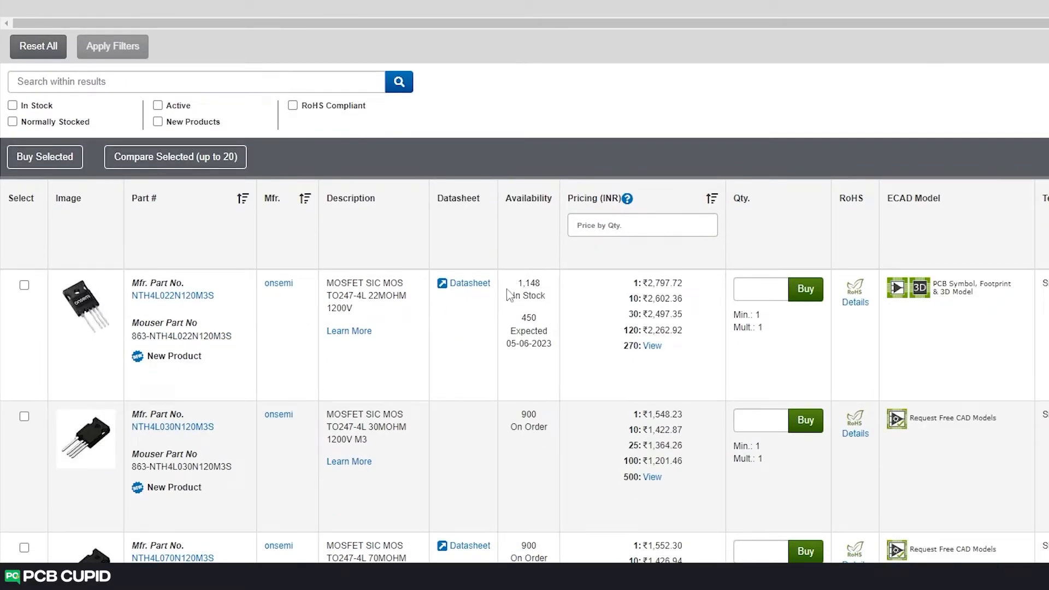
pyautogui.moveTo(504, 346); pyautogui.dragTo(559, 347)
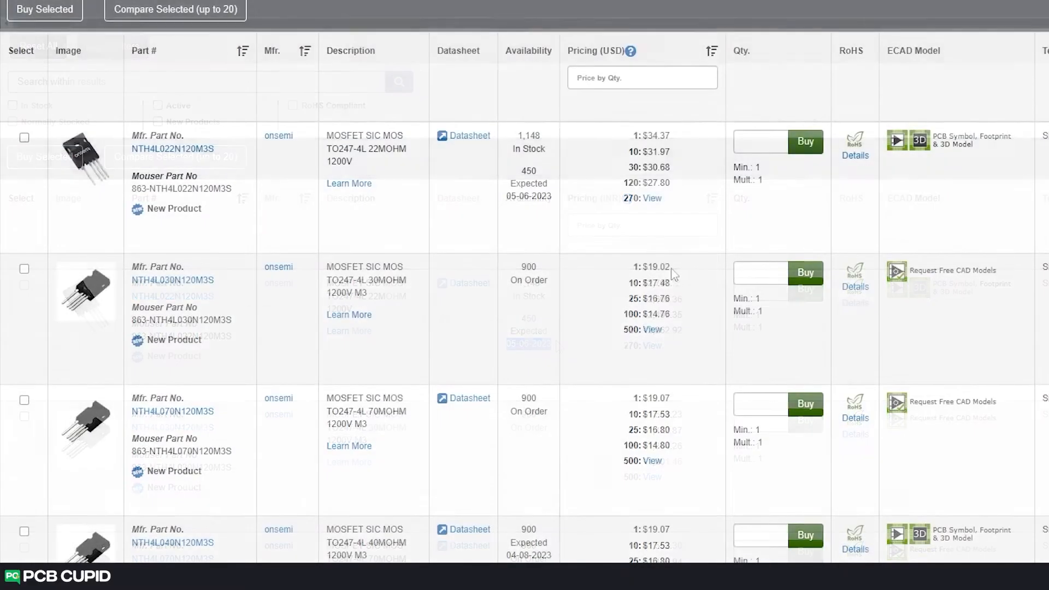
# Step: Highlight the NTH4L030N120M3S unit prices at quantities of 1, 10 and 100 to compare bulk pricing
pyautogui.doubleClick(659, 267)
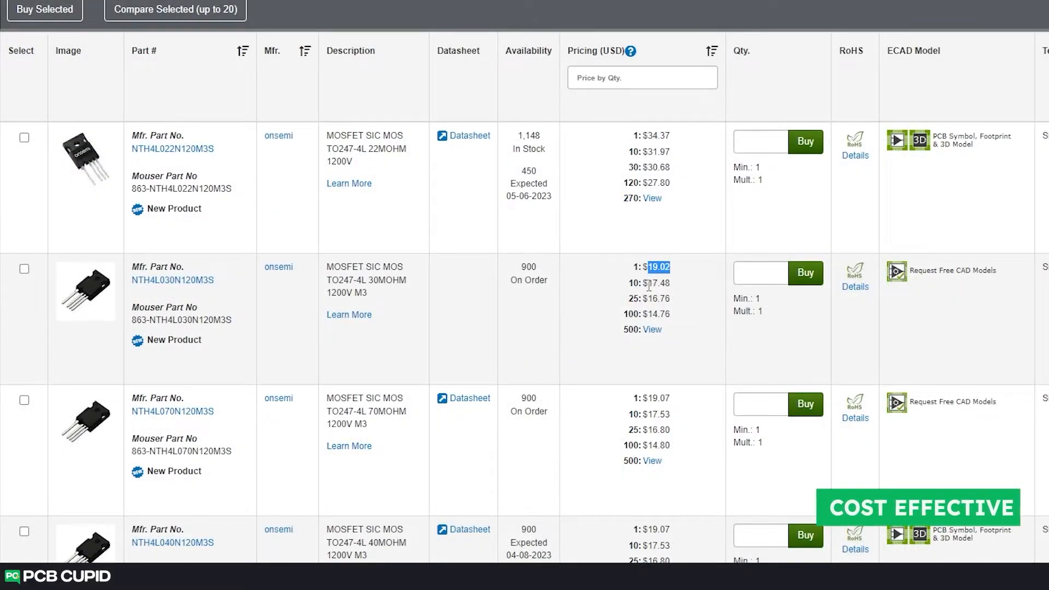
pyautogui.doubleClick(658, 283)
pyautogui.doubleClick(659, 314)
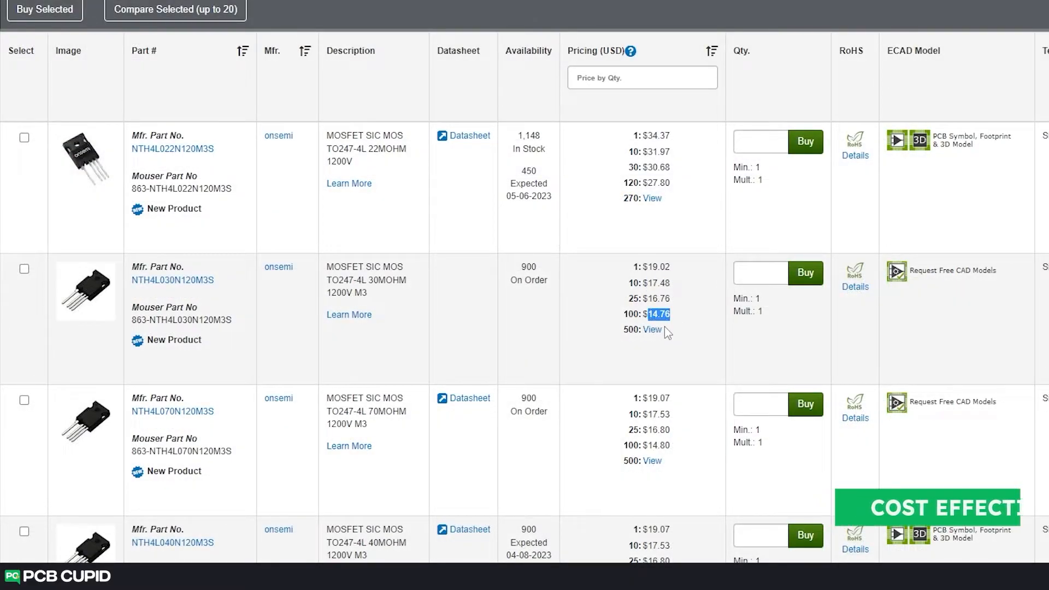
pyautogui.click(705, 395)
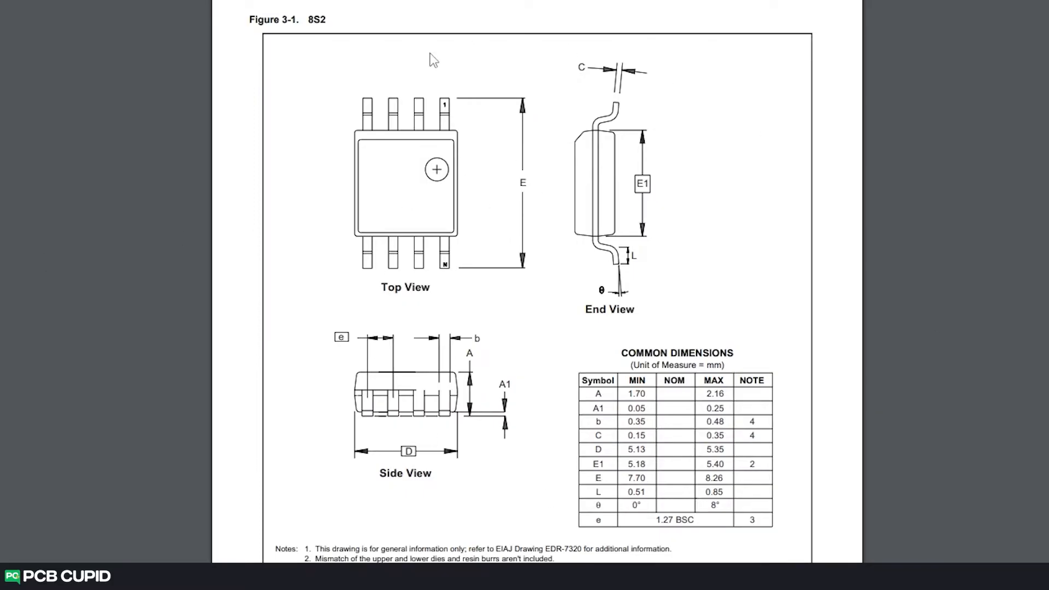
# Step: Switch to the 8S2 package datasheet drawing and examine the A and A1 minimum and maximum values in the common dimensions table
pyautogui.moveTo(627, 394); pyautogui.dragTo(721, 408)
pyautogui.click(721, 407)
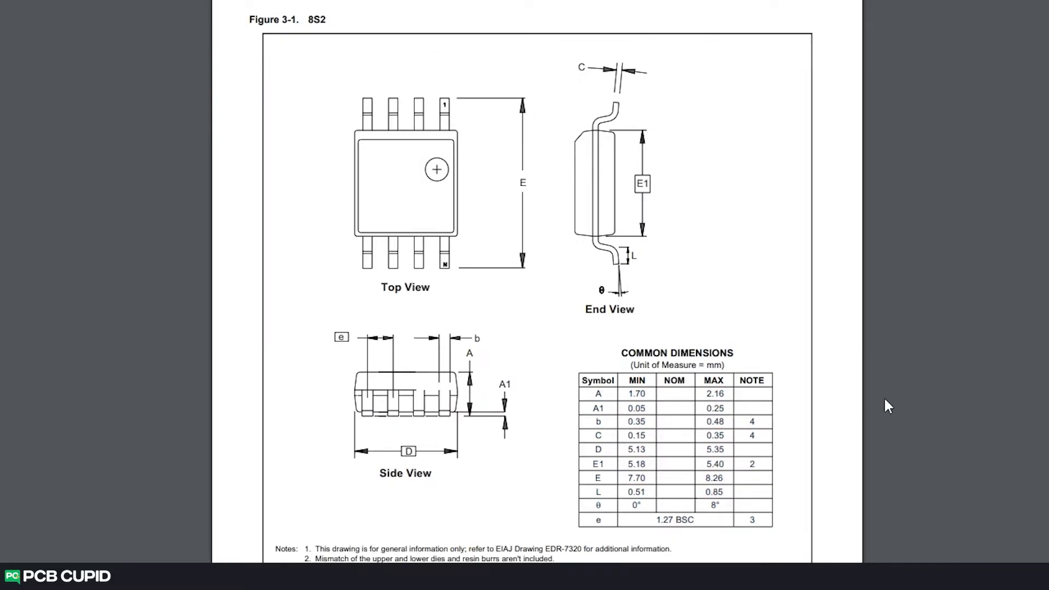
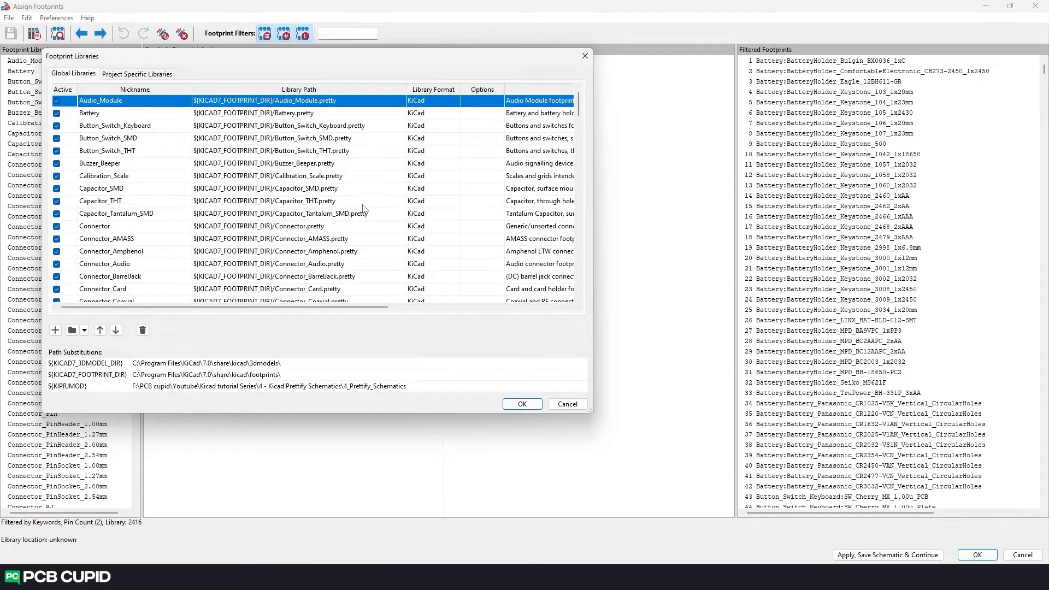
# Step: Close the footprint libraries dialog in KiCad and view the footprint Battery:BatteryHolder_Keystone_1060_1x2032 in the footprint viewer
pyautogui.click(585, 55)
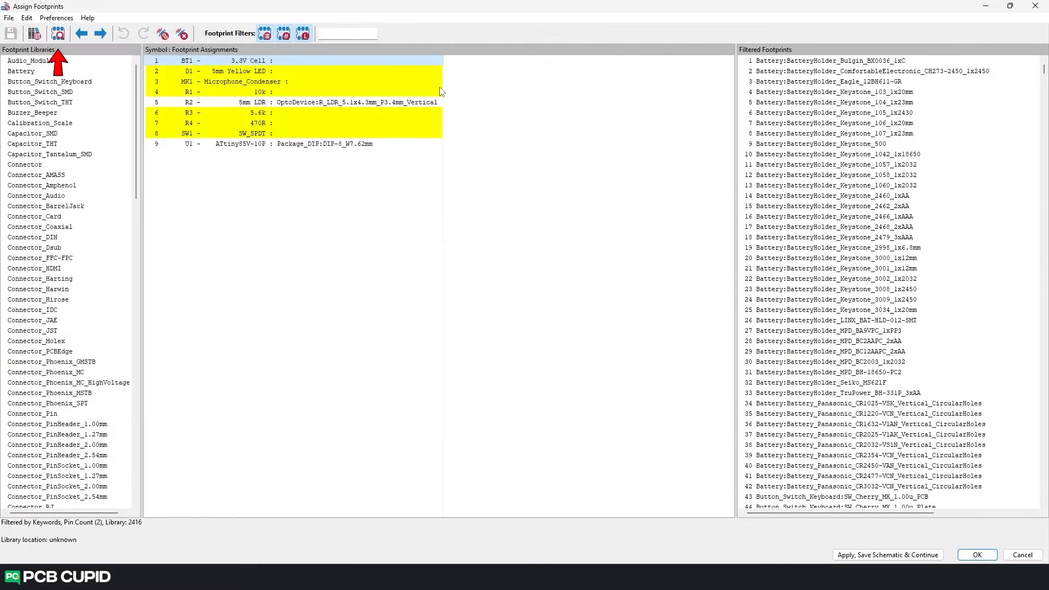
pyautogui.click(59, 34)
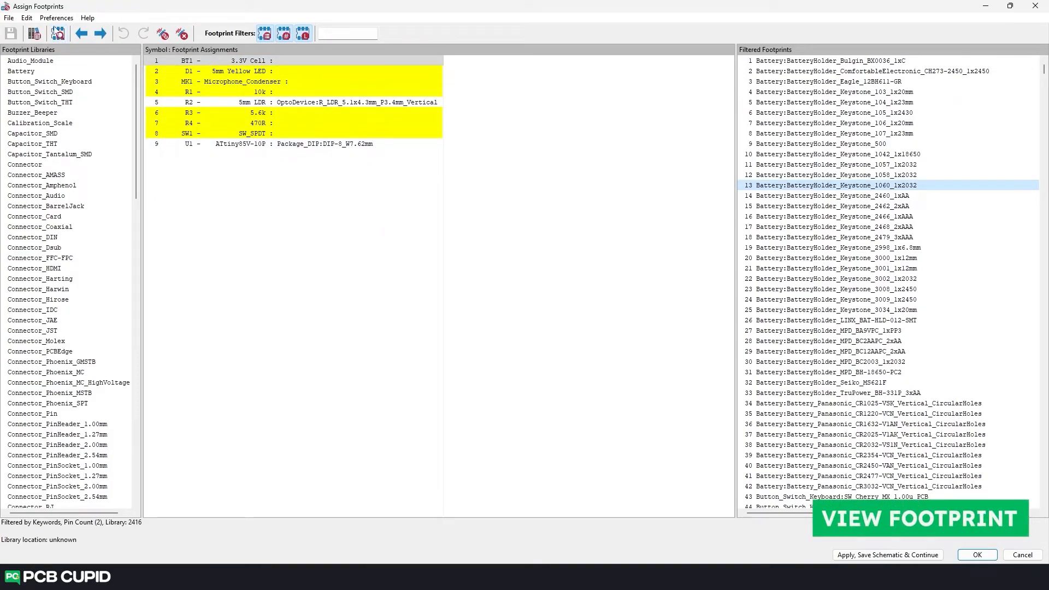
pyautogui.rightClick(853, 189)
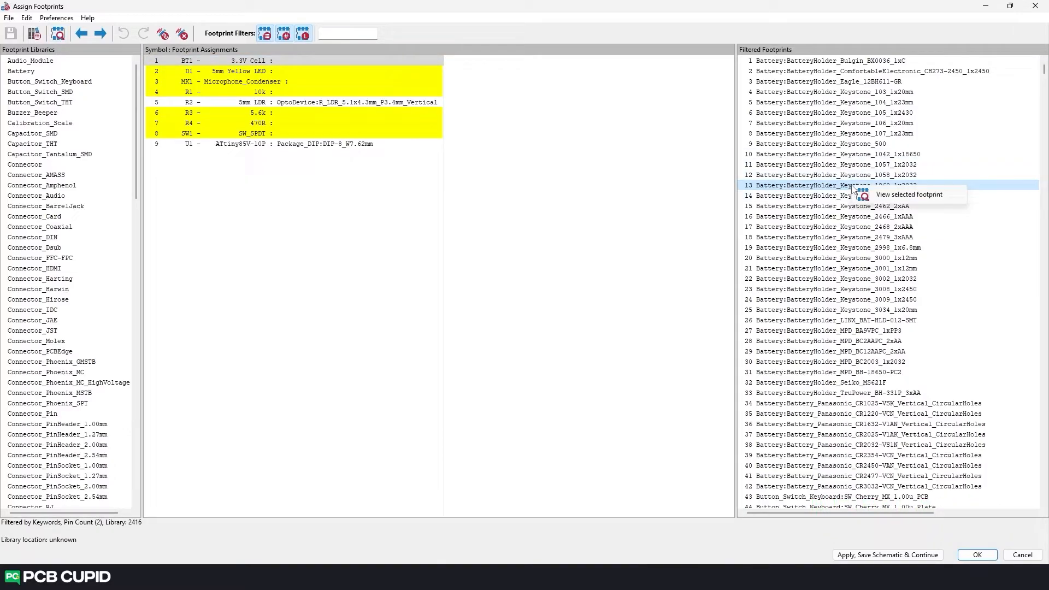
pyautogui.click(899, 195)
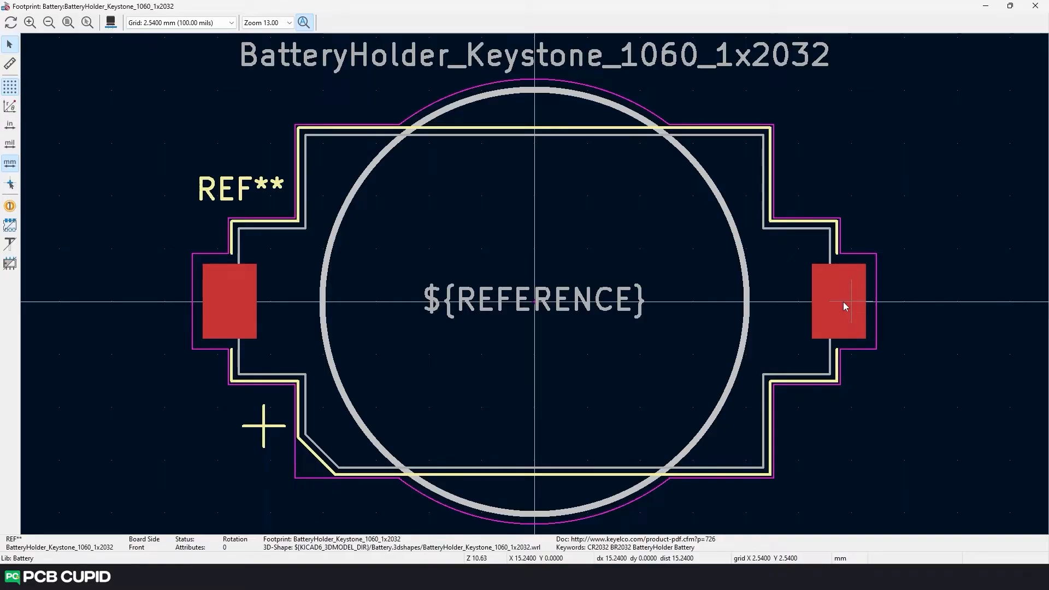
pyautogui.press('Home')
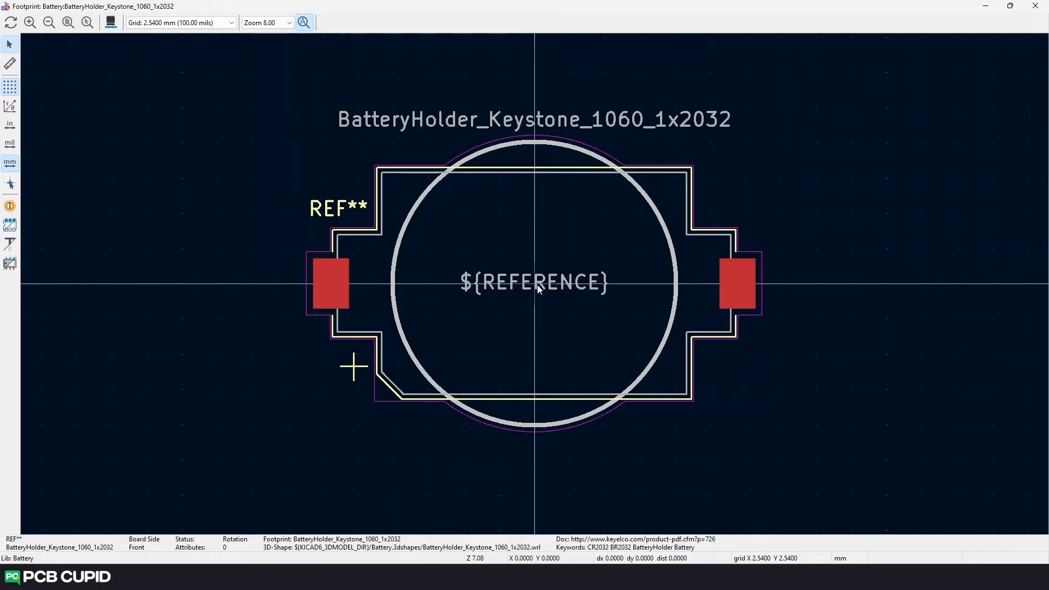
pyautogui.moveTo(523, 265); pyautogui.dragTo(503, 299, button='middle')
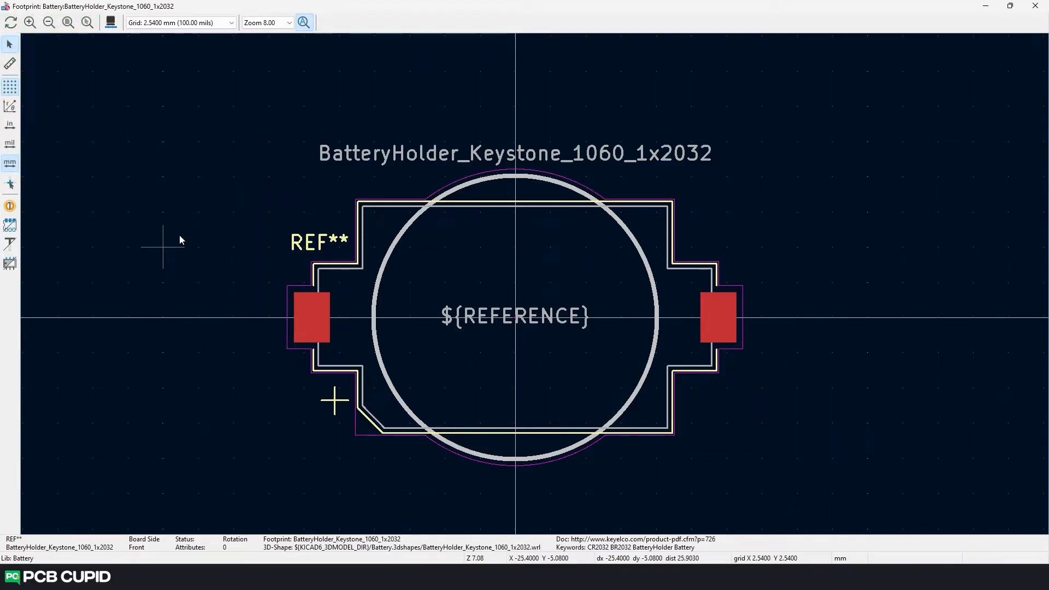
# Step: Try the Measure tool on the empty area beside the battery holder footprint and cancel the measurement
pyautogui.click(10, 63)
pyautogui.click(795, 211)
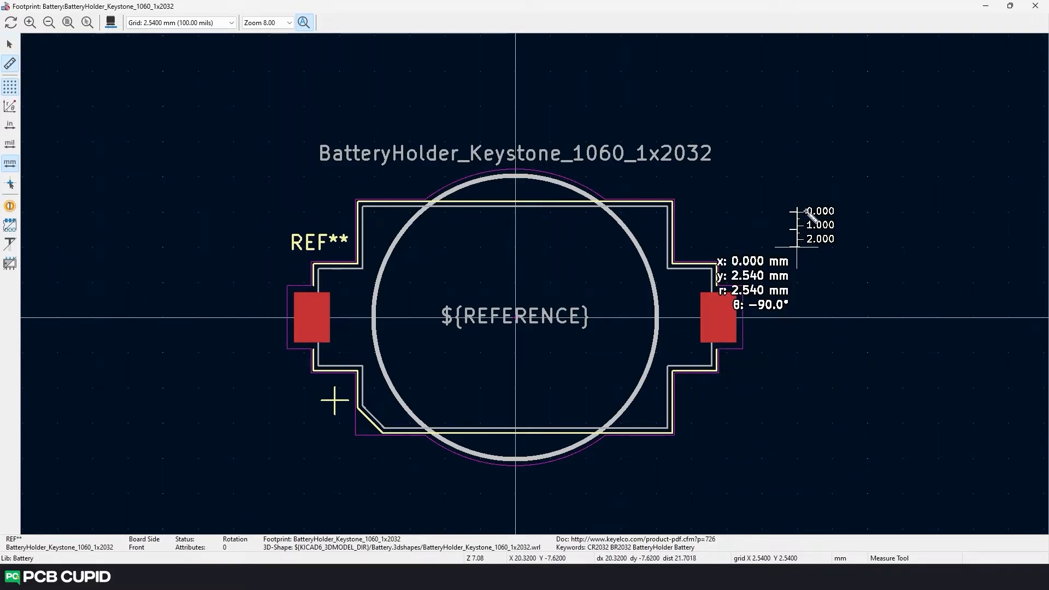
pyautogui.press('Escape')
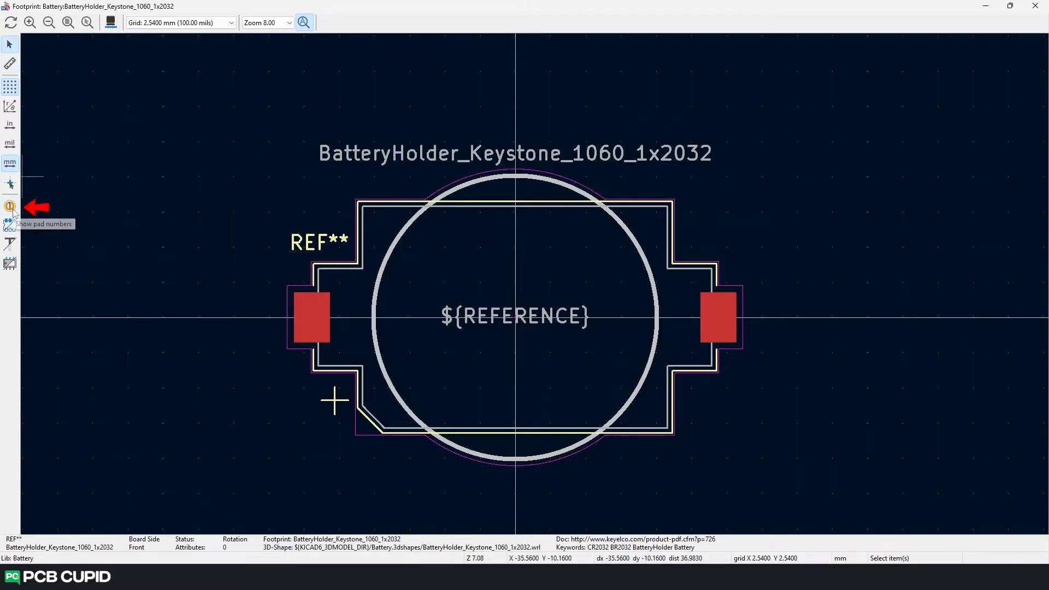
# Step: Toggle the battery holder's pad numbers on and off, leaving them hidden
pyautogui.click(14, 213)
pyautogui.click(14, 212)
pyautogui.click(14, 213)
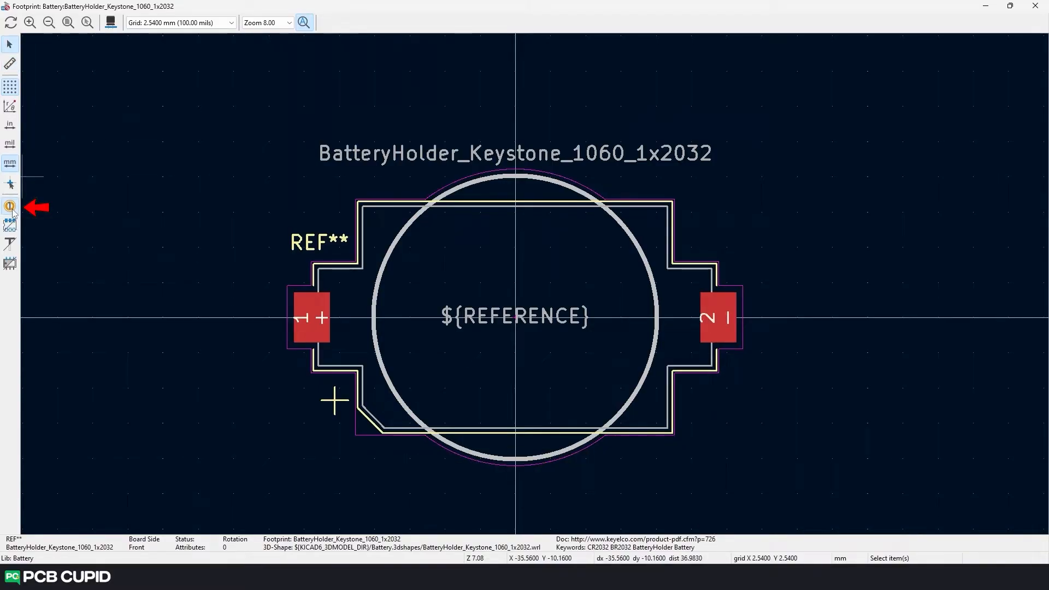
pyautogui.click(13, 213)
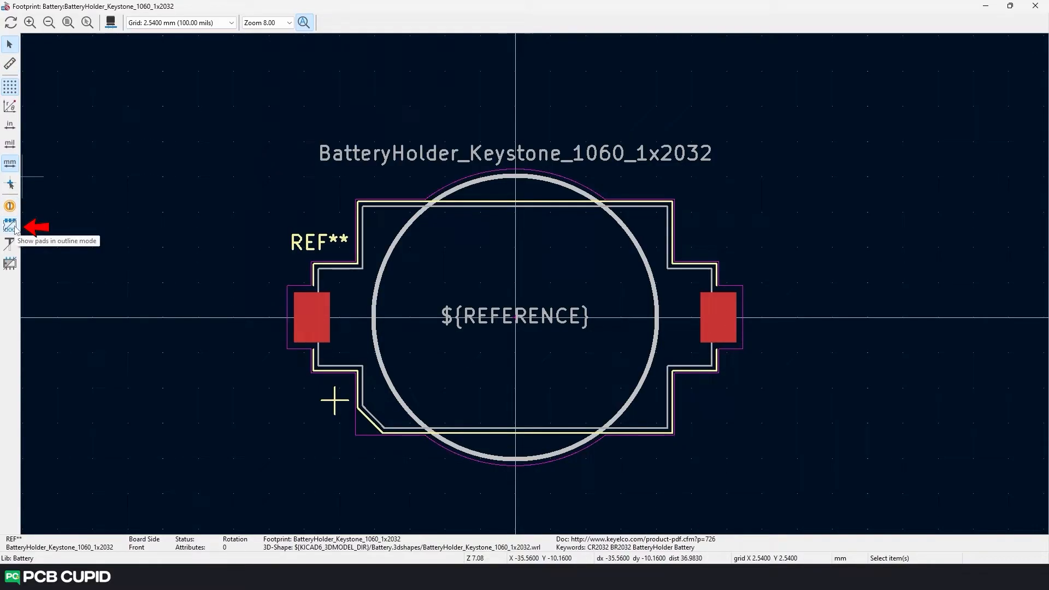
# Step: Toggle the outline mode of the battery holder's pads on and off, leaving the pads filled
pyautogui.click(11, 225)
pyautogui.click(11, 225)
pyautogui.click(10, 225)
pyautogui.click(14, 228)
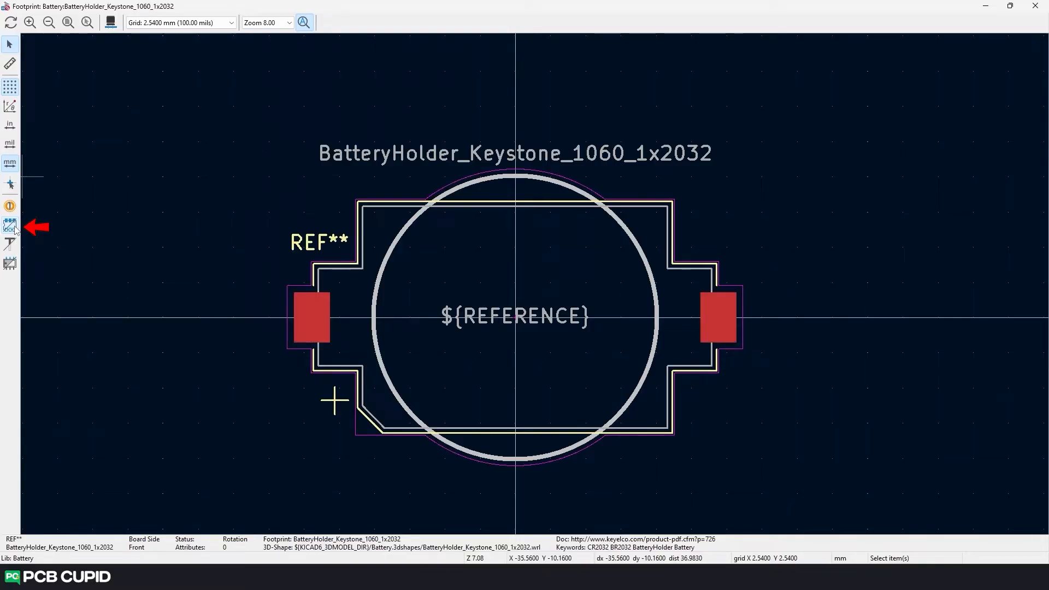
# Step: Show the footprint's texts in outline mode, and toggle the outline mode of its graphics, leaving the graphics filled
pyautogui.click(10, 246)
pyautogui.click(10, 246)
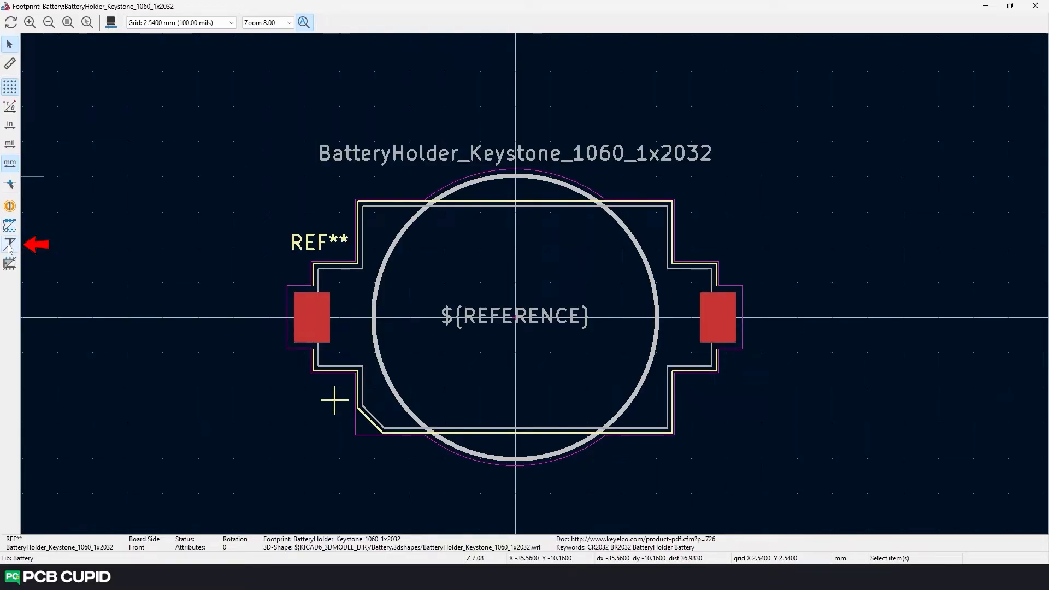
pyautogui.click(10, 246)
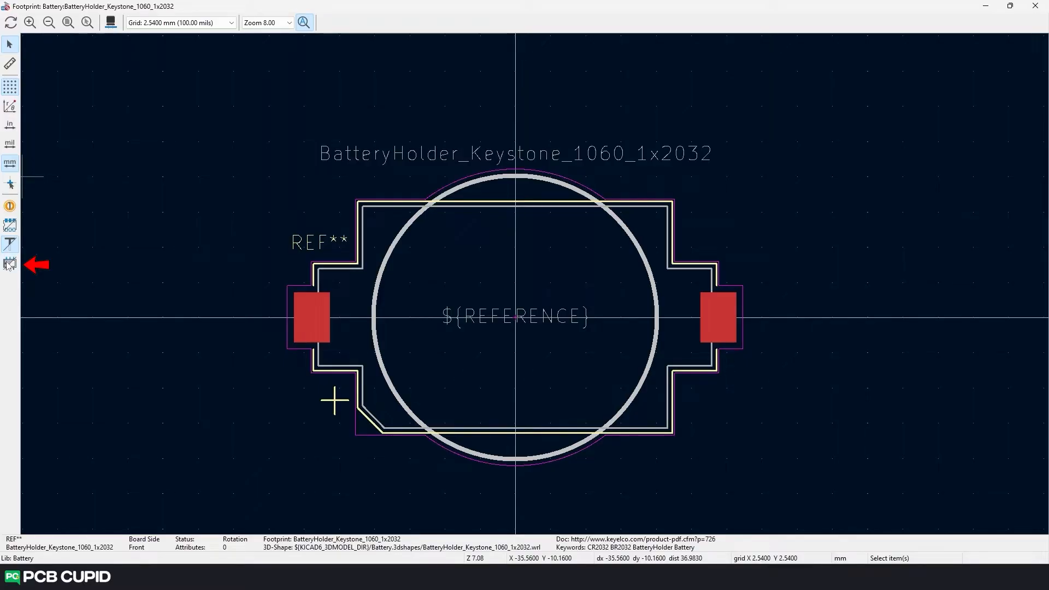
pyautogui.click(10, 264)
pyautogui.click(9, 264)
pyautogui.click(10, 264)
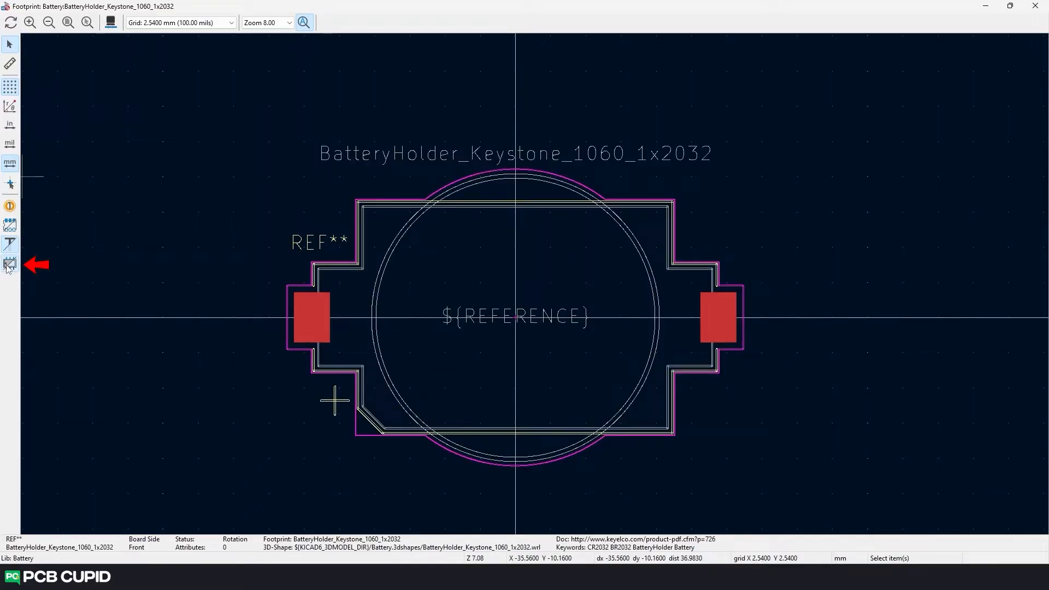
pyautogui.click(10, 264)
pyautogui.click(10, 264)
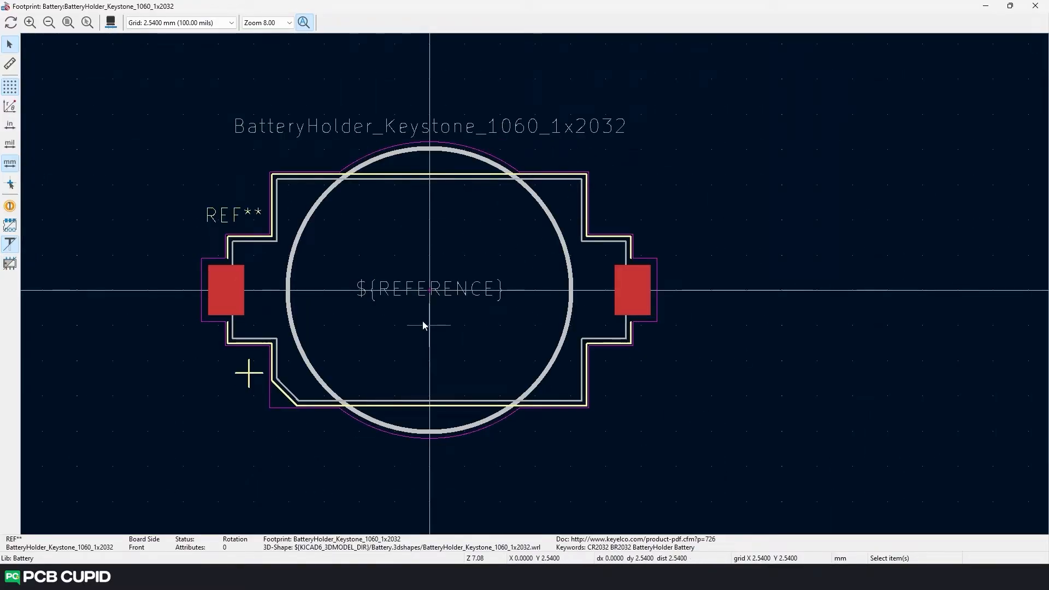
# Step: Inspect the battery holder footprint up close and as a whole, and close the footprint viewer
pyautogui.scroll(4, 429, 323)
pyautogui.scroll(-5, 536, 284)
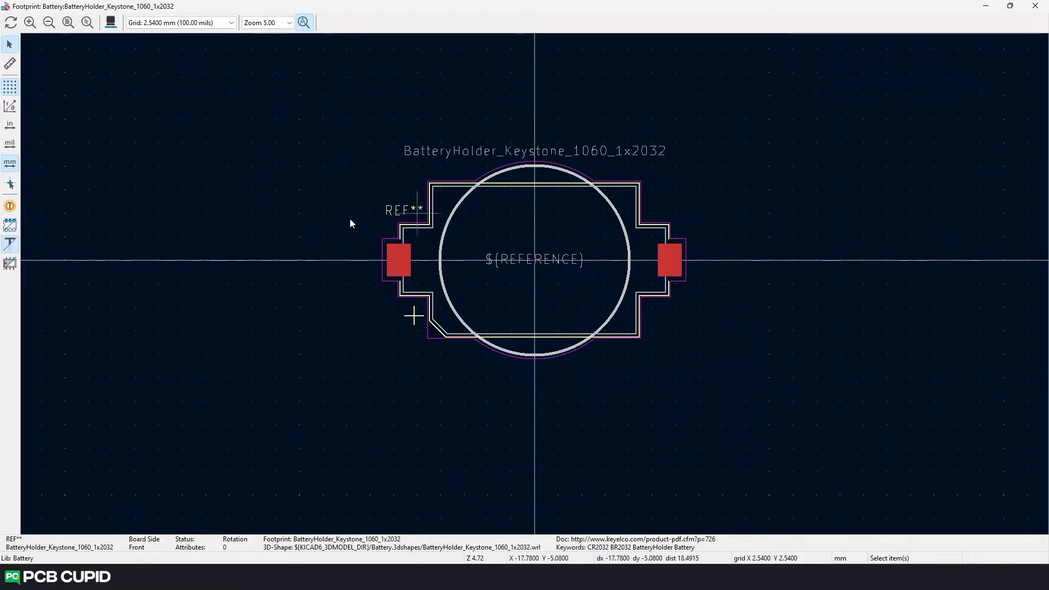
pyautogui.moveTo(407, 216); pyautogui.dragTo(305, 246, button='middle')
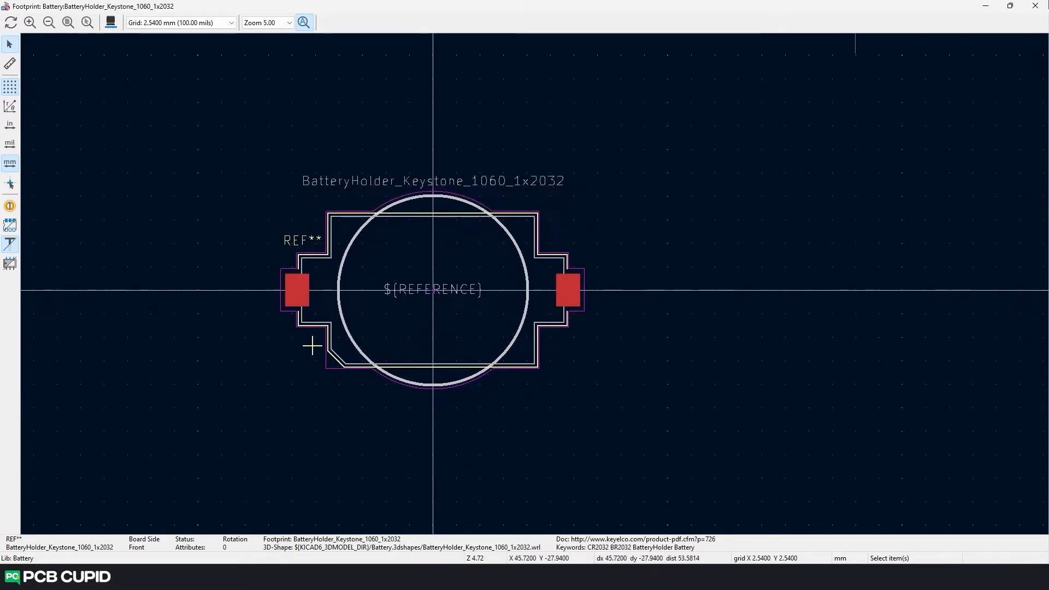
pyautogui.click(1036, 5)
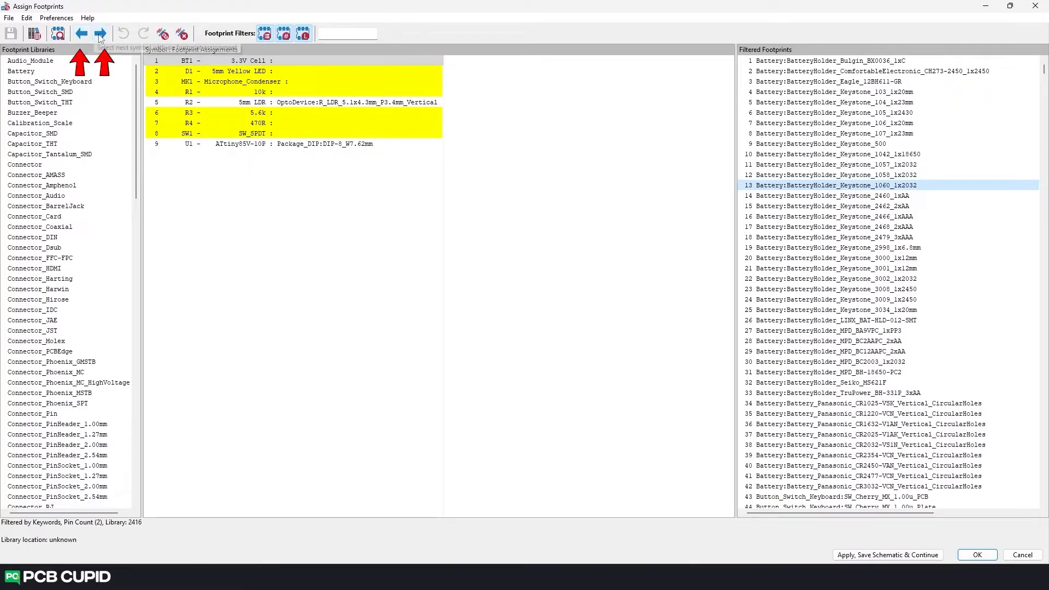
# Step: Step backward and forward through the symbols that have no footprint assignment, stopping at the switch SW1
pyautogui.click(81, 35)
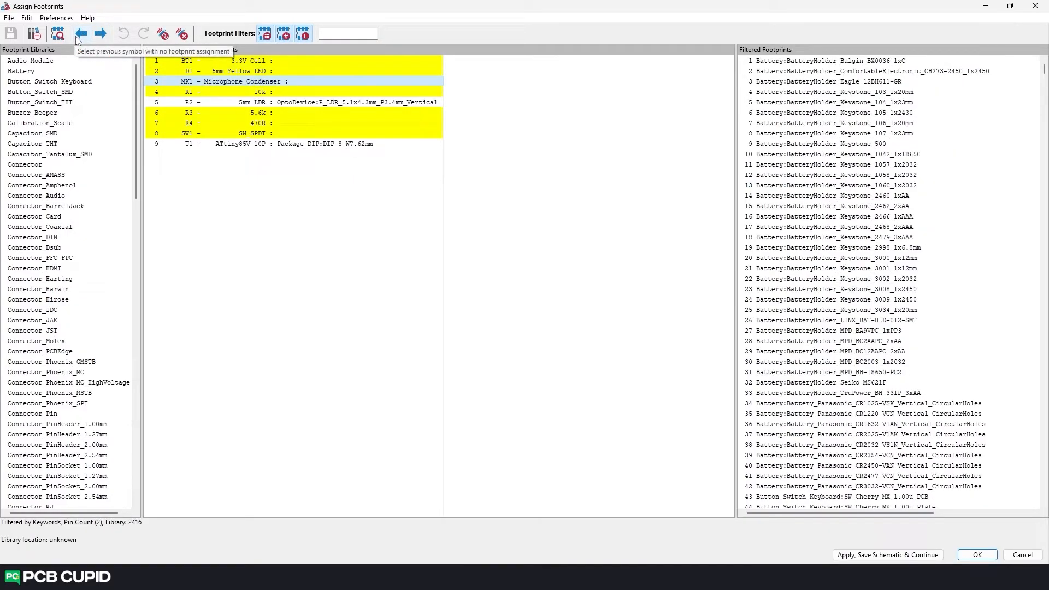
pyautogui.click(100, 34)
pyautogui.click(100, 34)
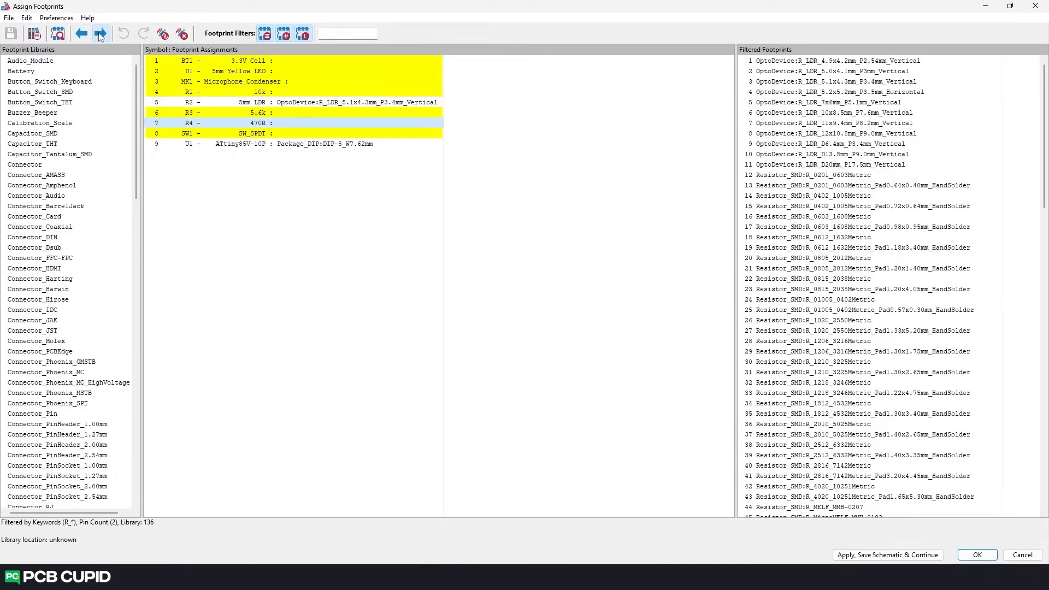
pyautogui.click(100, 35)
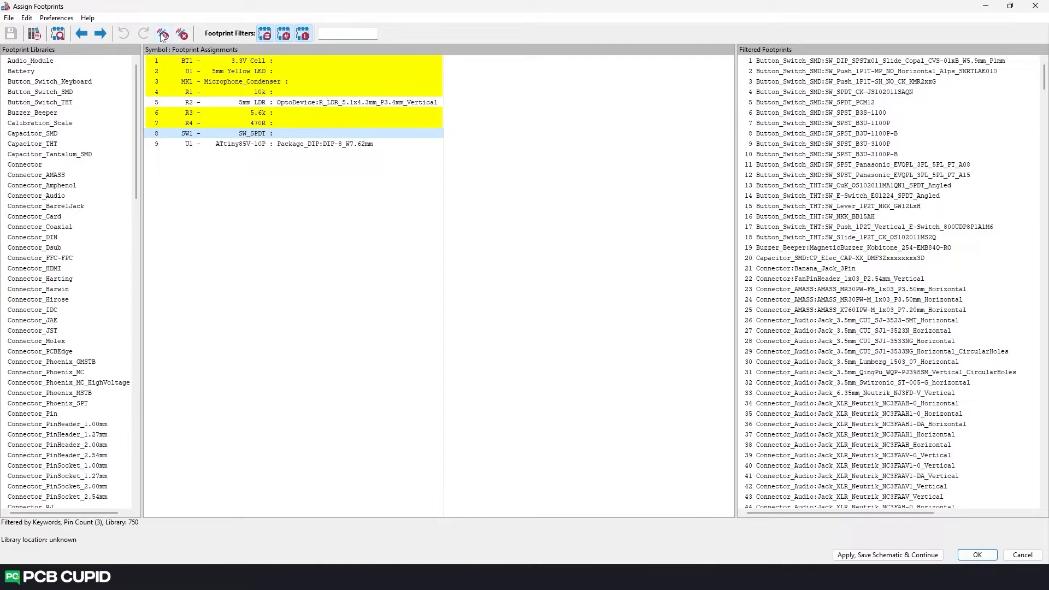
# Step: Open the footprint association file manager, browse for an association file to add, and close both dialogs without adding one
pyautogui.click(55, 18)
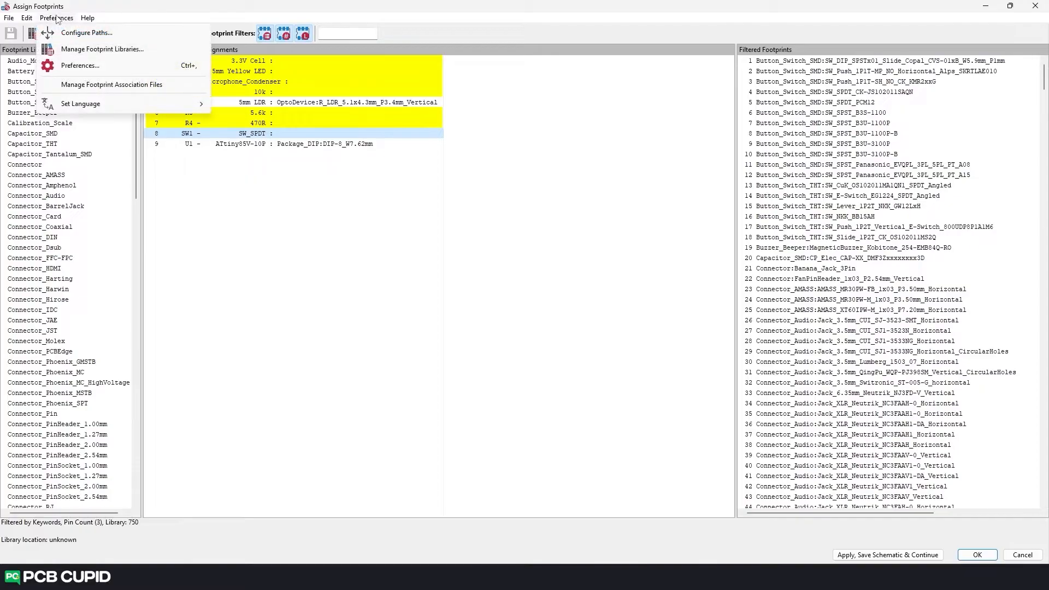
pyautogui.click(106, 86)
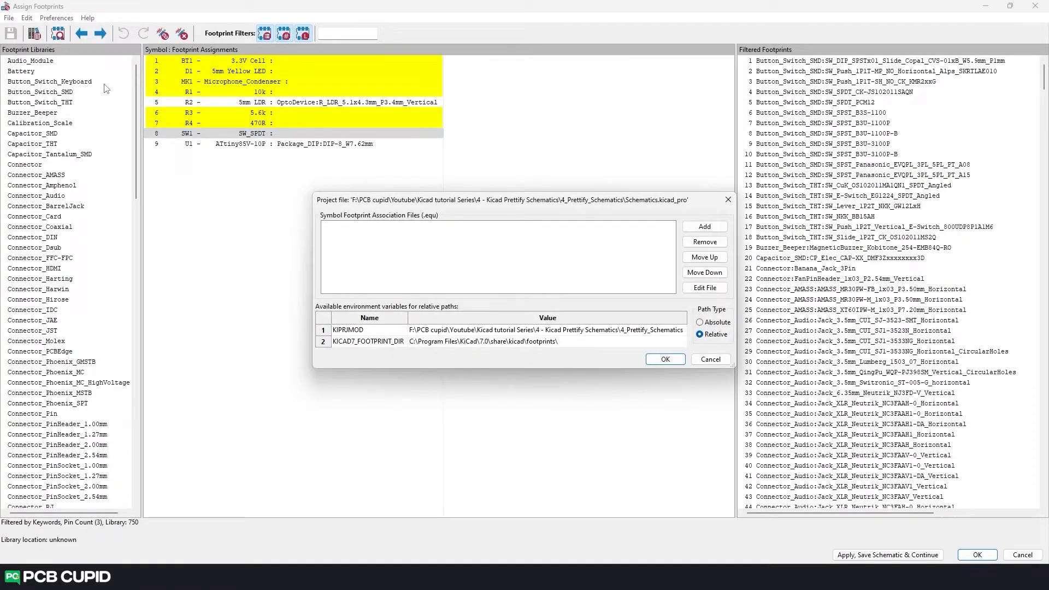
pyautogui.click(705, 226)
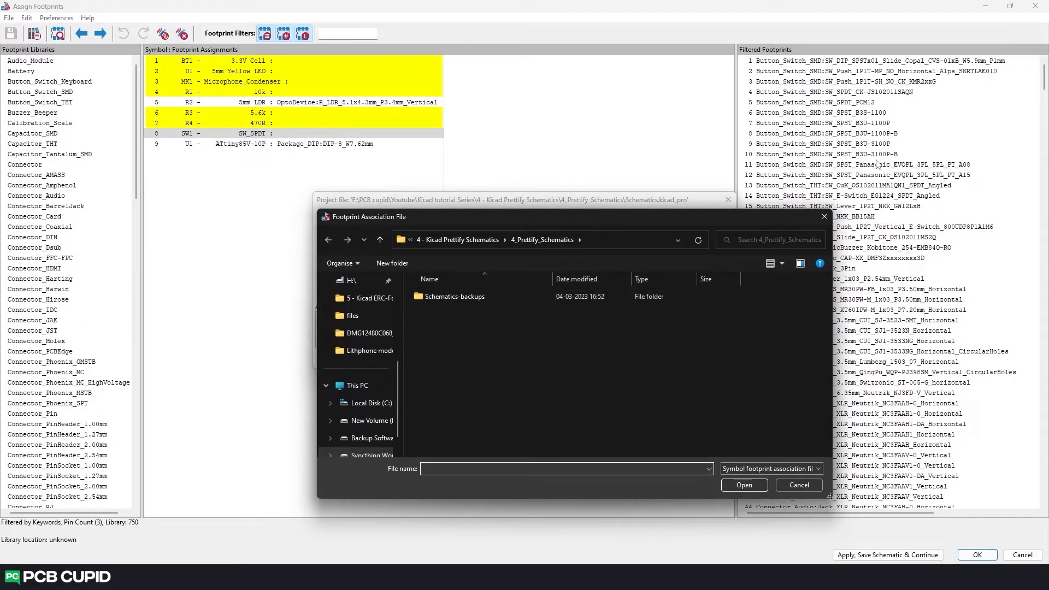
pyautogui.click(824, 216)
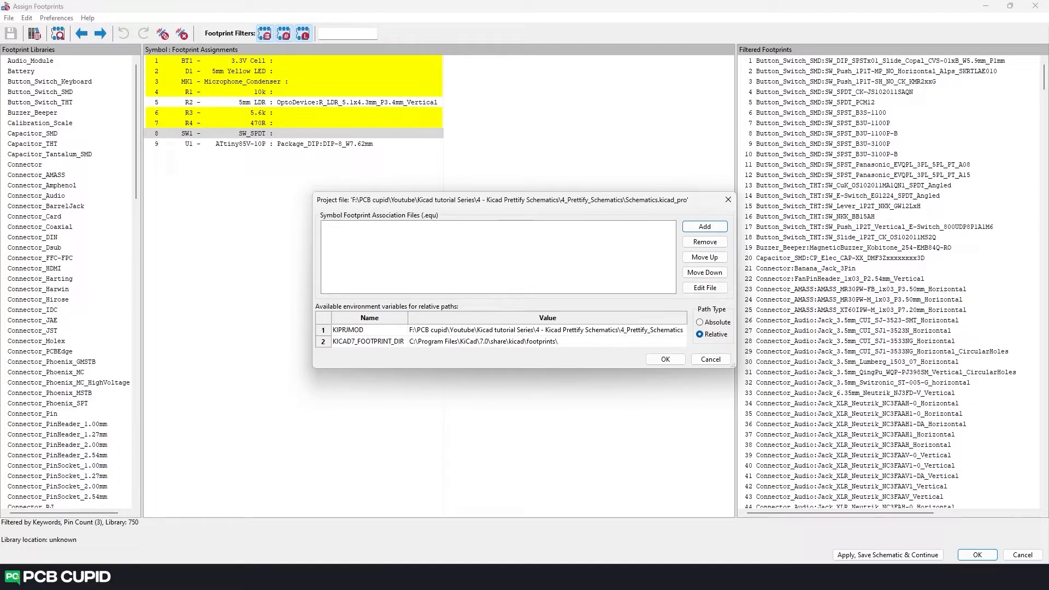
pyautogui.click(729, 199)
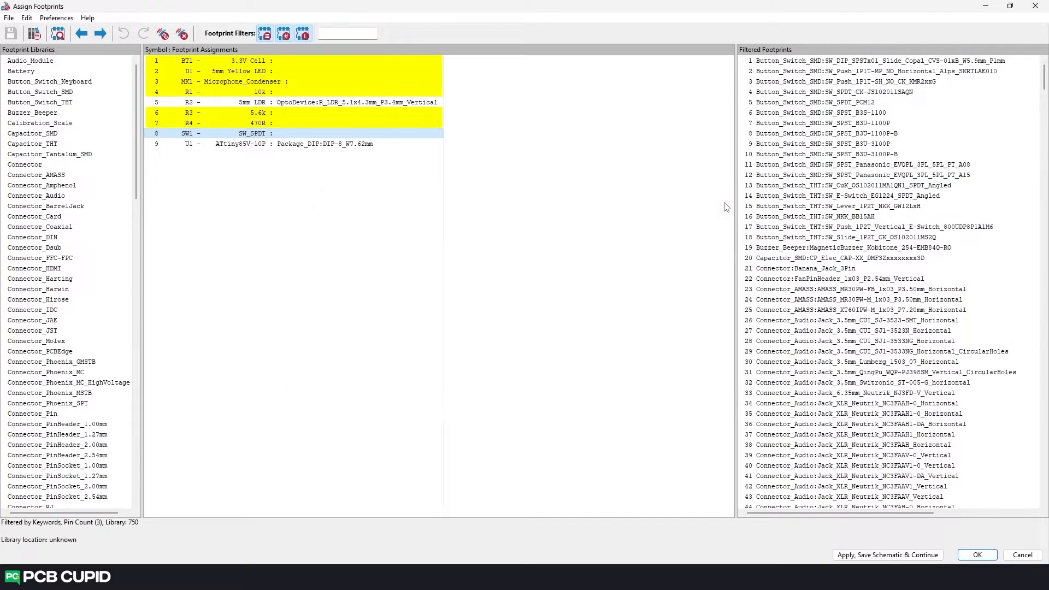
# Step: Delete all symbol footprint associations
pyautogui.click(182, 34)
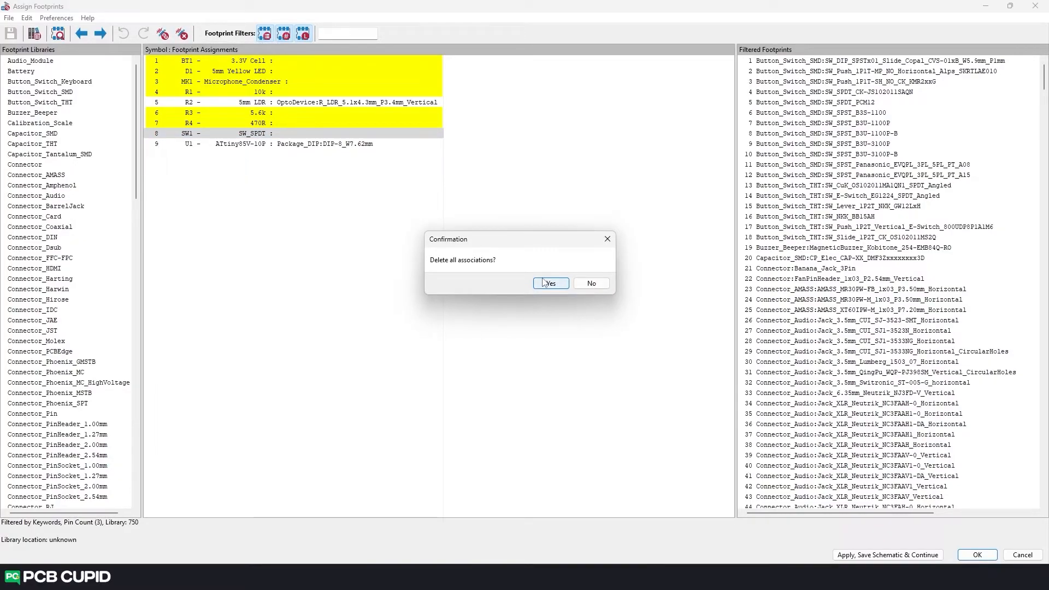
pyautogui.click(544, 281)
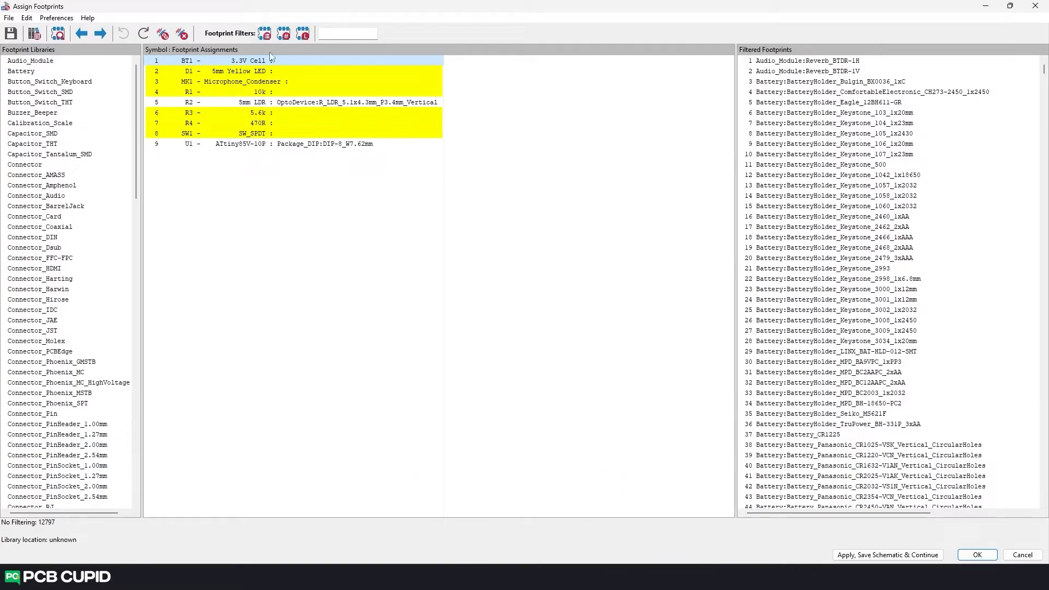
# Step: Filter the footprints by the keywords of the 10k resistor R1 and browse the filtered list
pyautogui.click(294, 70)
pyautogui.click(267, 93)
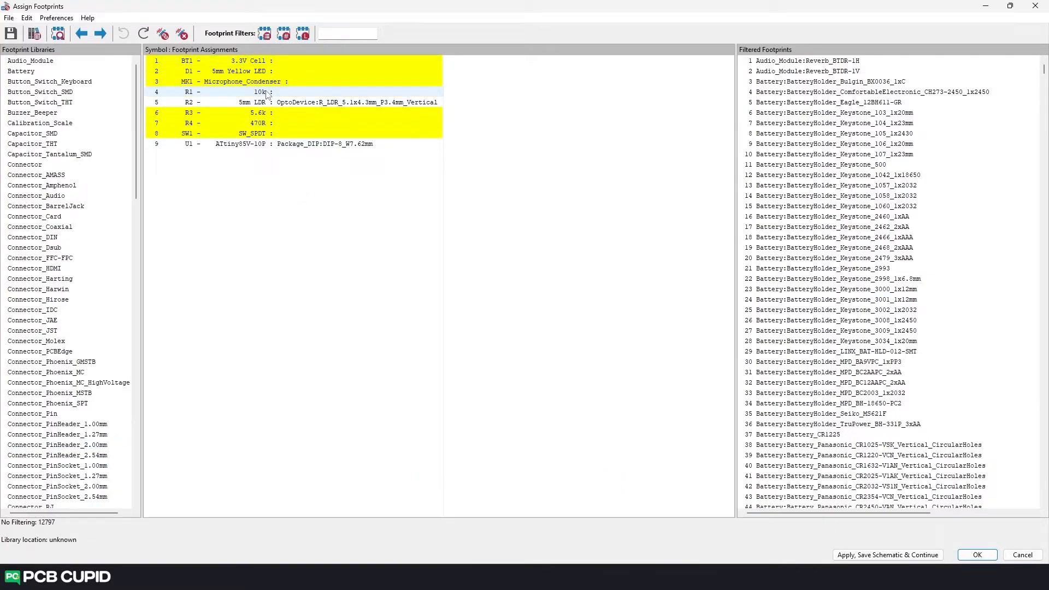
pyautogui.click(267, 94)
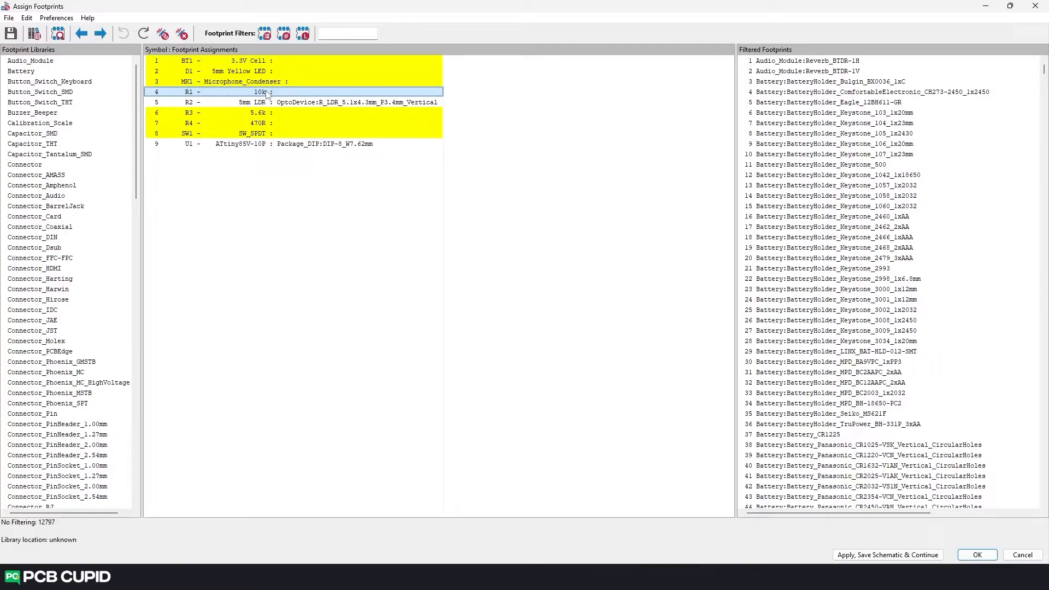
pyautogui.click(264, 34)
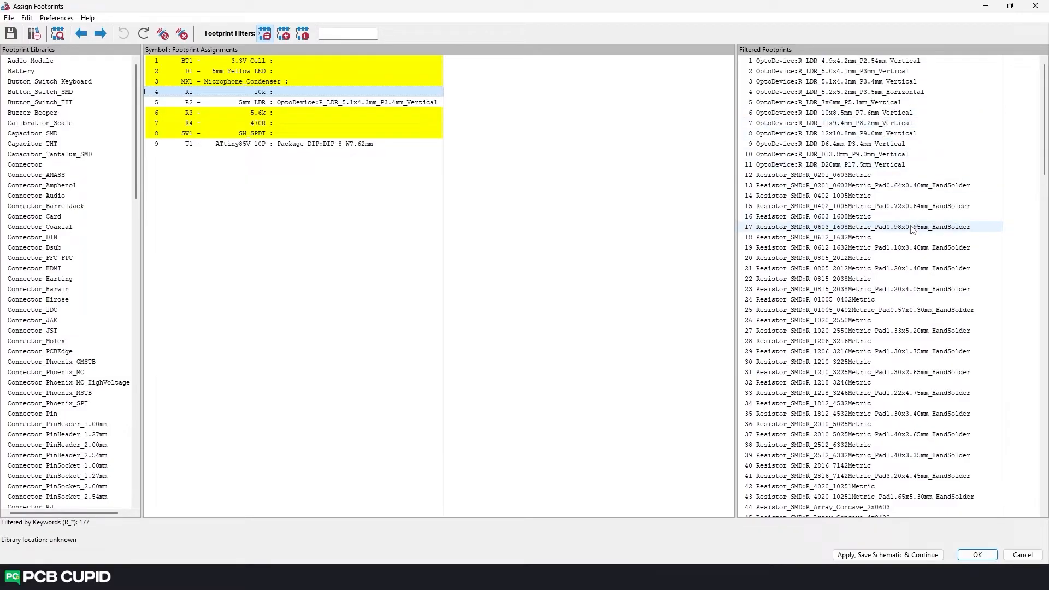
pyautogui.scroll(-20, 912, 229)
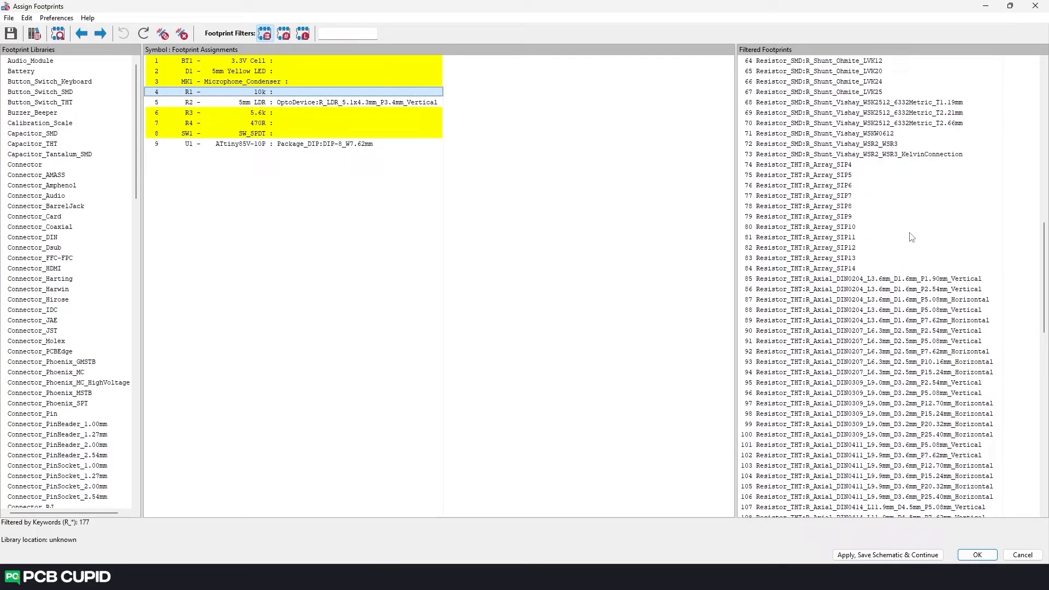
pyautogui.scroll(-13, 912, 236)
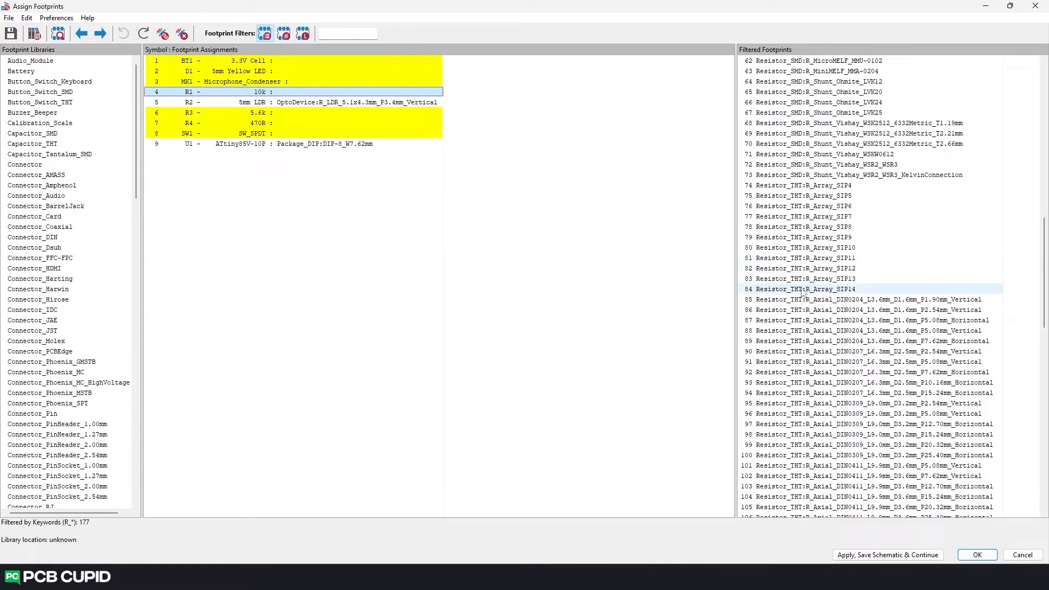
# Step: View the Resistor_THT:R_Array_SIP4 footprint in the footprint viewer and close the viewer
pyautogui.click(841, 185)
pyautogui.doubleClick(856, 187)
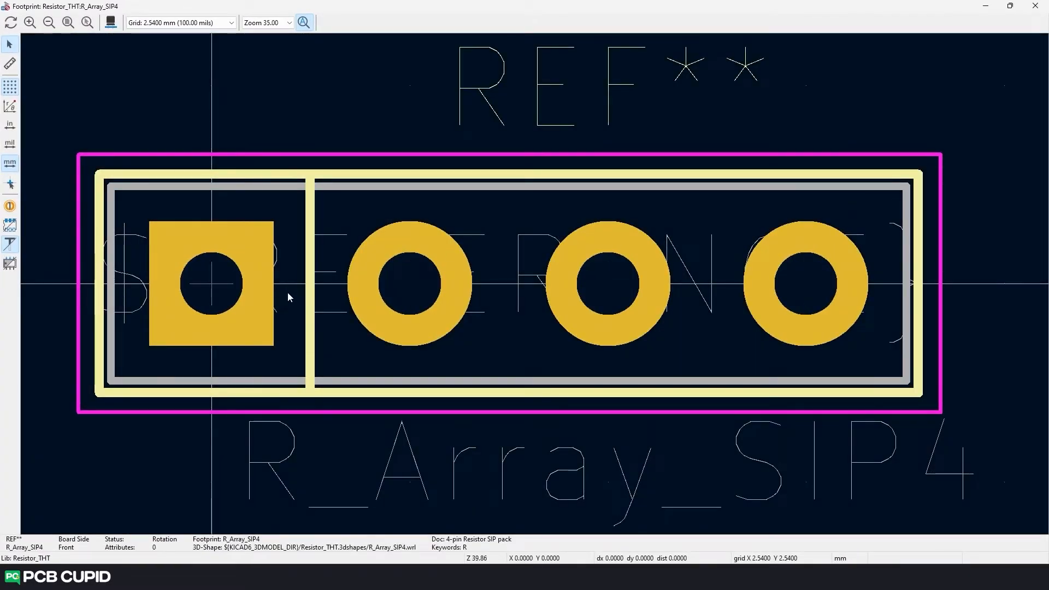
pyautogui.scroll(-3, 483, 308)
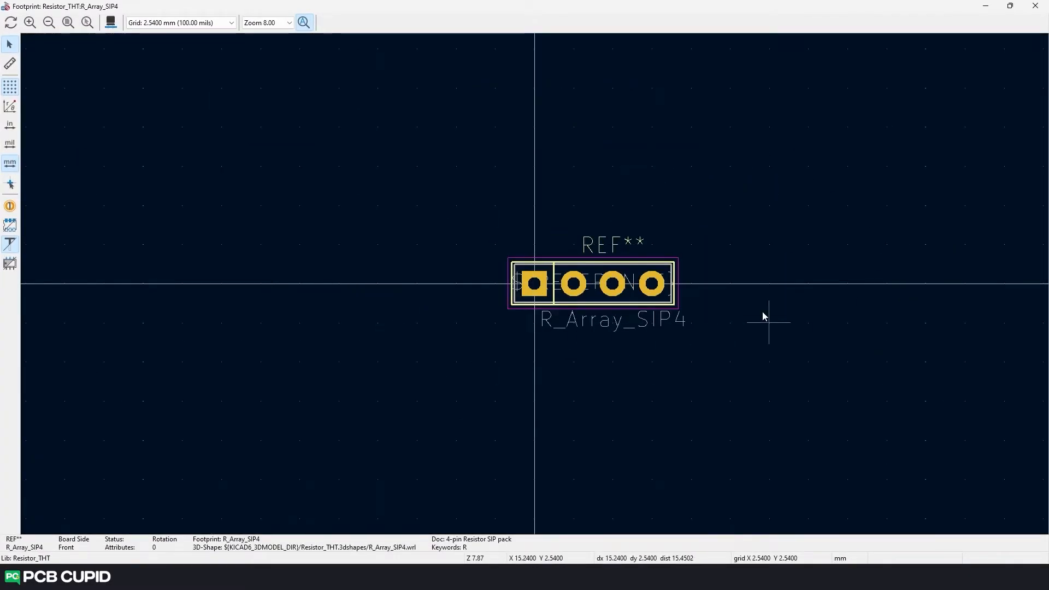
pyautogui.click(1035, 6)
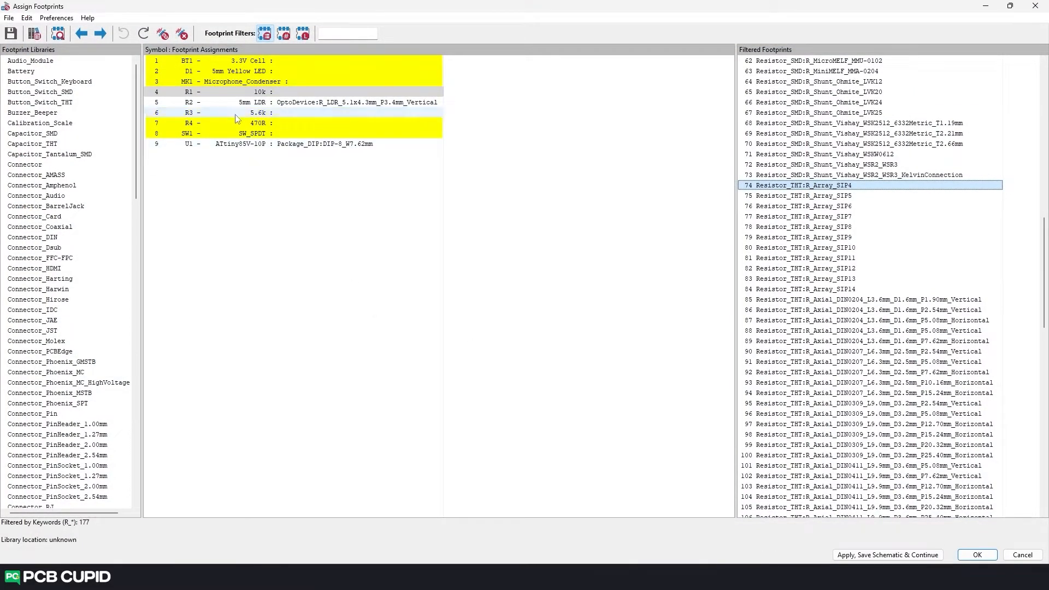
# Step: Add the pin count filter for R1's footprints and look through the narrowed list
pyautogui.click(283, 34)
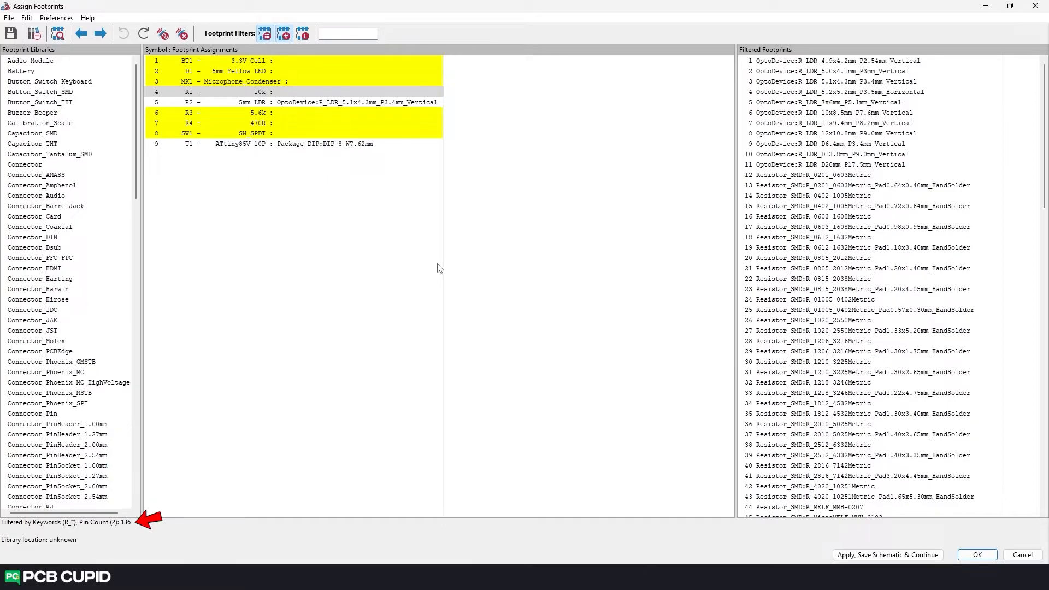
pyautogui.scroll(-1, 905, 287)
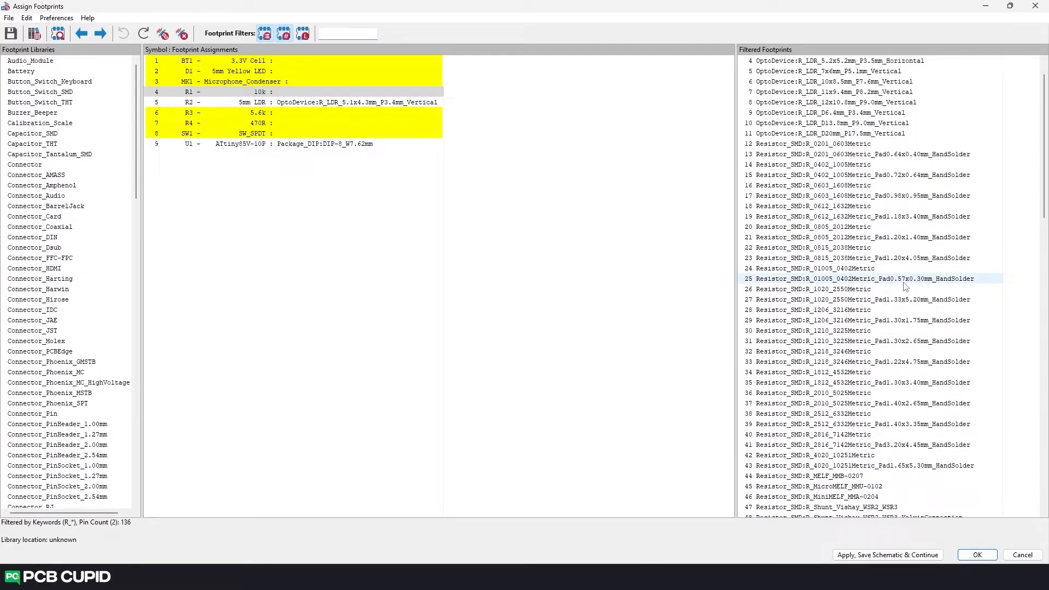
pyautogui.scroll(-6, 905, 287)
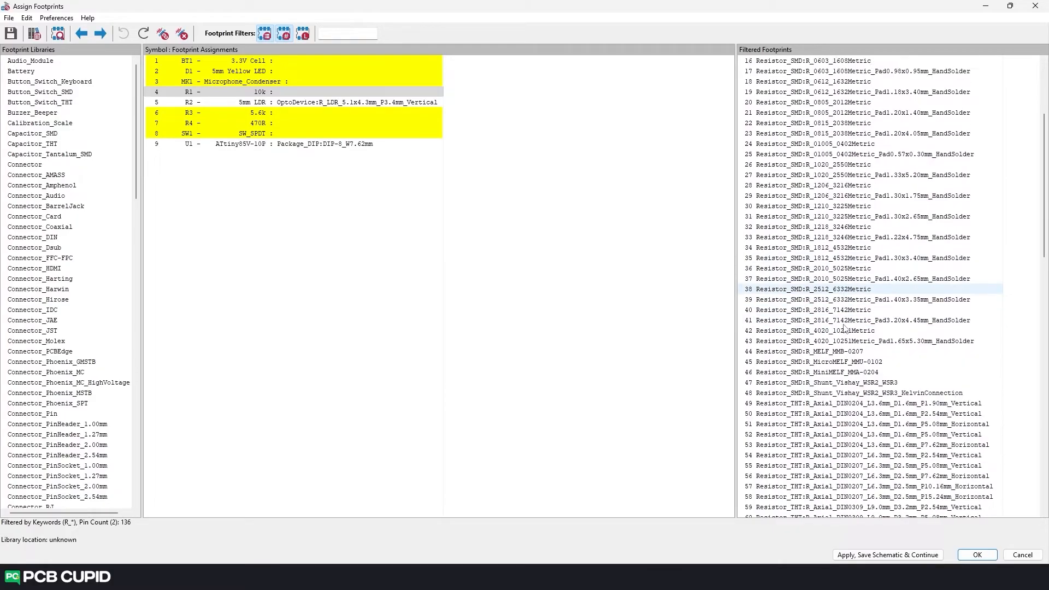
pyautogui.scroll(7, 833, 352)
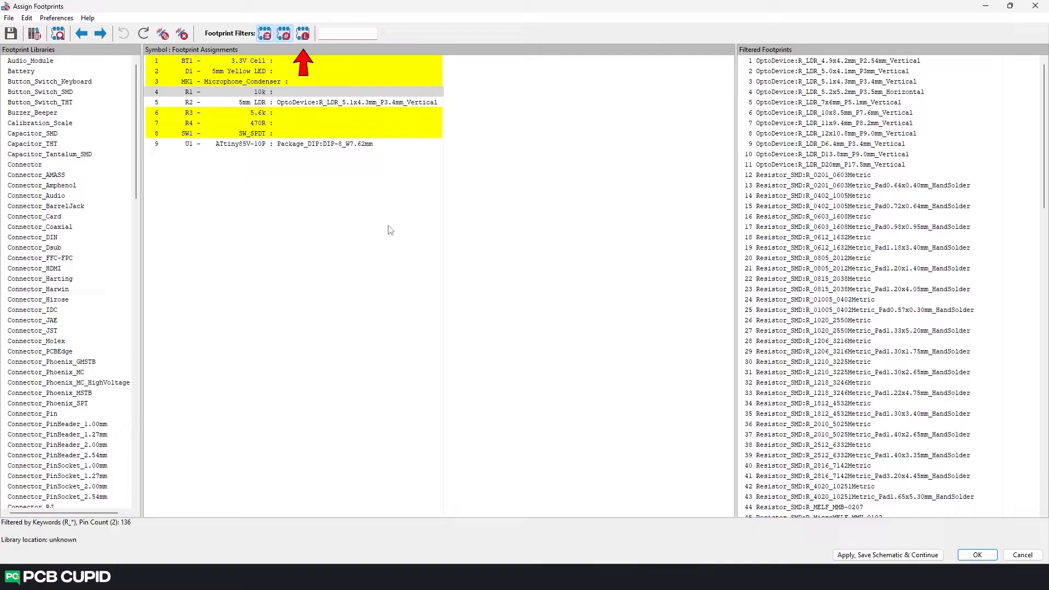
# Step: Add the library filter and restrict the footprints to the Resistor_THT library
pyautogui.click(304, 35)
pyautogui.scroll(-15, 100, 297)
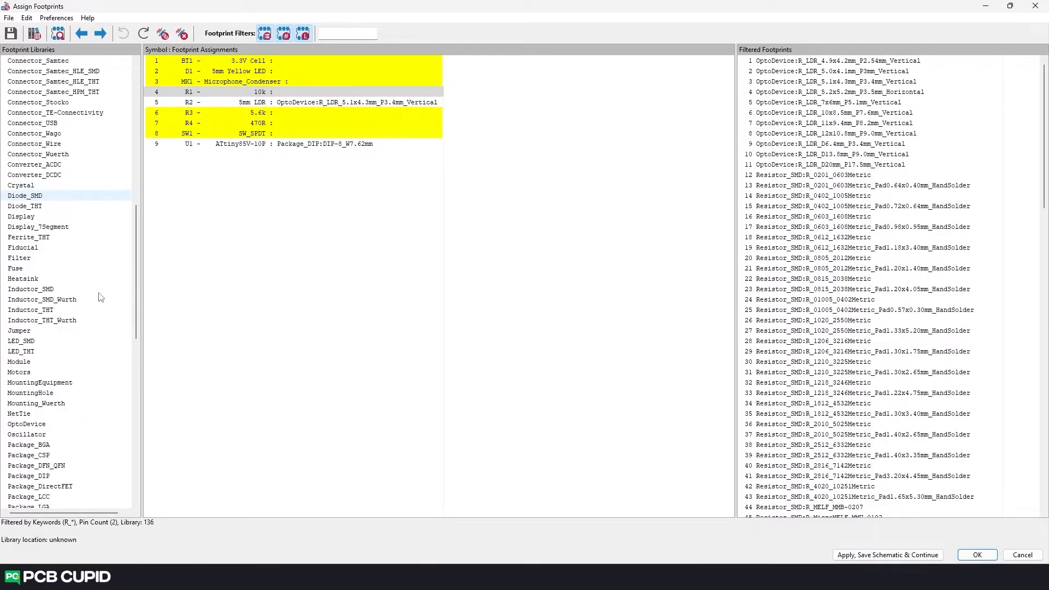
pyautogui.scroll(-12, 100, 297)
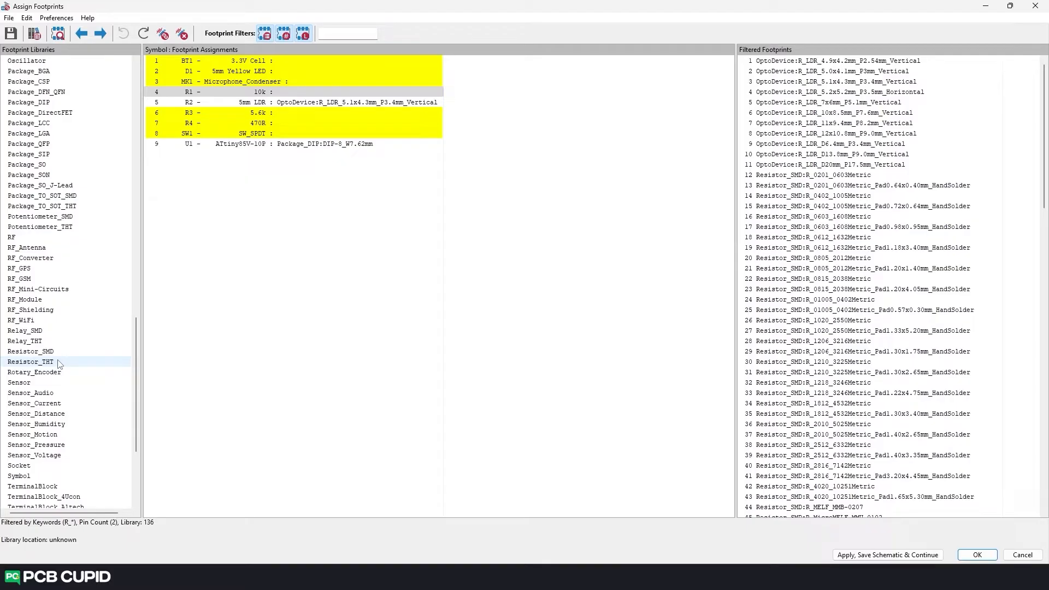
pyautogui.click(59, 363)
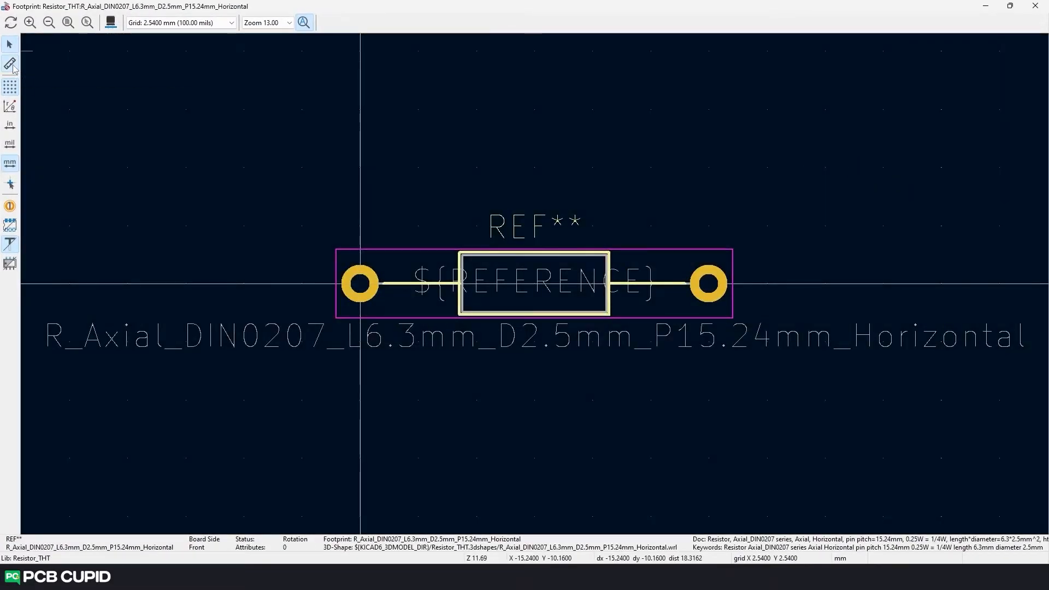
# Step: Measure the body length and width of the R_Axial_DIN0207_L6.3mm_D2.5mm_P15.24mm_Horizontal footprint
pyautogui.click(10, 64)
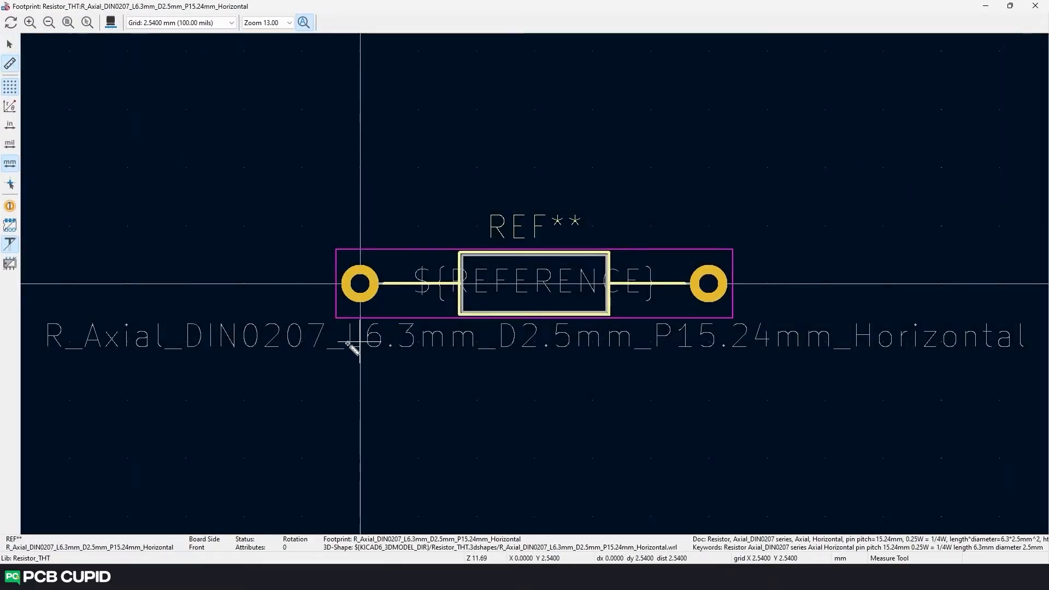
pyautogui.moveTo(459, 313); pyautogui.dragTo(609, 316)
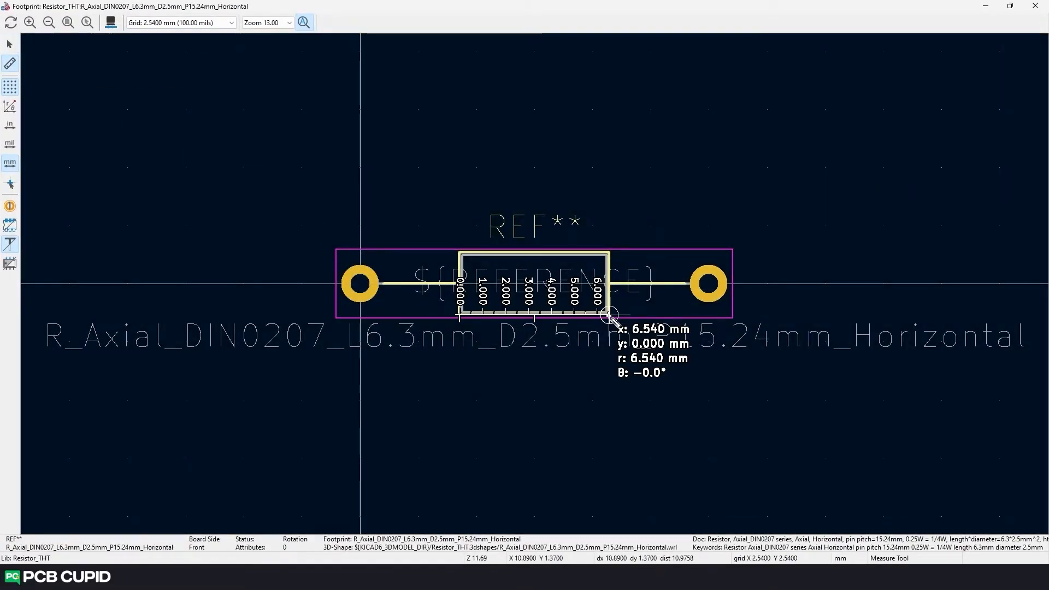
pyautogui.press('Escape')
pyautogui.click(610, 315)
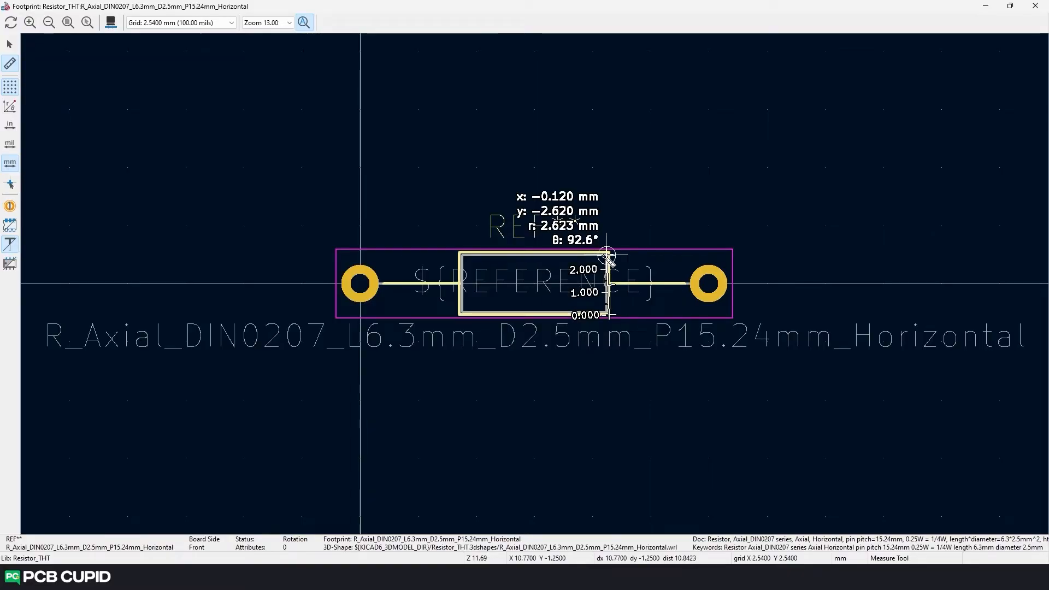
pyautogui.press('Escape')
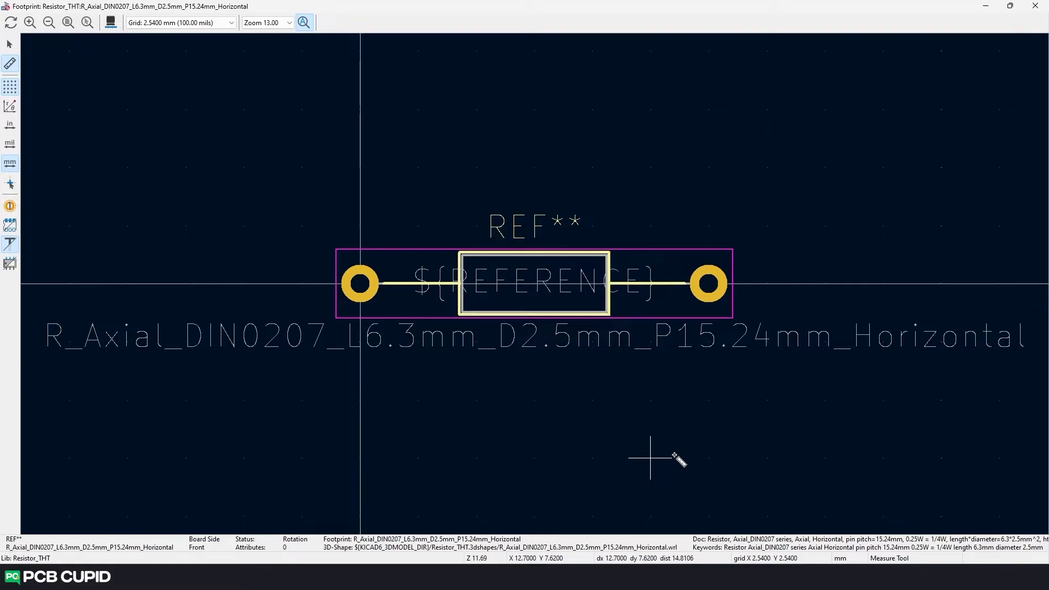
pyautogui.press('Escape')
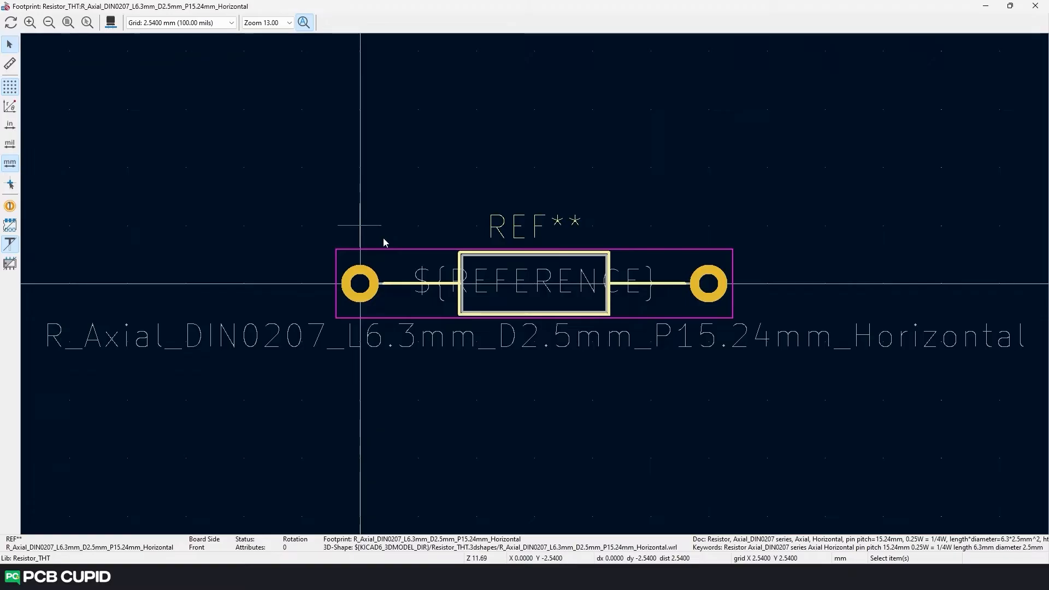
# Step: Inspect the axial resistor's 3D model from different angles and distances, and return to the footprint assignments
pyautogui.click(112, 23)
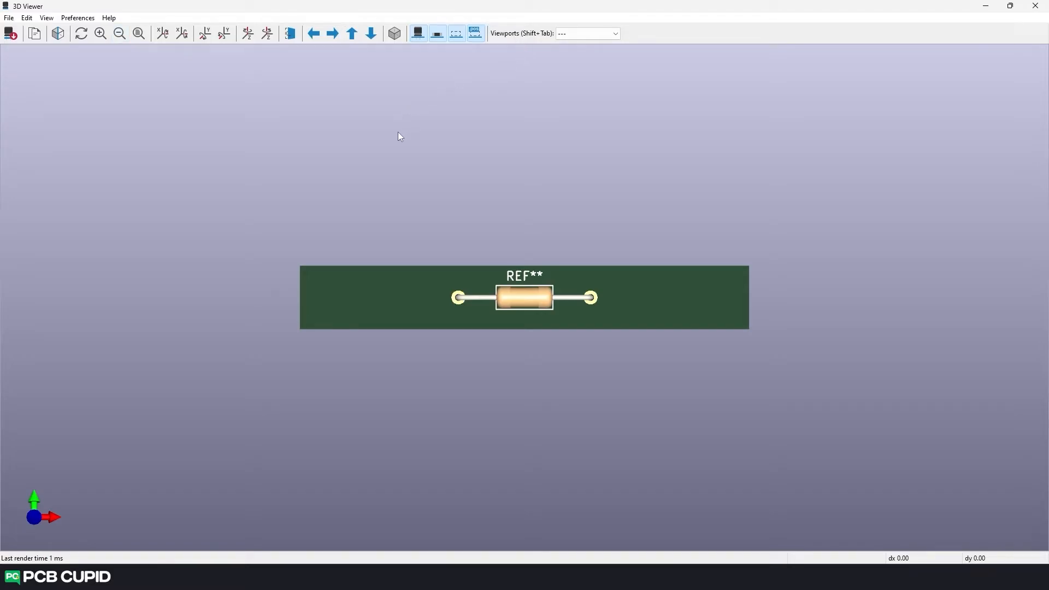
pyautogui.moveTo(371, 306); pyautogui.dragTo(541, 339)
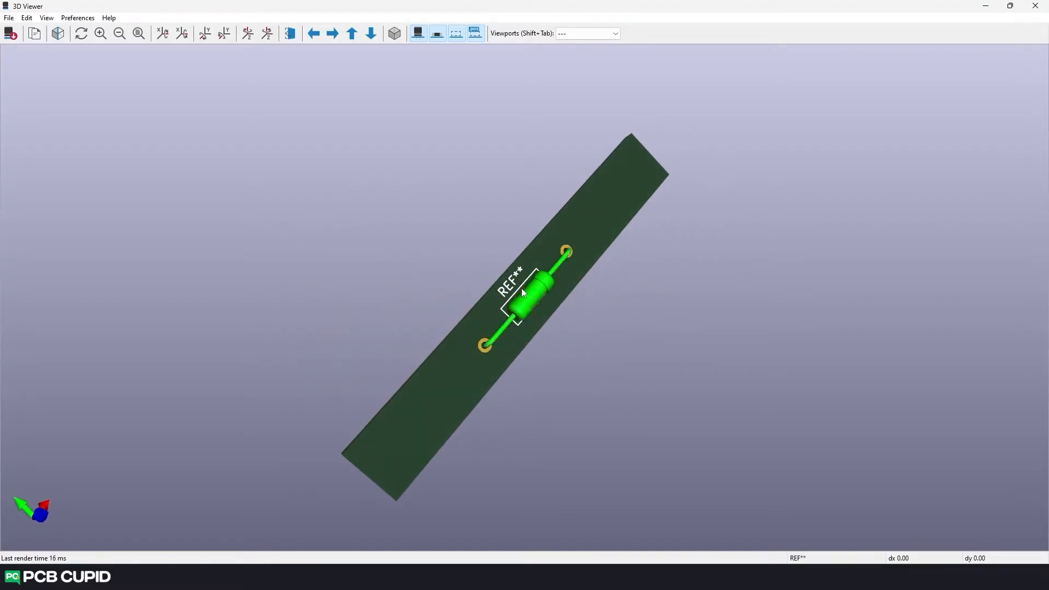
pyautogui.moveTo(522, 287); pyautogui.dragTo(452, 238, button='middle')
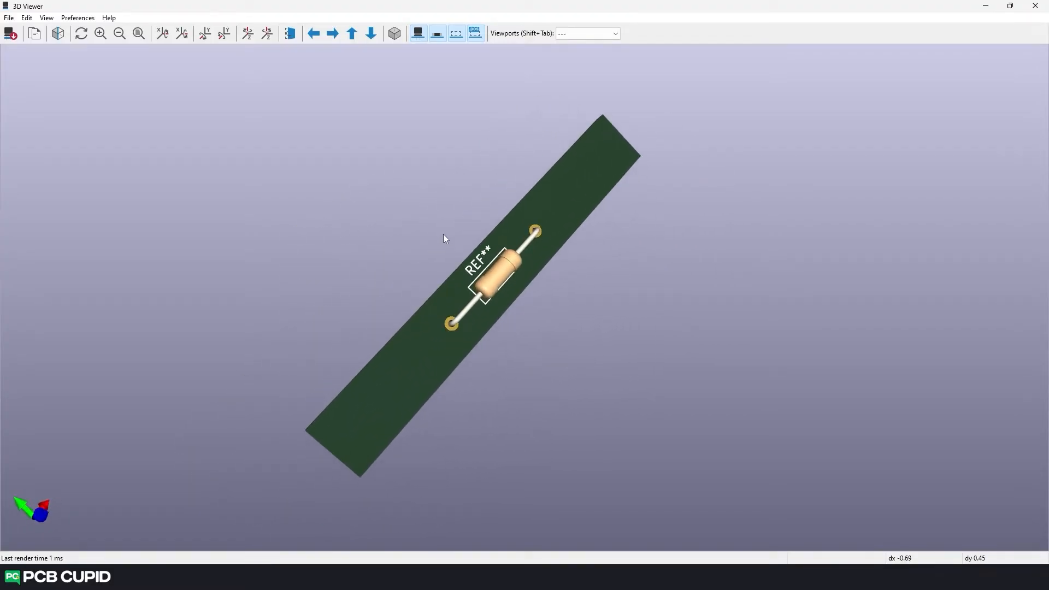
pyautogui.scroll(2, 522, 249)
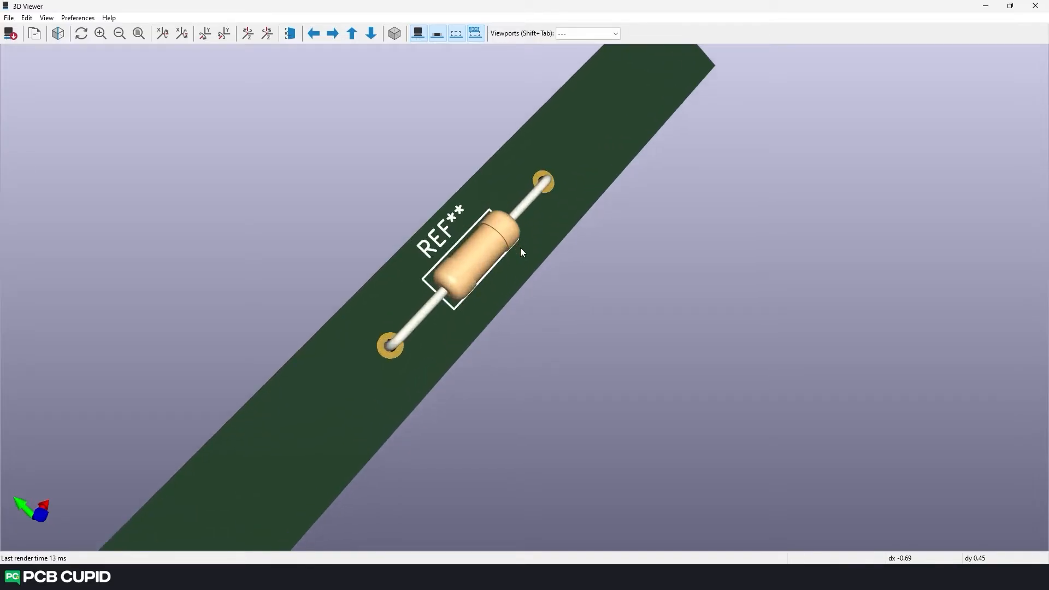
pyautogui.scroll(-3, 521, 248)
pyautogui.moveTo(521, 252); pyautogui.dragTo(344, 313)
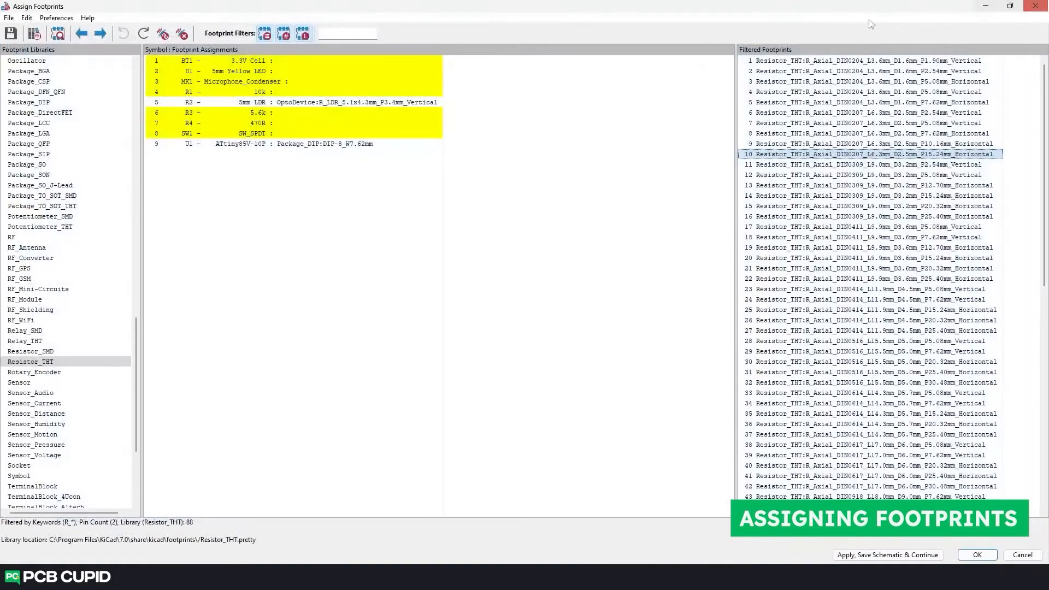
# Step: Assign the footprint Resistor_THT:R_Axial_DIN0207_L6.3mm_D2.5mm_P15.24mm_Horizontal to the resistors R1 and R3
pyautogui.click(337, 94)
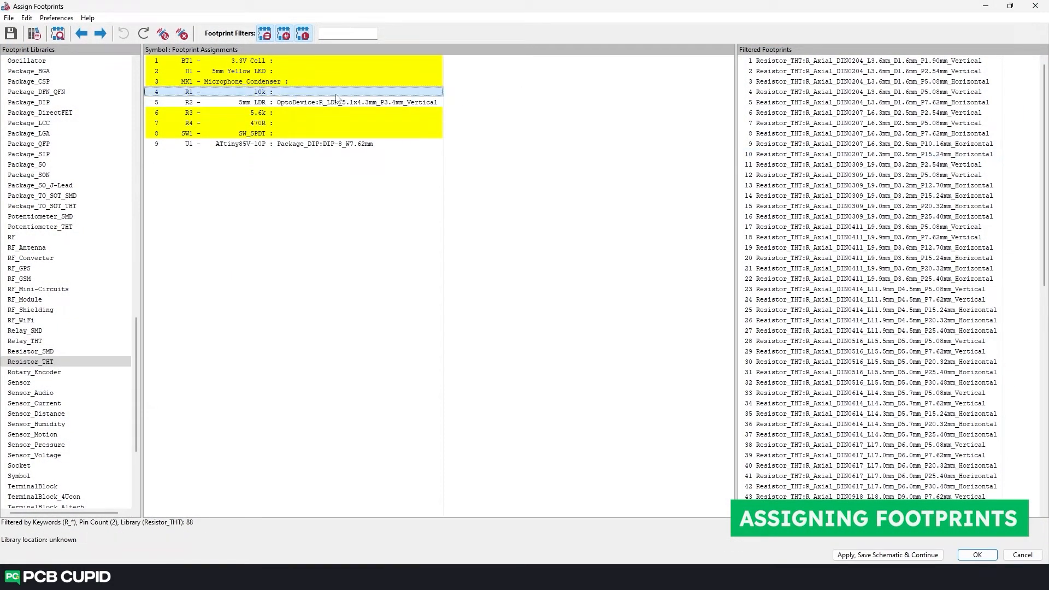
pyautogui.doubleClick(814, 154)
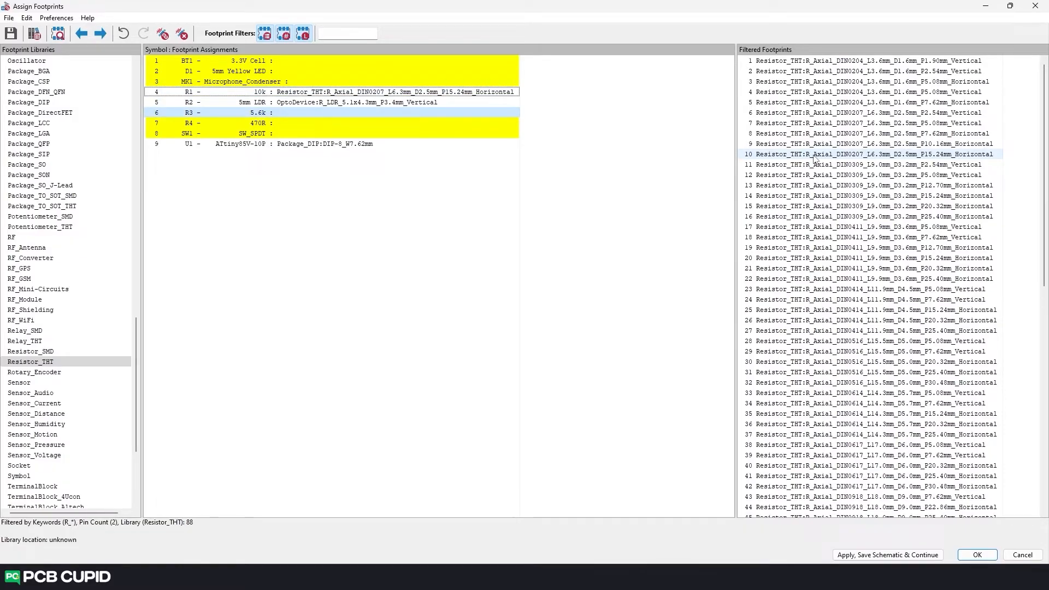
pyautogui.doubleClick(814, 154)
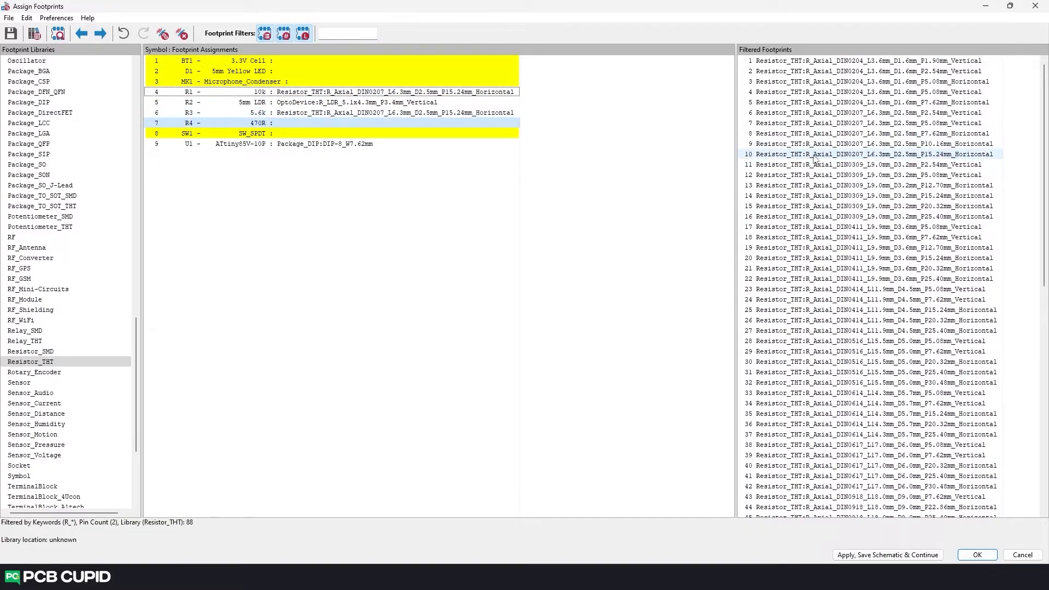
# Step: Assign the footprint Resistor_THT:R_Axial_DIN0207_L6.3mm_D2.5mm_P15.24mm_Horizontal to the resistor R4
pyautogui.doubleClick(814, 154)
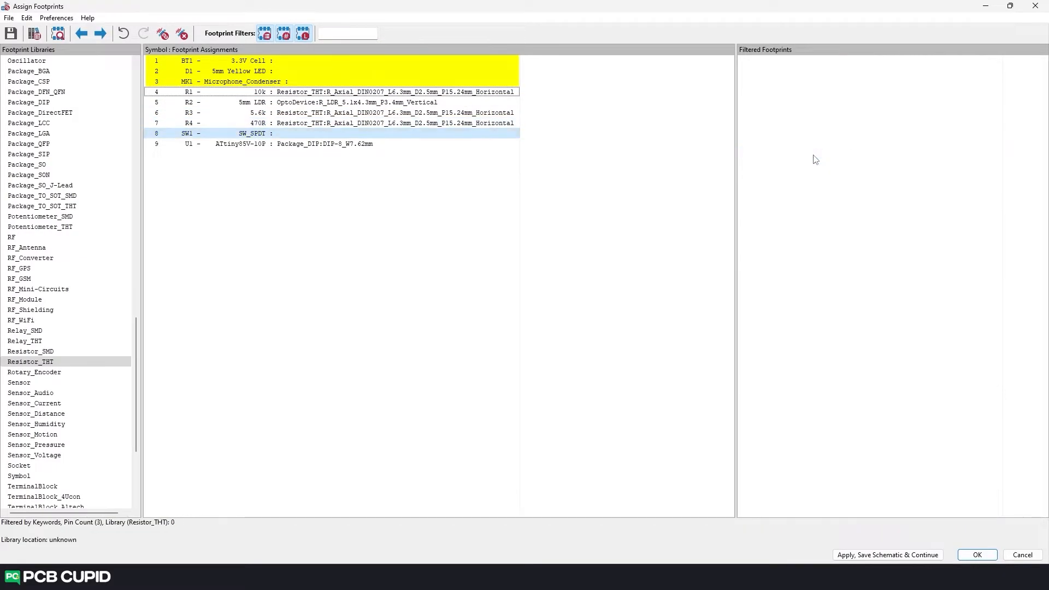
# Step: Filter the LED D1's footprints by pin count and the LED_THT library, and assign LED_THT:LED_D5.0mm after checking its 3D model
pyautogui.click(283, 71)
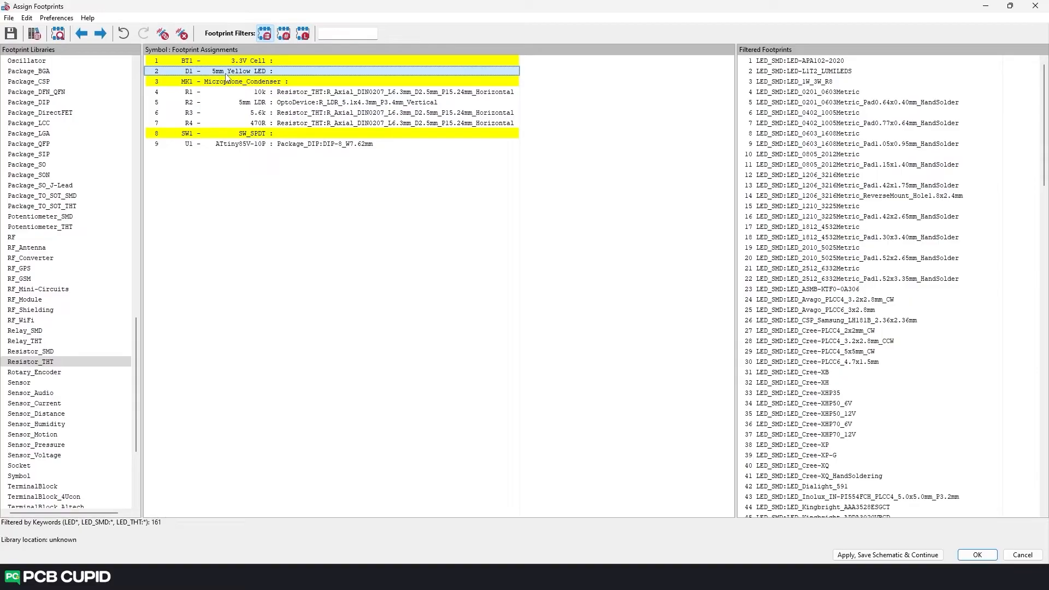
pyautogui.click(284, 34)
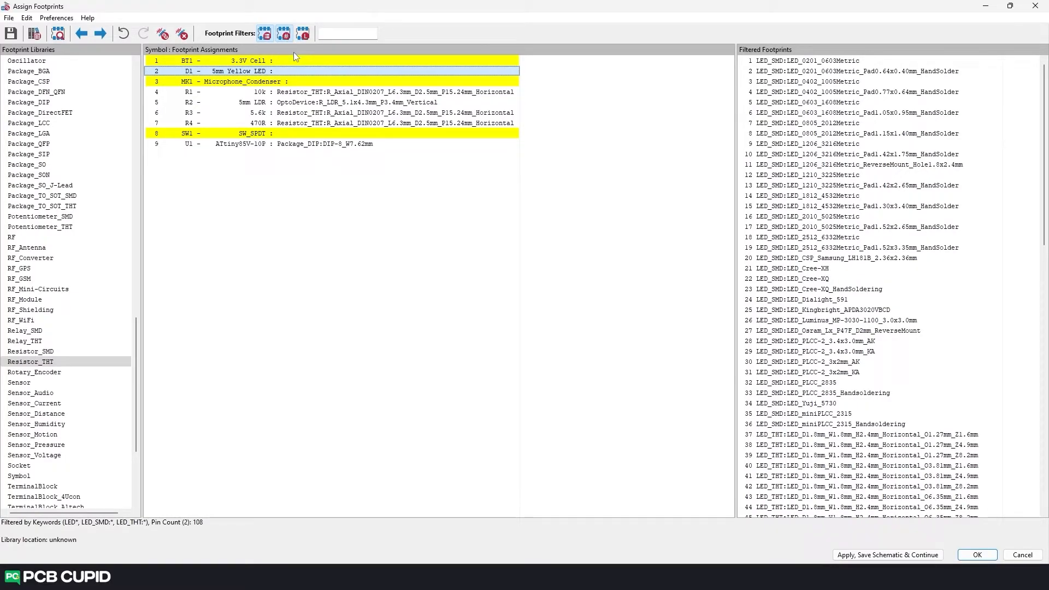
pyautogui.click(303, 34)
pyautogui.scroll(9, 111, 235)
pyautogui.click(110, 258)
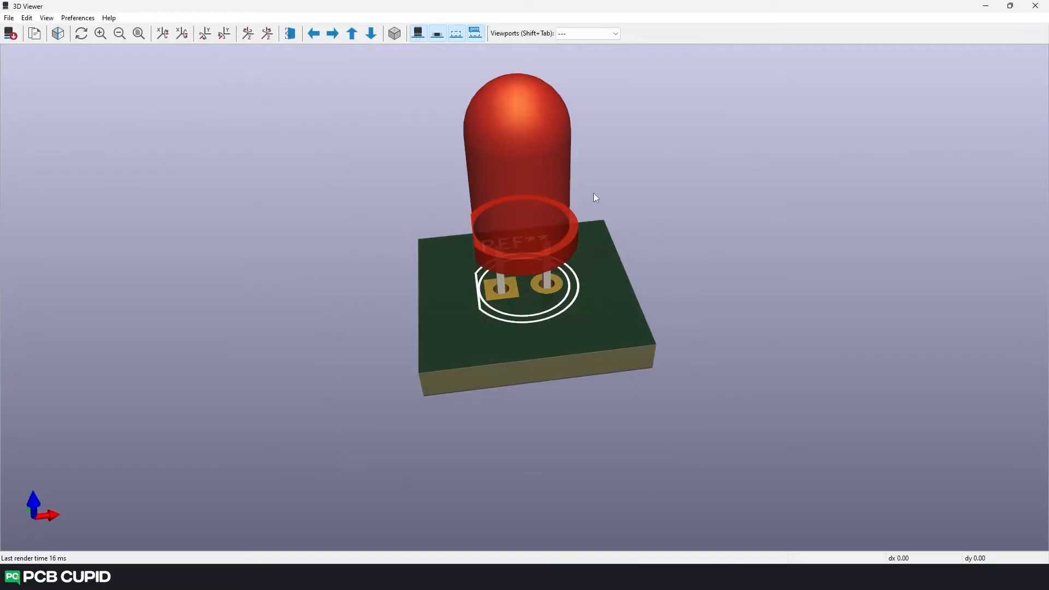
pyautogui.moveTo(593, 192); pyautogui.dragTo(847, 377)
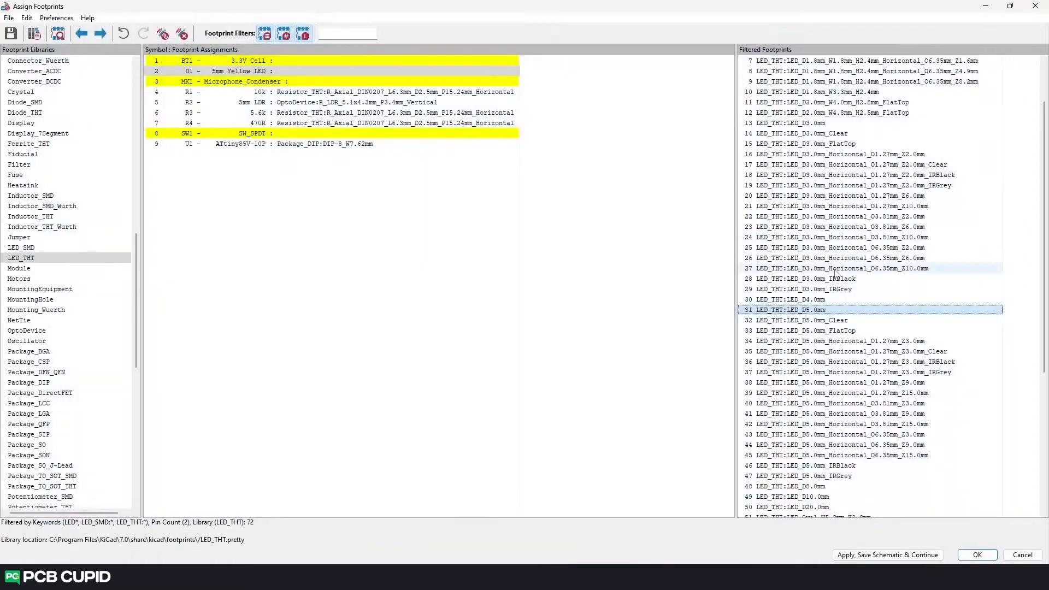
pyautogui.press('Down')
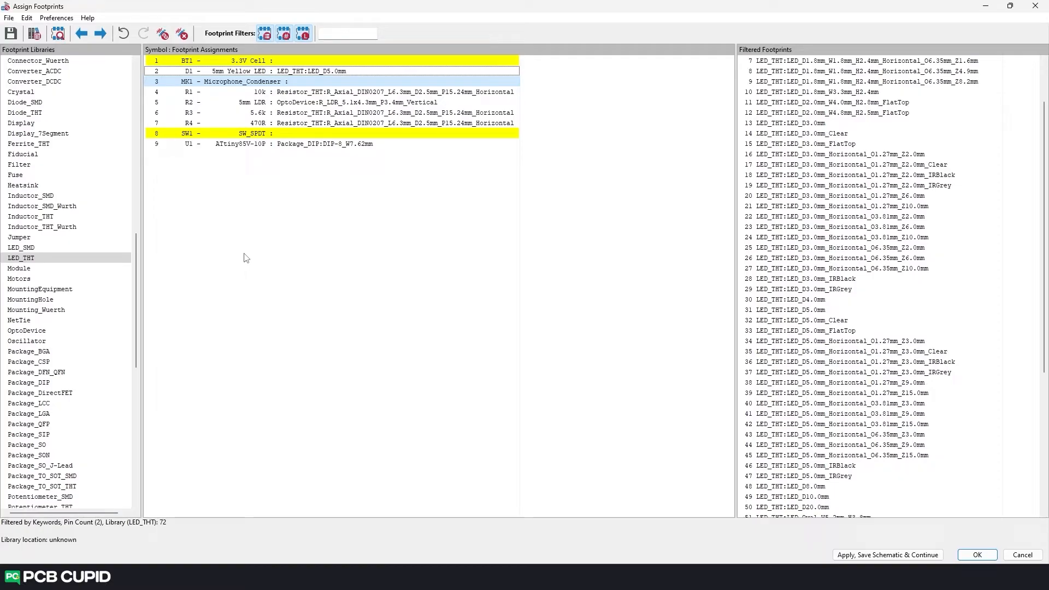
# Step: Assign the footprint Battery:BatteryHolder_ComfortableElectronic_CH273-2450_1x2450 to the 3.3V cell BT1
pyautogui.press('Up')
pyautogui.press('Up')
pyautogui.click(871, 71)
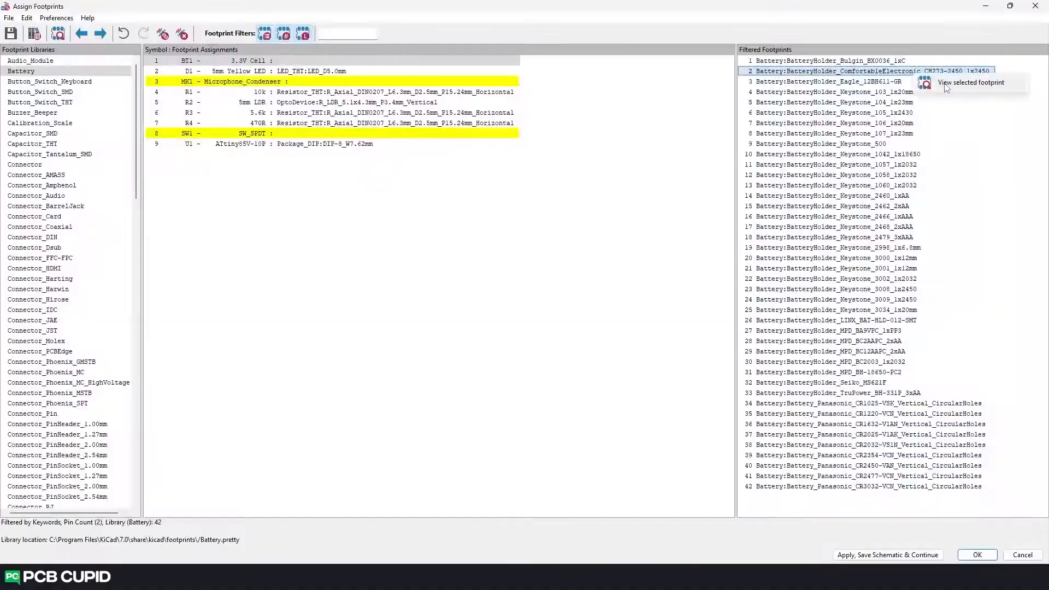
pyautogui.doubleClick(872, 71)
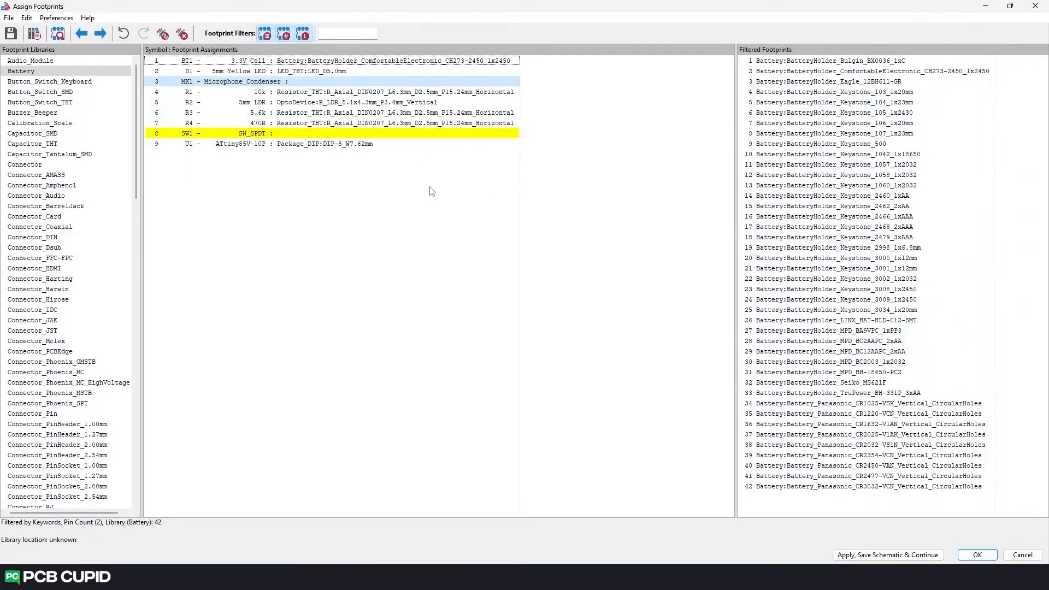
# Step: Filter the switch SW1's footprints by "spdt" and the Button_Switch_THT library, and assign SW_CuK_OS102011MA1QN1_SPDT_Angled
pyautogui.press('Down')
pyautogui.press('Down')
pyautogui.press('Down')
pyautogui.press('Down')
pyautogui.press('Down')
pyautogui.press('Down')
pyautogui.press('Down')
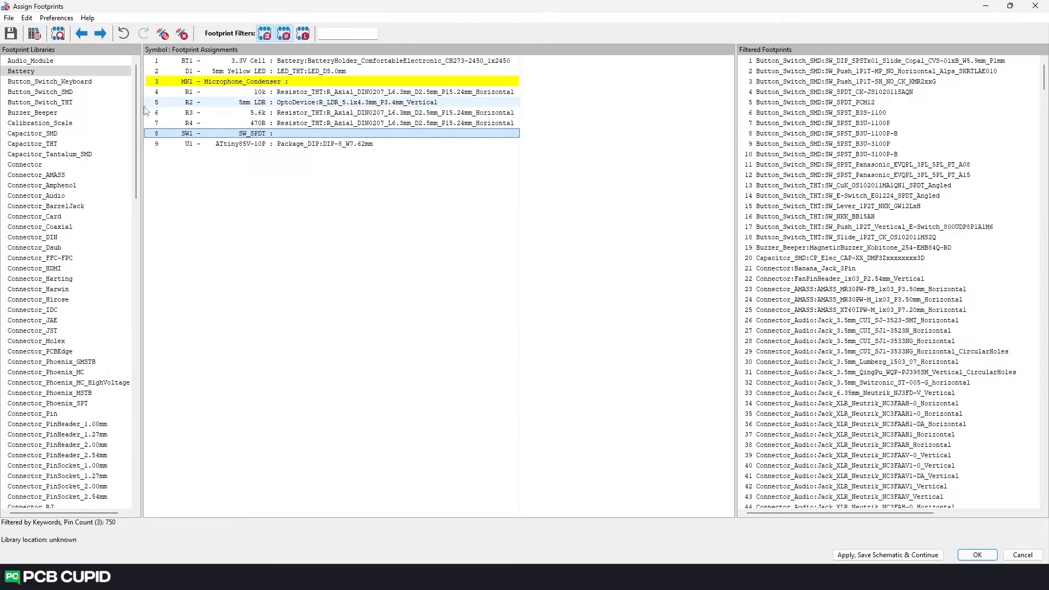
pyautogui.write('spdt')
pyautogui.click(846, 154)
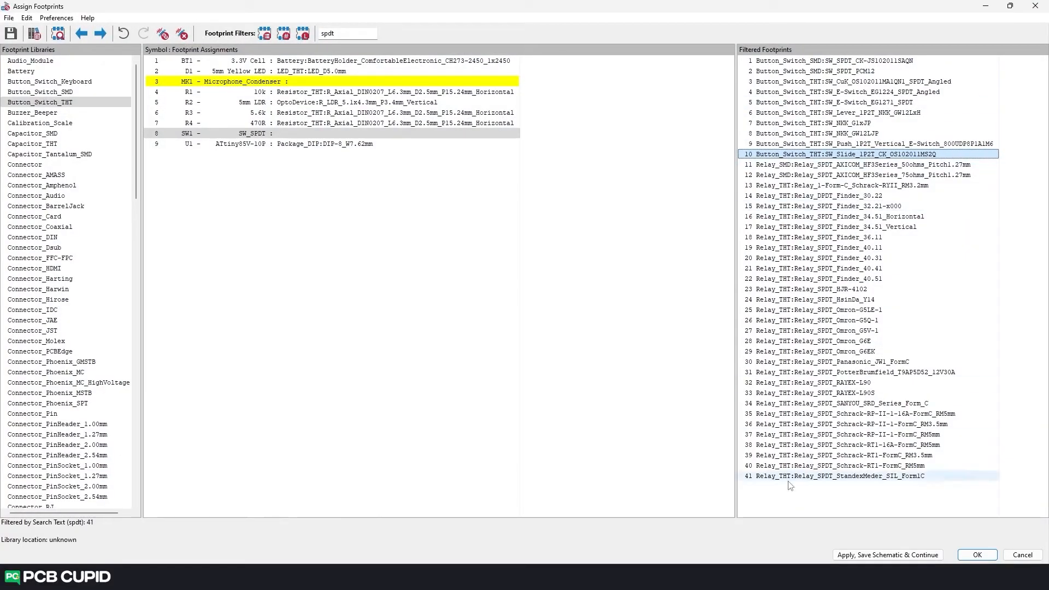
pyautogui.click(303, 34)
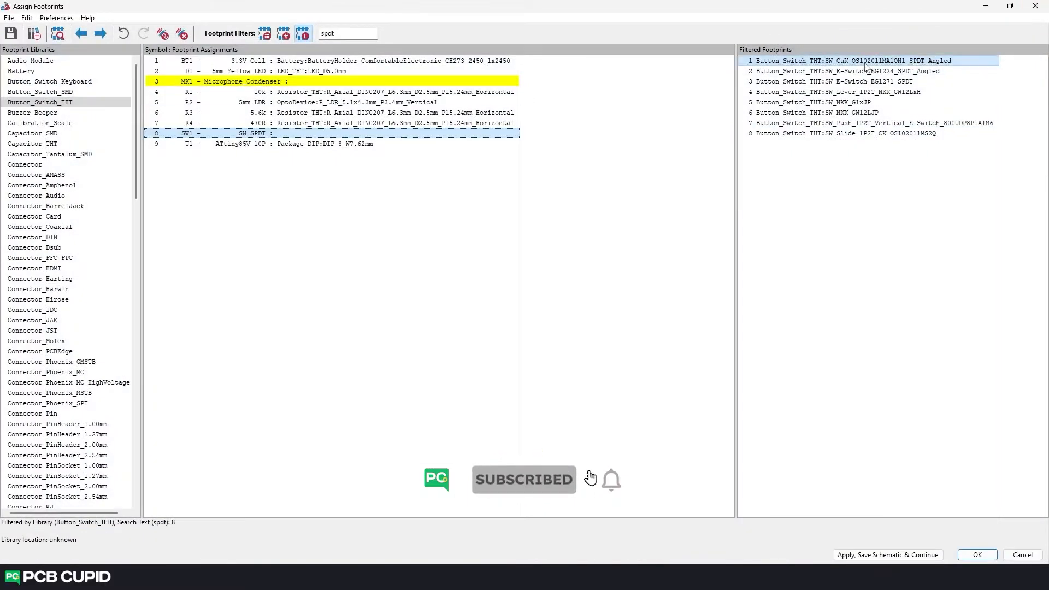
pyautogui.doubleClick(852, 61)
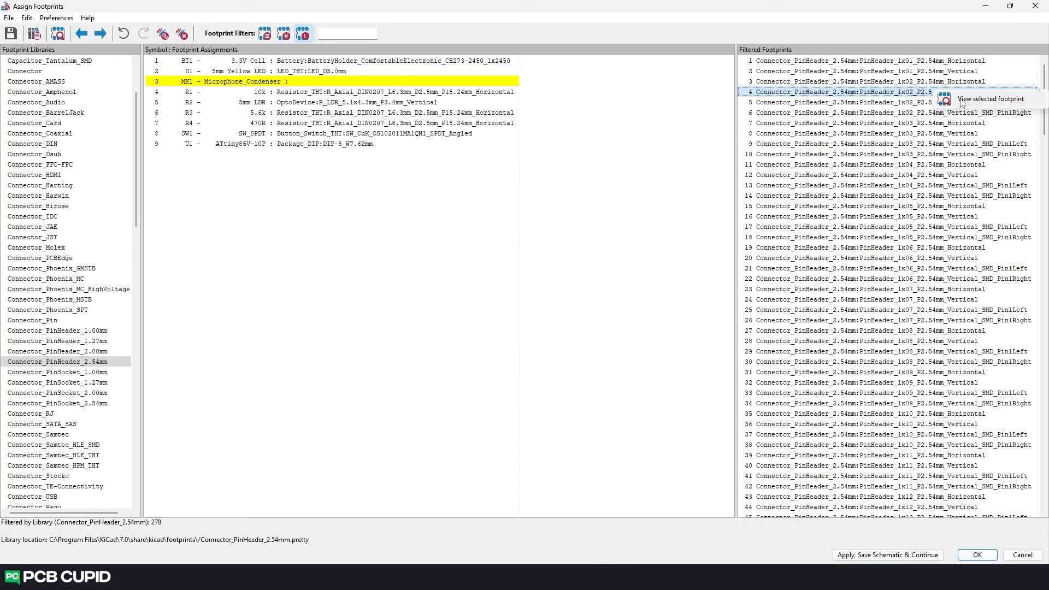
# Step: Measure the pad spacing of Connector_PinHeader_2.54mm:PinHeader_1x02_P2.54mm_Vertical and assign this footprint to the microphone MK1
pyautogui.click(959, 98)
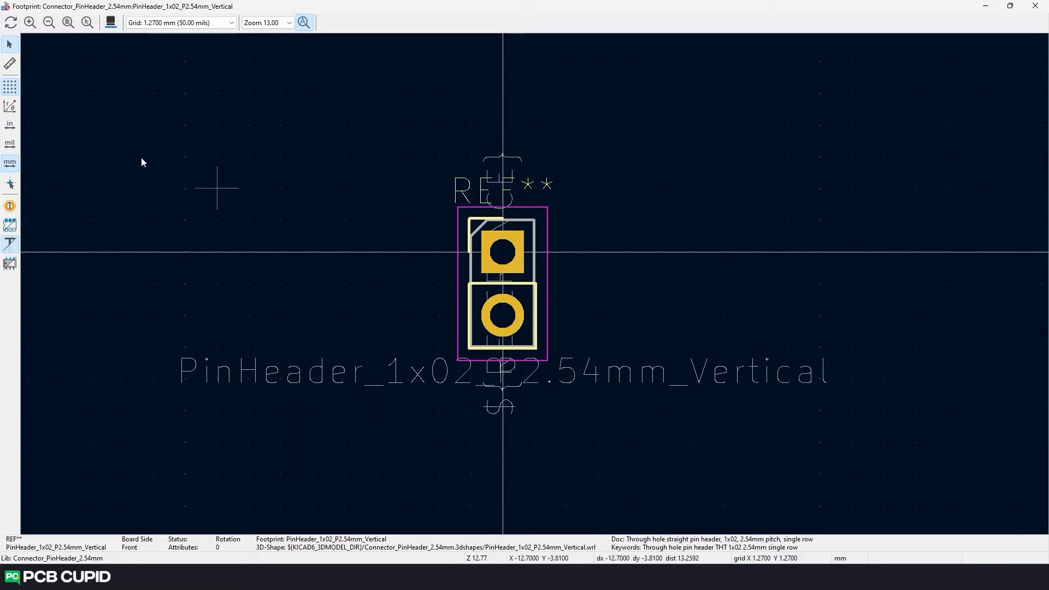
pyautogui.click(9, 65)
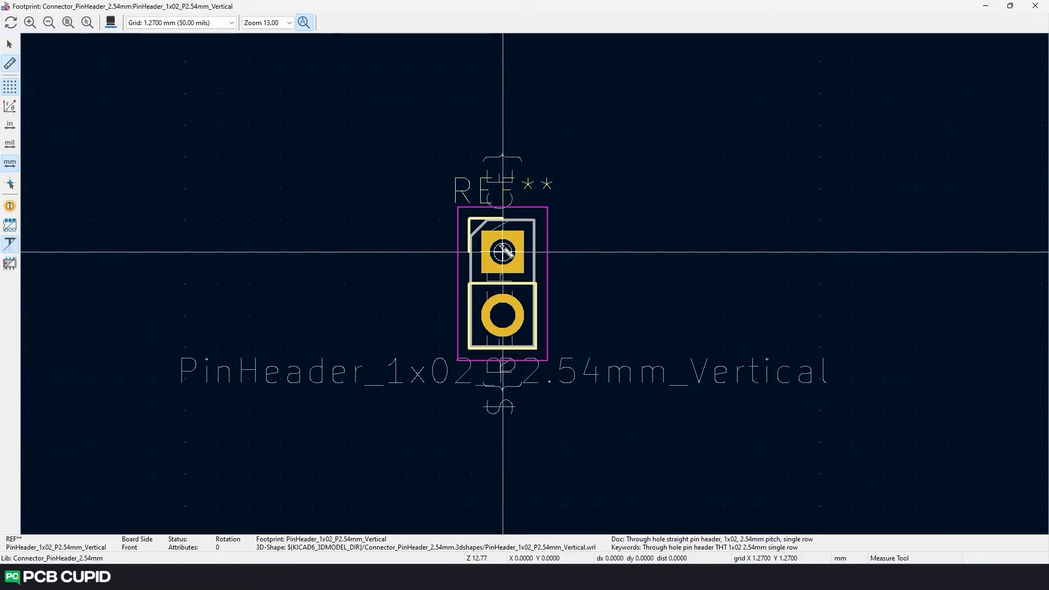
pyautogui.click(502, 251)
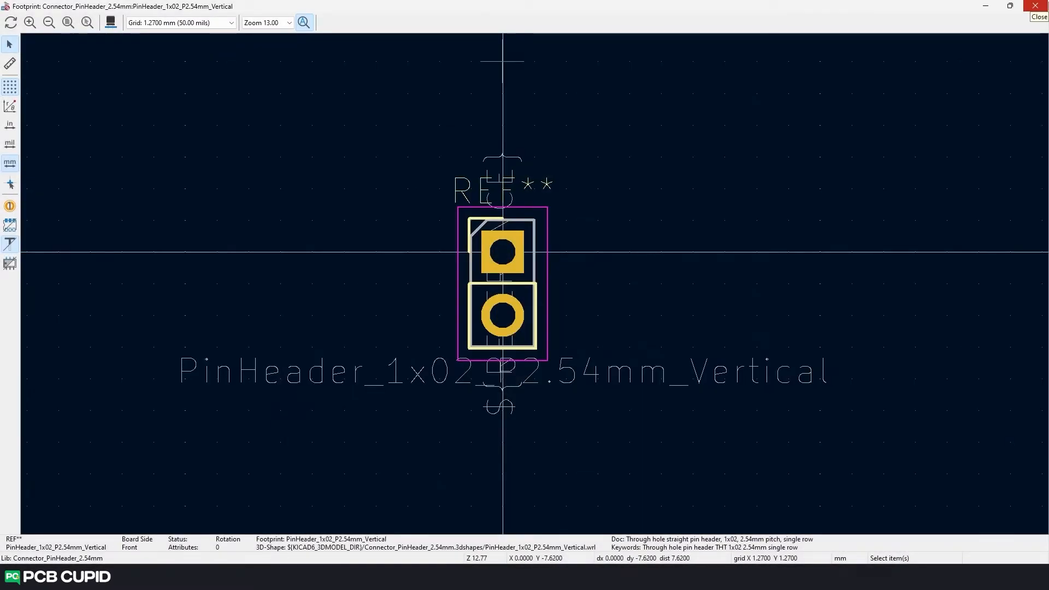
pyautogui.click(1036, 6)
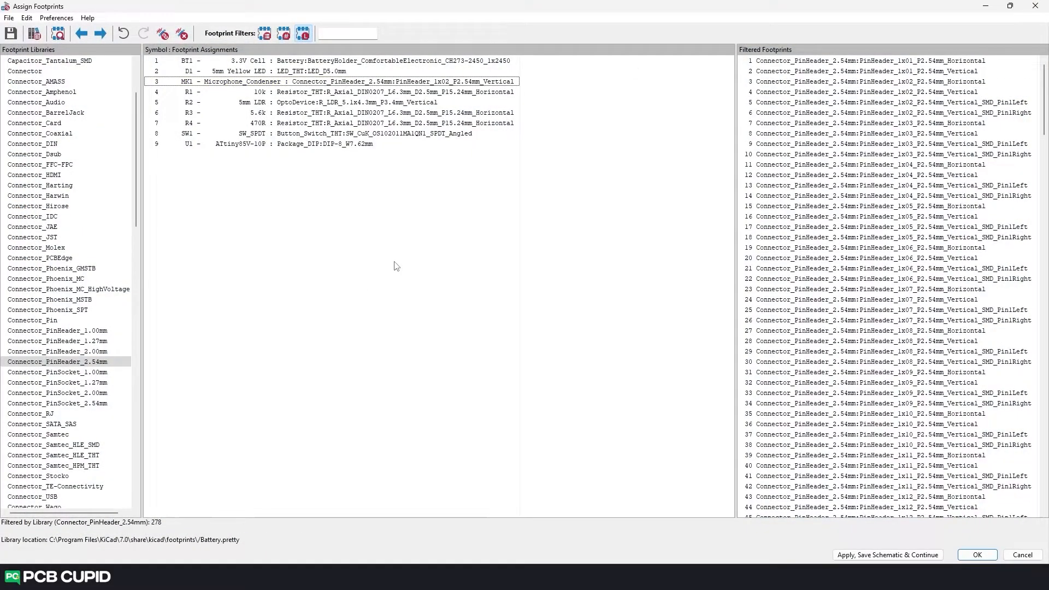
# Step: Apply all the footprint assignments, save the schematic, and return to the schematic editor
pyautogui.moveTo(395, 262); pyautogui.dragTo(210, 61)
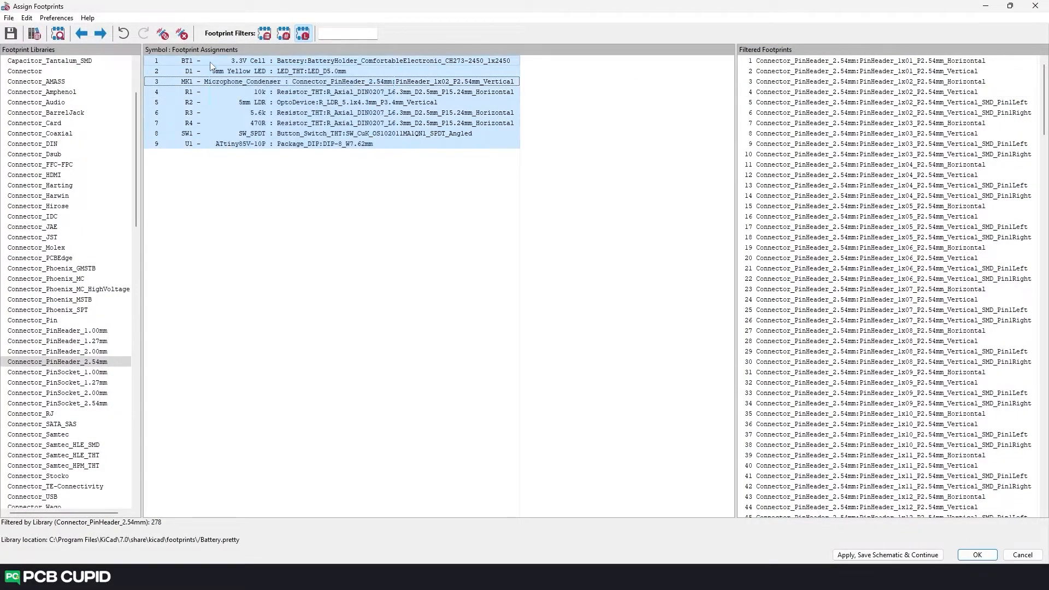
pyautogui.click(378, 316)
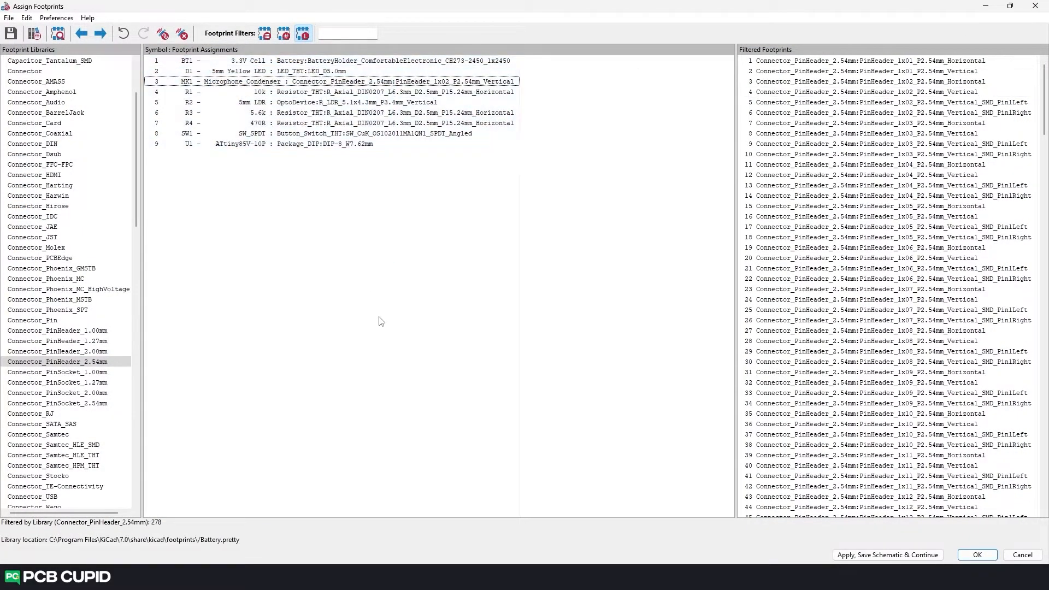
pyautogui.click(873, 556)
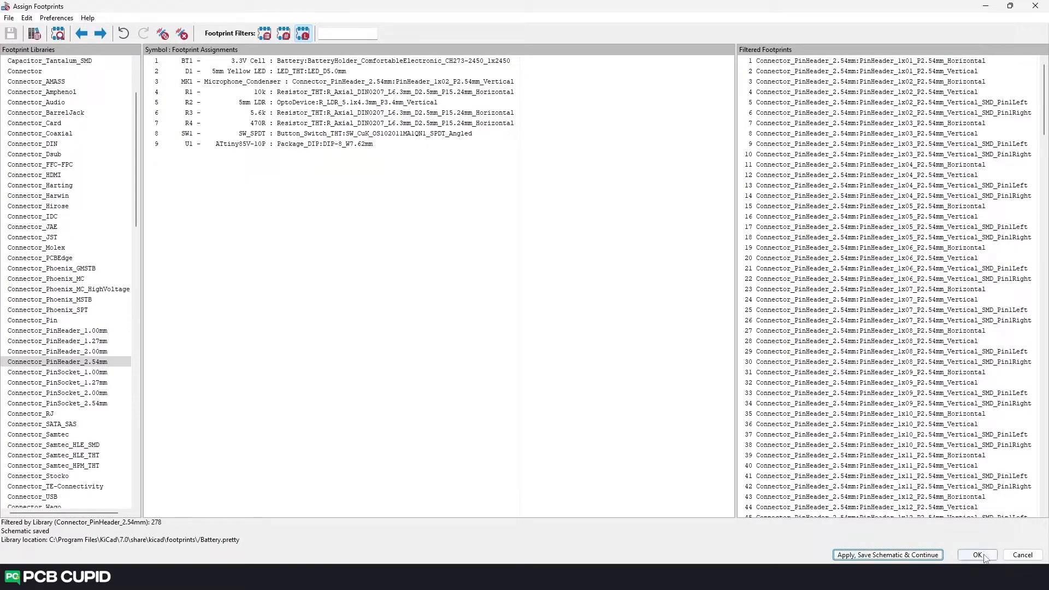
pyautogui.click(978, 555)
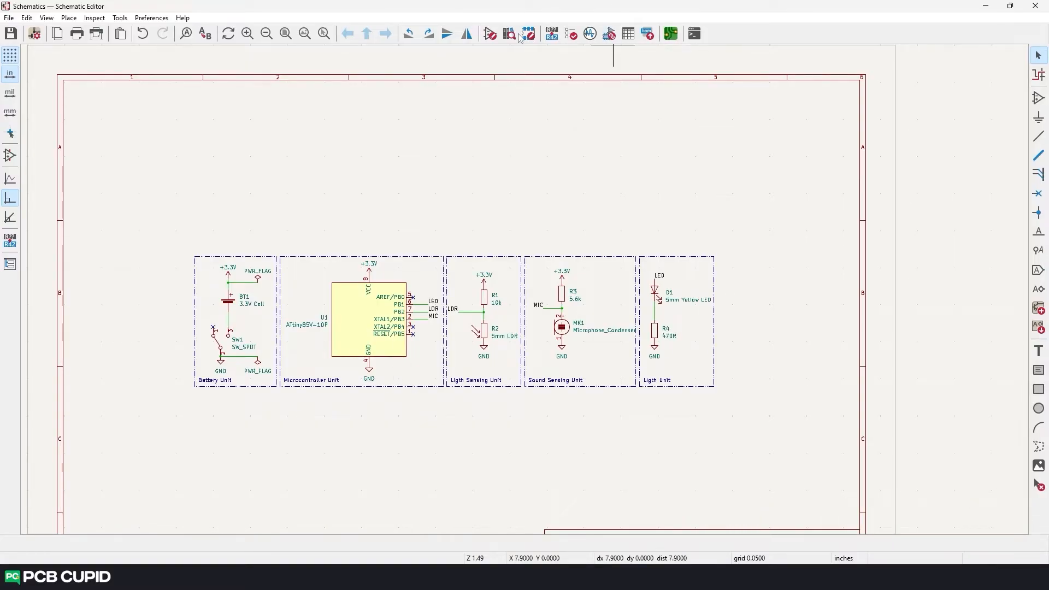
# Step: Open the PCB editor, update the board from the schematic, and place the imported footprints on the sheet
pyautogui.click(671, 34)
pyautogui.click(504, 33)
pyautogui.click(334, 294)
pyautogui.click(382, 293)
pyautogui.click(394, 262)
pyautogui.scroll(4, 470, 243)
# Step: Arrange the resistors, SW1, R2, D1 and MK1 in rows below the battery holder, and reposition U1 beside it
pyautogui.moveTo(197, 328); pyautogui.dragTo(298, 397)
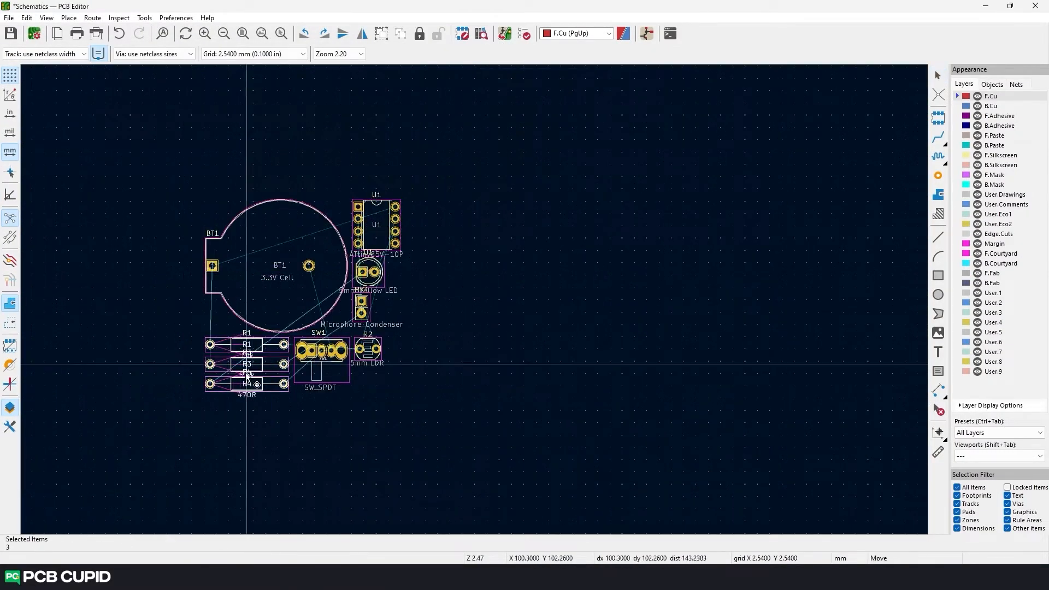
pyautogui.moveTo(246, 364); pyautogui.dragTo(242, 410)
pyautogui.moveTo(331, 353); pyautogui.dragTo(334, 404)
pyautogui.moveTo(367, 349); pyautogui.dragTo(225, 349)
pyautogui.moveTo(375, 273); pyautogui.dragTo(327, 350)
pyautogui.moveTo(362, 304); pyautogui.dragTo(376, 351)
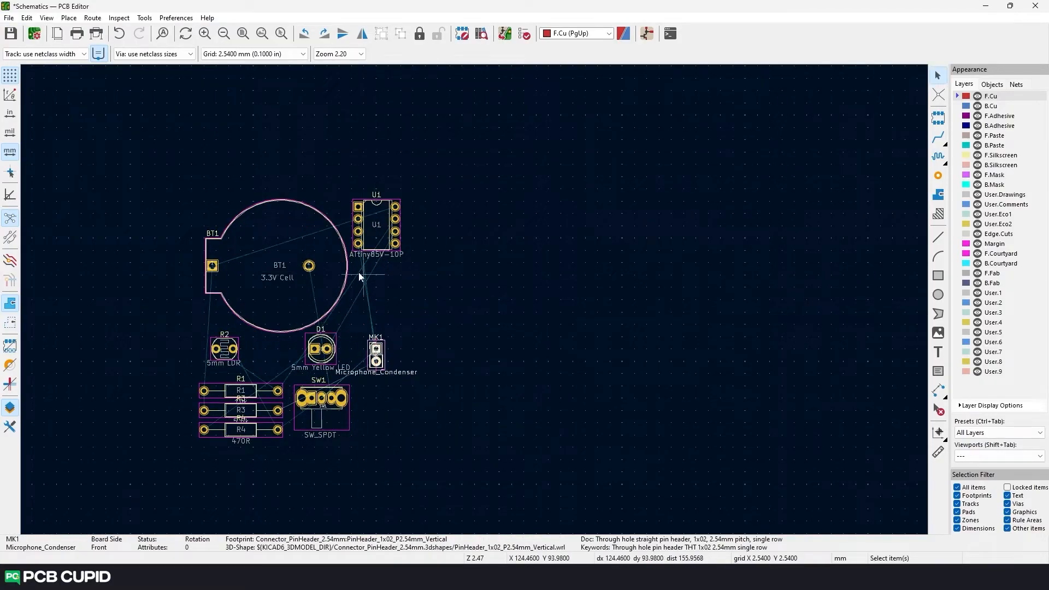
pyautogui.moveTo(376, 227); pyautogui.dragTo(394, 271)
# Step: Inspect the arranged board in the 3D viewer
pyautogui.moveTo(394, 273); pyautogui.dragTo(512, 244, button='middle')
pyautogui.click(47, 17)
pyautogui.click(93, 70)
pyautogui.moveTo(166, 373); pyautogui.dragTo(713, 410)
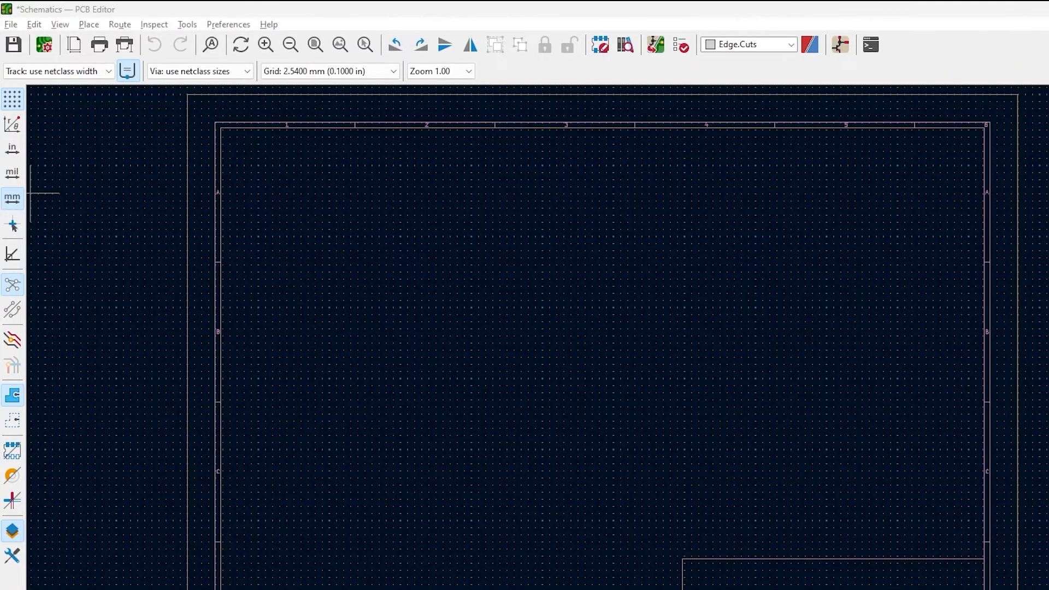
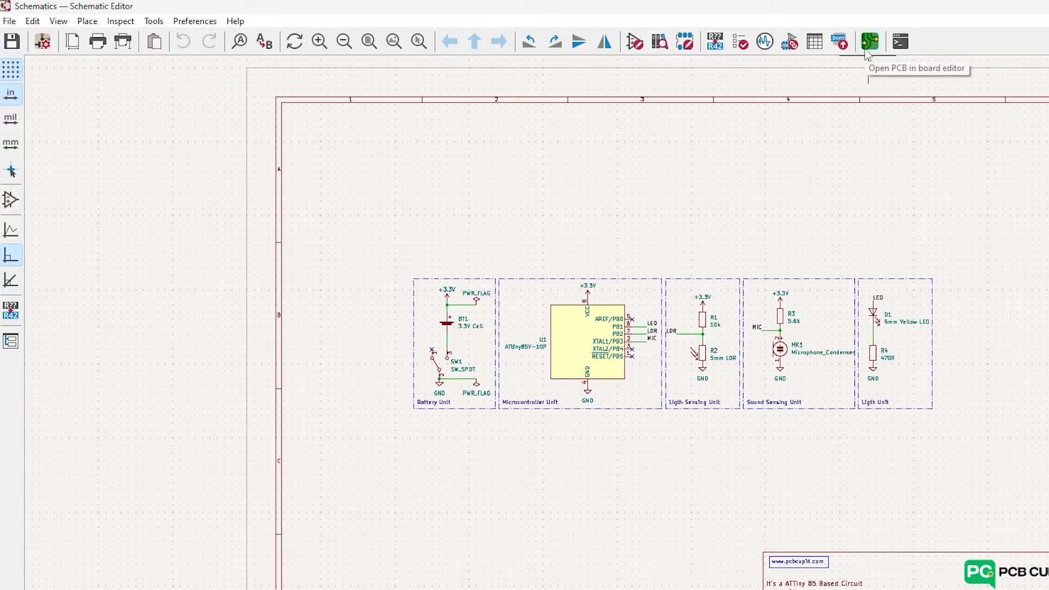
# Step: Open the board from the schematic in the PCB editor and look over its drawing sheet
pyautogui.click(865, 51)
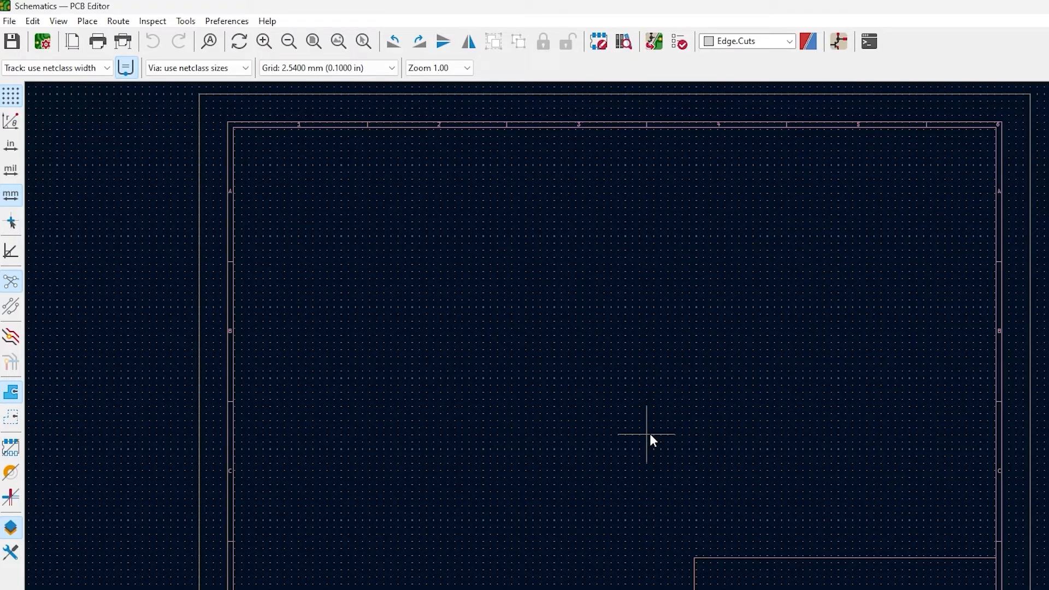
pyautogui.scroll(2, 485, 385)
pyautogui.scroll(-2, 614, 385)
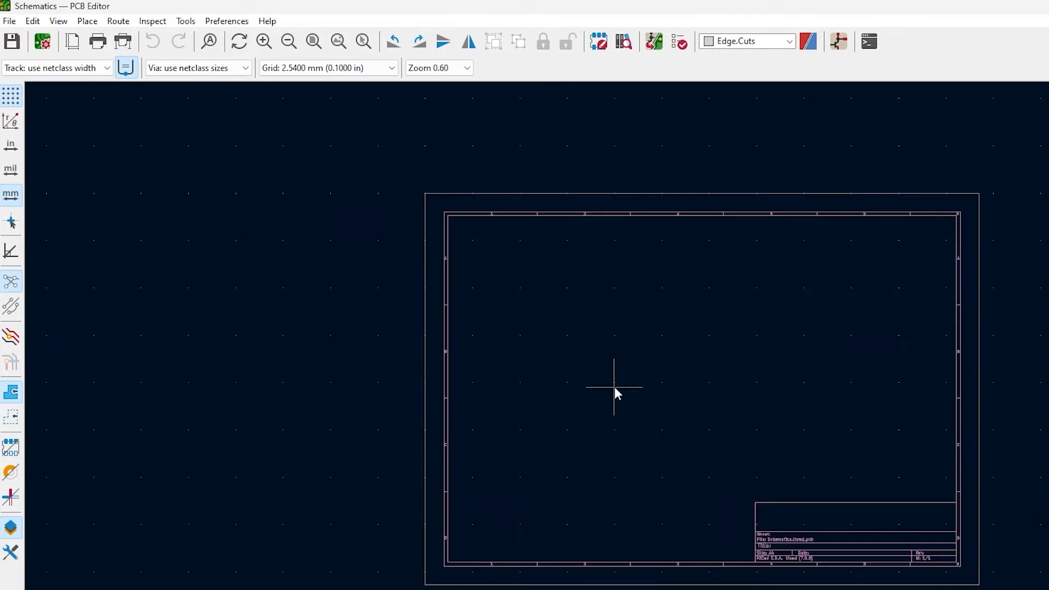
pyautogui.moveTo(604, 375); pyautogui.dragTo(513, 377, button='middle')
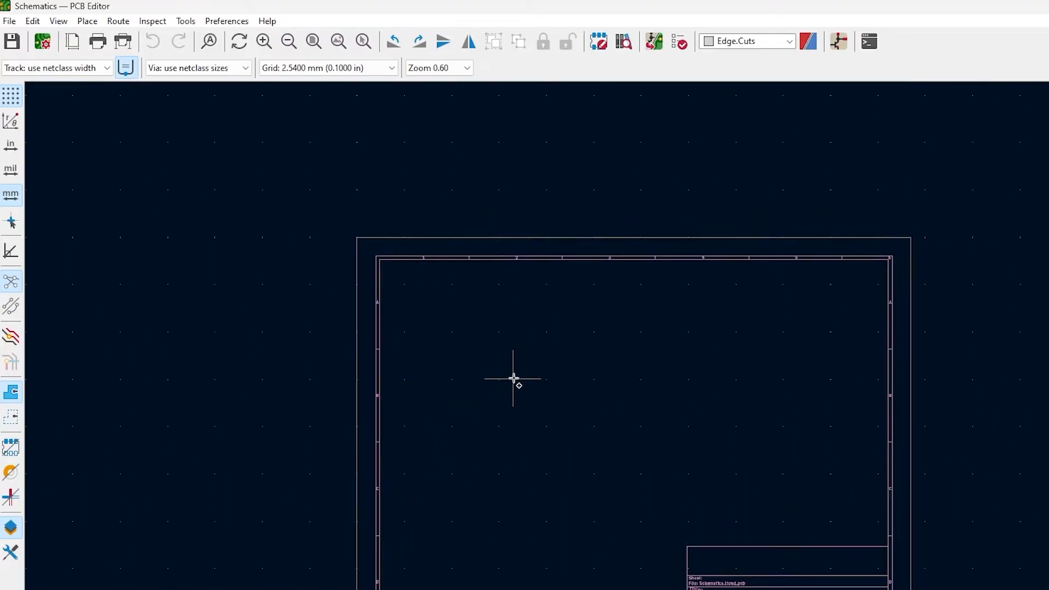
pyautogui.scroll(2, 516, 382)
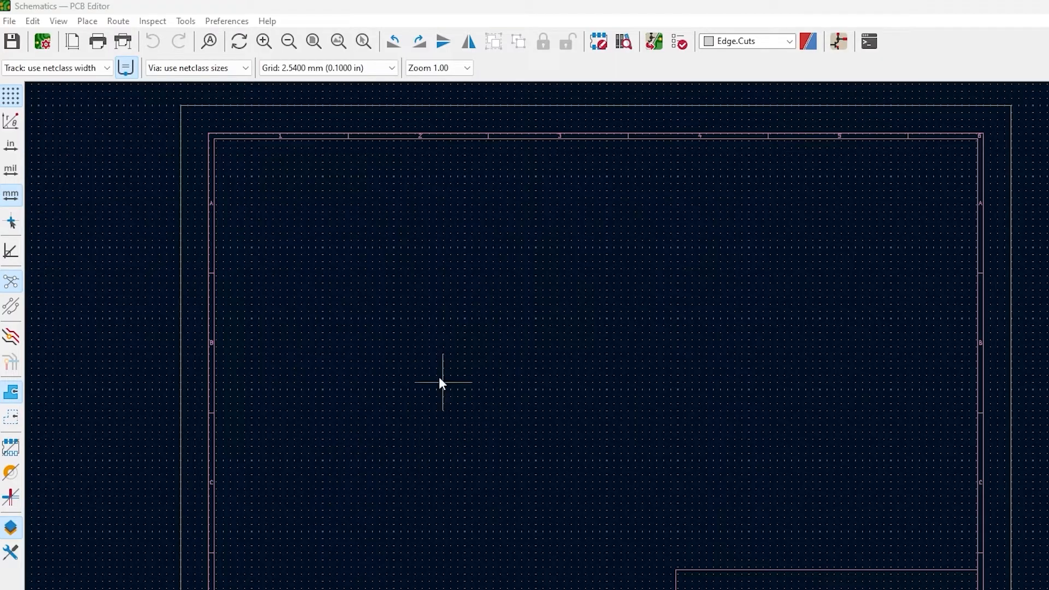
# Step: Open the board setup and examine the board editor layers, starting with F.Courtyard
pyautogui.click(48, 44)
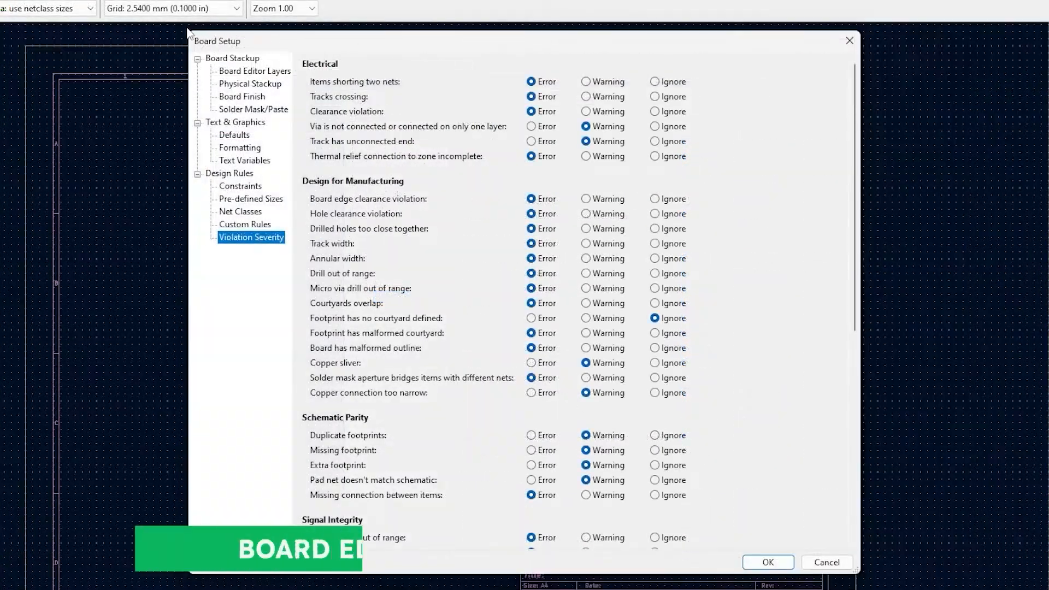
pyautogui.click(232, 59)
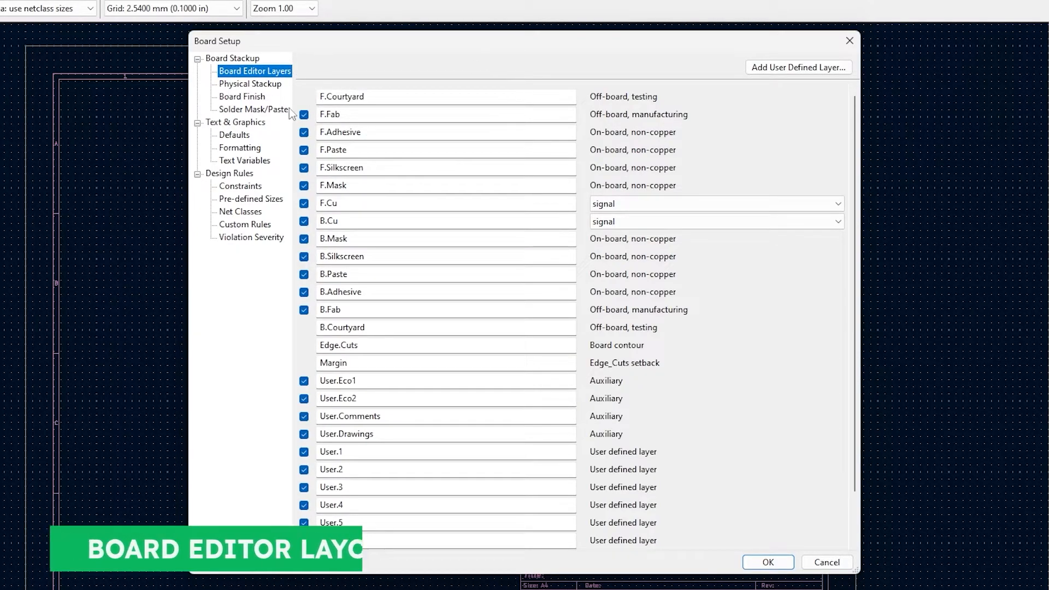
pyautogui.click(322, 97)
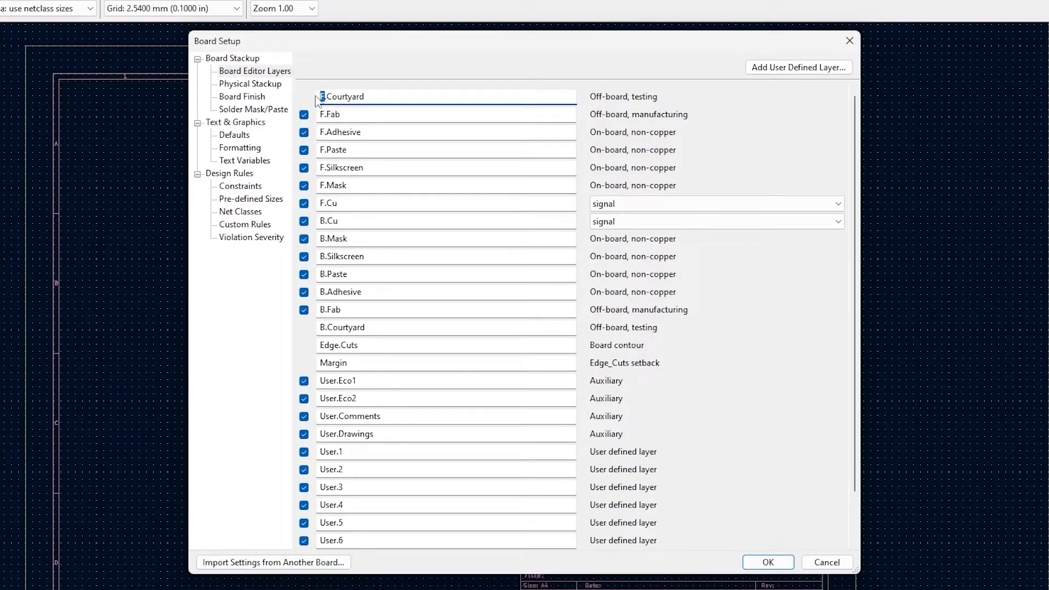
# Step: Review the board editor layer list, from F.Courtyard and B.Courtyard down to the user-defined layers
pyautogui.click(325, 221)
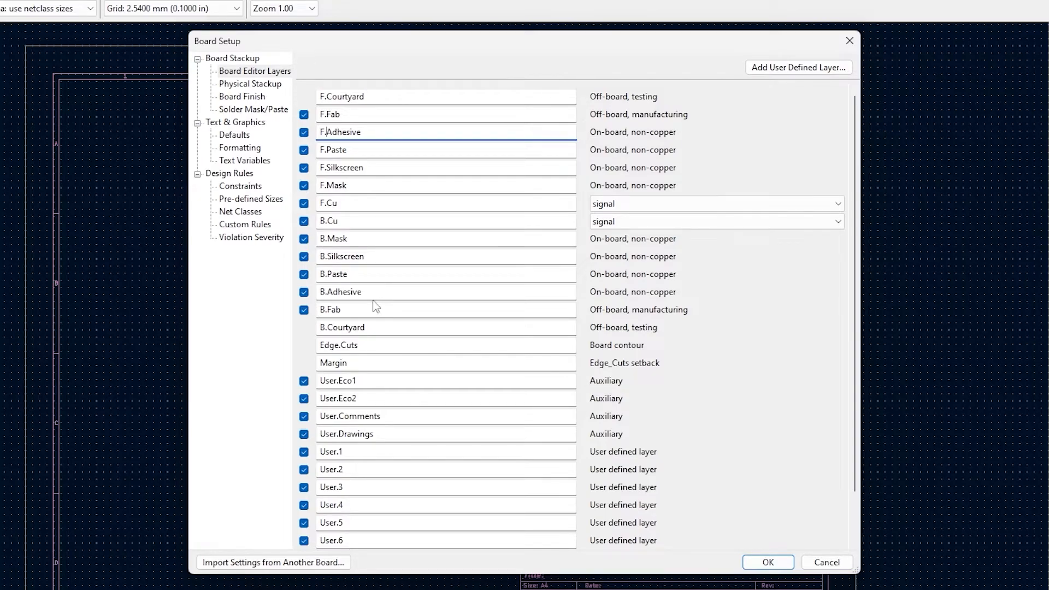
pyautogui.scroll(-3, 382, 315)
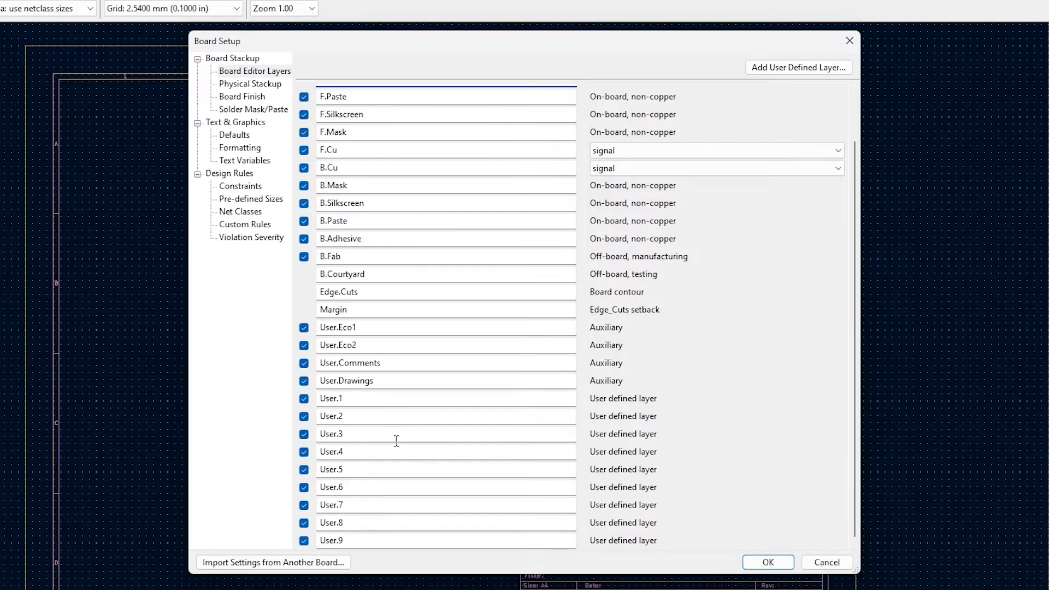
pyautogui.scroll(2, 396, 440)
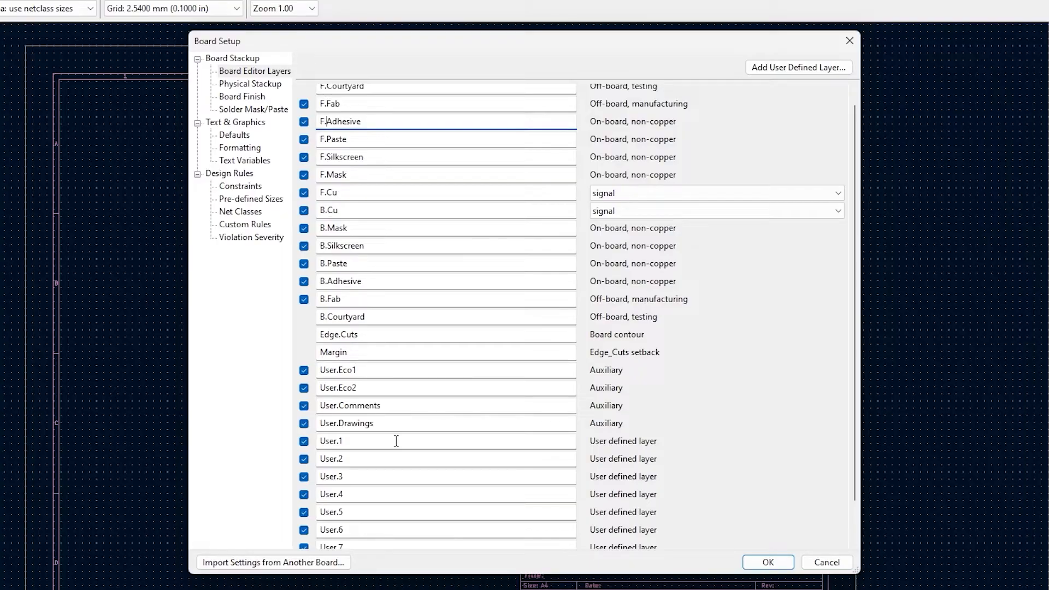
pyautogui.scroll(1, 397, 440)
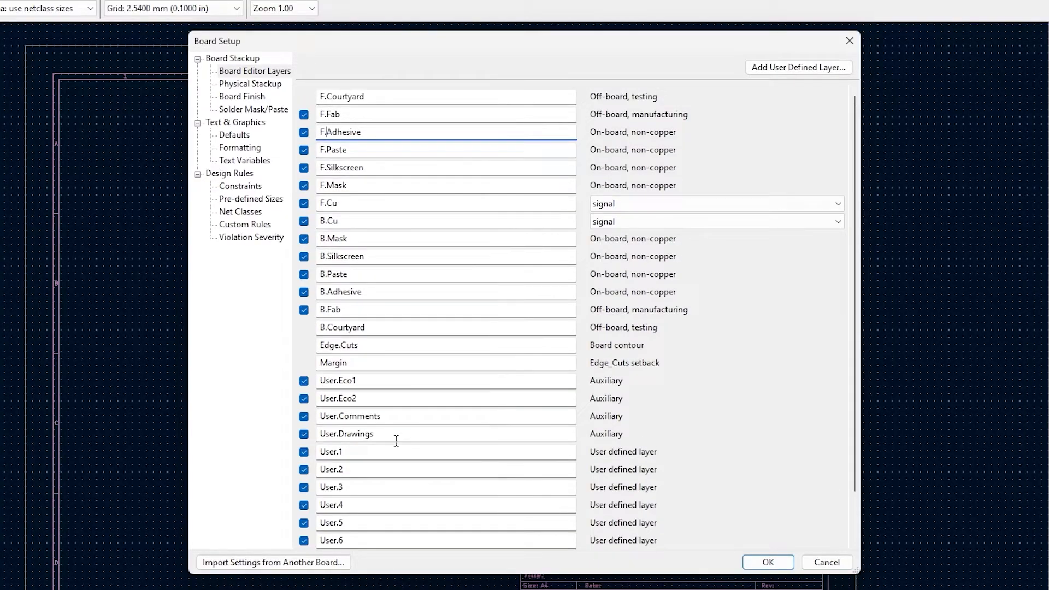
pyautogui.click(375, 96)
pyautogui.moveTo(386, 96); pyautogui.dragTo(292, 97)
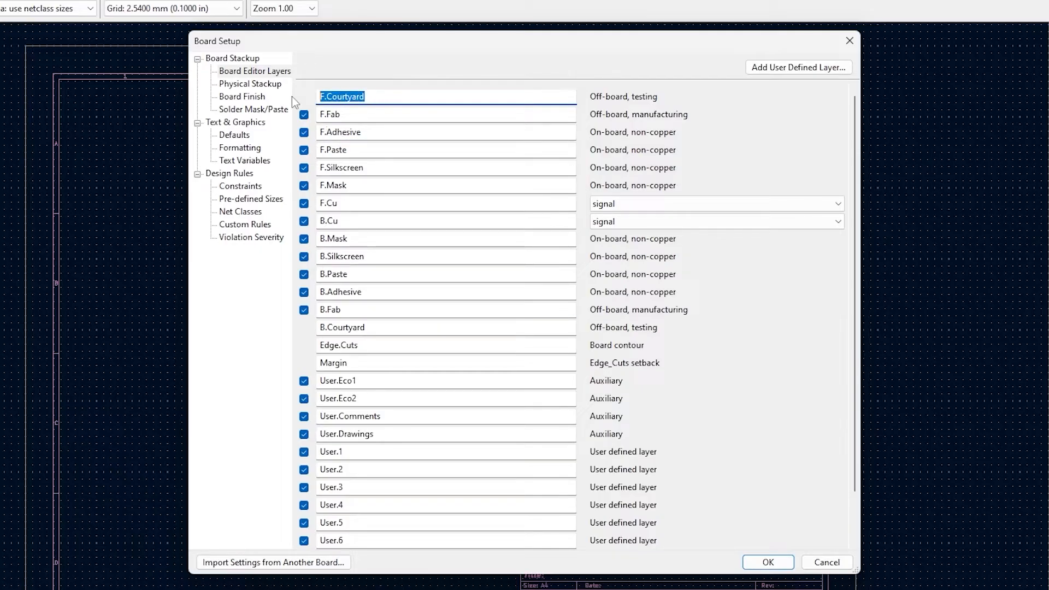
pyautogui.moveTo(390, 328); pyautogui.dragTo(290, 328)
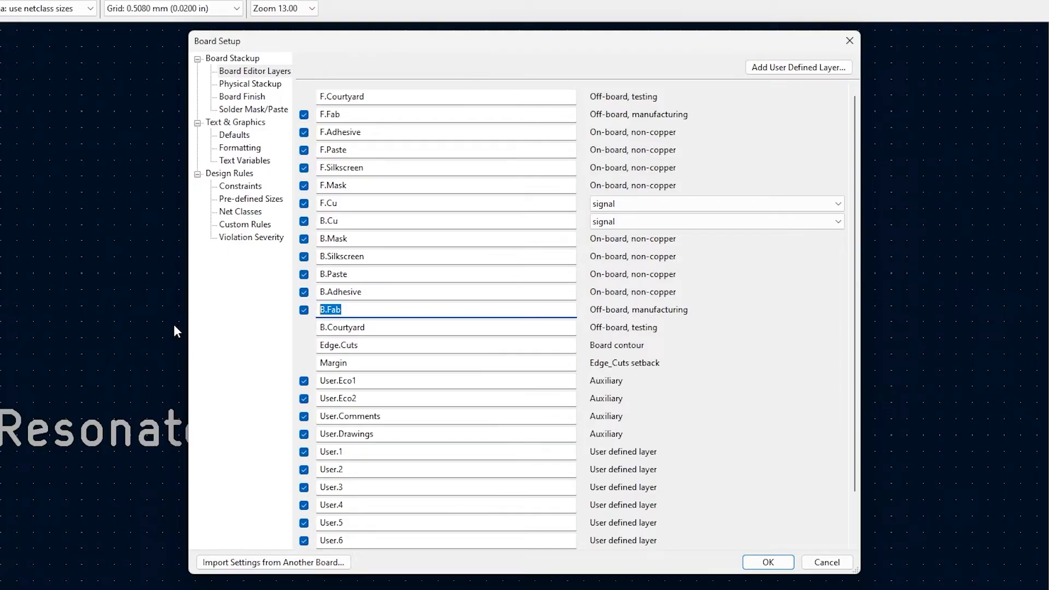
# Step: Disable the B.Fab, F.Fab, B.Adhesive and F.Adhesive layers
pyautogui.click(304, 310)
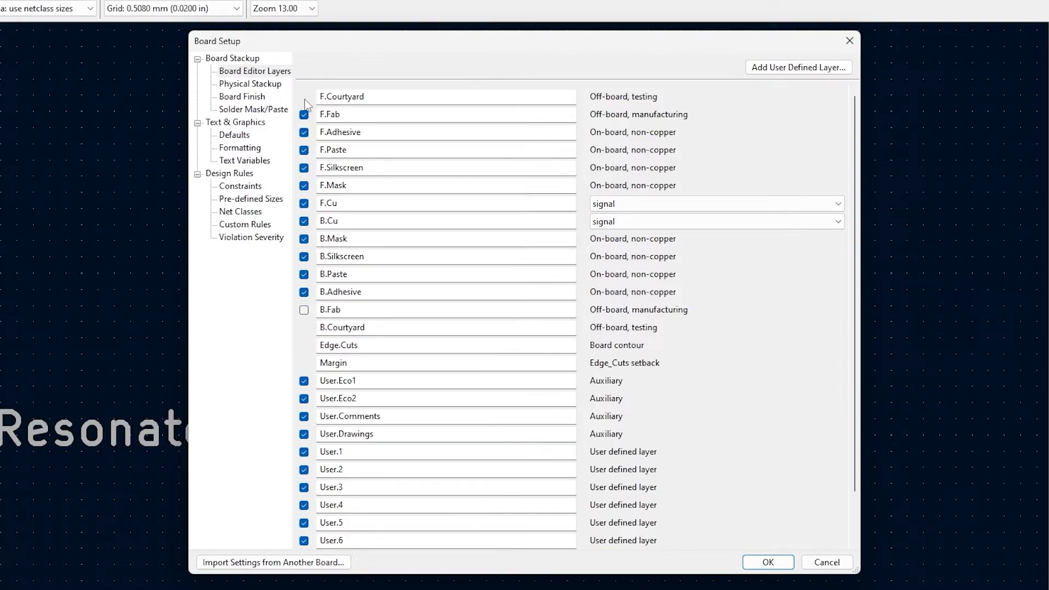
pyautogui.click(305, 115)
pyautogui.click(304, 292)
pyautogui.click(304, 133)
# Step: Examine the copper, B.Mask, B.Silkscreen, Edge.Cuts and Margin entries in the layer list
pyautogui.click(341, 207)
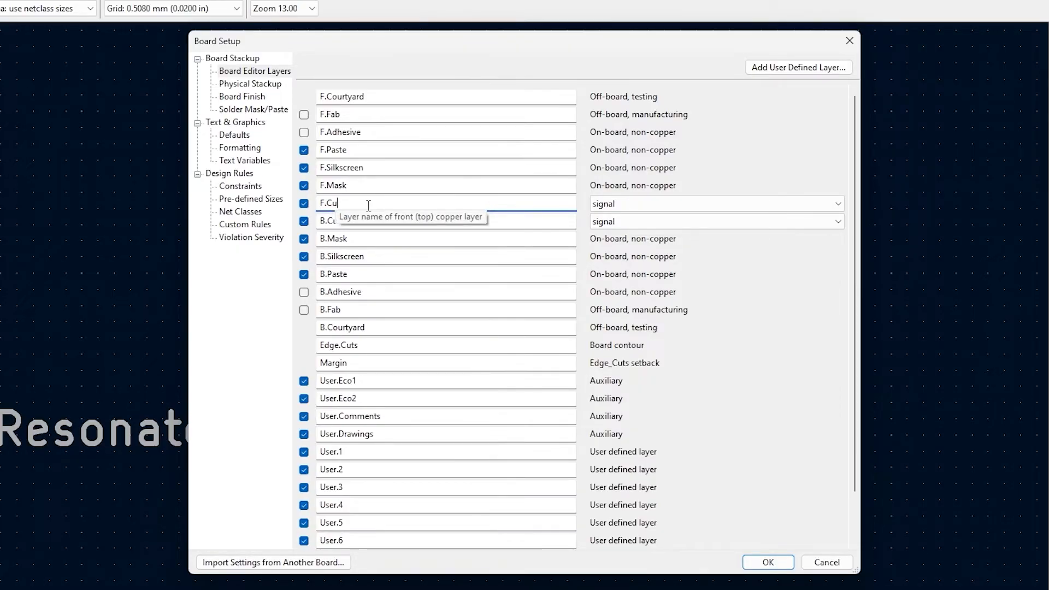
pyautogui.click(355, 221)
pyautogui.doubleClick(355, 240)
pyautogui.click(353, 256)
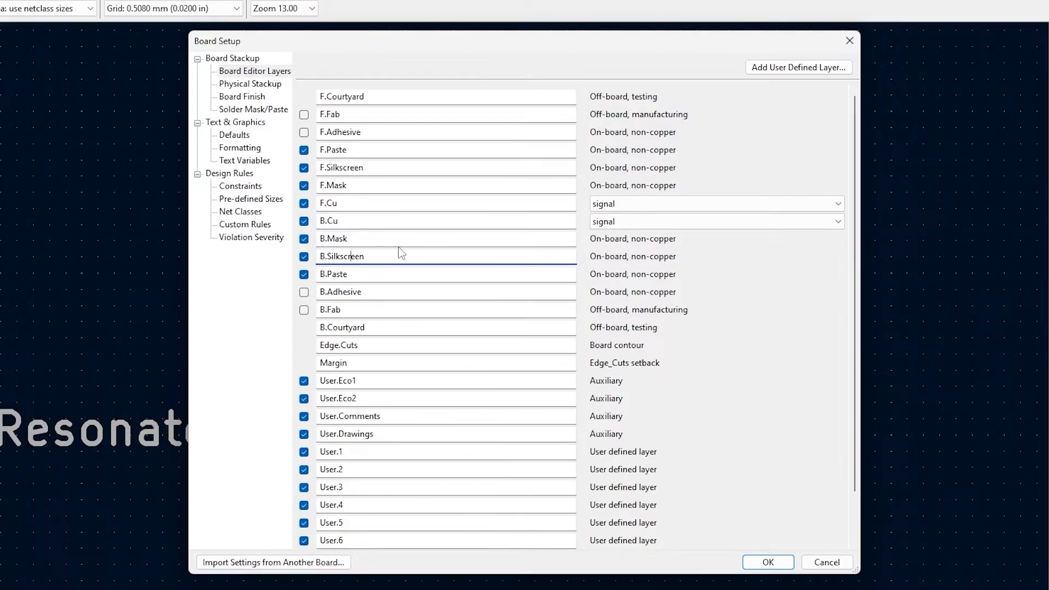
pyautogui.scroll(-3, 398, 244)
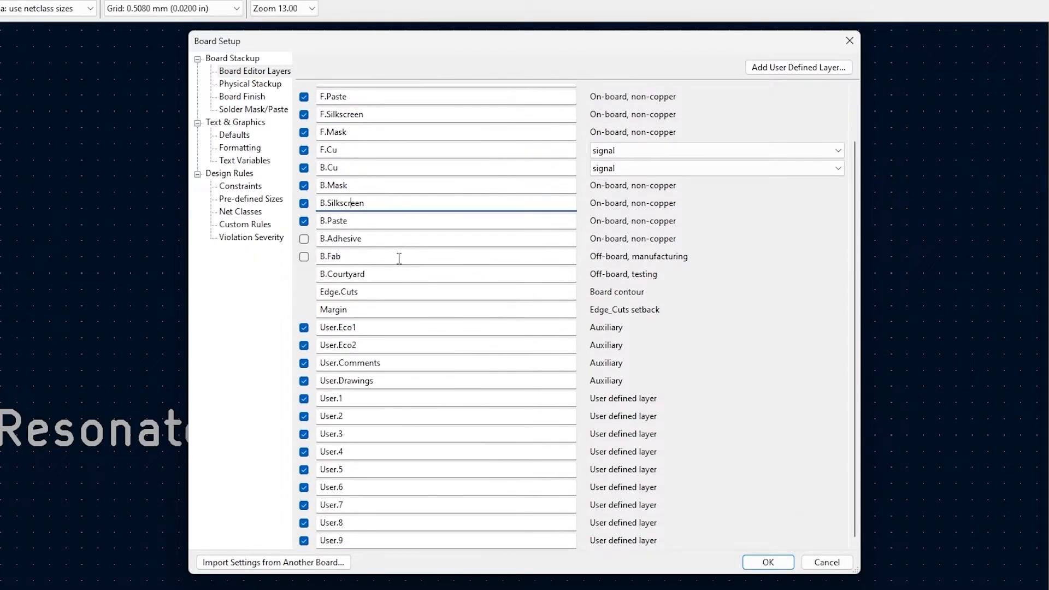
pyautogui.moveTo(368, 293); pyautogui.dragTo(277, 288)
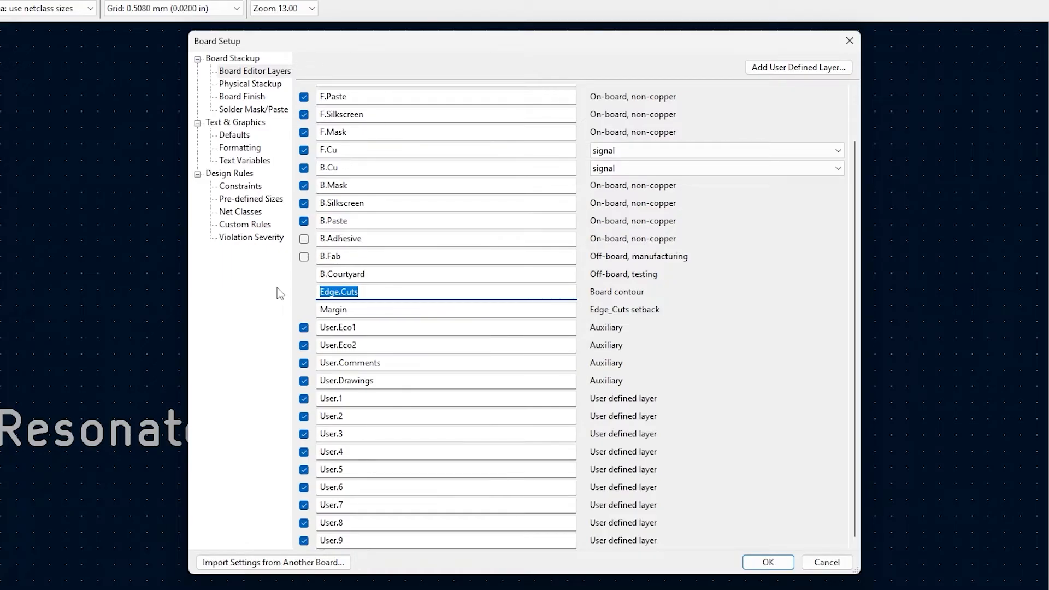
pyautogui.press('Tab')
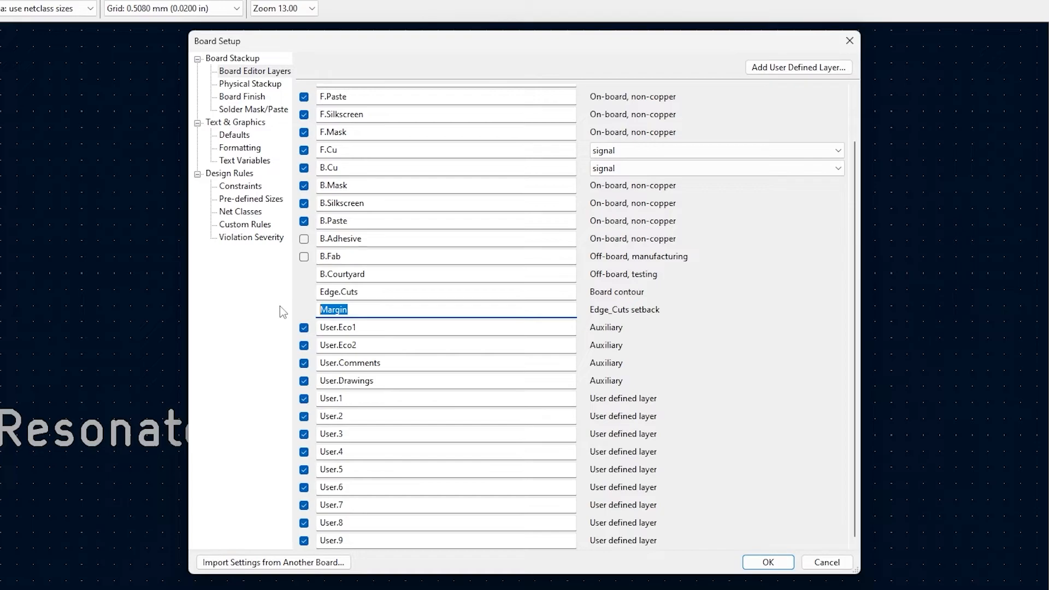
# Step: Disable the auxiliary layers User.Eco1, User.Eco2, User.Comments and User.Drawings
pyautogui.click(339, 328)
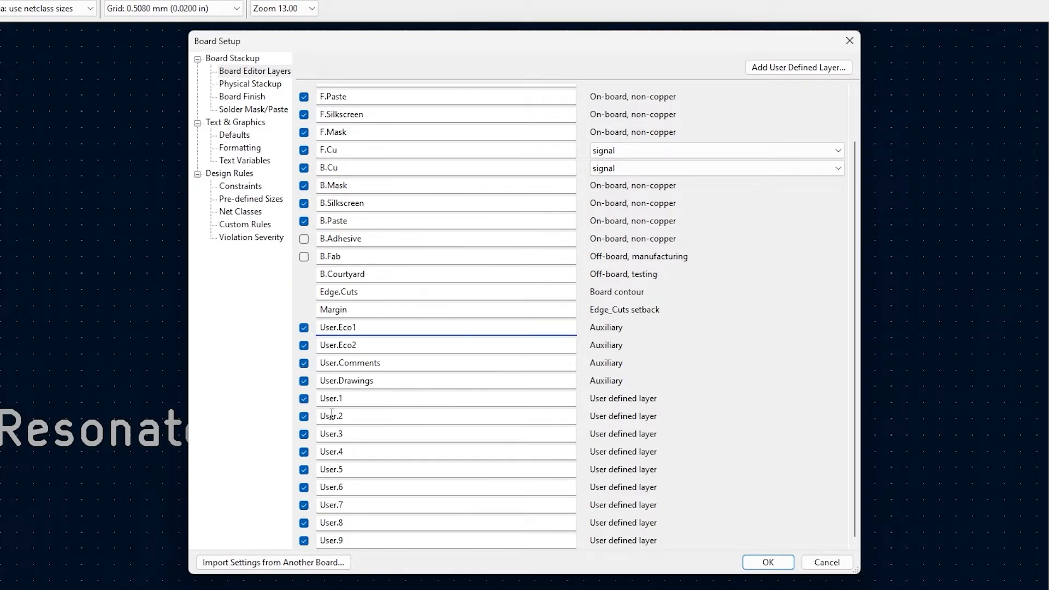
pyautogui.click(304, 328)
pyautogui.click(304, 345)
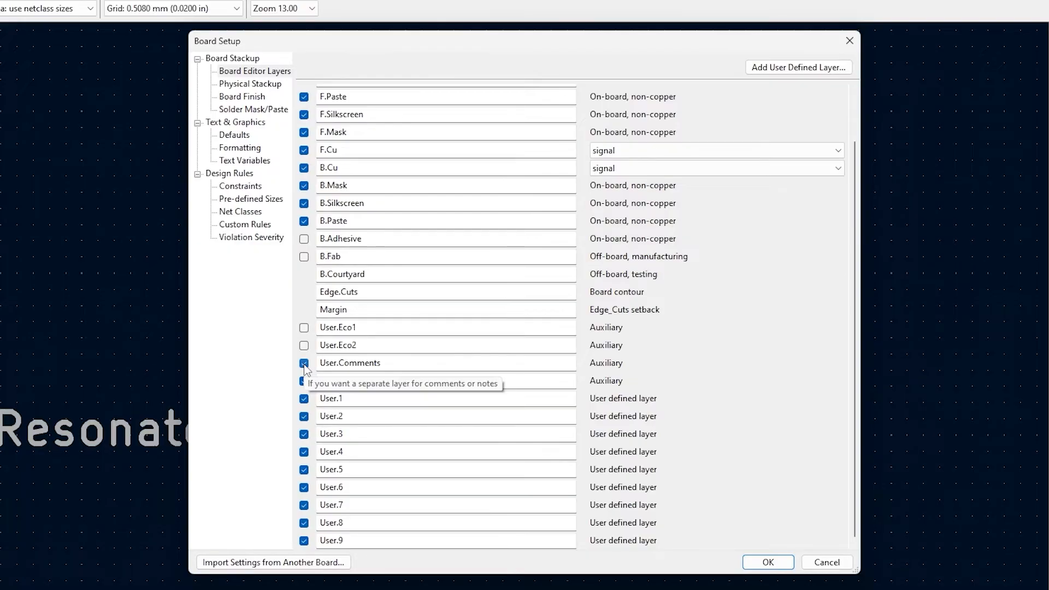
pyautogui.click(304, 363)
pyautogui.click(304, 381)
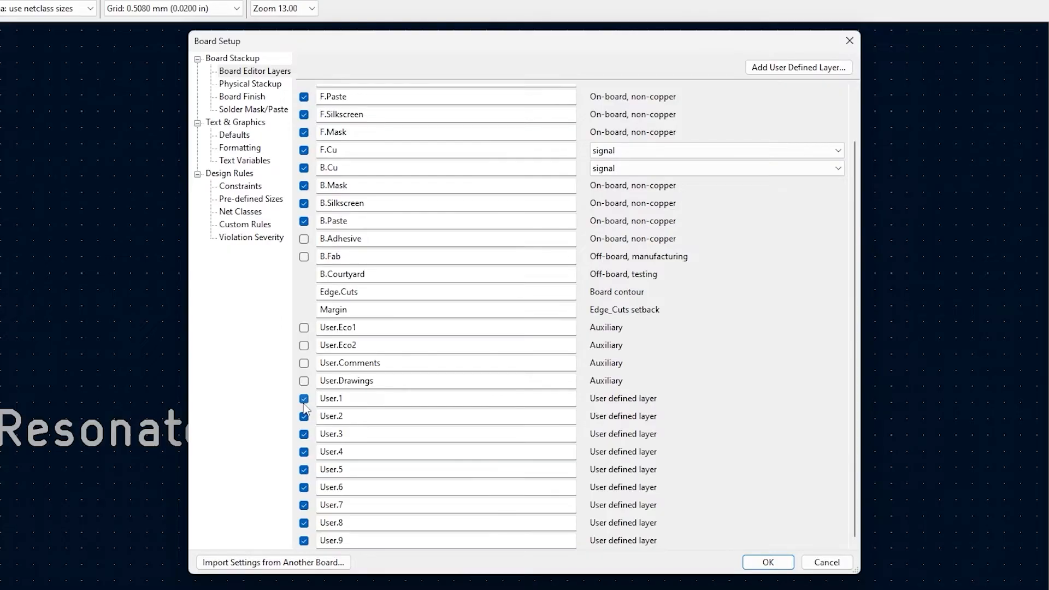
# Step: Disable user-defined layers User.1 through User.9 and apply the board setup, accepting the removal of footprint items on F.Fab
pyautogui.click(304, 399)
pyautogui.click(304, 415)
pyautogui.click(304, 434)
pyautogui.click(304, 452)
pyautogui.click(304, 469)
pyautogui.click(303, 487)
pyautogui.click(304, 505)
pyautogui.click(303, 540)
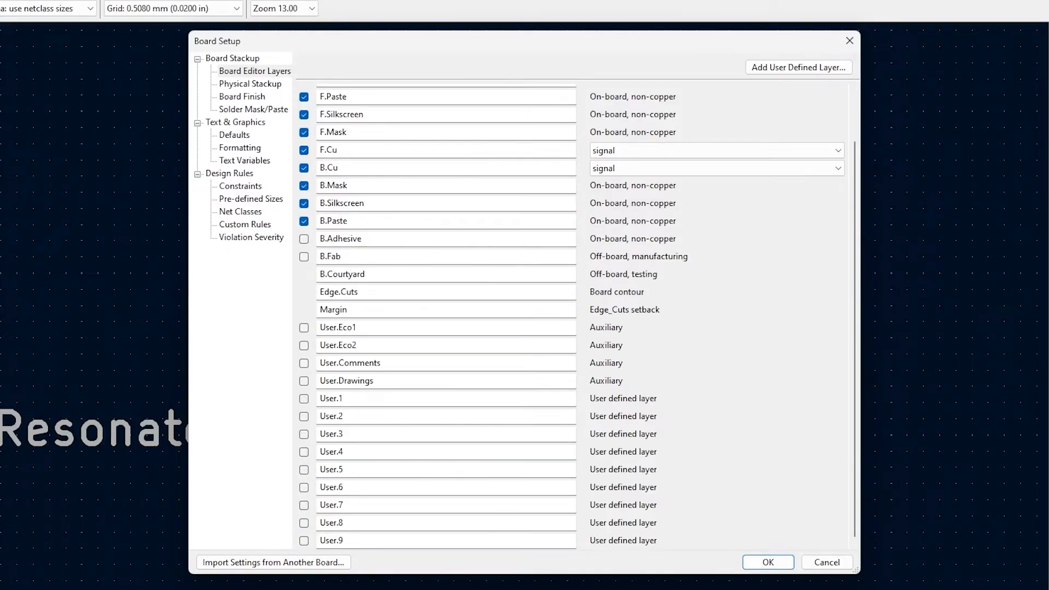
pyautogui.scroll(3, 460, 260)
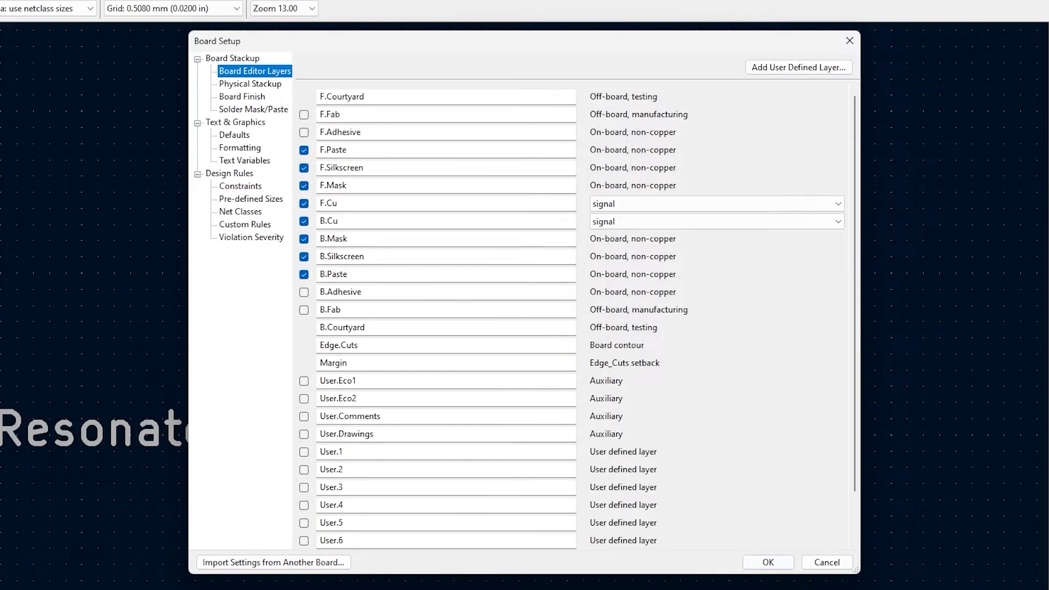
pyautogui.click(766, 563)
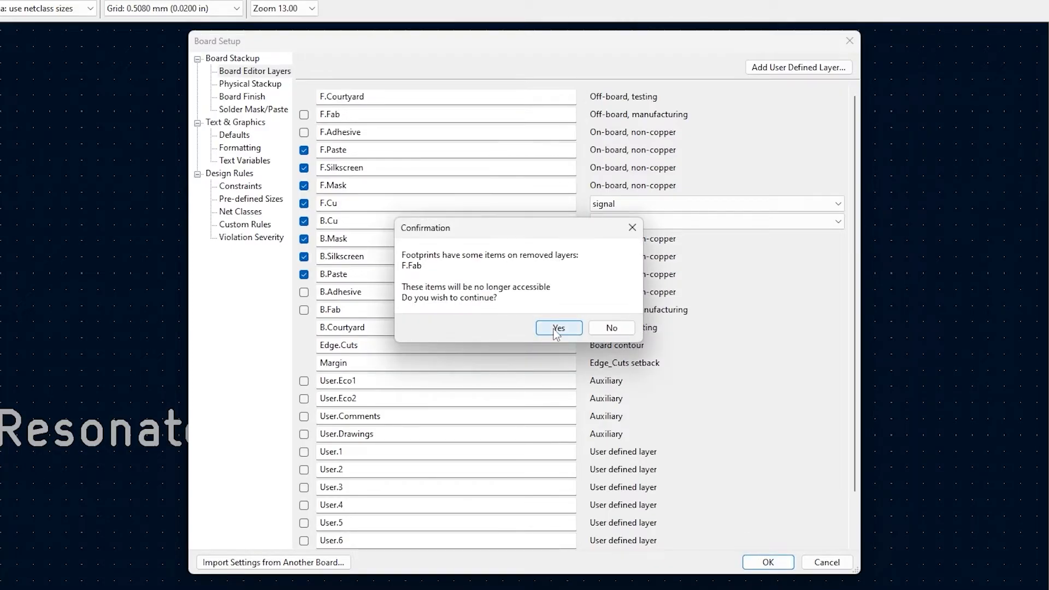
pyautogui.click(558, 328)
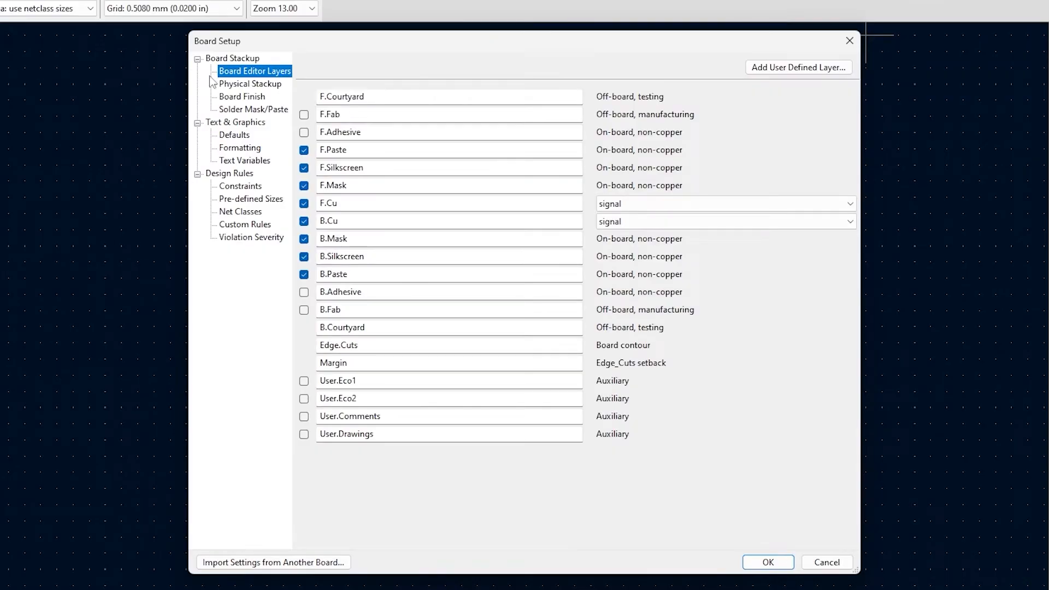
# Step: Set the number of copper layers to 2 in the physical stackup
pyautogui.click(238, 84)
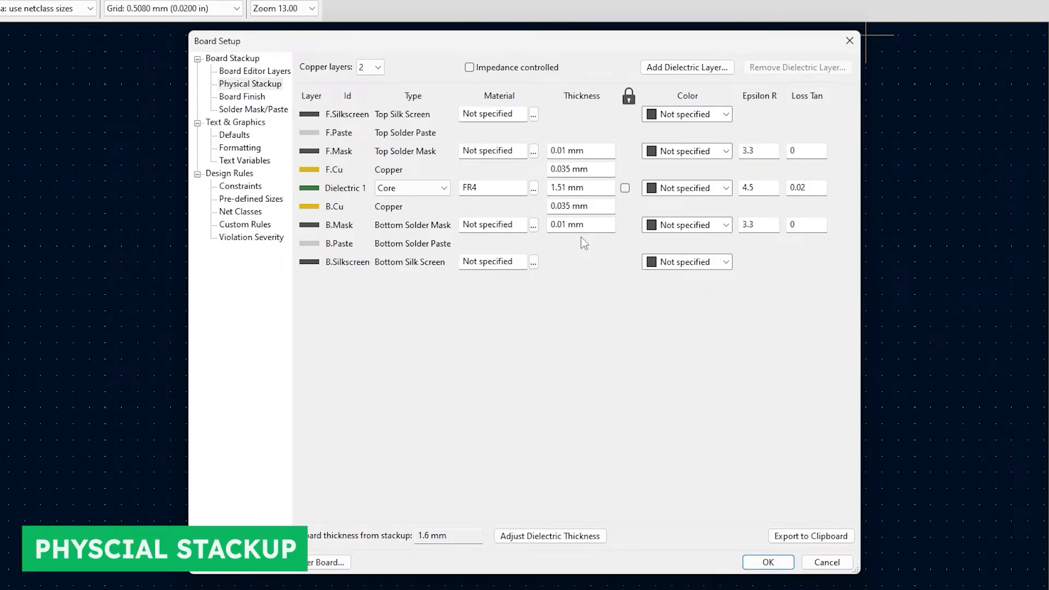
pyautogui.click(377, 67)
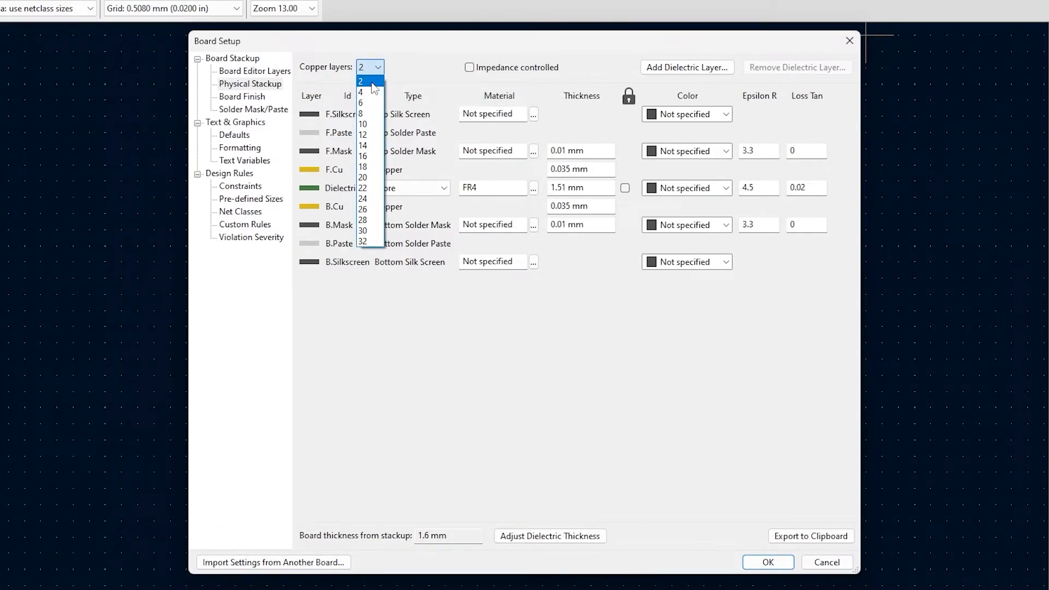
pyautogui.click(375, 87)
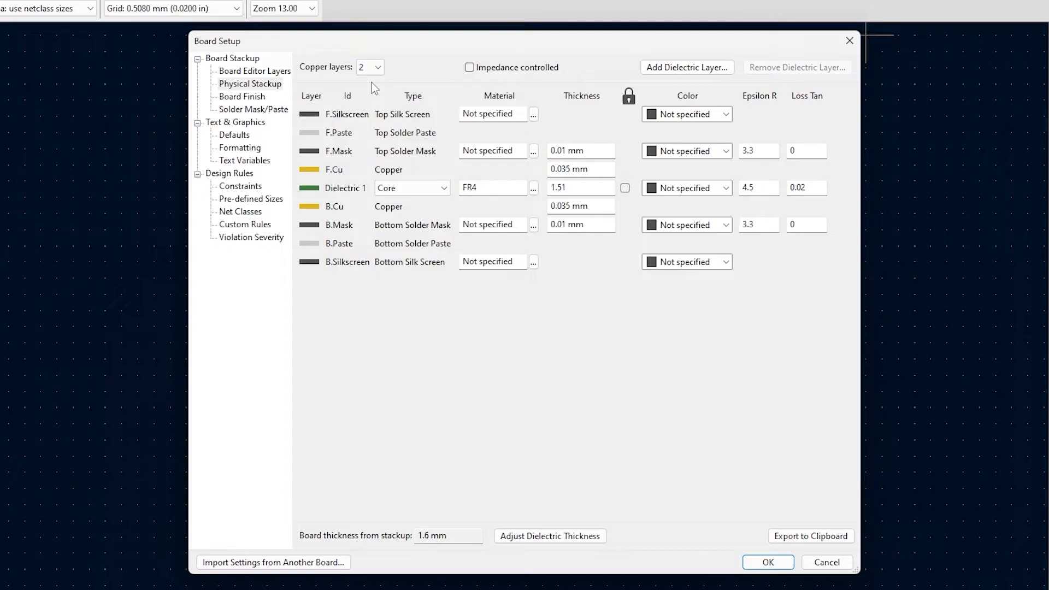
# Step: Review the board finish options for copper finish and edge card connectors, along with the article on PCB surface finish types
pyautogui.click(236, 98)
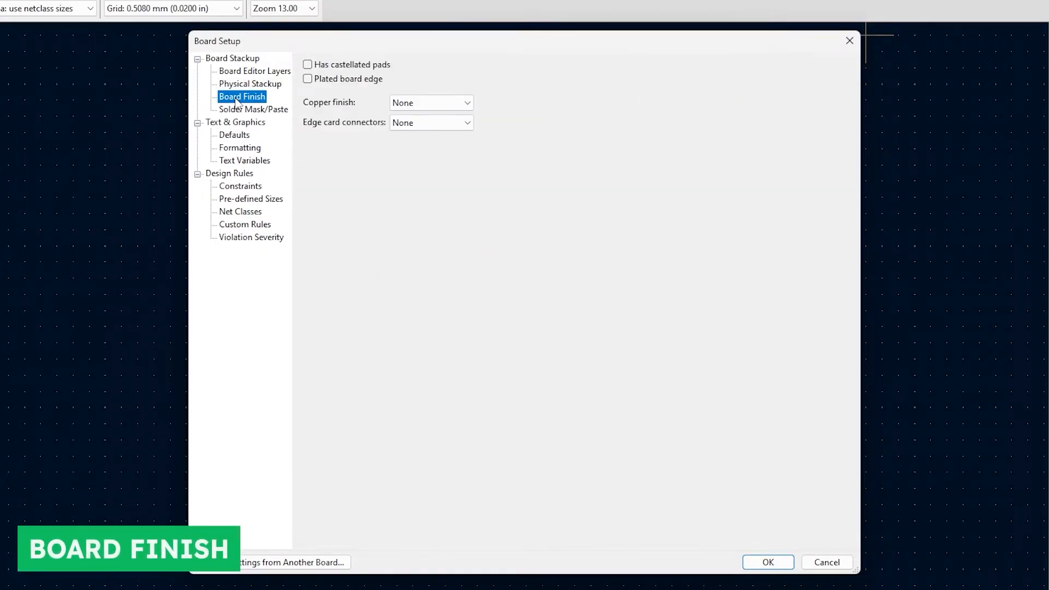
pyautogui.click(432, 124)
pyautogui.click(431, 124)
pyautogui.click(433, 104)
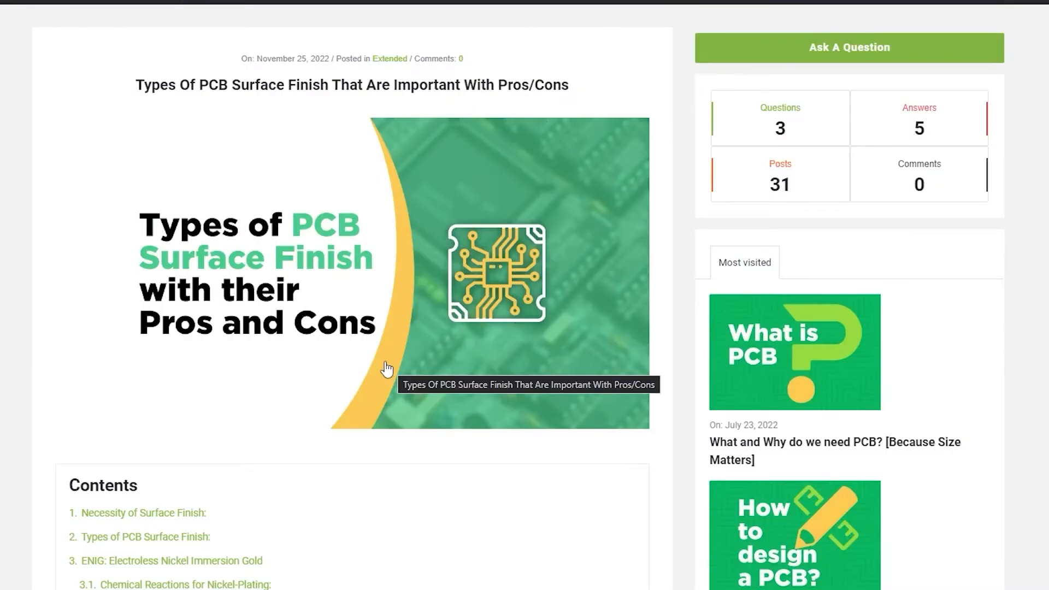
pyautogui.scroll(-6, 338, 378)
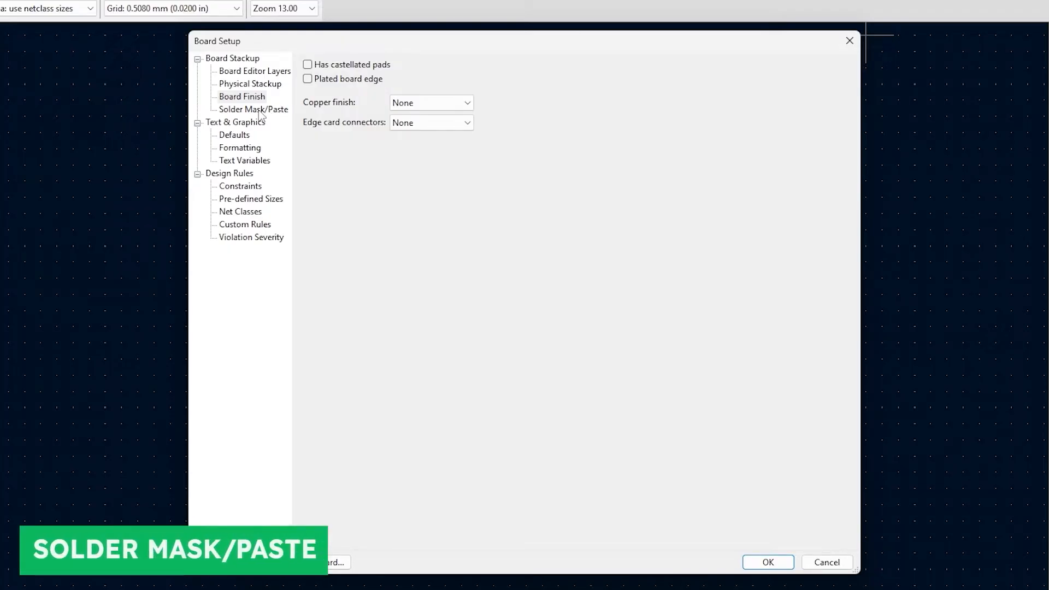
# Step: Examine the solder mask expansion, web width and copper clearance settings and the solder paste absolute clearance
pyautogui.click(257, 110)
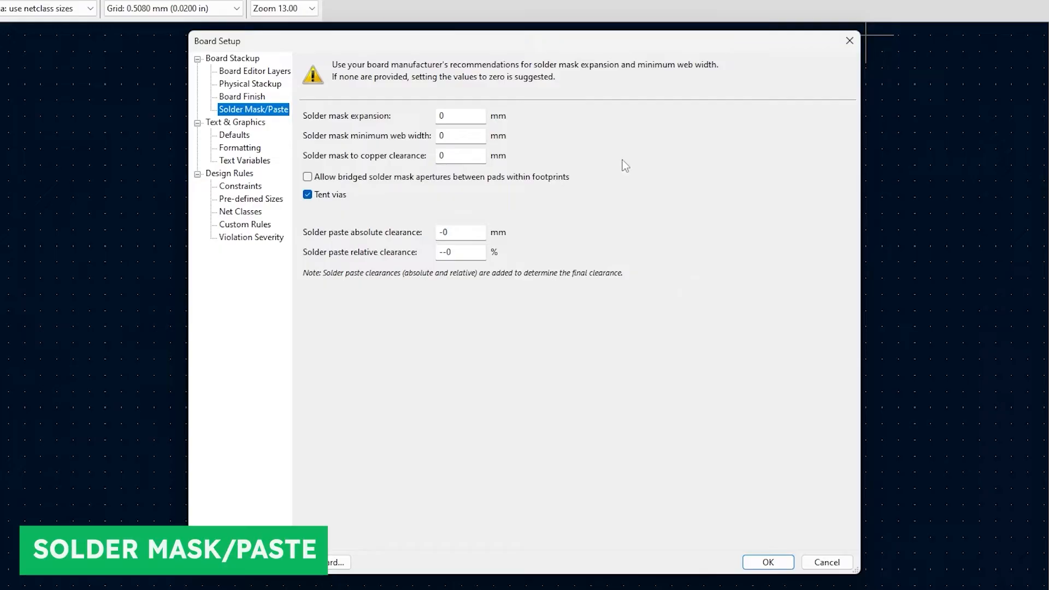
pyautogui.click(439, 117)
pyautogui.click(439, 137)
pyautogui.click(438, 156)
pyautogui.click(449, 236)
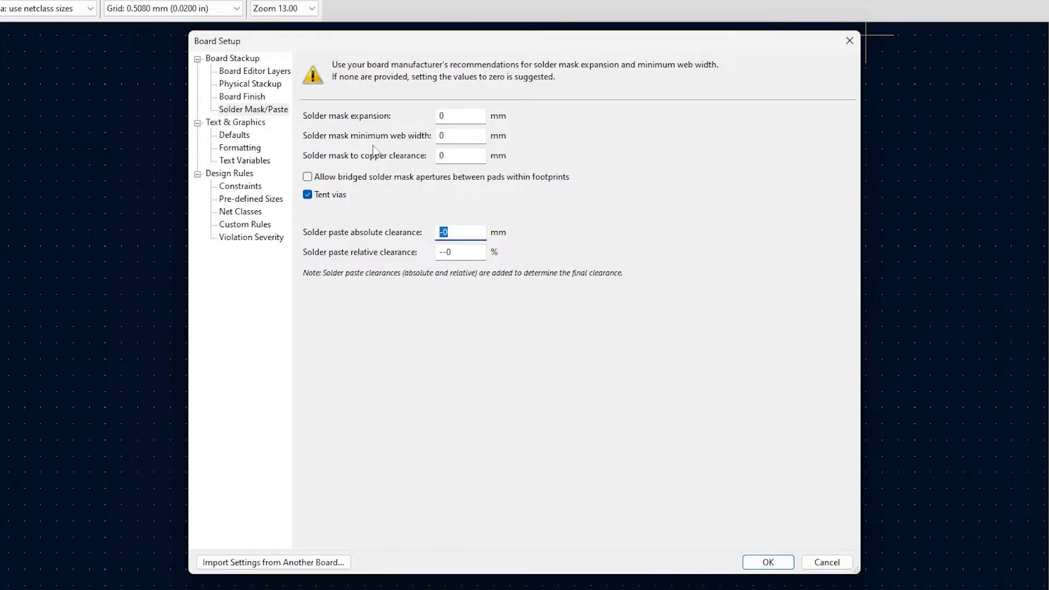
# Step: Look over the default text and graphics properties, and open the design rule constraints in the board setup
pyautogui.click(244, 137)
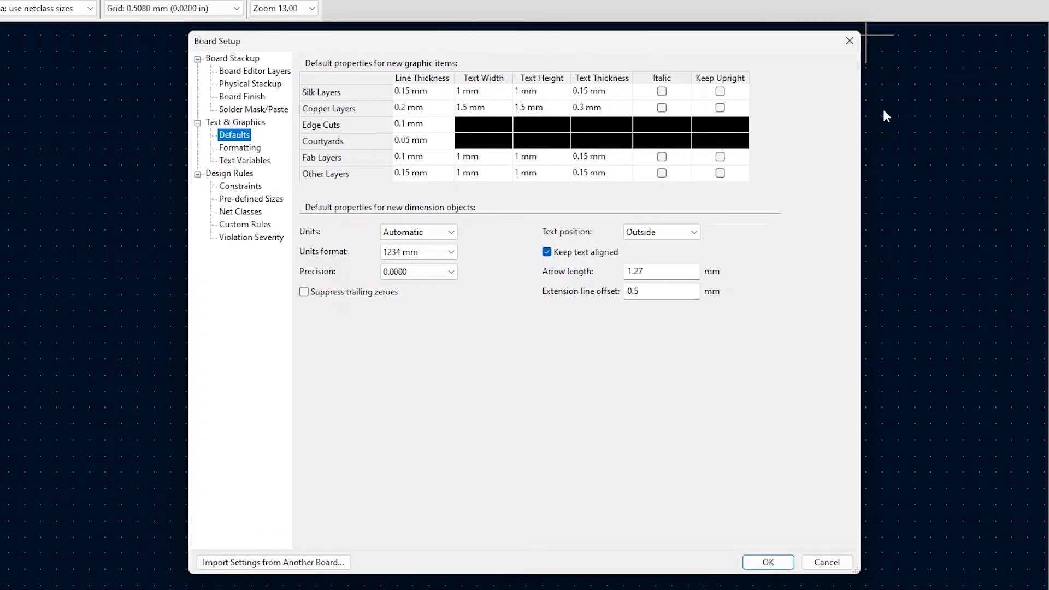
pyautogui.click(241, 186)
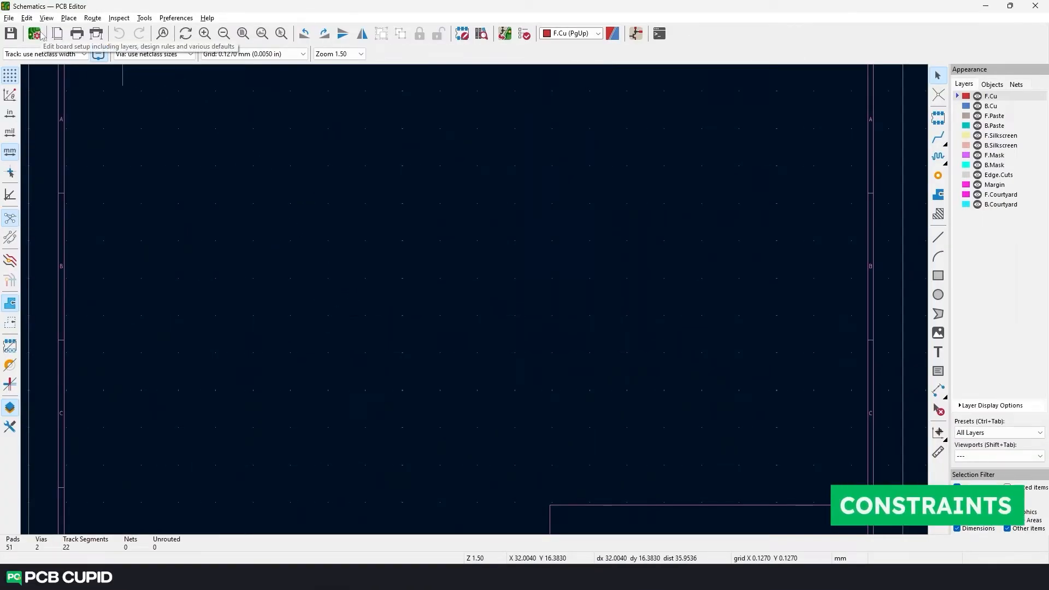
pyautogui.click(41, 35)
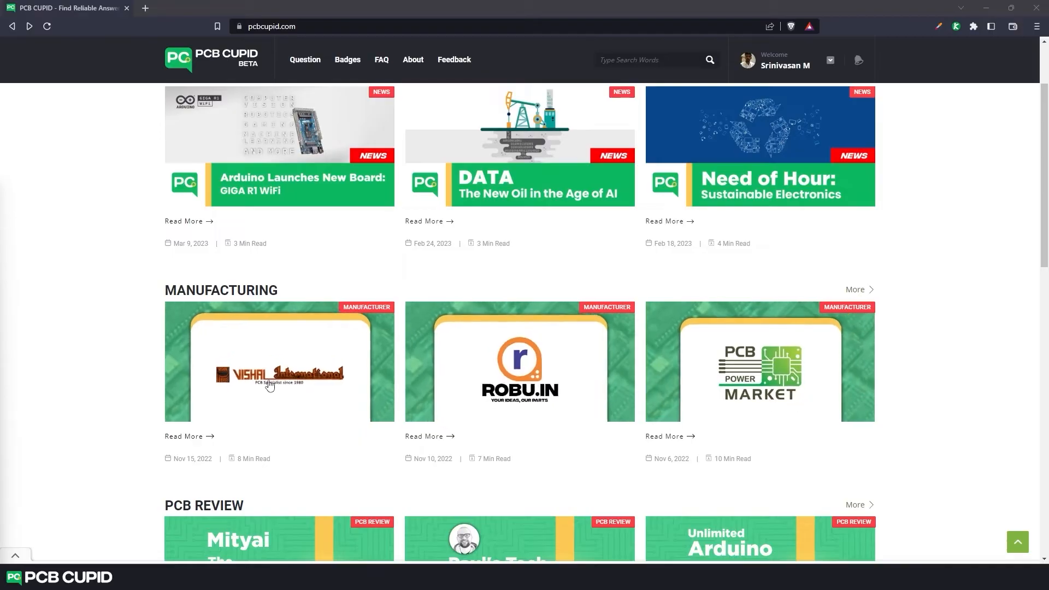
# Step: Browse the full list of manufacturer reviews on the PCB Cupid website
pyautogui.click(859, 291)
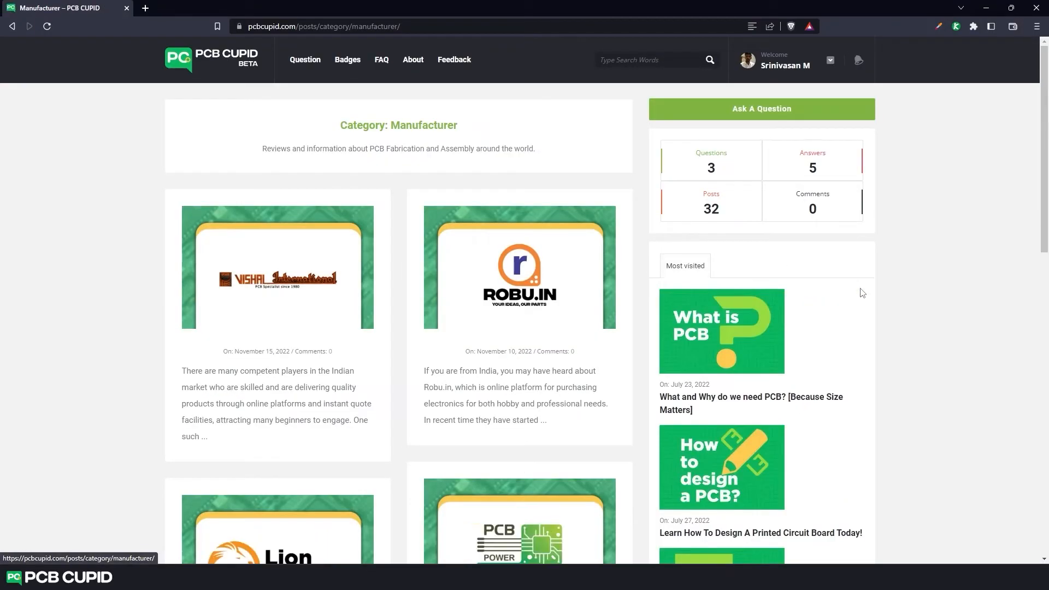
pyautogui.scroll(-3, 649, 291)
pyautogui.scroll(2, 650, 296)
pyautogui.scroll(-10, 651, 298)
pyautogui.scroll(12, 650, 306)
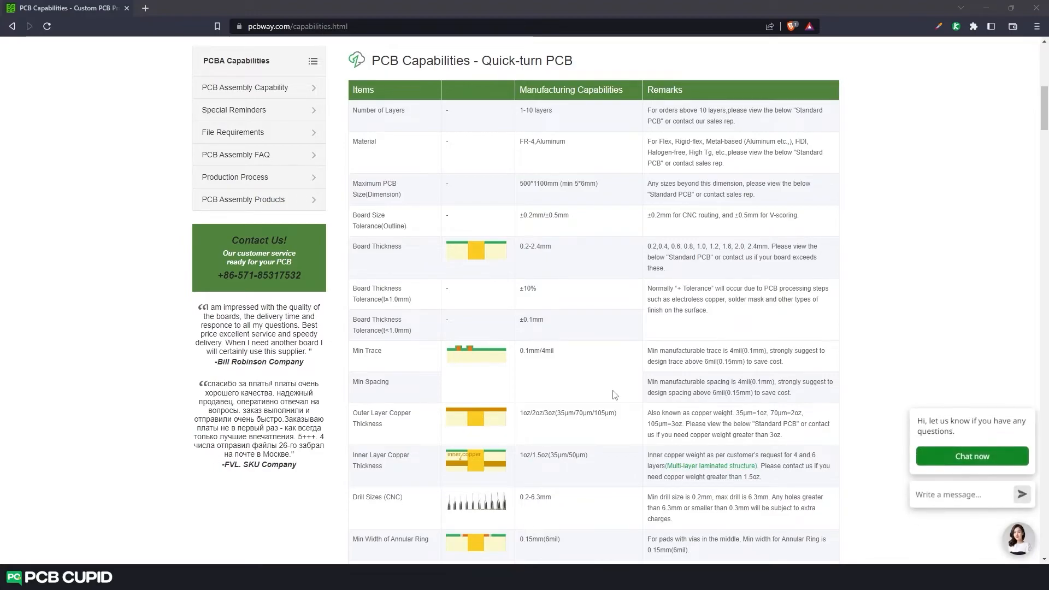
# Step: Examine the minimum trace value and the recommended trace width for saving cost in PCBWay's quick-turn PCB capabilities table
pyautogui.scroll(-2, 615, 395)
pyautogui.scroll(3, 580, 297)
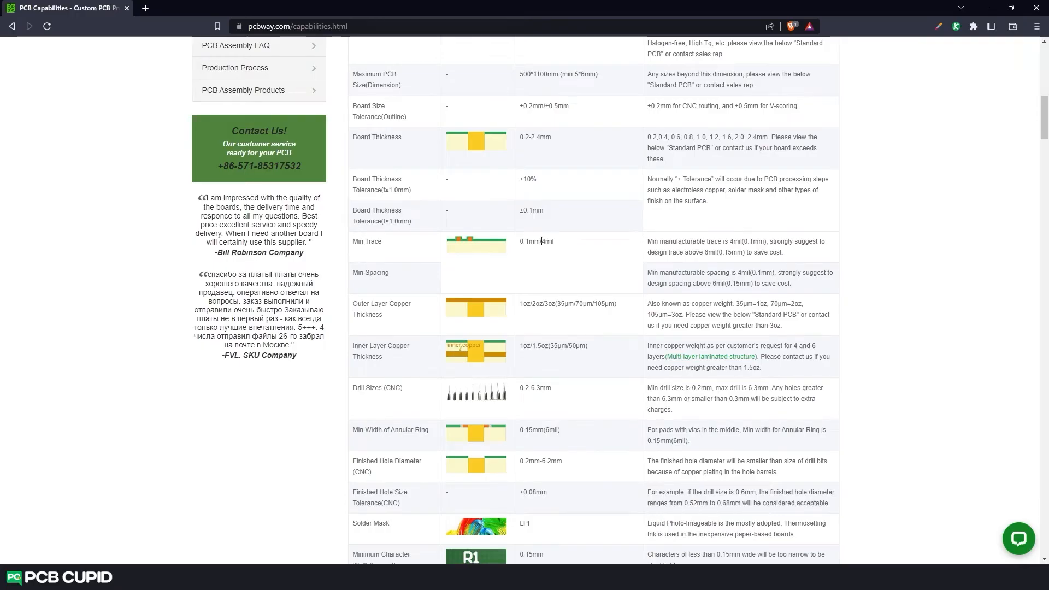
pyautogui.moveTo(540, 242); pyautogui.dragTo(520, 242)
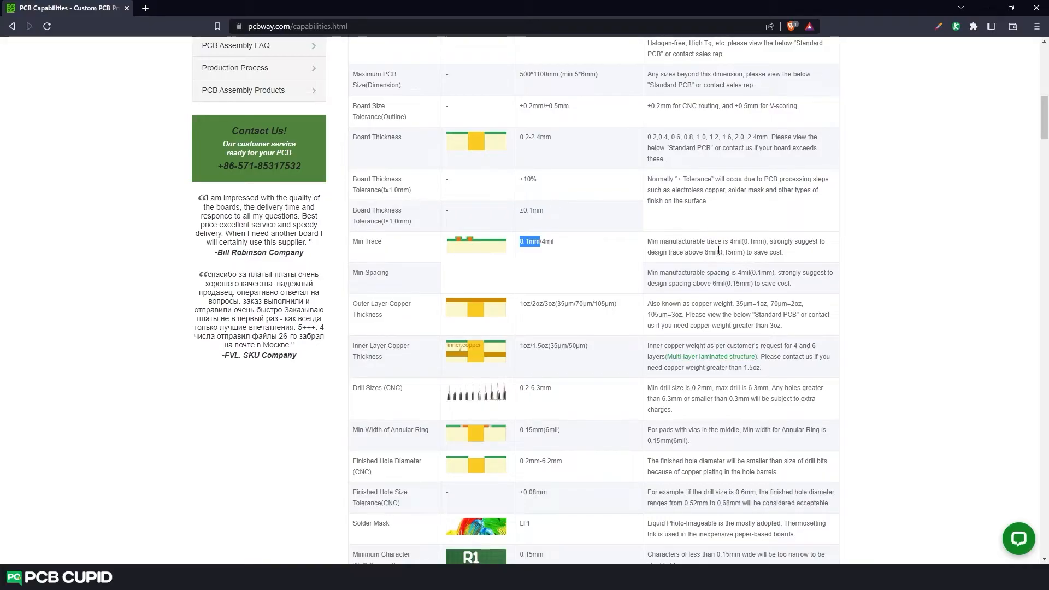
pyautogui.moveTo(720, 253); pyautogui.dragTo(744, 252)
pyautogui.click(792, 254)
# Step: Switch back to the PCB Editor and move the Board Setup window away from the minimum width examples on the board
pyautogui.click(987, 8)
pyautogui.moveTo(979, 98); pyautogui.dragTo(471, 89)
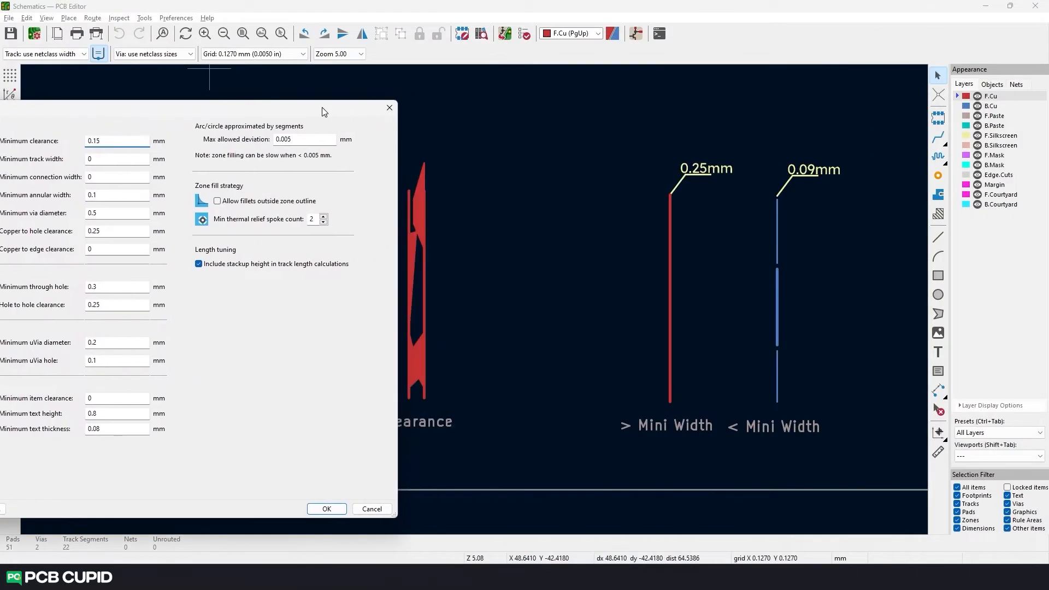
# Step: Set the minimum track width constraint to 0.15 mm and apply the board setup
pyautogui.click(238, 136)
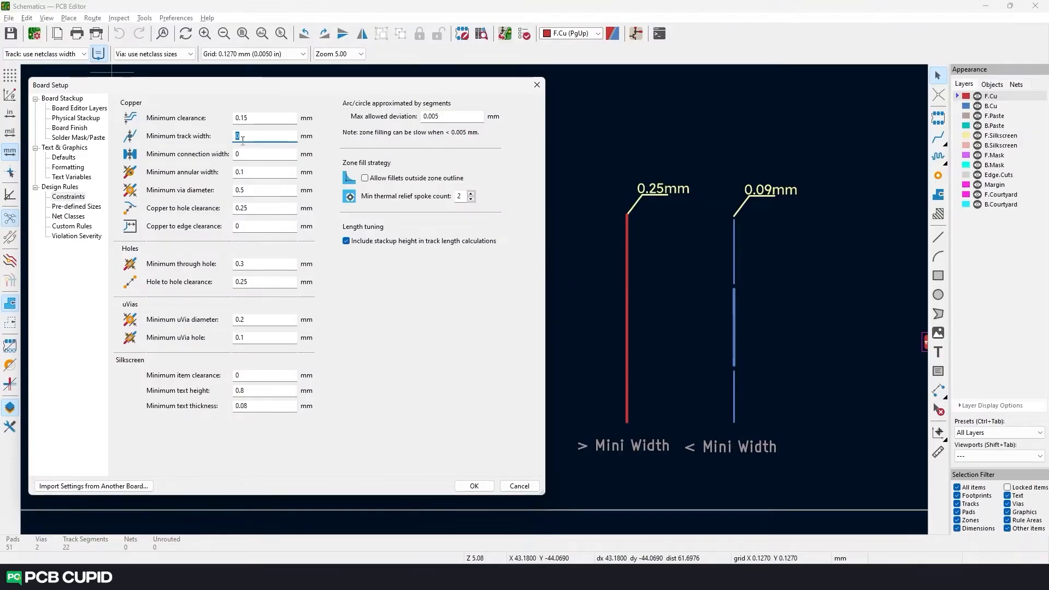
pyautogui.write('0.15')
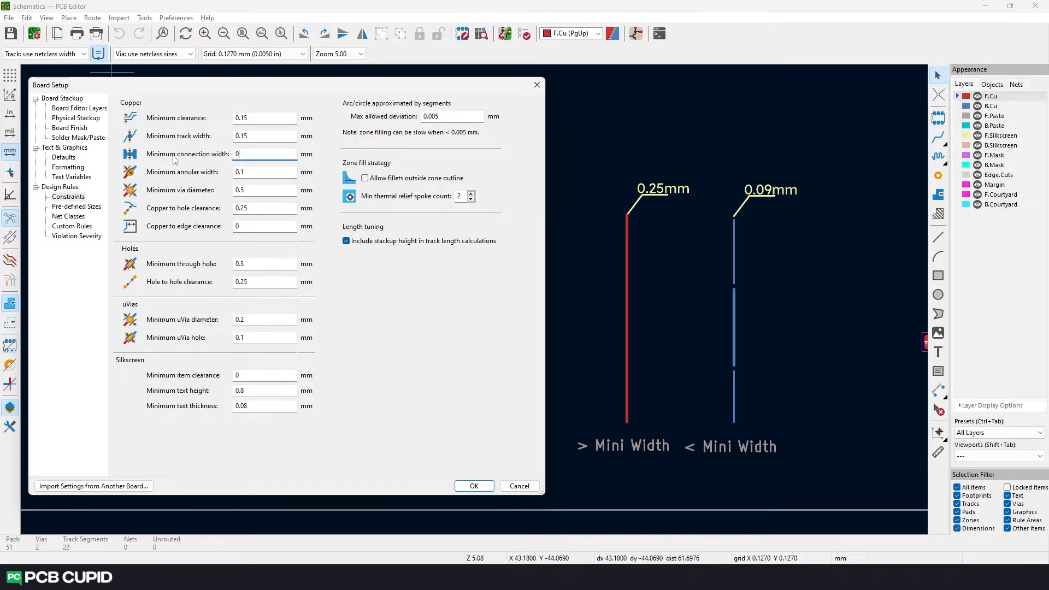
pyautogui.click(474, 486)
# Step: Reopen the board setup, set the minimum connection width to 0.15 mm, and move the window clear of the annular clearance example
pyautogui.click(35, 33)
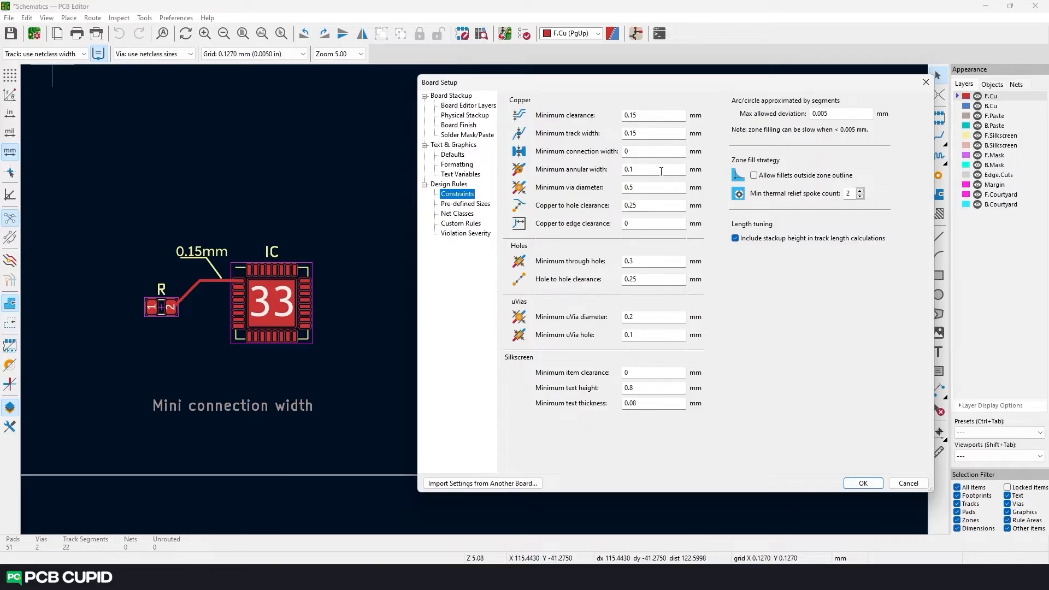
pyautogui.click(629, 151)
pyautogui.write('0.15')
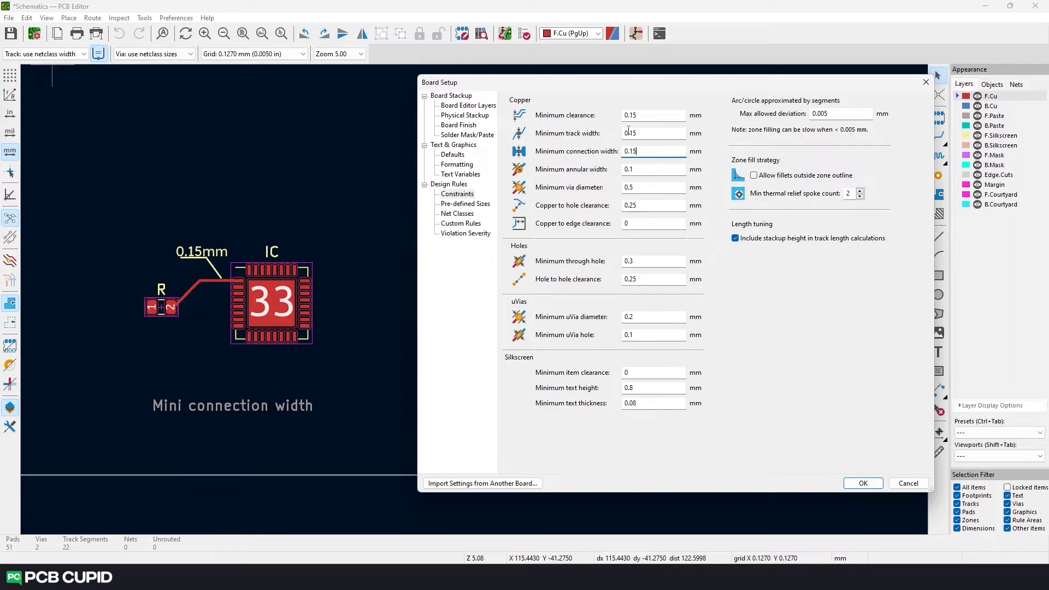
pyautogui.moveTo(594, 88)
pyautogui.mouseDown()
pyautogui.moveTo(778, 89)
pyautogui.moveTo(743, 90)
pyautogui.moveTo(764, 91)
pyautogui.mouseUp()
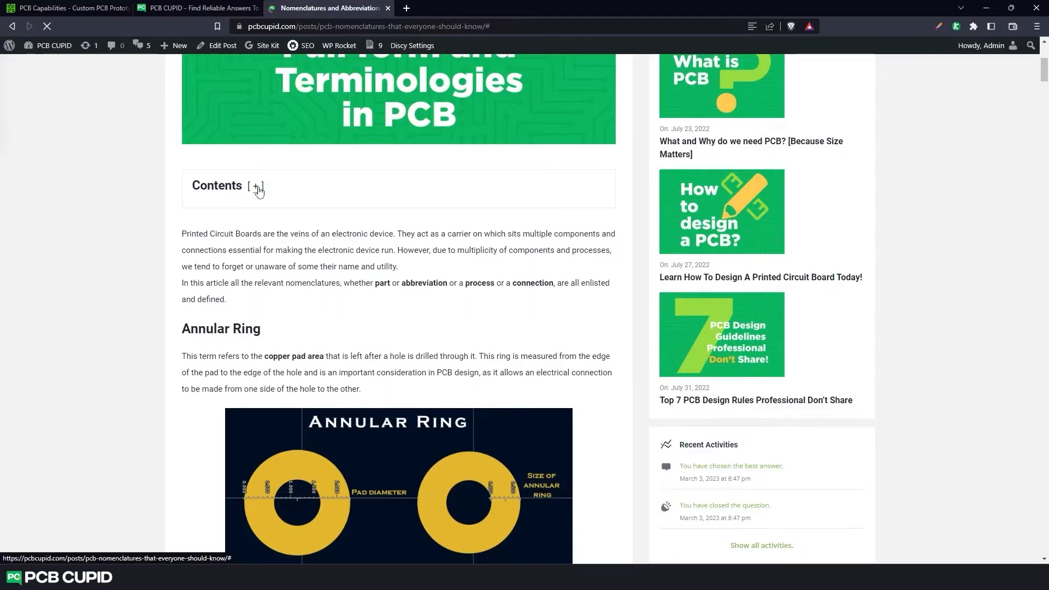
# Step: Read the Annular Ring definition and its diagram in the PCB Cupid nomenclature article
pyautogui.scroll(-4, 240, 219)
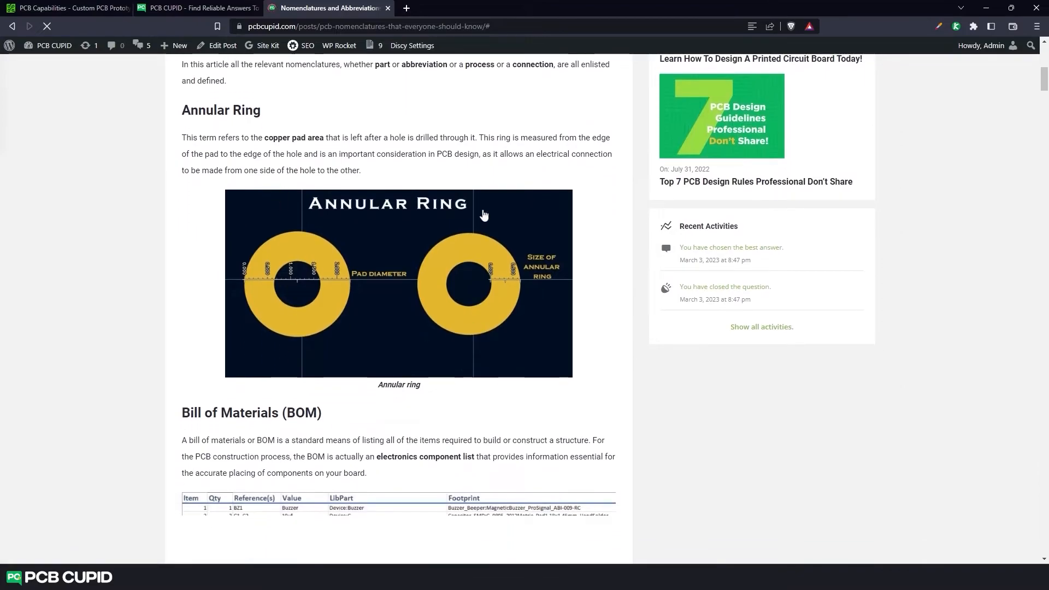
pyautogui.scroll(1, 440, 297)
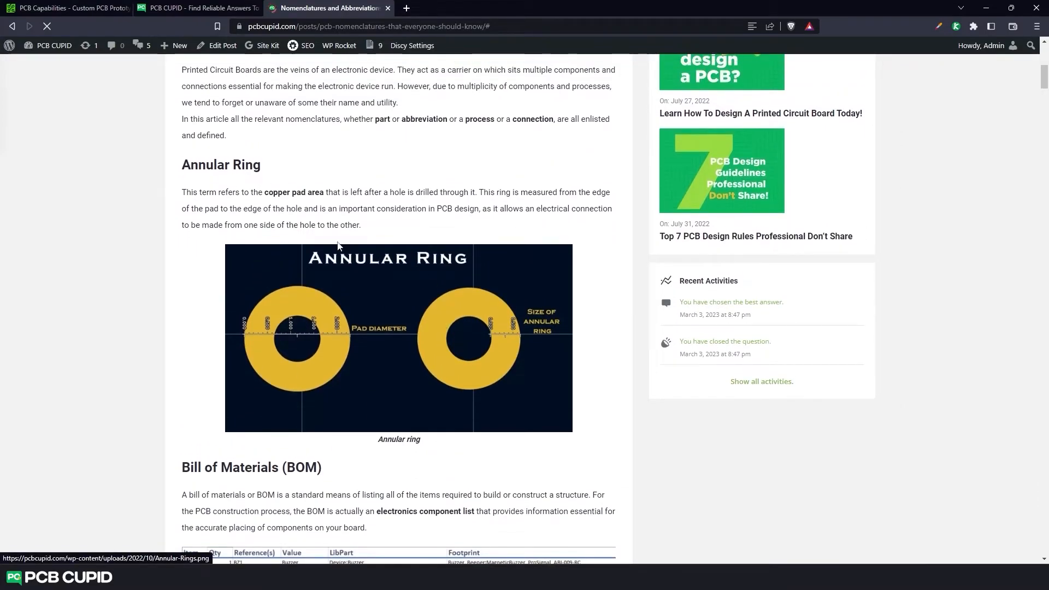
pyautogui.moveTo(265, 193); pyautogui.dragTo(325, 198)
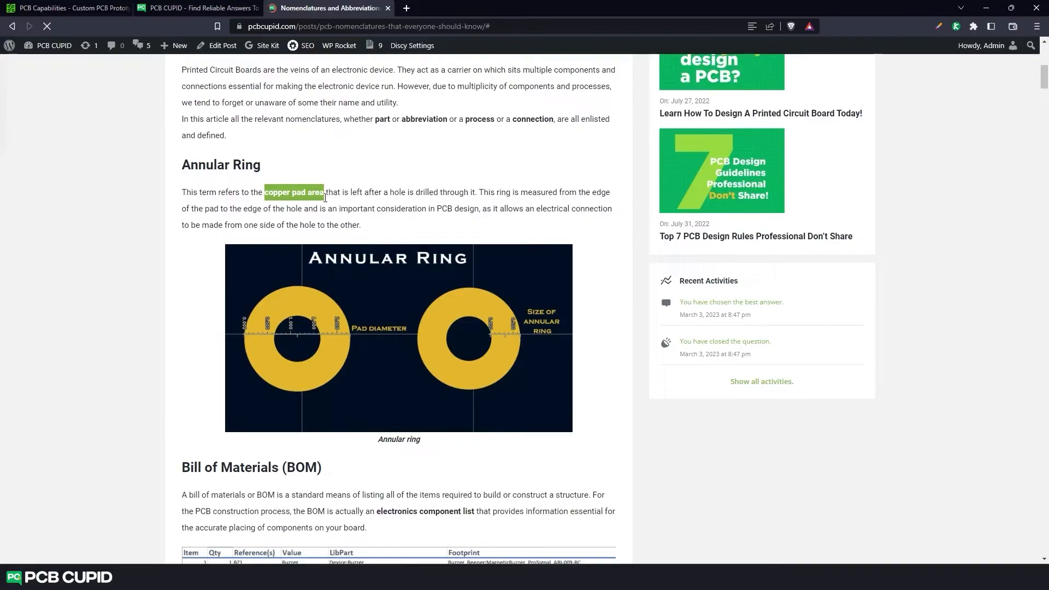
pyautogui.click(433, 224)
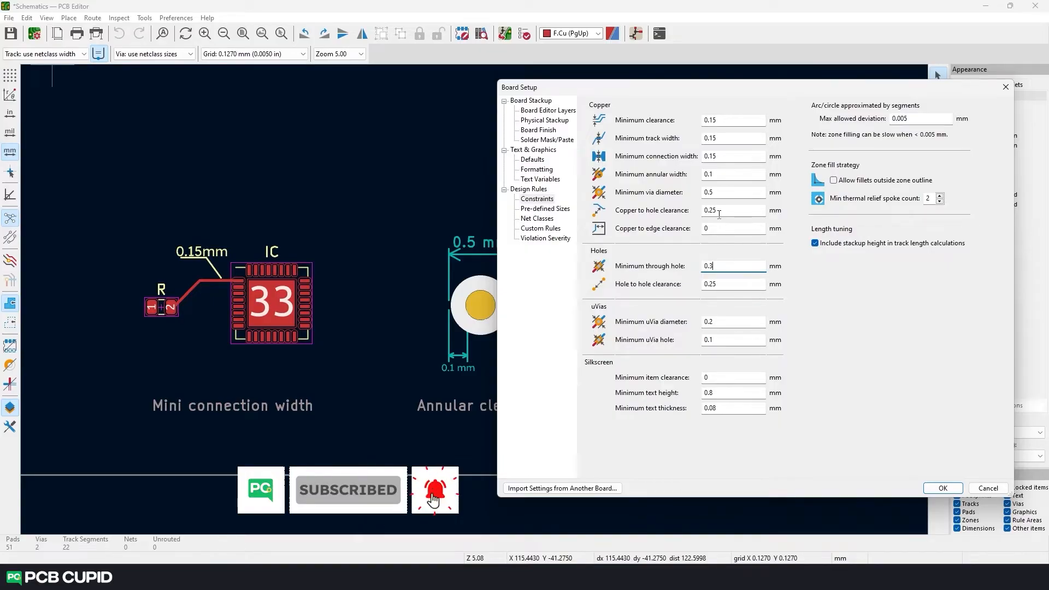
# Step: Set the copper to edge clearance constraint to 0.25 mm
pyautogui.moveTo(719, 193); pyautogui.dragTo(700, 175)
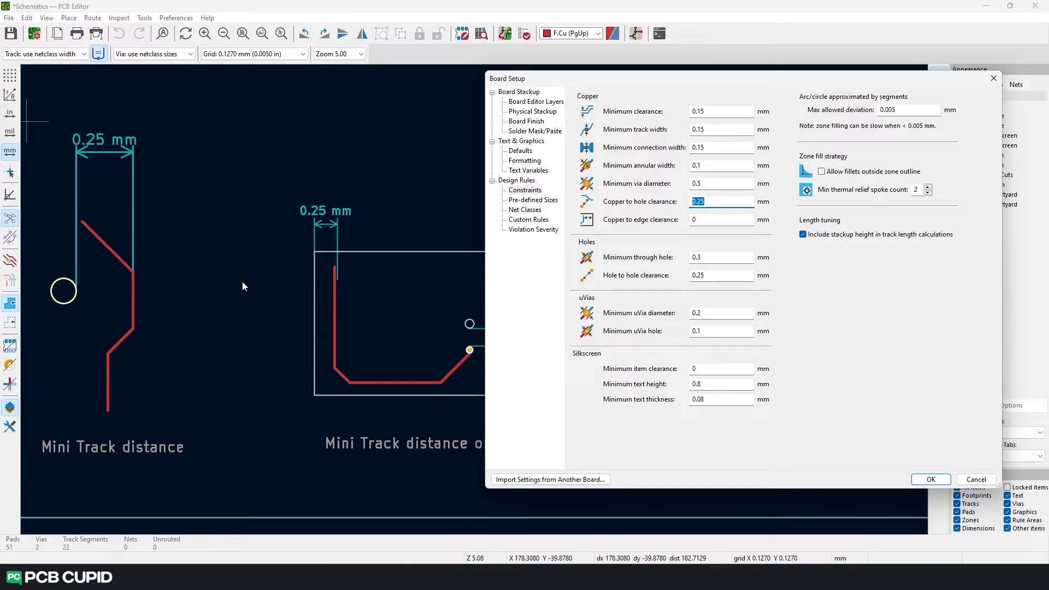
pyautogui.click(711, 219)
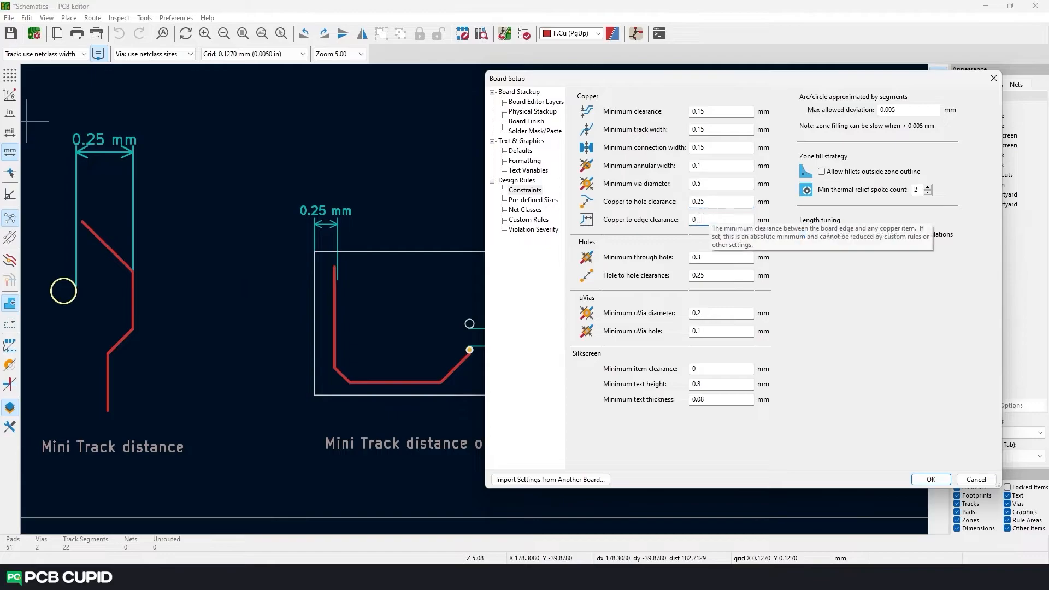
pyautogui.moveTo(695, 83); pyautogui.dragTo(799, 76)
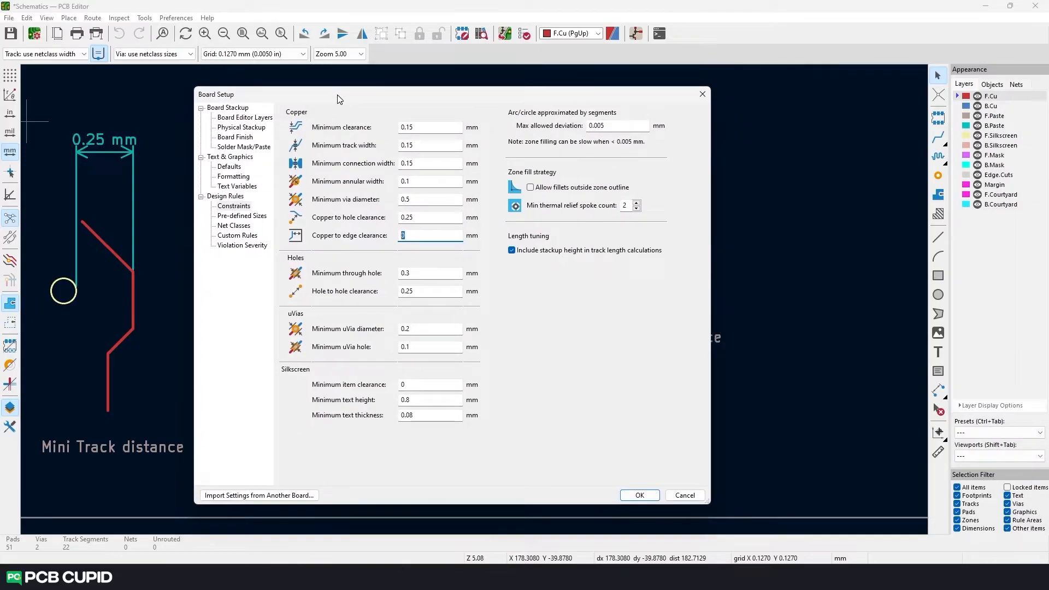
pyautogui.write('0.25')
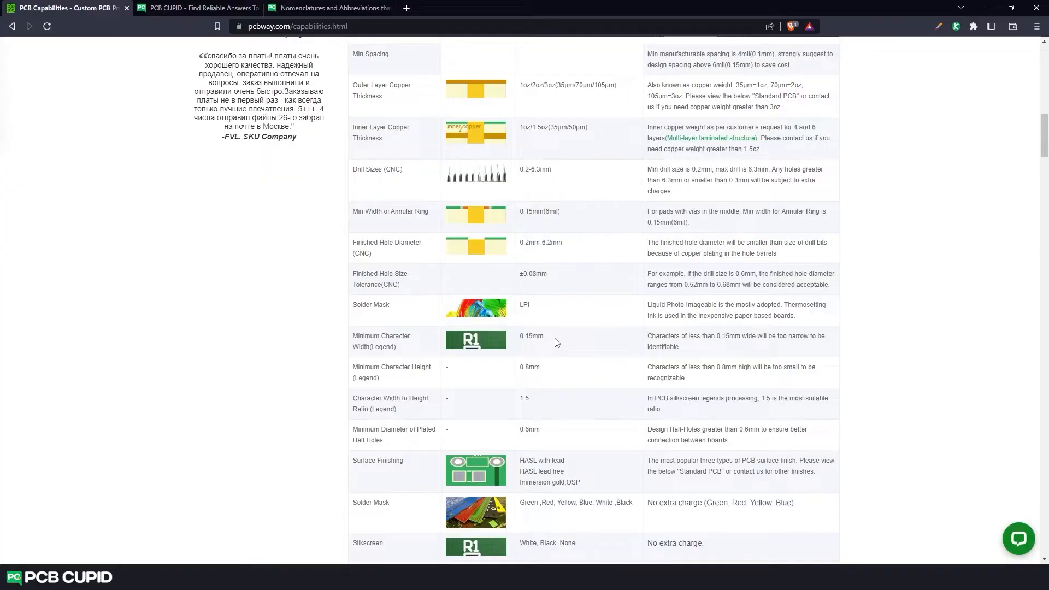
# Step: Check PCBWay's minimum legend character width and height, and set the silkscreen minimum item clearance to 0.15 mm
pyautogui.moveTo(550, 337); pyautogui.dragTo(521, 367)
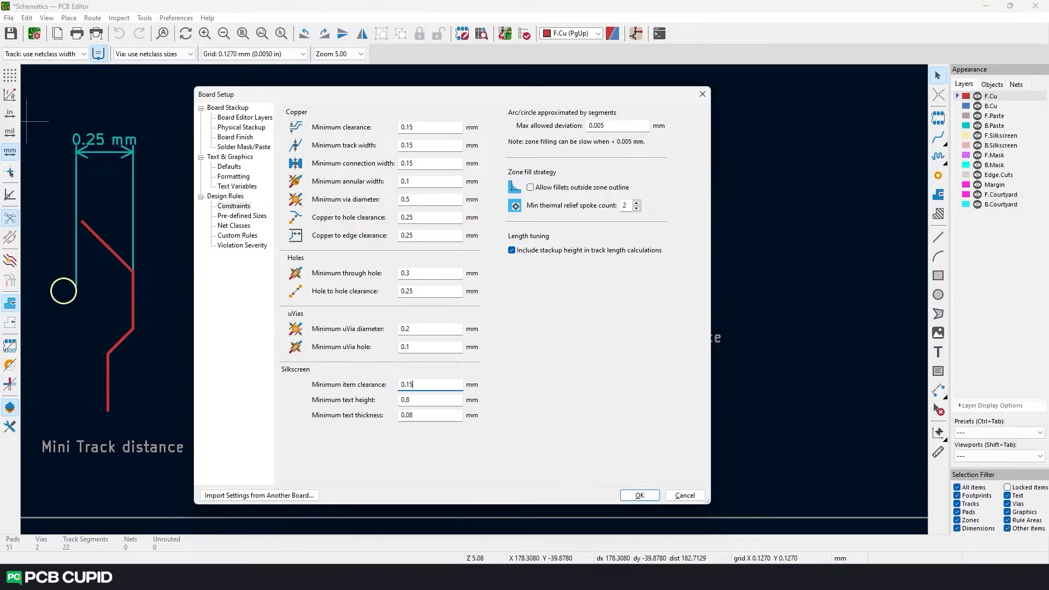
pyautogui.press('Tab')
pyautogui.press('Tab')
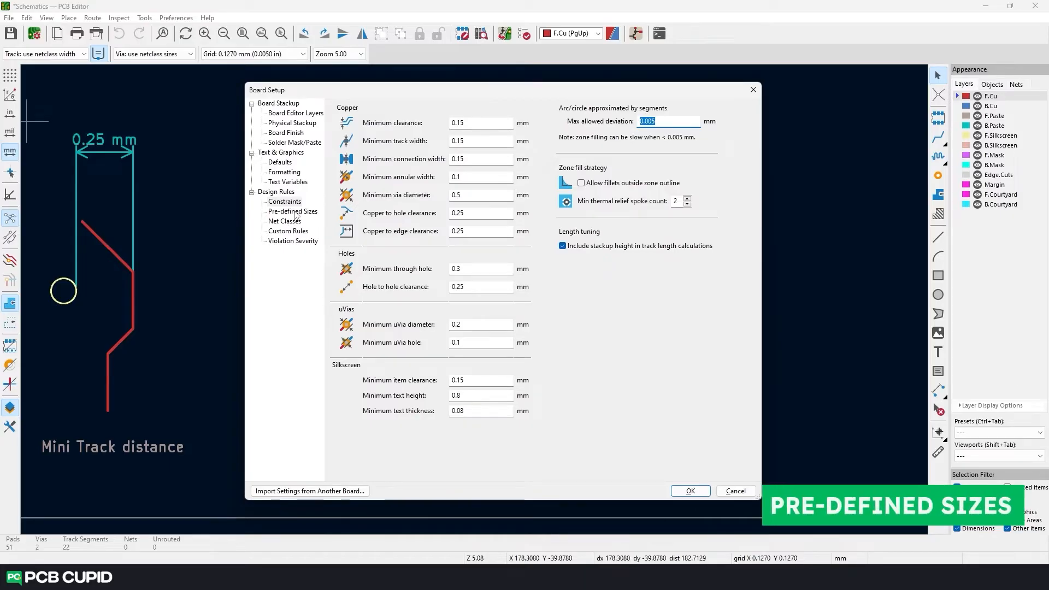
# Step: Show the pre-defined sizes in the board setup, and open Calculator Tools from the KiCad project manager
pyautogui.click(295, 212)
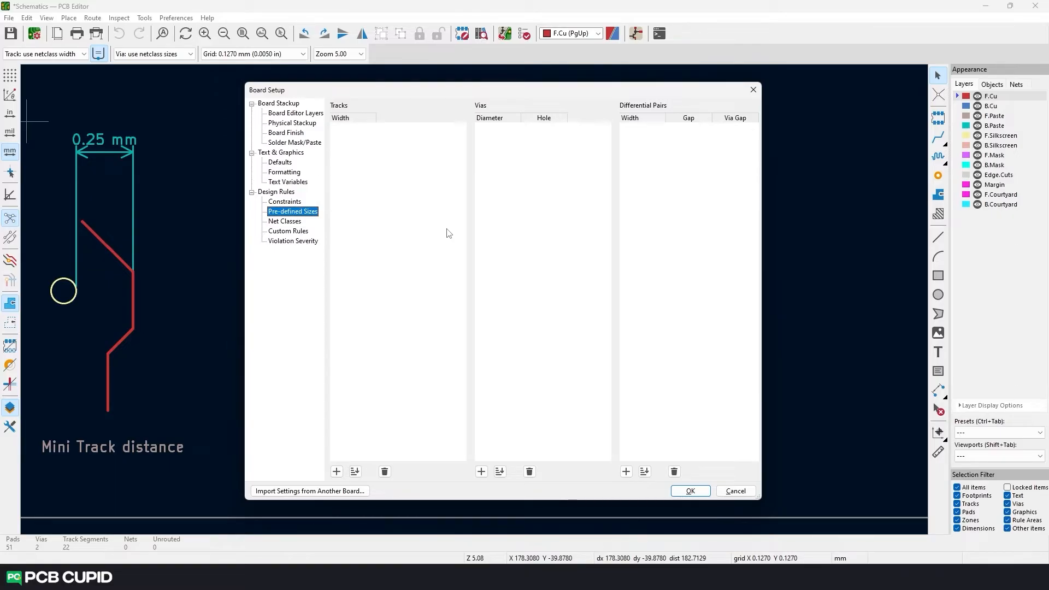
pyautogui.click(433, 219)
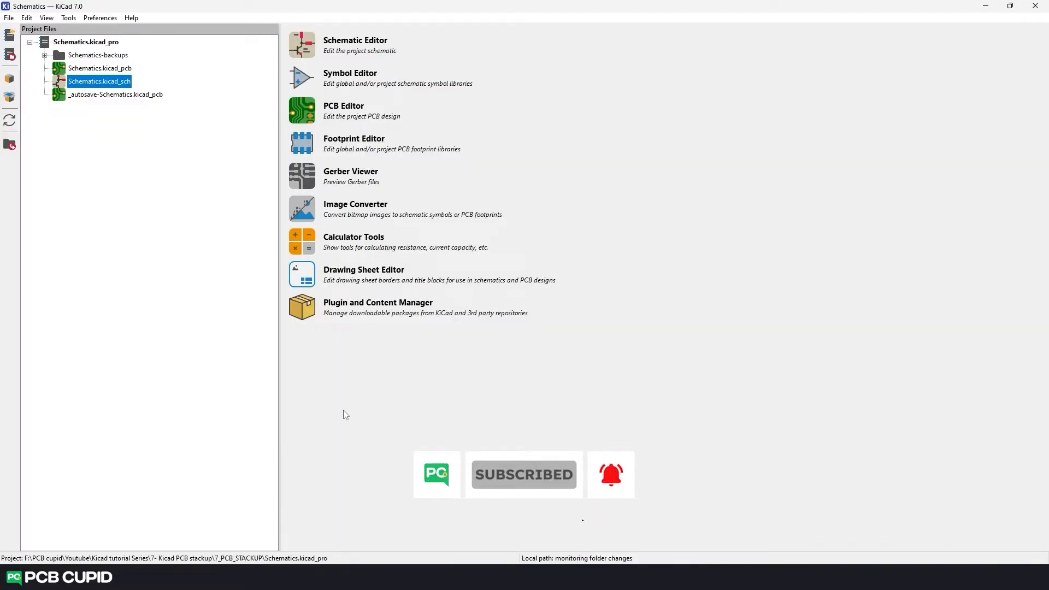
pyautogui.click(307, 246)
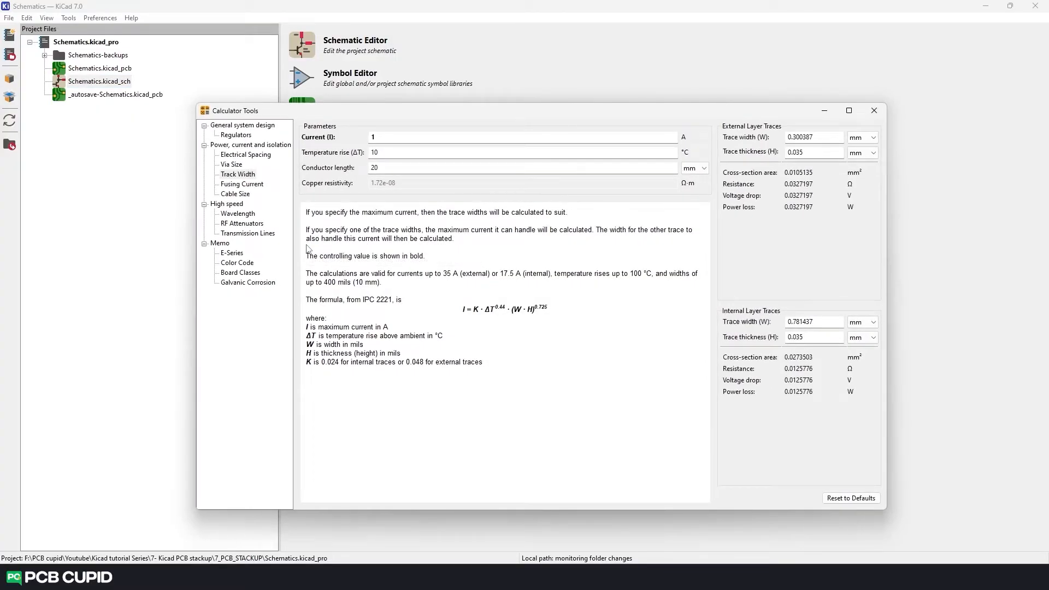
# Step: Calculate the external track width for a current of 0.5 A in the track width calculator
pyautogui.click(248, 175)
pyautogui.click(462, 286)
pyautogui.click(392, 138)
pyautogui.press('BackSpace')
pyautogui.write('0.5')
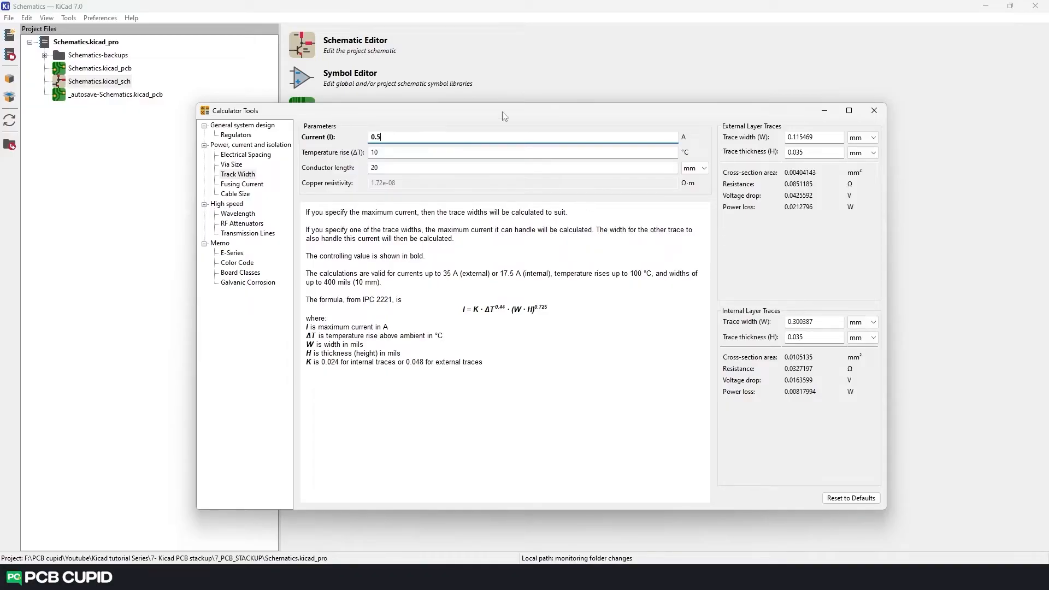
pyautogui.doubleClick(814, 138)
pyautogui.click(820, 138)
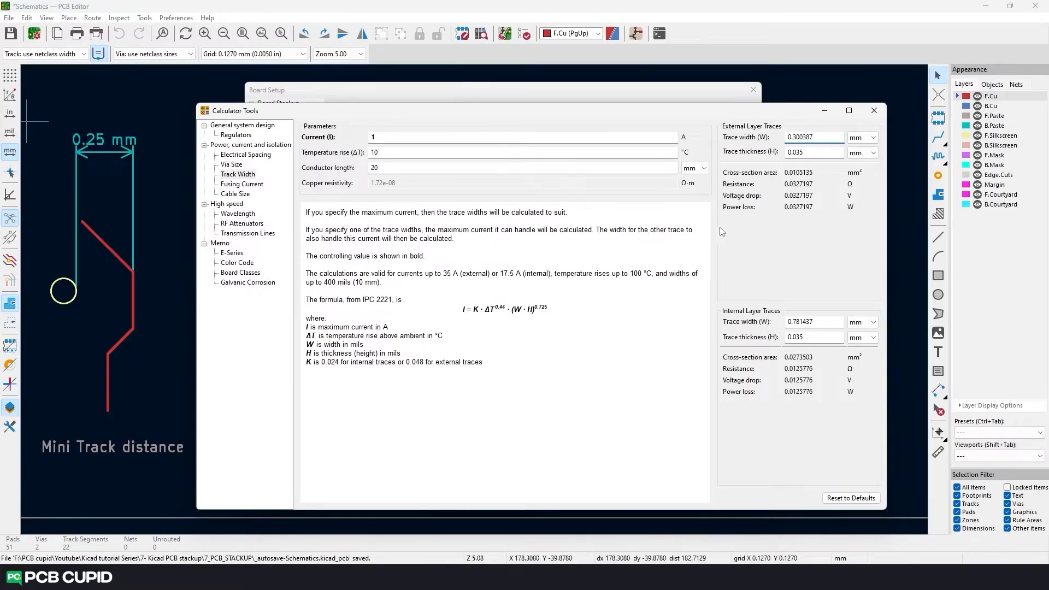
# Step: Compare the calculator's external trace thickness with the outer layer copper thickness in PCBWay's capabilities table
pyautogui.click(818, 153)
pyautogui.click(819, 154)
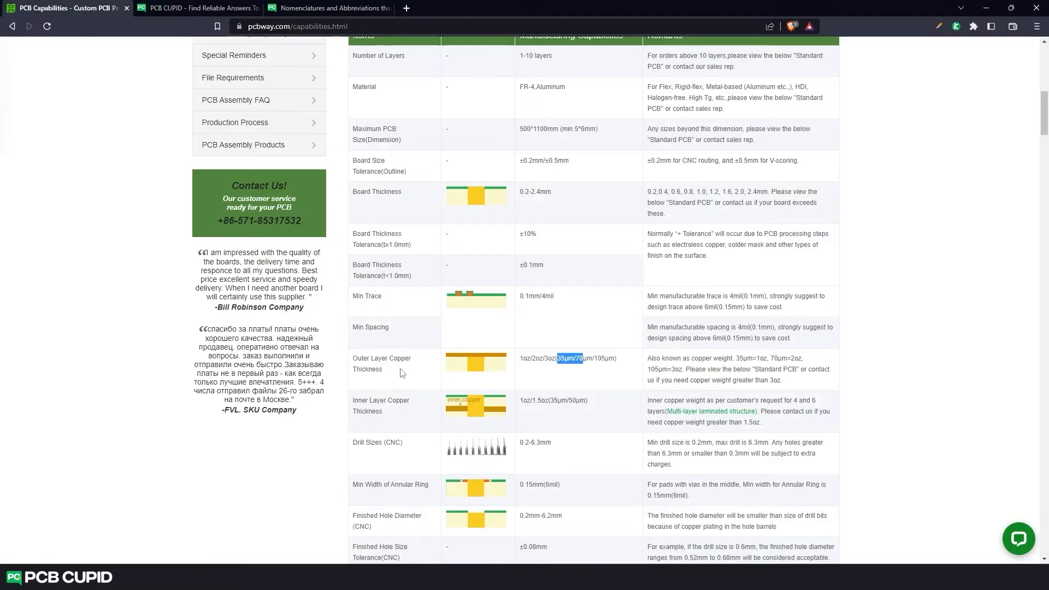
pyautogui.moveTo(358, 359); pyautogui.dragTo(386, 370)
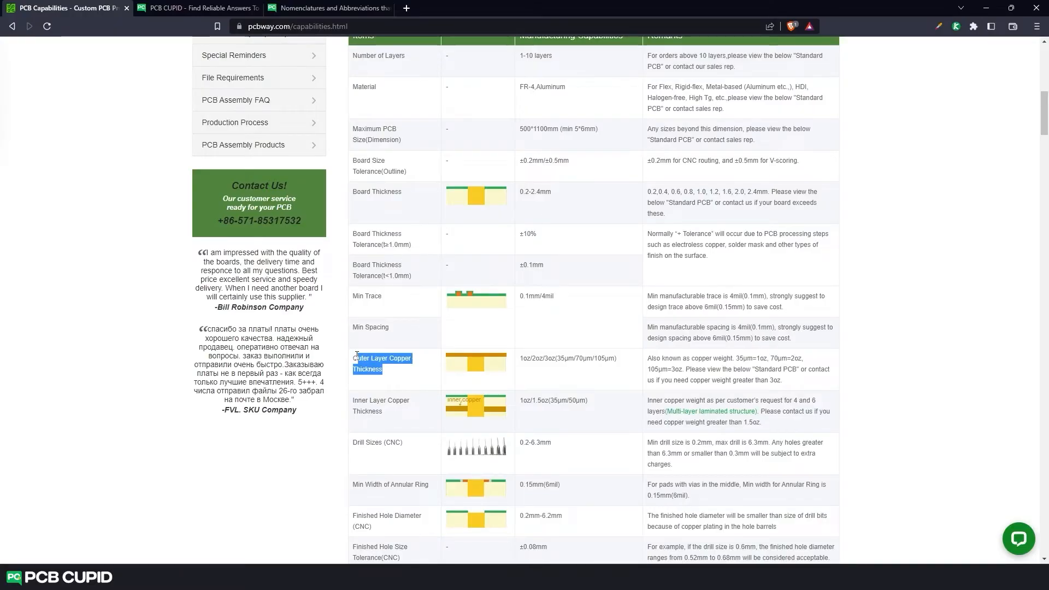
pyautogui.click(519, 364)
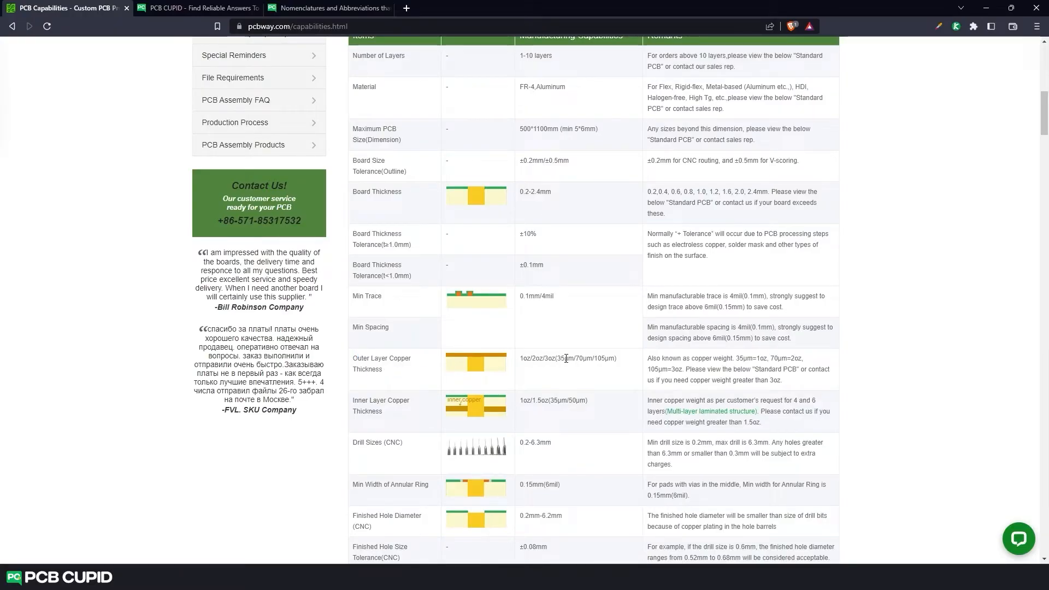
pyautogui.moveTo(594, 359); pyautogui.dragTo(573, 368)
pyautogui.click(611, 384)
pyautogui.click(589, 381)
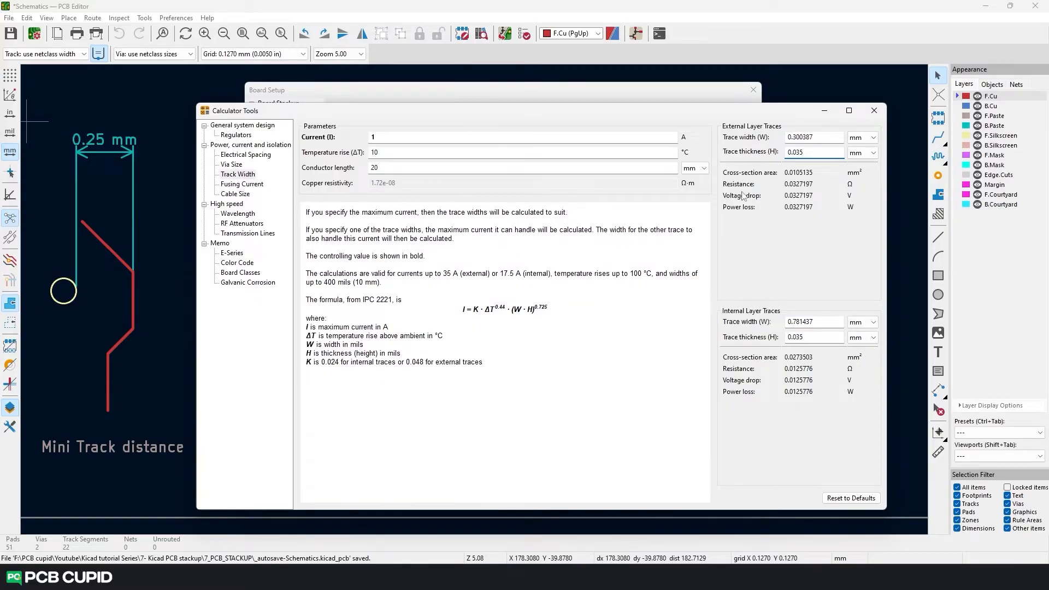
# Step: Put the calculator aside and add pre-defined track widths of 0.3 mm and 0.5 mm
pyautogui.doubleClick(820, 137)
pyautogui.click(824, 110)
pyautogui.click(384, 474)
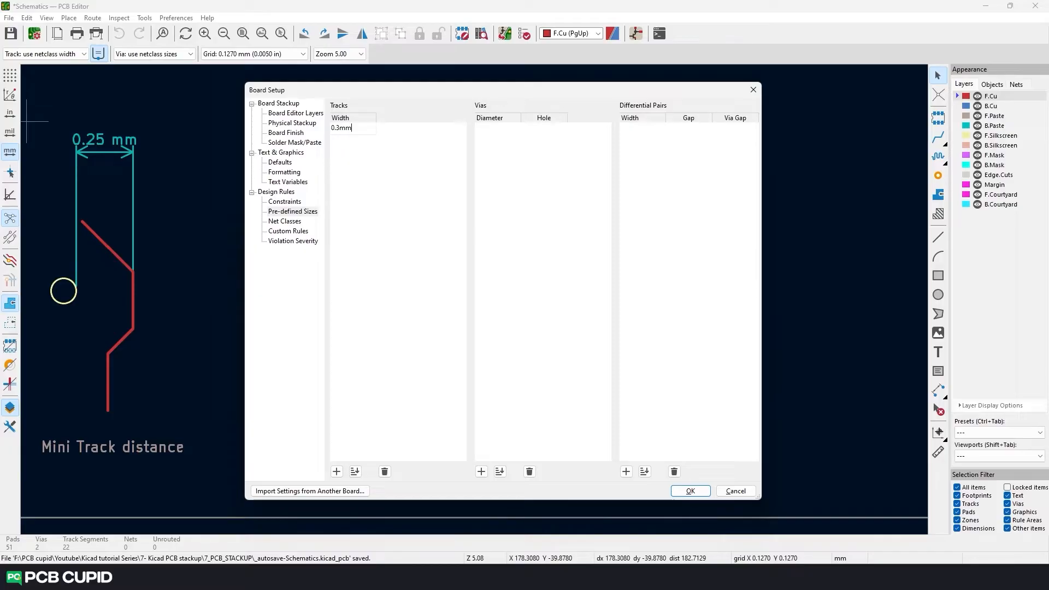
pyautogui.click(337, 472)
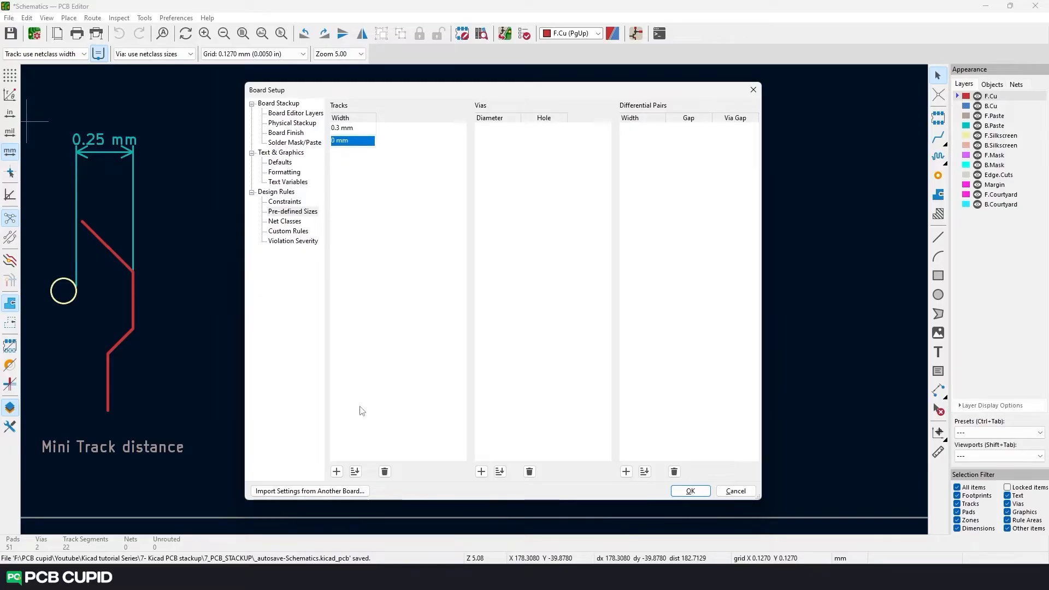
pyautogui.write('0.5')
pyautogui.press('Return')
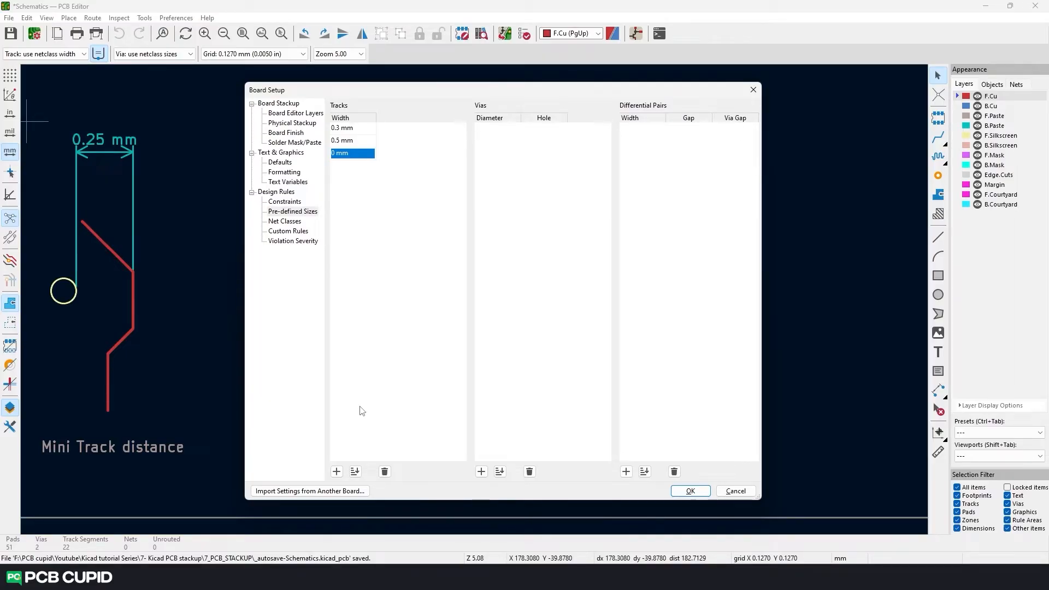
# Step: Show the net classes in the board setup, and place the net label LED on the PB1 wire in the Schematic Editor
pyautogui.click(285, 221)
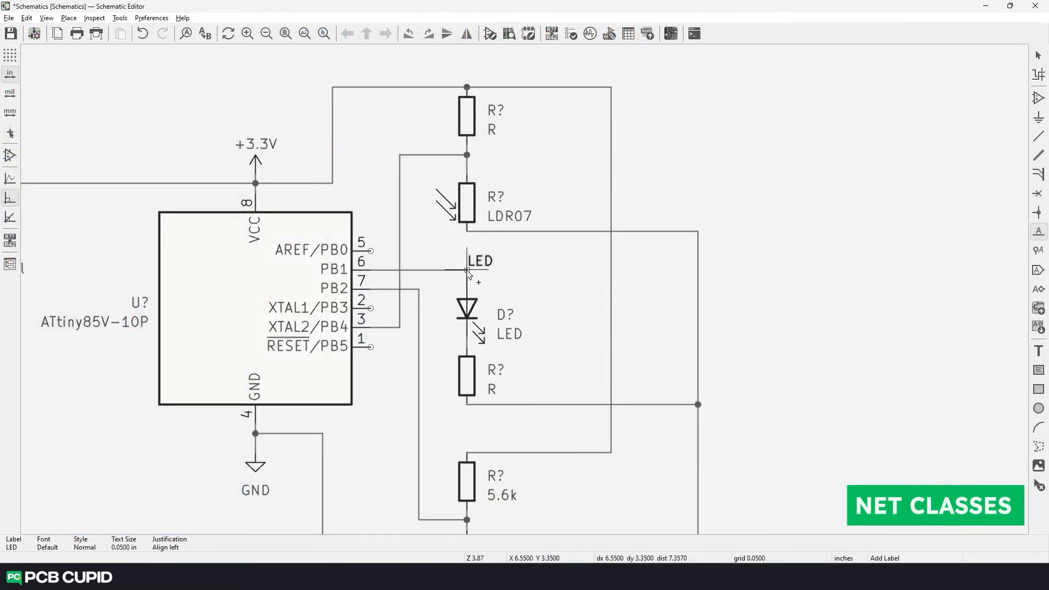
pyautogui.click(468, 270)
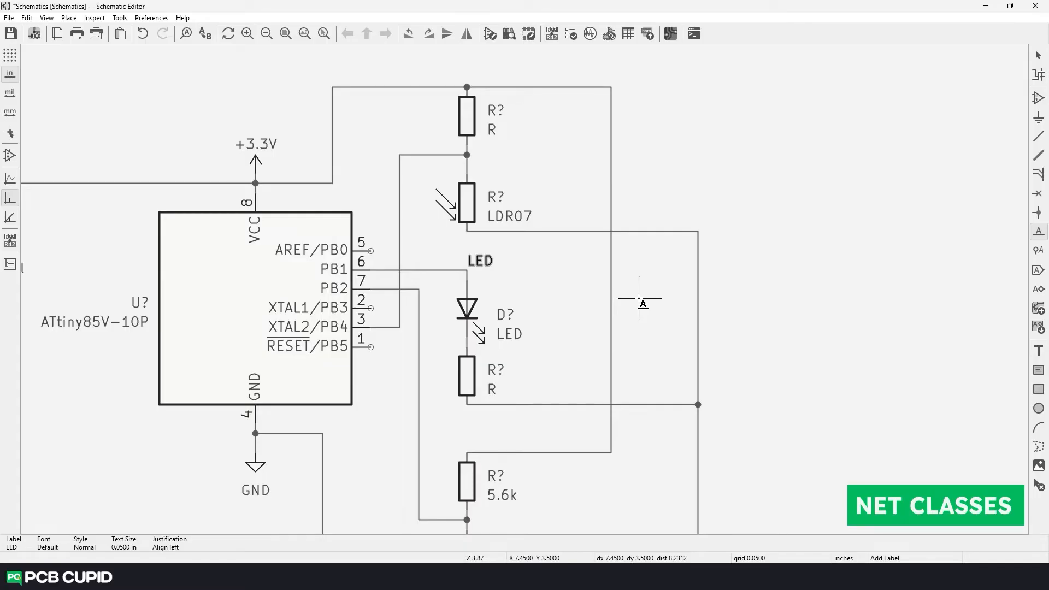
pyautogui.press('Escape')
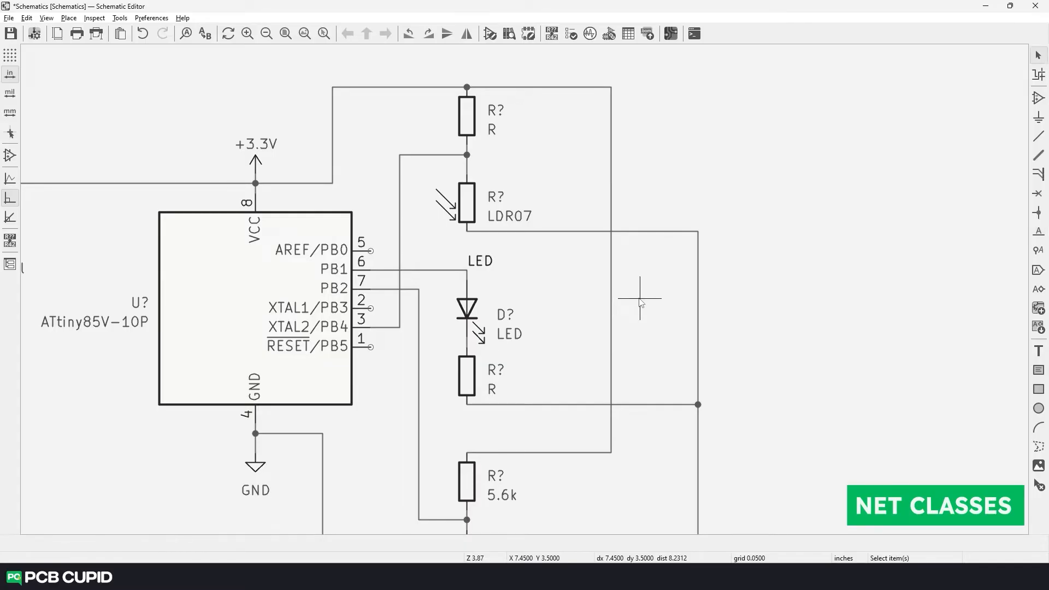
pyautogui.click(431, 271)
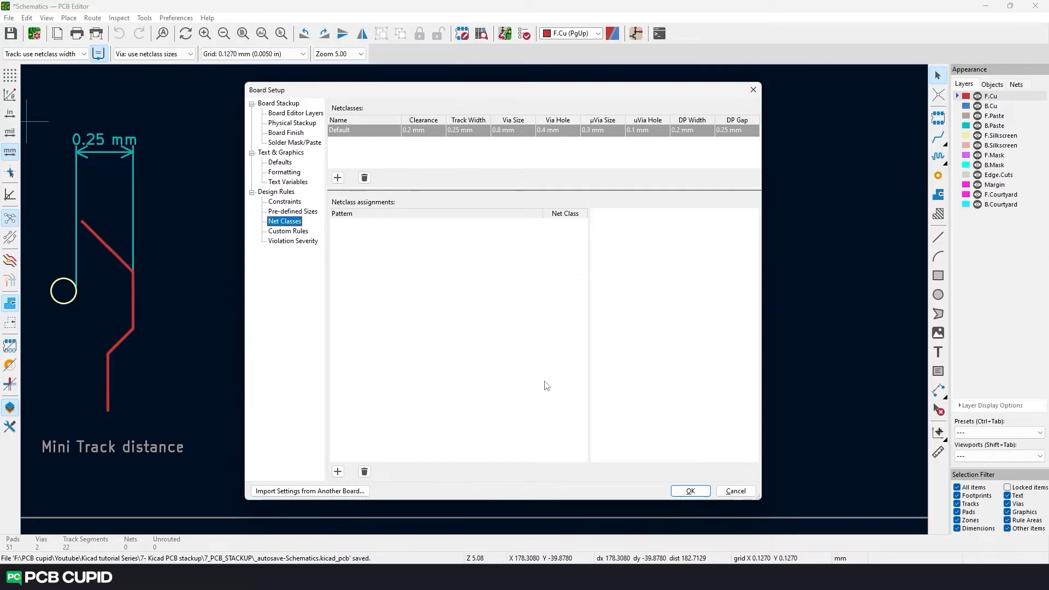
# Step: Add the net classes signal with a 0.3 mm track width and power with a 0.5 mm track width, and apply them
pyautogui.click(337, 178)
pyautogui.write('signal')
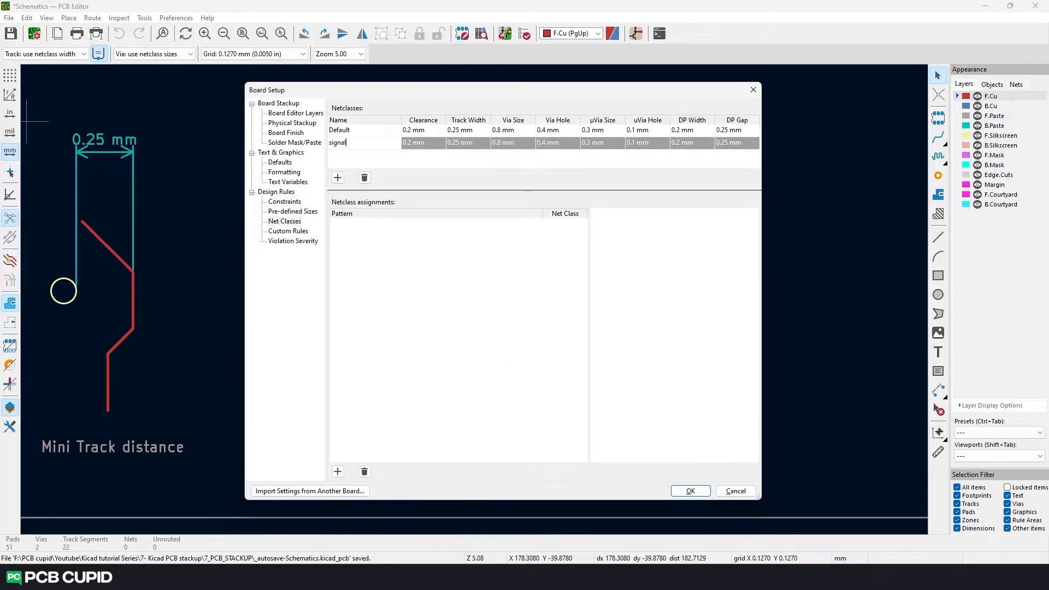
pyautogui.click(338, 180)
pyautogui.write('power')
pyautogui.press('Return')
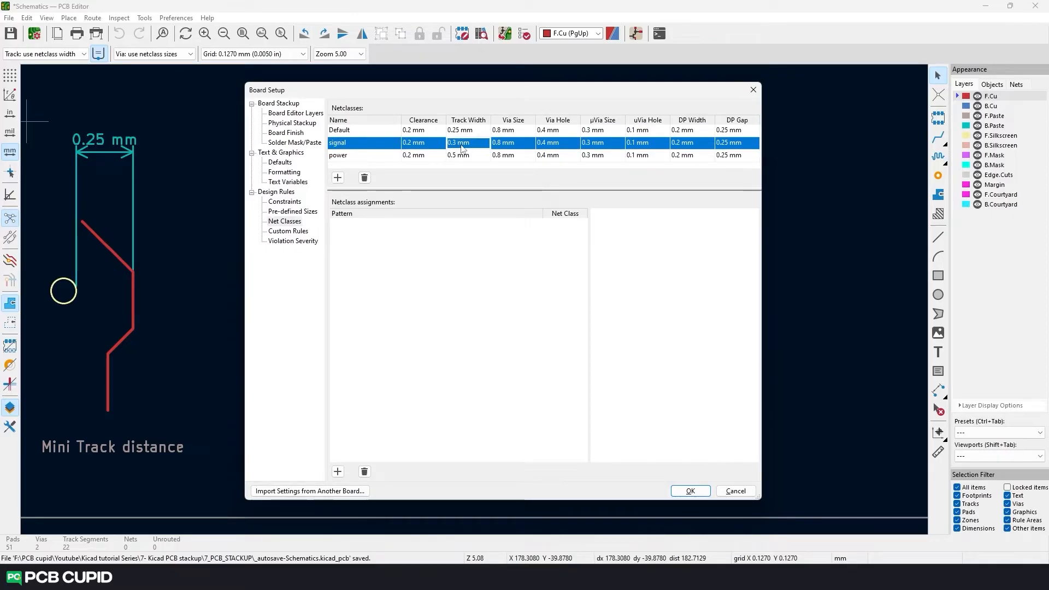
pyautogui.press('Return')
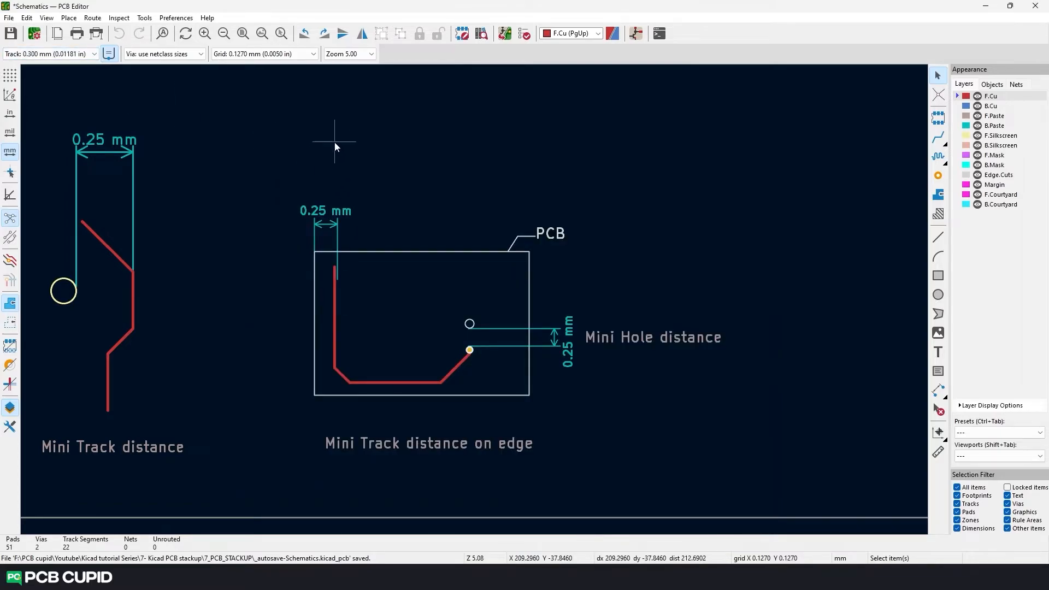
# Step: Route one 0.3 mm track and one 0.5 mm track on F.Cu above the example PCB outline
pyautogui.press('x')
pyautogui.doubleClick(481, 134)
pyautogui.click(69, 55)
pyautogui.click(43, 81)
pyautogui.click(335, 162)
pyautogui.doubleClick(509, 142)
pyautogui.press('Escape')
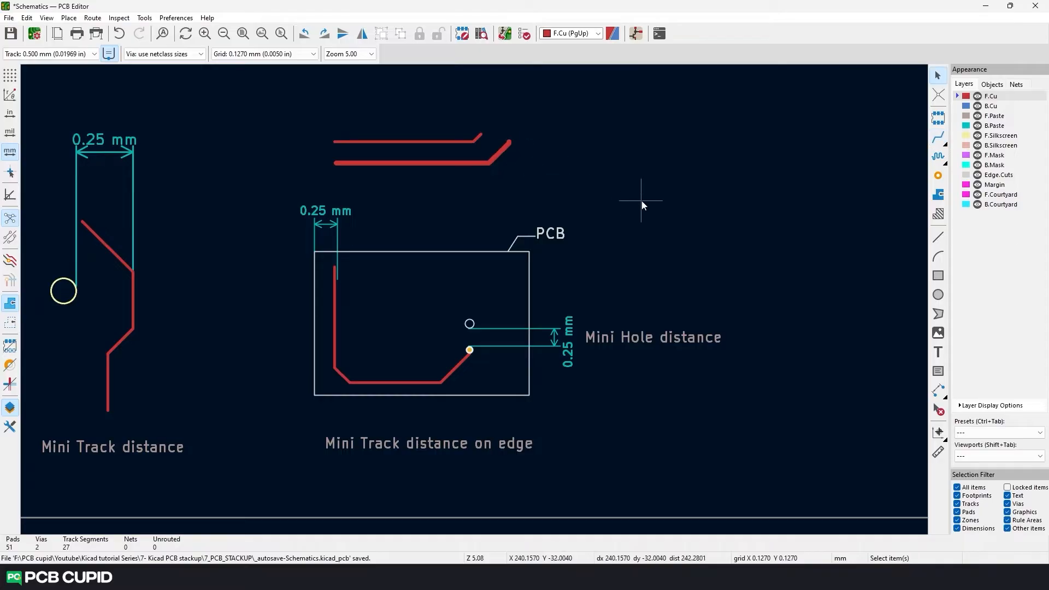
# Step: Review the net classes and net class assignments in the board setup, and switch to the Schematic Editor
pyautogui.click(34, 34)
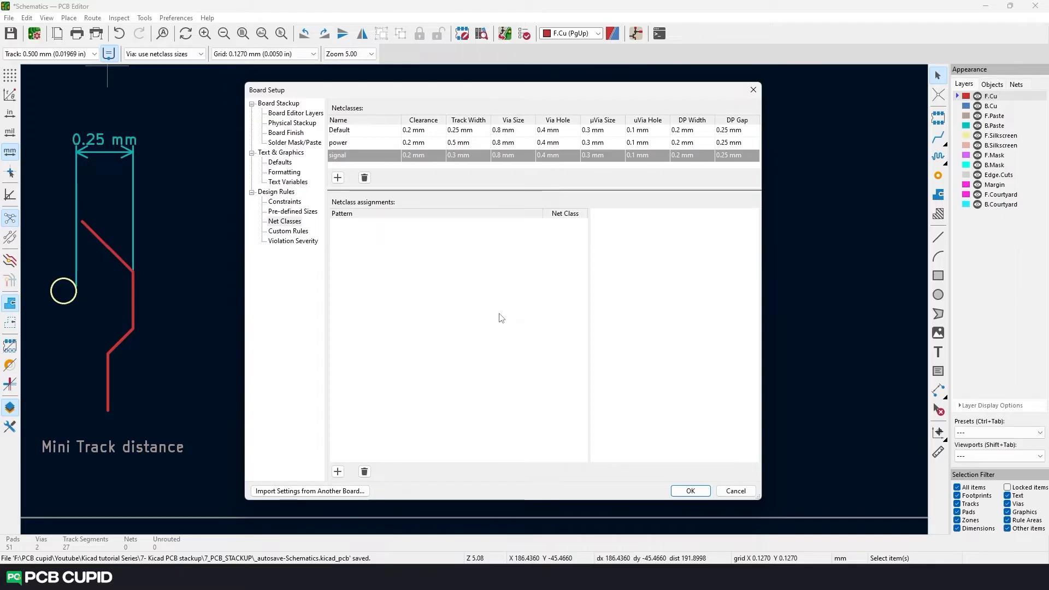
pyautogui.click(760, 91)
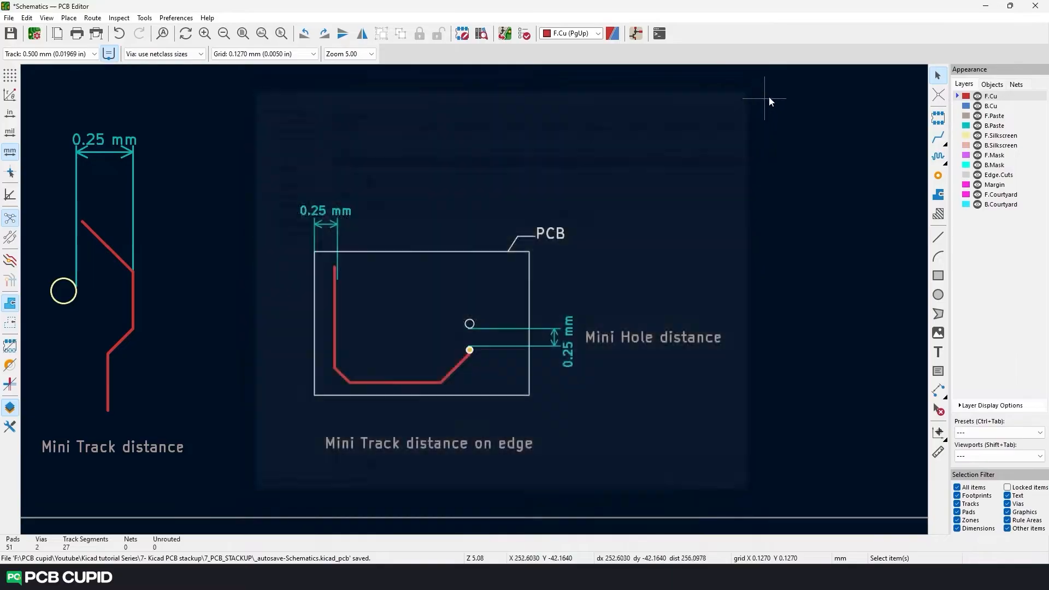
pyautogui.click(986, 5)
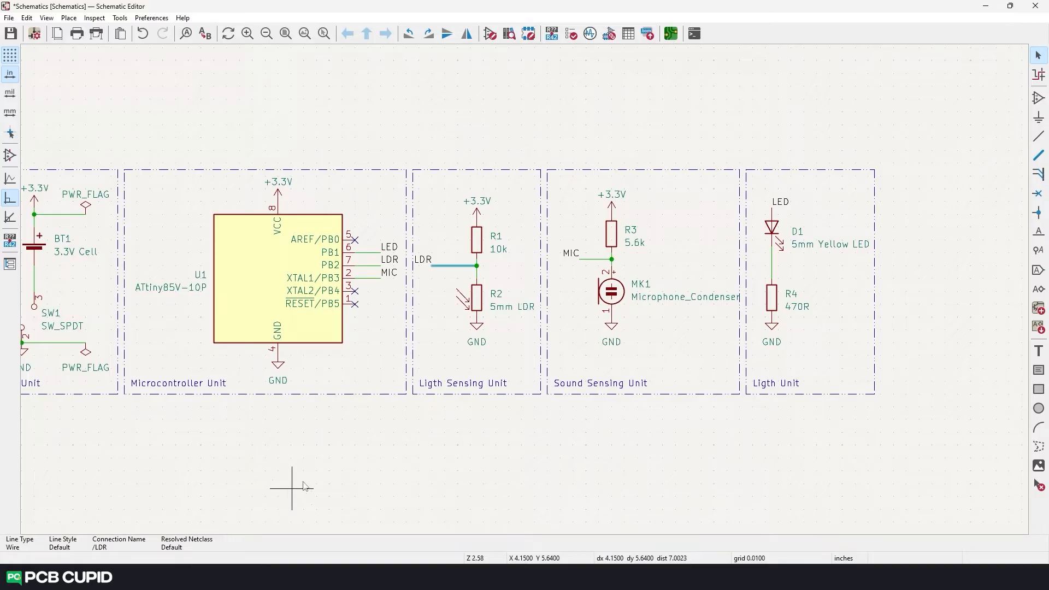
# Step: Assign the net class signal to the /LDR net from its wire in the light sensing unit
pyautogui.rightClick(447, 270)
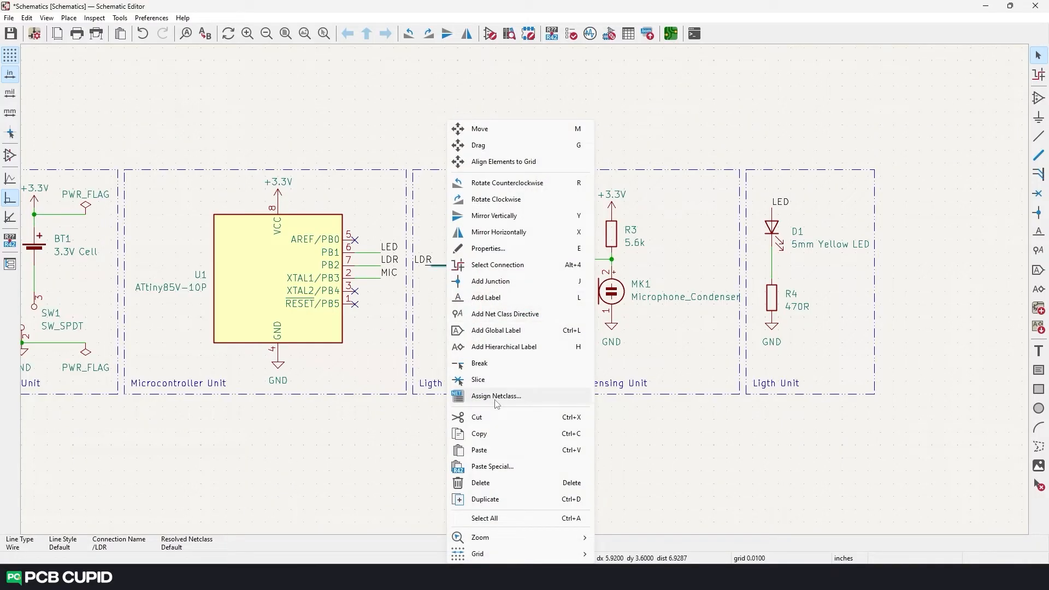
pyautogui.click(496, 396)
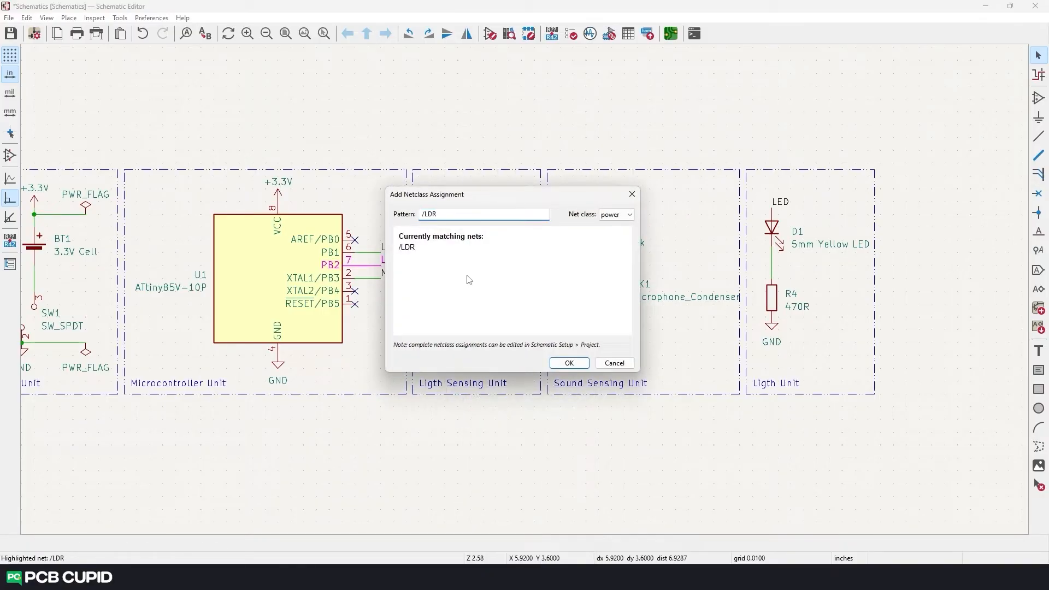
pyautogui.moveTo(438, 214); pyautogui.dragTo(421, 217)
pyautogui.click(623, 215)
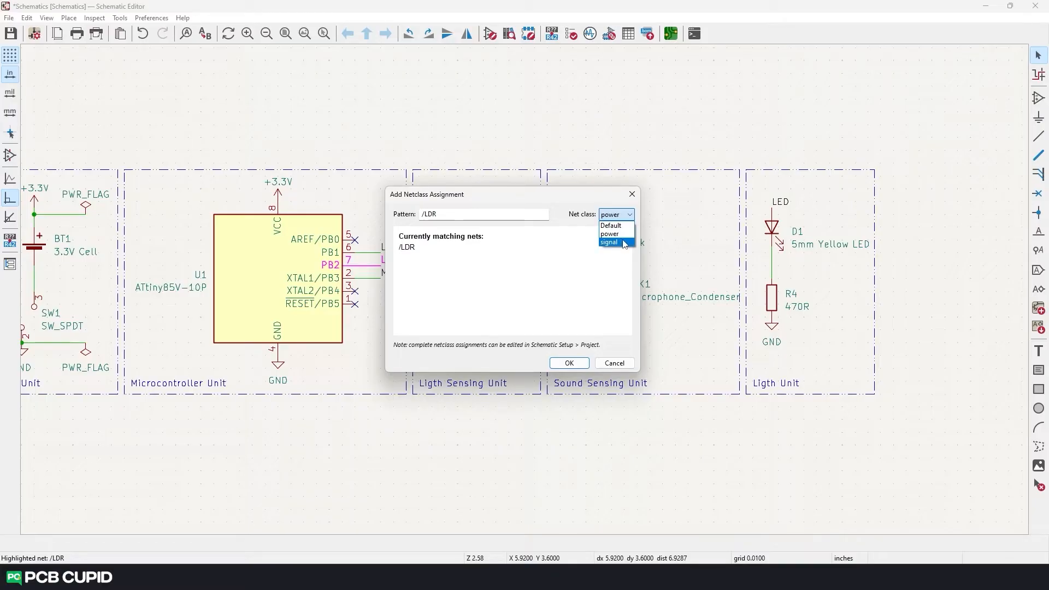
pyautogui.click(625, 242)
pyautogui.click(569, 364)
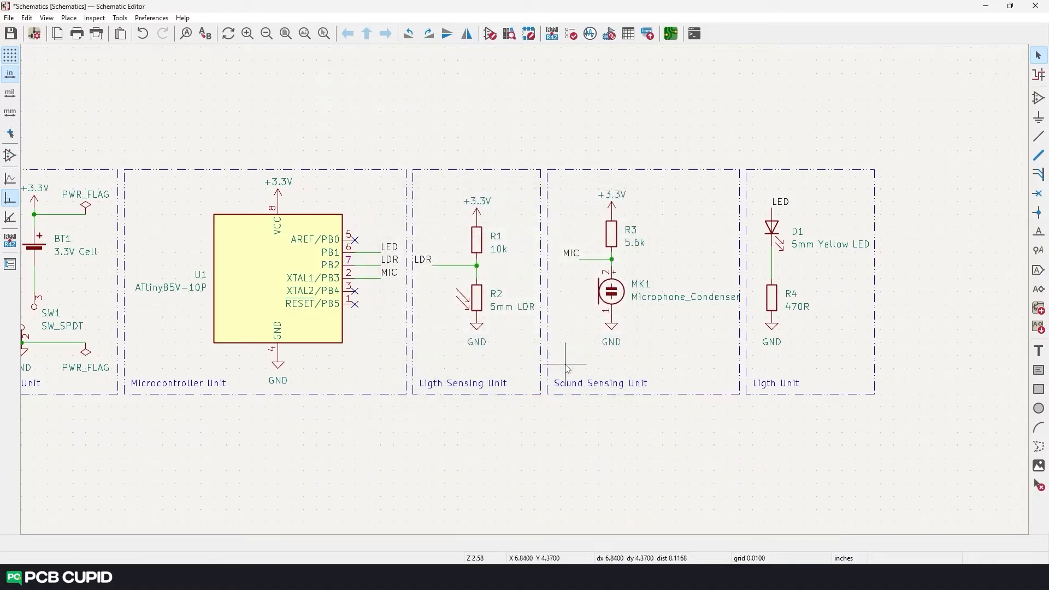
# Step: Check the resolved net class of the LDR wires at the R1–R2 junction and at pin PB2
pyautogui.click(446, 266)
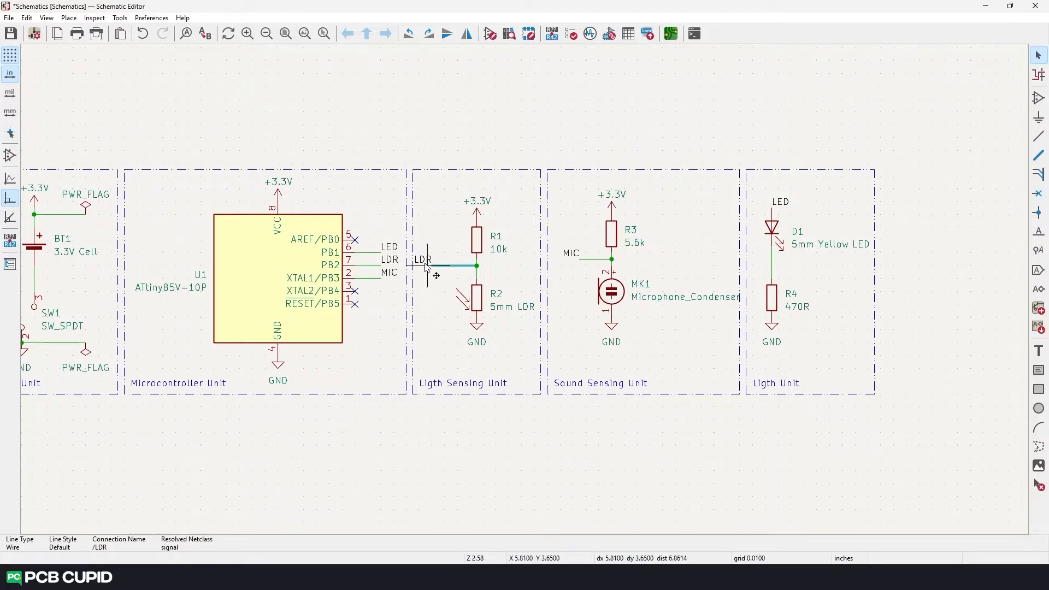
pyautogui.click(364, 267)
pyautogui.moveTo(329, 334); pyautogui.dragTo(387, 376, button='middle')
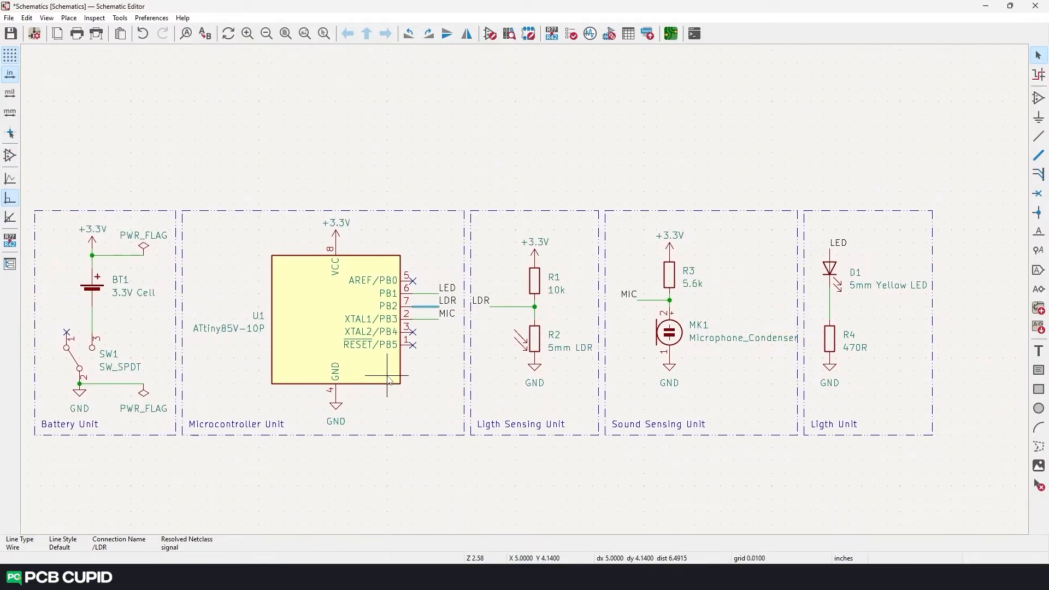
# Step: Add a net class assignment for the pattern /MIC with the class signal in the schematic setup
pyautogui.click(36, 34)
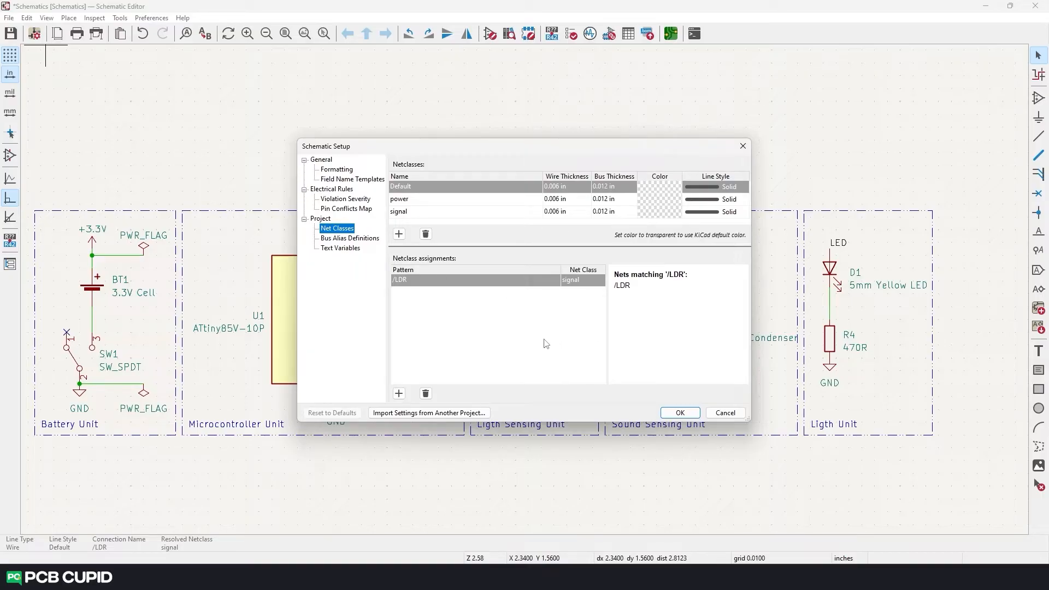
pyautogui.click(495, 320)
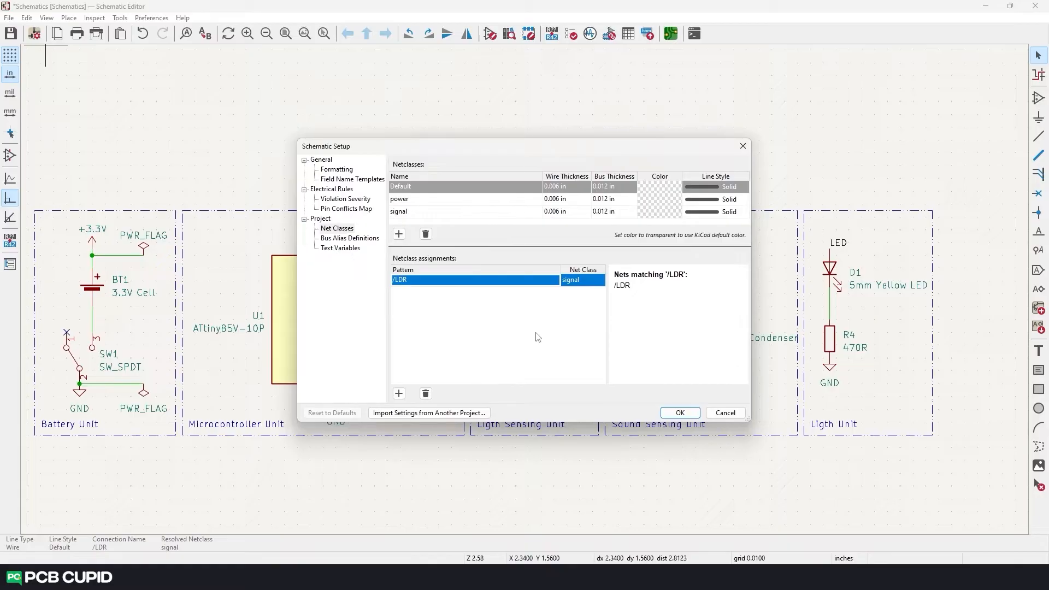
pyautogui.click(399, 393)
pyautogui.write('/MIC')
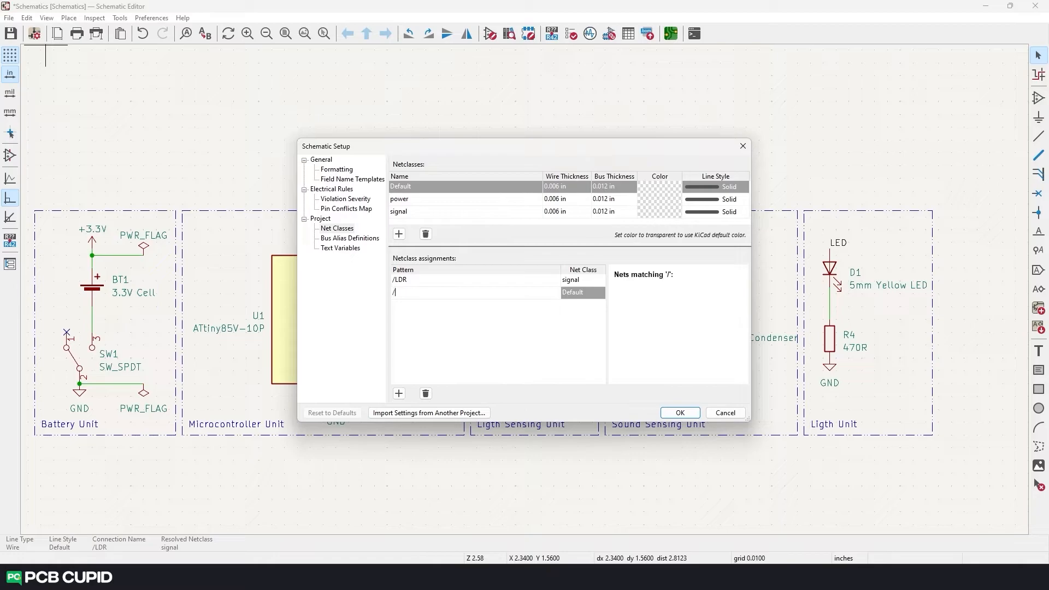
pyautogui.click(583, 293)
pyautogui.click(584, 295)
pyautogui.click(571, 321)
pyautogui.moveTo(514, 146); pyautogui.dragTo(685, 145)
# Step: Add a net class assignment for the pattern /LED with the class signal
pyautogui.click(571, 387)
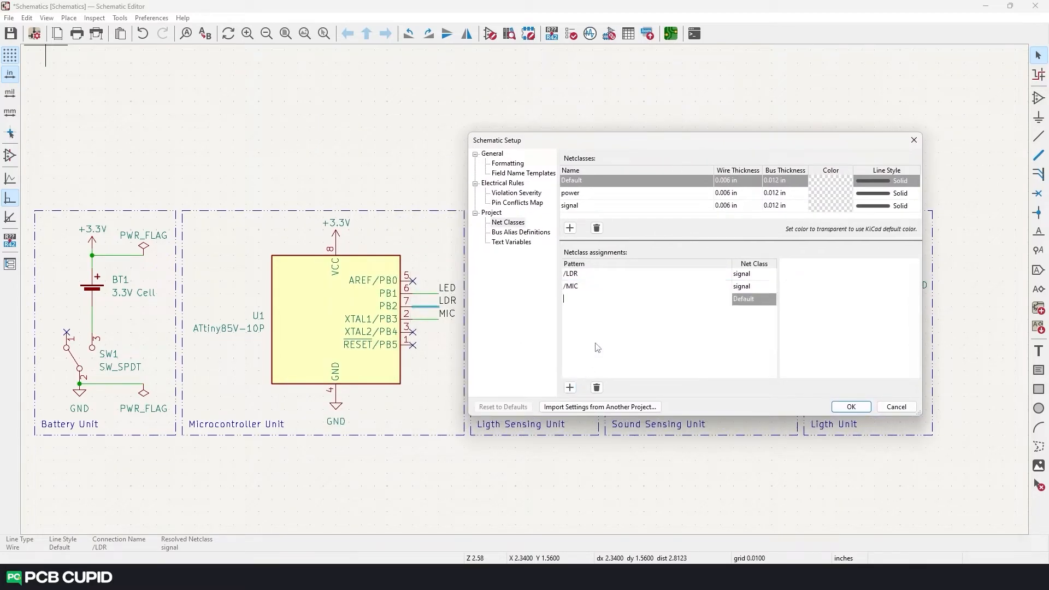
pyautogui.write('/LED')
pyautogui.click(754, 298)
pyautogui.click(754, 299)
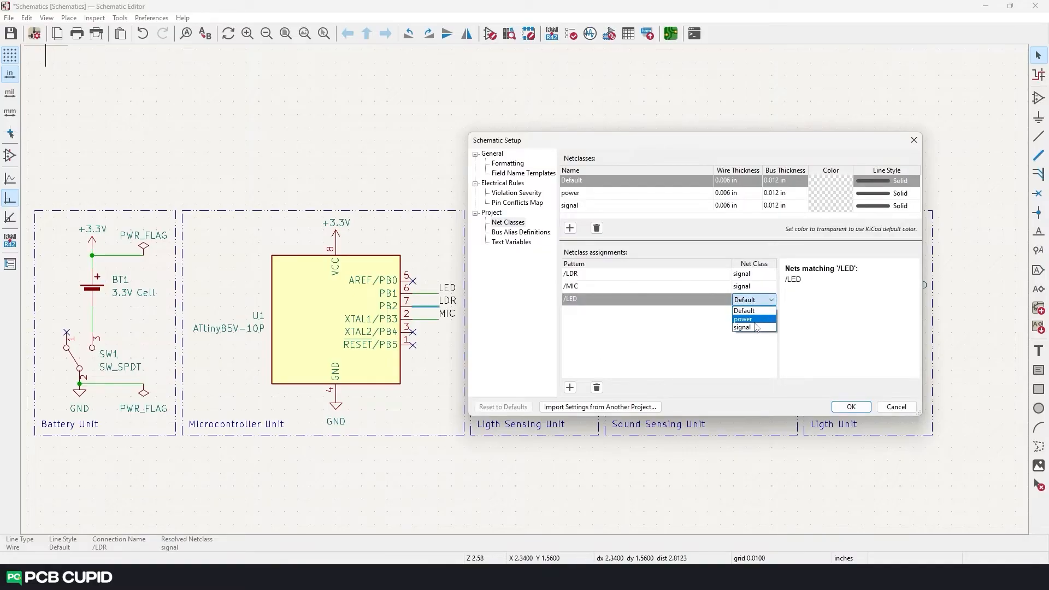
pyautogui.click(754, 330)
# Step: Add a net class assignment for the pattern GND with the class power
pyautogui.click(570, 388)
pyautogui.write('GND')
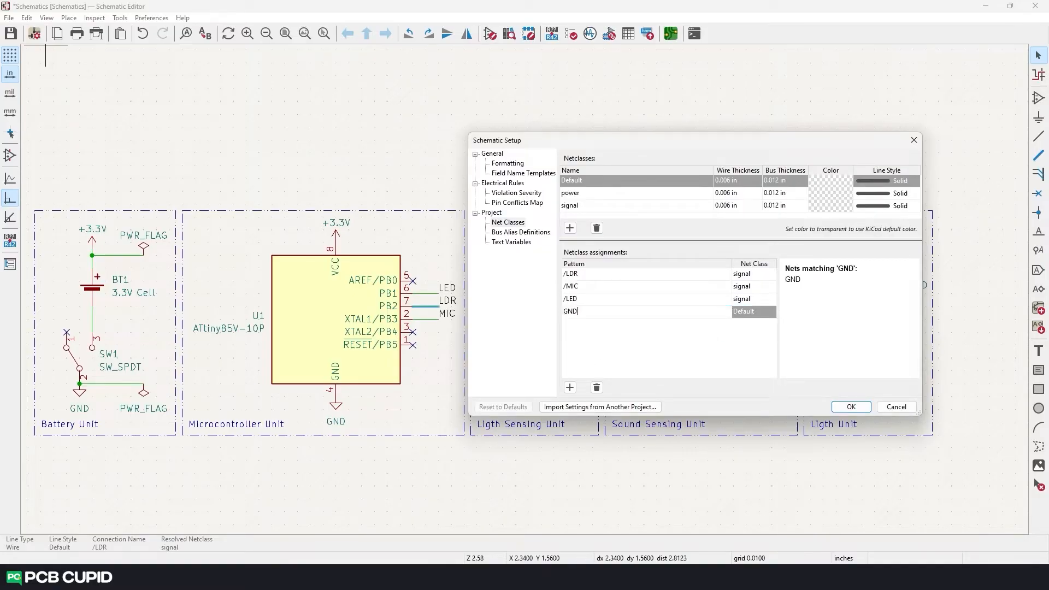
pyautogui.click(754, 311)
pyautogui.click(754, 311)
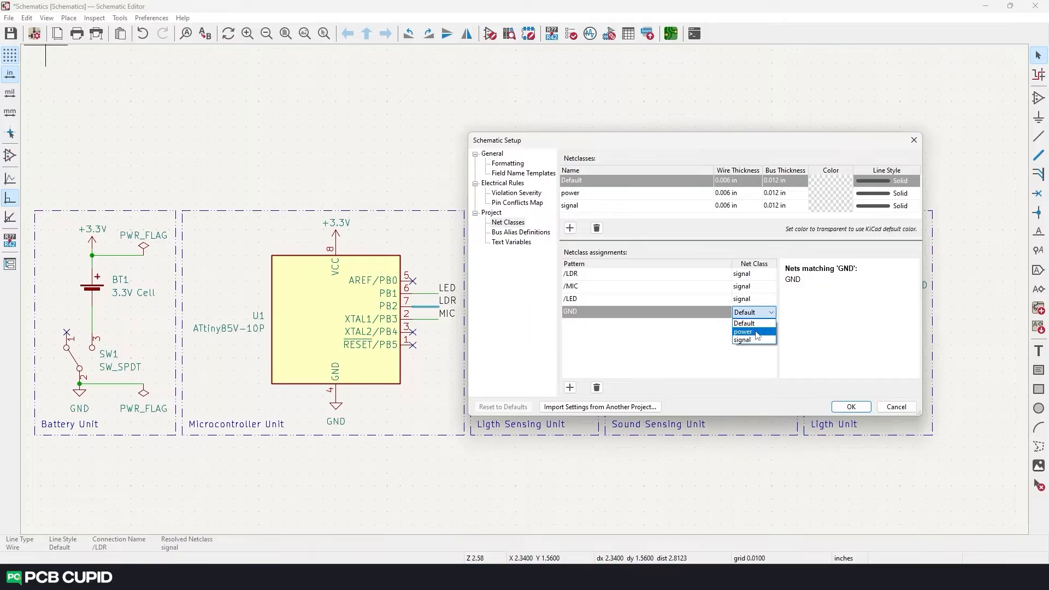
pyautogui.click(757, 333)
# Step: Add a net class assignment for the pattern +3.3V with the class power and leave the schematic setup
pyautogui.click(570, 387)
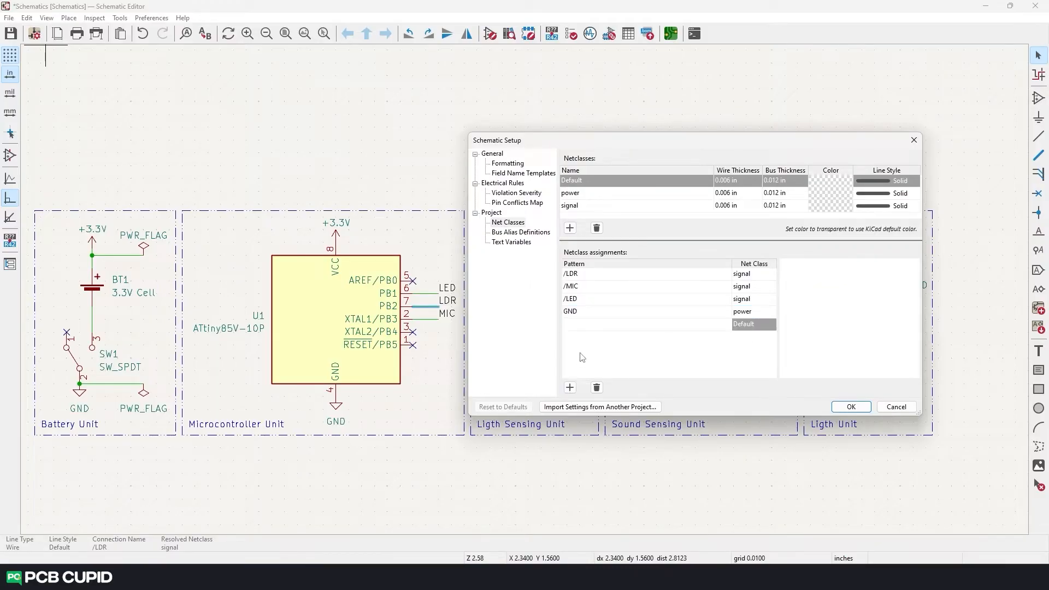
pyautogui.write('+3.3V')
pyautogui.click(762, 324)
pyautogui.click(765, 344)
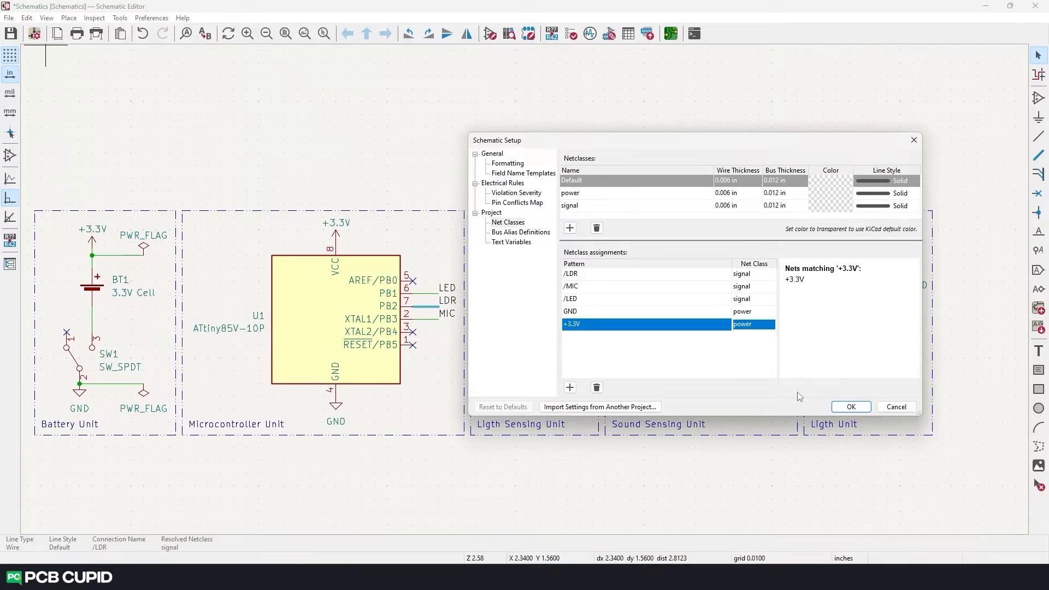
pyautogui.click(896, 406)
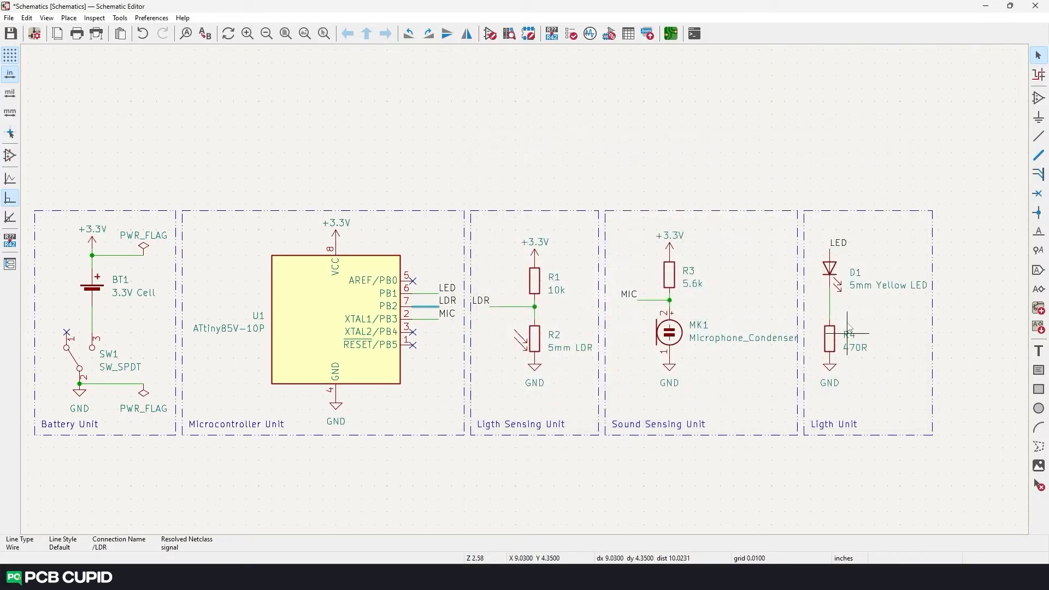
# Step: Try to assign a net class directly to the unlabelled wire between D1 and R4
pyautogui.scroll(3, 848, 335)
pyautogui.click(829, 303)
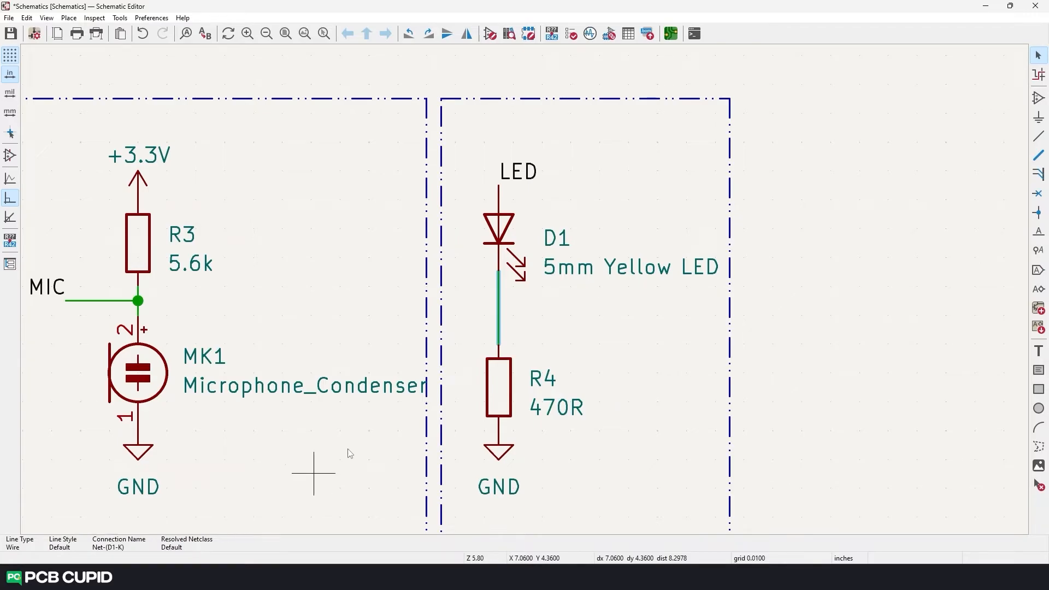
pyautogui.click(508, 320)
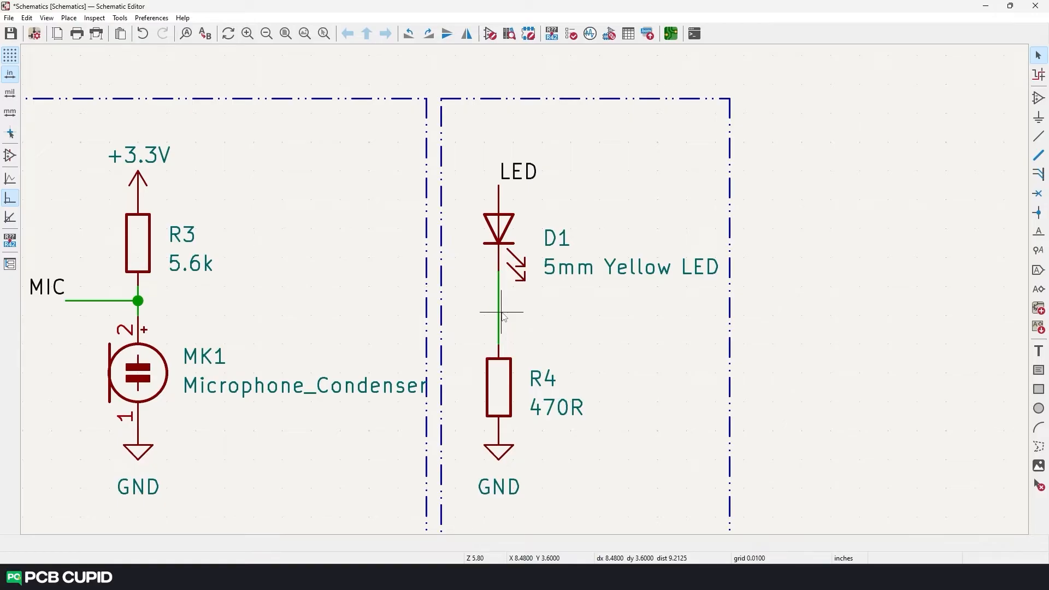
pyautogui.rightClick(499, 303)
pyautogui.click(548, 396)
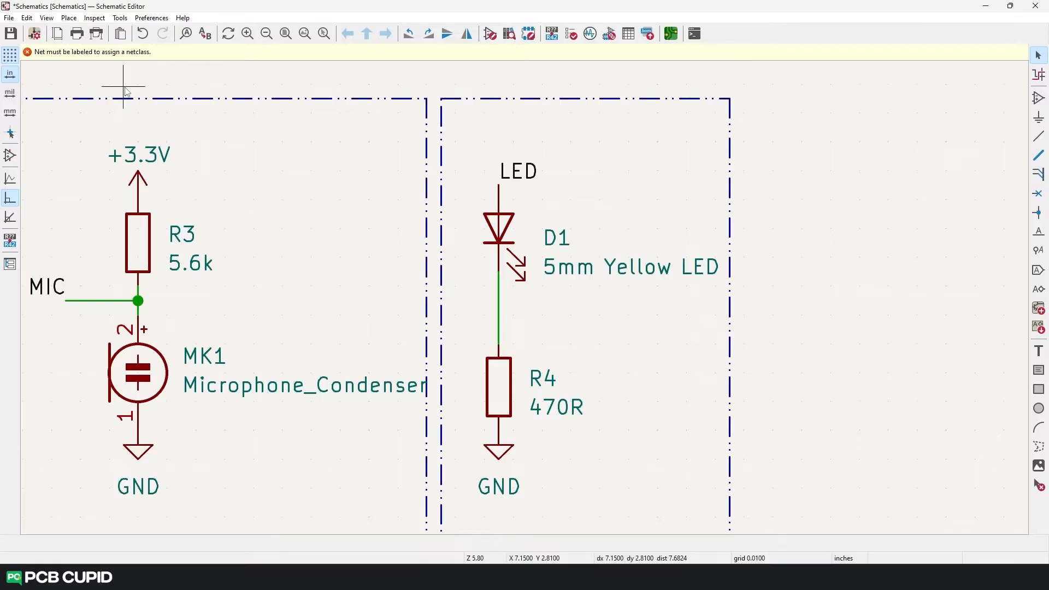
# Step: Try adding the net label L_TO_R to the wire between D1 and R4 and assigning a net class to it
pyautogui.click(1039, 232)
pyautogui.write('L_TO_R')
pyautogui.press('Return')
pyautogui.click(498, 323)
pyautogui.rightClick(500, 326)
pyautogui.click(549, 396)
pyautogui.press('Return')
pyautogui.click(33, 33)
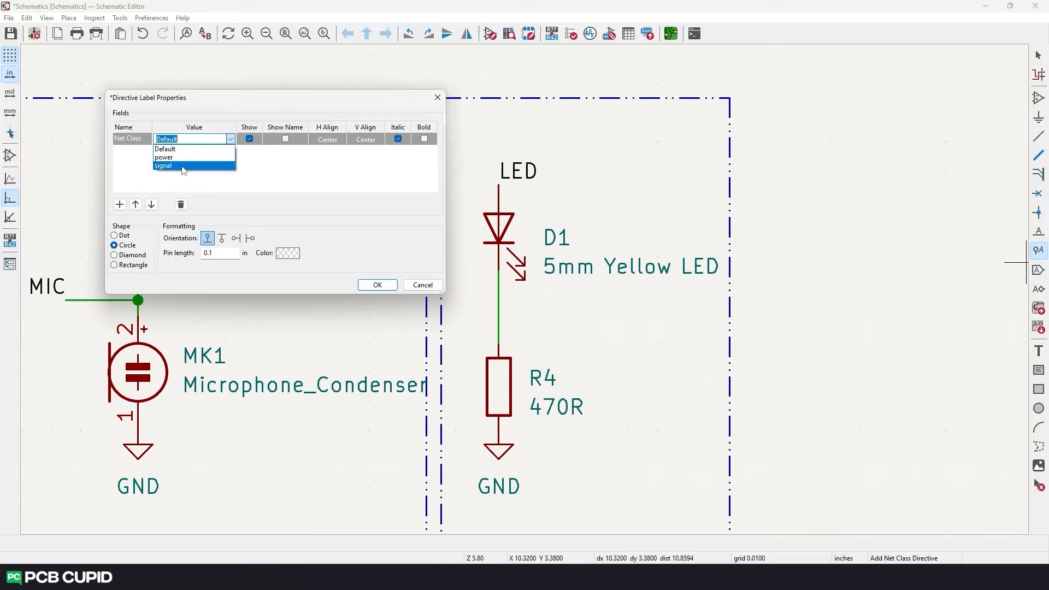
# Step: Place a net class directive with class signal, dot shape, 0.05 in pin length and rightward orientation on the wire between D1 and R4
pyautogui.click(183, 166)
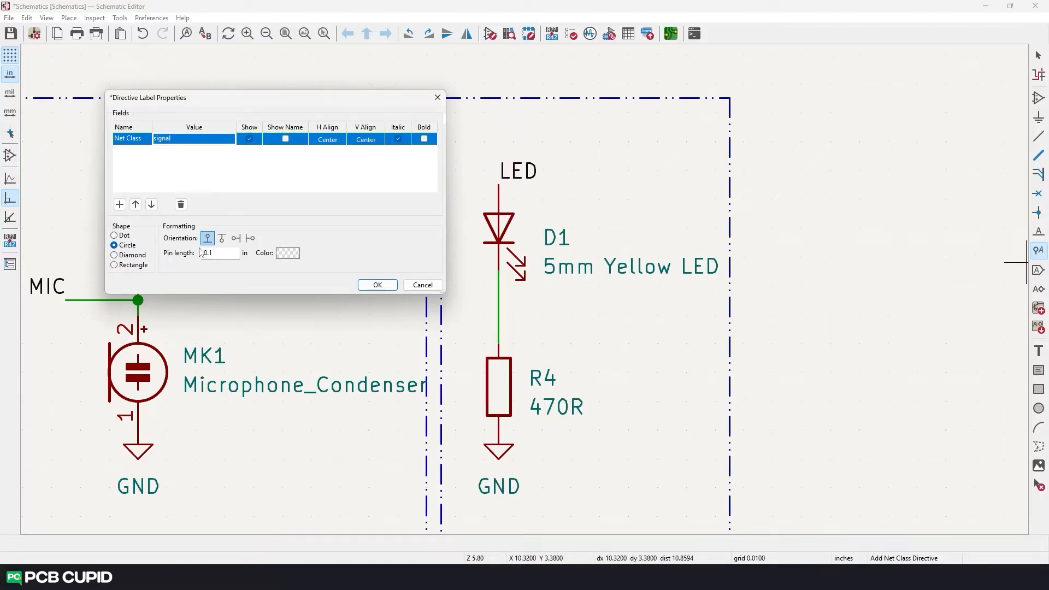
pyautogui.click(114, 235)
pyautogui.moveTo(215, 253); pyautogui.dragTo(208, 253)
pyautogui.write('0')
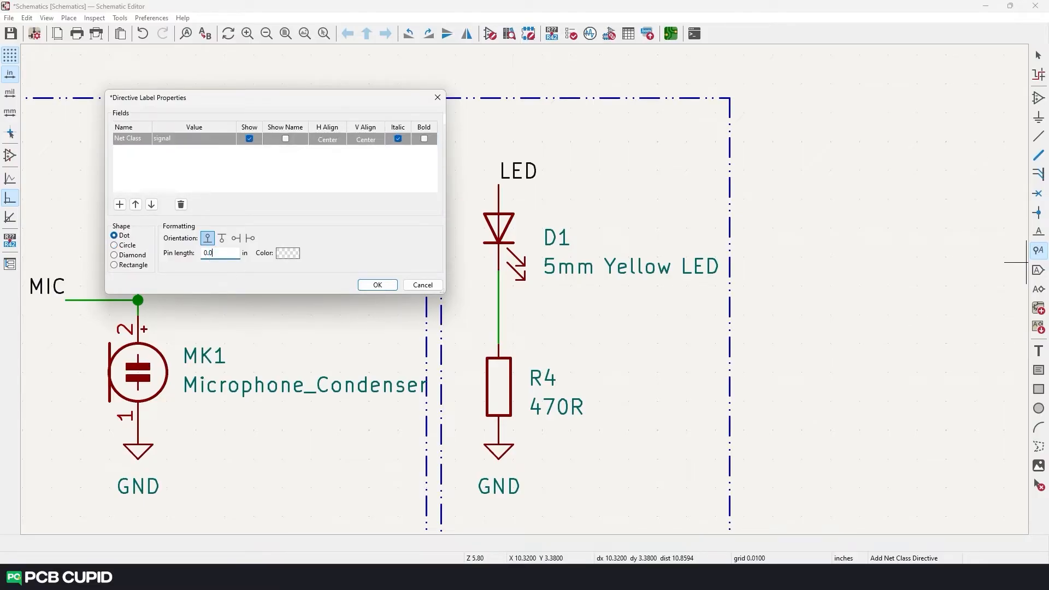
pyautogui.write('5')
pyautogui.click(250, 238)
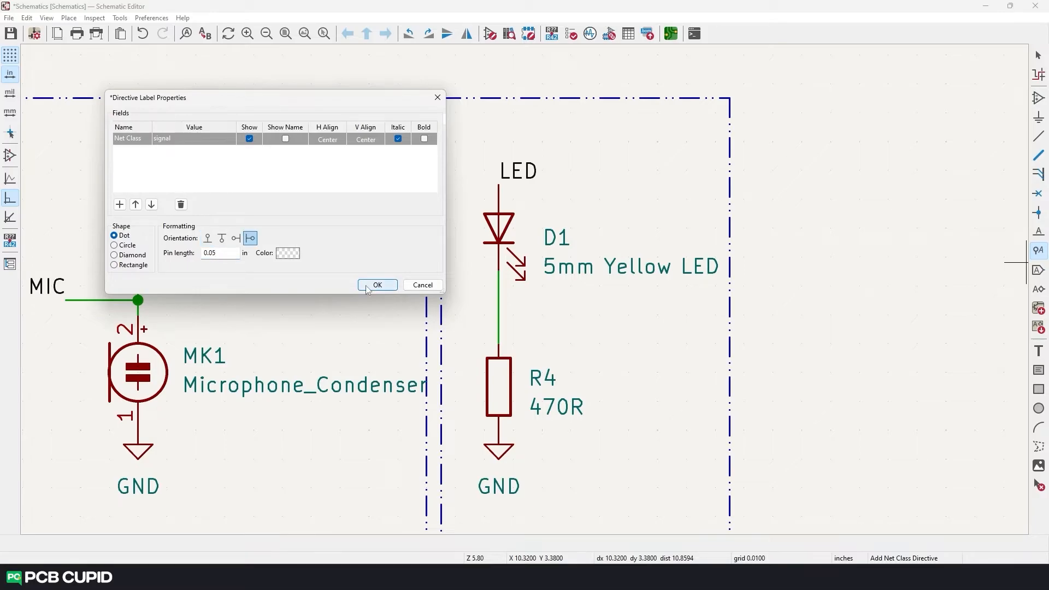
pyautogui.click(367, 287)
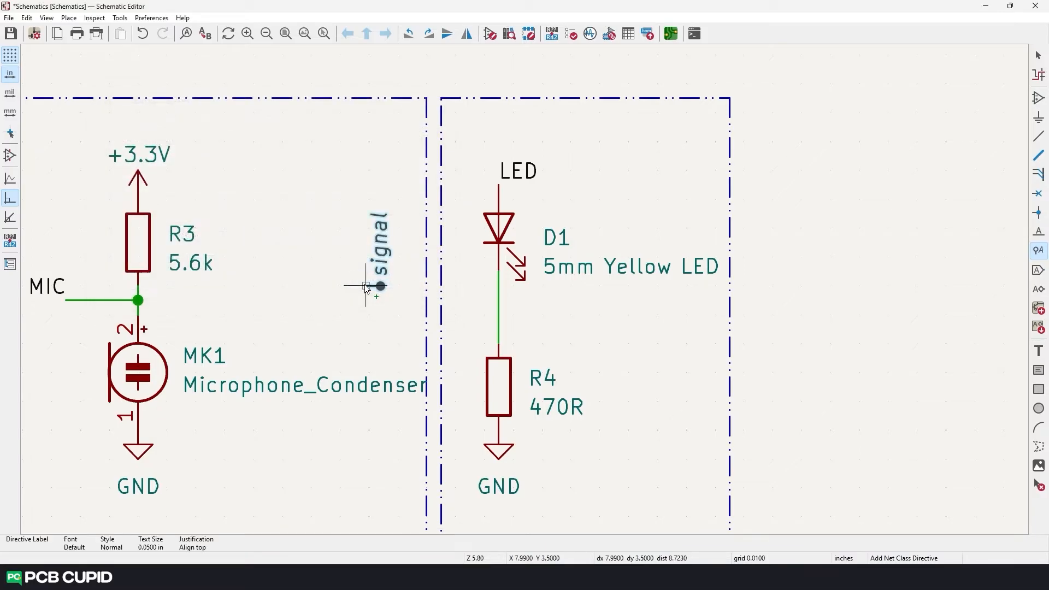
pyautogui.click(499, 318)
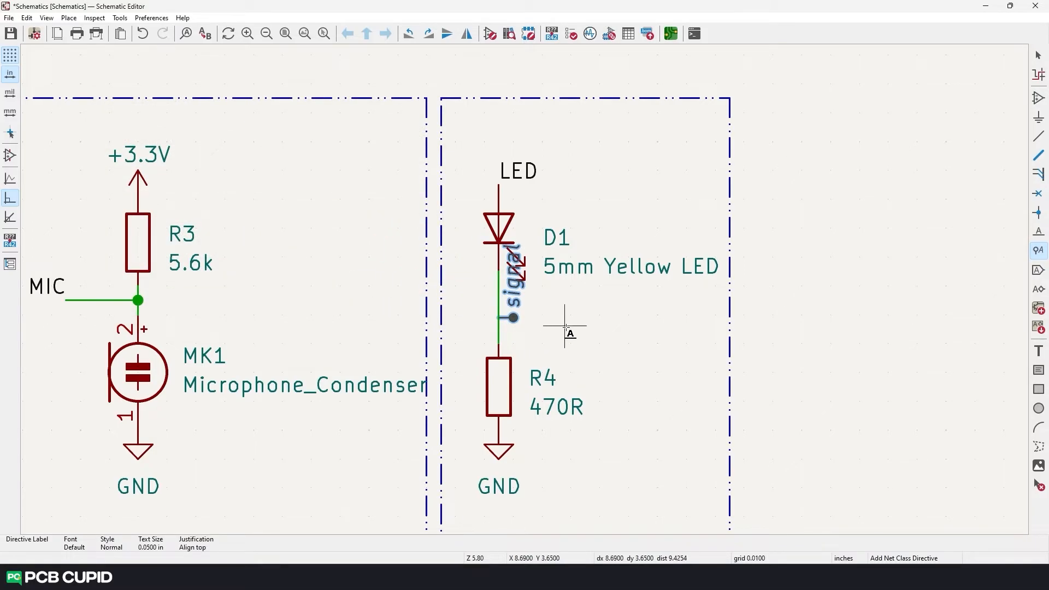
pyautogui.press('Escape')
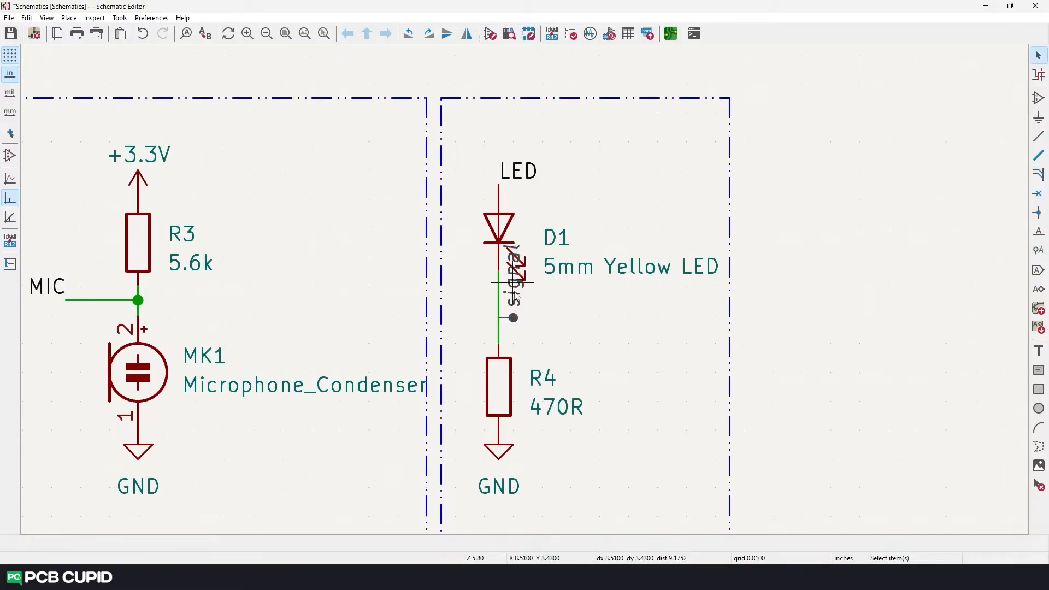
# Step: Hide the net class text of the directive on the wire between D1 and R4
pyautogui.click(513, 320)
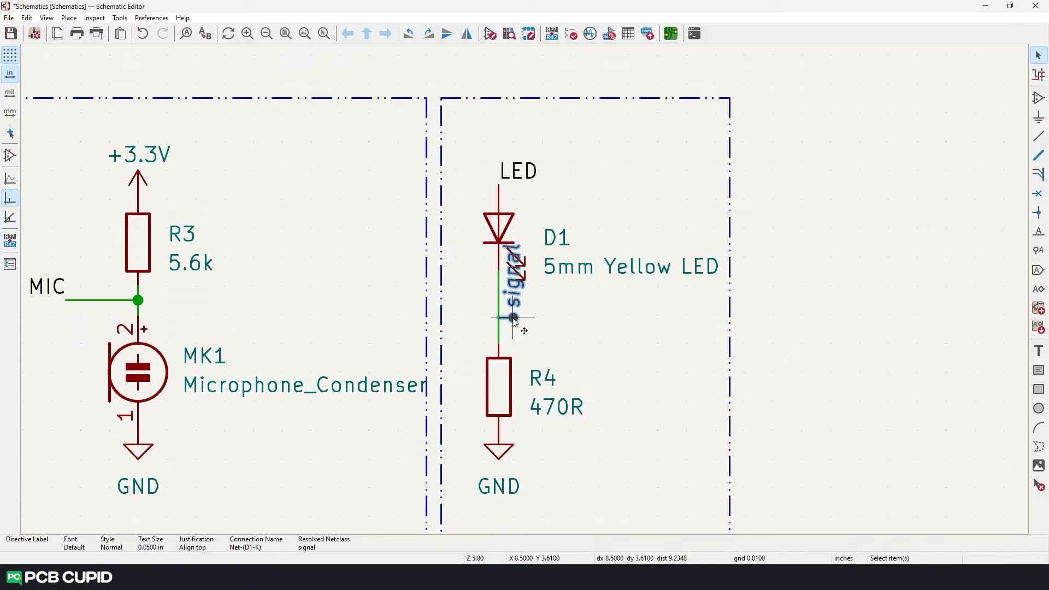
pyautogui.doubleClick(514, 321)
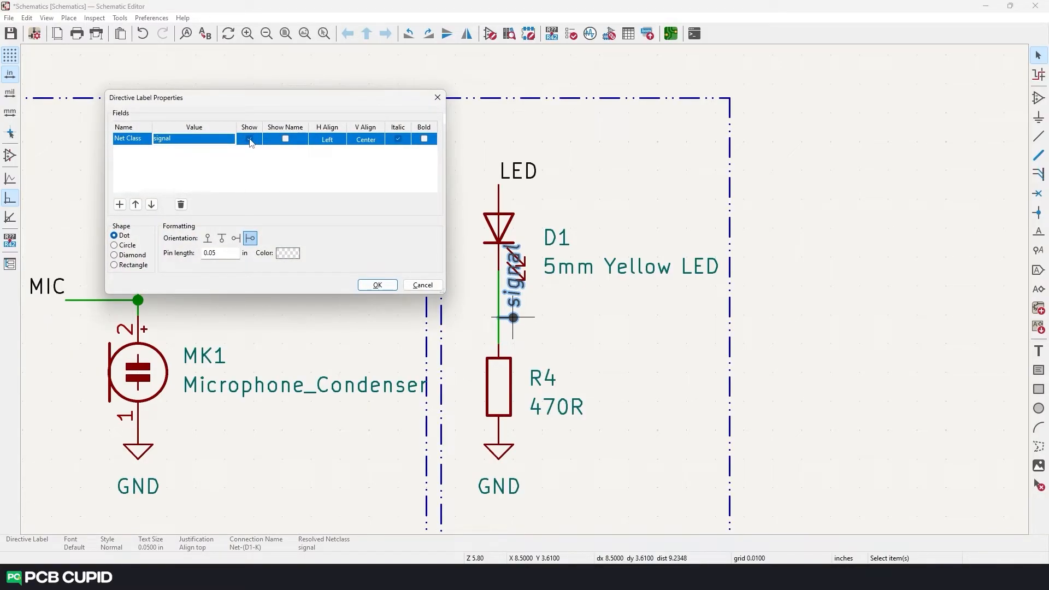
pyautogui.click(250, 140)
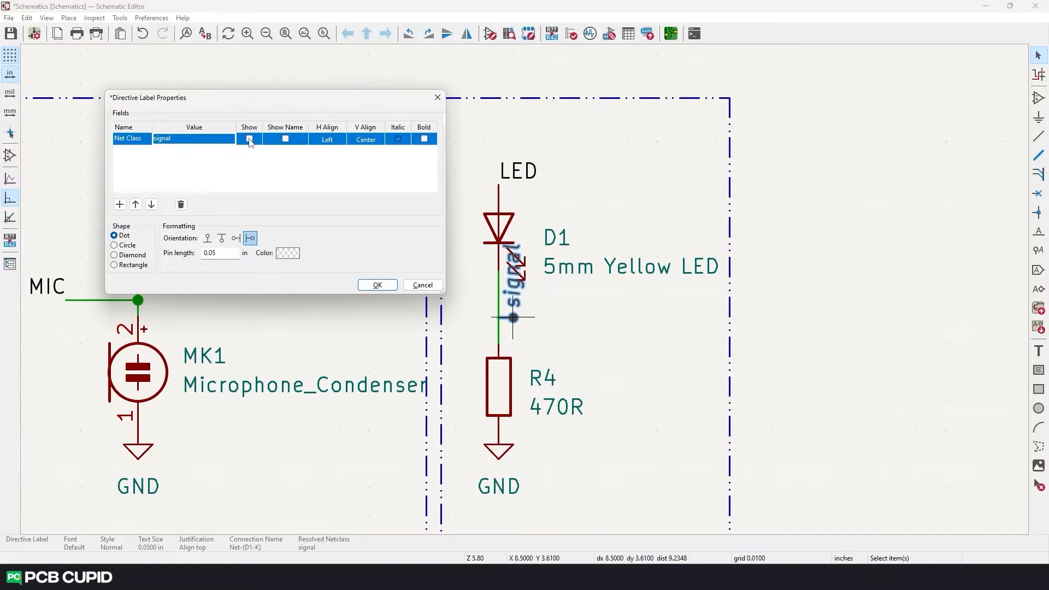
pyautogui.click(378, 287)
pyautogui.click(585, 339)
# Step: Check the resolved net class of the wire between D1 and R4
pyautogui.scroll(-2, 585, 339)
pyautogui.moveTo(585, 338); pyautogui.dragTo(543, 301, button='middle')
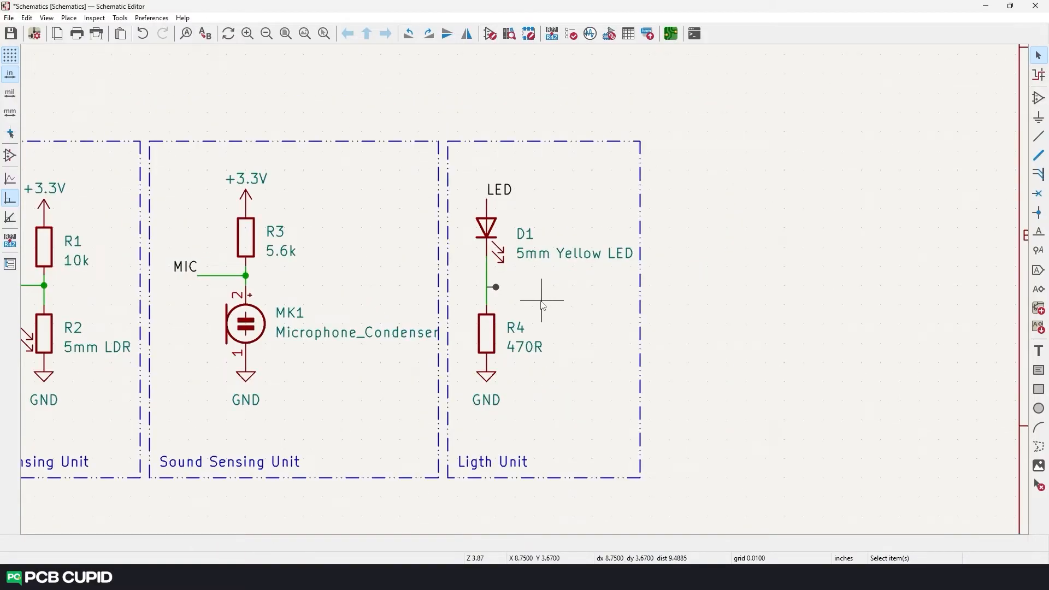
pyautogui.click(490, 300)
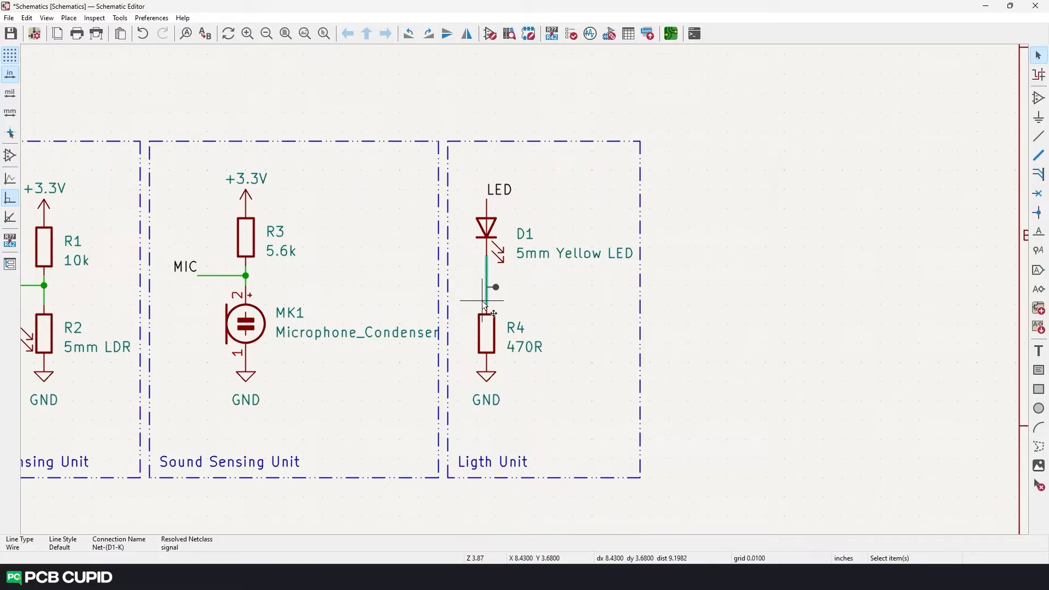
pyautogui.moveTo(383, 368); pyautogui.dragTo(644, 395, button='middle')
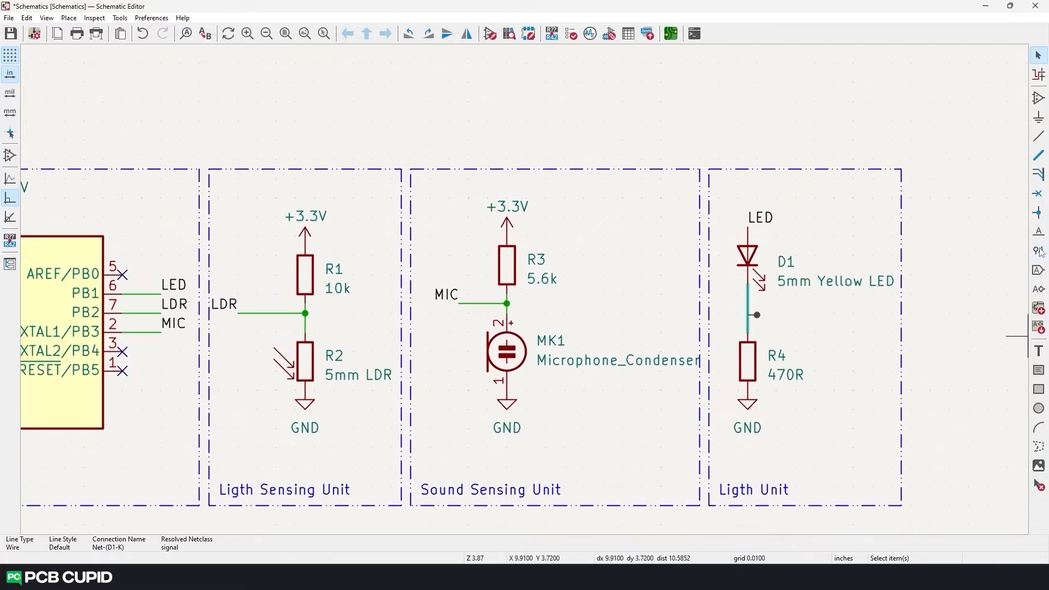
# Step: Place a net class directive with hidden net class text on the wire between battery BT1 and switch SW1
pyautogui.click(1040, 251)
pyautogui.click(437, 99)
pyautogui.click(759, 316)
pyautogui.press('Delete')
pyautogui.moveTo(246, 347); pyautogui.dragTo(720, 345, button='middle')
pyautogui.click(142, 346)
pyautogui.press('Delete')
pyautogui.hotkey('ctrl', 'v')
pyautogui.click(115, 327)
pyautogui.click(140, 235)
pyautogui.doubleClick(114, 227)
pyautogui.click(562, 333)
pyautogui.rightClick(135, 234)
pyautogui.click(330, 112)
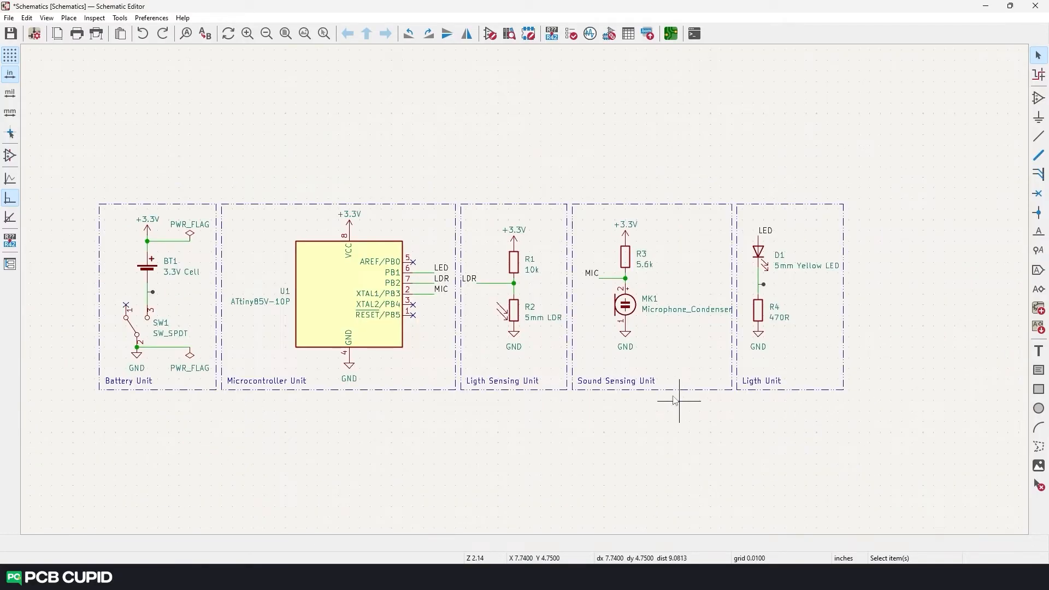
# Step: Review the net classes and their net assignments in the schematic setup without changing them
pyautogui.click(35, 33)
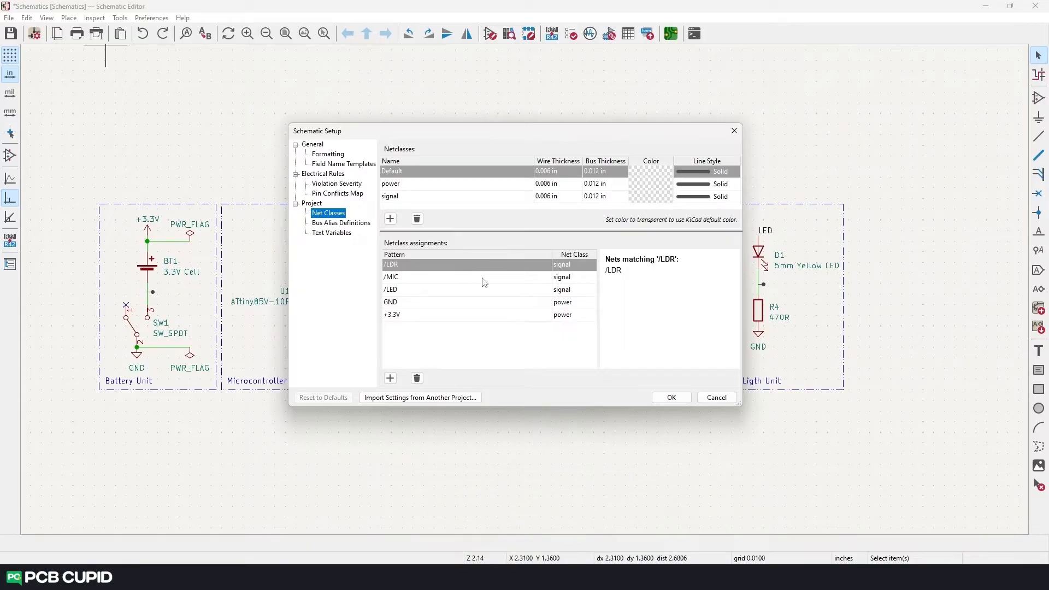
pyautogui.click(726, 400)
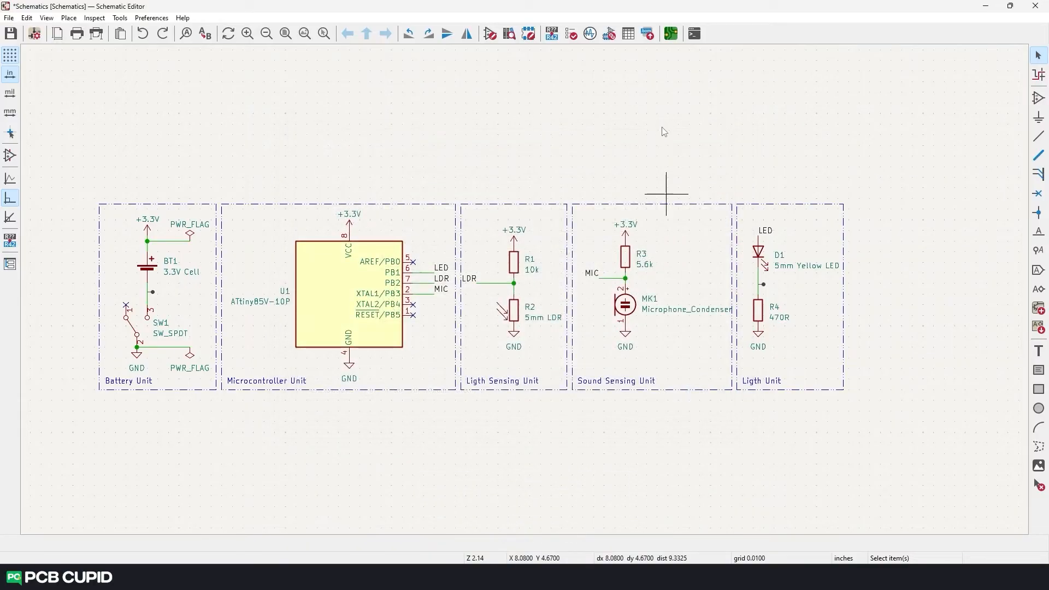
# Step: Switch to the PCB Editor, view the empty area below the drawing sheet and open the board setup
pyautogui.click(671, 34)
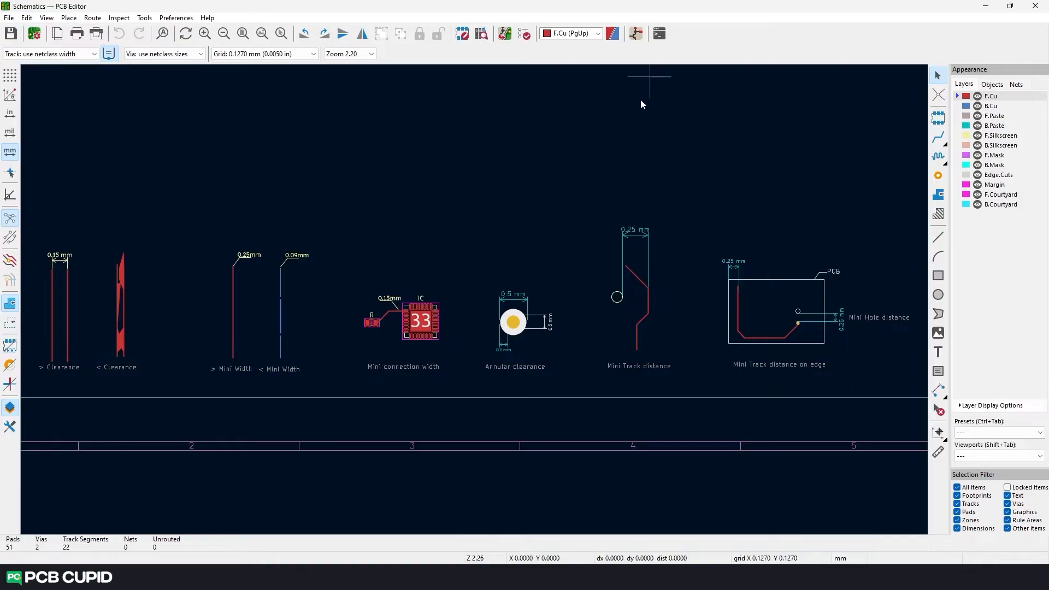
pyautogui.moveTo(569, 389); pyautogui.dragTo(553, 117, button='middle')
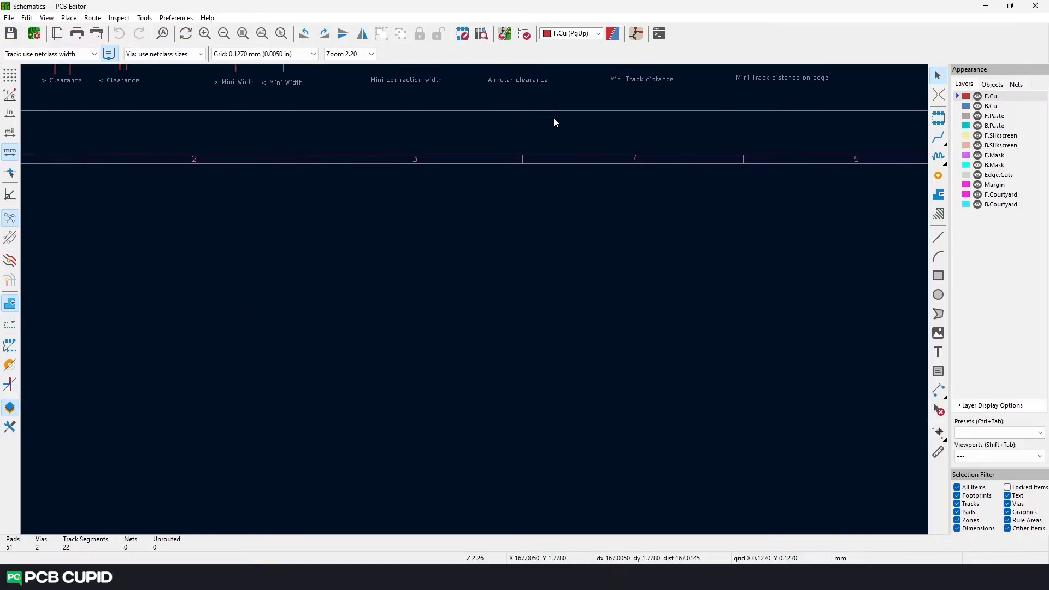
pyautogui.click(33, 37)
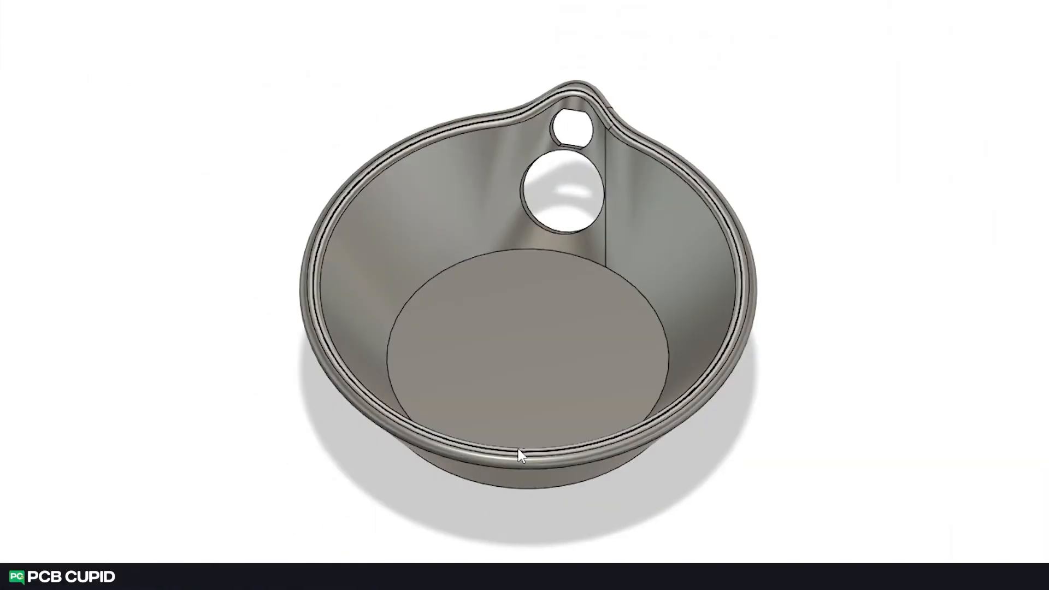
pyautogui.keyDown('shift'); pyautogui.moveTo(782, 452); pyautogui.dragTo(945, 468, button='middle'); pyautogui.keyUp('shift')
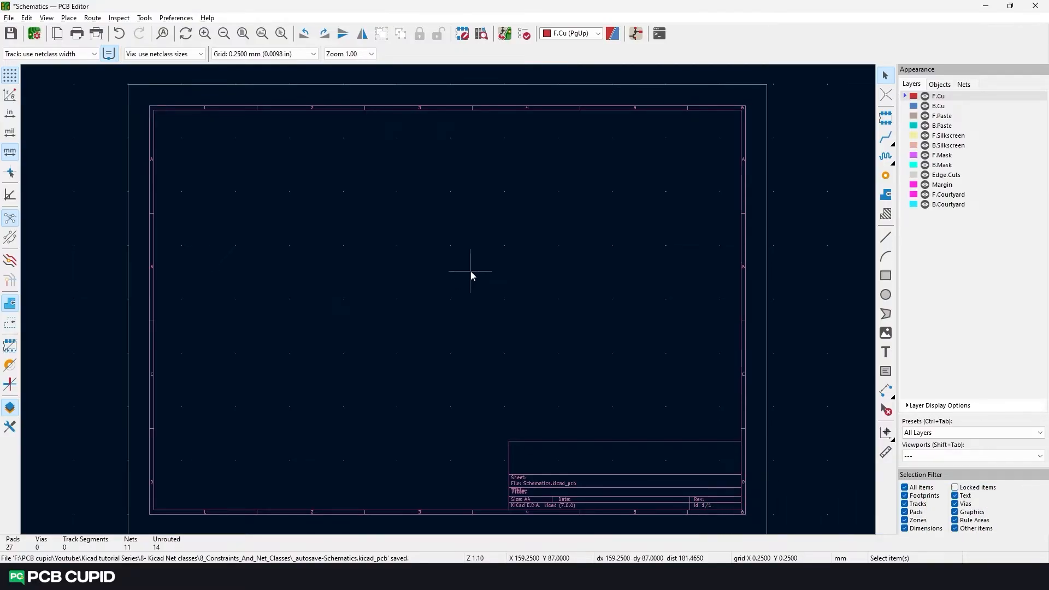
# Step: Draw a circular board outline about 25 mm in radius on the Edge.Cuts layer near the middle of the sheet
pyautogui.click(941, 175)
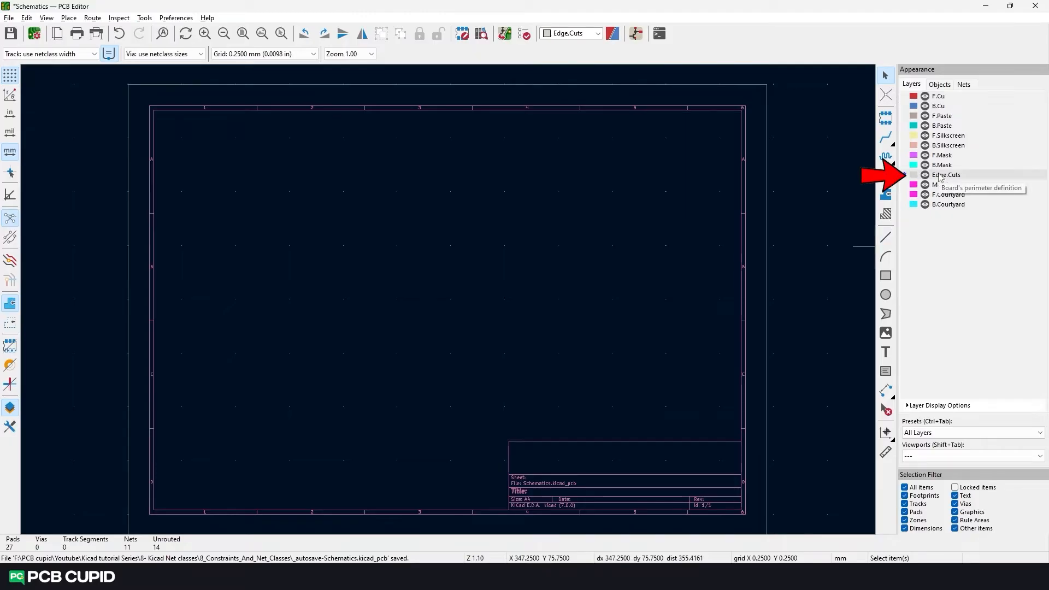
pyautogui.click(890, 295)
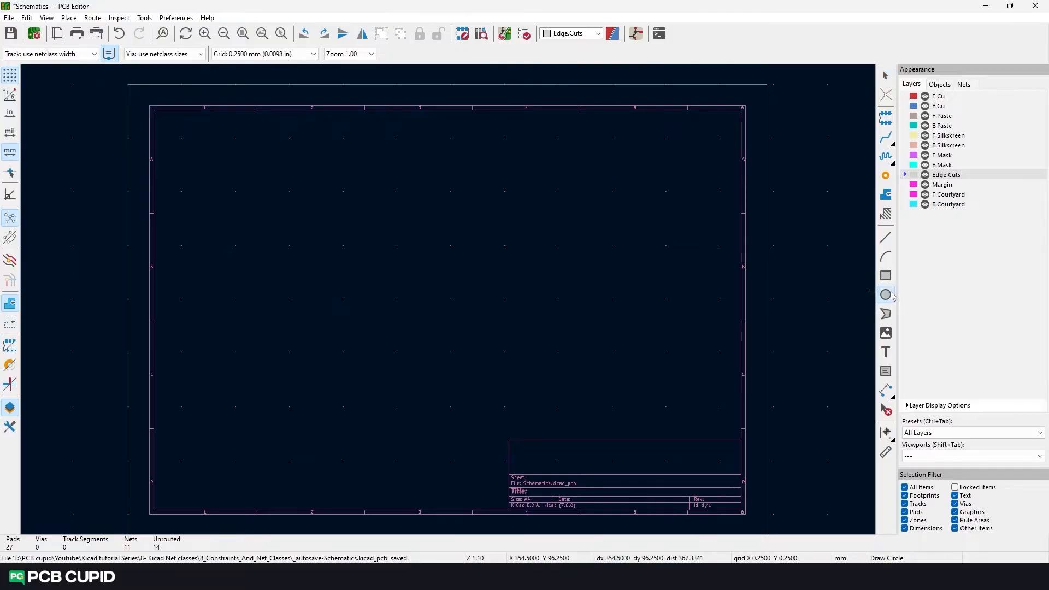
pyautogui.click(415, 293)
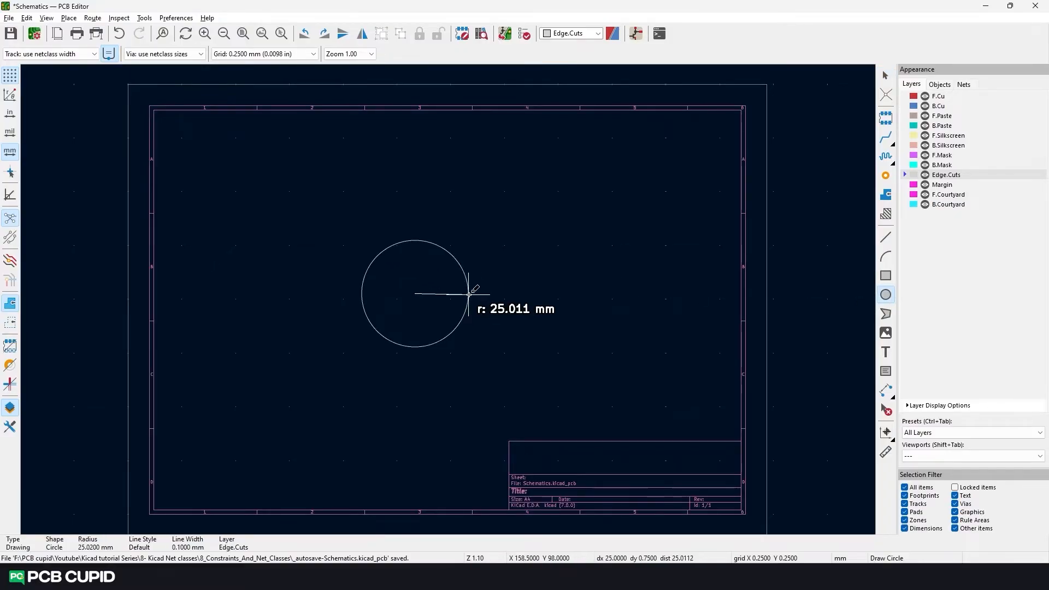
pyautogui.click(469, 294)
pyautogui.press('Escape')
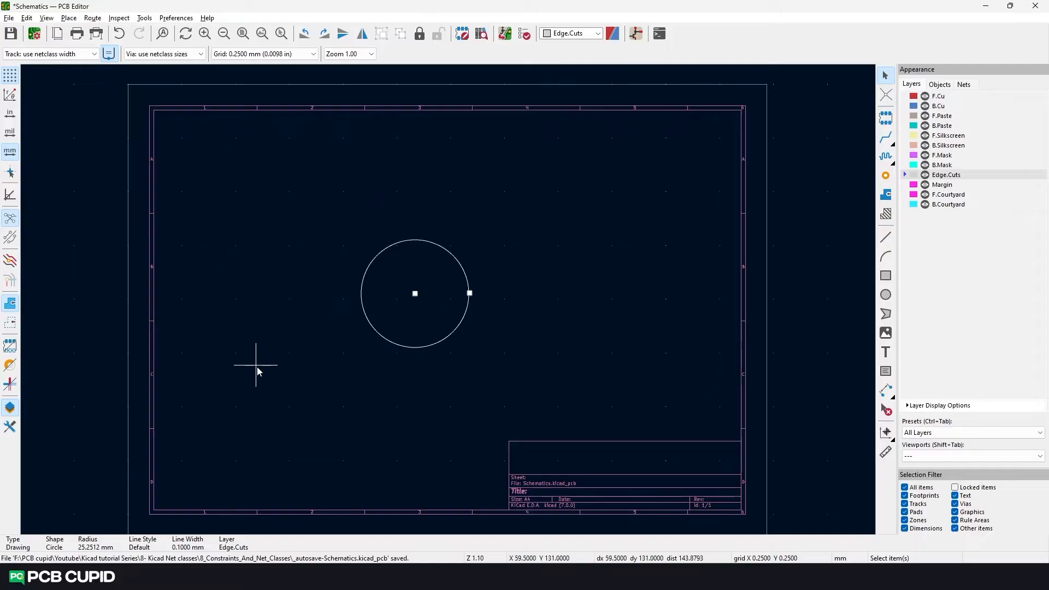
# Step: Inspect the circular board outline's properties, first in the properties panel and then in its properties dialog
pyautogui.click(14, 430)
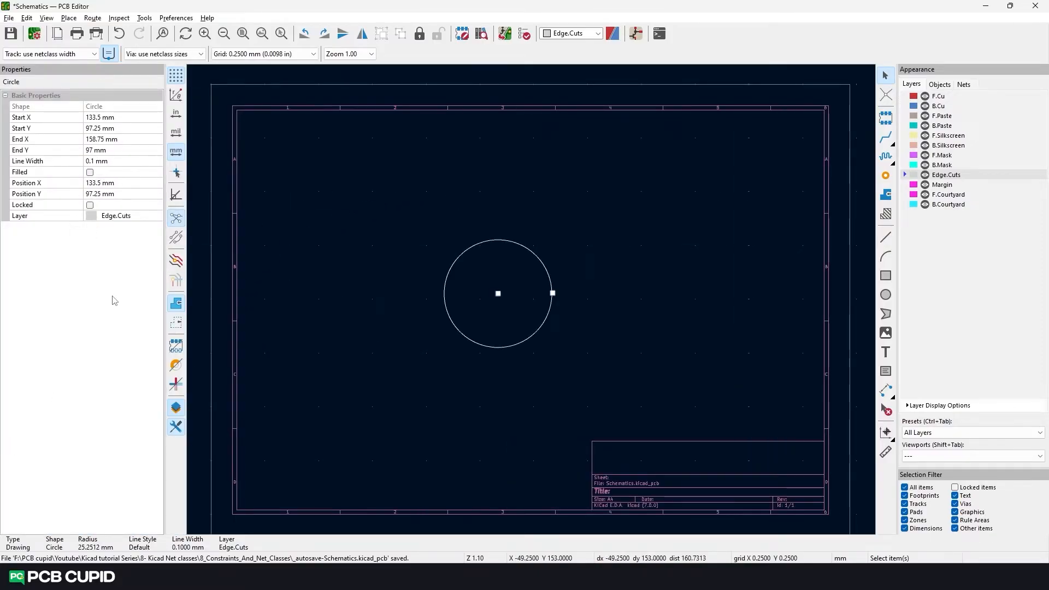
pyautogui.click(176, 426)
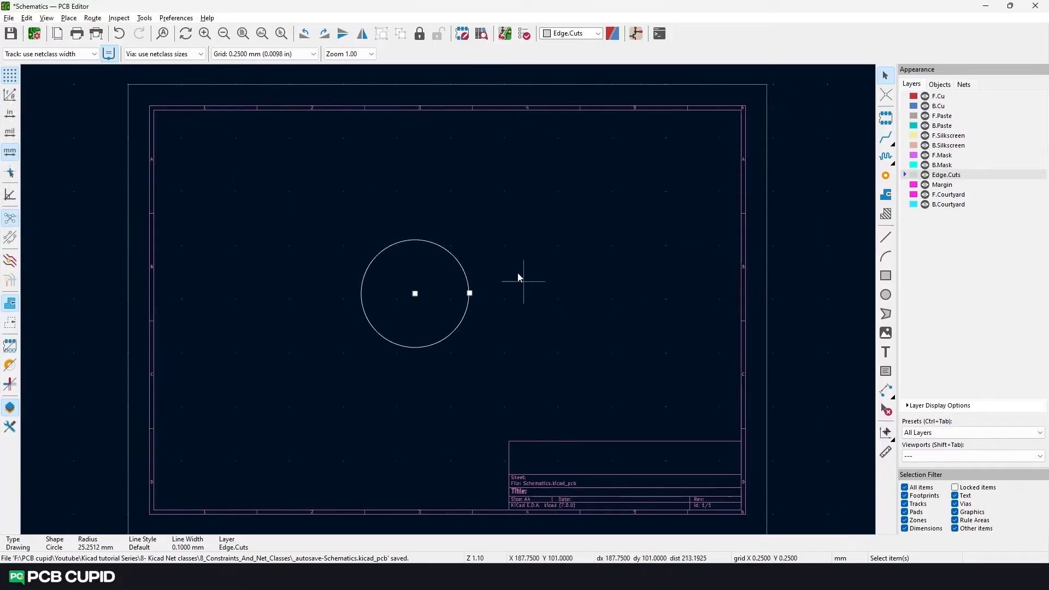
pyautogui.rightClick(471, 297)
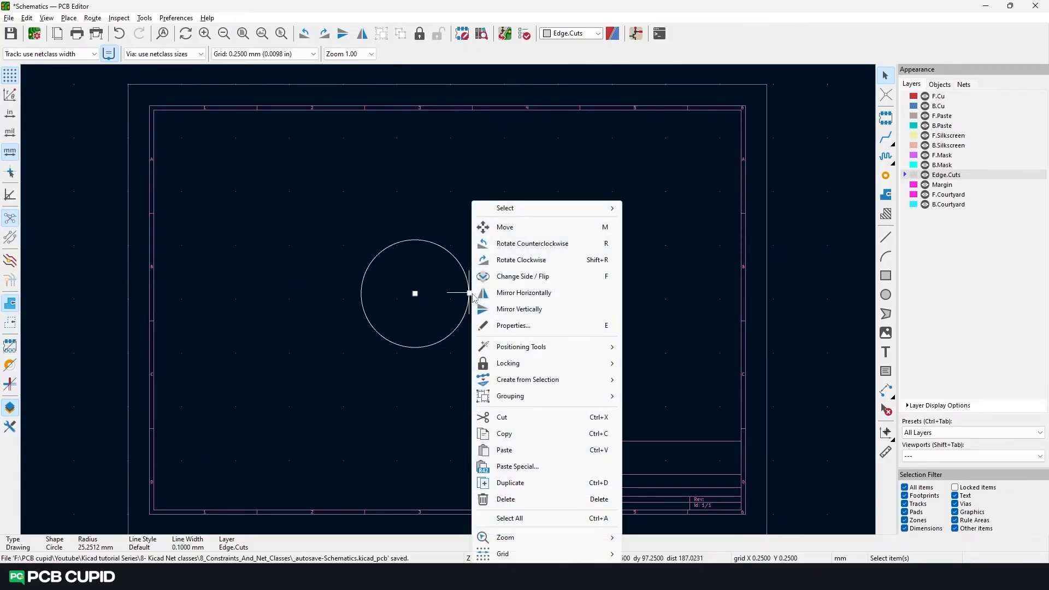
pyautogui.click(517, 326)
pyautogui.click(608, 172)
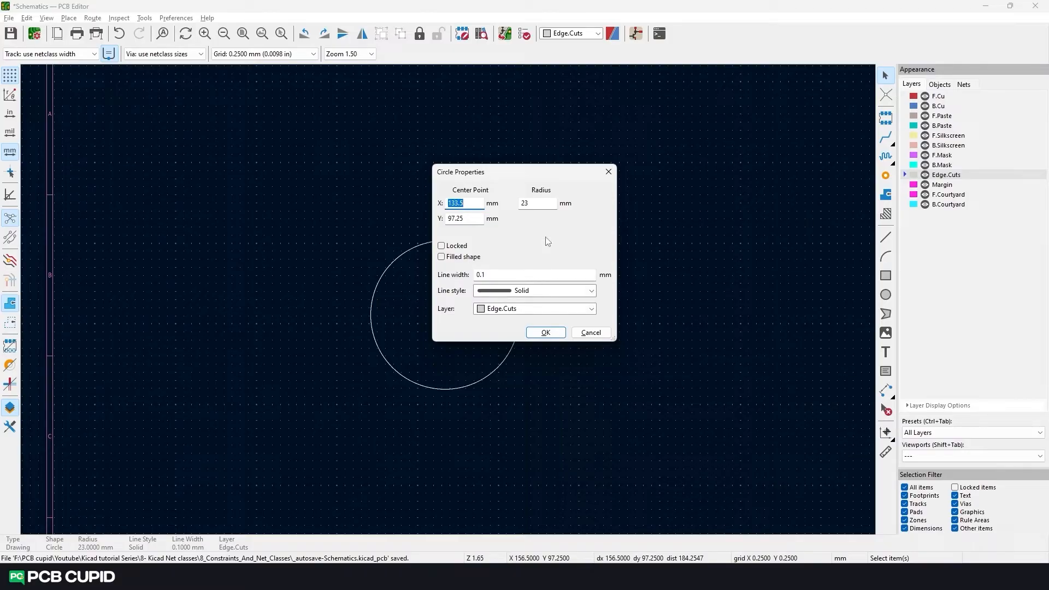
# Step: Set the board outline circle's radius to 30 mm and lock the circle
pyautogui.doubleClick(547, 203)
pyautogui.write('30')
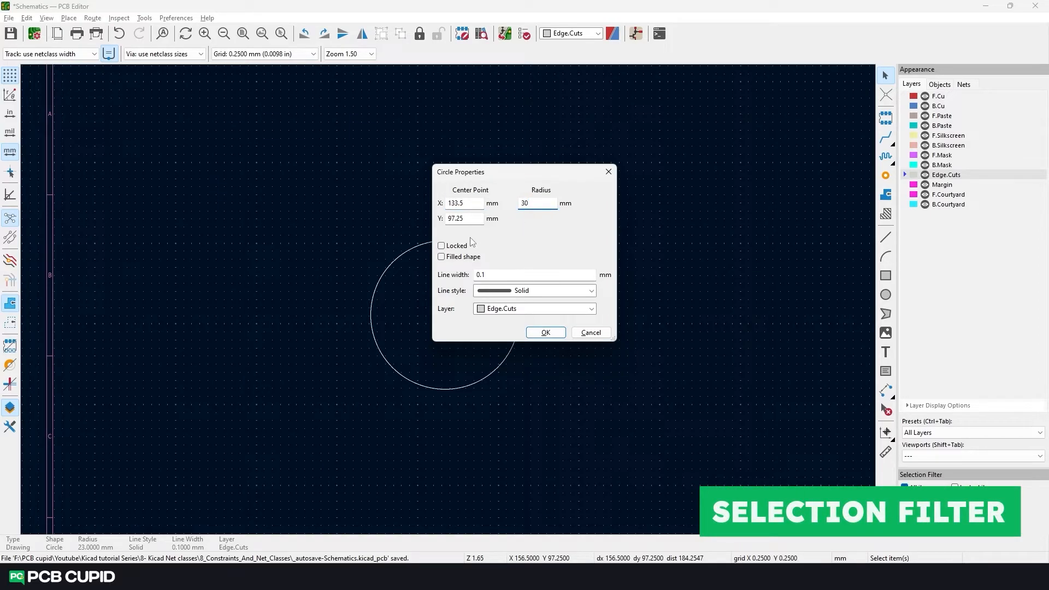
pyautogui.click(457, 247)
pyautogui.click(546, 332)
pyautogui.click(429, 352)
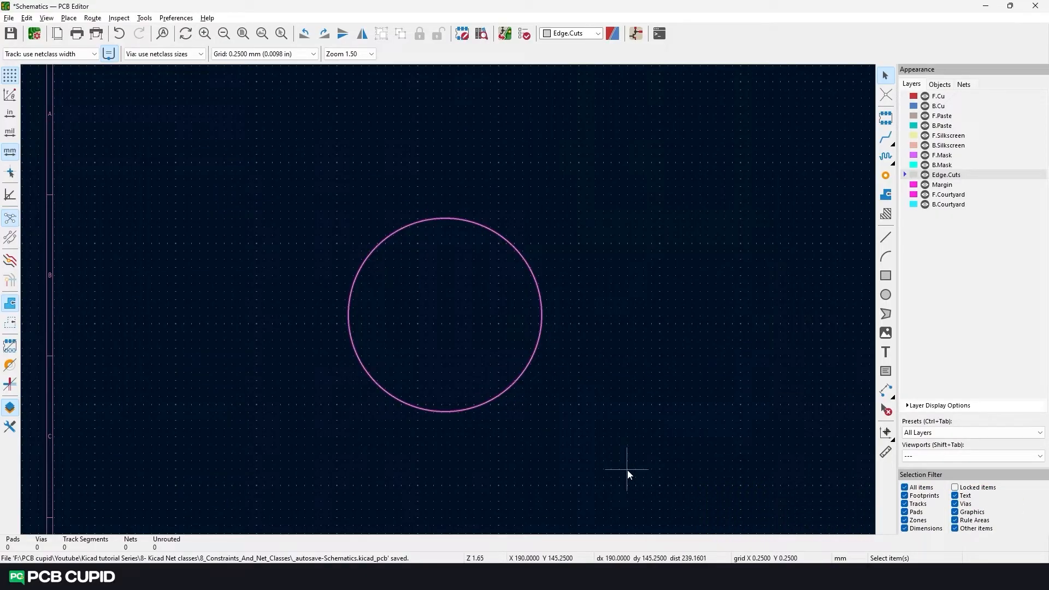
# Step: Try box-selecting the locked circle before and after allowing locked items in the selection filter
pyautogui.moveTo(694, 463); pyautogui.dragTo(403, 254)
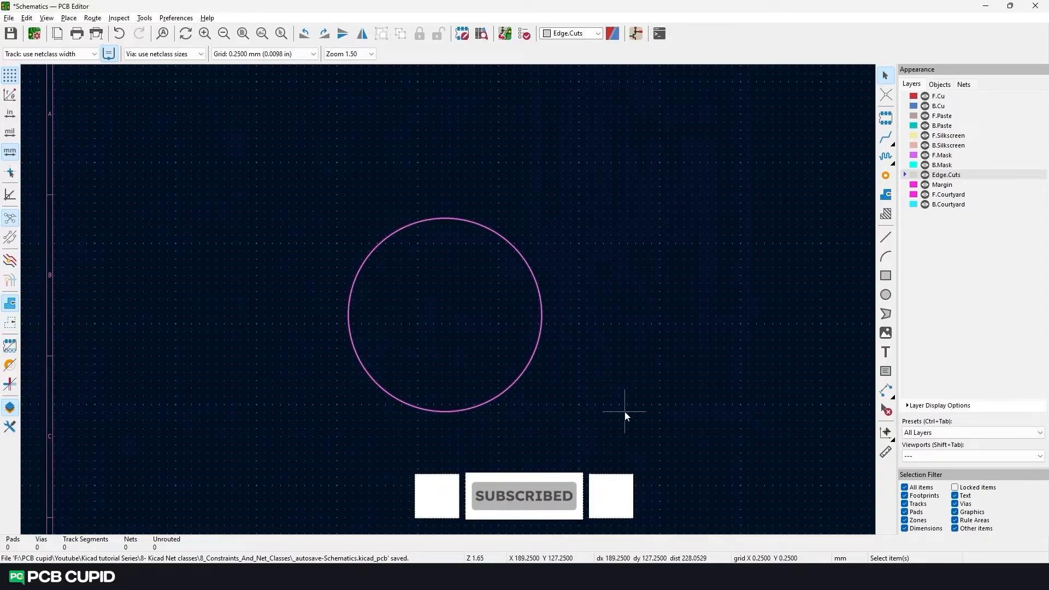
pyautogui.click(954, 488)
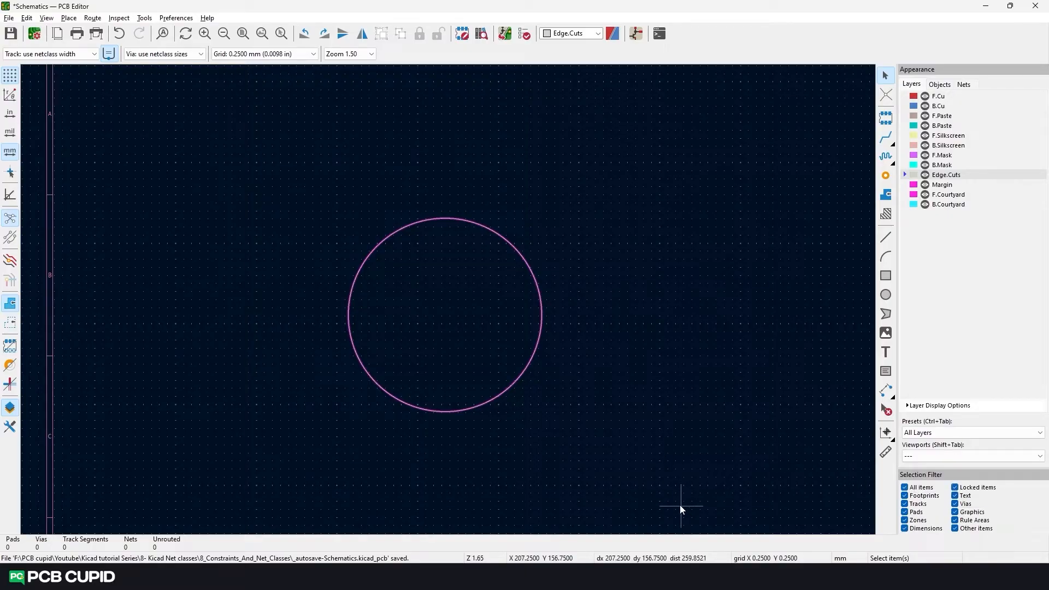
pyautogui.moveTo(631, 452); pyautogui.dragTo(328, 216)
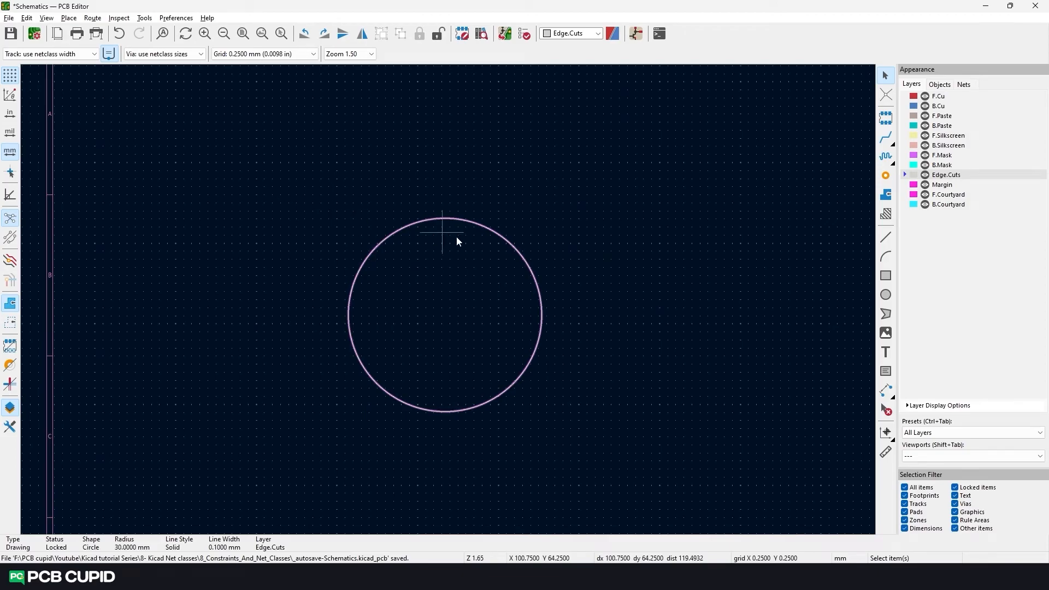
# Step: Check the selected circle's properties and exclude locked items from the selection filter again
pyautogui.press('e')
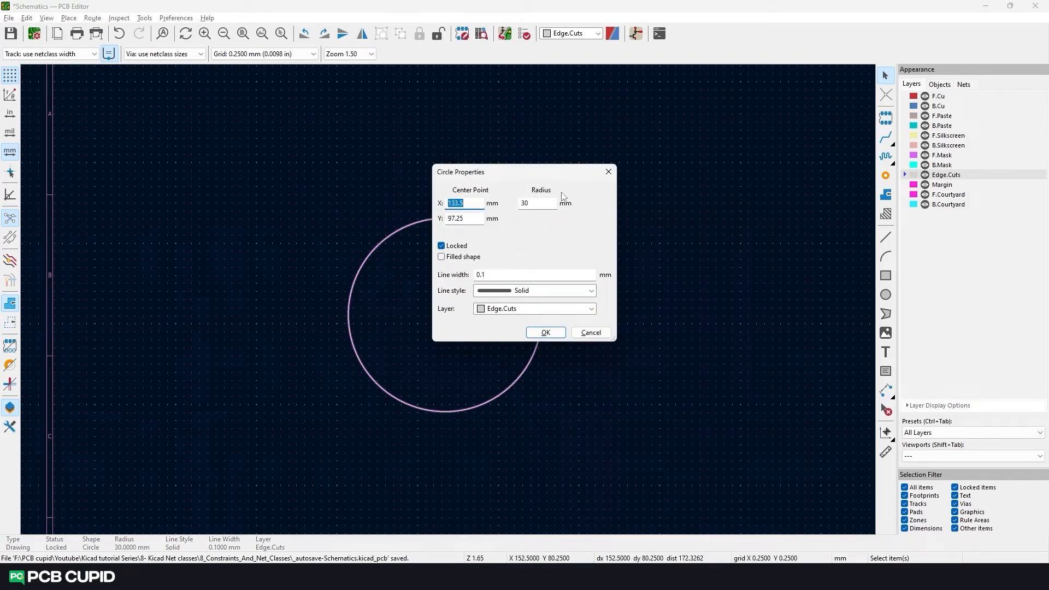
pyautogui.click(607, 175)
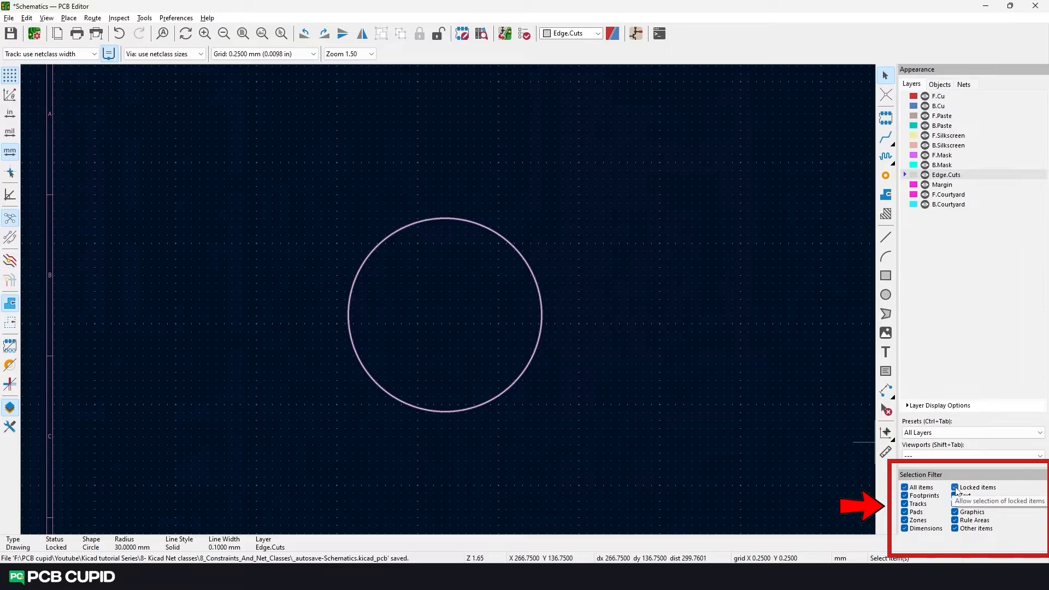
pyautogui.click(955, 487)
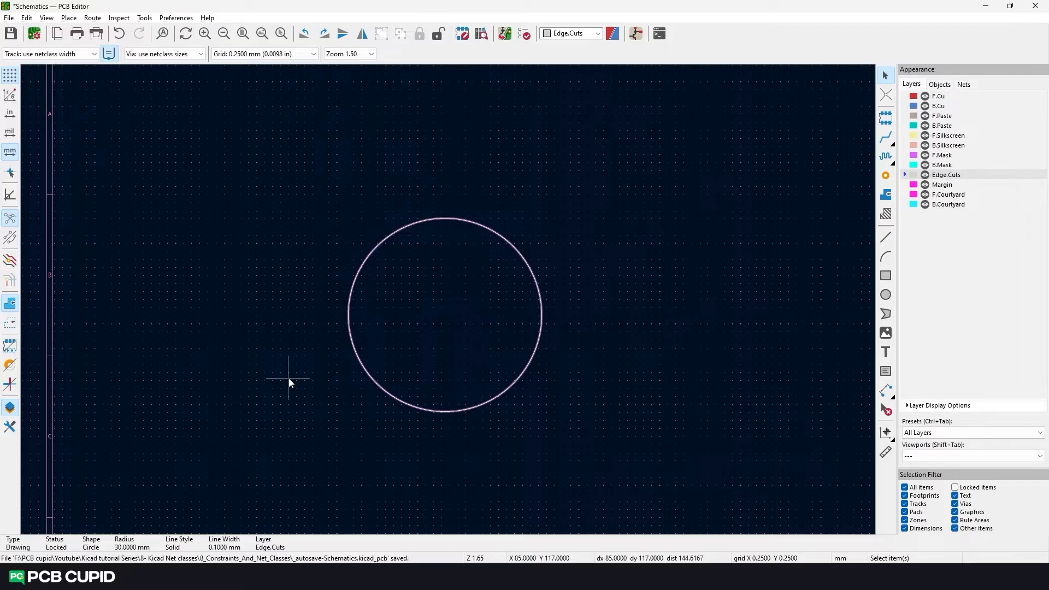
# Step: Examine the circular board's shape from several angles in the 3D Viewer
pyautogui.hotkey('alt', '3')
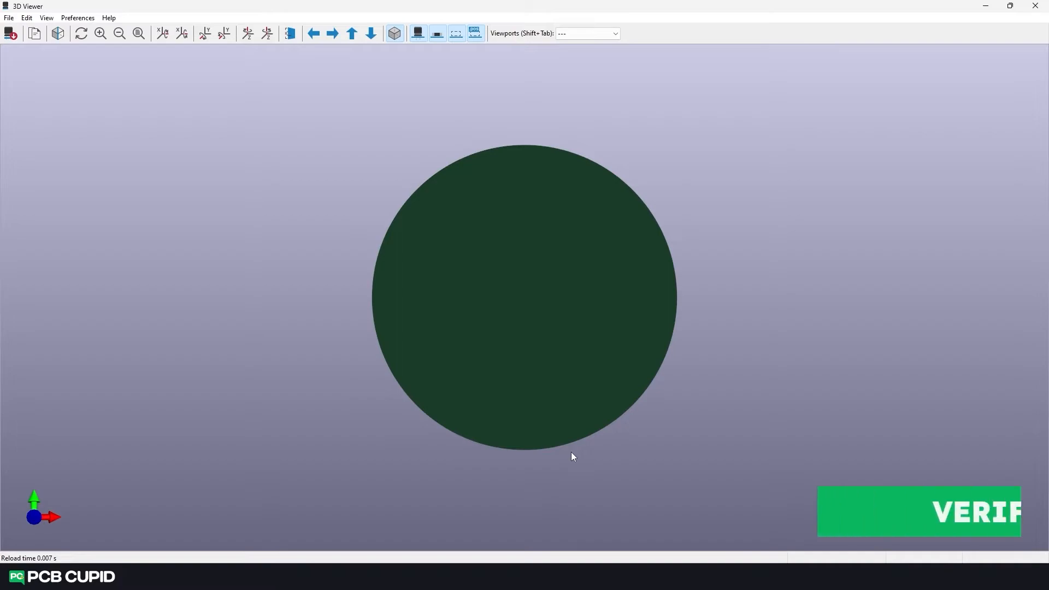
pyautogui.moveTo(541, 431); pyautogui.dragTo(516, 339)
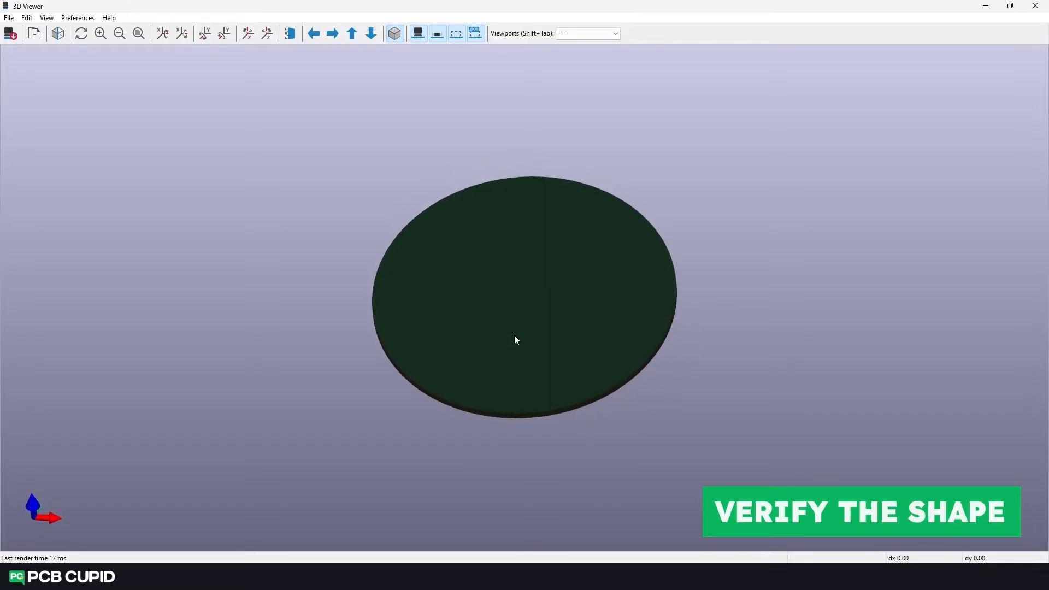
pyautogui.moveTo(516, 340); pyautogui.dragTo(675, 306)
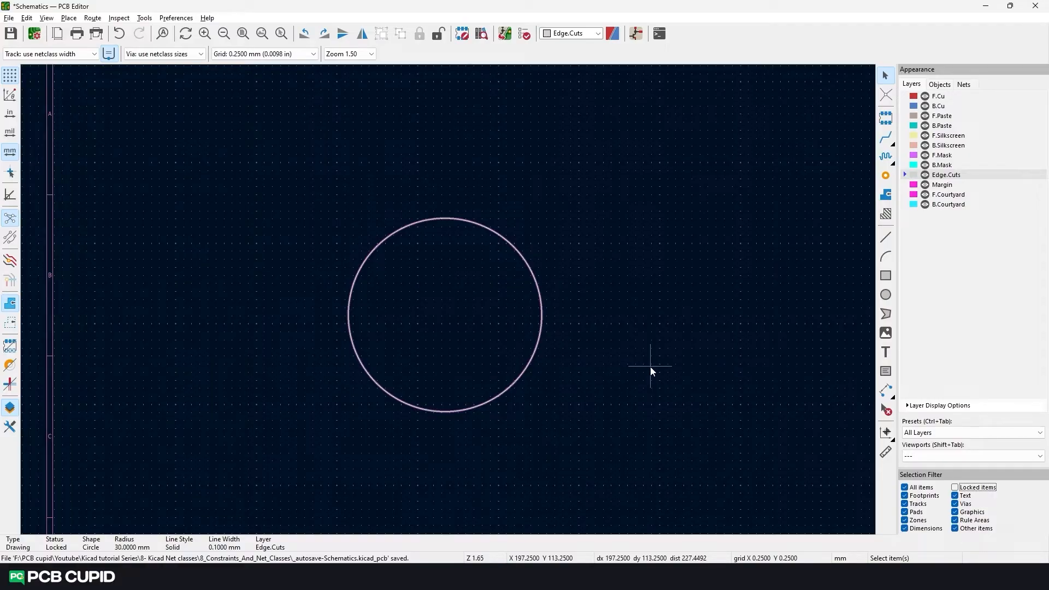
# Step: Update the PCB from the schematic with footprint re-linking, deletion of footprints without symbols and footprint replacement enabled
pyautogui.click(504, 34)
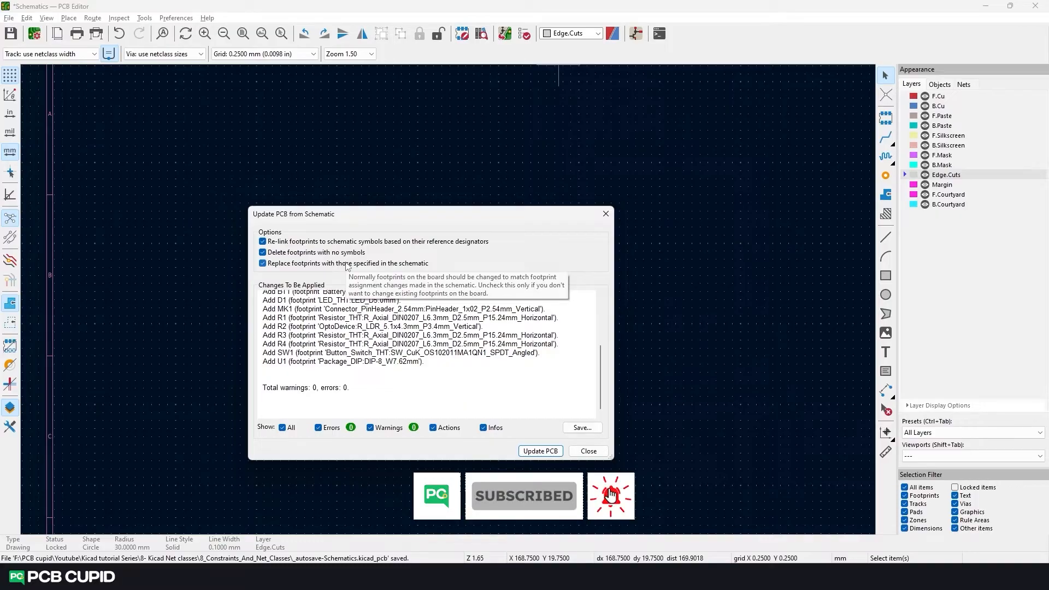
pyautogui.click(540, 451)
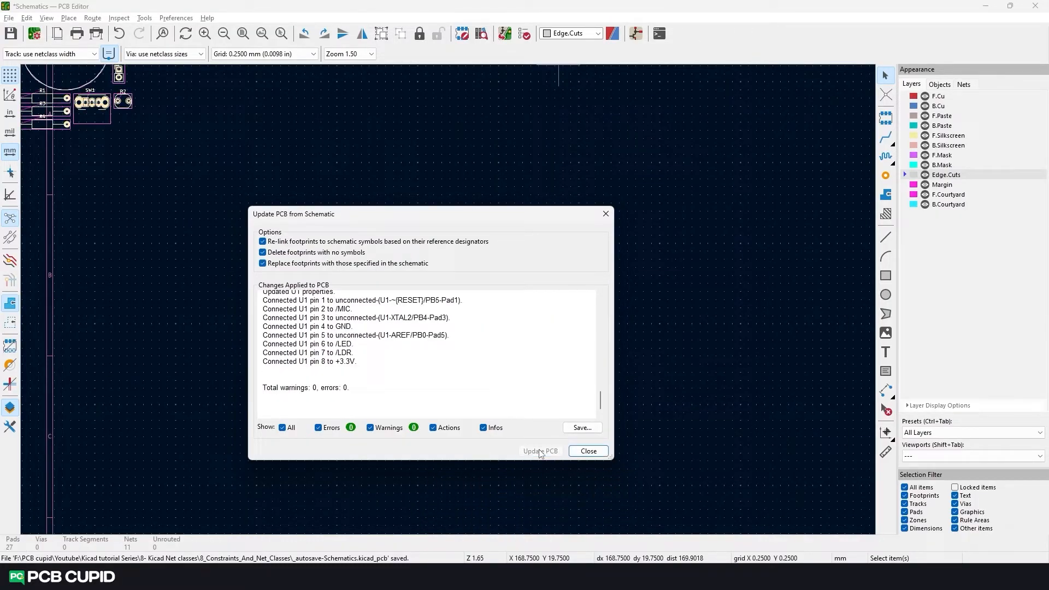
pyautogui.click(588, 451)
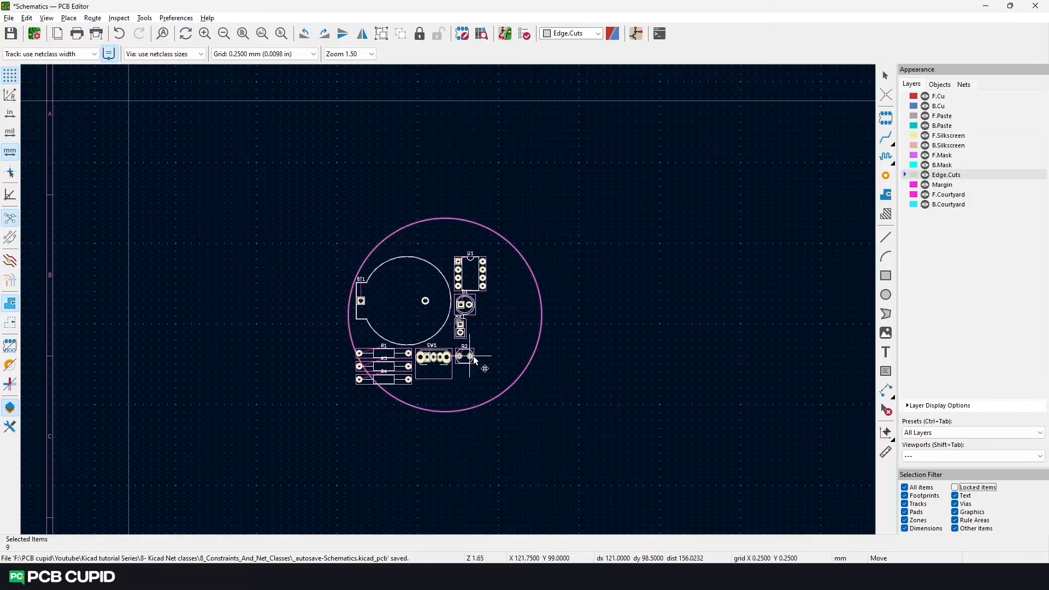
# Step: Place the imported footprints as a group inside the circular board outline
pyautogui.click(501, 362)
pyautogui.scroll(3, 442, 293)
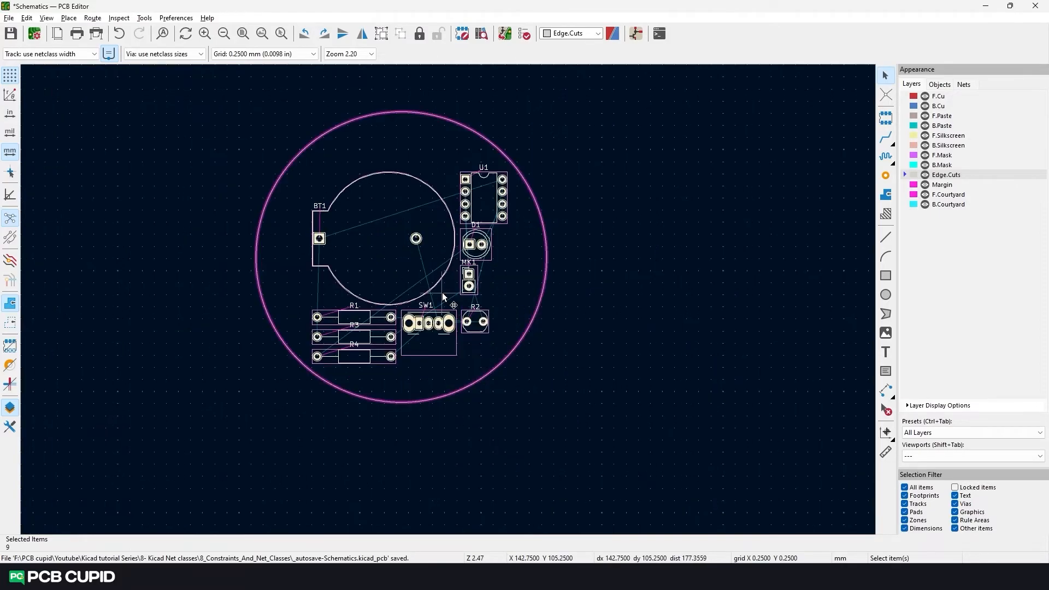
pyautogui.moveTo(416, 260); pyautogui.dragTo(392, 333, button='middle')
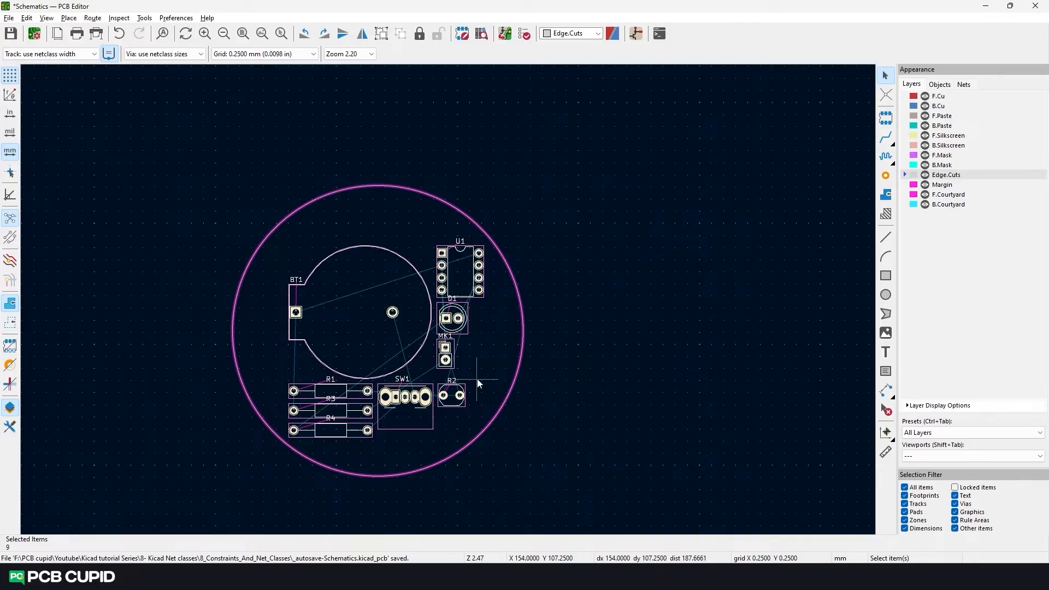
# Step: Move battery holder BT1 toward the left edge of the circular board and microphone MK1 close to its right edge
pyautogui.press('m')
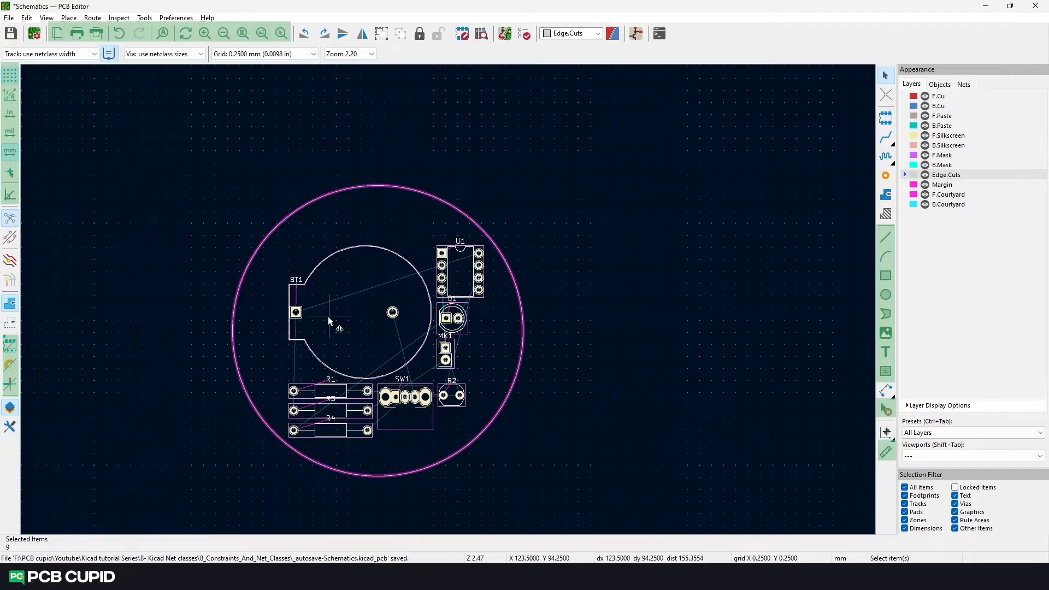
pyautogui.click(328, 317)
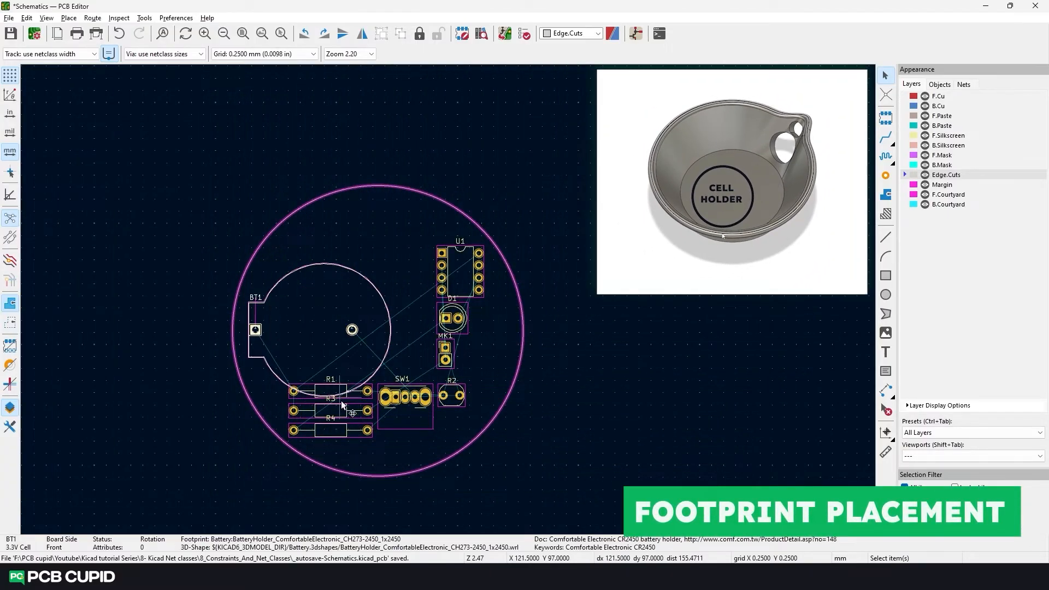
pyautogui.moveTo(445, 357); pyautogui.dragTo(500, 343)
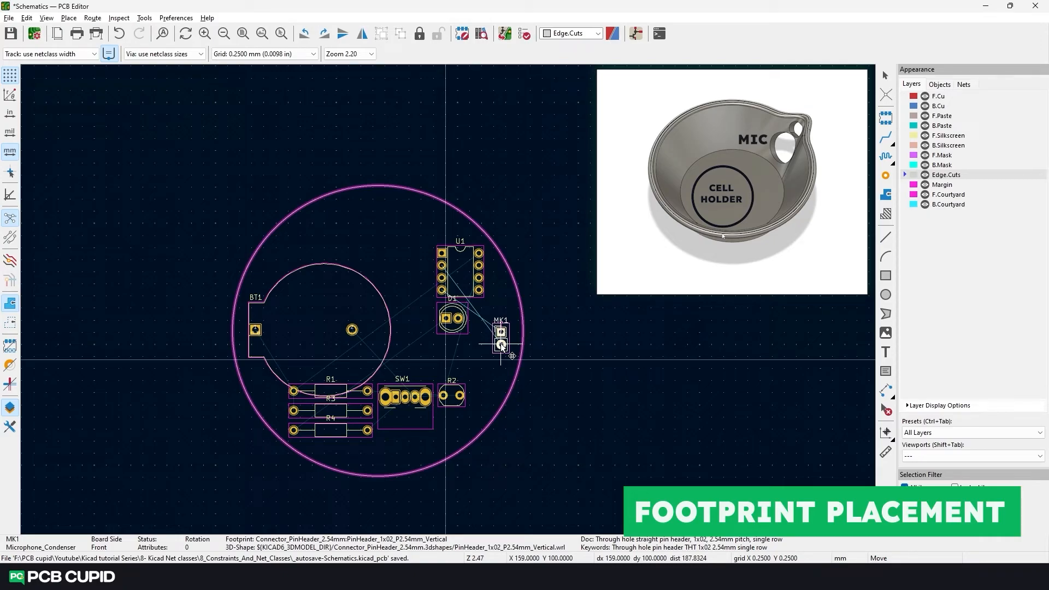
pyautogui.click(500, 343)
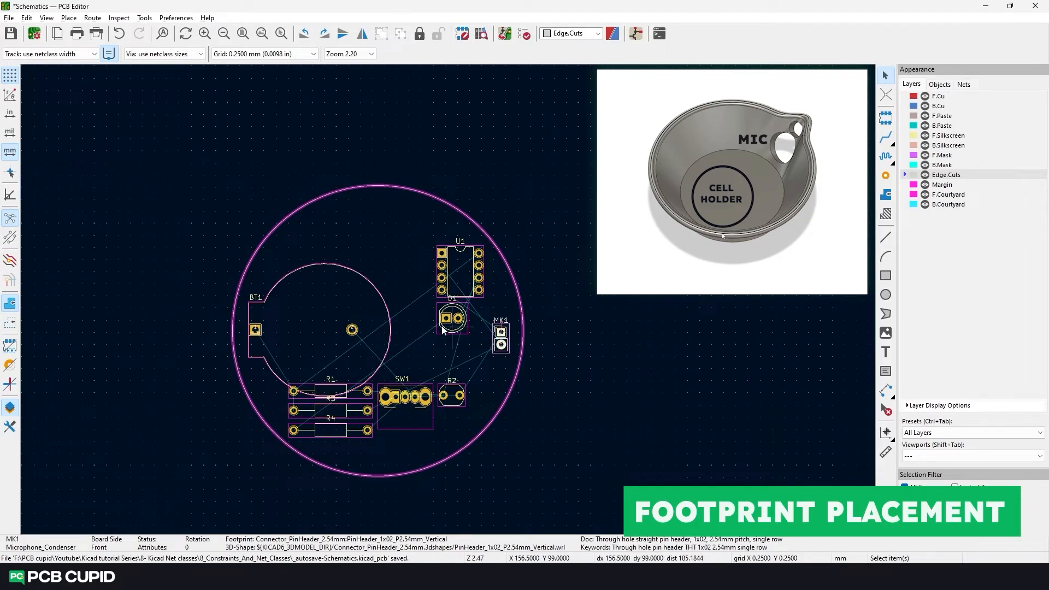
# Step: Place the vertically rotated LED D1 and LDR R2 in a row just inside microphone MK1
pyautogui.moveTo(459, 402); pyautogui.dragTo(422, 336)
pyautogui.press('r')
pyautogui.click(451, 319)
pyautogui.moveTo(398, 313); pyautogui.dragTo(514, 364)
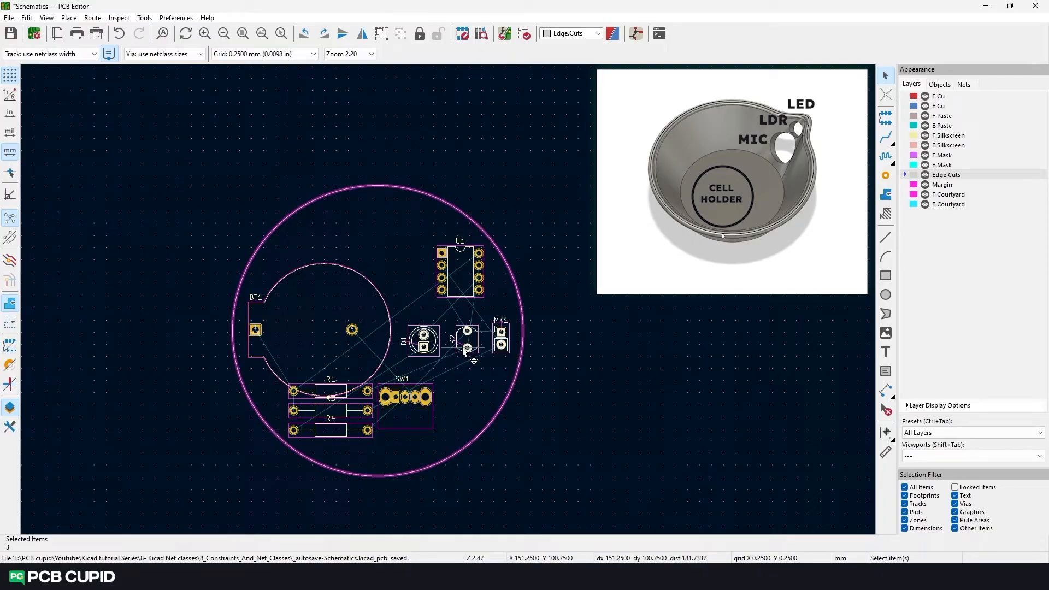
# Step: Move resistors R1, R3 and R4 above the LED and LDR, and place U1 and switch SW1 below them
pyautogui.moveTo(368, 391); pyautogui.dragTo(475, 248)
pyautogui.moveTo(460, 271); pyautogui.dragTo(419, 420)
pyautogui.moveTo(405, 397); pyautogui.dragTo(346, 423)
pyautogui.moveTo(474, 251); pyautogui.dragTo(478, 254)
pyautogui.moveTo(419, 419); pyautogui.dragTo(441, 411)
pyautogui.moveTo(347, 423); pyautogui.dragTo(373, 419)
pyautogui.click(43, 481)
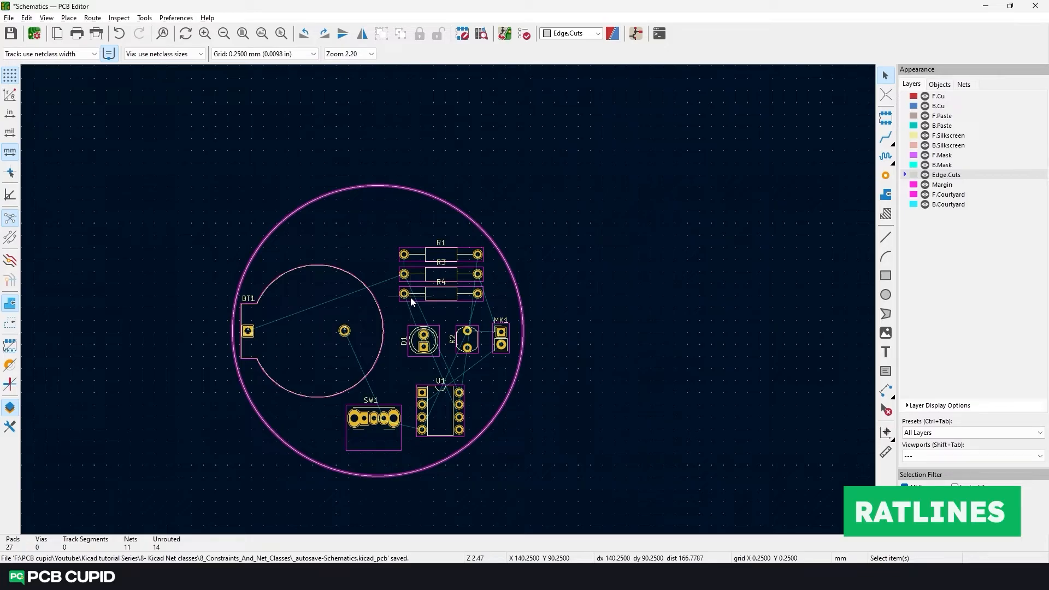
# Step: Check BT1's connections in the schematic and preview the PCB's ratsnest both hidden and with curved lines
pyautogui.hotkey('alt', 'Tab')
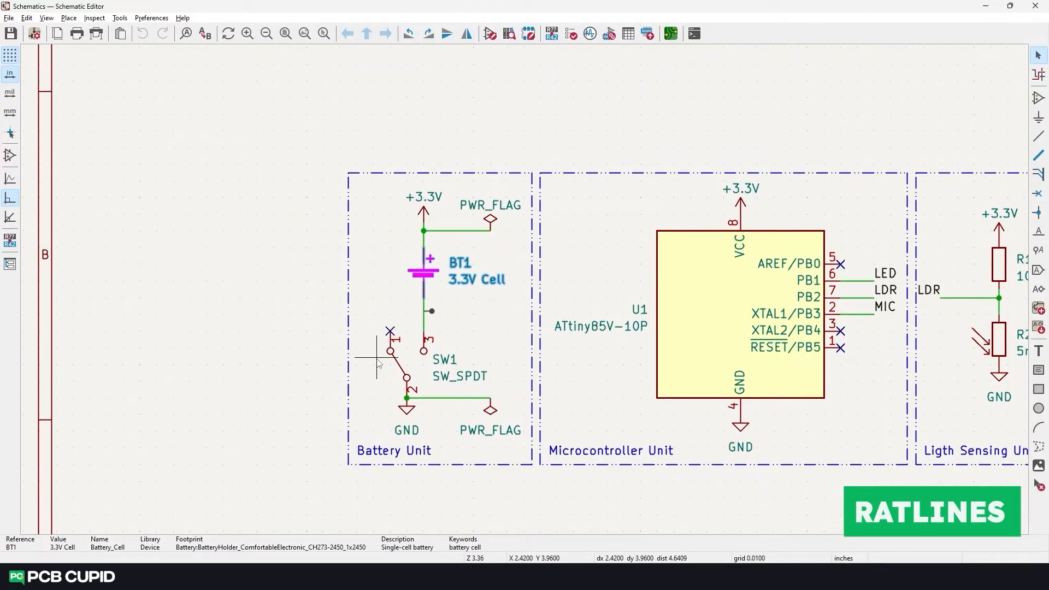
pyautogui.hotkey('alt', 'Tab')
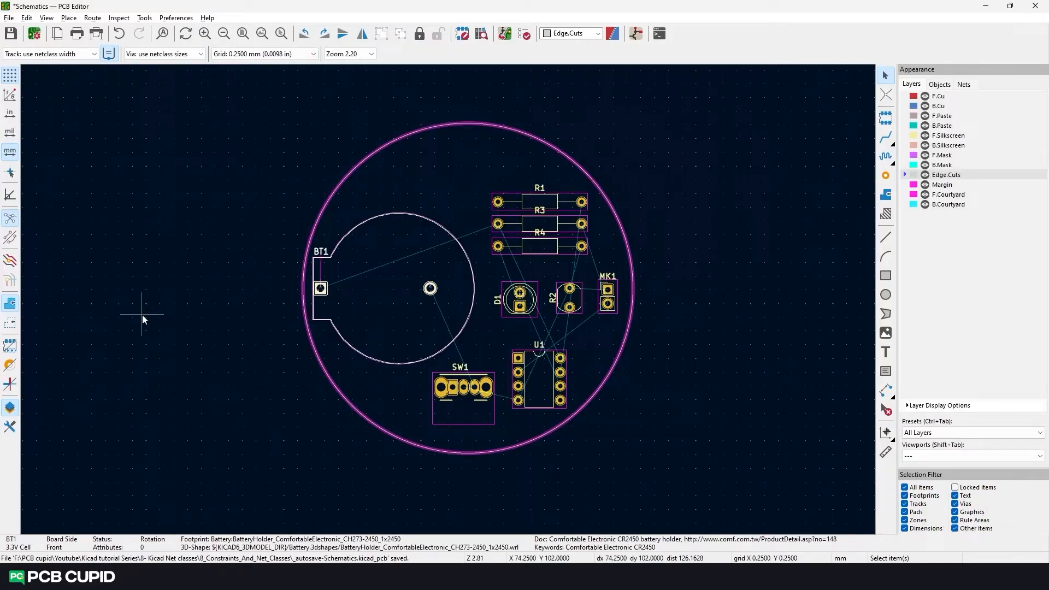
pyautogui.click(11, 219)
pyautogui.click(11, 219)
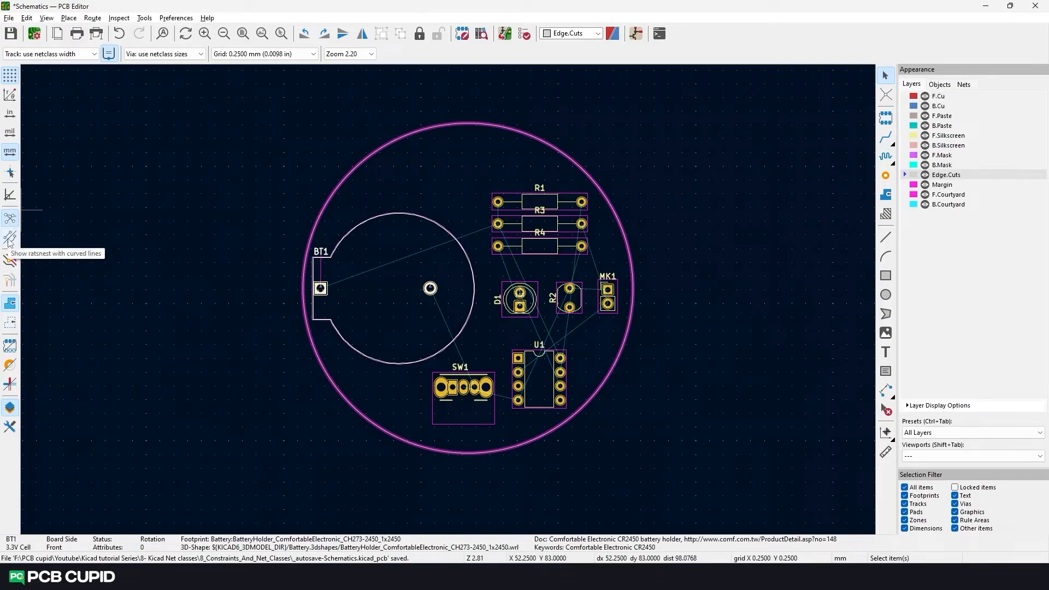
pyautogui.click(10, 238)
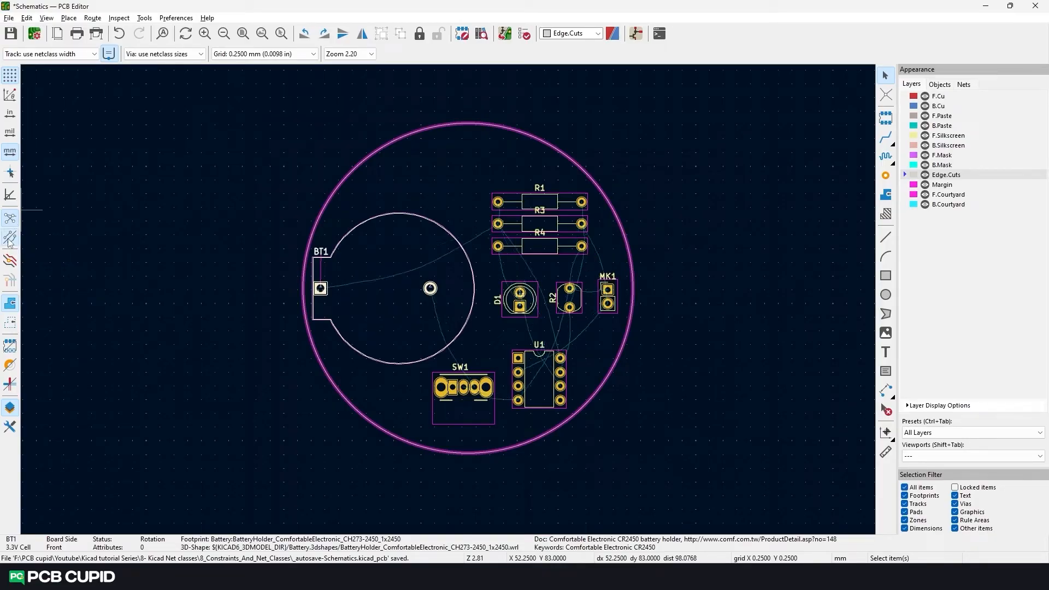
pyautogui.click(10, 239)
pyautogui.moveTo(501, 300); pyautogui.dragTo(482, 288, button='middle')
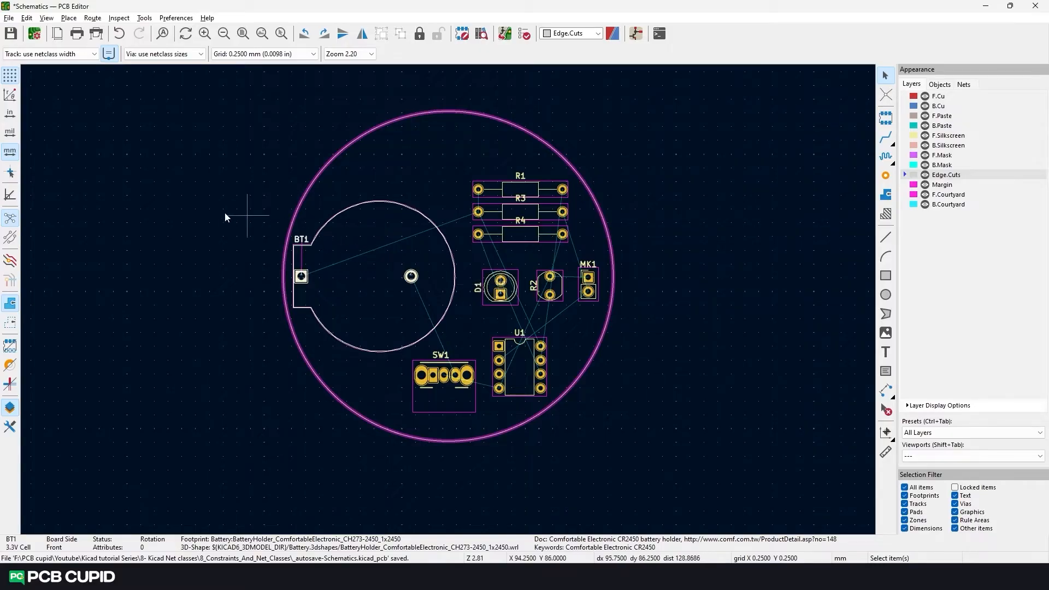
# Step: Inspect only battery holder BT1's local ratsnest with the full ratsnest hidden, and restore the full ratsnest
pyautogui.click(11, 218)
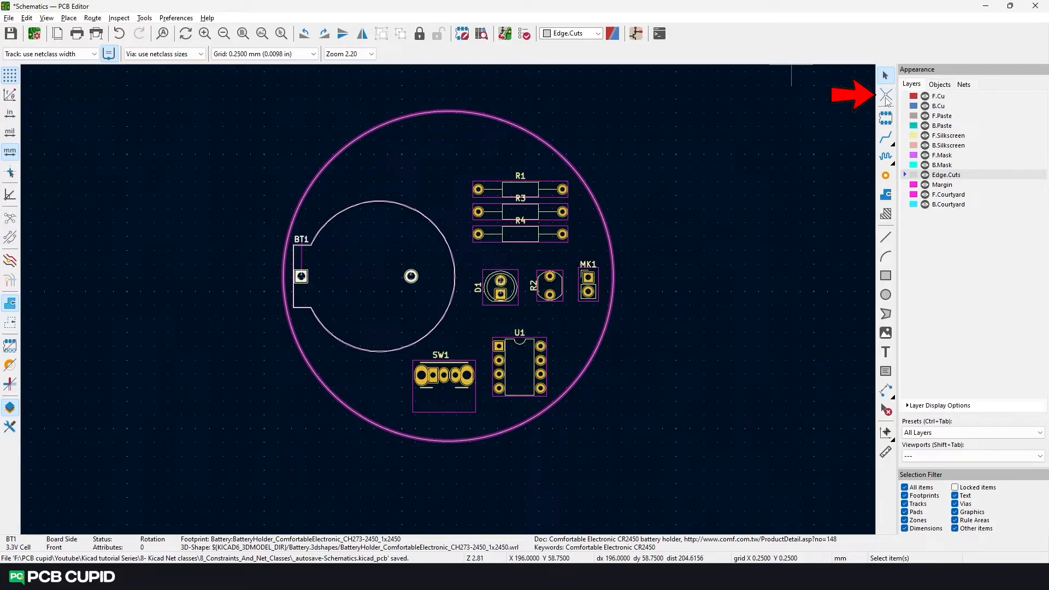
pyautogui.click(886, 95)
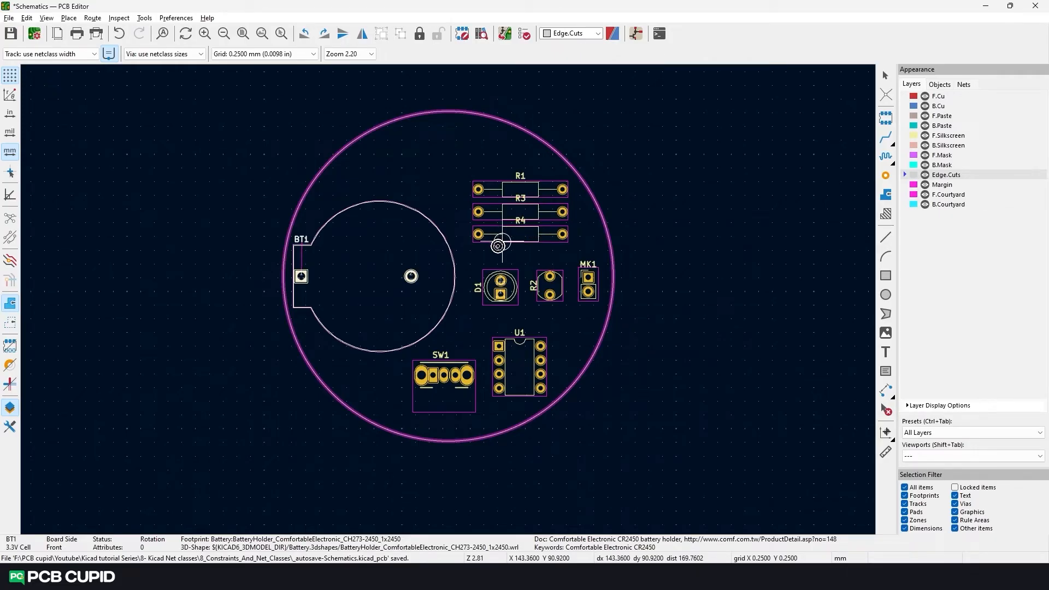
pyautogui.click(400, 249)
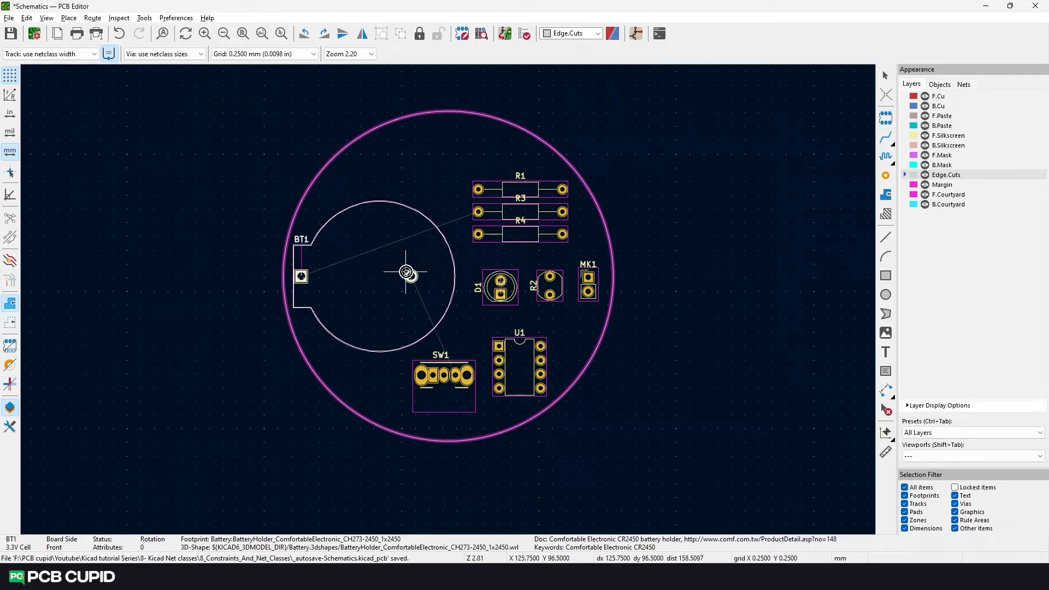
pyautogui.click(406, 272)
pyautogui.click(379, 276)
pyautogui.click(379, 276)
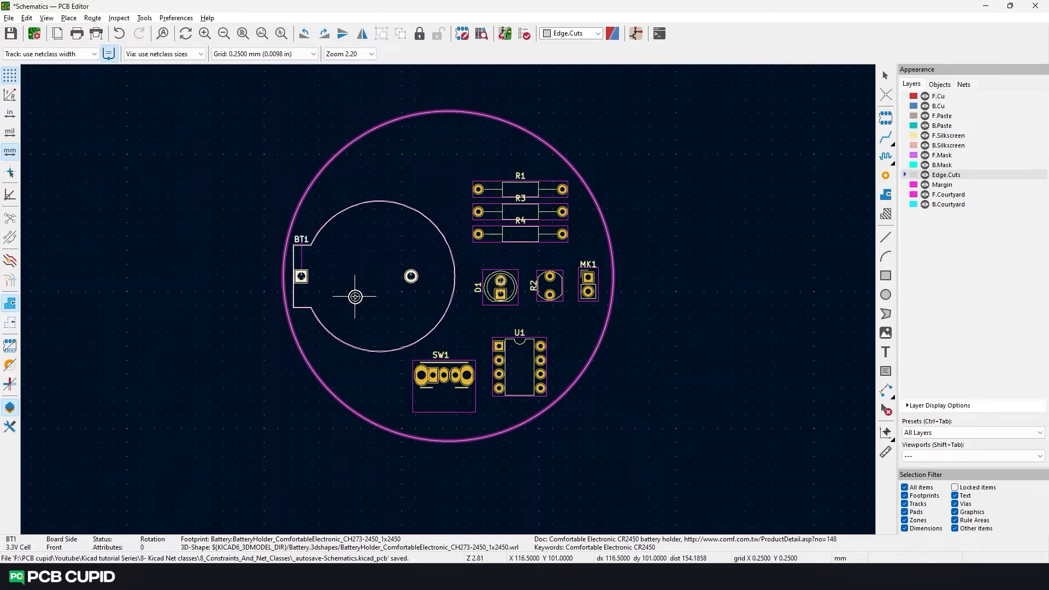
pyautogui.click(10, 218)
pyautogui.click(886, 75)
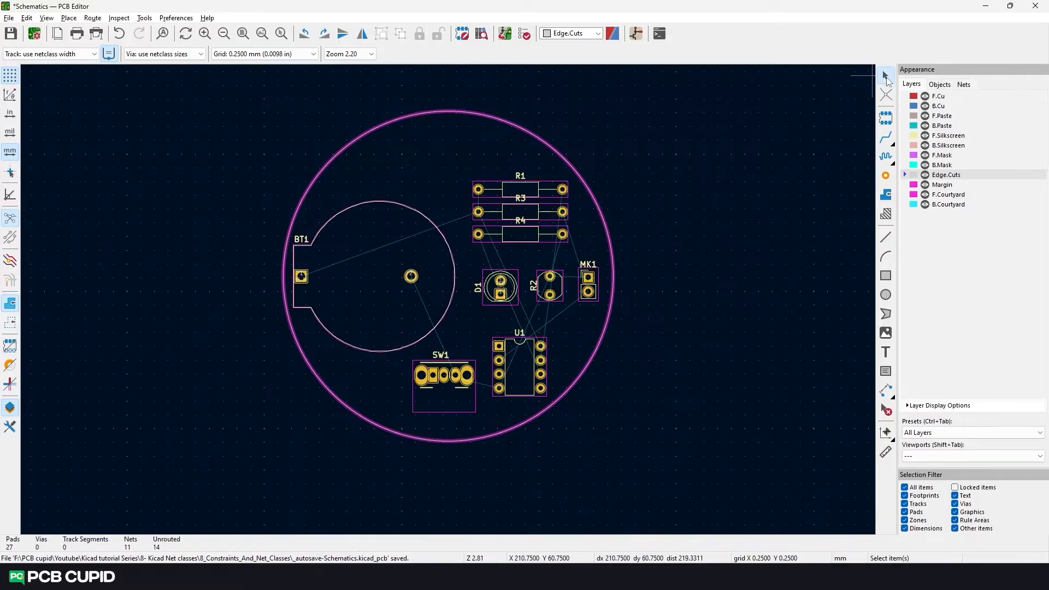
# Step: Rotate D1 and R2 by 180 degrees and U1 by 90 degrees counterclockwise to shorten the ratsnest lines
pyautogui.moveTo(424, 284); pyautogui.dragTo(407, 292, button='middle')
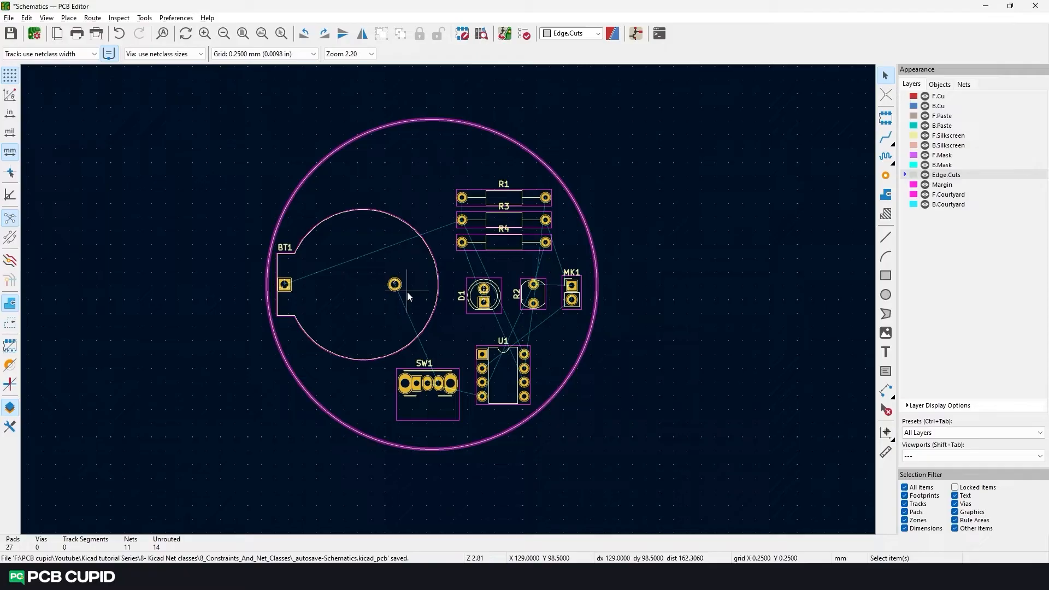
pyautogui.scroll(4, 572, 277)
pyautogui.press('r')
pyautogui.press('r')
pyautogui.moveTo(370, 319)
pyautogui.mouseDown()
pyautogui.moveTo(370, 347)
pyautogui.moveTo(361, 317)
pyautogui.mouseUp()
pyautogui.moveTo(483, 316); pyautogui.dragTo(457, 316)
pyautogui.moveTo(414, 197); pyautogui.dragTo(454, 242)
# Step: Reorder the resistors from top to bottom as R3, R4 and R1, and fine-tune the positions of U1 and SW1
pyautogui.scroll(2, 324, 442)
pyautogui.moveTo(249, 186); pyautogui.dragTo(304, 260)
pyautogui.moveTo(319, 135); pyautogui.dragTo(379, 359)
pyautogui.moveTo(306, 264); pyautogui.dragTo(307, 150)
pyautogui.moveTo(307, 150); pyautogui.dragTo(439, 197, button='middle')
pyautogui.moveTo(445, 297); pyautogui.dragTo(431, 287)
pyautogui.scroll(-2, 437, 328)
pyautogui.moveTo(421, 372); pyautogui.dragTo(435, 342)
pyautogui.click(435, 345)
pyautogui.scroll(-3, 436, 345)
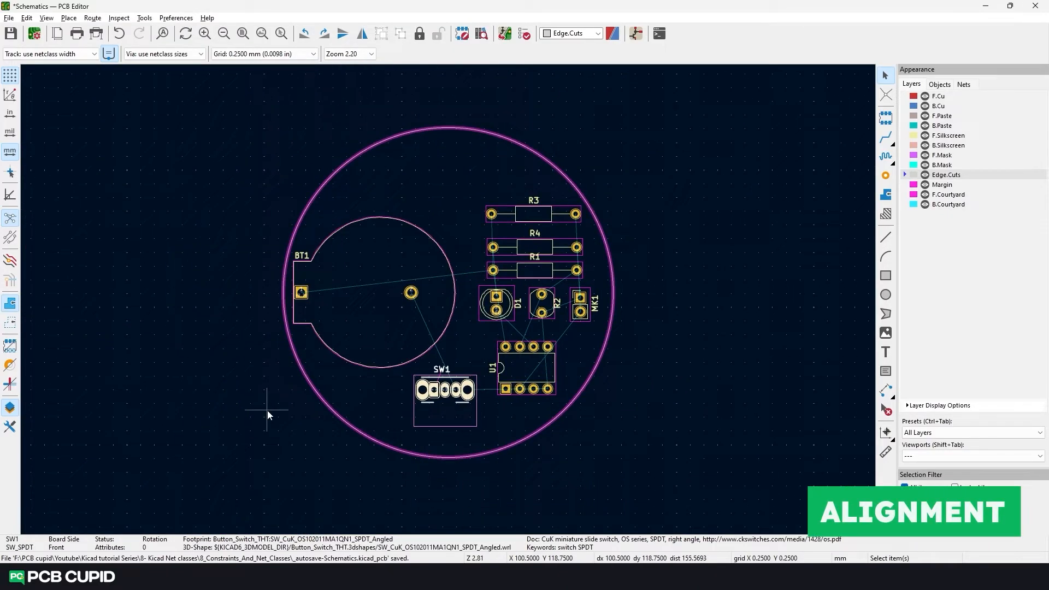
# Step: Align resistors R1, R4 and R3 to their left edges
pyautogui.click(541, 274)
pyautogui.keyDown('shift'); pyautogui.click(534, 247); pyautogui.keyUp('shift')
pyautogui.keyDown('shift'); pyautogui.click(528, 216); pyautogui.keyUp('shift')
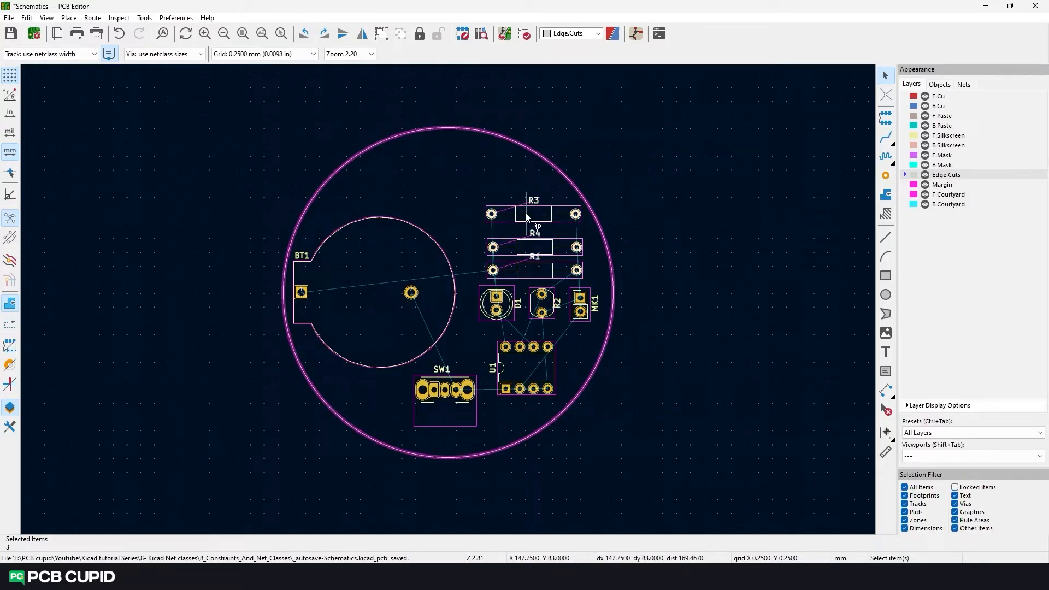
pyautogui.rightClick(528, 217)
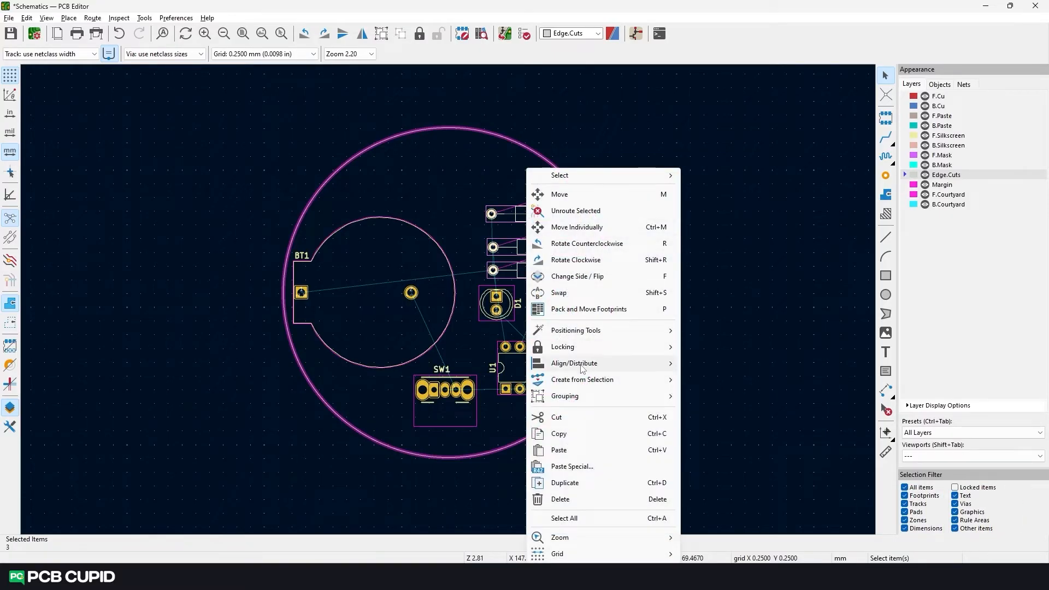
pyautogui.moveTo(582, 370)
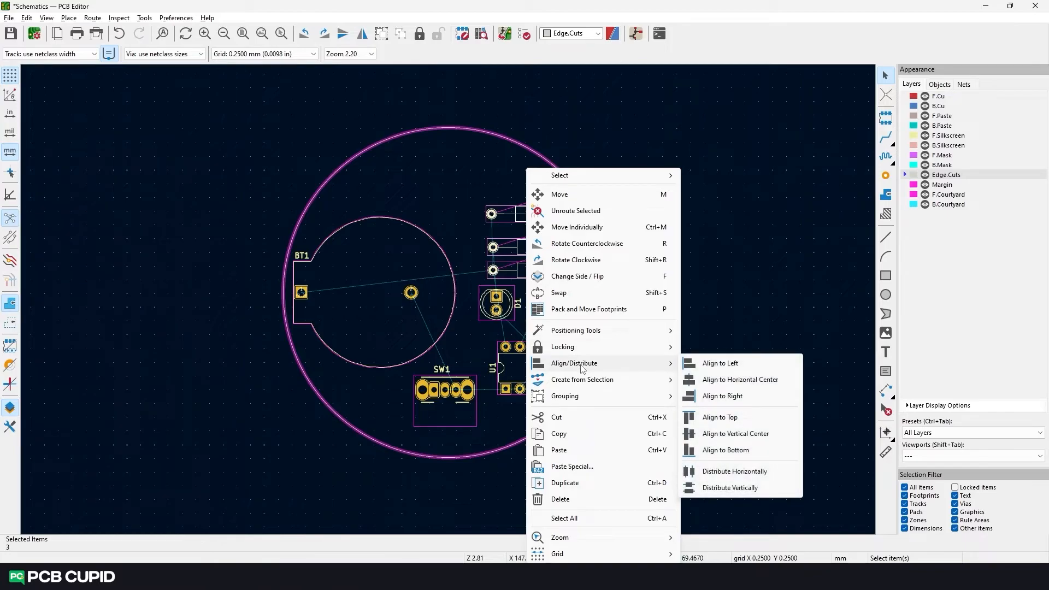
pyautogui.click(716, 365)
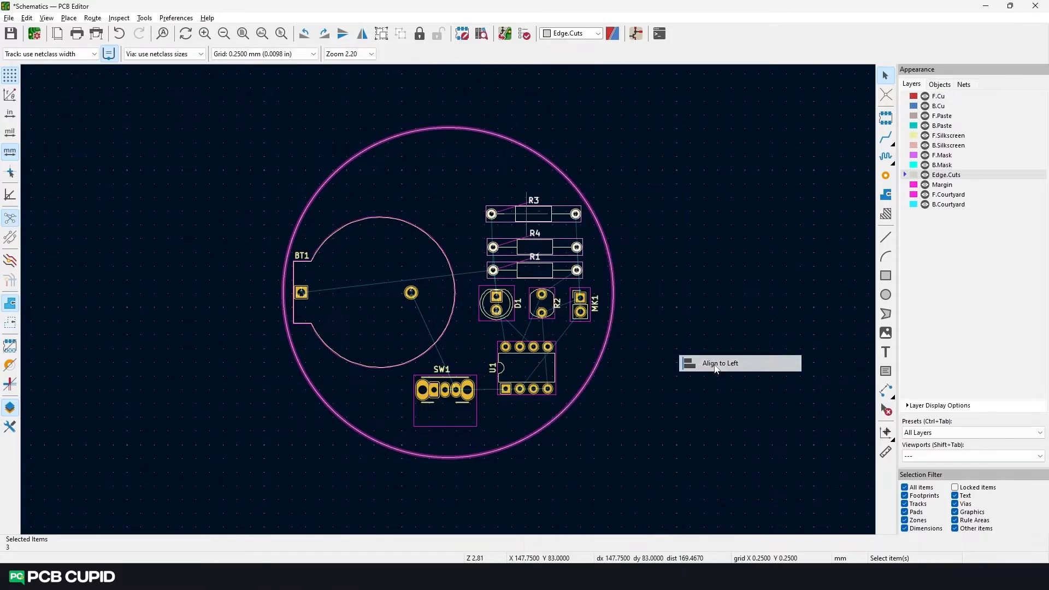
# Step: Distribute the three aligned resistors vertically with equal spacing
pyautogui.rightClick(534, 246)
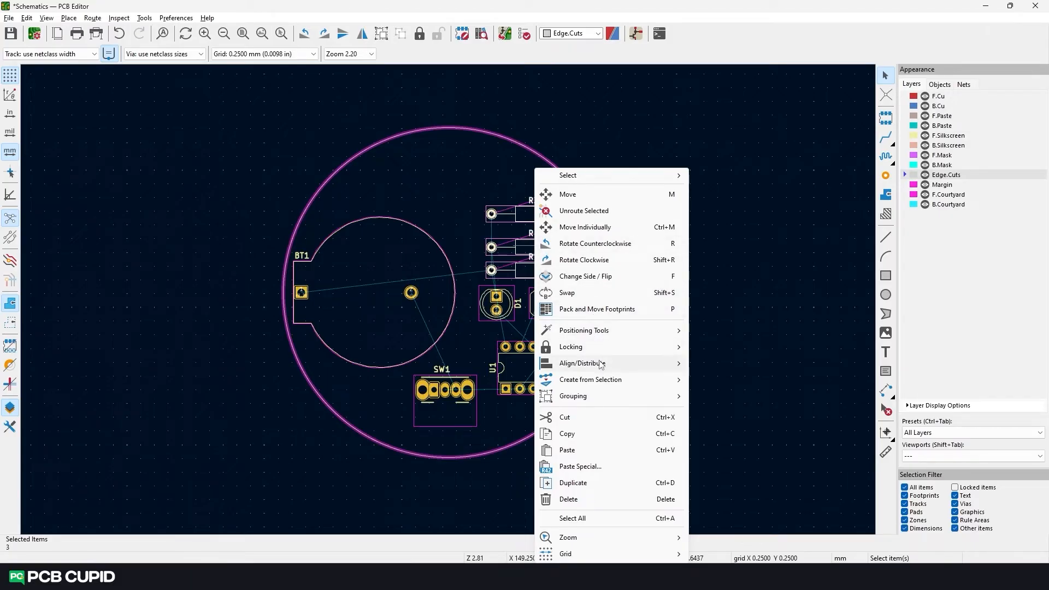
pyautogui.moveTo(600, 364)
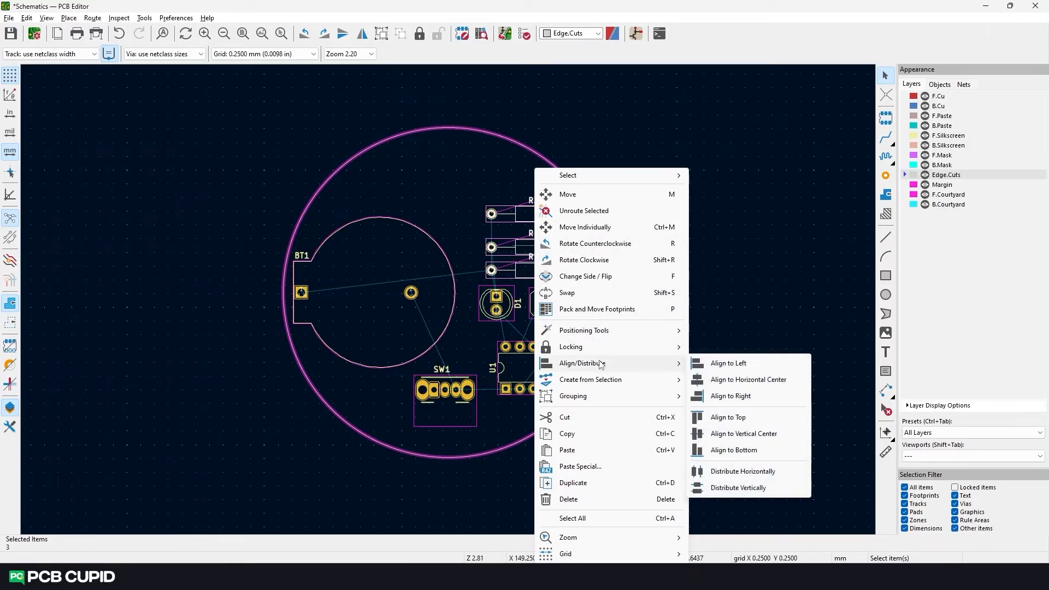
pyautogui.click(732, 488)
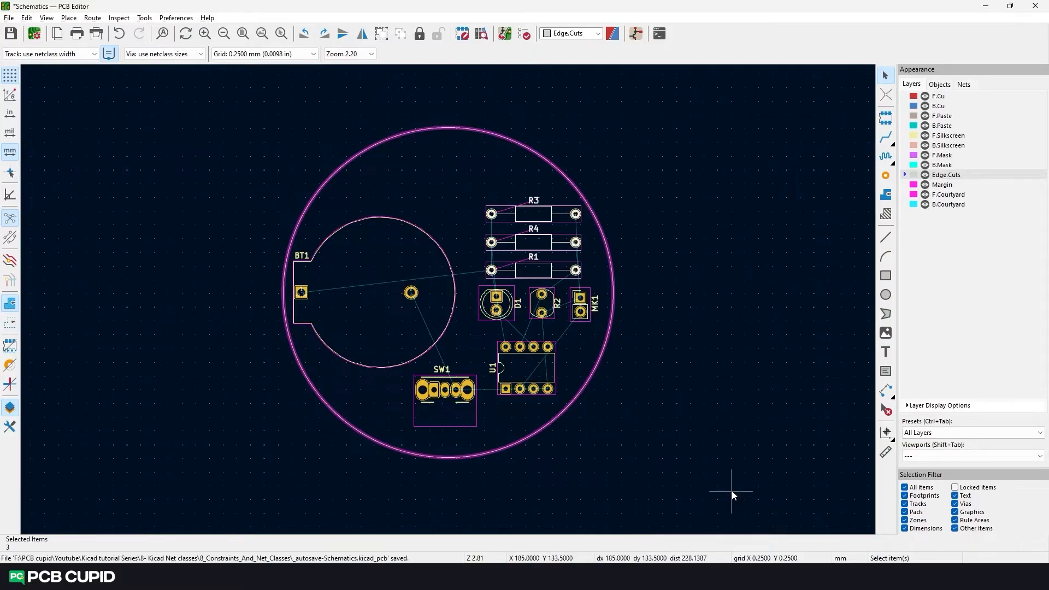
pyautogui.scroll(3, 454, 301)
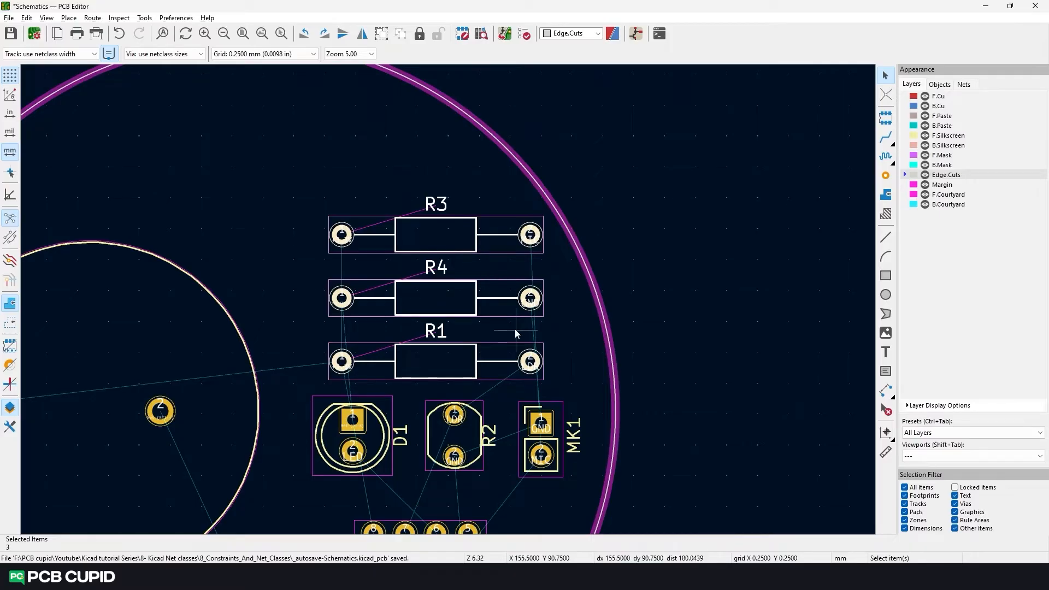
pyautogui.scroll(-3, 515, 329)
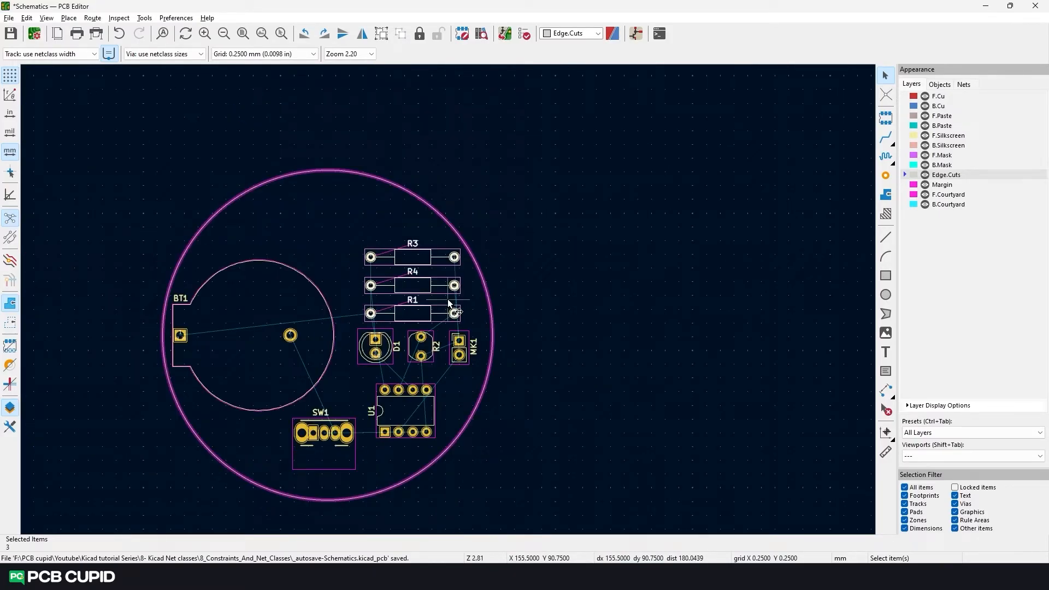
# Step: Align D1, R2 and MK1 to the bottom and distribute them horizontally
pyautogui.scroll(5, 448, 300)
pyautogui.moveTo(628, 399); pyautogui.dragTo(283, 298)
pyautogui.rightClick(518, 319)
pyautogui.moveTo(580, 363)
pyautogui.click(732, 449)
pyautogui.rightClick(519, 323)
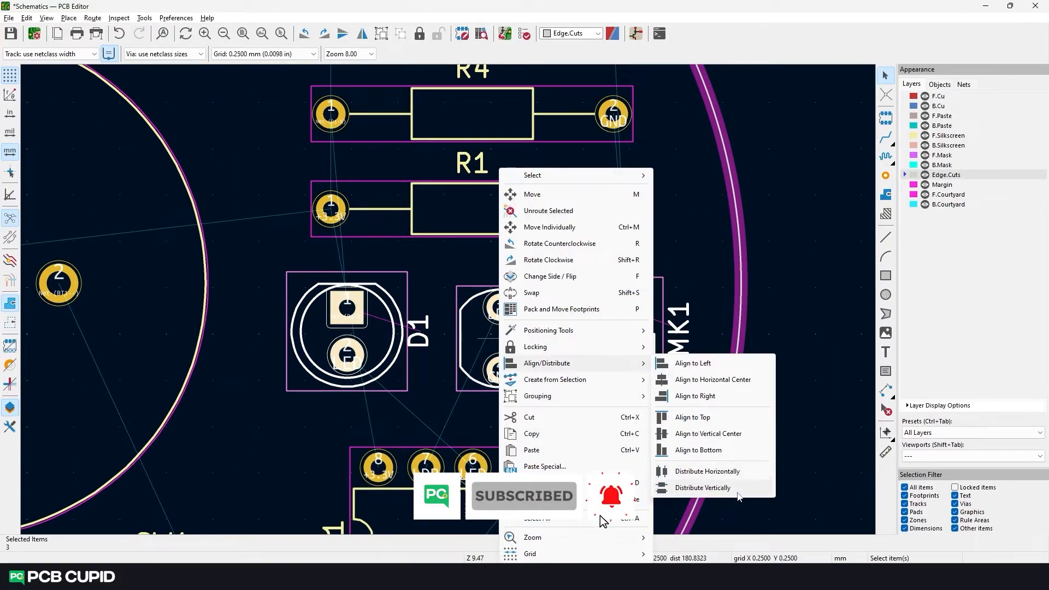
pyautogui.click(705, 470)
# Step: Nudge U1 and battery holder BT1 slightly to the right and switch SW1 slightly downward
pyautogui.scroll(-3, 448, 299)
pyautogui.moveTo(448, 299); pyautogui.dragTo(459, 264, button='middle')
pyautogui.moveTo(456, 358); pyautogui.dragTo(464, 358)
pyautogui.moveTo(284, 255); pyautogui.dragTo(290, 255)
pyautogui.moveTo(337, 421); pyautogui.dragTo(335, 430)
pyautogui.click(336, 433)
pyautogui.scroll(-2, 682, 389)
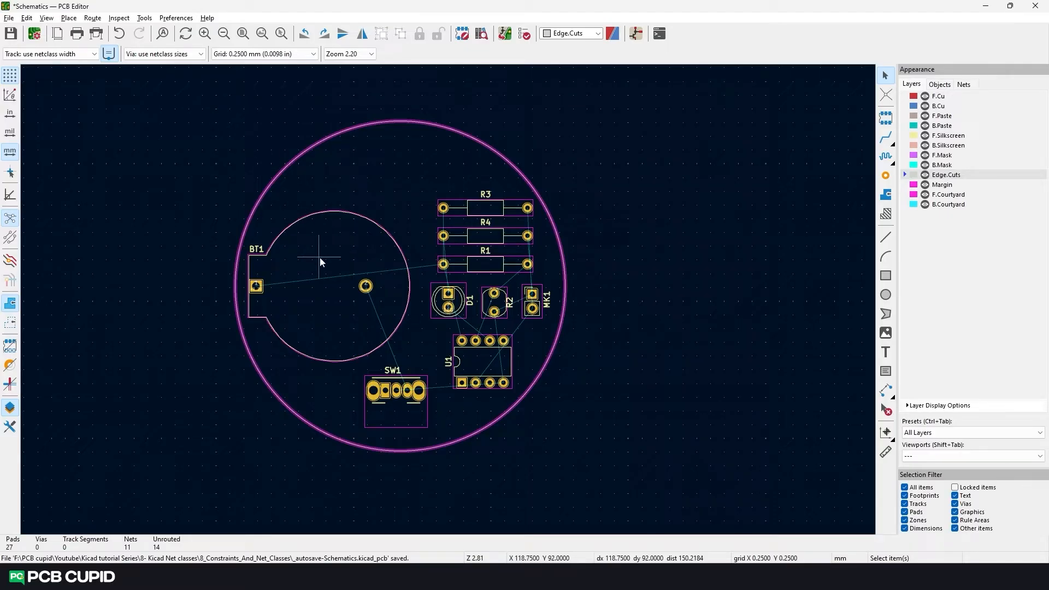
# Step: Check the arranged components on the board in the 3D Viewer, including the view from above
pyautogui.hotkey('alt', '3')
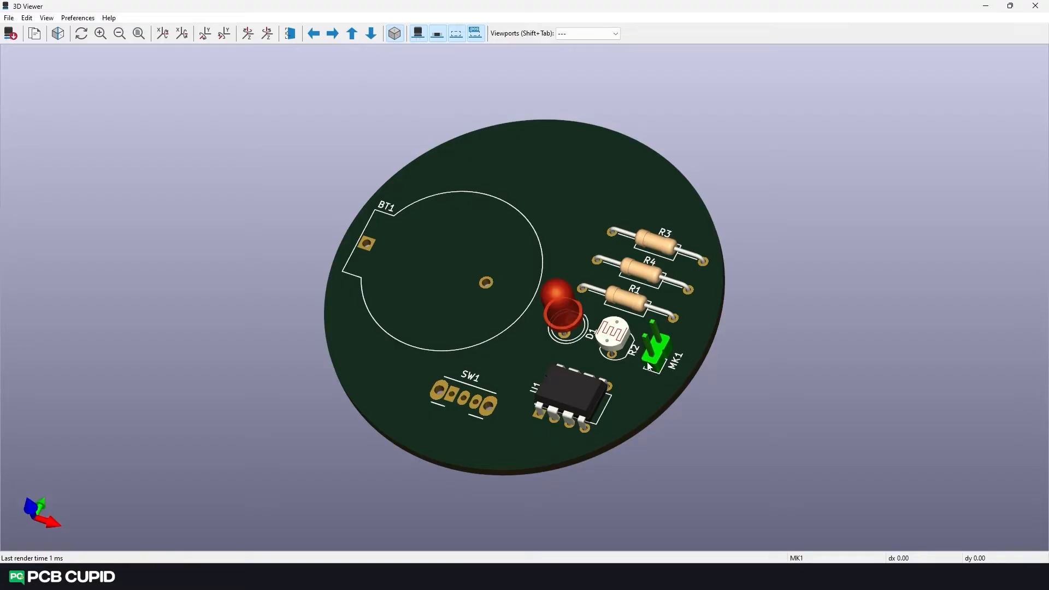
pyautogui.press('z')
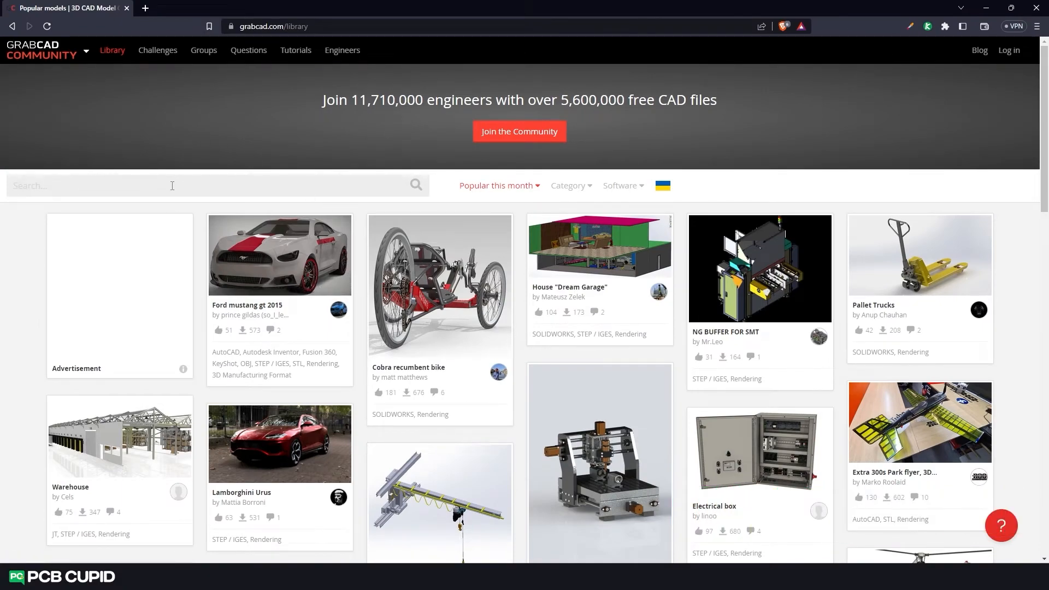
# Step: Search the GrabCAD library for "cell holder cr2032" and open the KLS5-CR2032-01 battery holder model's page
pyautogui.write('cell holder cr2032')
pyautogui.press('Return')
pyautogui.scroll(-2, 636, 217)
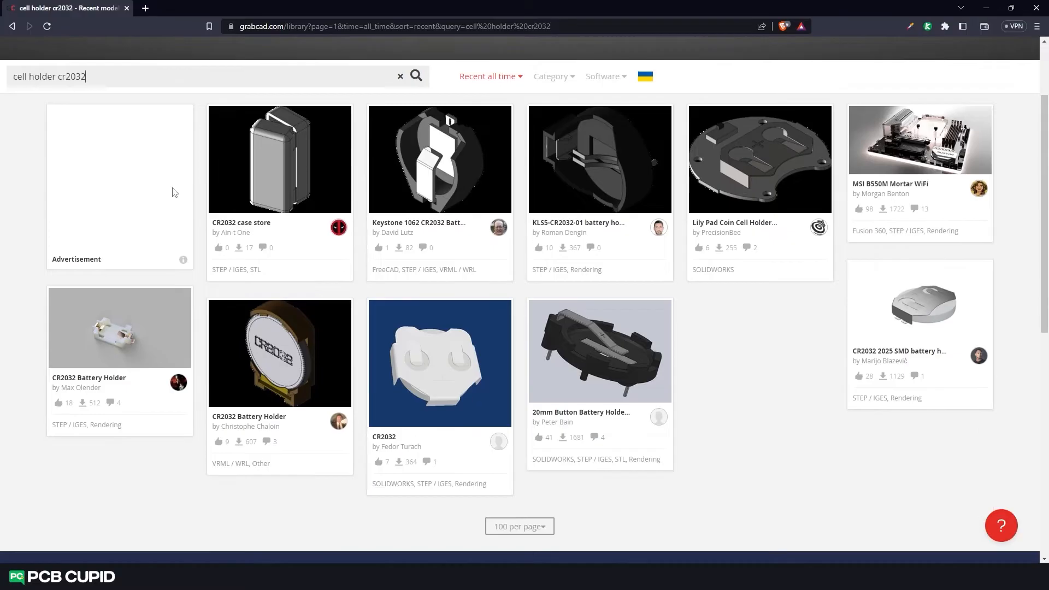
pyautogui.click(601, 164)
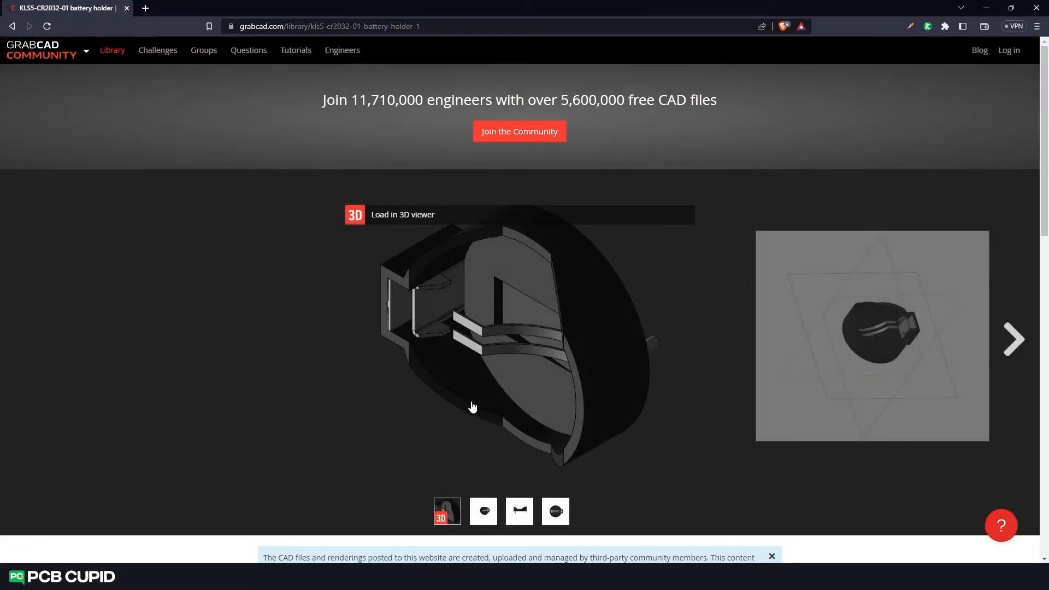
pyautogui.scroll(-7, 615, 443)
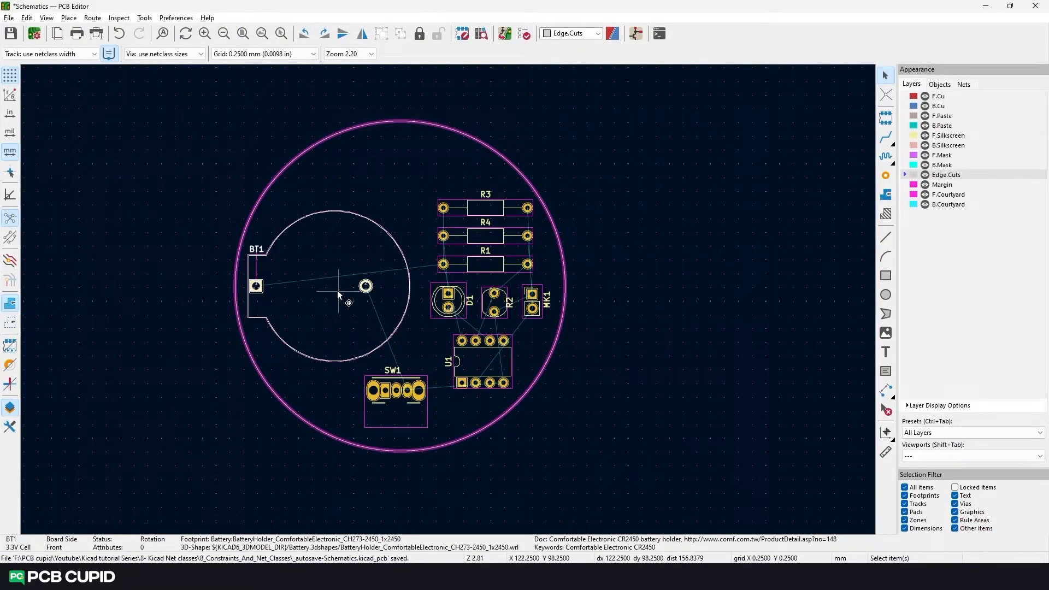
# Step: Replace the 3D model of battery holder footprint BT1 with the file "KLS5-CR2032-01 battery holder v1.step"
pyautogui.rightClick(337, 290)
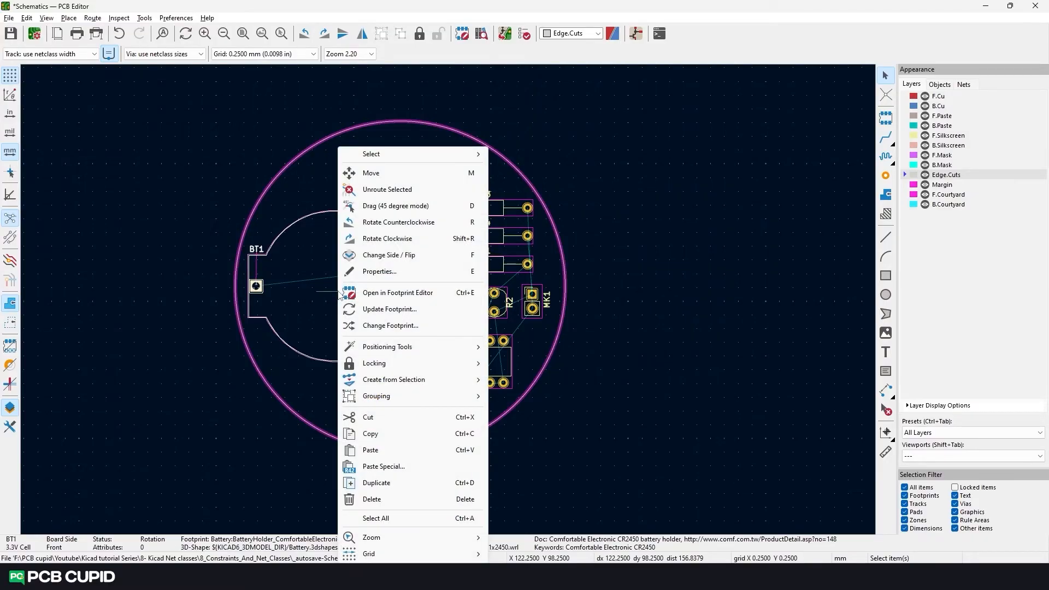
pyautogui.click(387, 274)
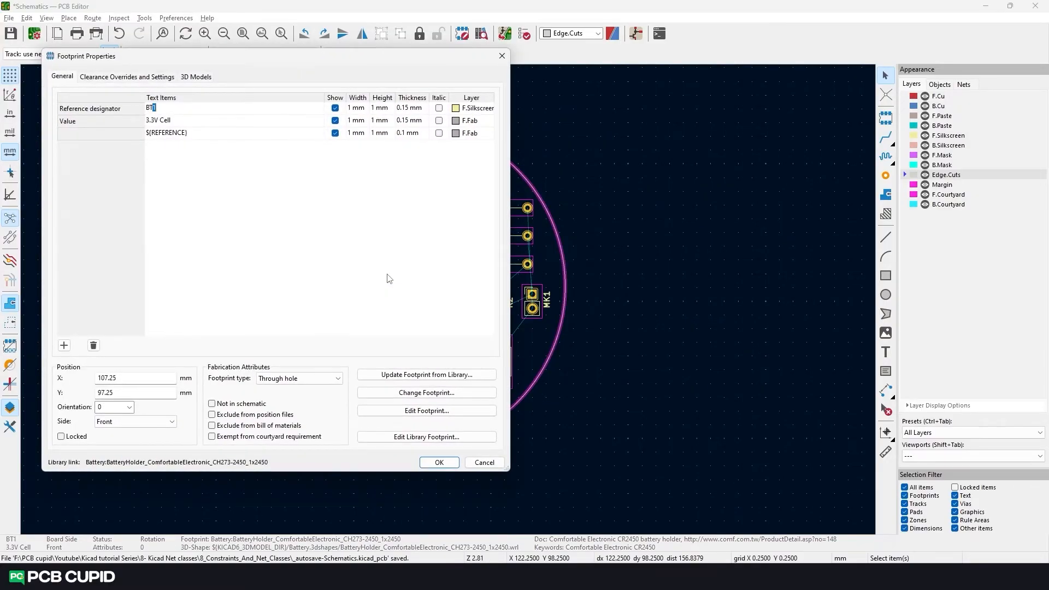
pyautogui.click(196, 77)
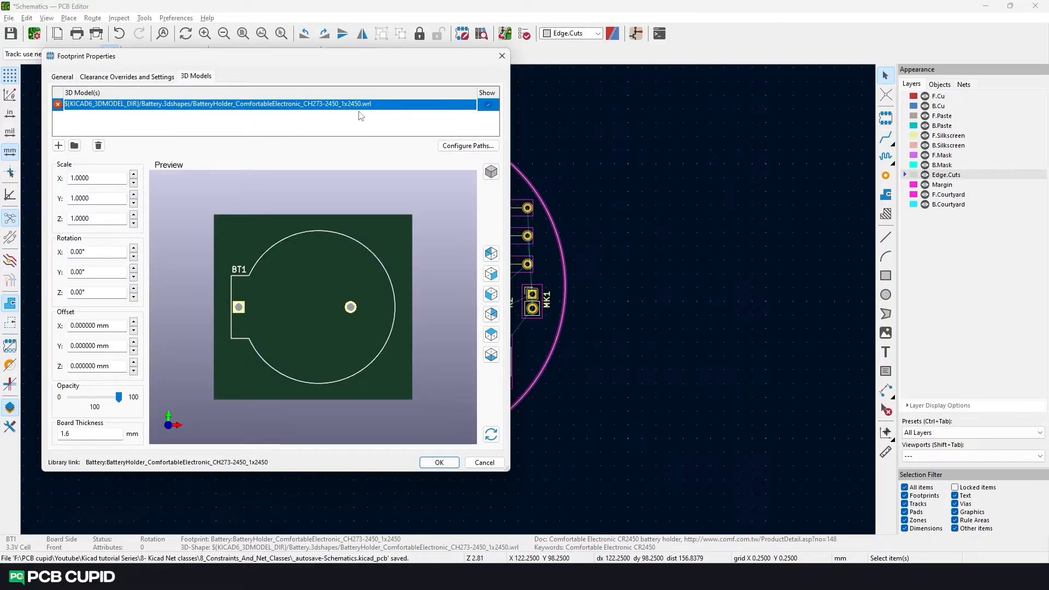
pyautogui.click(98, 145)
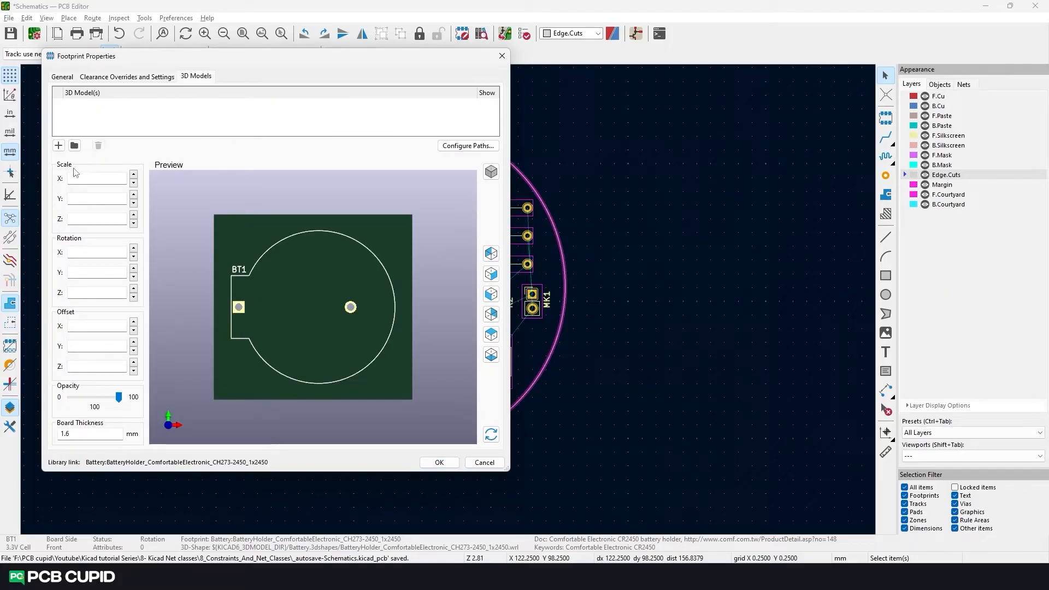
pyautogui.click(59, 145)
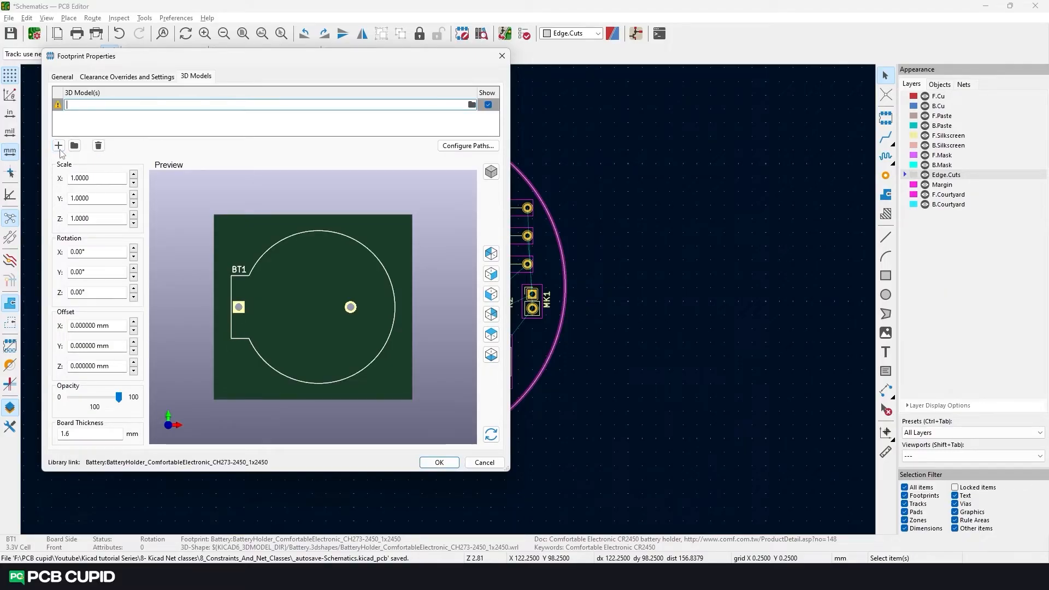
pyautogui.click(472, 105)
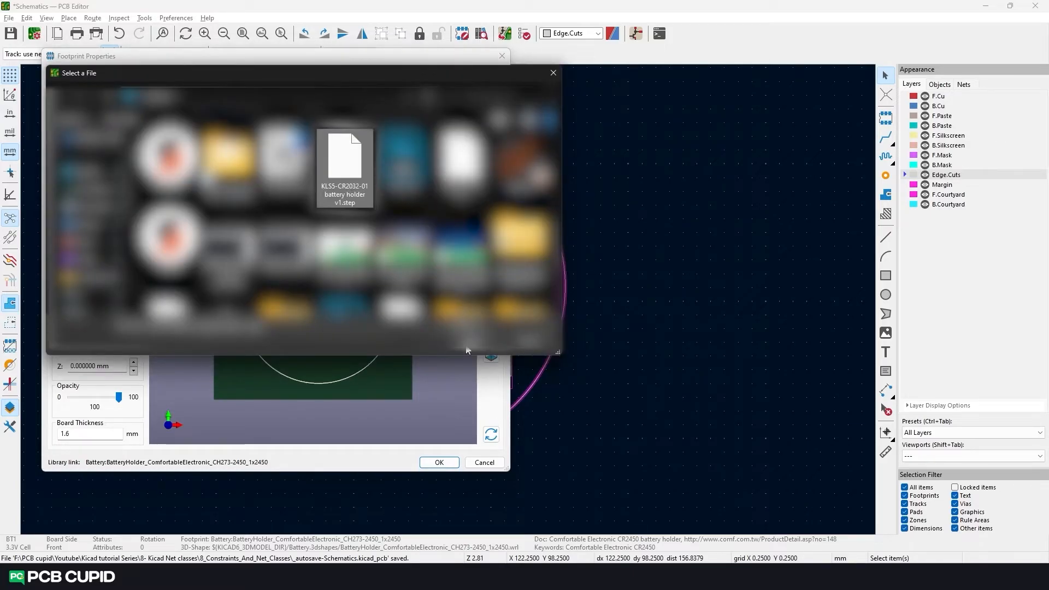
pyautogui.click(468, 342)
pyautogui.moveTo(241, 344); pyautogui.dragTo(261, 326)
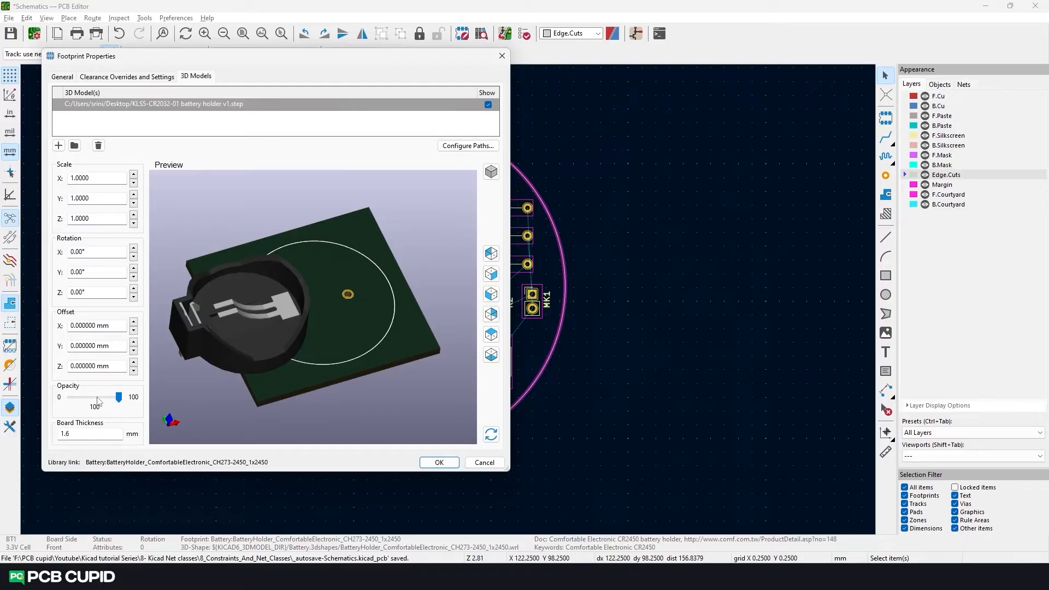
# Step: Offset BT1's 3D model 12 mm in X, using a temporary opacity of 73 for alignment, and inspect the result in the 3D Viewer
pyautogui.moveTo(119, 398)
pyautogui.mouseDown()
pyautogui.moveTo(91, 399)
pyautogui.moveTo(106, 400)
pyautogui.mouseUp()
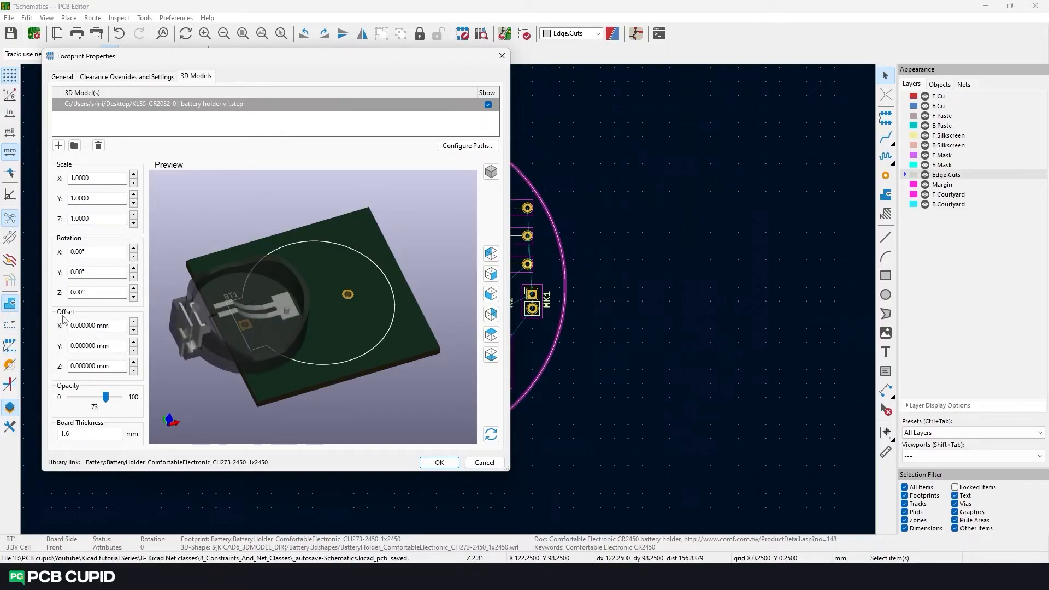
pyautogui.click(134, 323)
pyautogui.moveTo(259, 273); pyautogui.dragTo(198, 316)
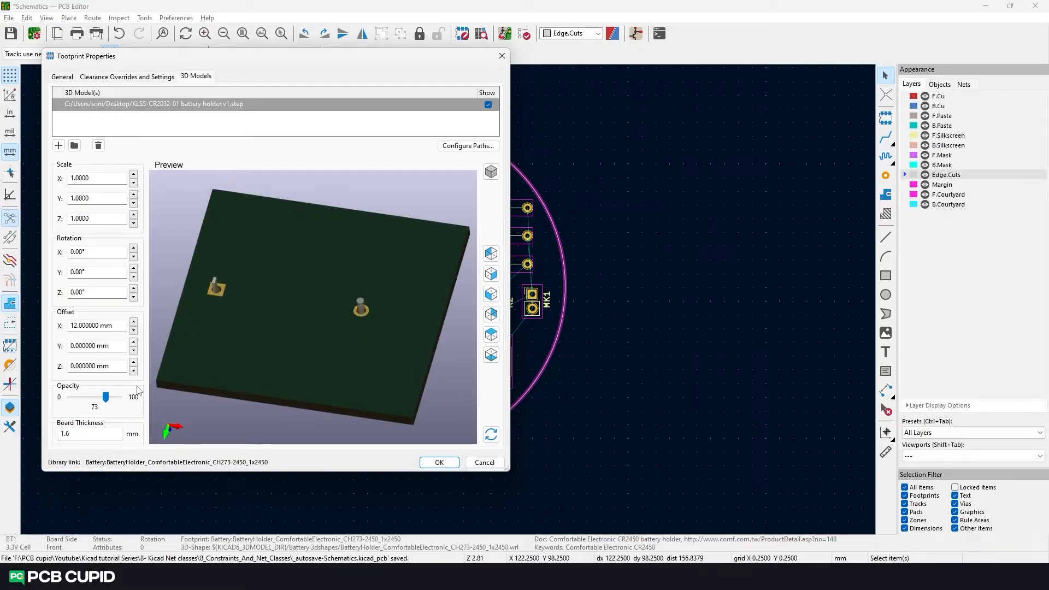
pyautogui.moveTo(106, 397); pyautogui.dragTo(150, 401)
pyautogui.moveTo(332, 240); pyautogui.dragTo(381, 377)
pyautogui.click(440, 463)
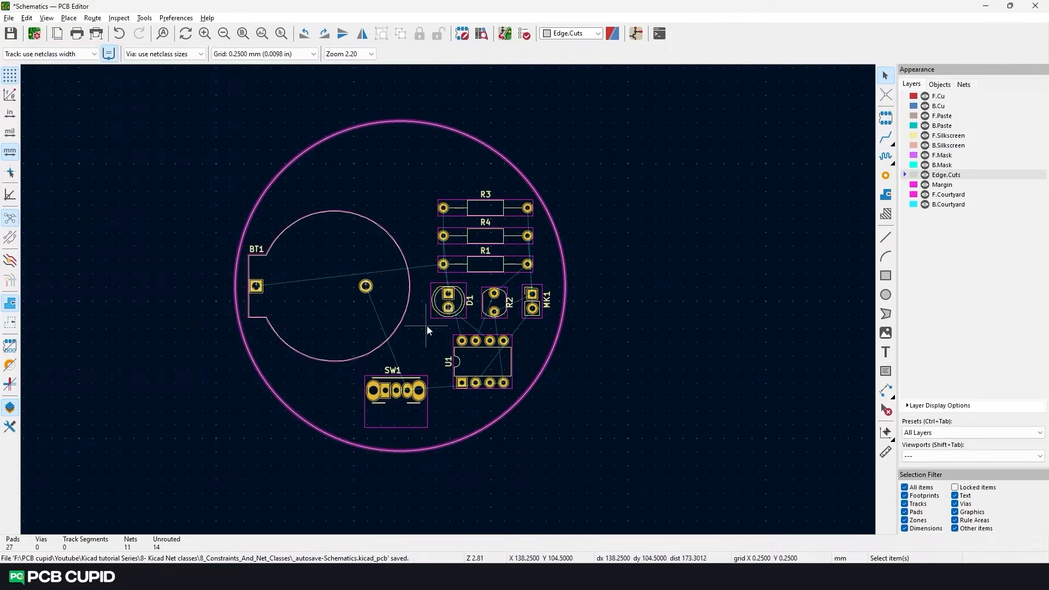
pyautogui.hotkey('alt', '3')
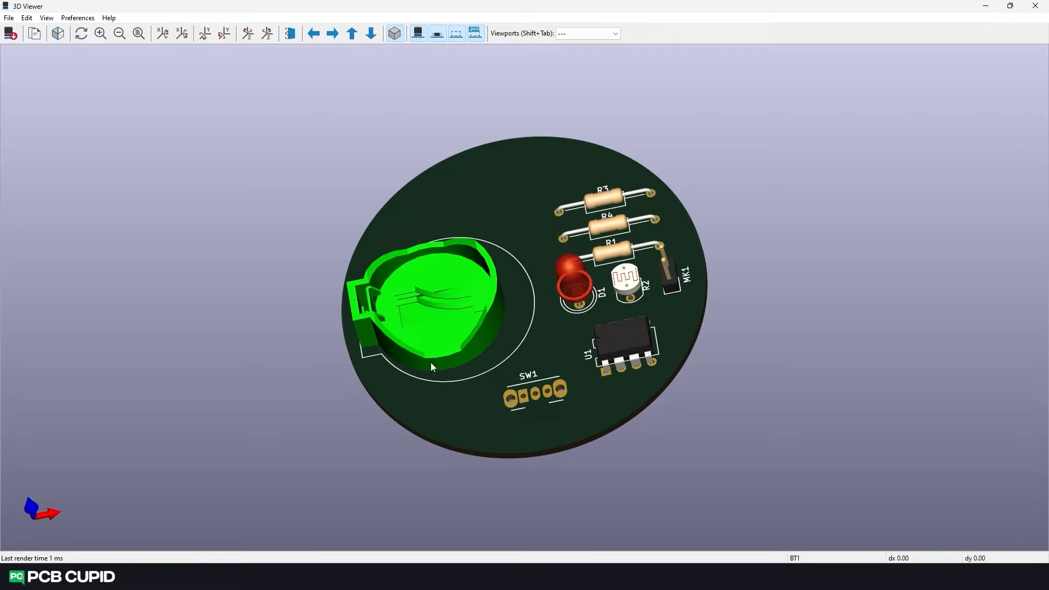
pyautogui.moveTo(589, 374); pyautogui.dragTo(472, 268)
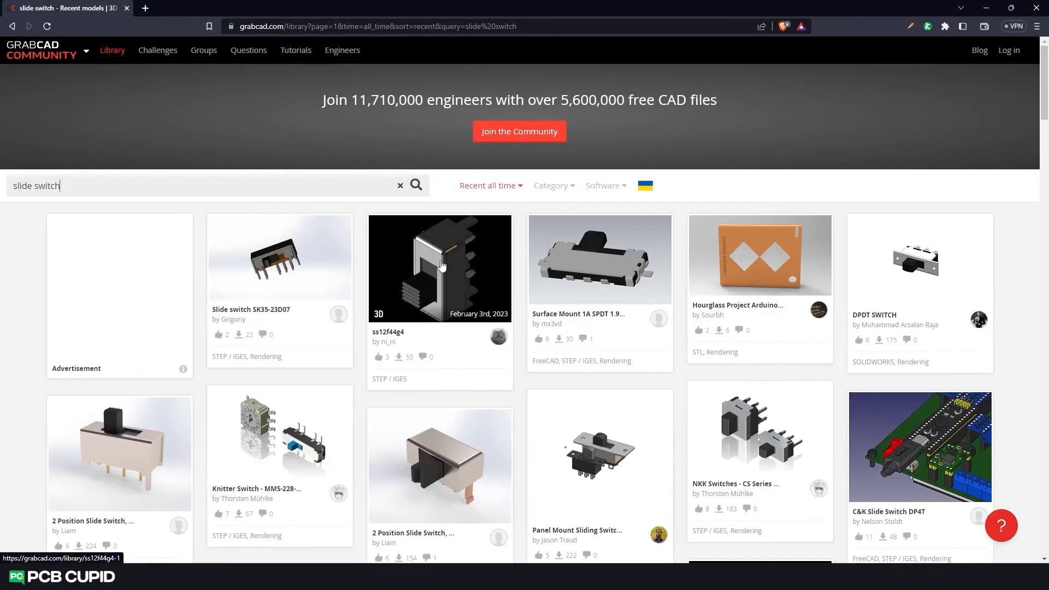
# Step: Open the ss12f44g4 slide switch model's page on GrabCAD and check the model's fit in SW1's footprint properties
pyautogui.click(443, 266)
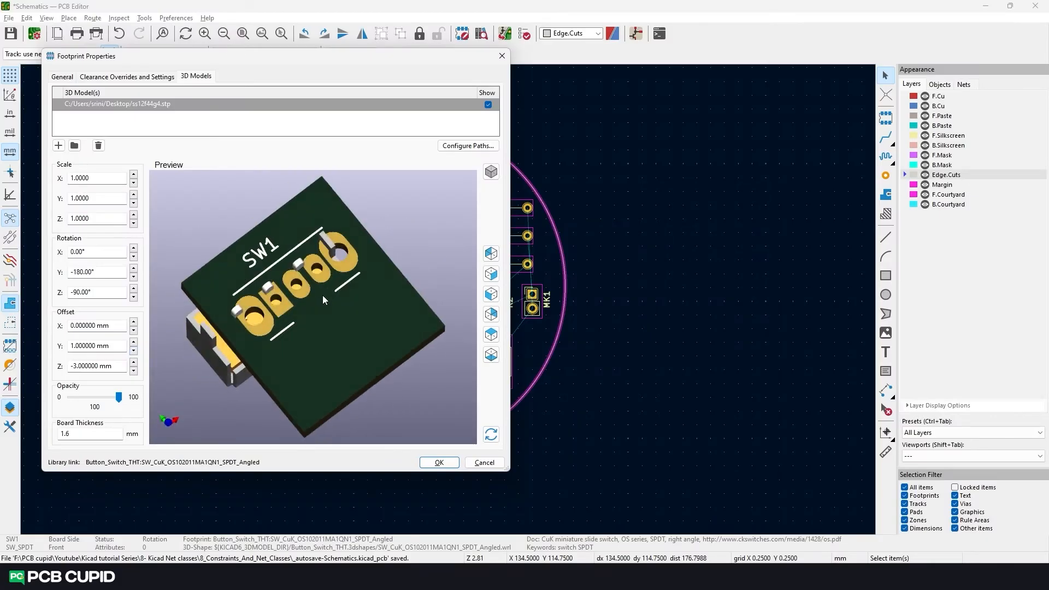
pyautogui.moveTo(322, 295); pyautogui.dragTo(329, 418)
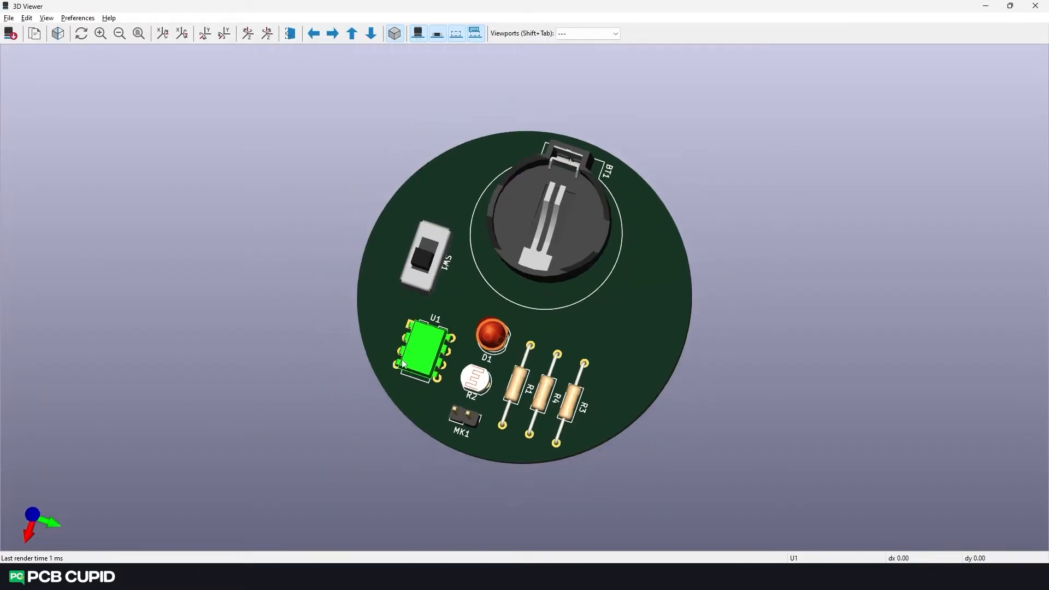
# Step: Examine the populated board with the battery holder and slide switch models in the 3D Viewer
pyautogui.scroll(-3, 402, 363)
pyautogui.moveTo(572, 407); pyautogui.dragTo(506, 334)
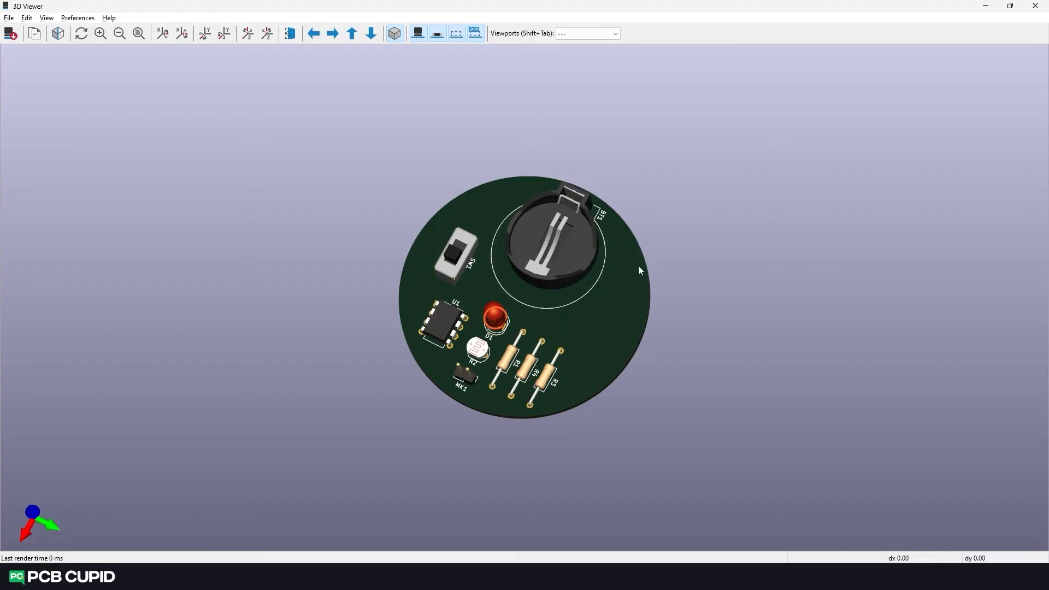
pyautogui.scroll(3, 536, 349)
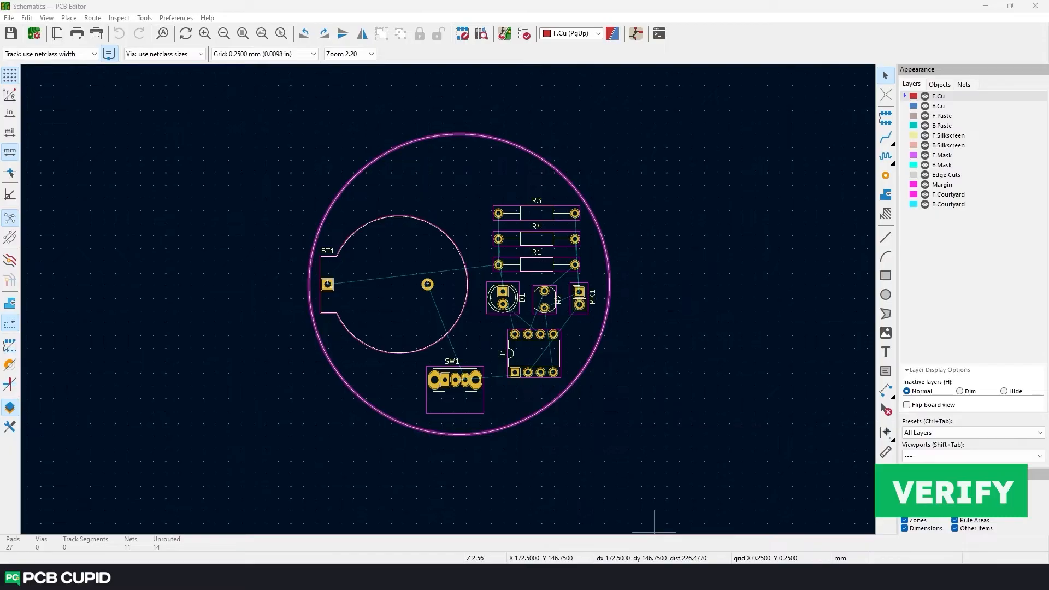
# Step: Review the design rule constraints for copper, holes, uVias and silkscreen in the Board Setup
pyautogui.click(34, 33)
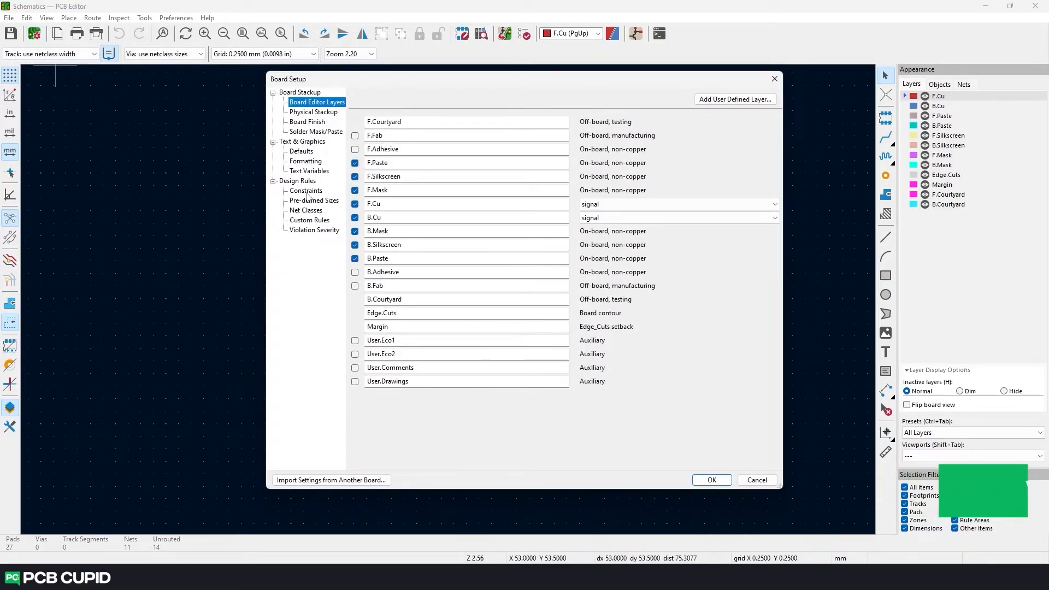
pyautogui.click(304, 190)
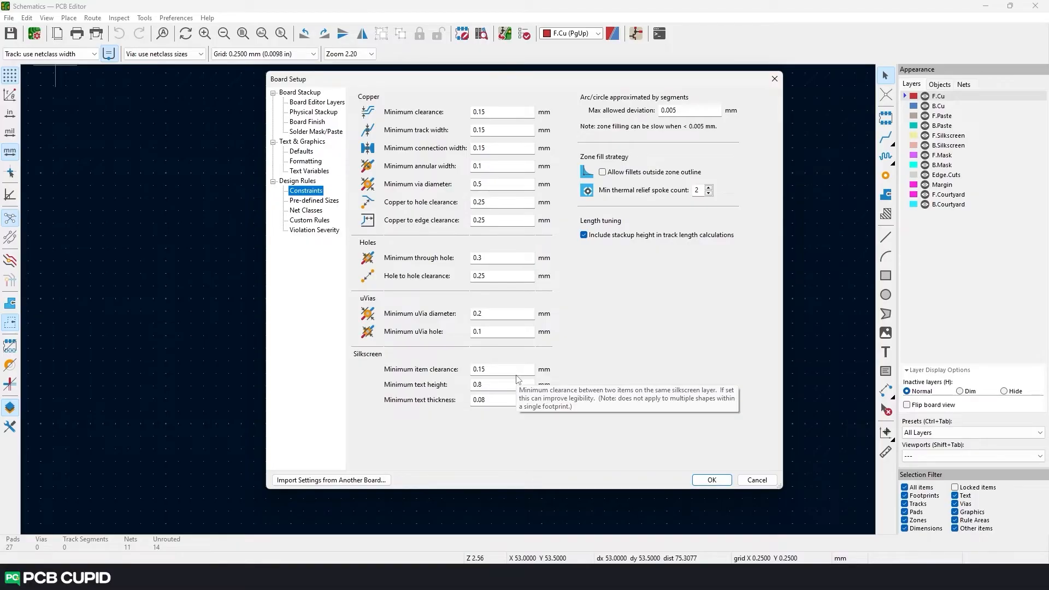
pyautogui.click(774, 79)
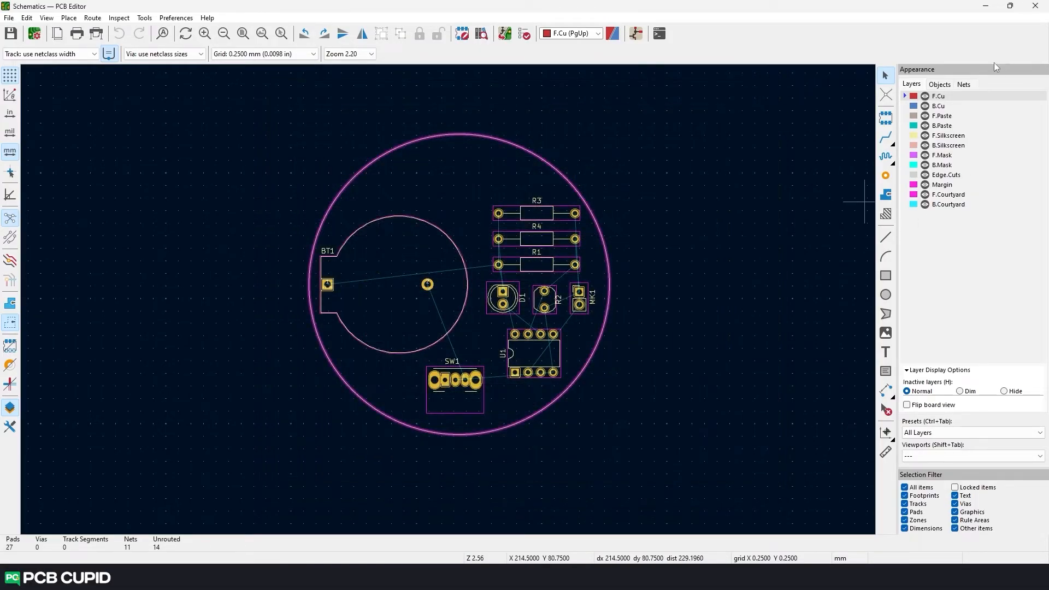
# Step: Hide the ratsnest lines of the power and signal net classes to inspect each group, and show both again
pyautogui.click(965, 85)
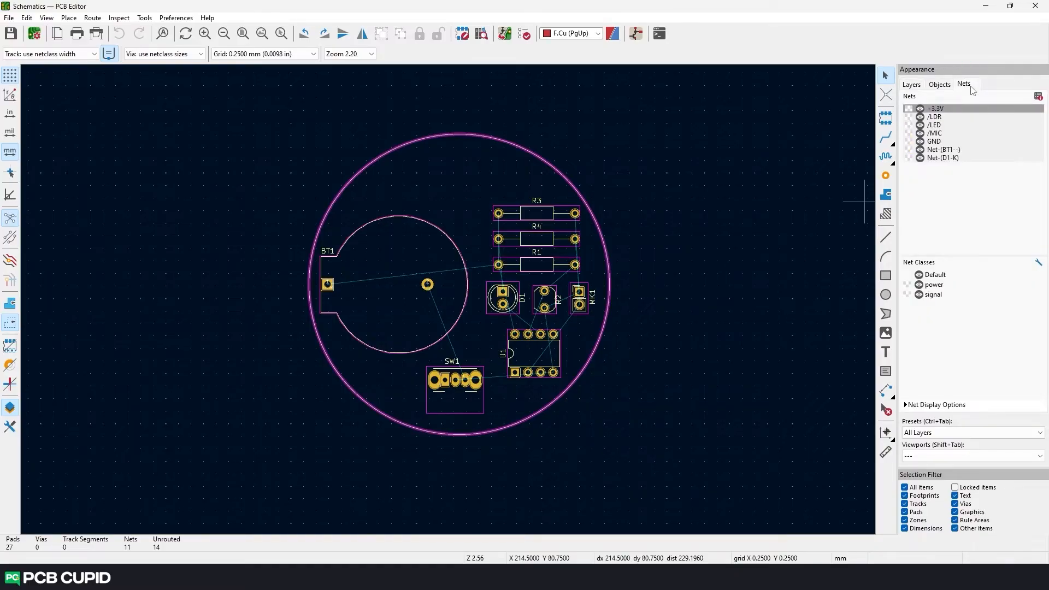
pyautogui.click(920, 286)
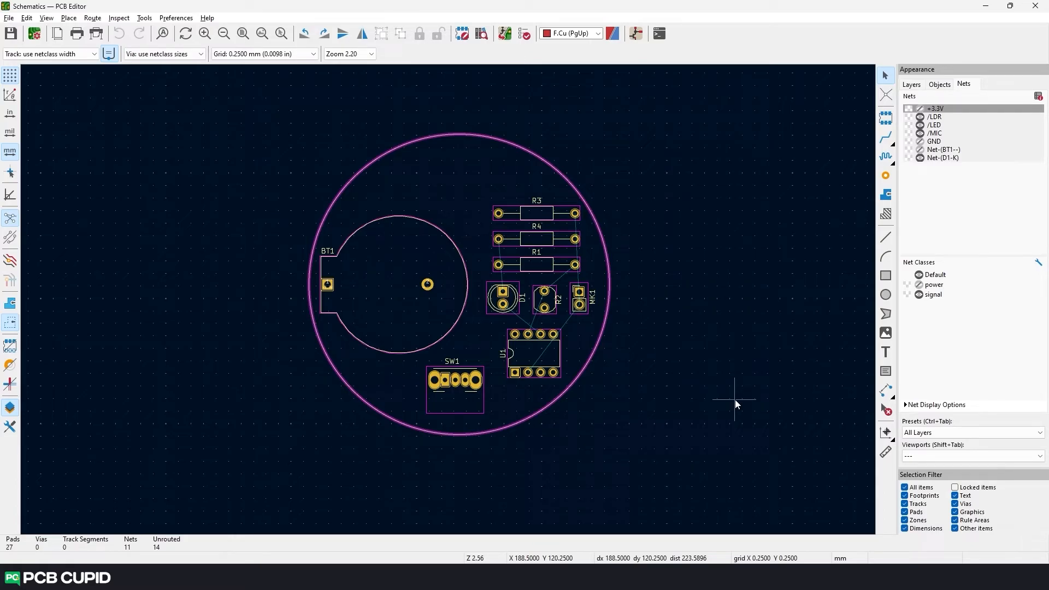
pyautogui.click(920, 295)
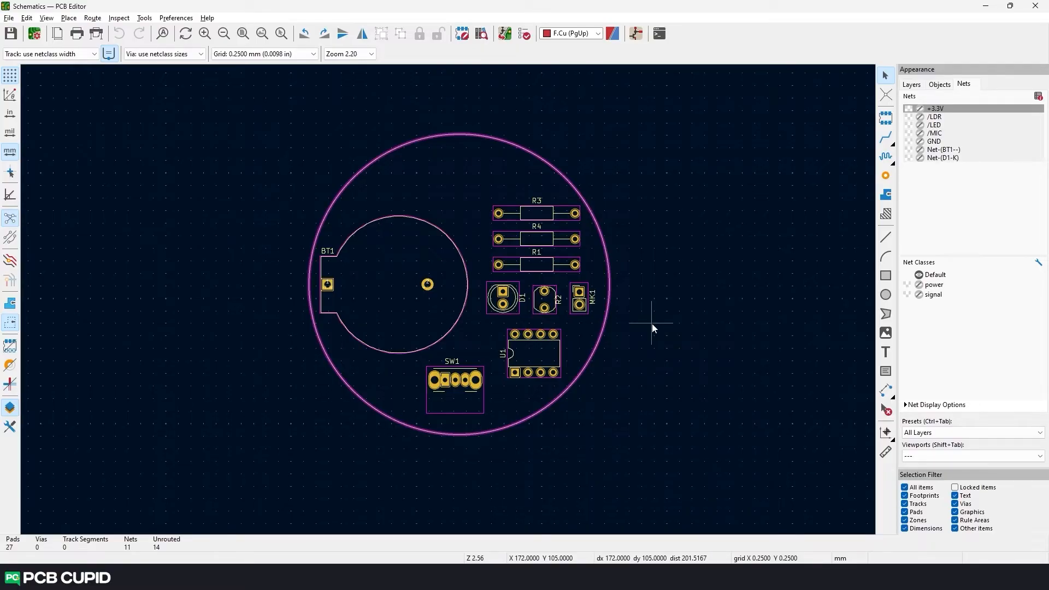
pyautogui.click(919, 285)
pyautogui.click(919, 295)
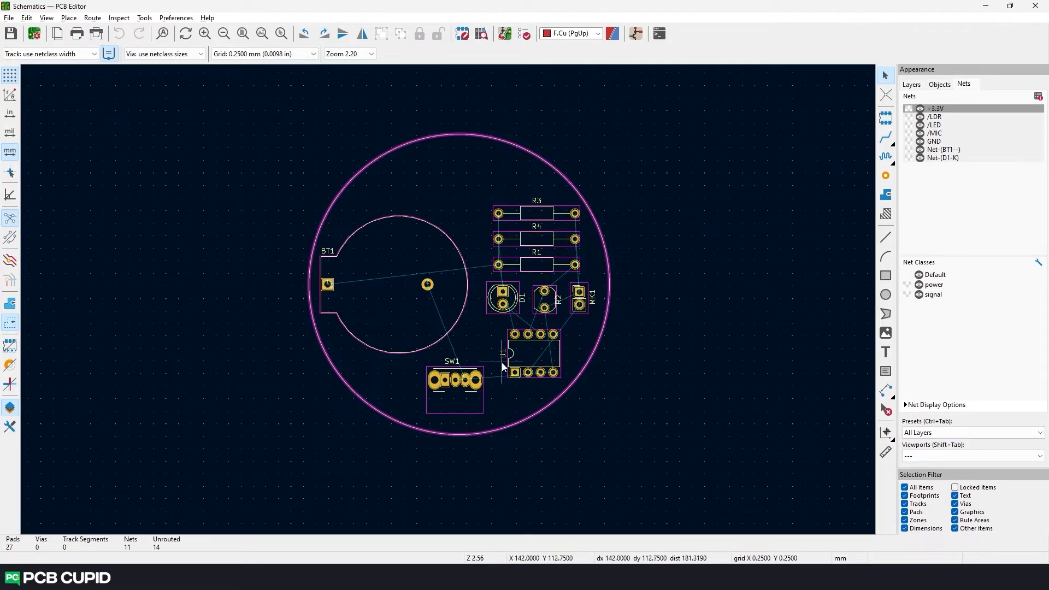
# Step: Route 0.5 mm +3.3V tracks on F.Cu connecting BT1's square pad to the facing pads of R1 and R3
pyautogui.scroll(3, 448, 299)
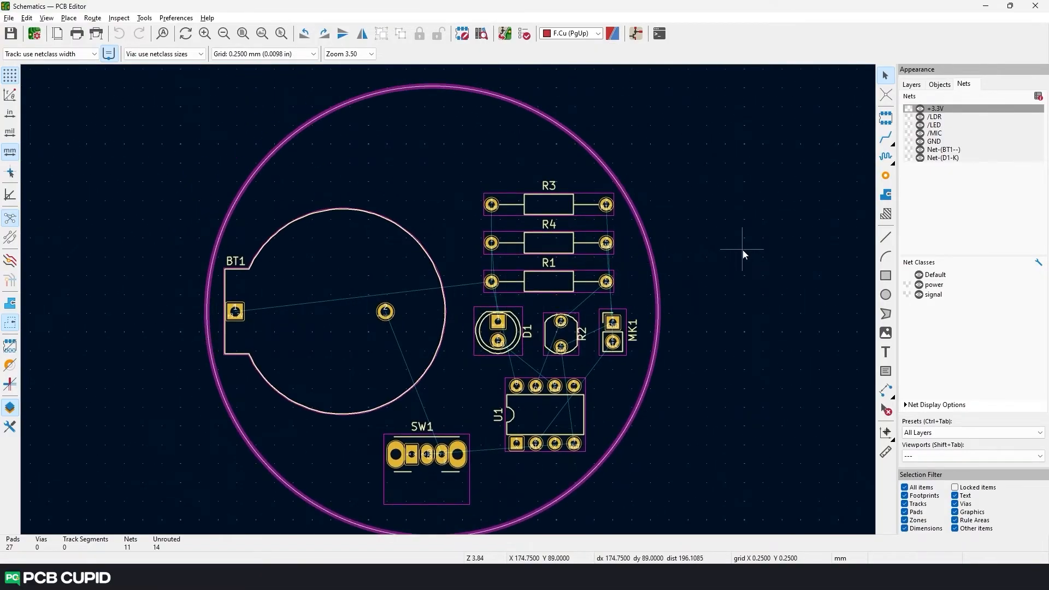
pyautogui.click(885, 139)
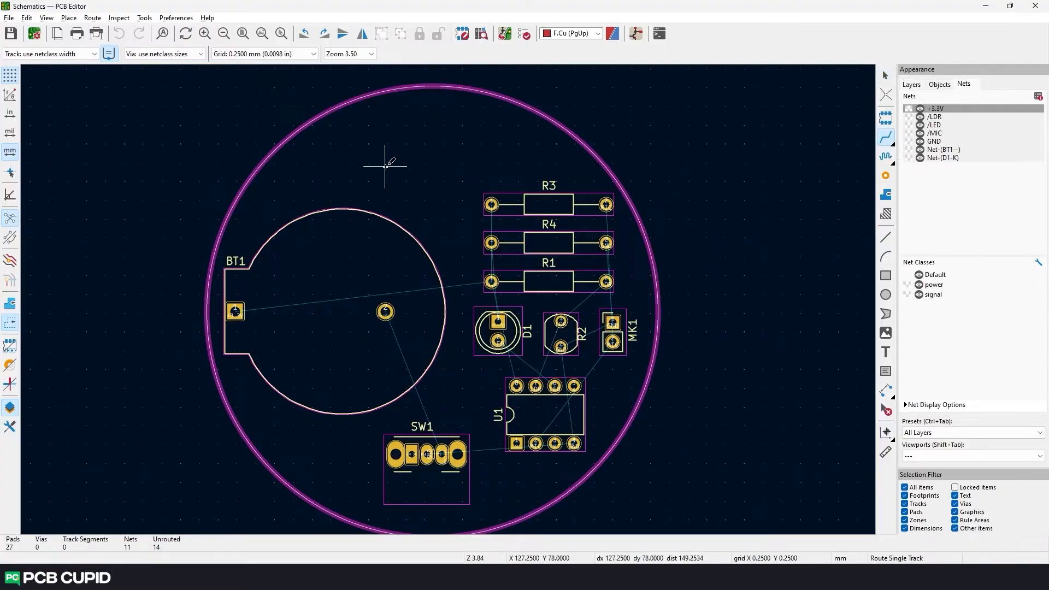
pyautogui.click(235, 312)
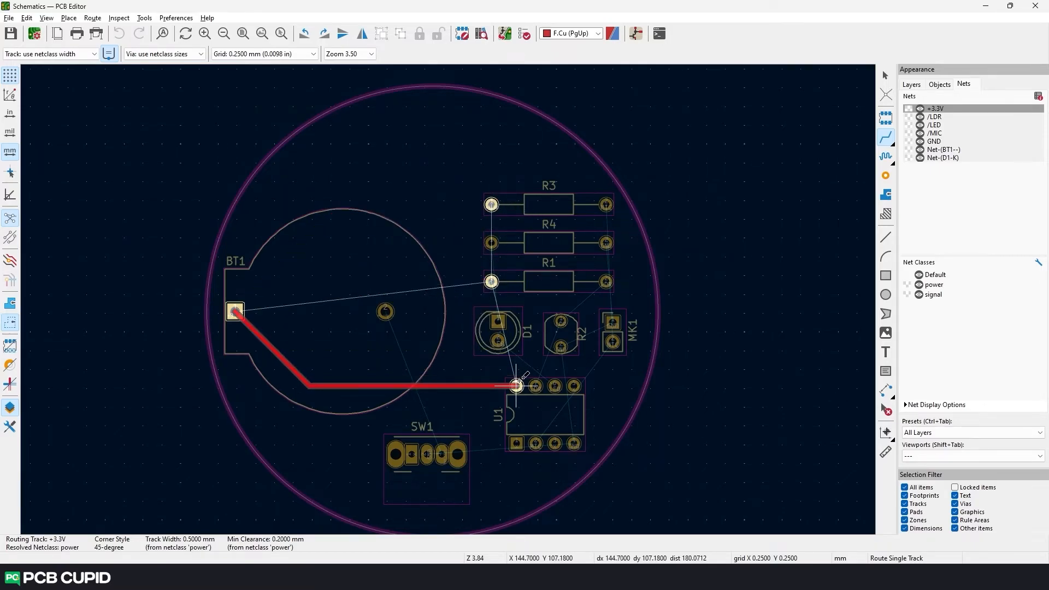
pyautogui.click(491, 282)
pyautogui.click(482, 202)
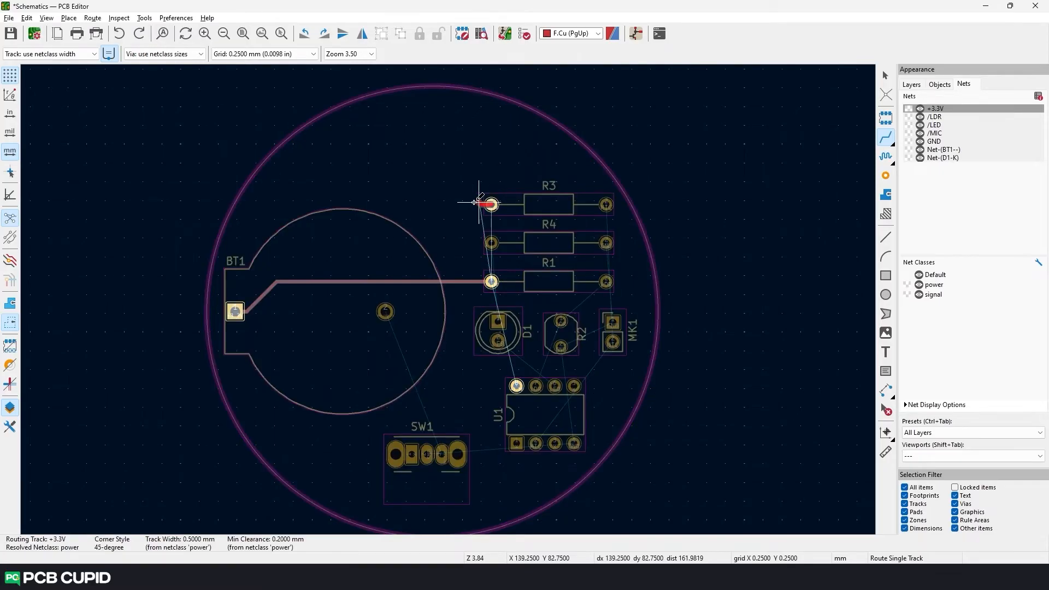
pyautogui.click(234, 313)
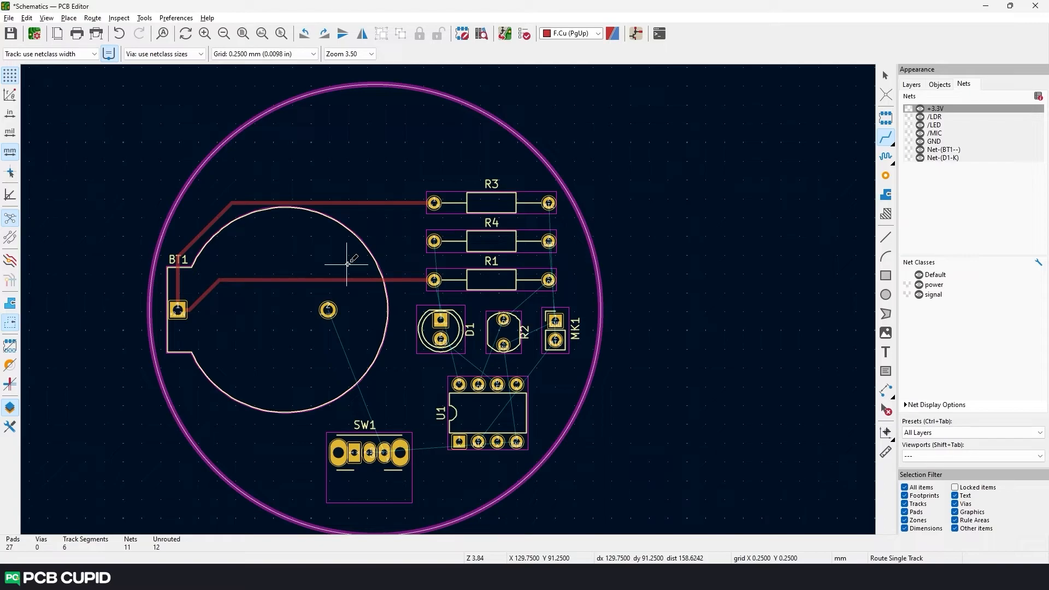
# Step: Try a short unconnected 0.25 mm track in the empty board area above the battery holder
pyautogui.click(296, 165)
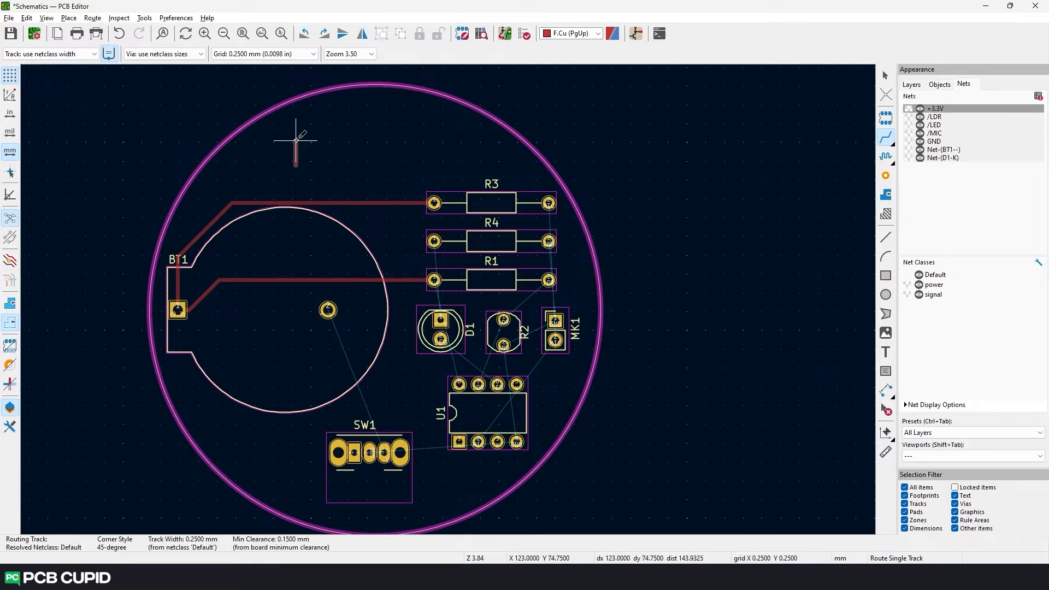
pyautogui.press('Escape')
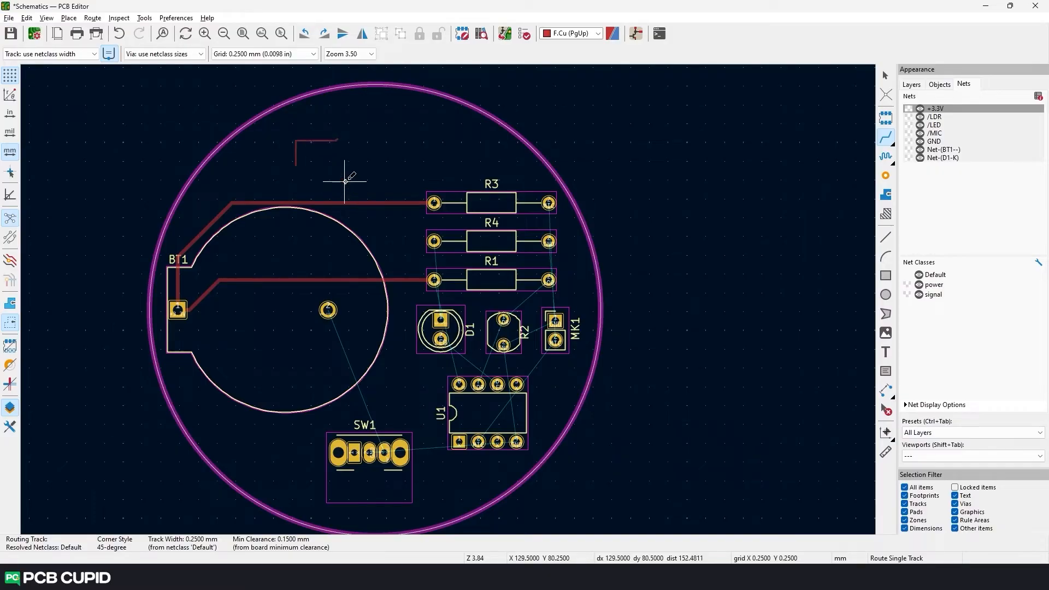
pyautogui.scroll(3, 299, 133)
pyautogui.scroll(-3, 505, 356)
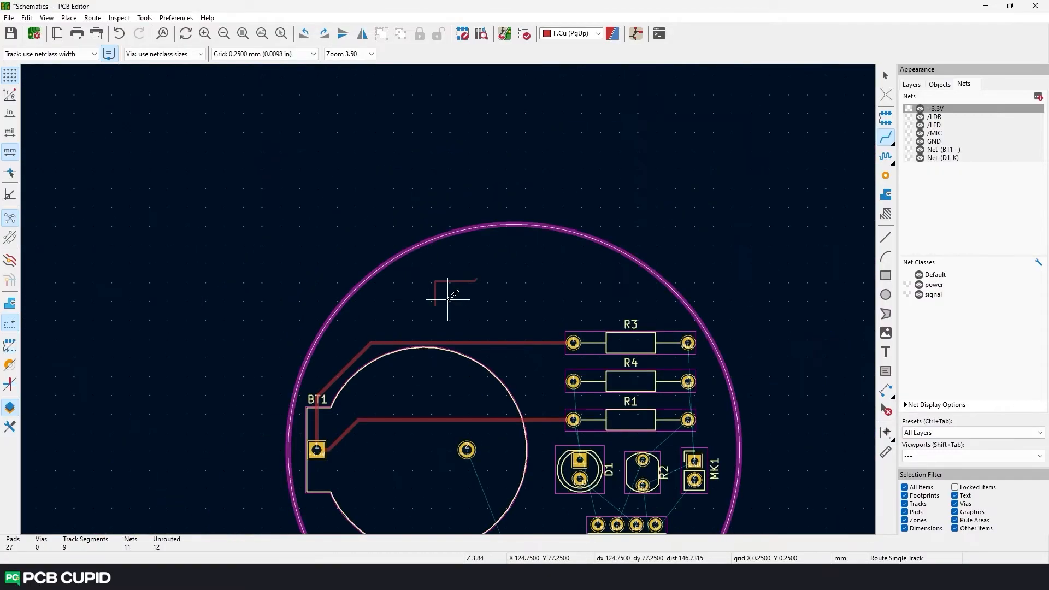
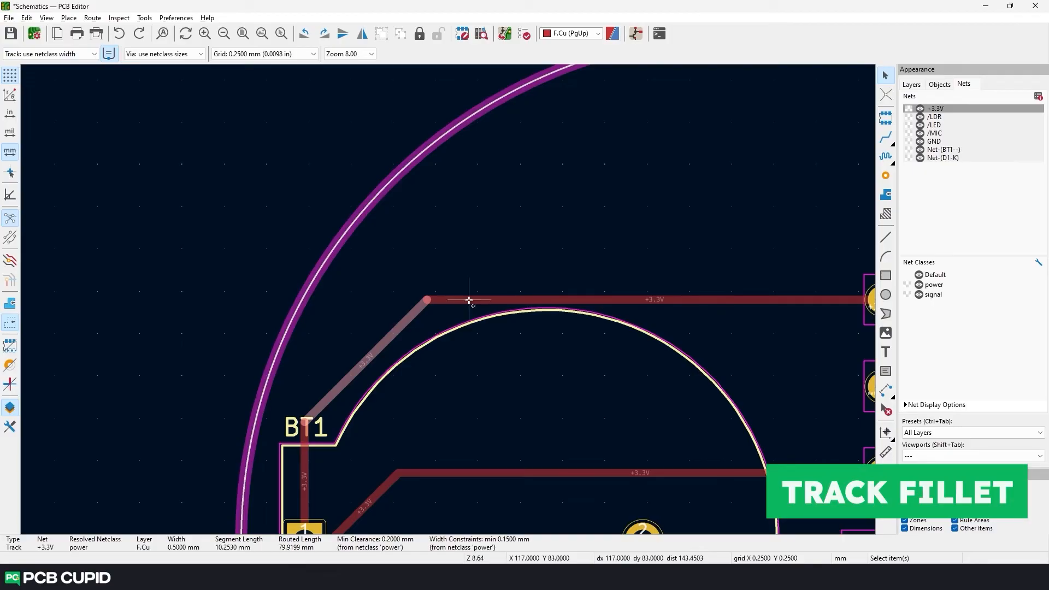
# Step: Fillet the corner between the diagonal and horizontal segments of the BT1-to-R3 +3.3V track with a 5 mm radius
pyautogui.keyDown('shift'); pyautogui.click(469, 300); pyautogui.keyUp('shift')
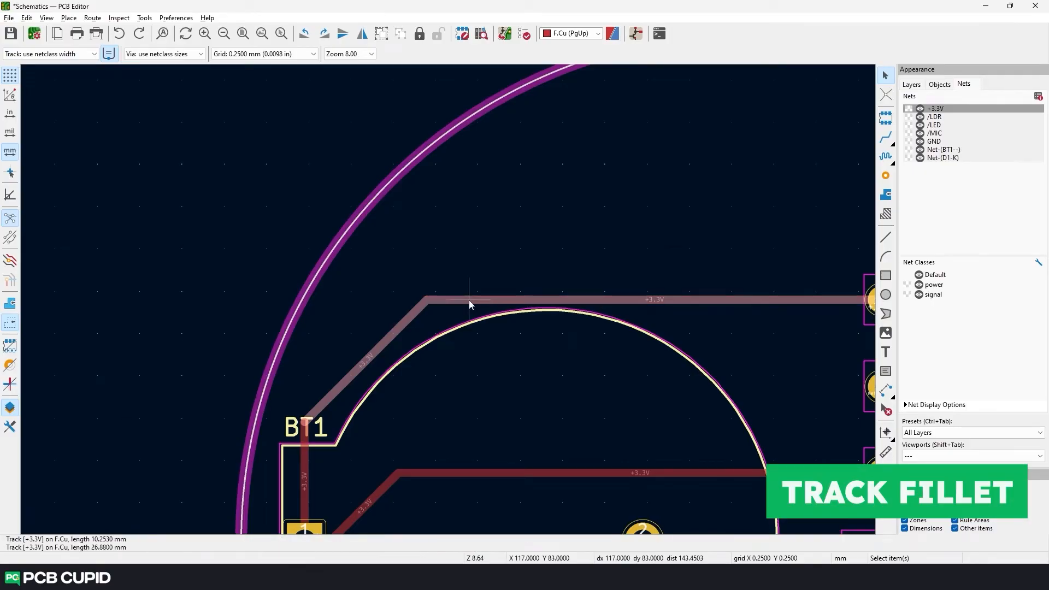
pyautogui.rightClick(469, 304)
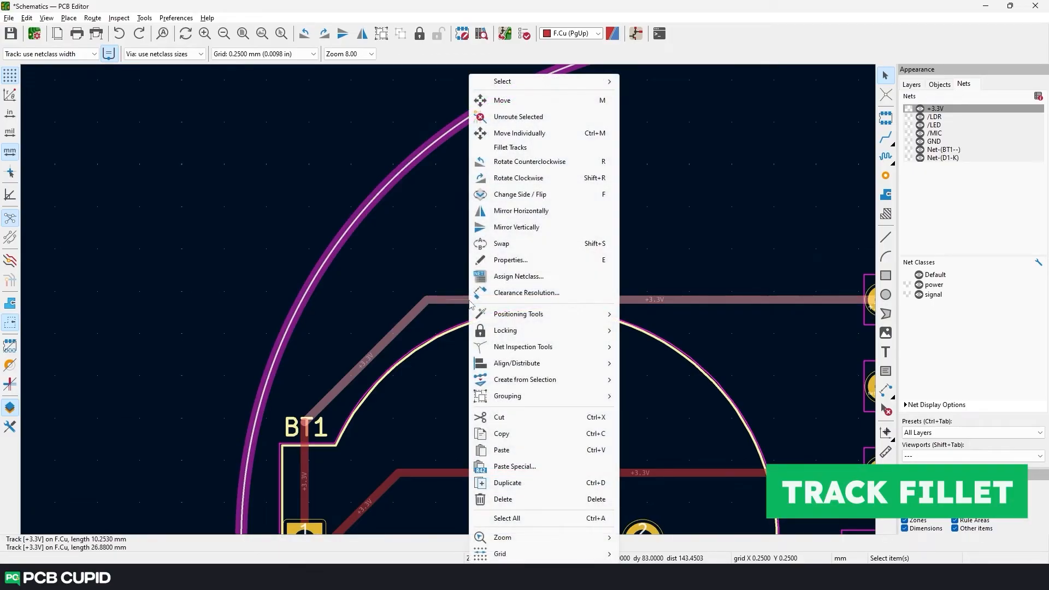
pyautogui.click(519, 148)
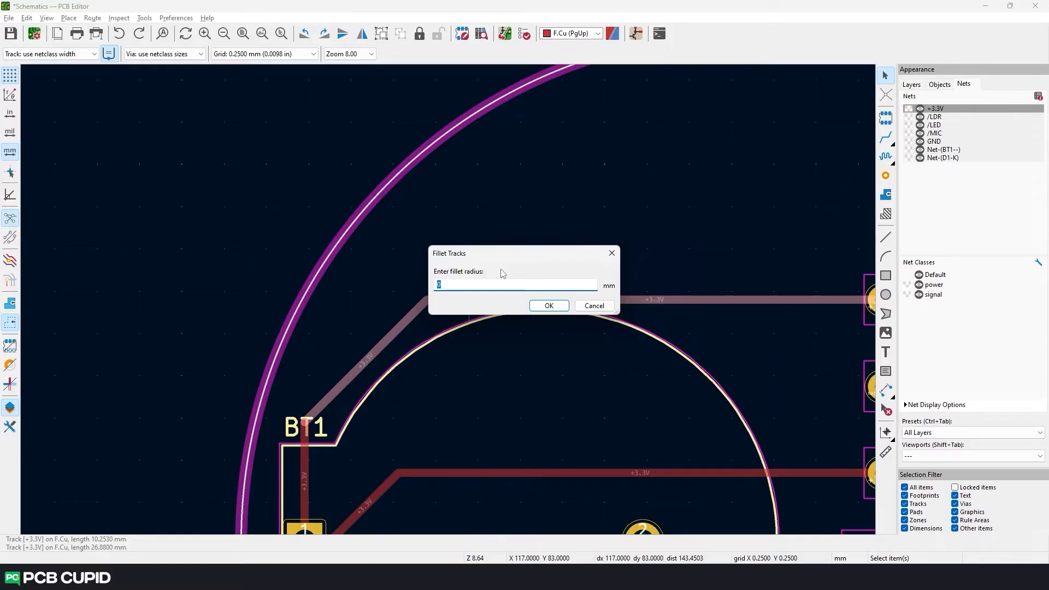
pyautogui.write('4')
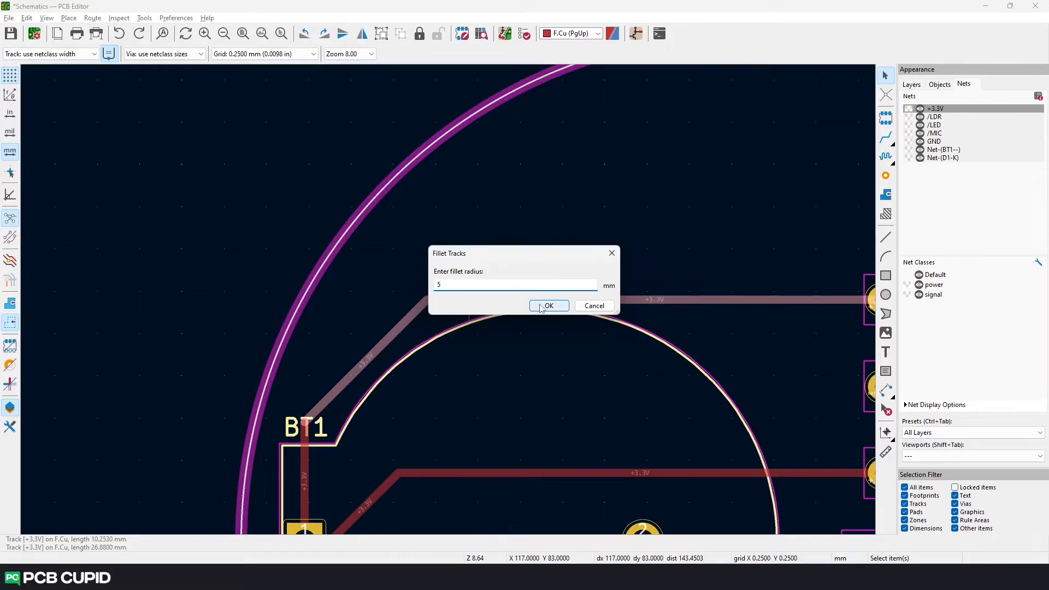
pyautogui.click(541, 306)
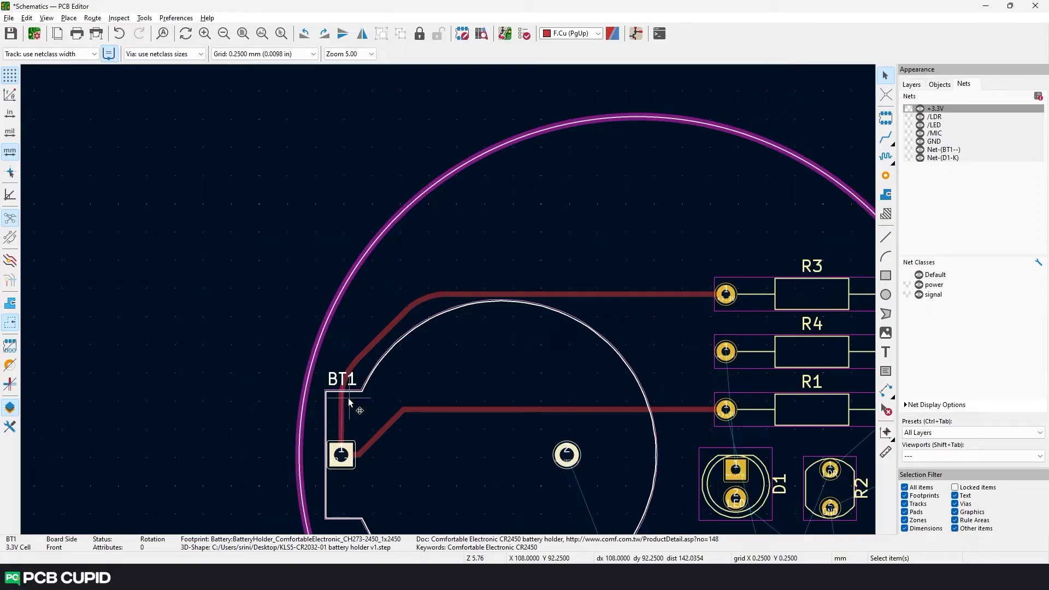
pyautogui.click(471, 249)
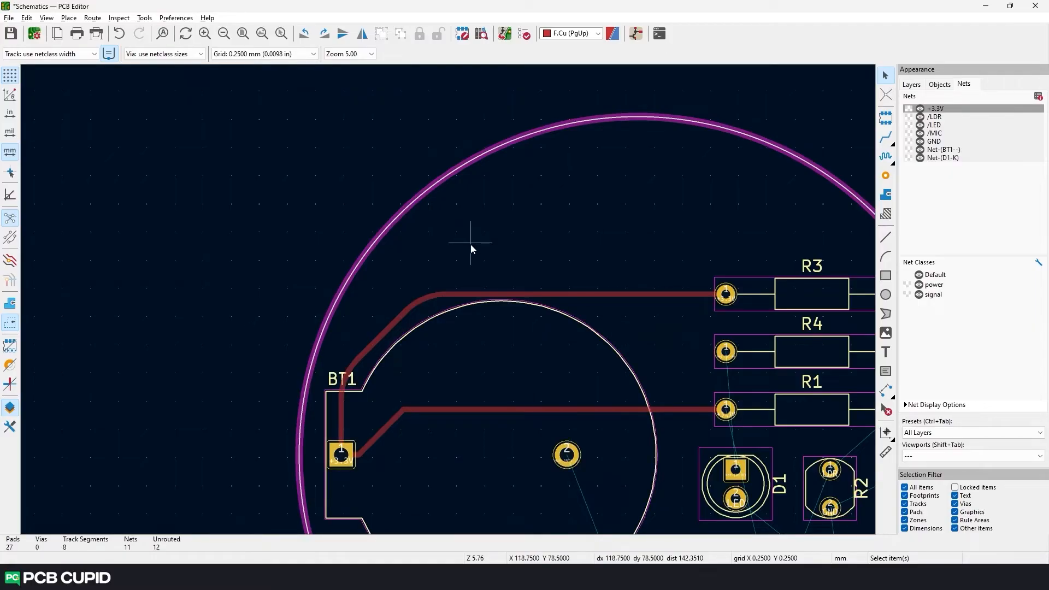
# Step: Route a 0.5 mm +3.3V track on F.Cu from R3's facing pad down to the BT1-to-R1 track
pyautogui.moveTo(725, 294); pyautogui.dragTo(608, 242, button='middle')
pyautogui.press('x')
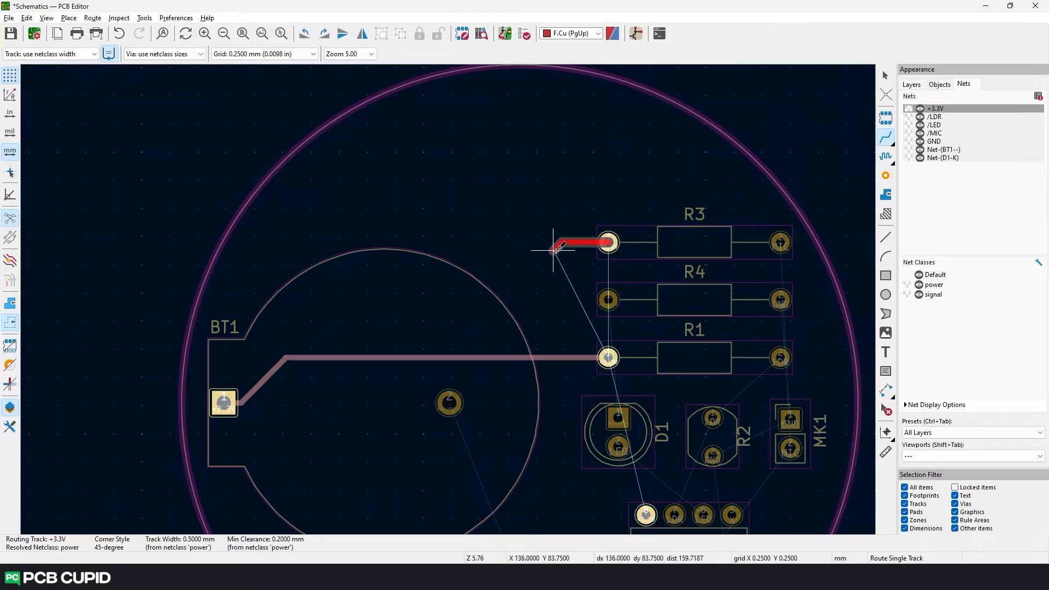
pyautogui.click(574, 354)
# Step: Route F.Cu tracks from BT1 pad 2 to SW1 pad 3 and from R1's LDR pad through R2 to U1 pin 7
pyautogui.moveTo(574, 356); pyautogui.dragTo(484, 287, button='middle')
pyautogui.click(527, 141)
pyautogui.scroll(3, 295, 205)
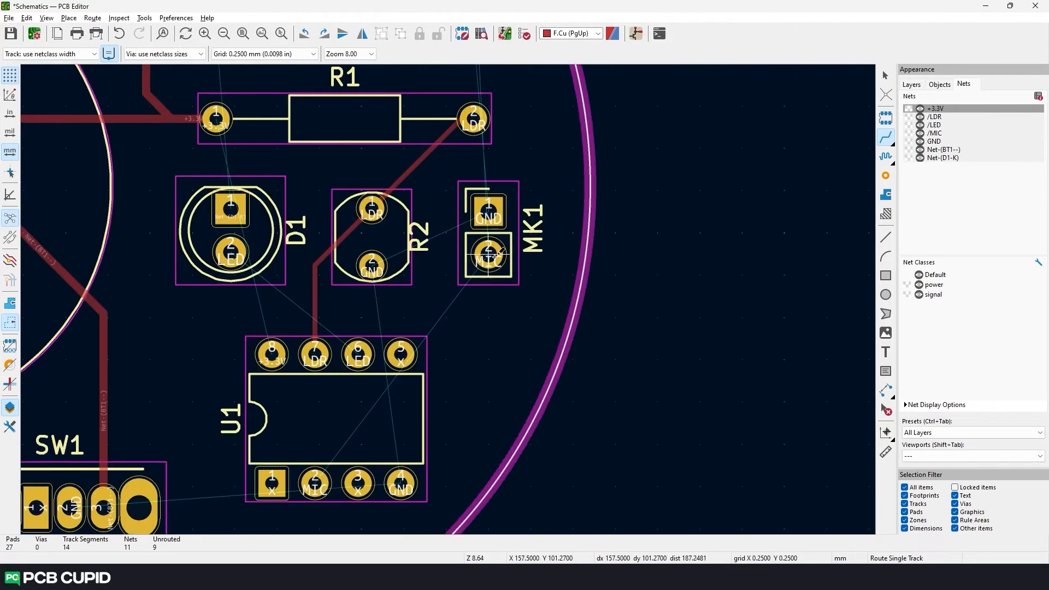
# Step: Route the +3.3V track between R1 and U1 pin 8, and the MIC track between MK1 pad 2 and U1 pin 2
pyautogui.click(272, 354)
pyautogui.moveTo(272, 354); pyautogui.dragTo(310, 297, button='middle')
pyautogui.click(69, 507)
pyautogui.click(438, 425)
pyautogui.moveTo(437, 425); pyautogui.dragTo(575, 272, button='middle')
pyautogui.hotkey('ctrl', 'z')
# Step: Route a 0.5 mm GND track on F.Cu from SW1 pad 2 around below to U1 pin 4
pyautogui.click(245, 297)
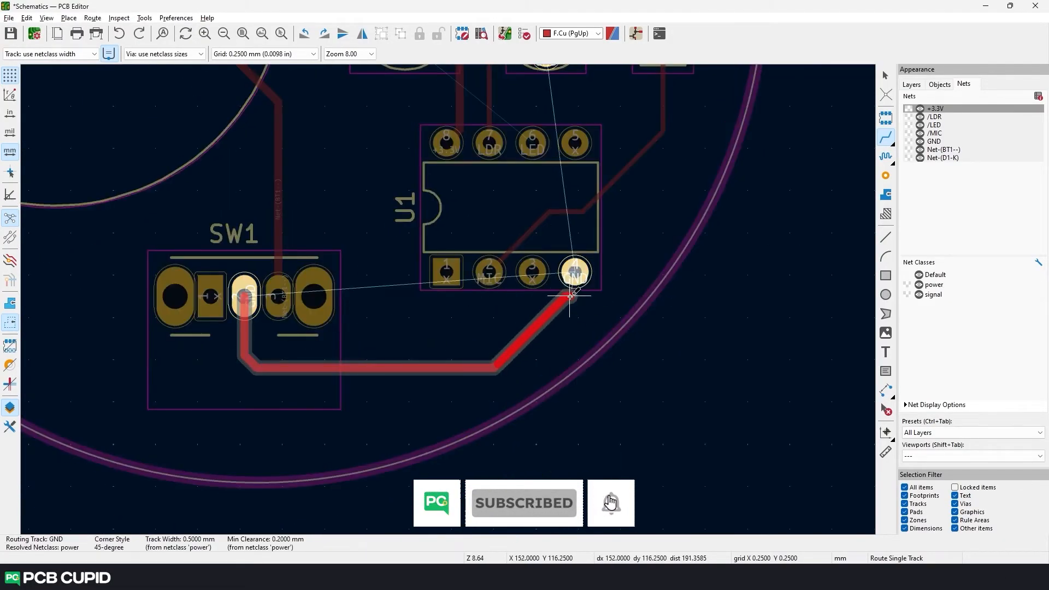
pyautogui.press('Escape')
pyautogui.click(575, 271)
pyautogui.press('Escape')
# Step: Route 0.5 mm GND tracks on F.Cu from R2 pad 2 to MK1 pad 1 and on to R4's GND pad
pyautogui.scroll(-2, 458, 360)
pyautogui.scroll(2, 611, 277)
pyautogui.click(339, 335)
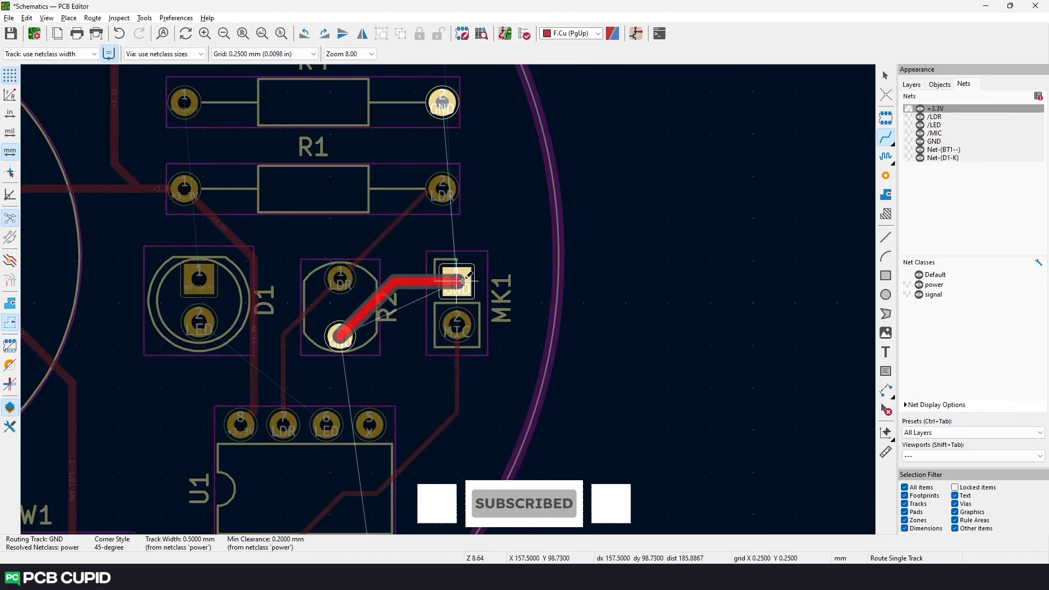
pyautogui.click(457, 281)
pyautogui.click(409, 231)
pyautogui.click(424, 410)
pyautogui.click(408, 145)
pyautogui.press('Escape')
# Step: Route the MIC signal track on F.Cu from R3's outer pad around the GND track to MK1 pad 2
pyautogui.scroll(-2, 421, 267)
pyautogui.click(412, 185)
pyautogui.click(424, 391)
pyautogui.moveTo(272, 408); pyautogui.dragTo(473, 328, button='middle')
pyautogui.scroll(-3, 473, 327)
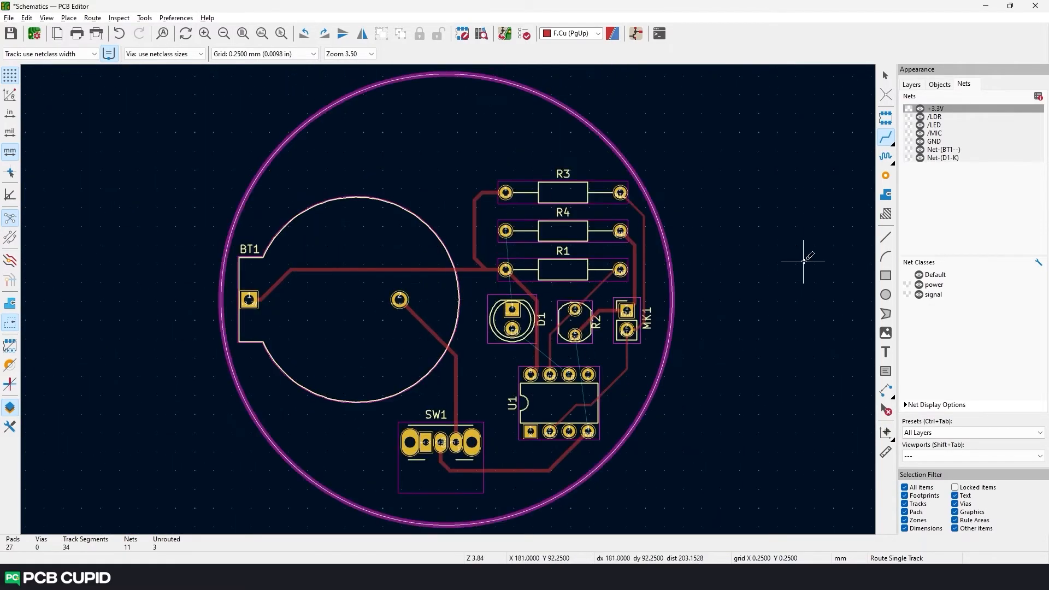
# Step: Review the track widths and assignments of the power and signal net classes in the Board Setup
pyautogui.scroll(2, 553, 284)
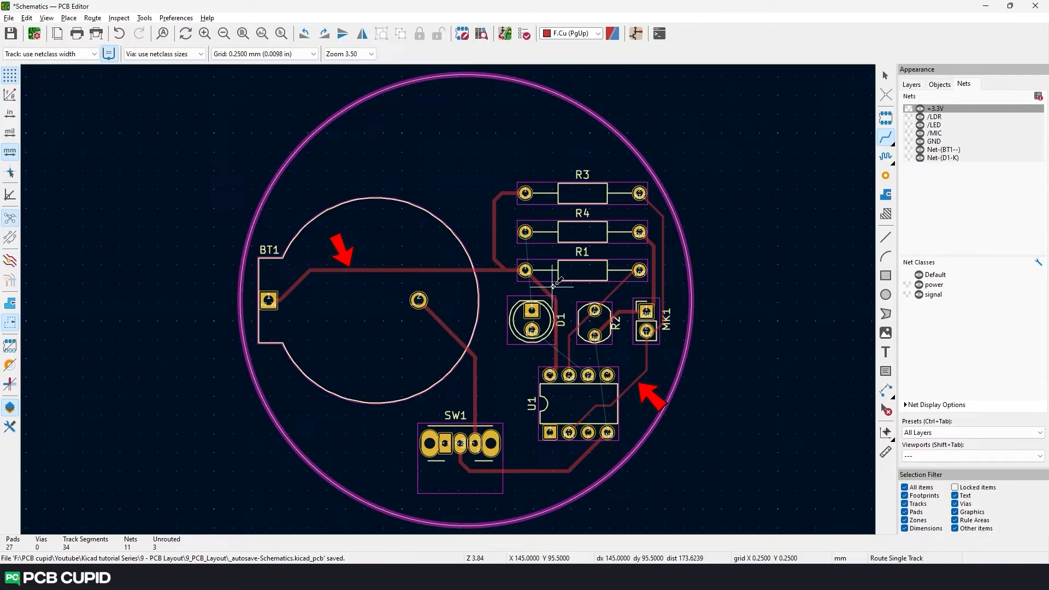
pyautogui.click(38, 35)
pyautogui.click(307, 211)
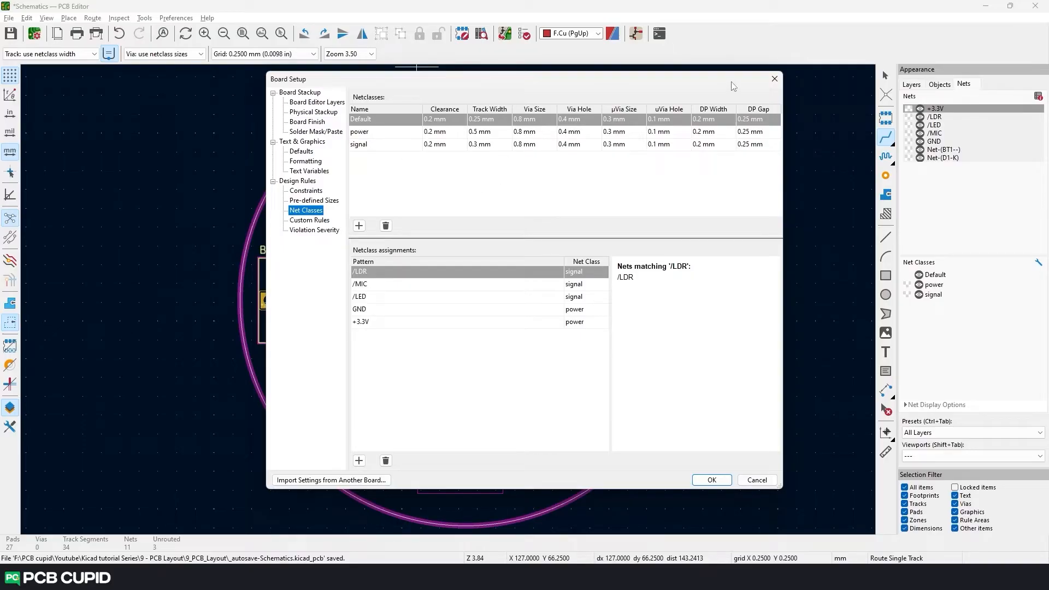
pyautogui.click(774, 79)
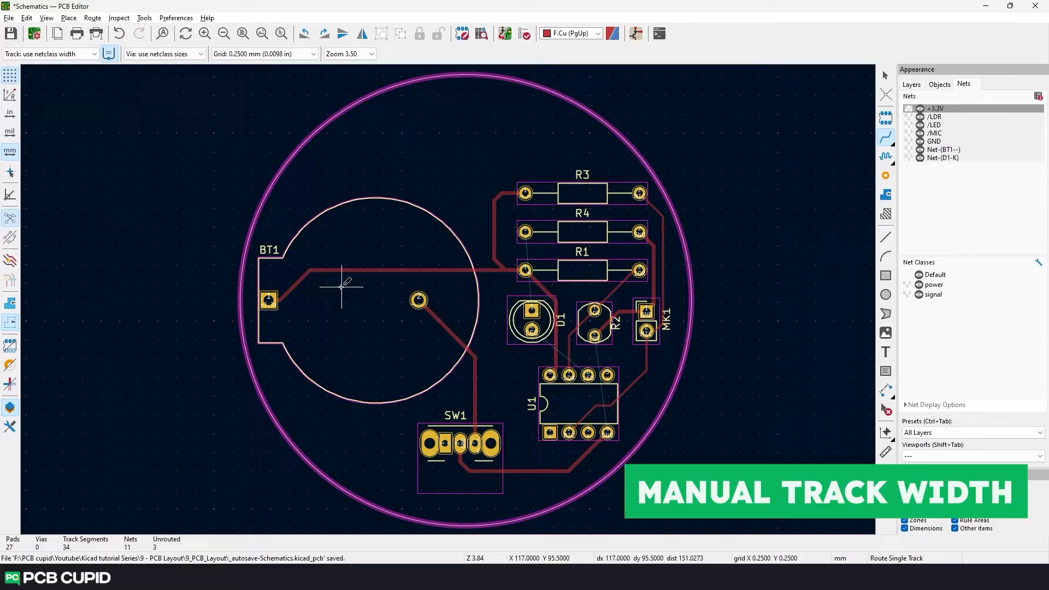
# Step: Try a manual 0.3 mm +3.3V track from BT1's square pad to the vertical track near R4, and undo it
pyautogui.click(93, 55)
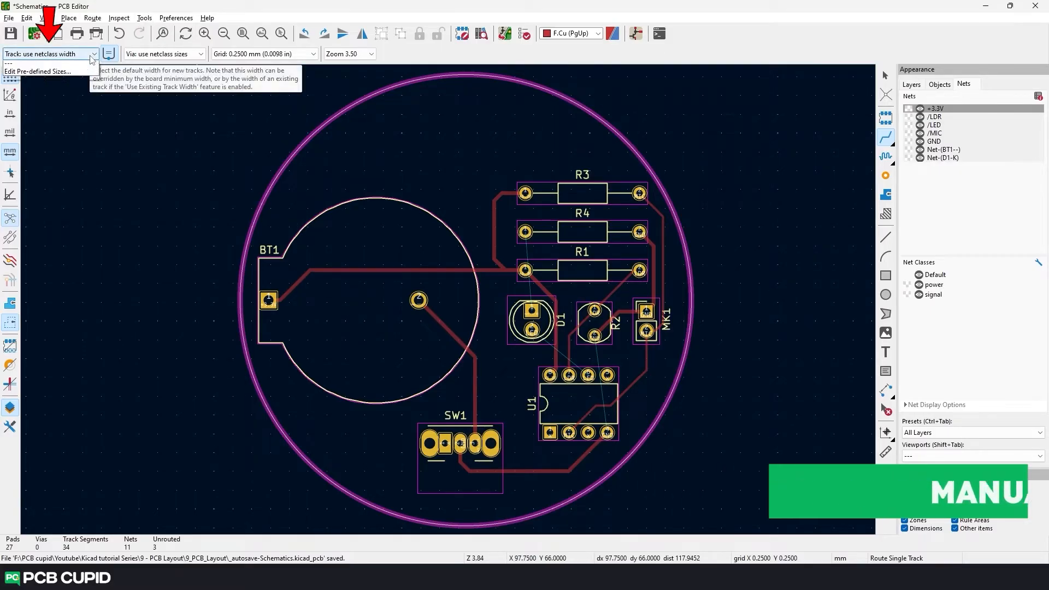
pyautogui.click(48, 73)
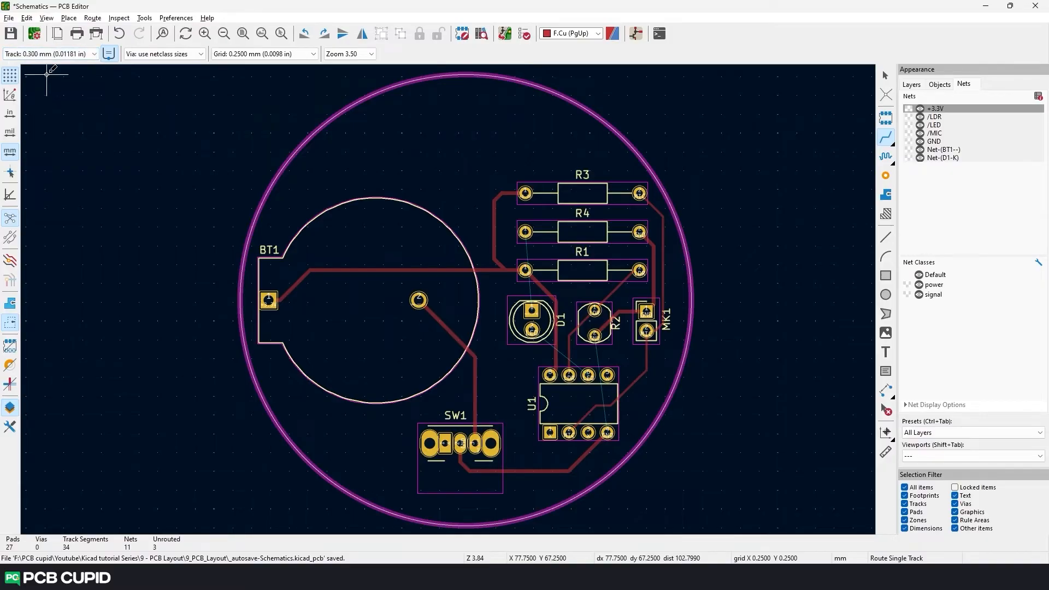
pyautogui.scroll(2, 347, 297)
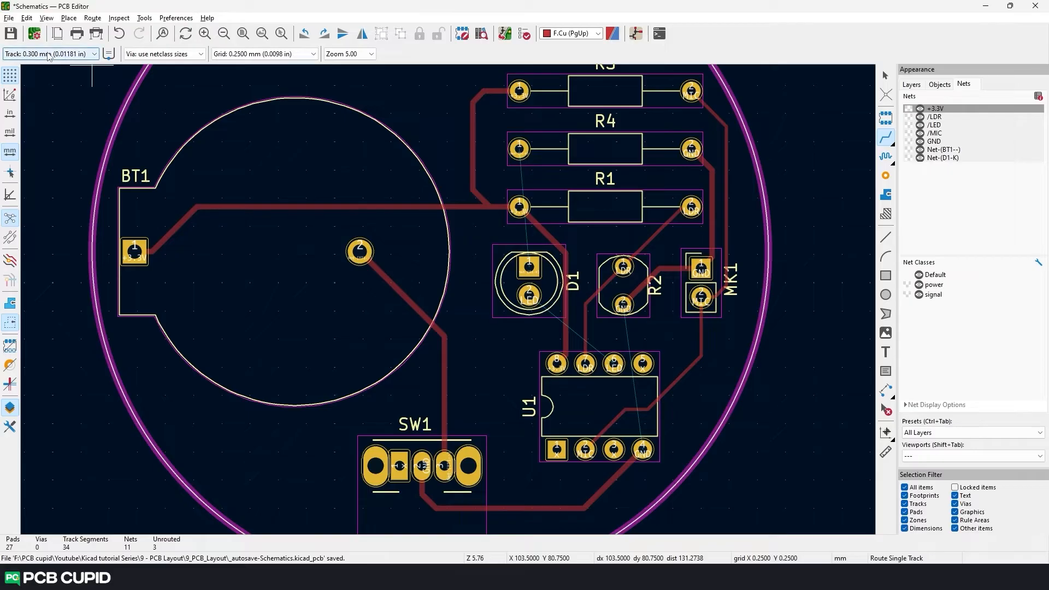
pyautogui.click(135, 252)
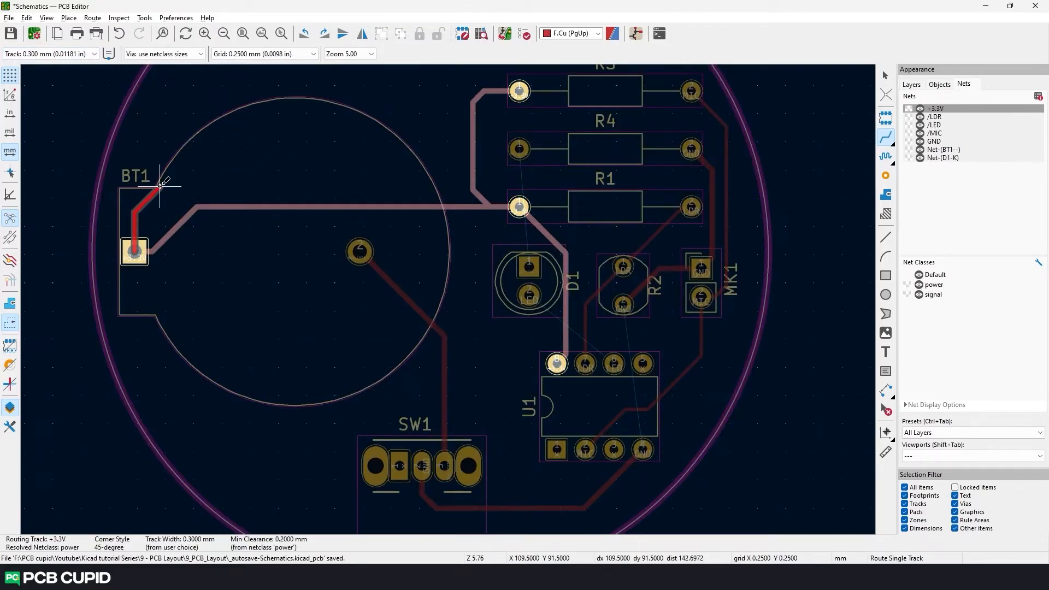
pyautogui.click(471, 133)
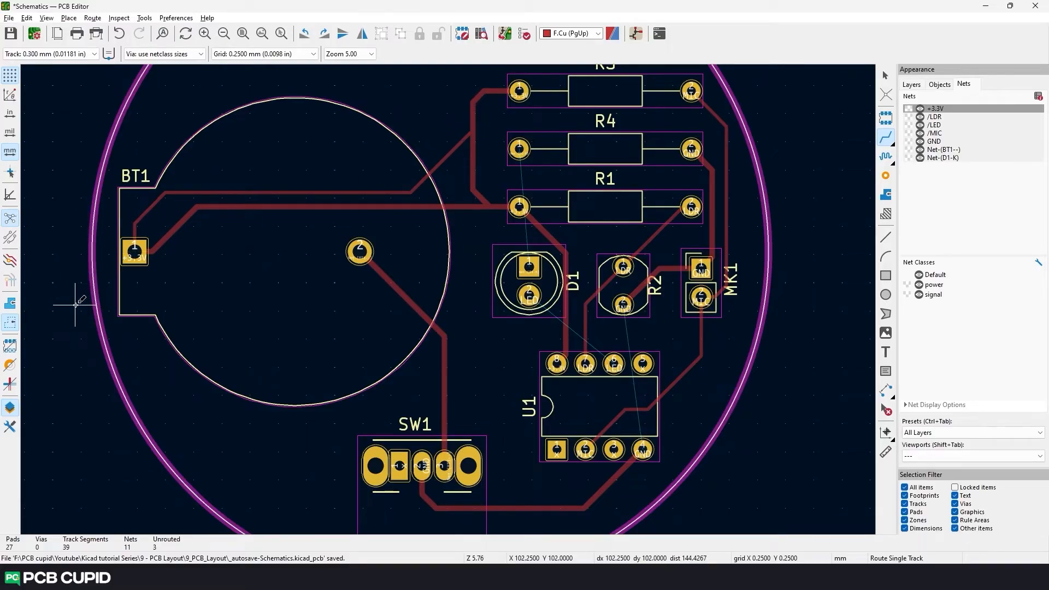
pyautogui.press('Escape')
pyautogui.hotkey('ctrl', 'z')
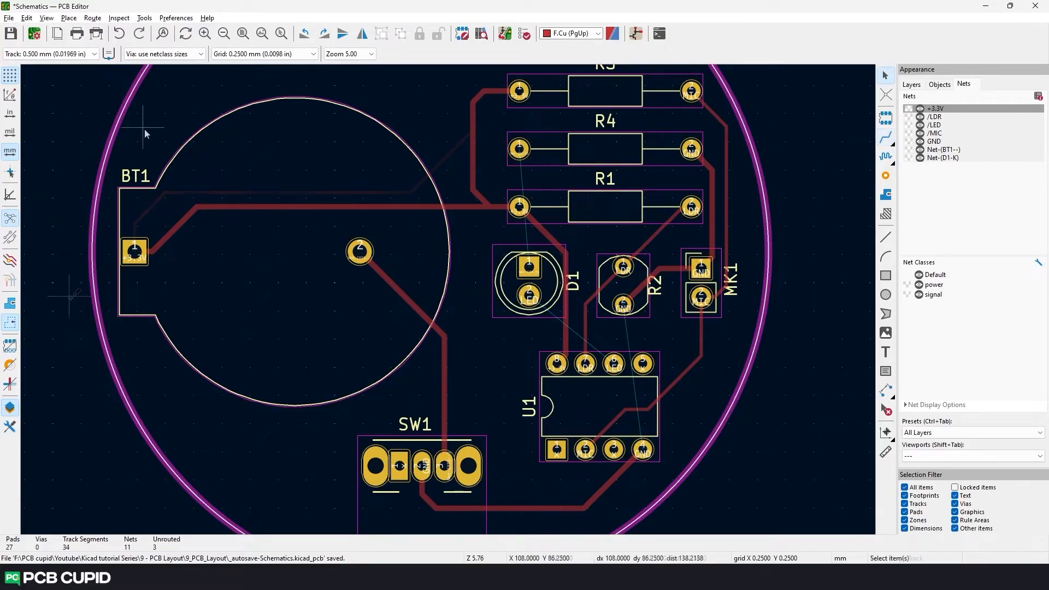
# Step: Set the track width back to use the netclass width
pyautogui.click(109, 54)
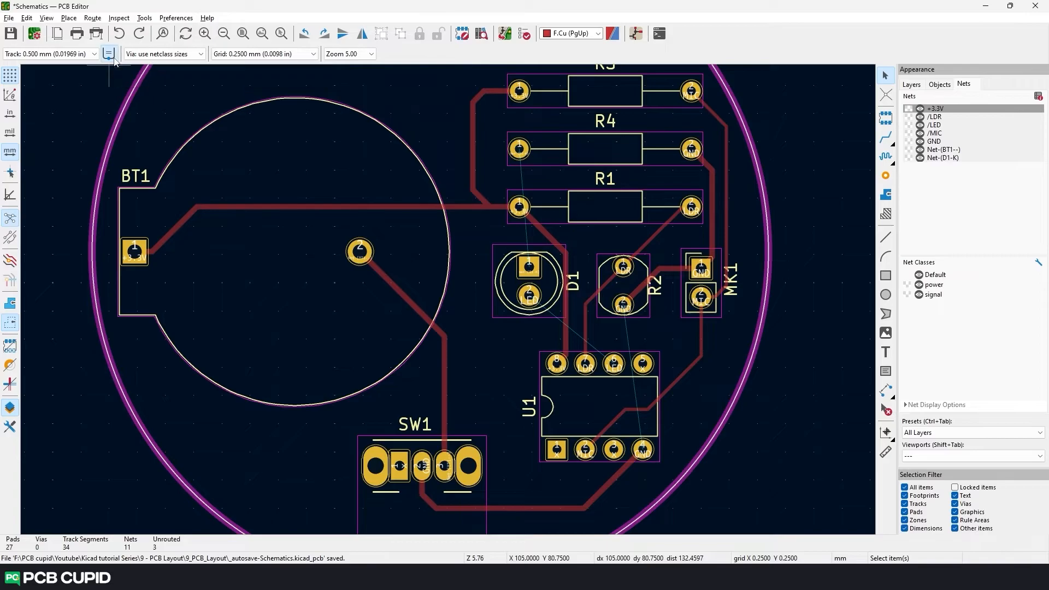
pyautogui.click(93, 55)
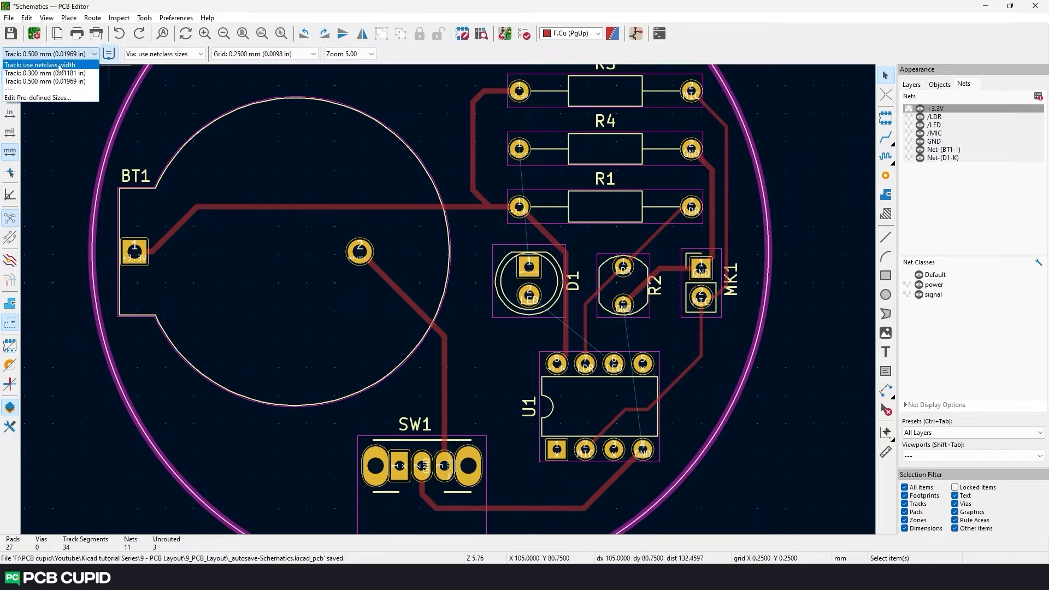
pyautogui.click(60, 65)
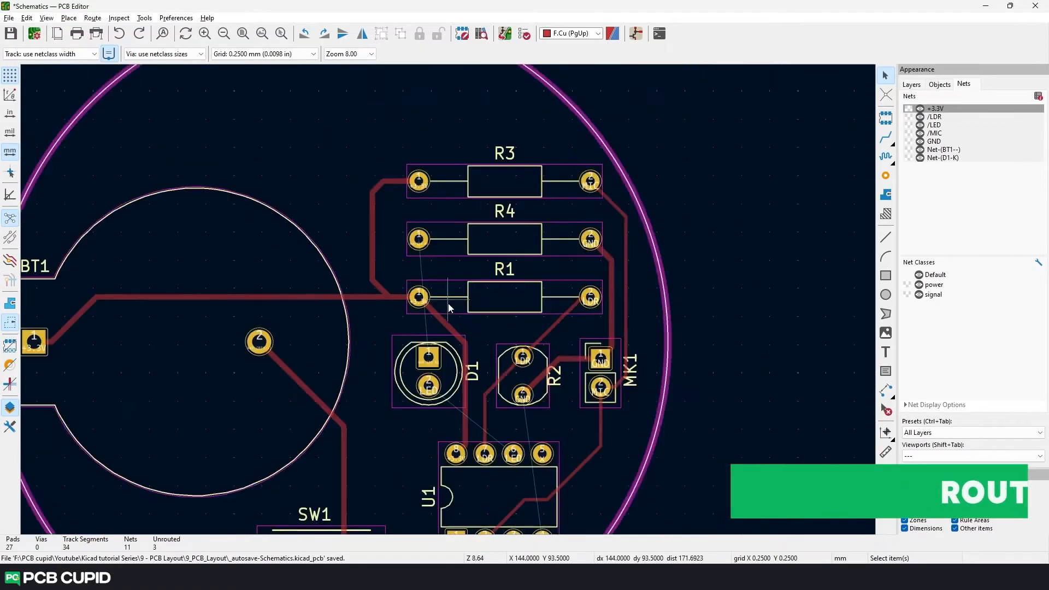
# Step: Show the layer list and examine the front copper tracks in the 3D Viewer
pyautogui.scroll(-3, 448, 308)
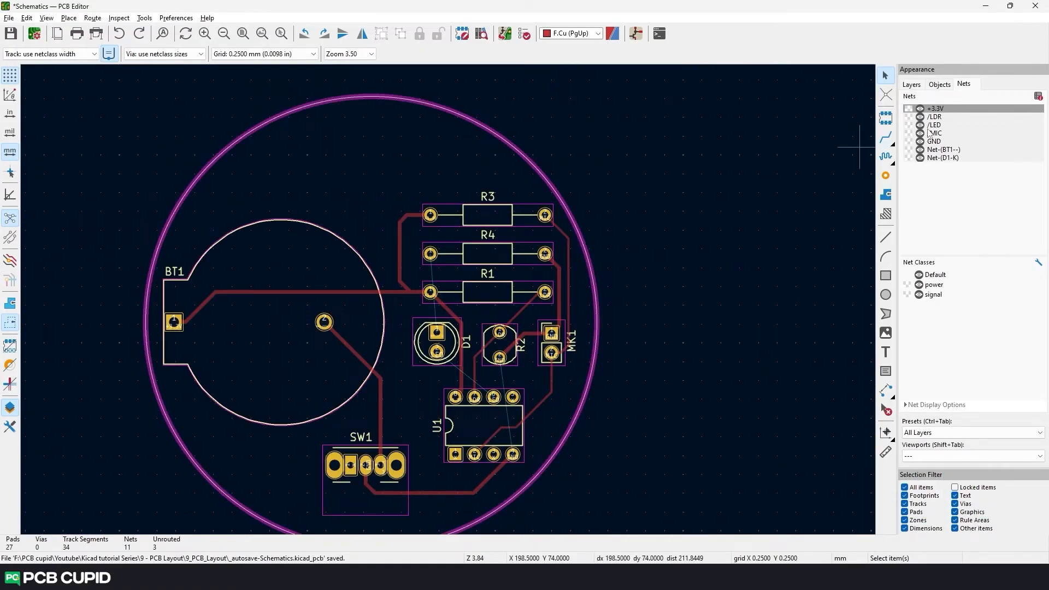
pyautogui.click(911, 84)
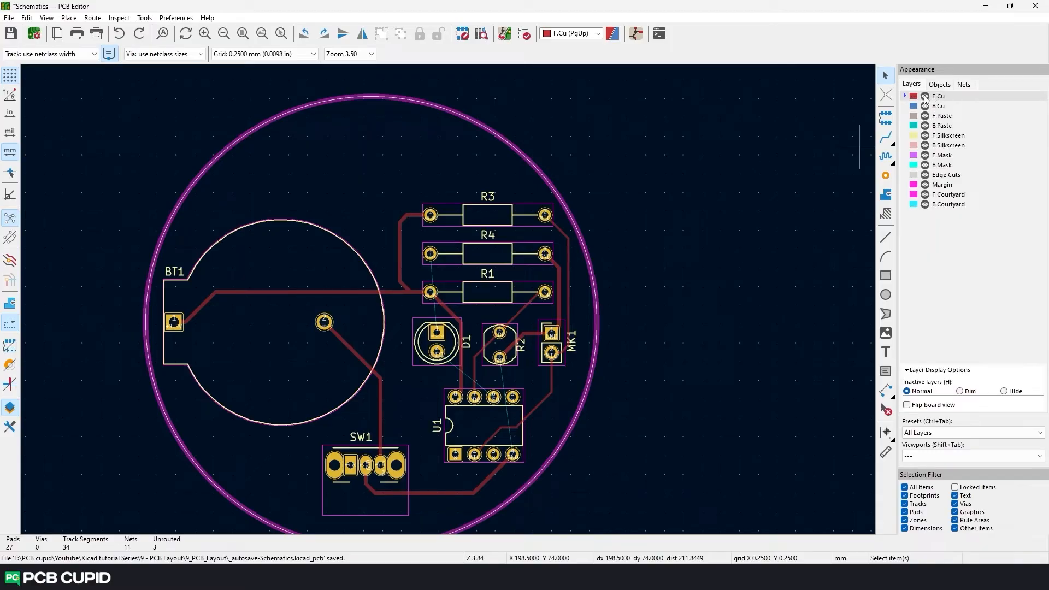
pyautogui.hotkey('alt', '3')
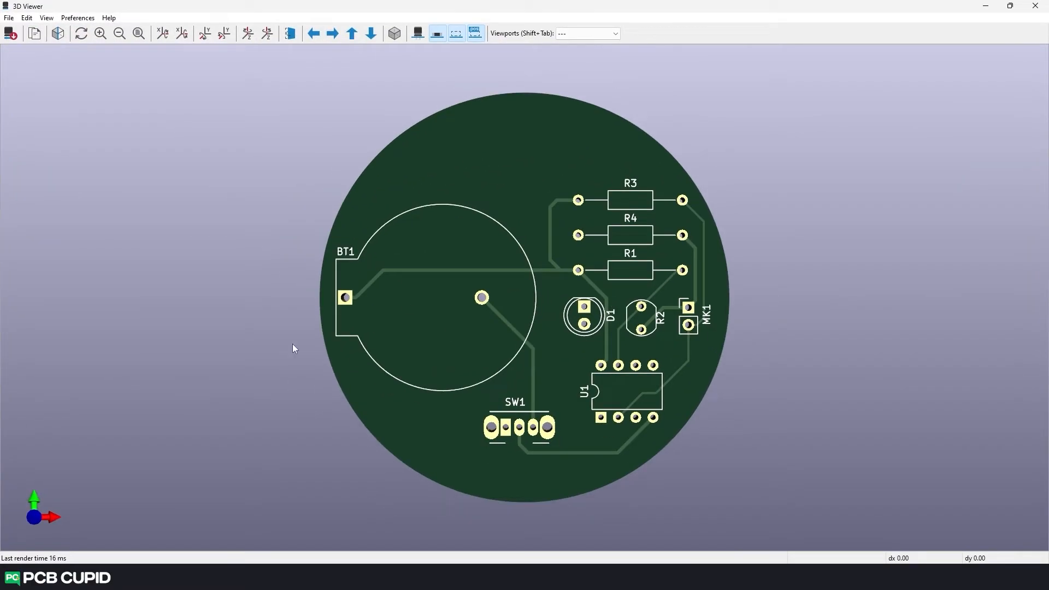
pyautogui.moveTo(621, 483); pyautogui.dragTo(656, 347)
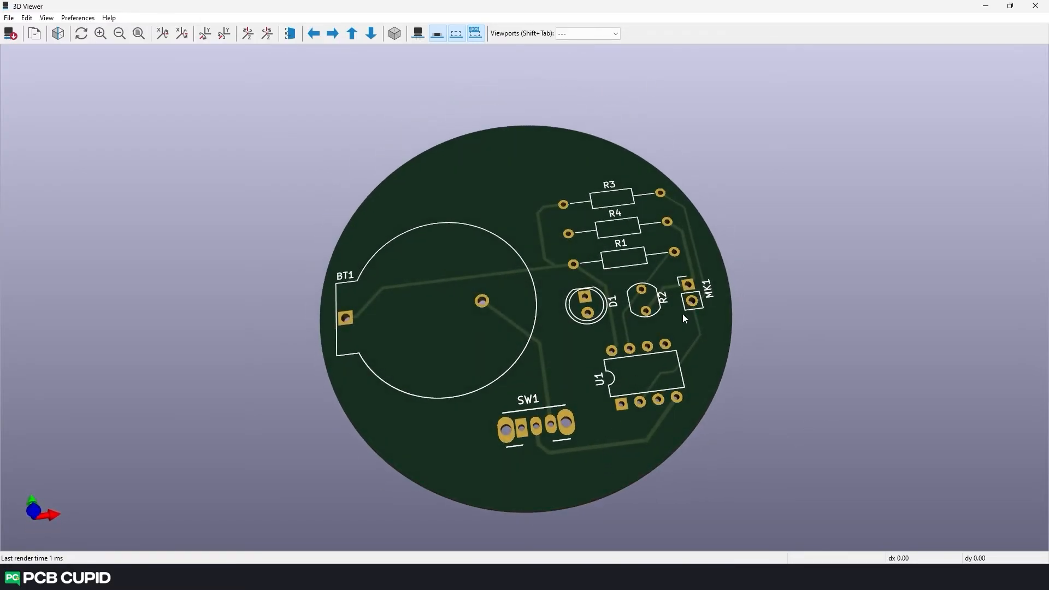
pyautogui.click(1036, 6)
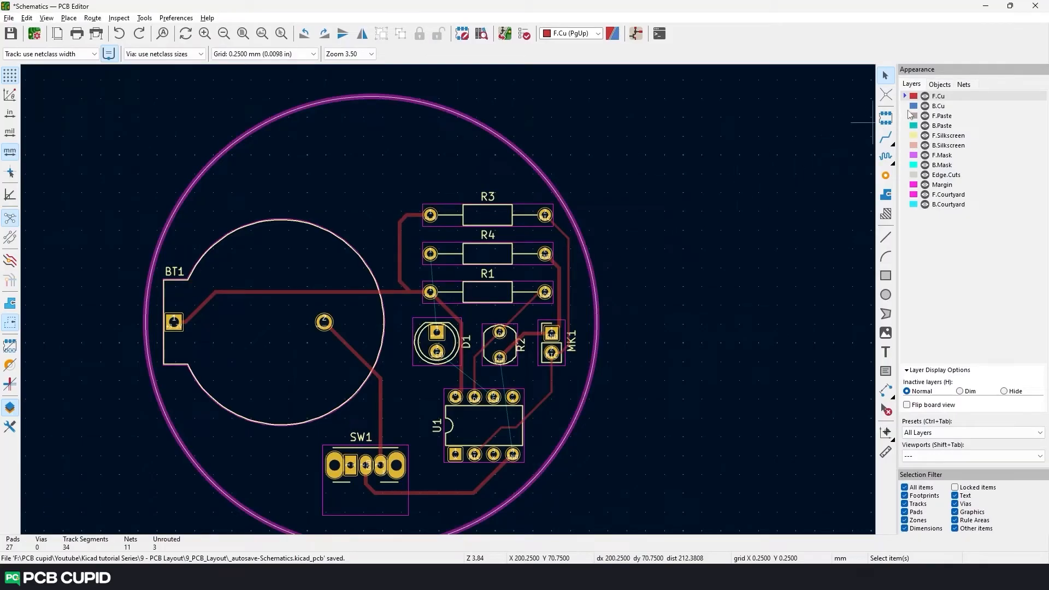
# Step: Make B.Cu the active layer and route a 0.3 mm LED track from D1 pad 2 to U1 pin 6
pyautogui.click(905, 106)
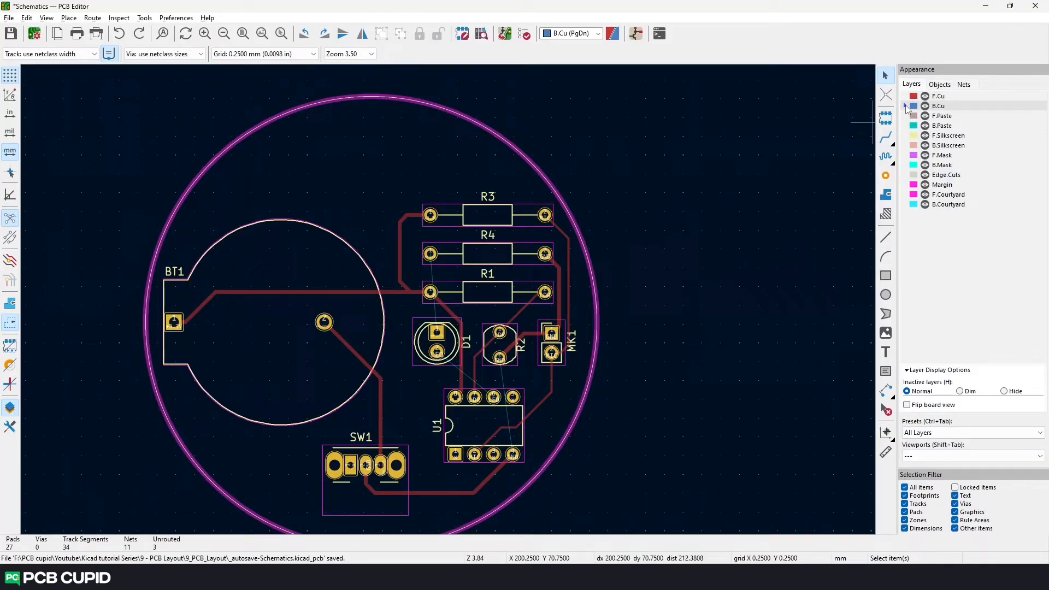
pyautogui.scroll(1, 459, 437)
pyautogui.moveTo(812, 168); pyautogui.dragTo(754, 283, button='middle')
pyautogui.click(892, 135)
pyautogui.moveTo(402, 280); pyautogui.dragTo(507, 331, button='middle')
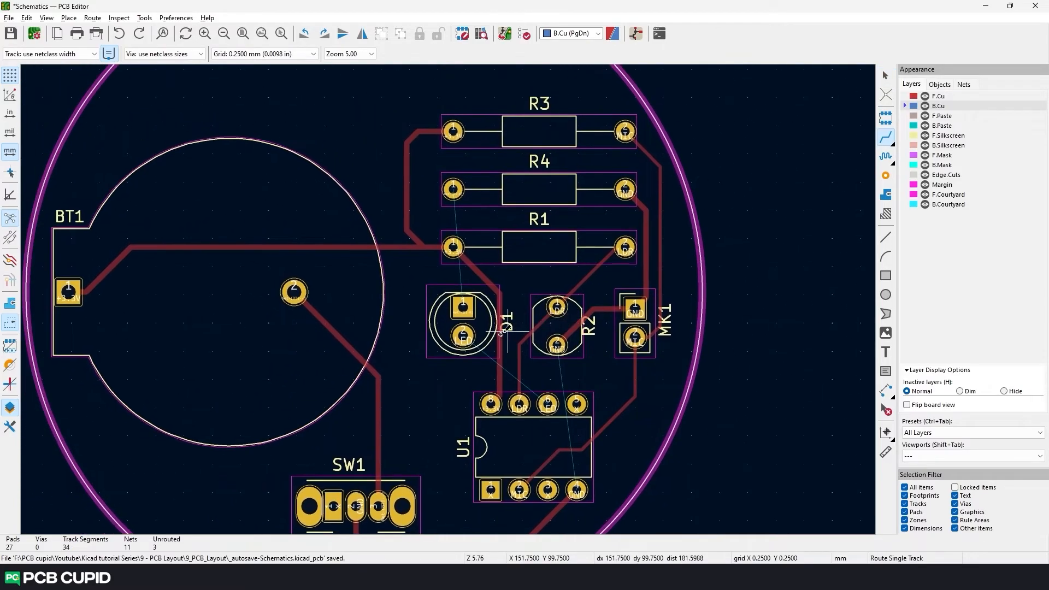
pyautogui.click(463, 335)
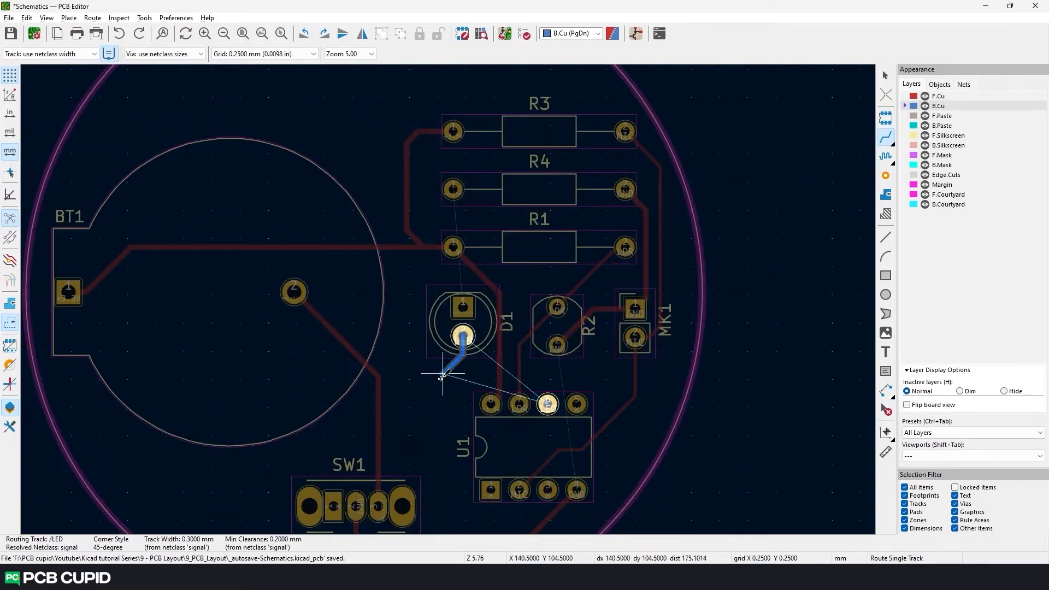
pyautogui.click(548, 403)
pyautogui.press('Escape')
pyautogui.scroll(3, 555, 409)
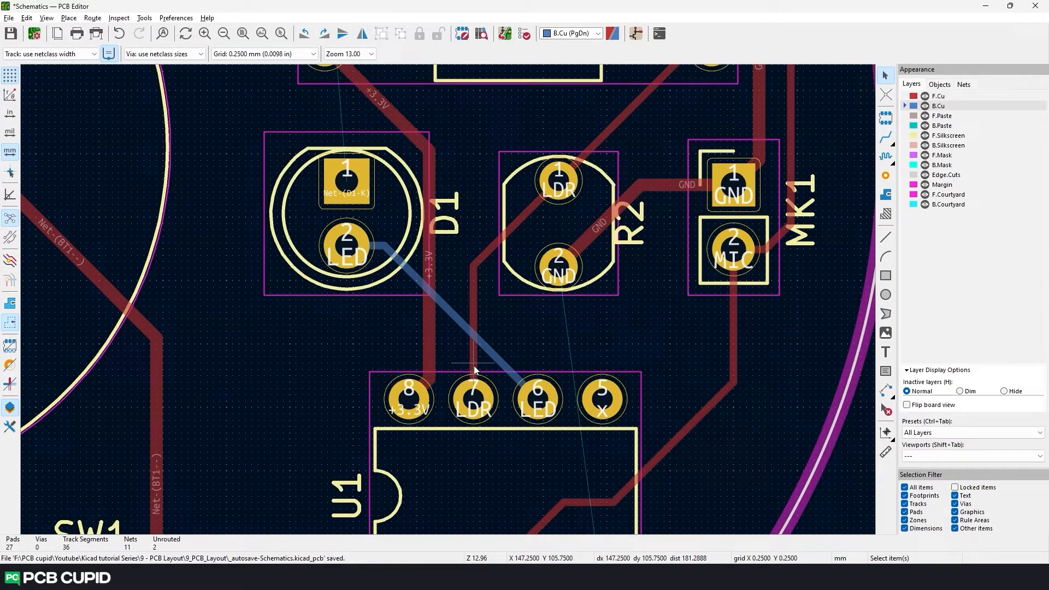
# Step: Examine the new LED track on the board's underside in the 3D Viewer
pyautogui.hotkey('alt', '3')
pyautogui.moveTo(687, 429); pyautogui.dragTo(462, 268)
pyautogui.moveTo(754, 393); pyautogui.dragTo(543, 235)
pyautogui.scroll(5, 480, 127)
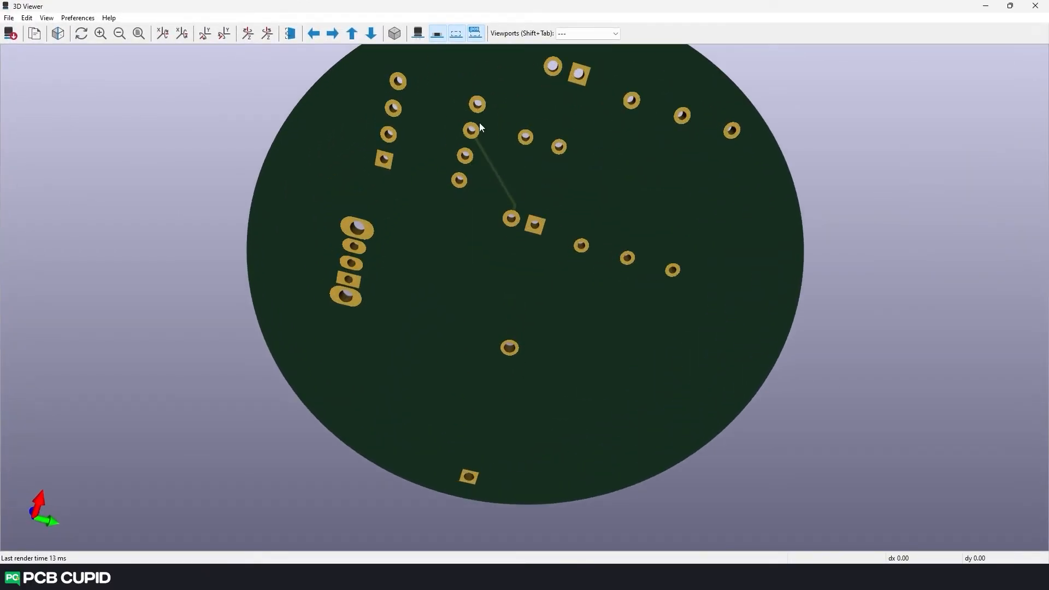
pyautogui.moveTo(575, 154); pyautogui.dragTo(511, 377)
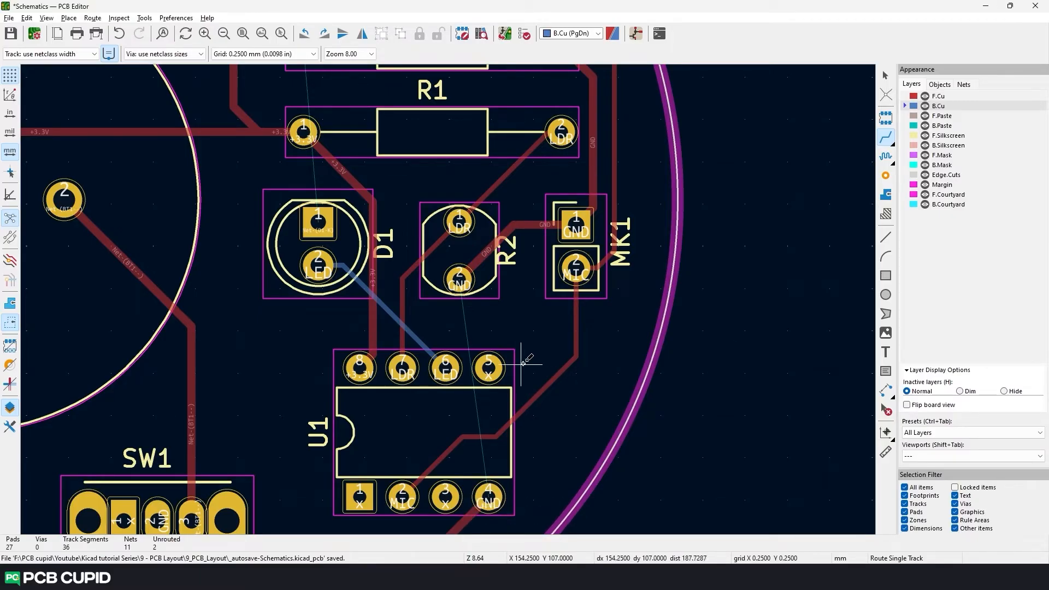
# Step: Draw a short 0.25 mm diagonal track on B.Cu beside U1 pin 5 as an obstacle for the GND route
pyautogui.click(521, 373)
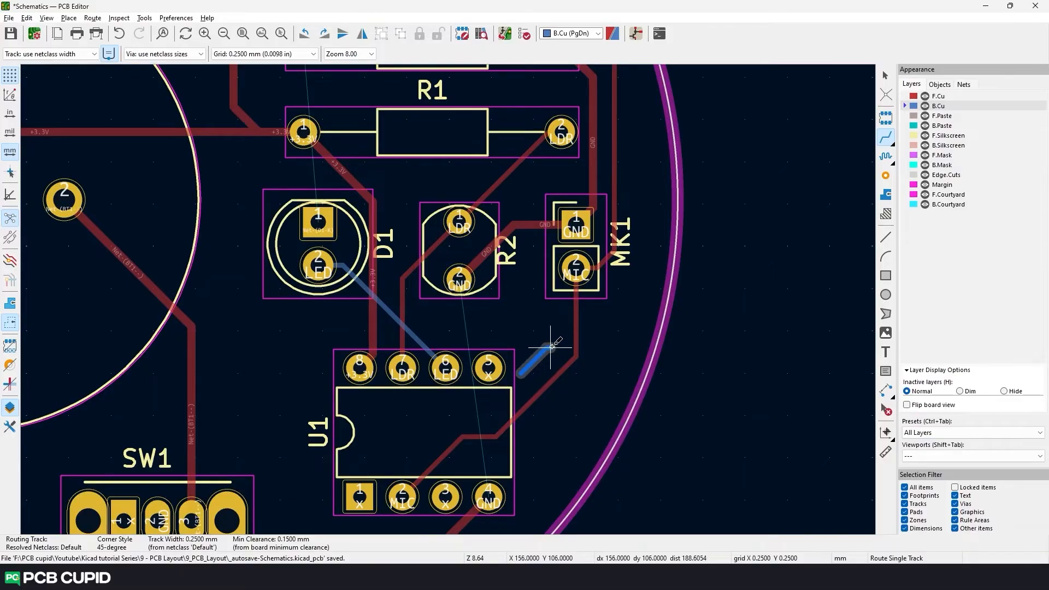
pyautogui.click(551, 341)
pyautogui.press('Escape')
pyautogui.press('Escape')
# Step: Try to route the 0.5 mm GND track from R2 pad 2 toward U1 pin 4 on F.Cu
pyautogui.press('pageup')
pyautogui.click(462, 279)
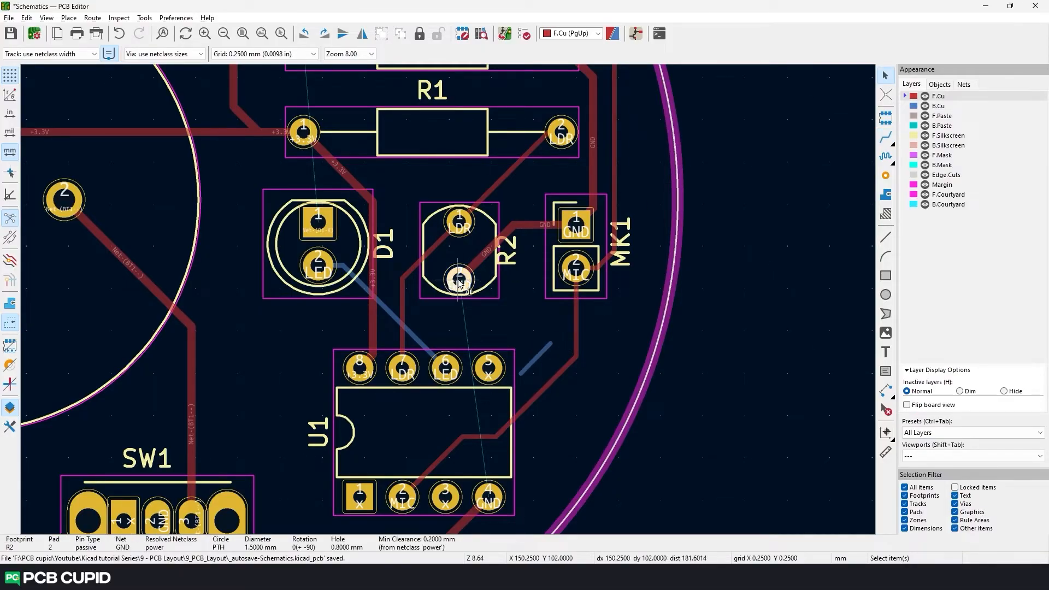
pyautogui.press('x')
pyautogui.scroll(3, 543, 361)
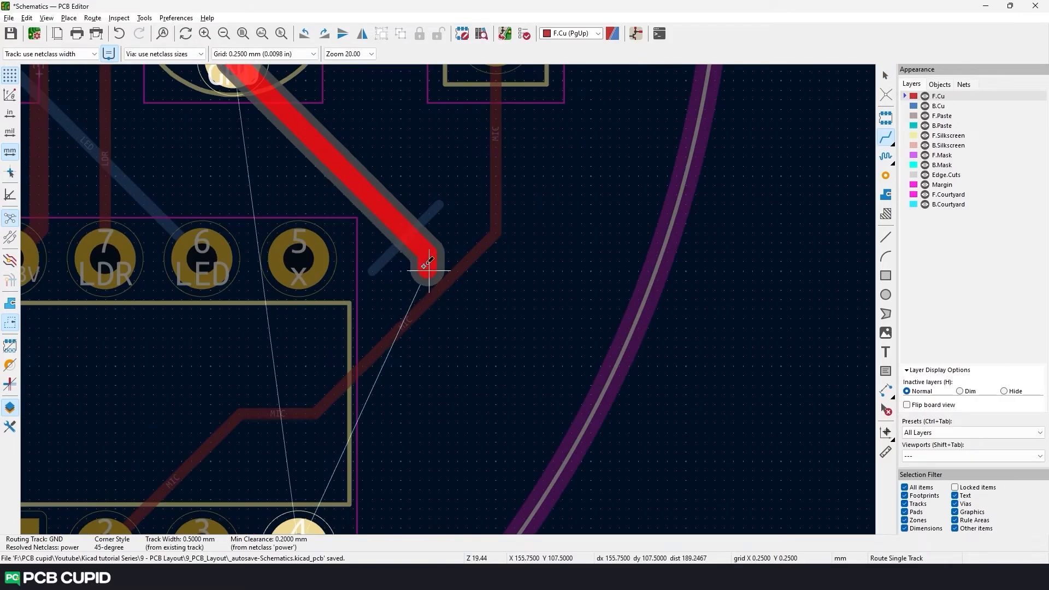
pyautogui.scroll(-3, 419, 242)
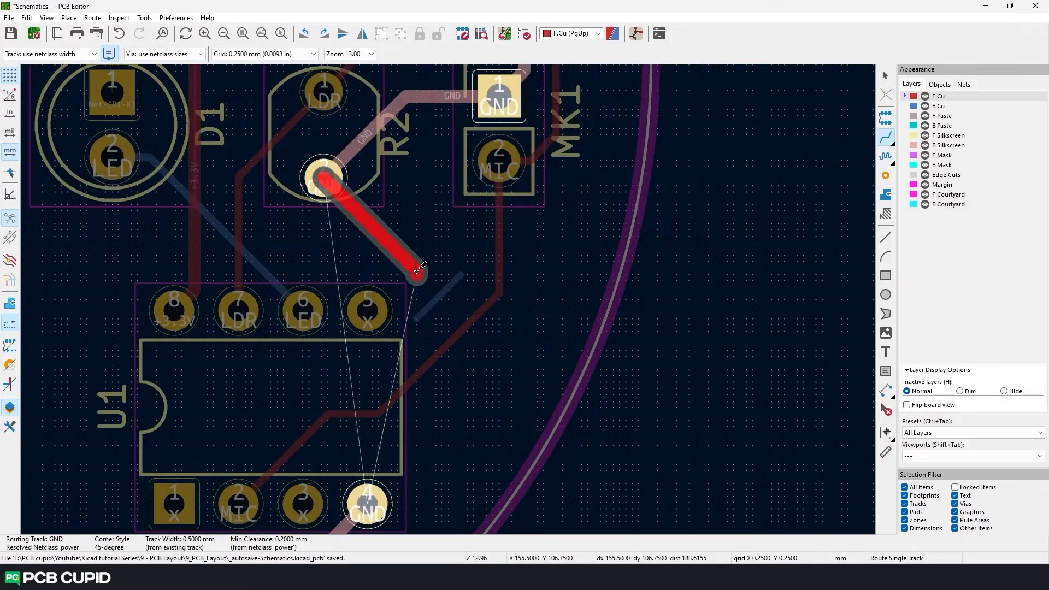
# Step: Try to route the same GND connection from R2 pad 2 toward U1 pin 4 on B.Cu
pyautogui.click(915, 108)
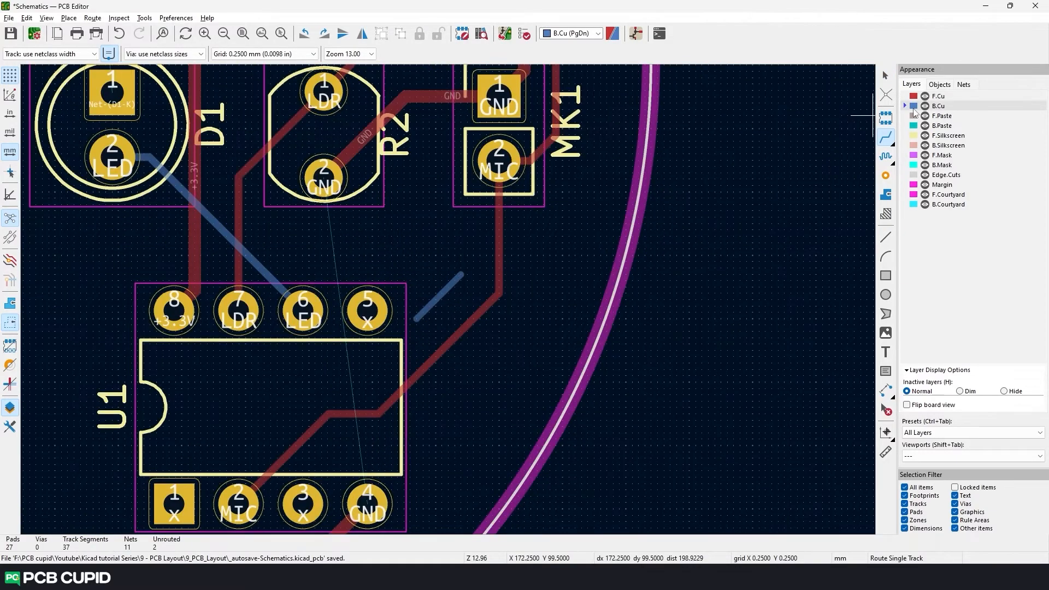
pyautogui.click(323, 178)
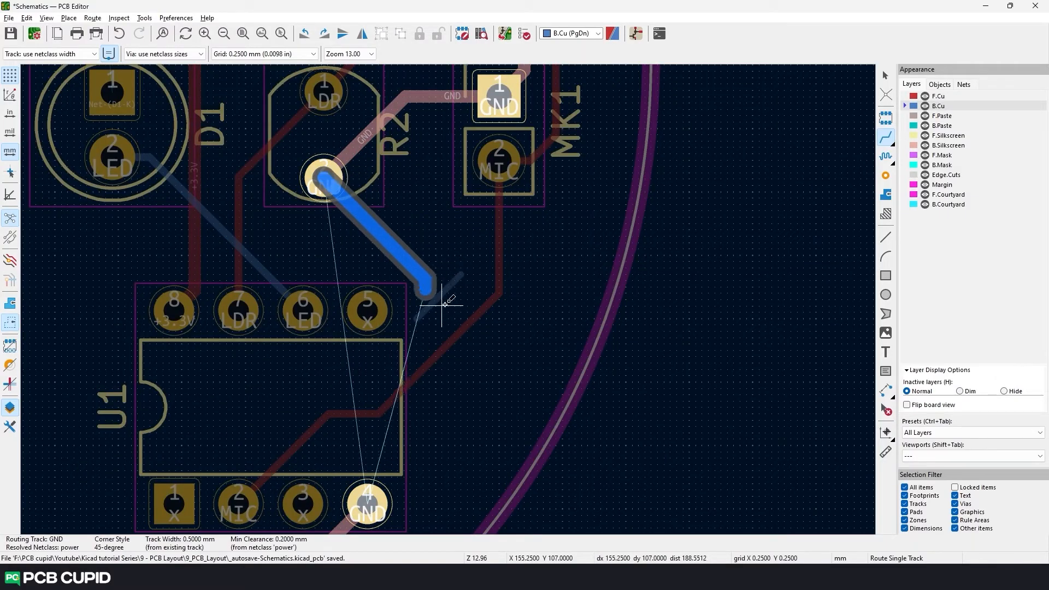
pyautogui.press('Escape')
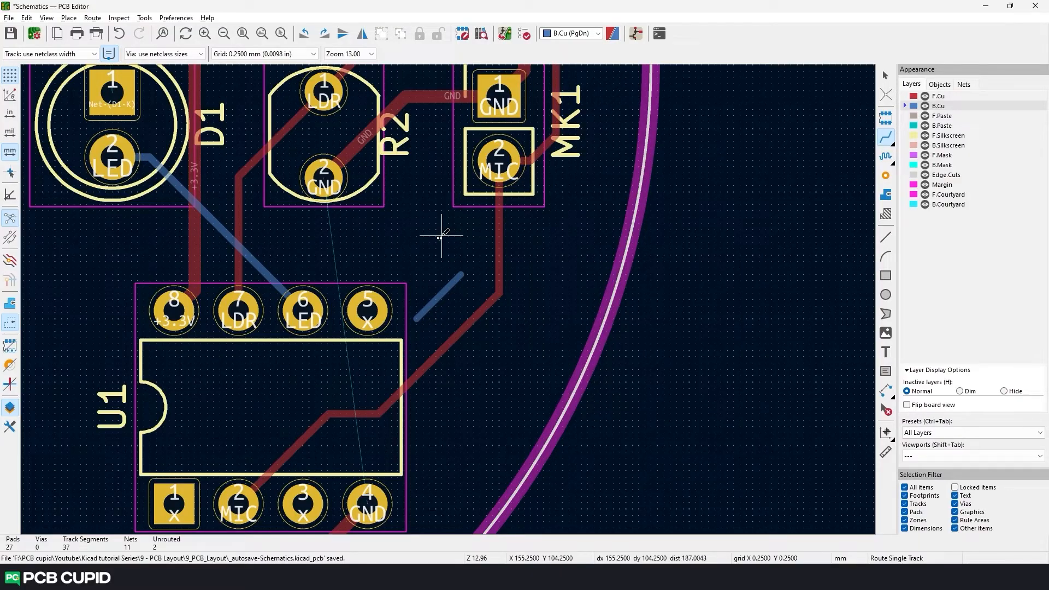
pyautogui.press('Escape')
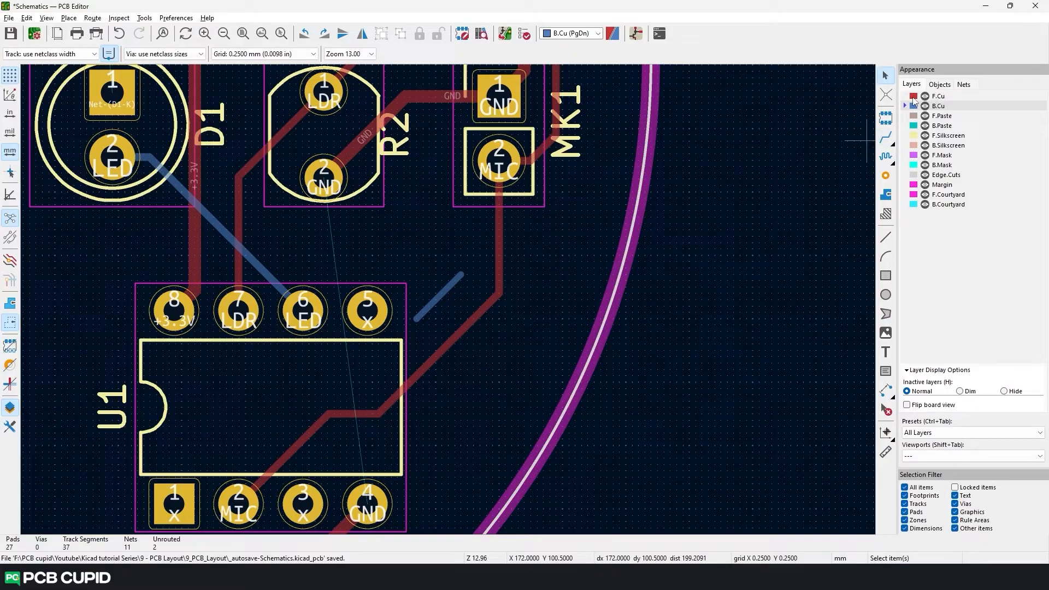
# Step: Route a 0.5 mm GND track on F.Cu from R2 pad 2 past the B.Cu obstacle, ending just before the MIC track
pyautogui.click(914, 97)
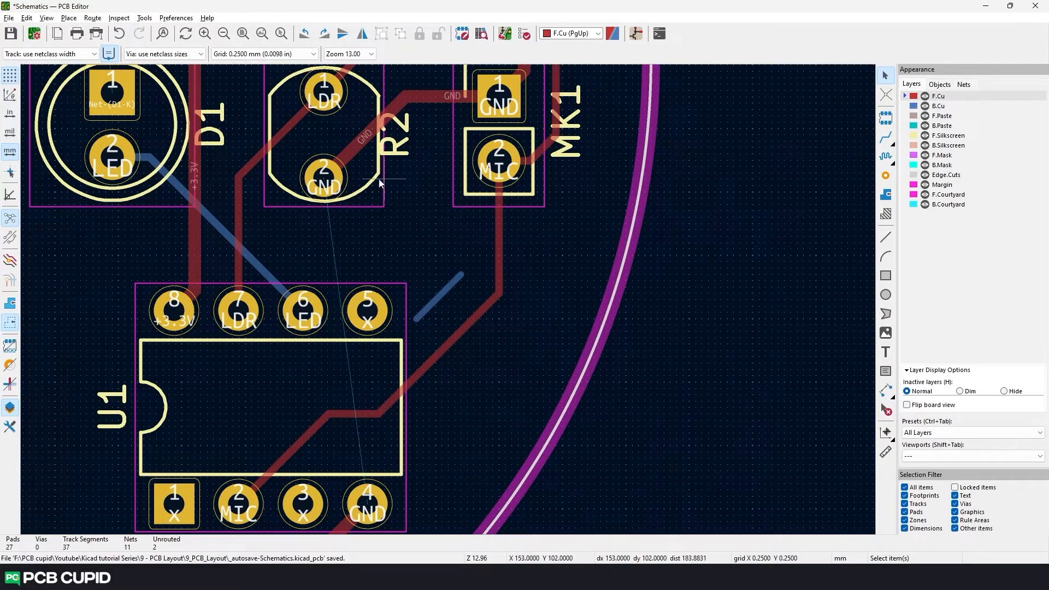
pyautogui.press('x')
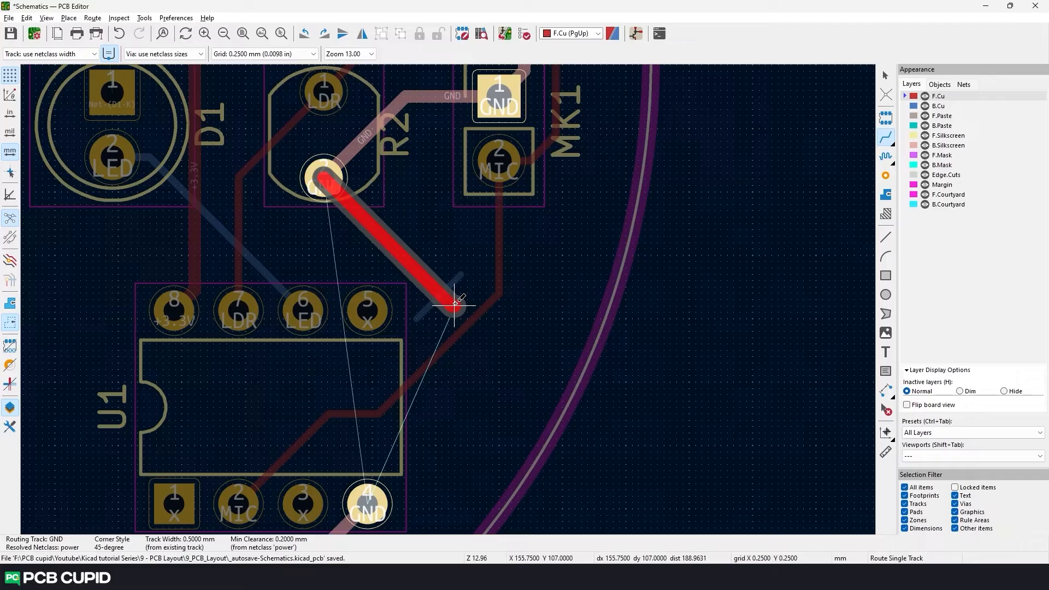
pyautogui.scroll(2, 456, 304)
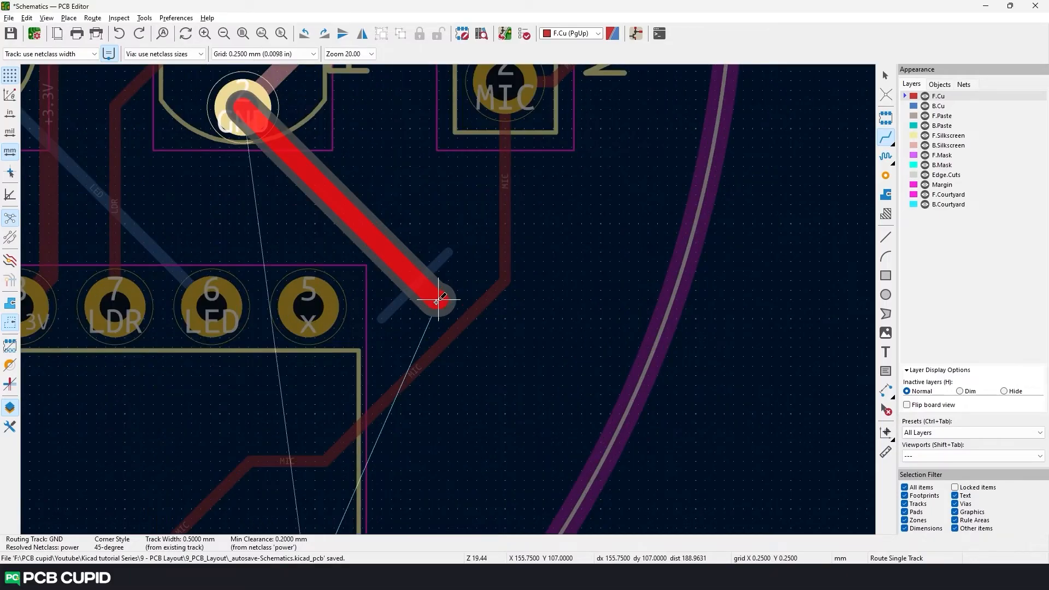
pyautogui.doubleClick(437, 301)
pyautogui.press('Escape')
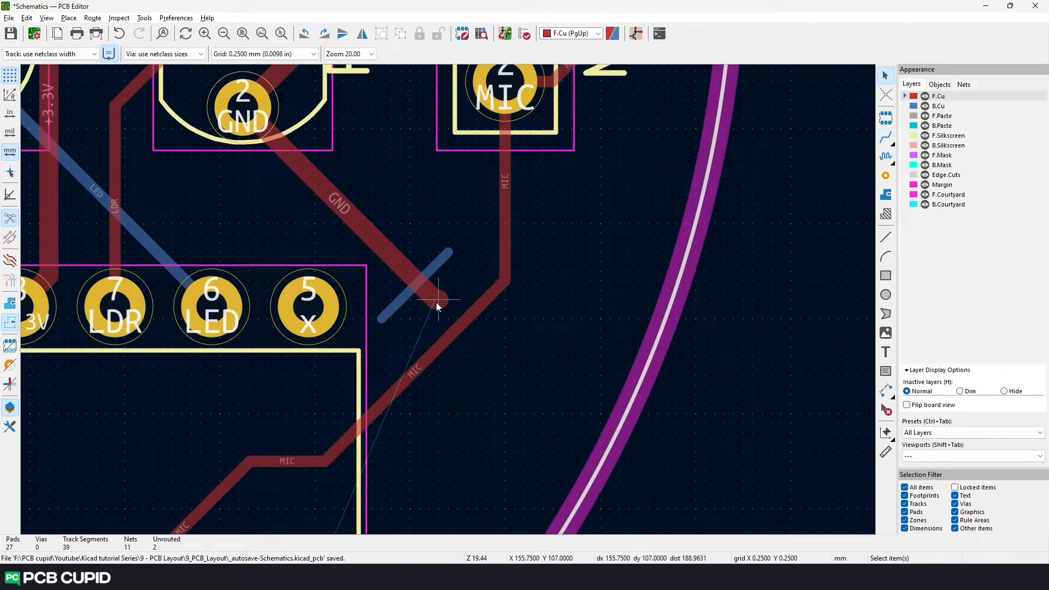
# Step: Place a GND via on the open end of the F.Cu track from R2 pad 2
pyautogui.click(886, 177)
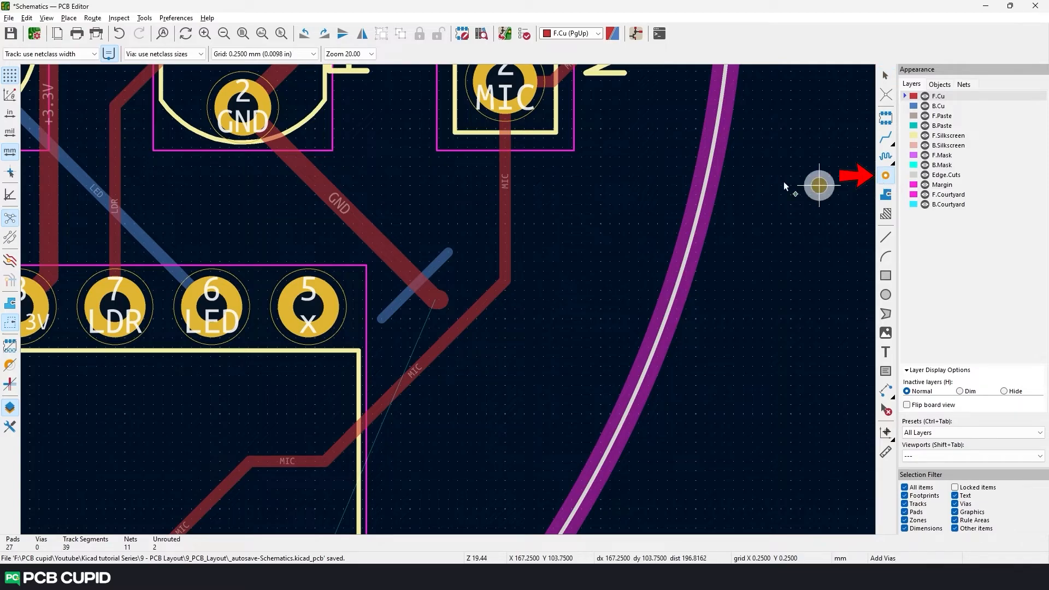
pyautogui.click(437, 301)
pyautogui.press('Escape')
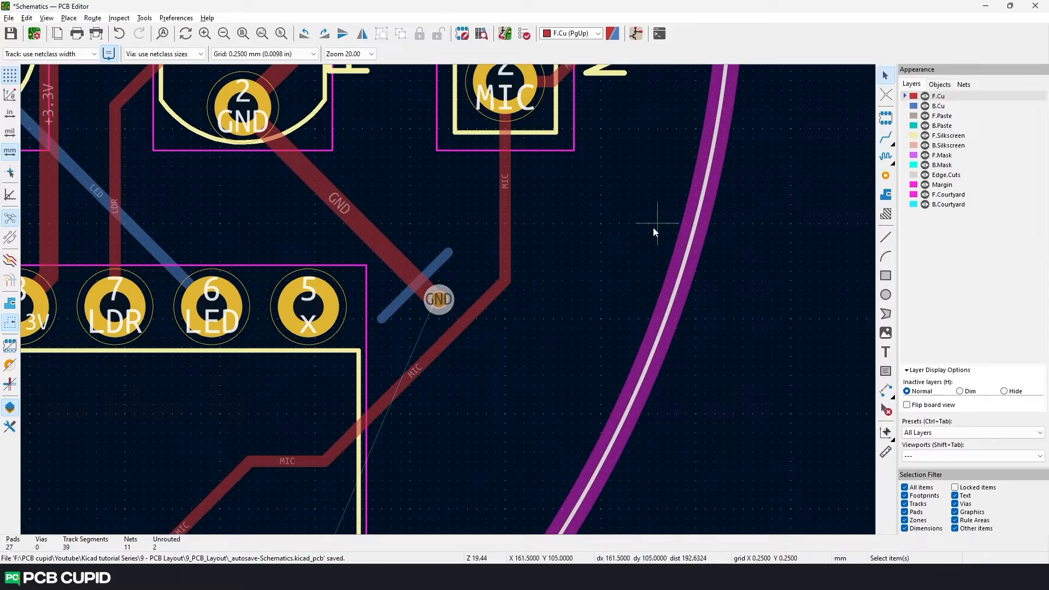
# Step: Make B.Cu the active layer and route a 0.5 mm GND track from the via to U1 pin 4
pyautogui.click(909, 108)
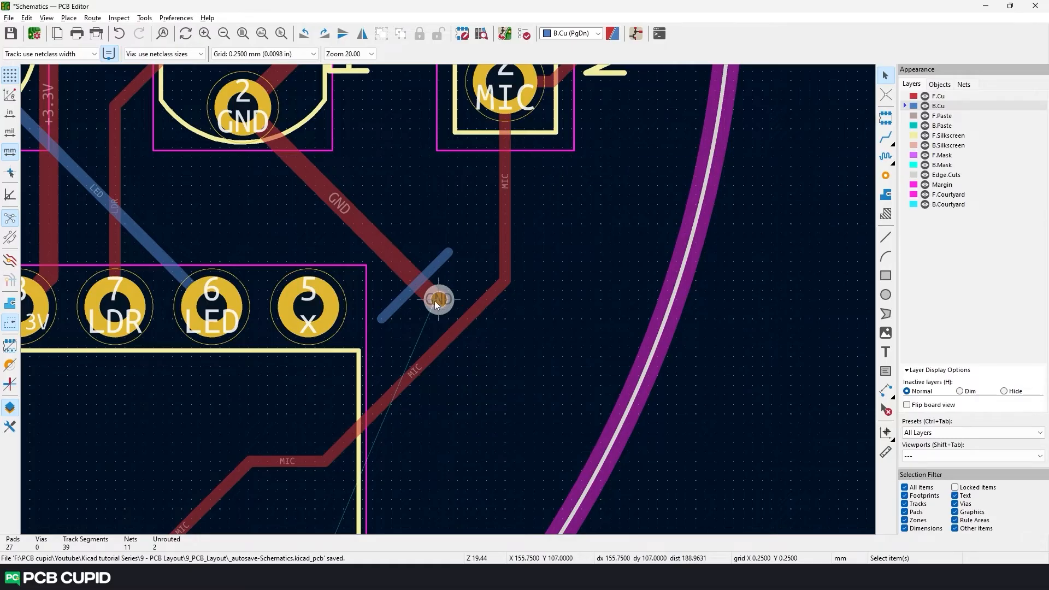
pyautogui.press('x')
pyautogui.scroll(-3, 475, 422)
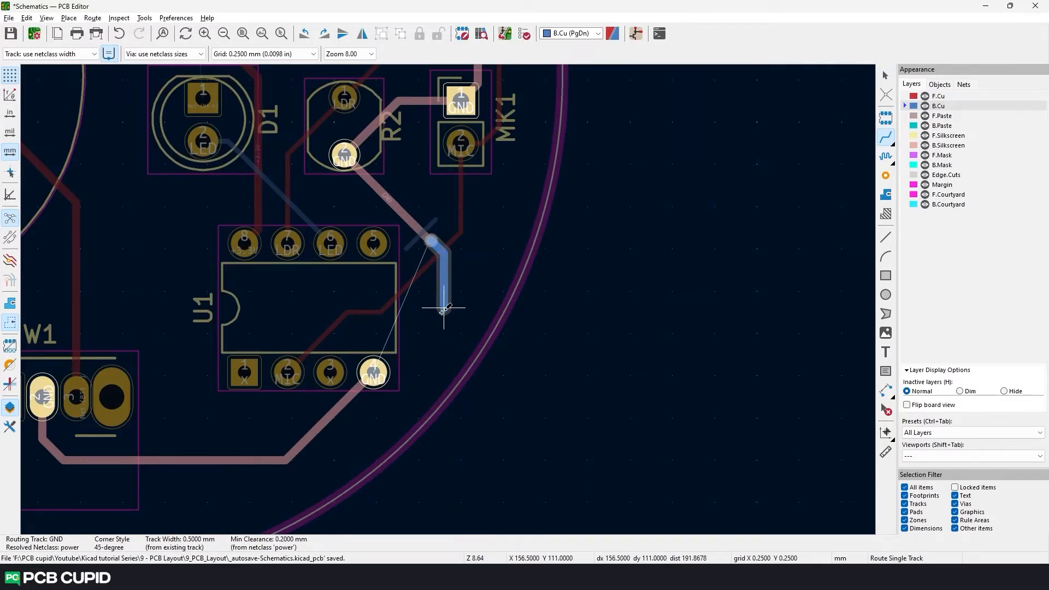
pyautogui.click(373, 373)
pyautogui.press('Escape')
pyautogui.scroll(2, 426, 213)
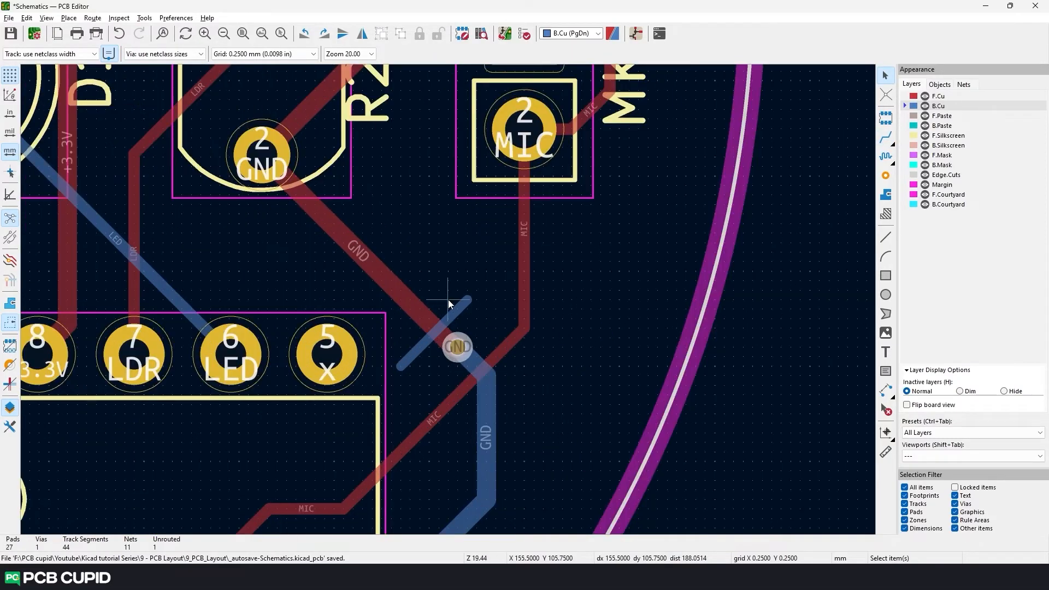
pyautogui.scroll(-2, 462, 319)
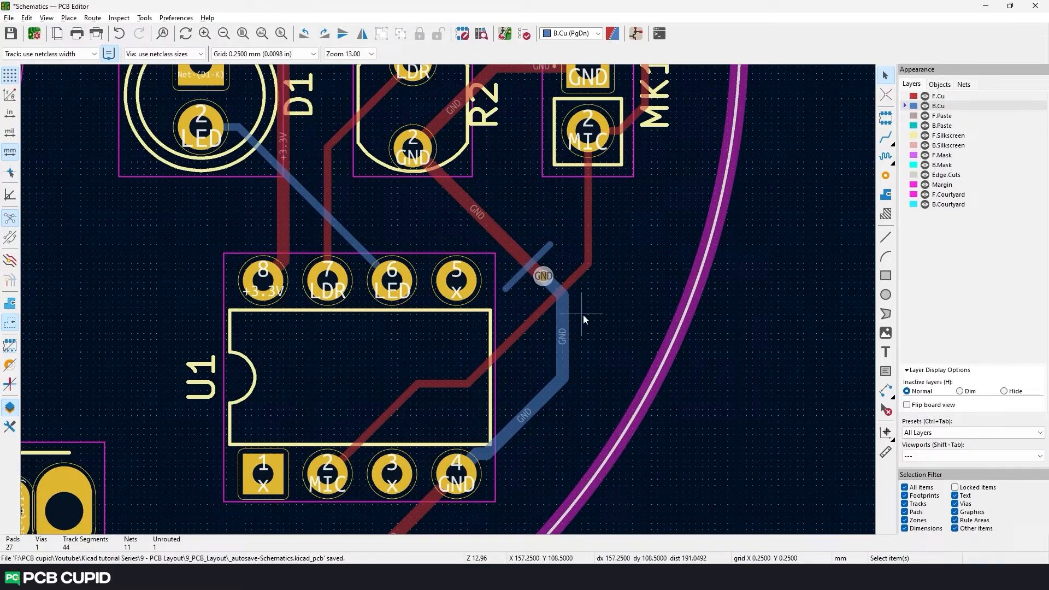
# Step: Examine the via and the GND track on both sides of the board in the 3D Viewer
pyautogui.hotkey('alt', '3')
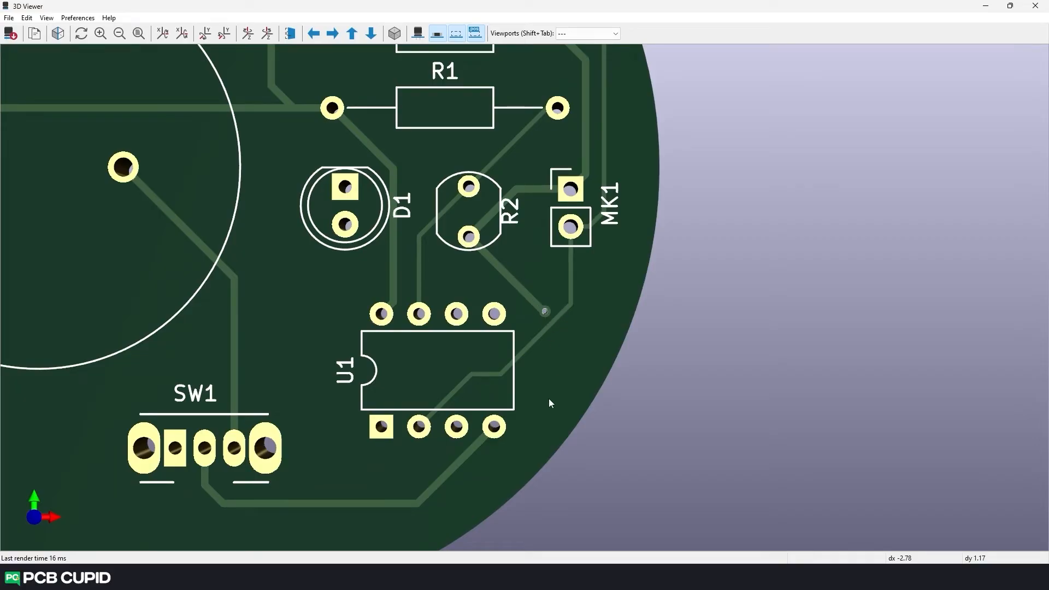
pyautogui.moveTo(479, 379); pyautogui.dragTo(534, 355)
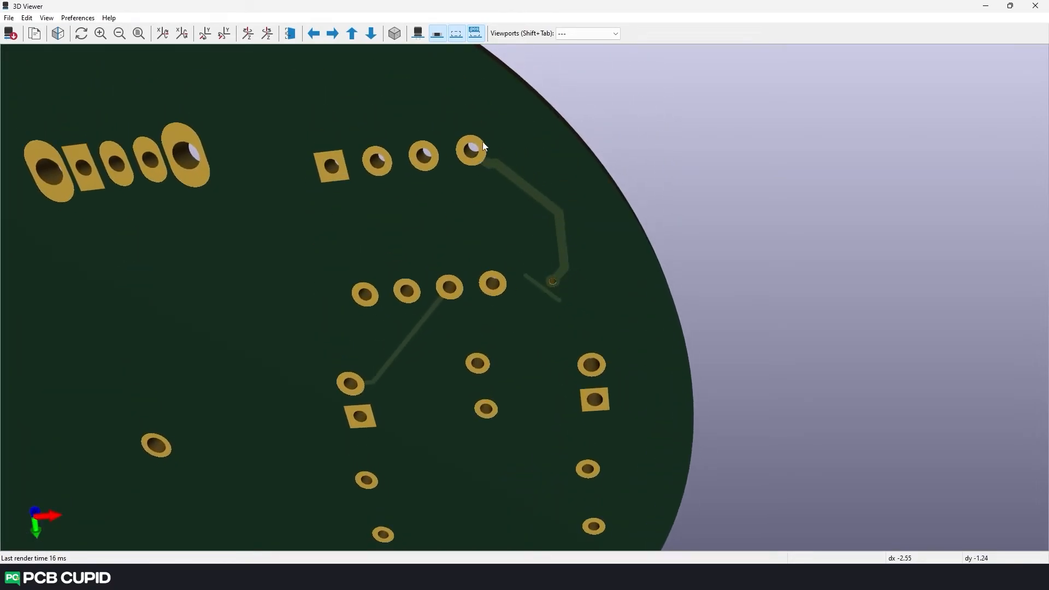
pyautogui.scroll(-3, 513, 205)
pyautogui.moveTo(510, 212); pyautogui.dragTo(463, 336)
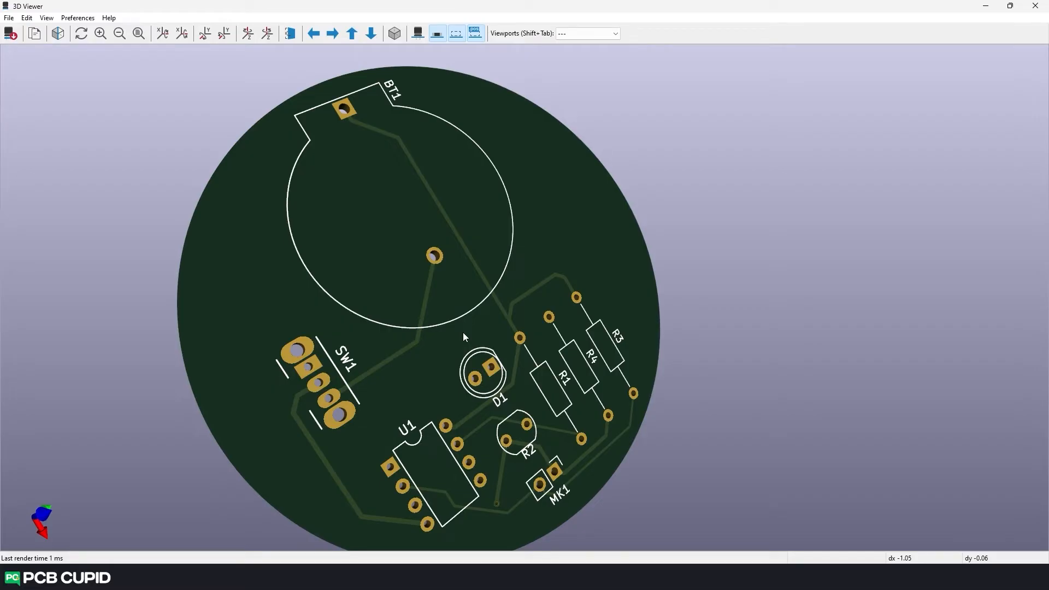
pyautogui.click(1035, 5)
# Step: Delete the F.Cu GND track below R2, the via with its short B.Cu segment, and the diagonal obstacle track
pyautogui.moveTo(383, 331); pyautogui.dragTo(465, 394, button='middle')
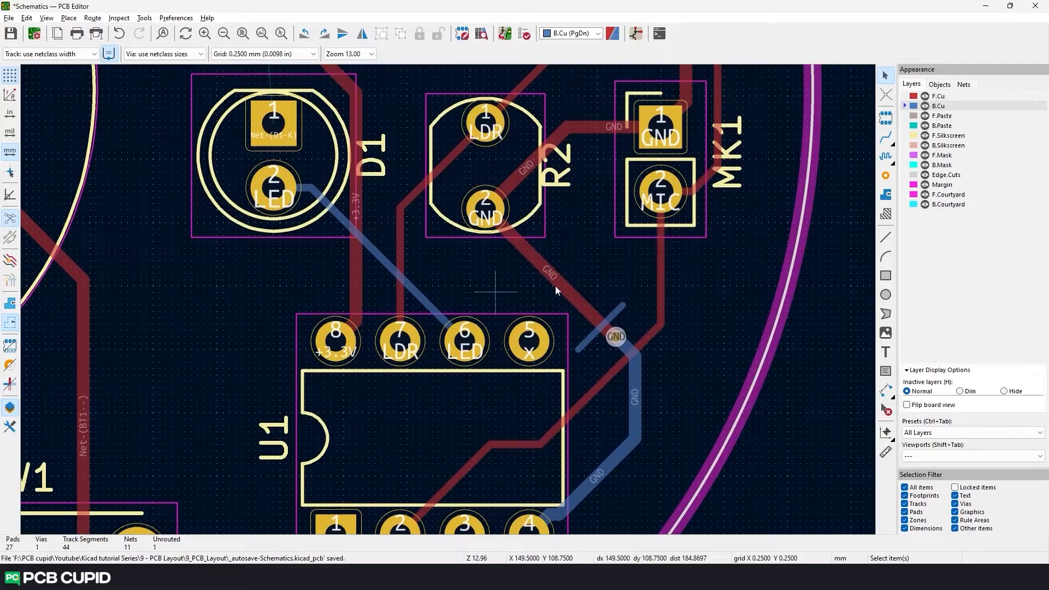
pyautogui.click(485, 193)
pyautogui.moveTo(485, 193); pyautogui.dragTo(422, 194, button='middle')
pyautogui.press('Delete')
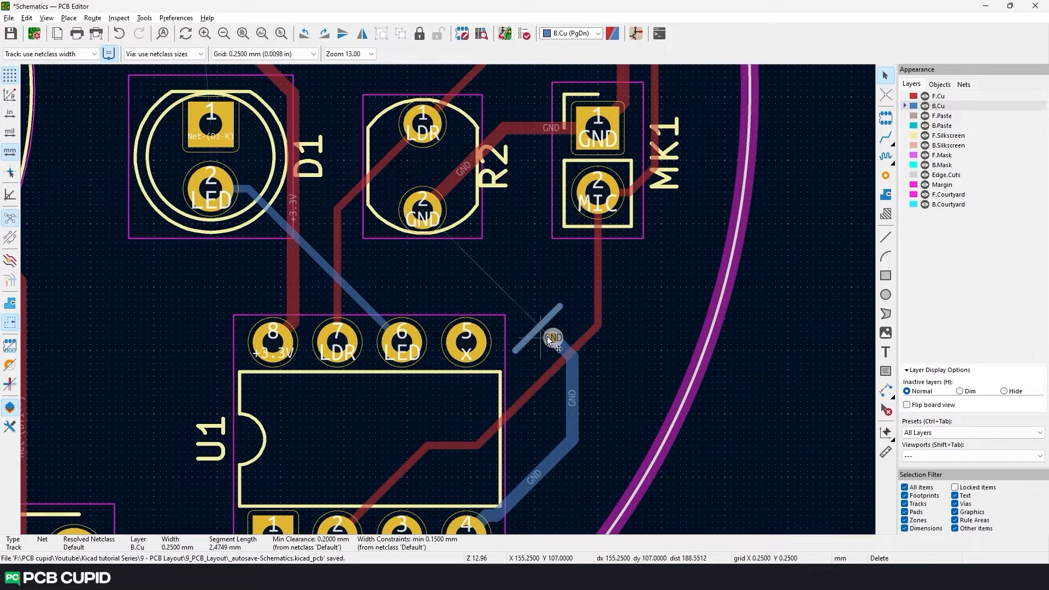
pyautogui.hotkey('ctrl', 'z')
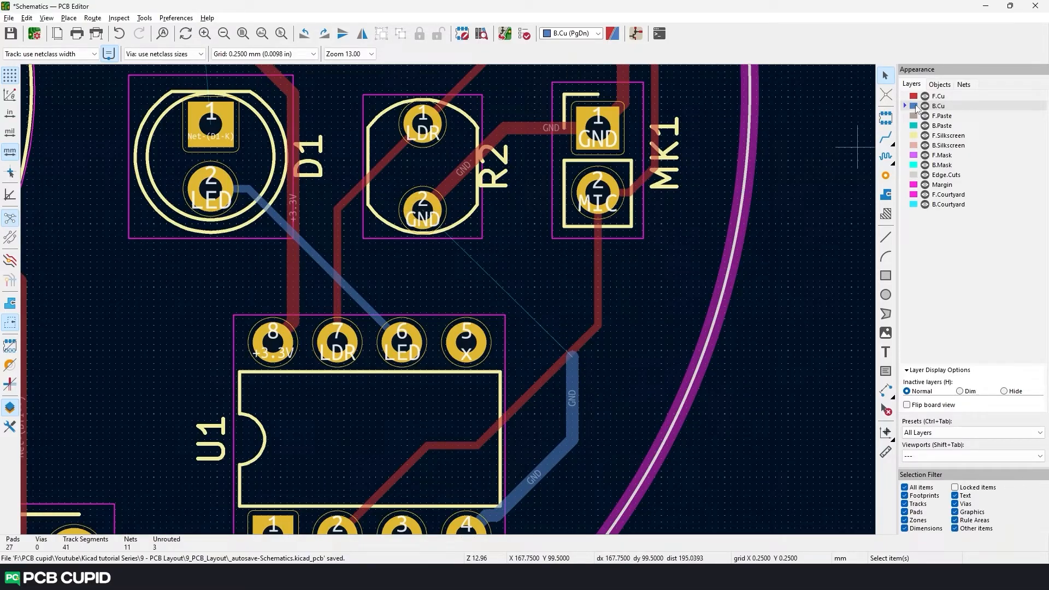
# Step: Route the GND track on B.Cu from the open track end to R2 pad 2 and check the board in the 3D Viewer
pyautogui.click(886, 137)
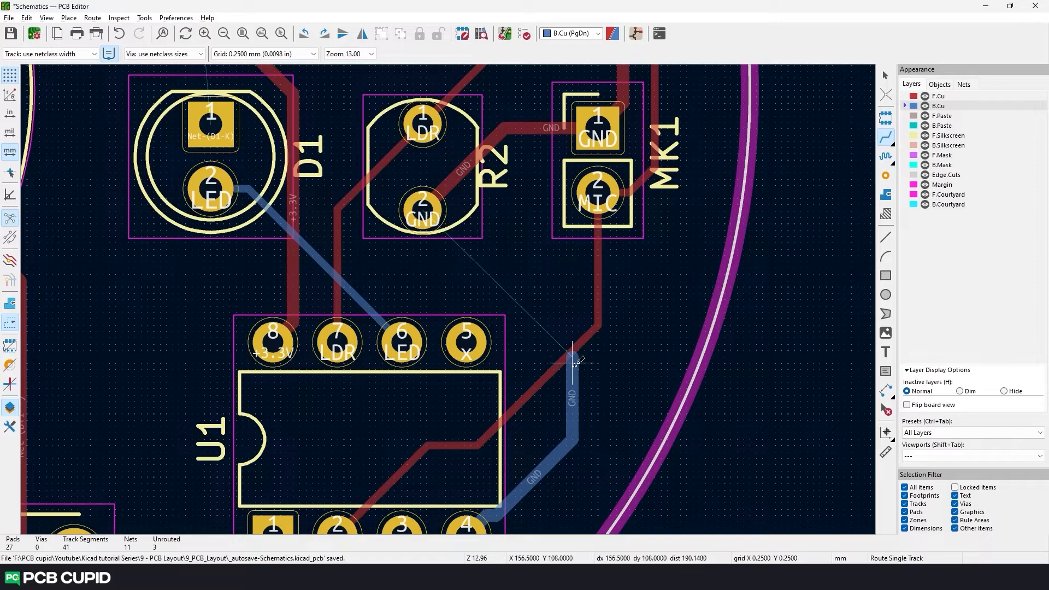
pyautogui.click(572, 356)
pyautogui.click(433, 210)
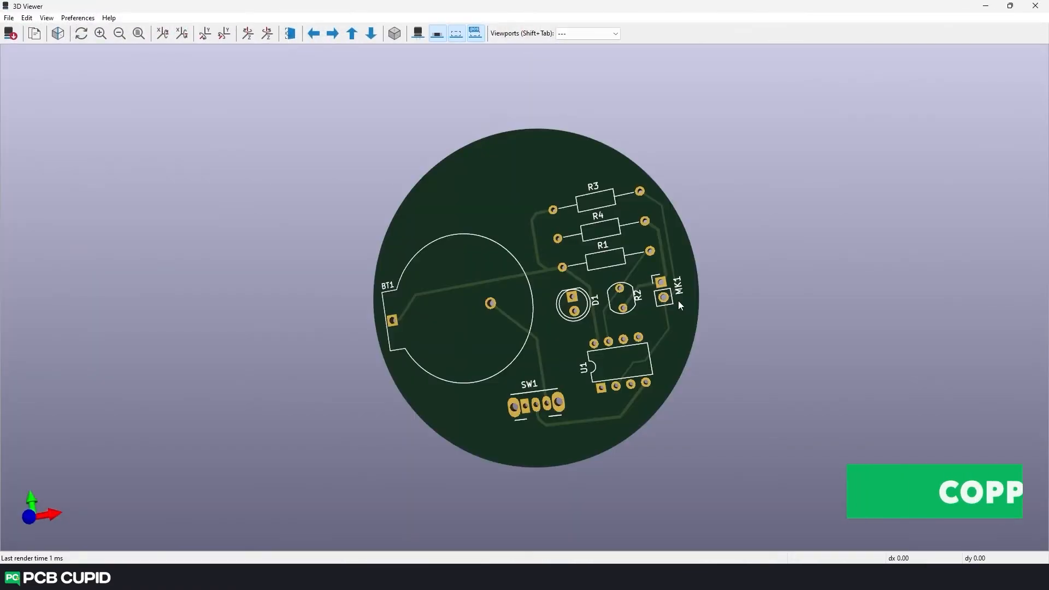
pyautogui.moveTo(723, 336); pyautogui.dragTo(829, 312)
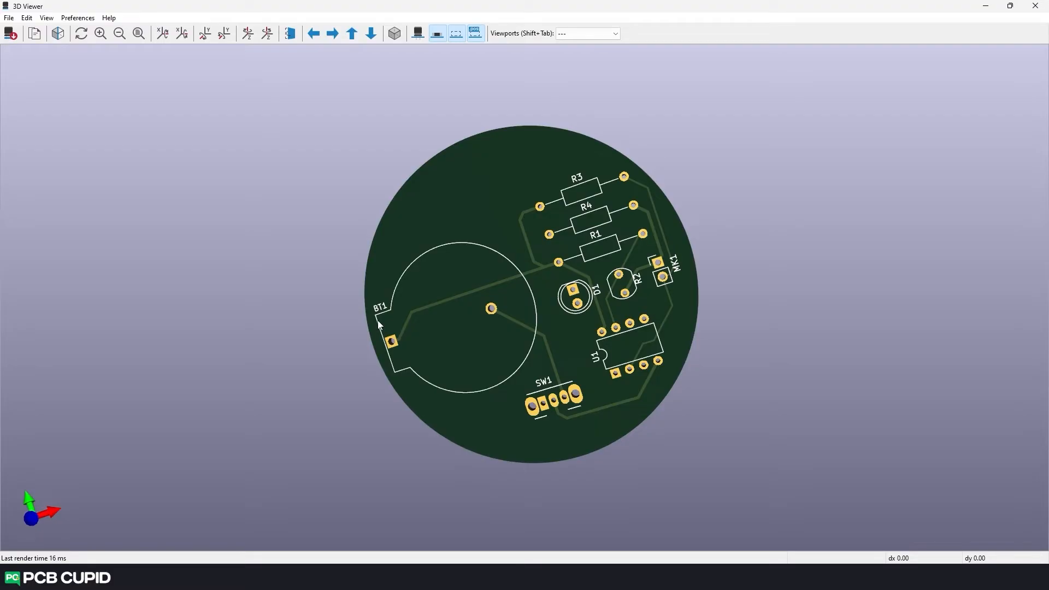
pyautogui.click(1036, 5)
# Step: Start a solid-filled copper zone with its first corner outside the board, on F.Cu and B.Cu, assigned to the GND net
pyautogui.scroll(-1, 401, 279)
pyautogui.moveTo(402, 280)
pyautogui.mouseDown(button='middle')
pyautogui.moveTo(405, 351)
pyautogui.moveTo(395, 280)
pyautogui.mouseUp(button='middle')
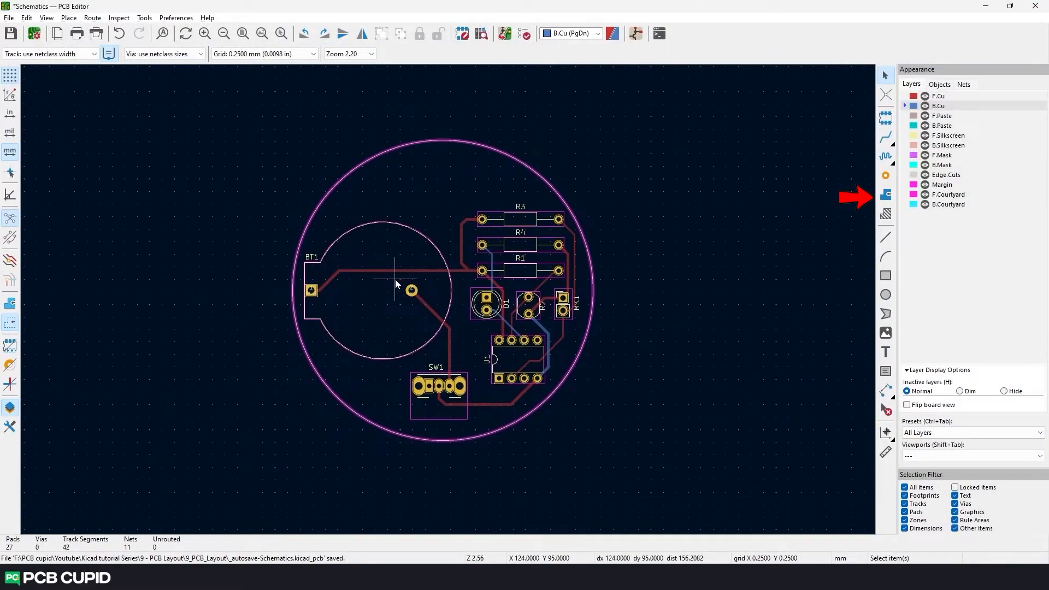
pyautogui.click(886, 198)
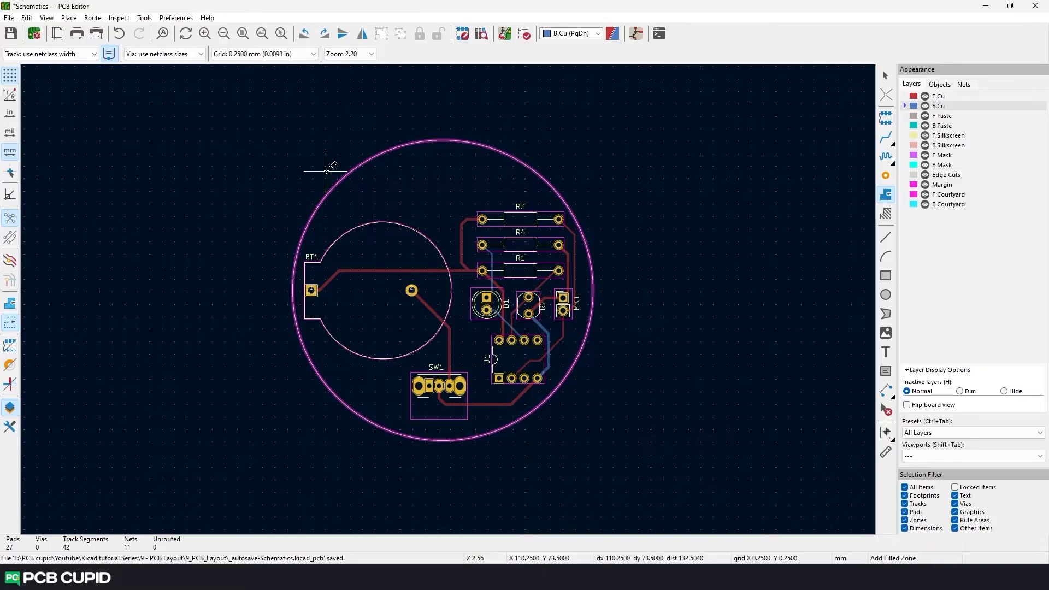
pyautogui.click(326, 171)
pyautogui.moveTo(127, 62); pyautogui.dragTo(295, 134)
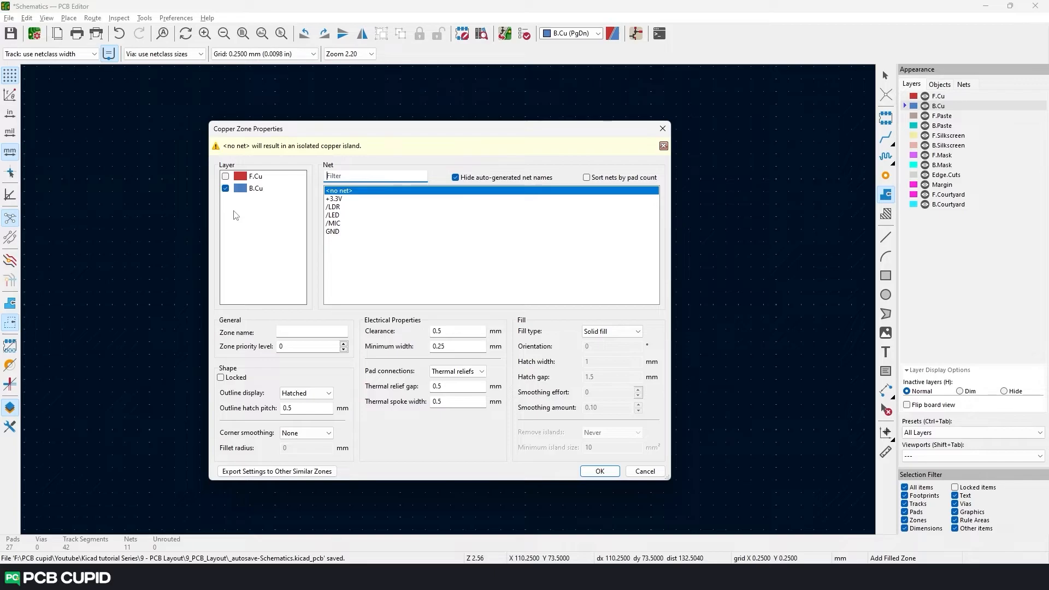
pyautogui.click(225, 176)
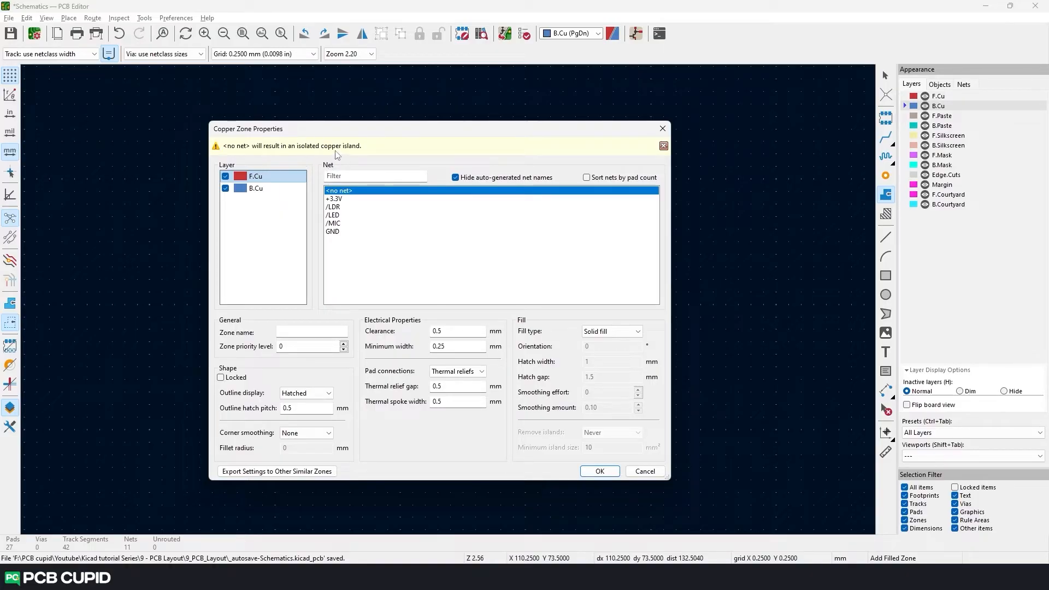
pyautogui.click(336, 233)
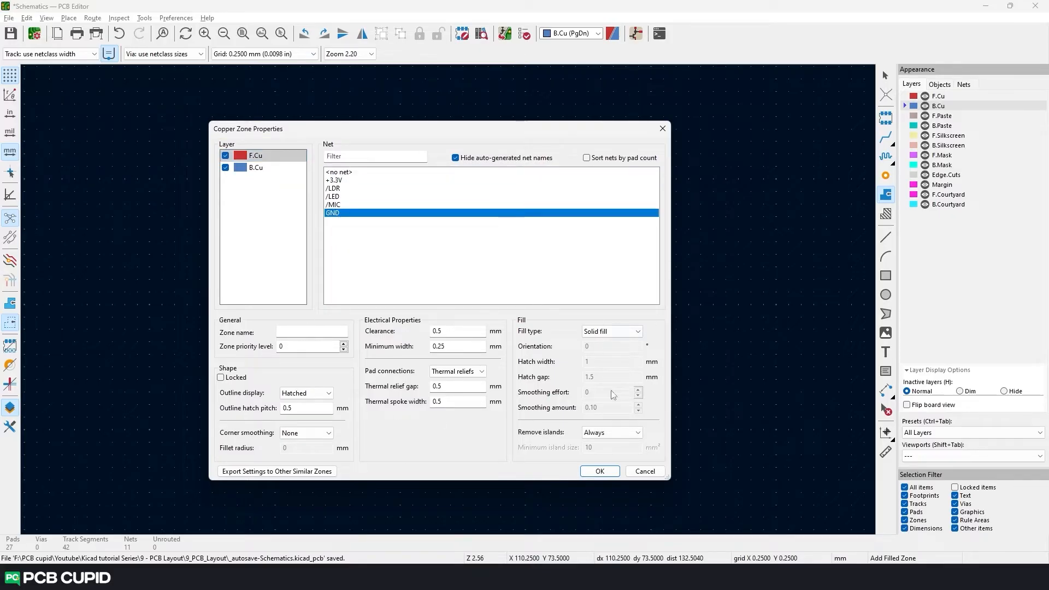
pyautogui.click(599, 471)
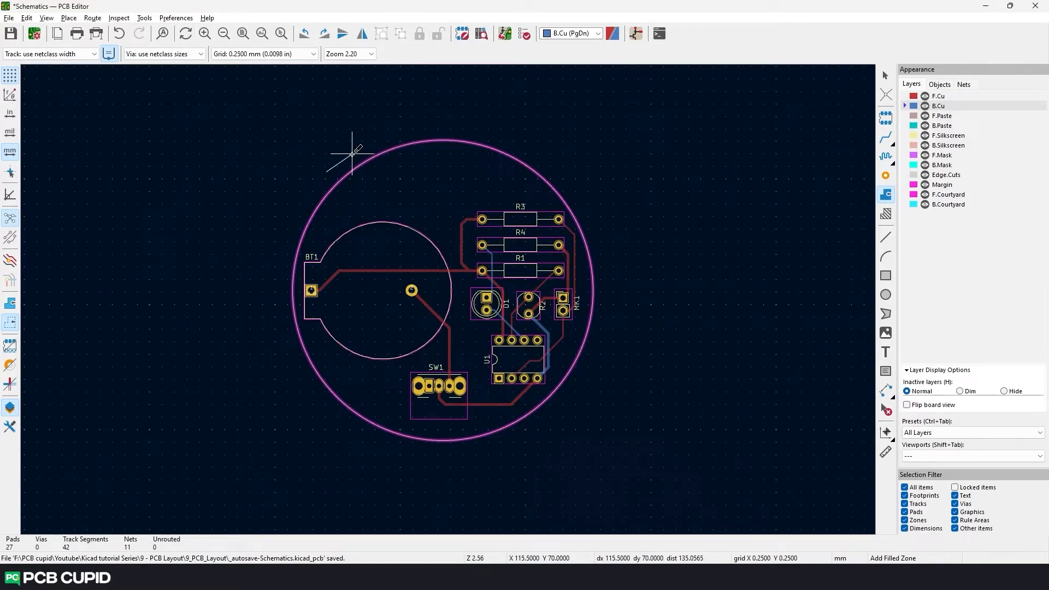
# Step: Outline the GND zone with a polygon just outside the circular board edge, closing it at its starting corner
pyautogui.click(423, 132)
pyautogui.click(521, 151)
pyautogui.click(580, 210)
pyautogui.click(601, 289)
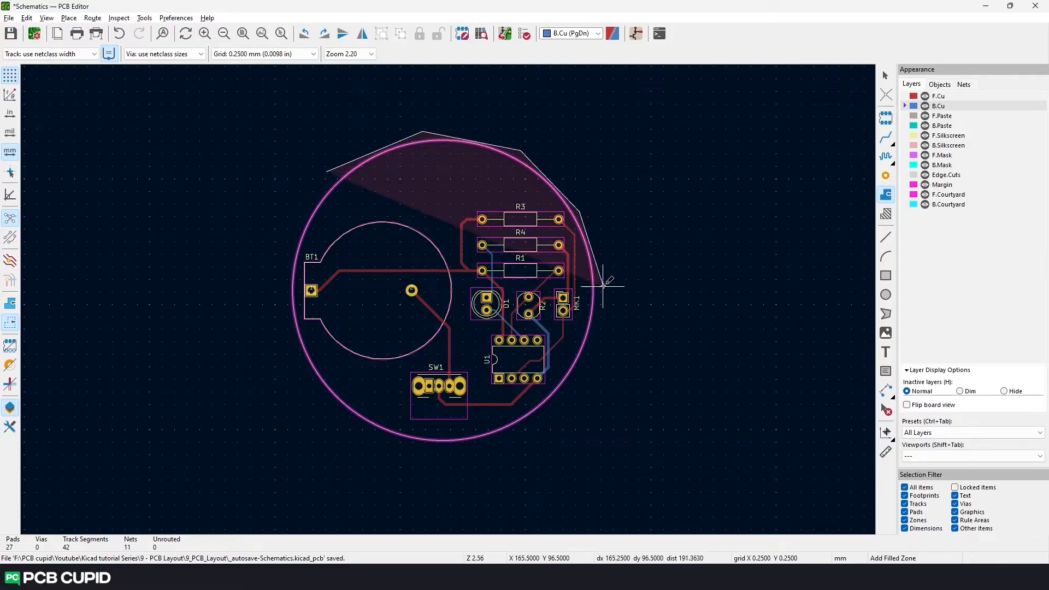
pyautogui.click(586, 365)
pyautogui.click(533, 424)
pyautogui.click(454, 446)
pyautogui.click(372, 438)
pyautogui.click(294, 362)
pyautogui.click(284, 263)
pyautogui.click(316, 184)
pyautogui.click(326, 172)
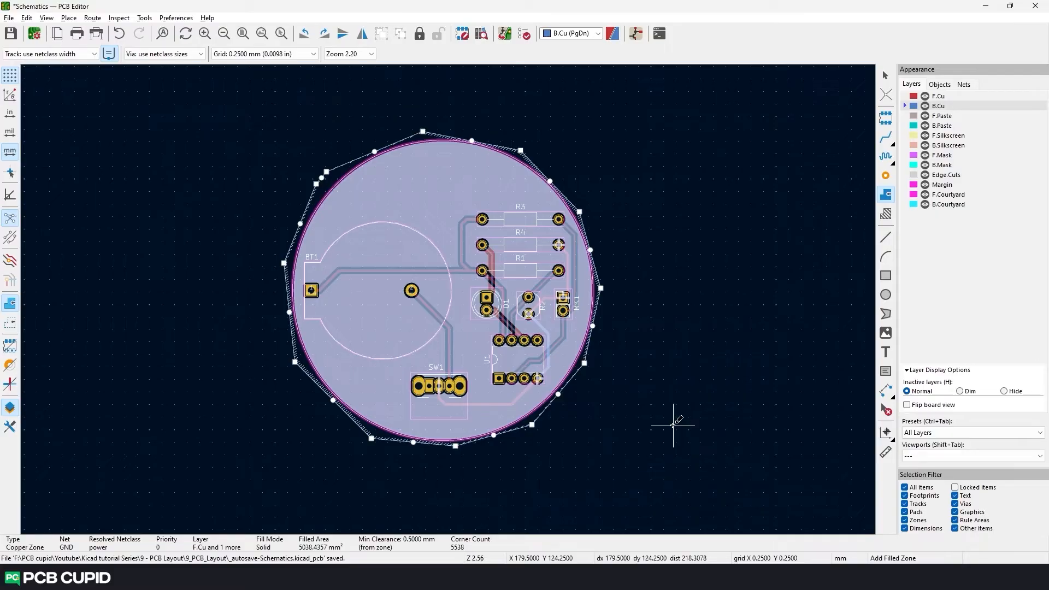
# Step: Examine the GND copper zone on the board's underside in the 3D Viewer from several angles
pyautogui.moveTo(684, 355); pyautogui.dragTo(382, 371)
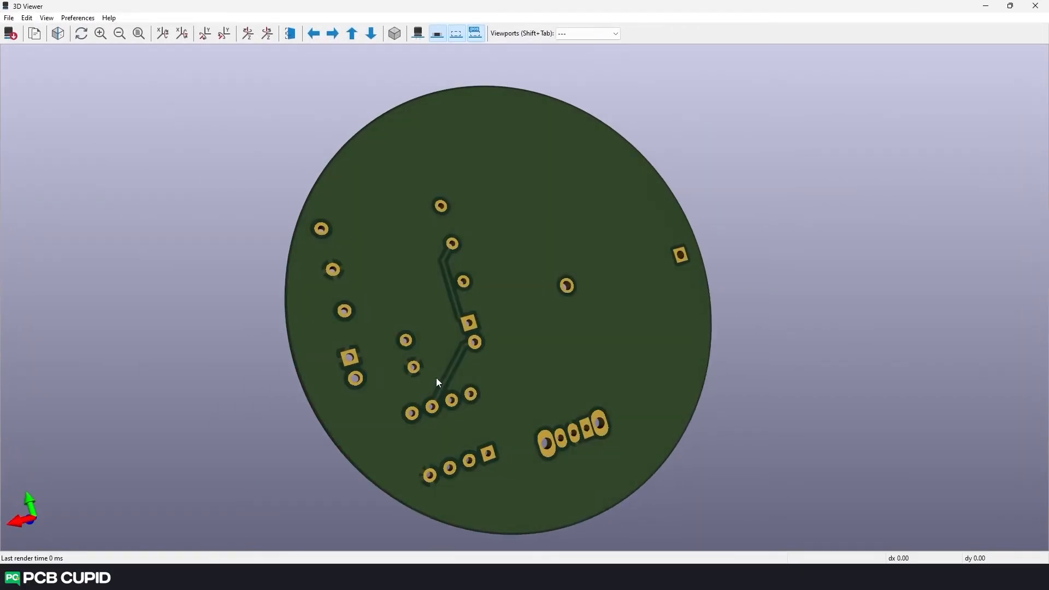
pyautogui.moveTo(737, 313); pyautogui.dragTo(468, 283)
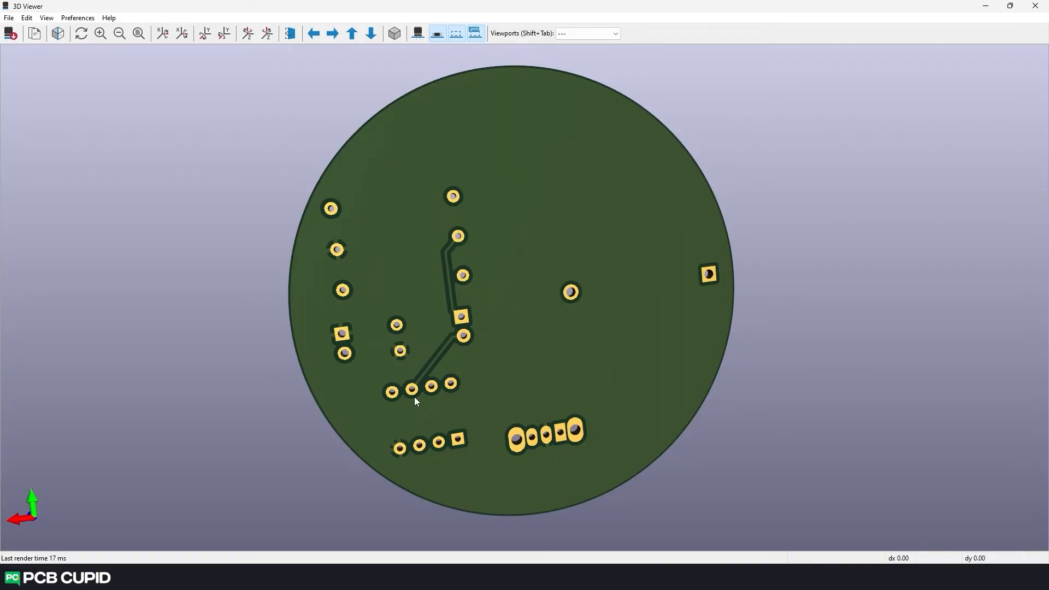
pyautogui.moveTo(415, 397); pyautogui.dragTo(912, 336)
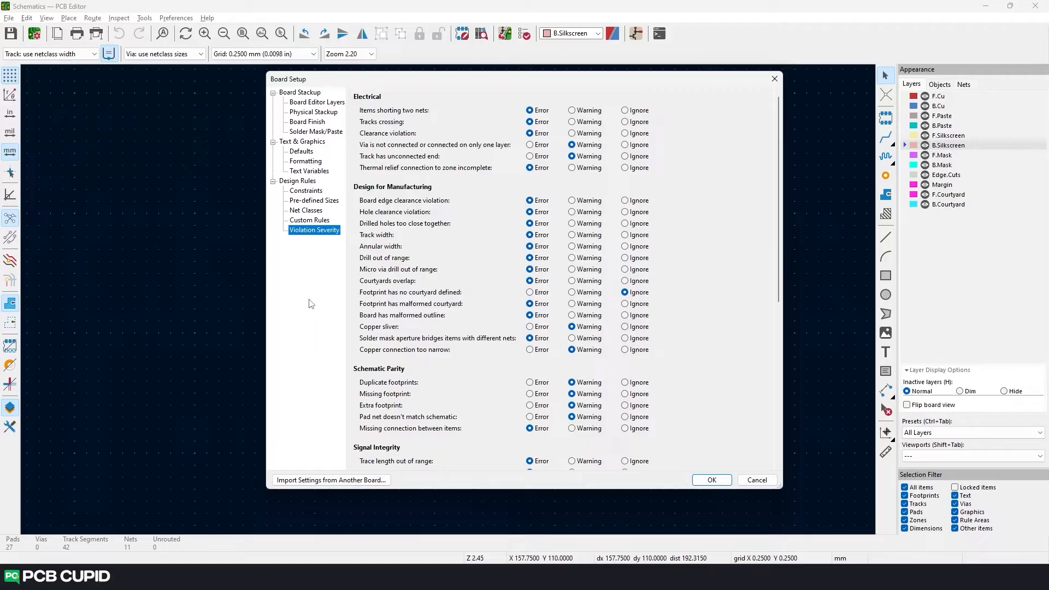
# Step: Review the Board Editor Layers in Board Setup and run a design rules check on the board
pyautogui.click(310, 102)
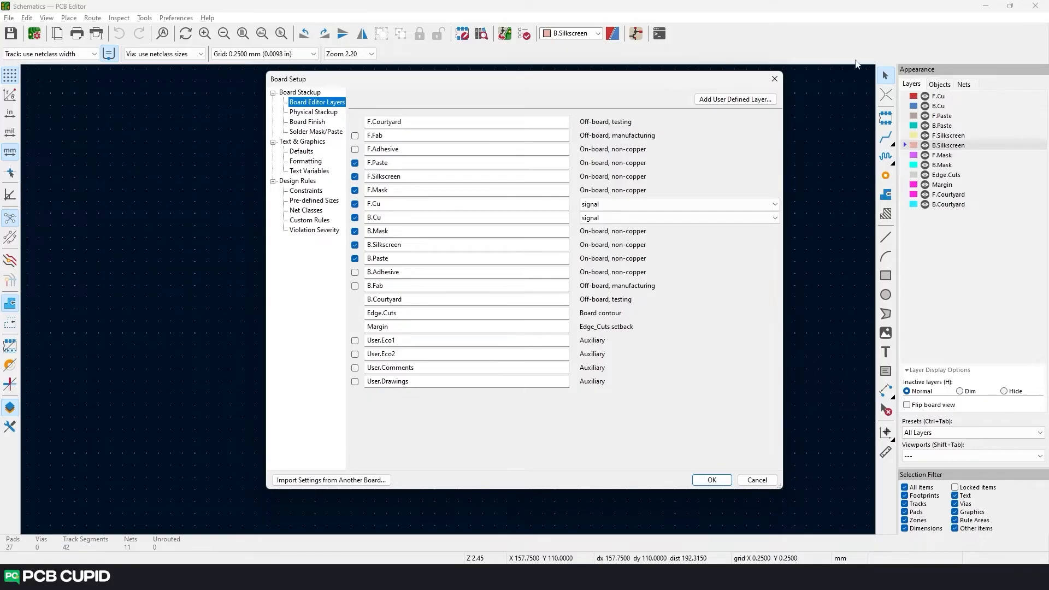
pyautogui.click(768, 78)
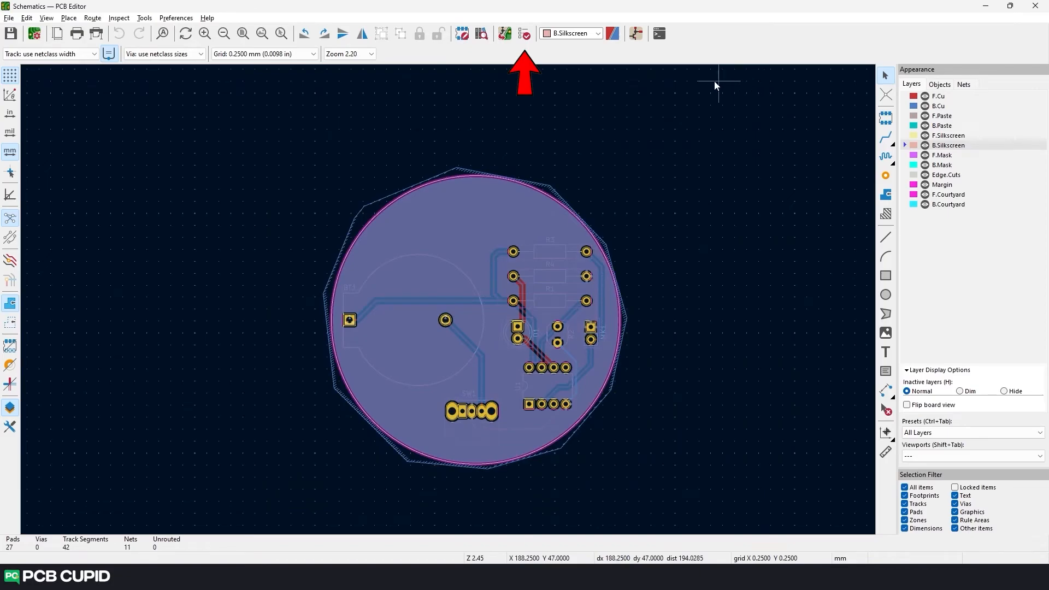
pyautogui.click(525, 35)
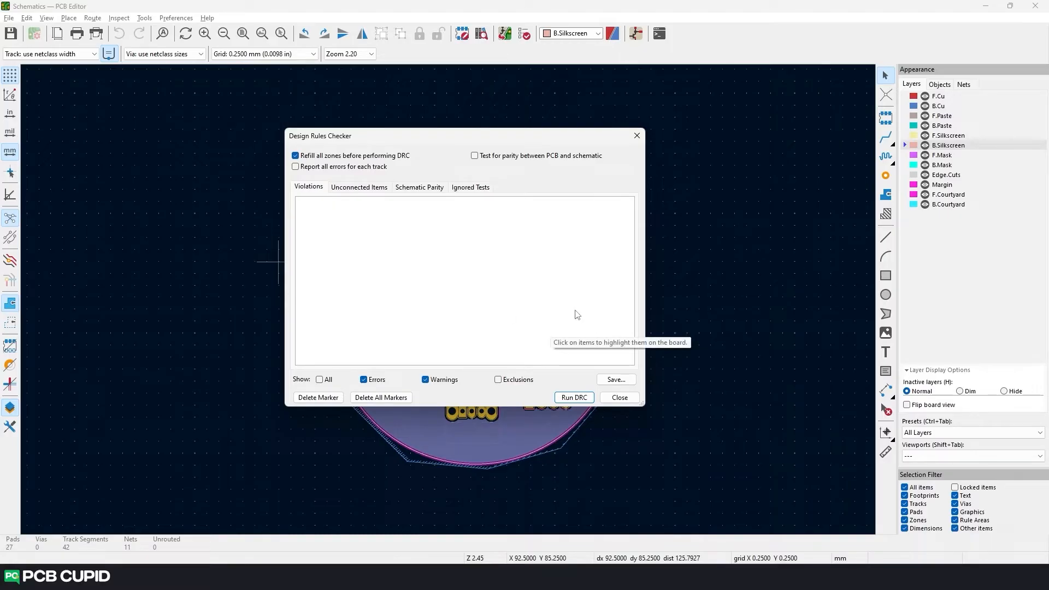
pyautogui.click(574, 399)
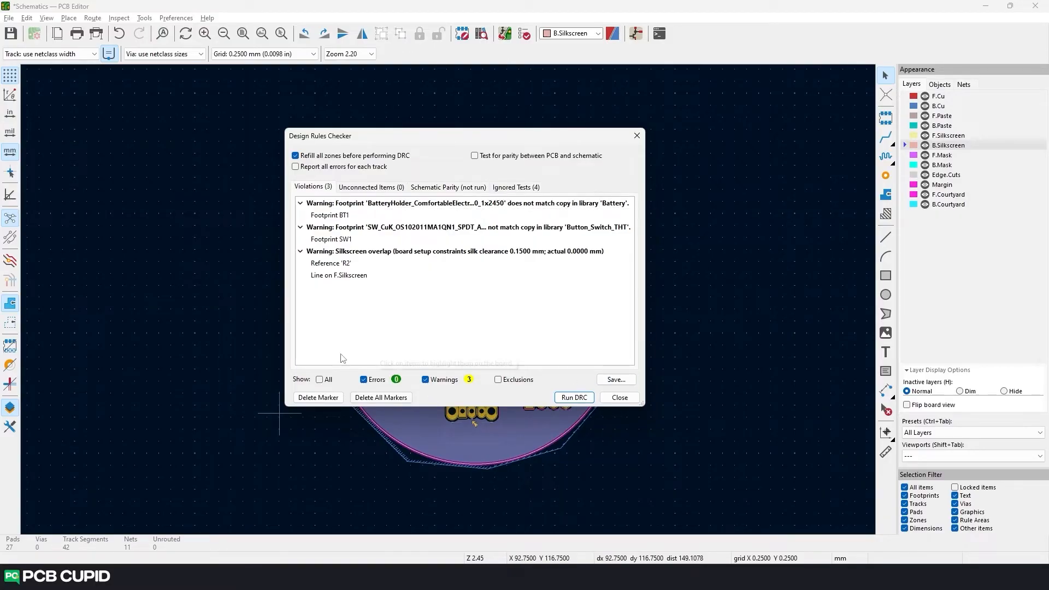
pyautogui.click(620, 398)
# Step: Delete the vertical MIC track beside R3 and R4, and move R3 with its +3.3V track stub down until it overlaps R4
pyautogui.scroll(5, 584, 287)
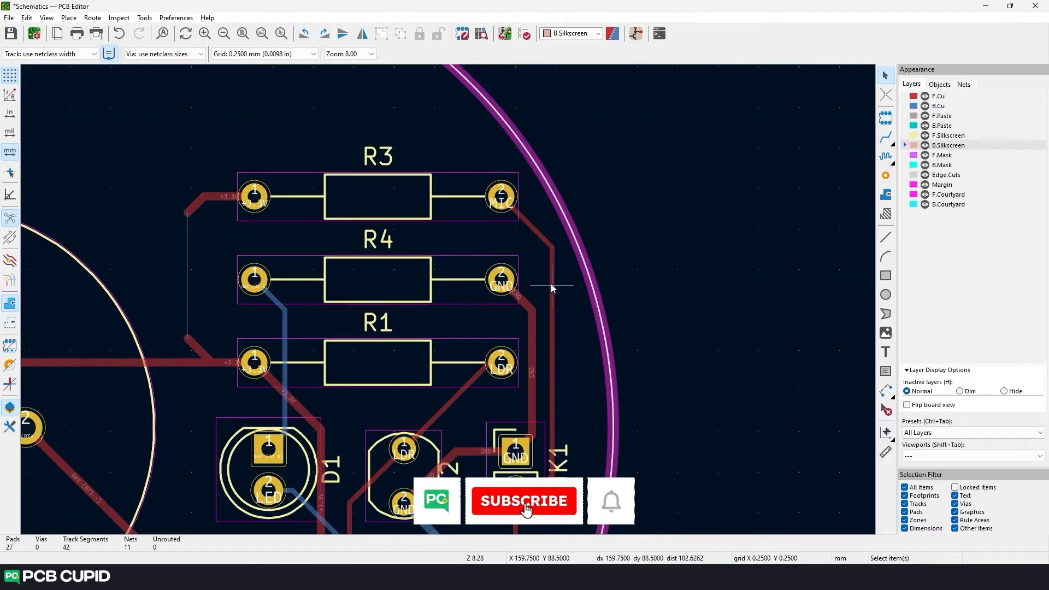
pyautogui.click(552, 289)
pyautogui.press('Delete')
pyautogui.moveTo(162, 132); pyautogui.dragTo(514, 234)
pyautogui.moveTo(385, 199); pyautogui.dragTo(385, 239)
pyautogui.scroll(-4, 385, 238)
pyautogui.moveTo(386, 239); pyautogui.dragTo(550, 214, button='middle')
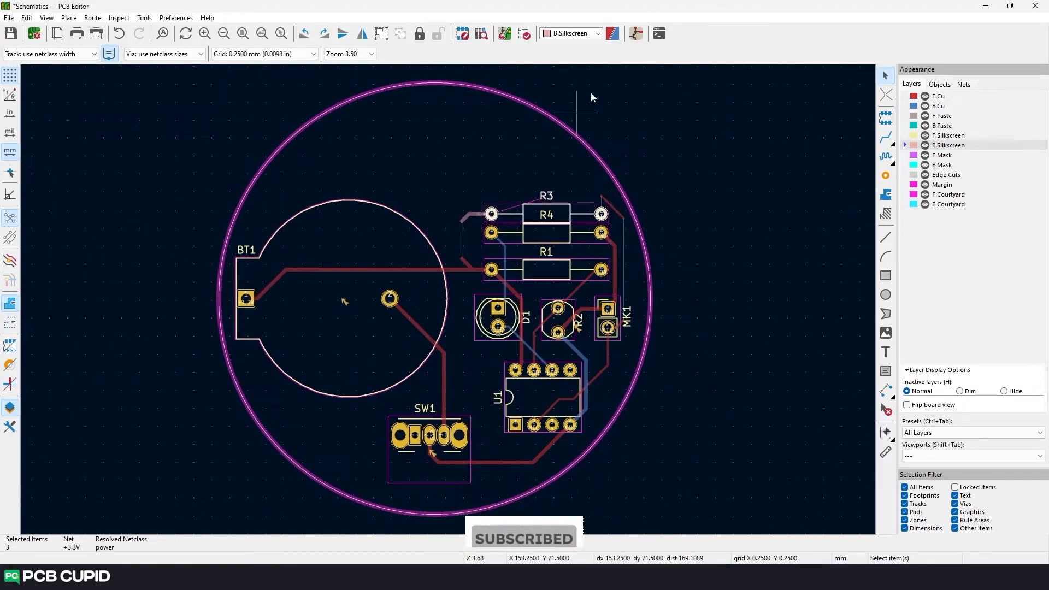
# Step: Rerun the design rules check, hide warnings and locate the courtyard overlap error between R3 and R4 on the board
pyautogui.click(528, 34)
pyautogui.click(574, 397)
pyautogui.scroll(-3, 516, 290)
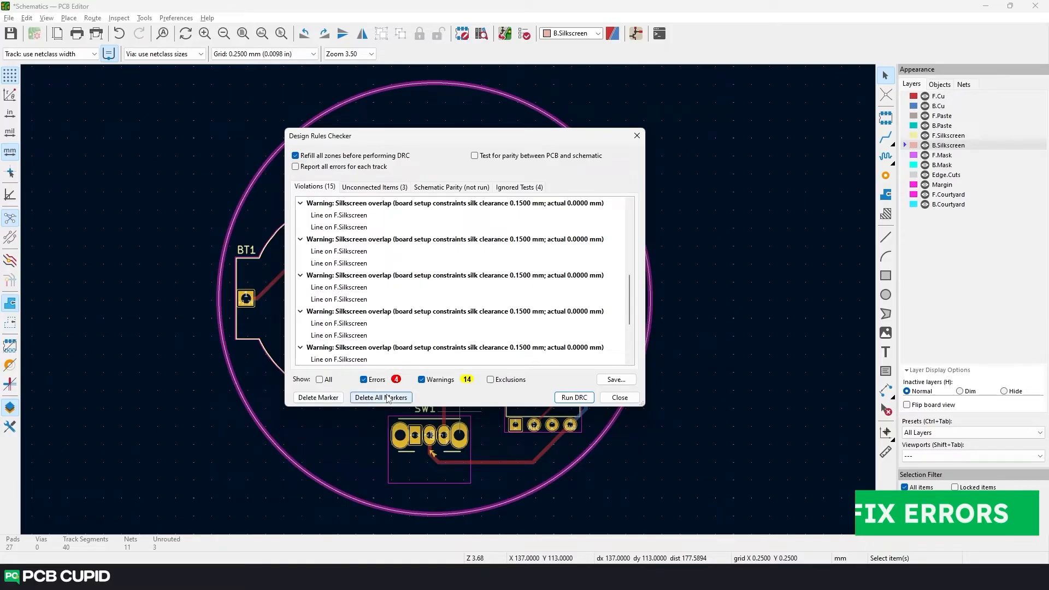
pyautogui.click(421, 380)
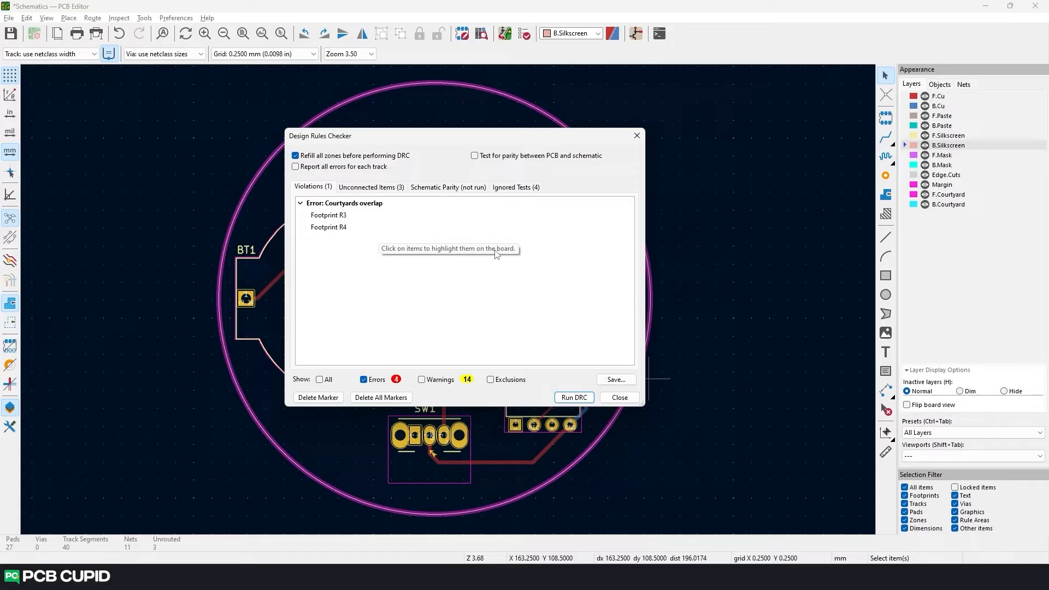
pyautogui.click(359, 204)
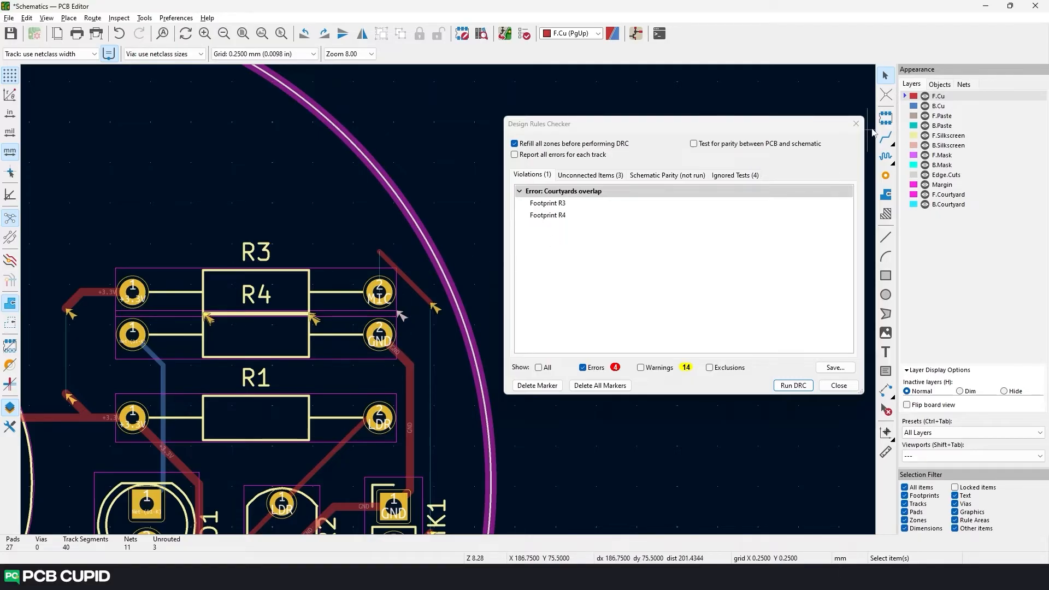
# Step: Examine the overlapping resistors R3 and R4 up close in the 3D Viewer
pyautogui.click(856, 125)
pyautogui.hotkey('alt', '3')
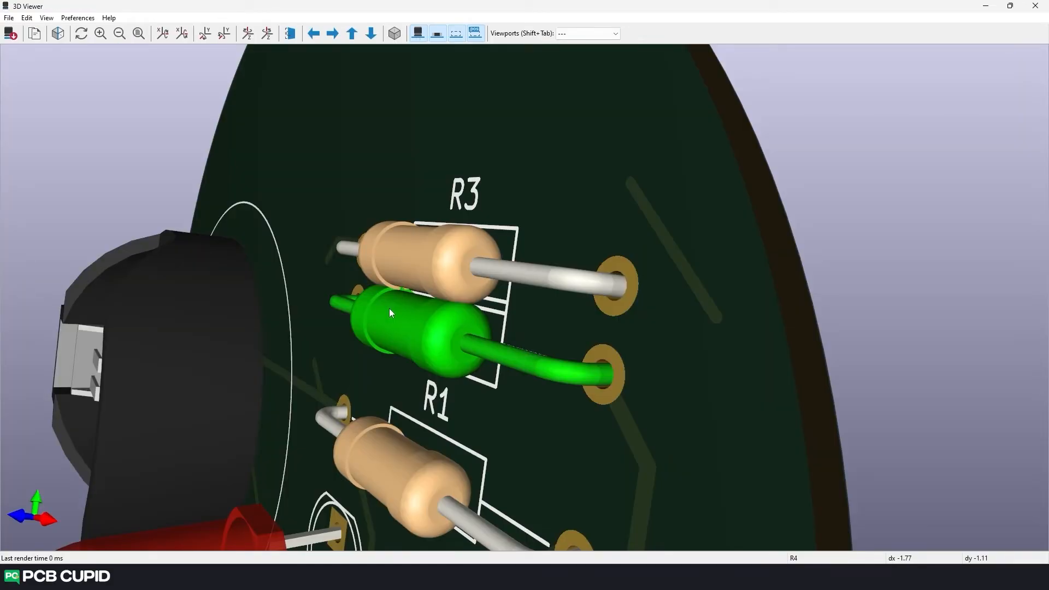
pyautogui.moveTo(376, 303); pyautogui.dragTo(458, 346)
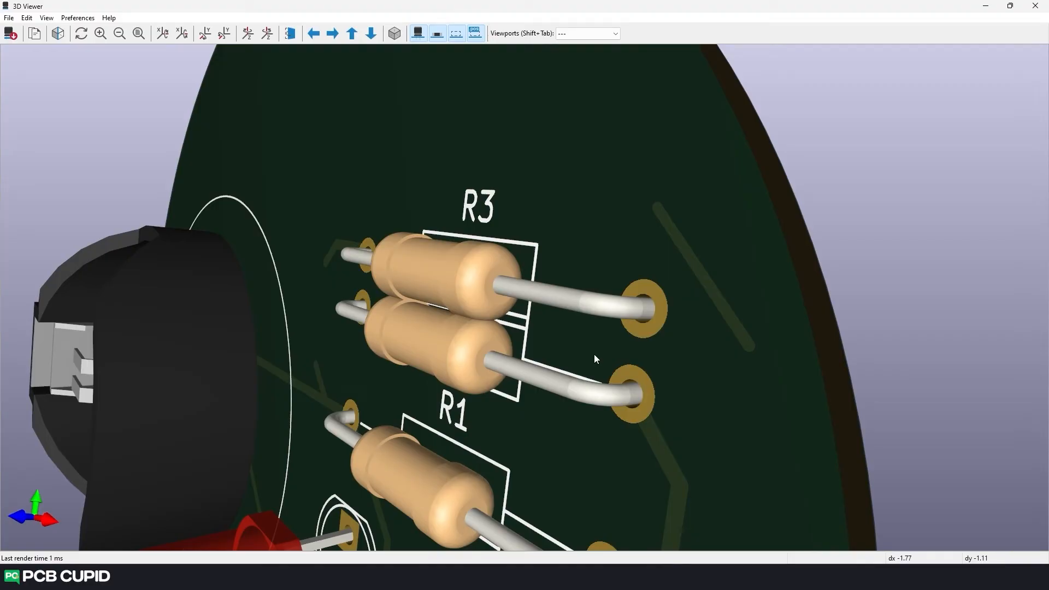
pyautogui.click(1036, 6)
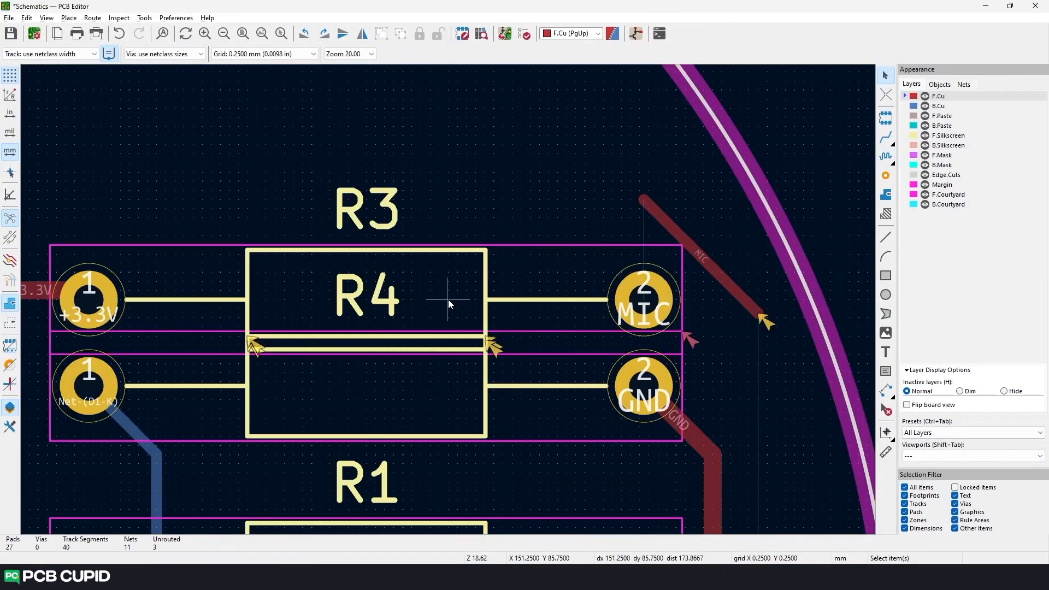
# Step: Move R3 together with its +3.3V track stub up to X 149, Y 83 mm, clear of R4
pyautogui.scroll(-2, 449, 300)
pyautogui.click(426, 299)
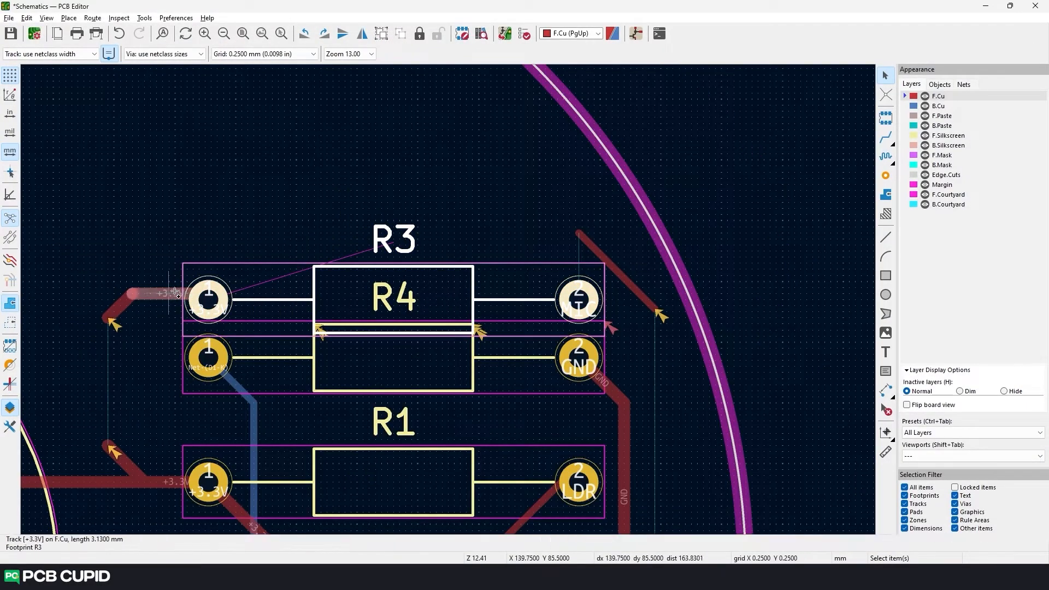
pyautogui.moveTo(142, 339); pyautogui.dragTo(101, 283)
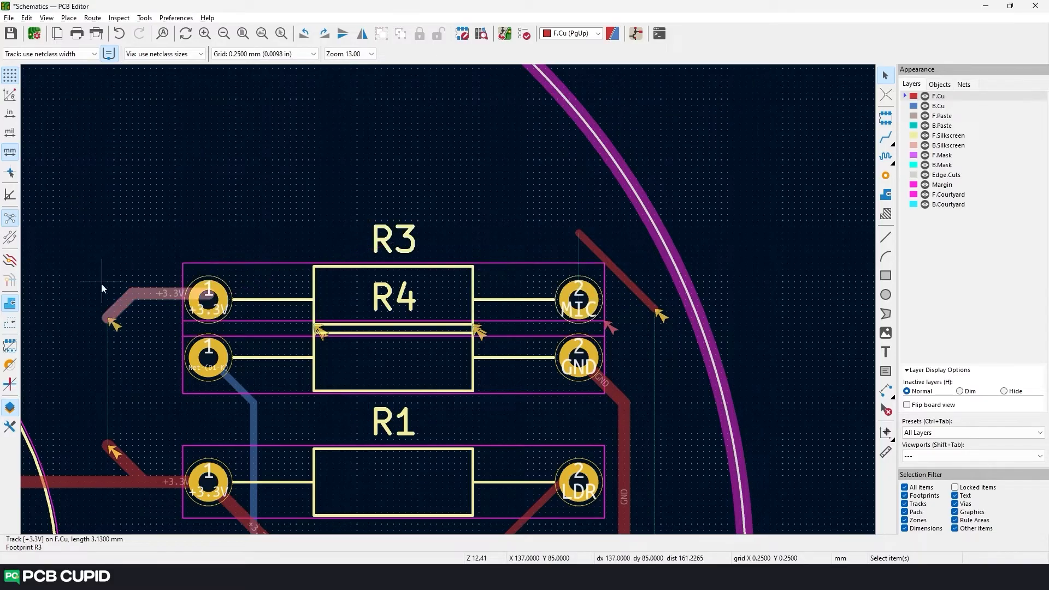
pyautogui.keyDown('shift'); pyautogui.click(257, 293); pyautogui.keyUp('shift')
pyautogui.press('m')
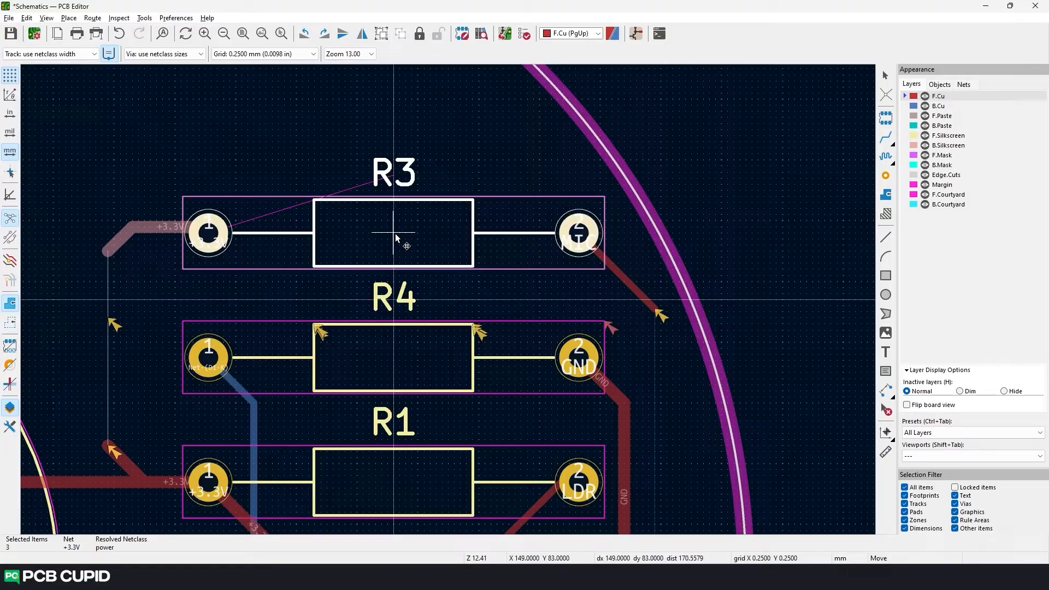
pyautogui.click(396, 238)
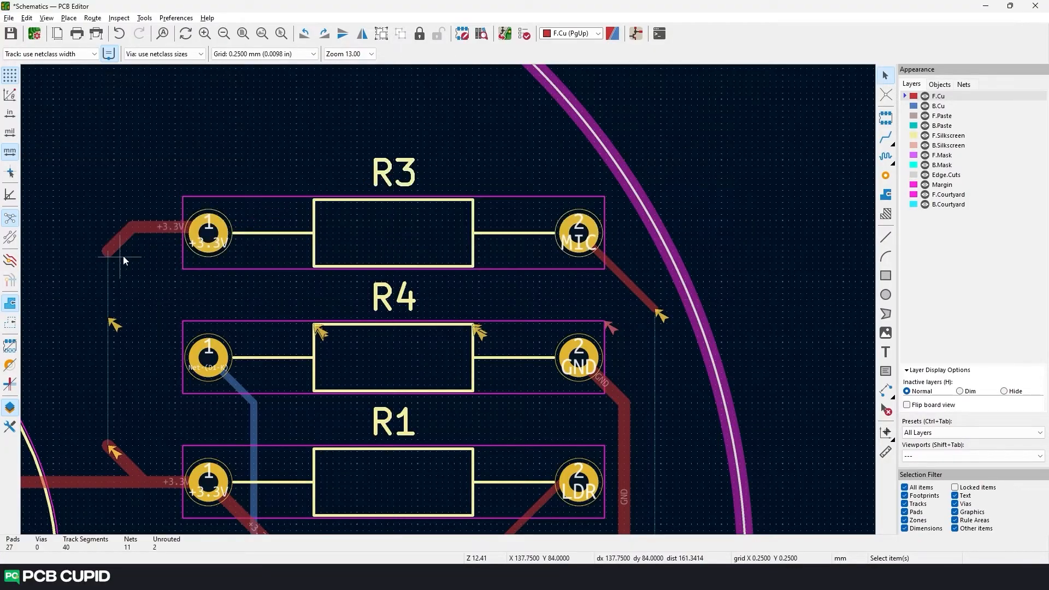
# Step: Rerun the design rules check and locate both +3.3V track ends of the missing connection among the unconnected items
pyautogui.click(525, 35)
pyautogui.click(797, 386)
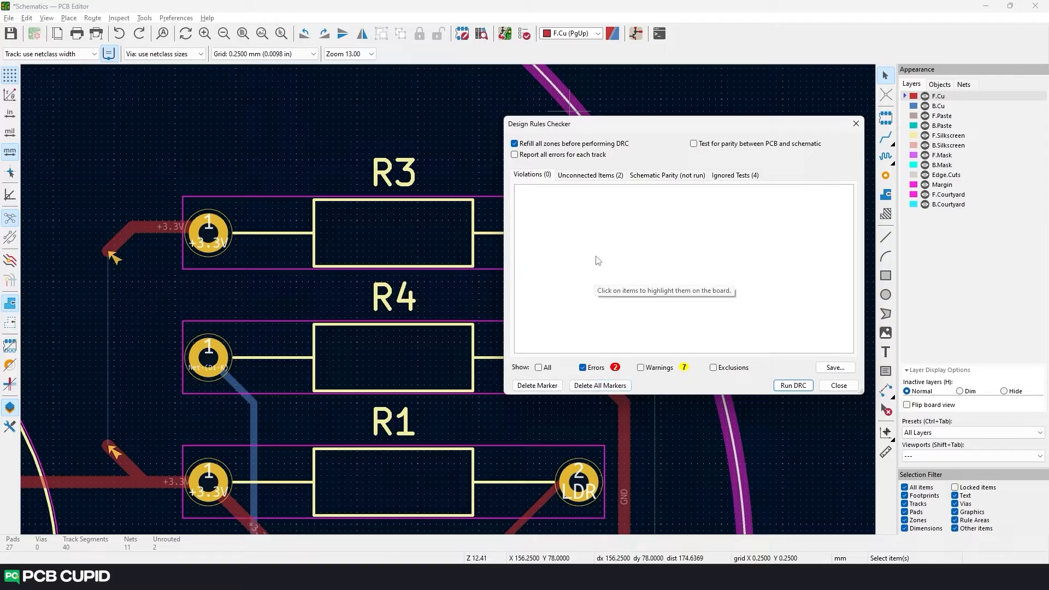
pyautogui.click(595, 177)
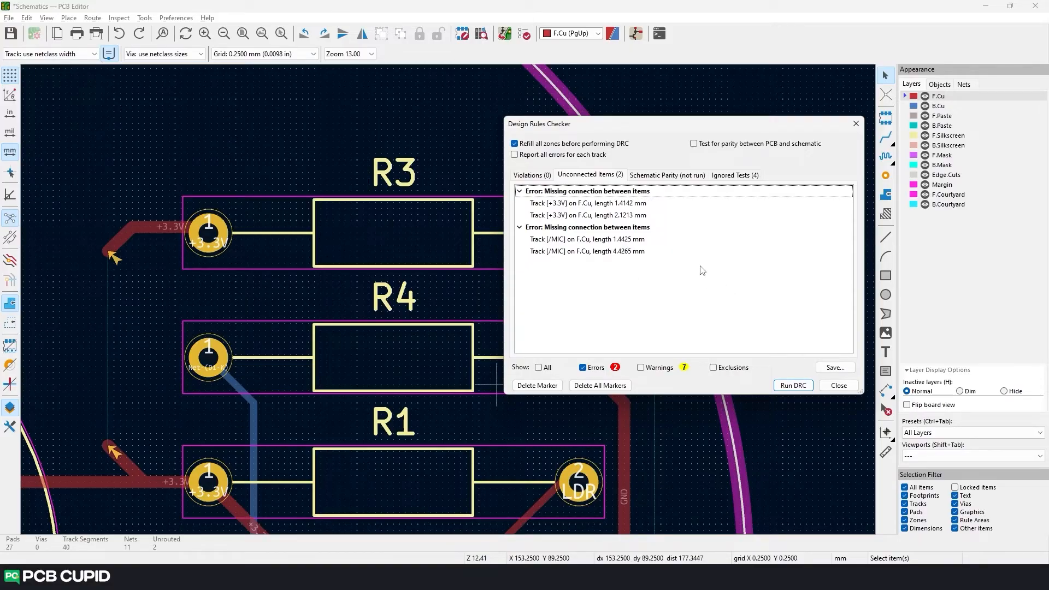
pyautogui.click(608, 205)
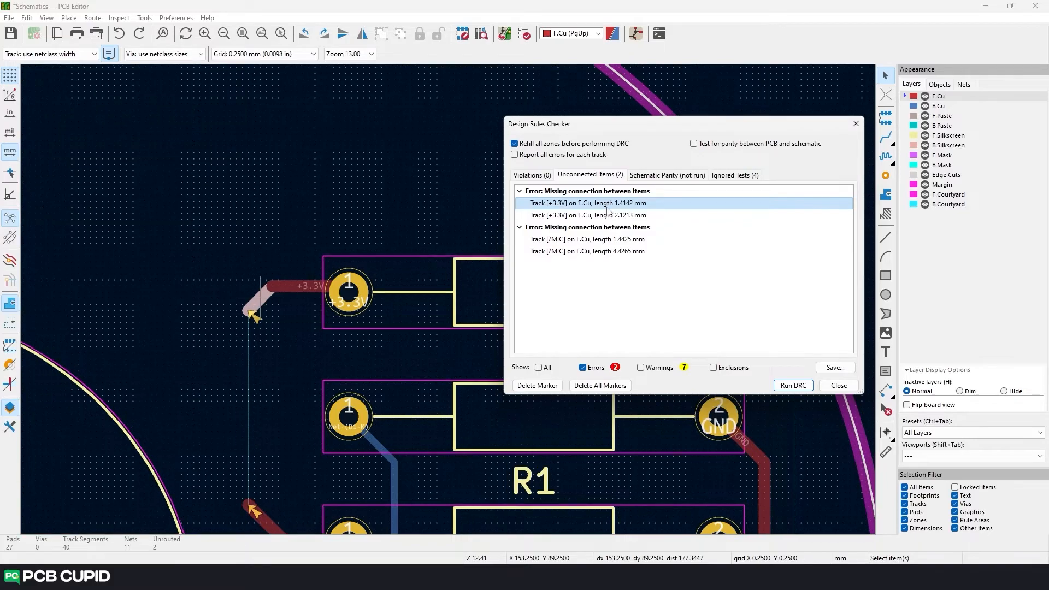
pyautogui.click(611, 215)
pyautogui.click(611, 205)
pyautogui.click(611, 215)
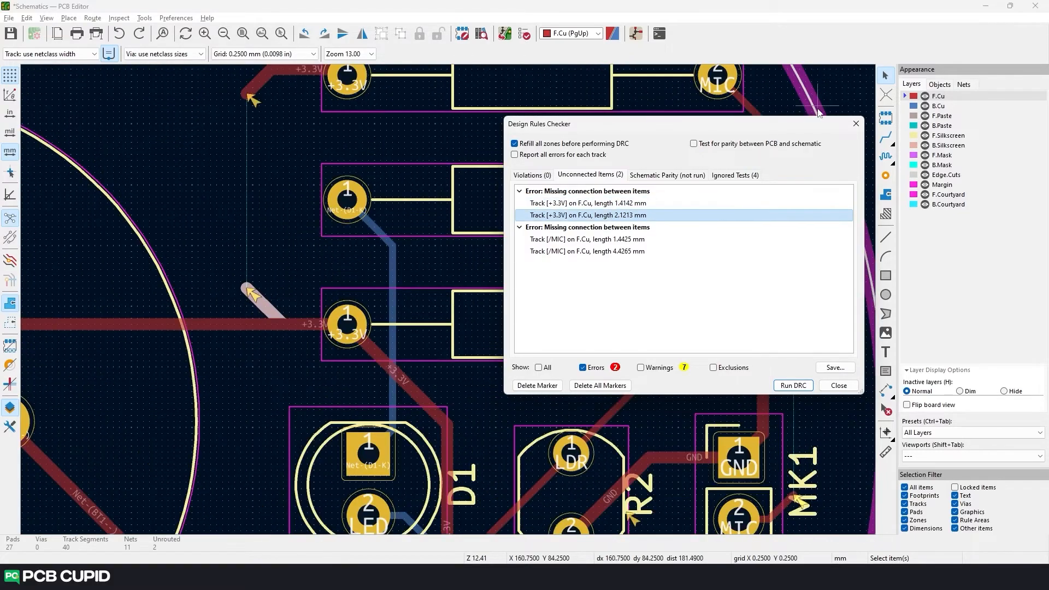
pyautogui.press('Escape')
# Step: Route the missing vertical +3.3V track on F.Cu from the open stub near R1 up to the R3 stub
pyautogui.scroll(2, 263, 207)
pyautogui.scroll(-2, 481, 301)
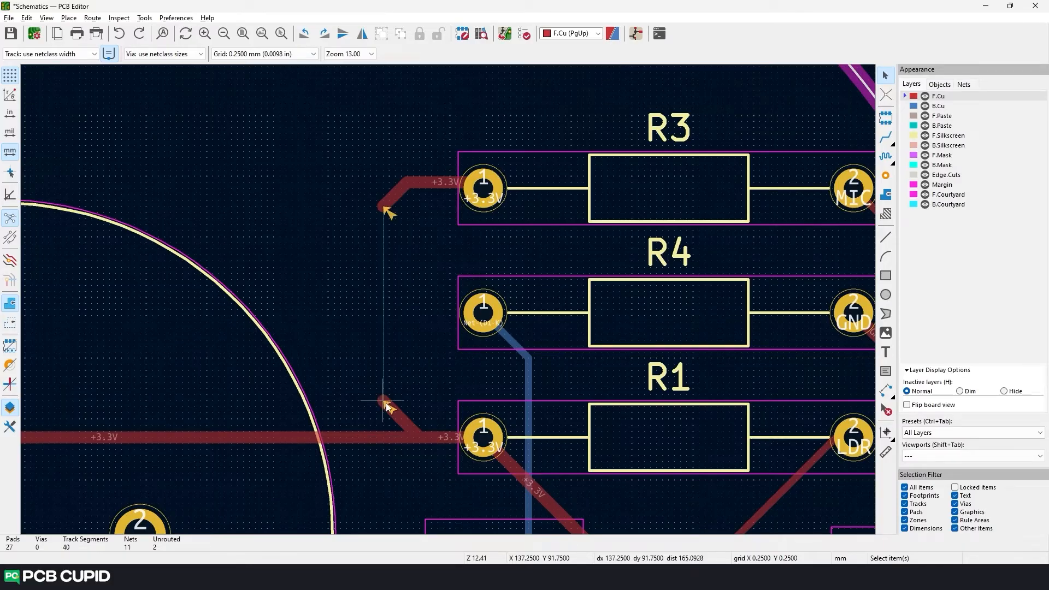
pyautogui.press('x')
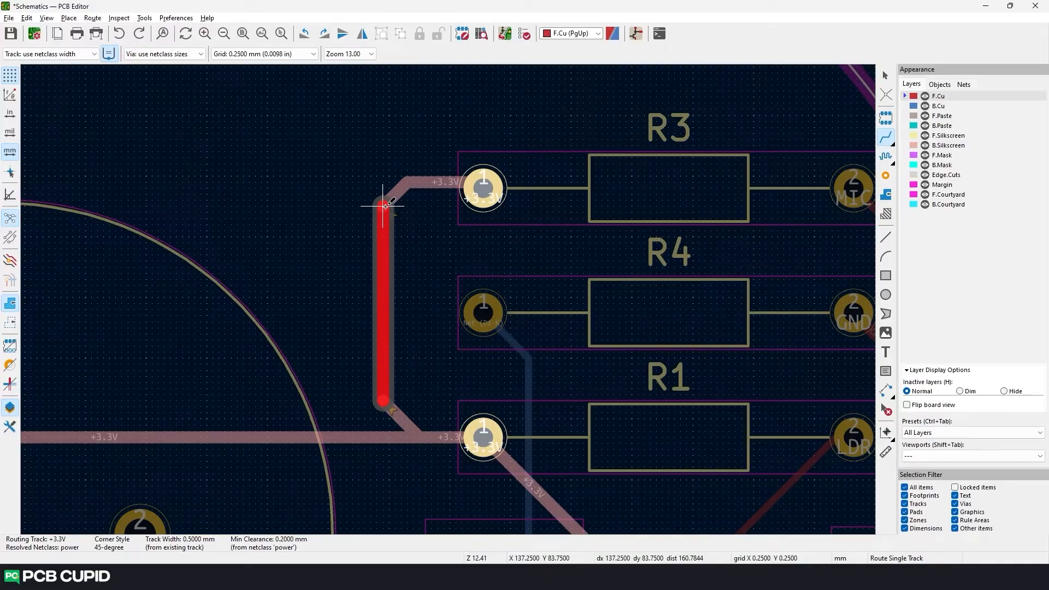
pyautogui.click(385, 205)
pyautogui.press('Escape')
# Step: Rerun the design rules check and locate the missing MIC connection among the unconnected items
pyautogui.click(524, 33)
pyautogui.click(793, 385)
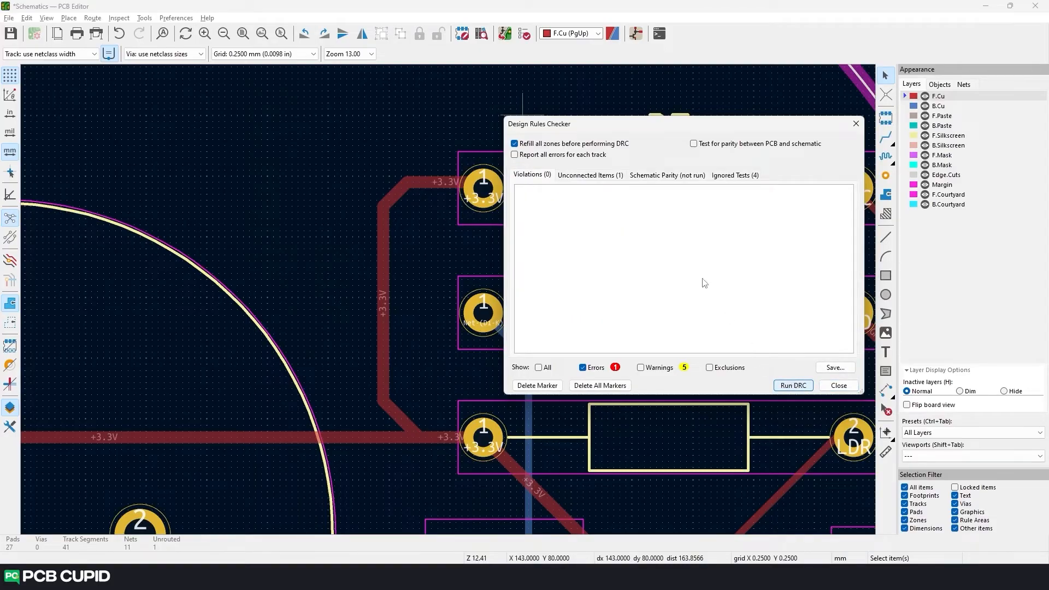
pyautogui.click(610, 176)
pyautogui.moveTo(653, 129); pyautogui.dragTo(447, 130)
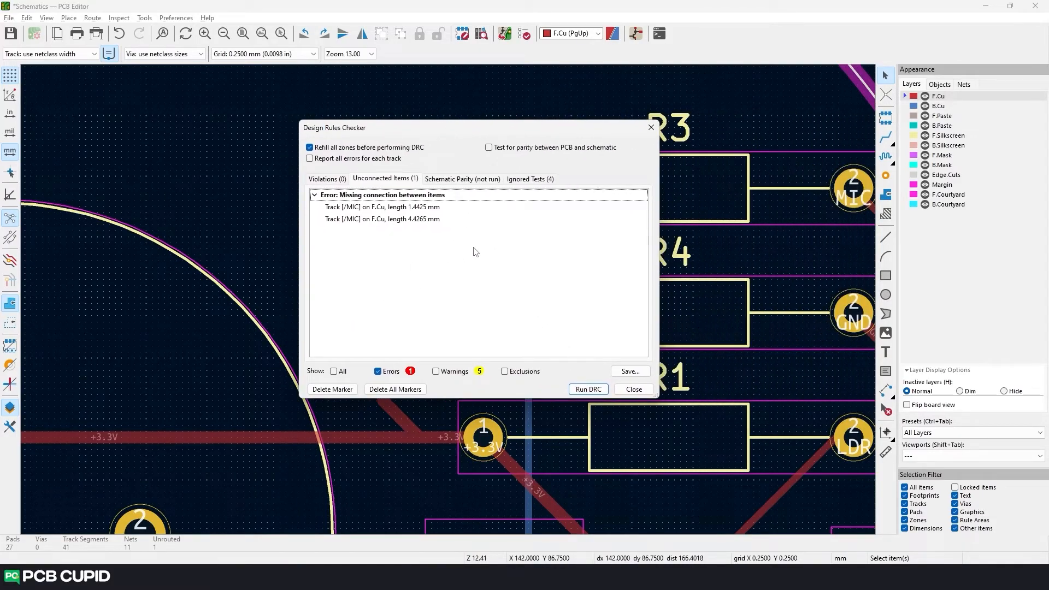
pyautogui.click(386, 201)
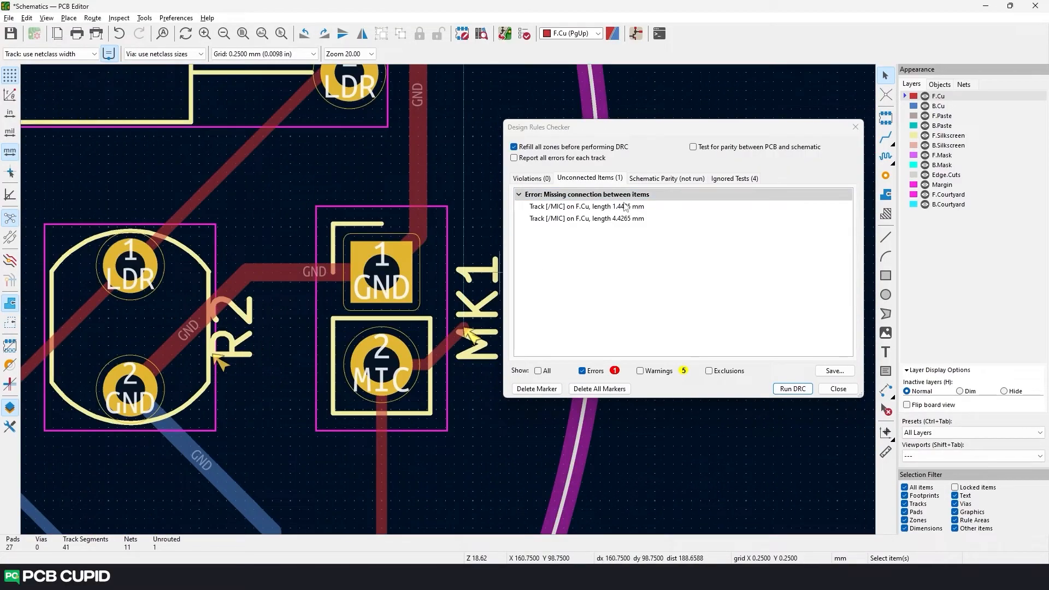
pyautogui.click(625, 206)
# Step: Route the missing vertical MIC track on F.Cu from the open stub beside MK1 up to the R3 stub
pyautogui.scroll(-2, 261, 393)
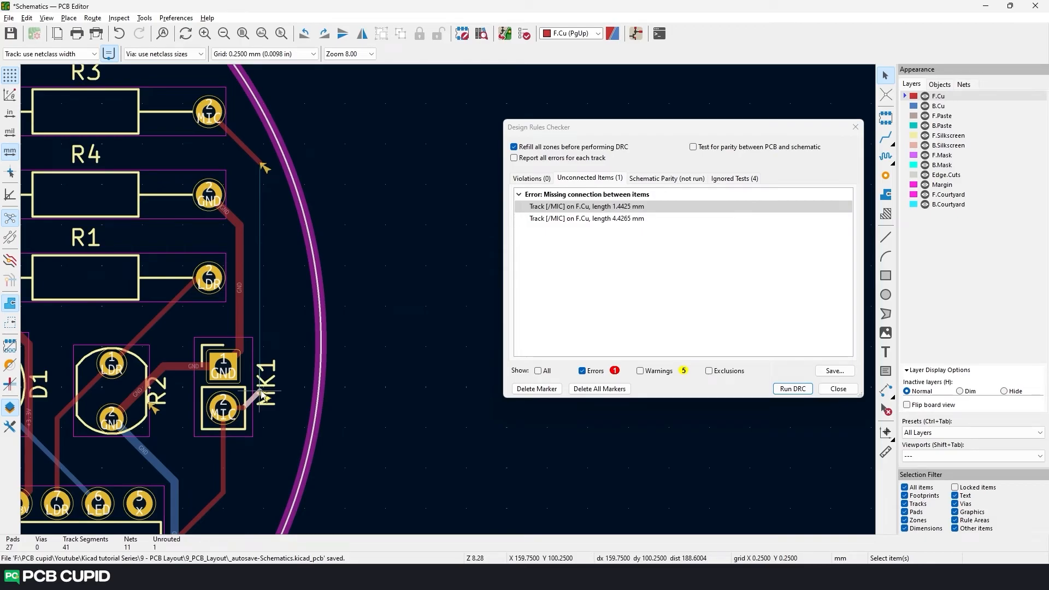
pyautogui.press('x')
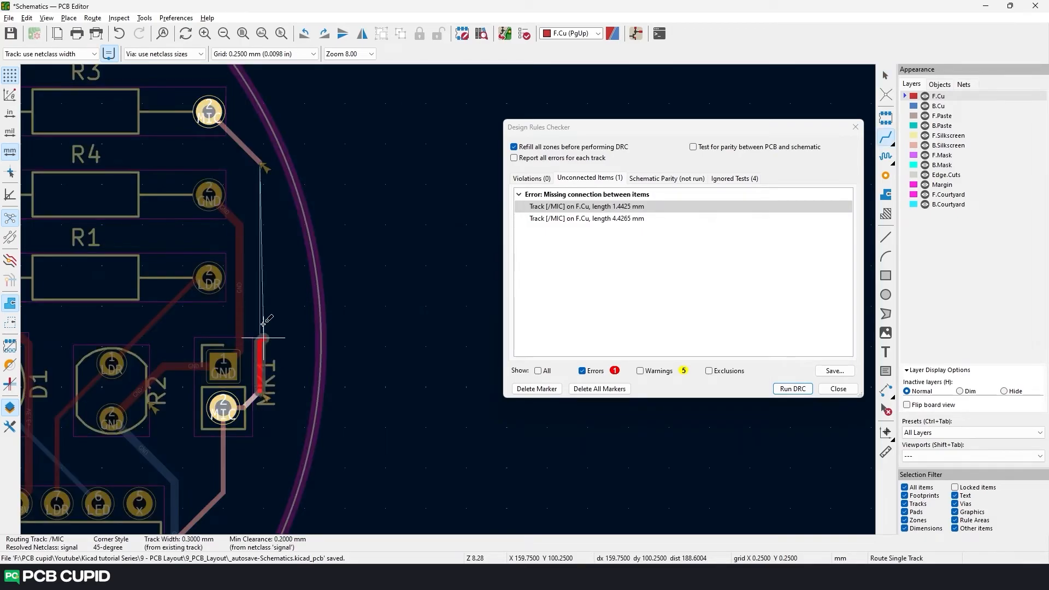
pyautogui.click(261, 165)
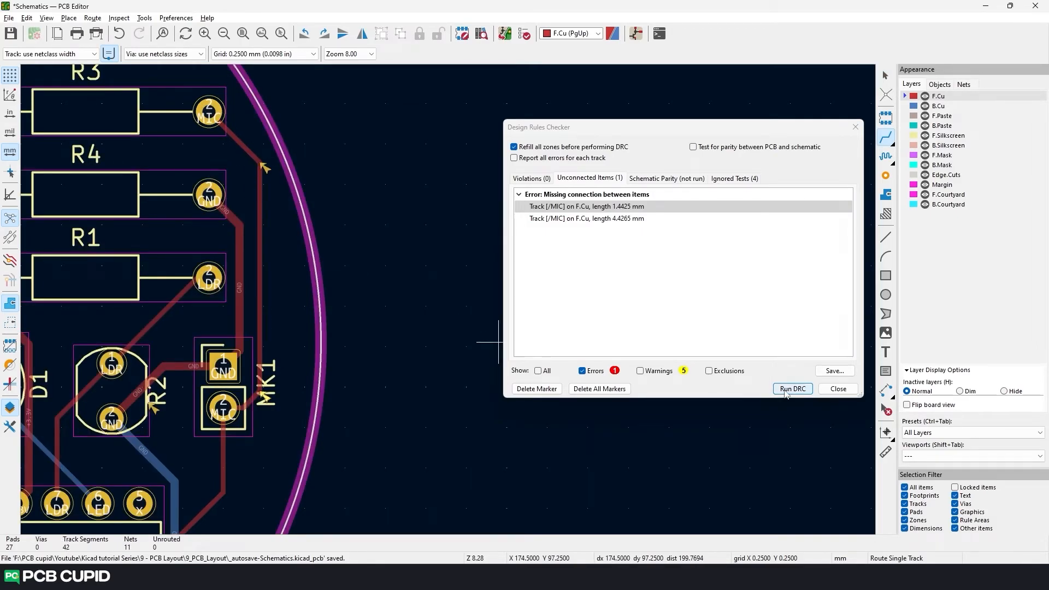
# Step: Rerun the design rules check, show warnings again and review the listed violations against the board
pyautogui.click(786, 391)
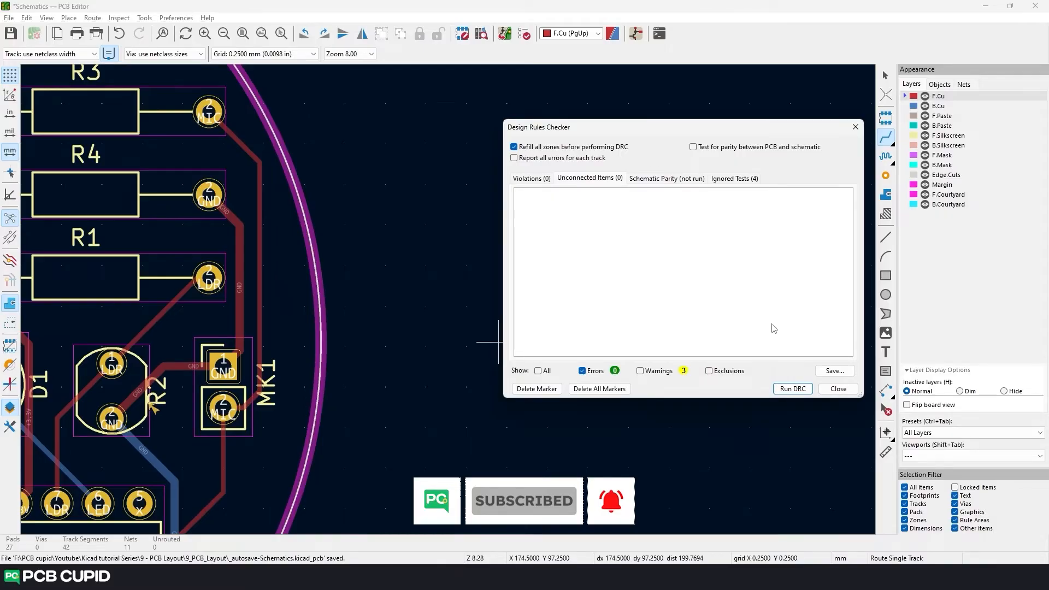
pyautogui.click(640, 371)
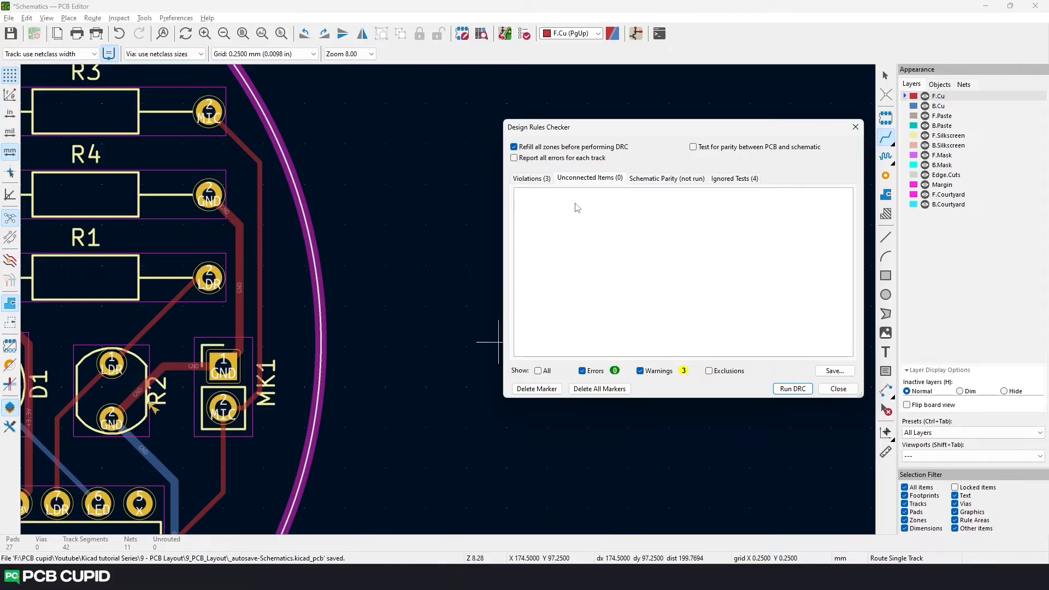
pyautogui.click(544, 180)
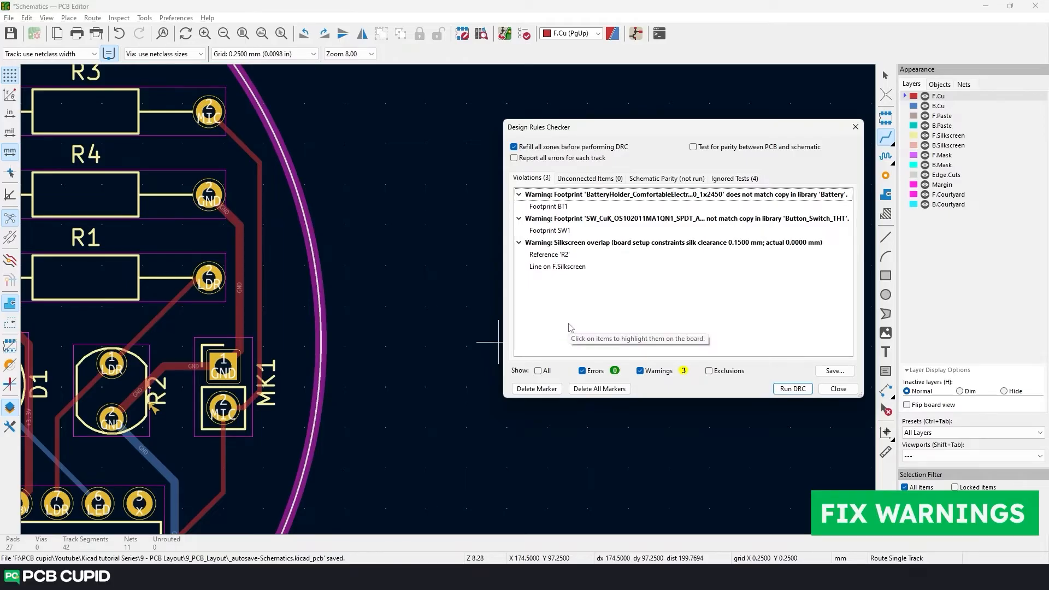
pyautogui.scroll(-2, 167, 342)
pyautogui.moveTo(434, 287); pyautogui.dragTo(322, 372, button='middle')
pyautogui.scroll(1, 309, 294)
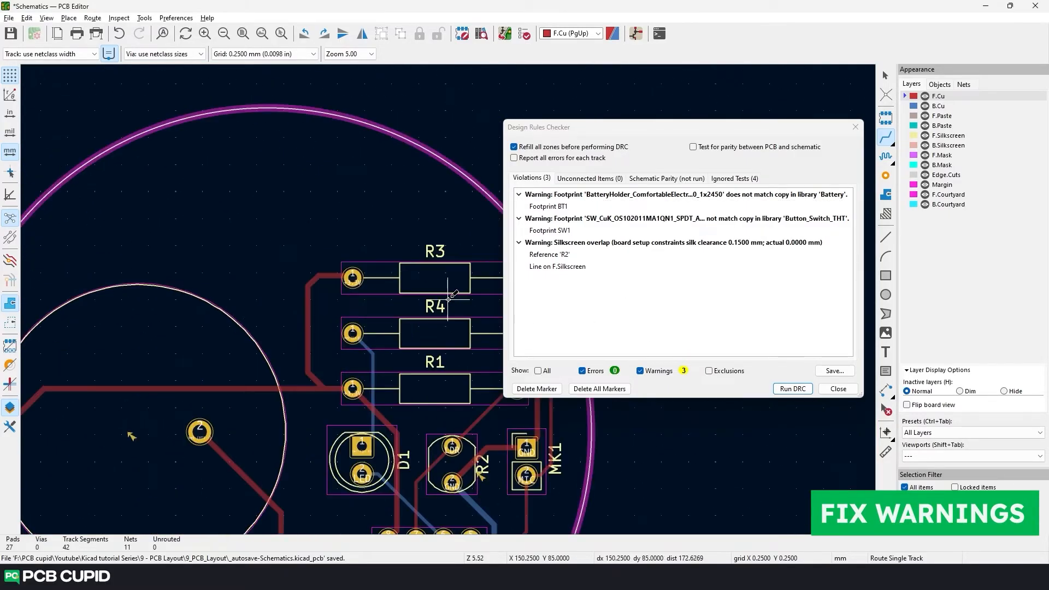
# Step: Update the BT1 battery holder footprint from the library with the default update options
pyautogui.moveTo(461, 319); pyautogui.dragTo(368, 332, button='middle')
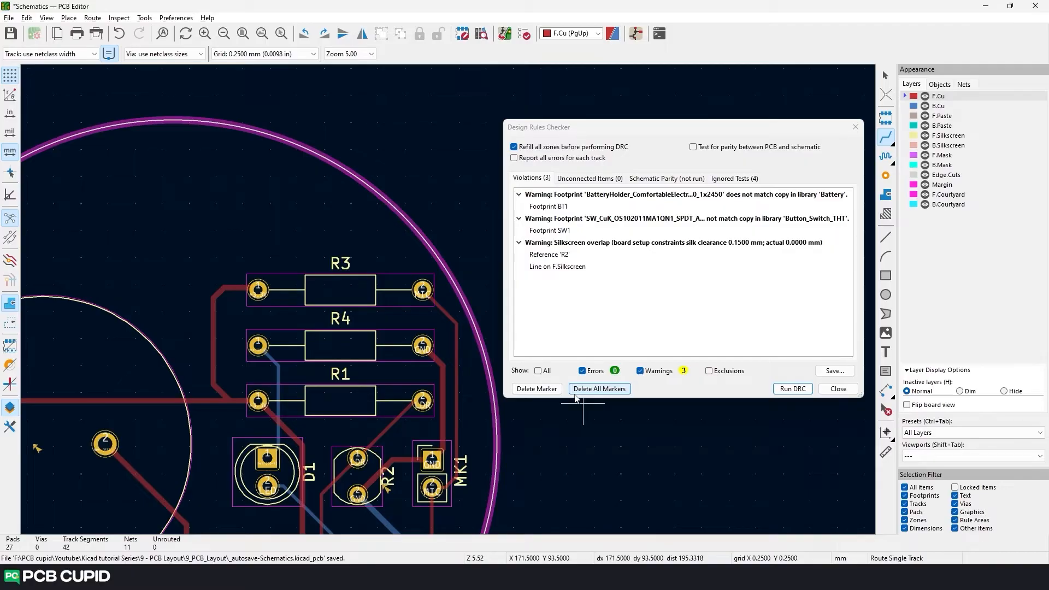
pyautogui.click(856, 127)
pyautogui.moveTo(229, 372); pyautogui.dragTo(473, 204, button='middle')
pyautogui.press('Escape')
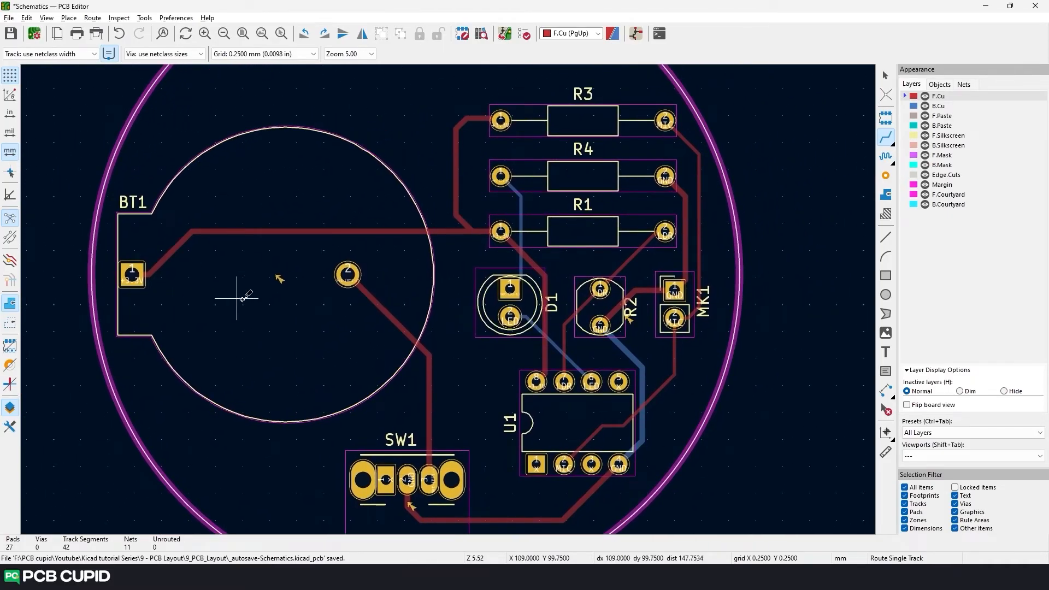
pyautogui.click(204, 299)
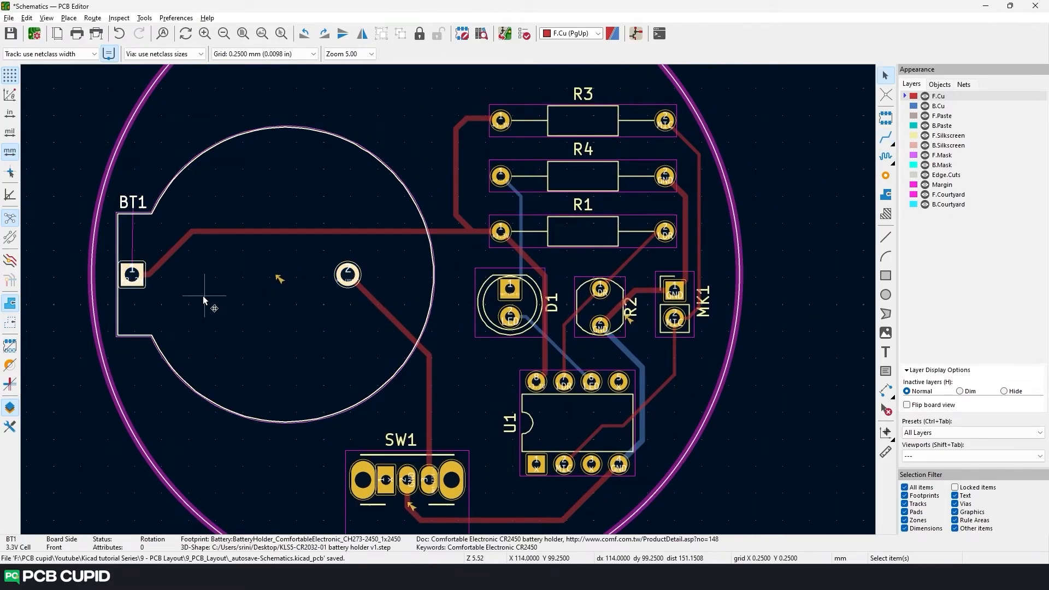
pyautogui.rightClick(204, 300)
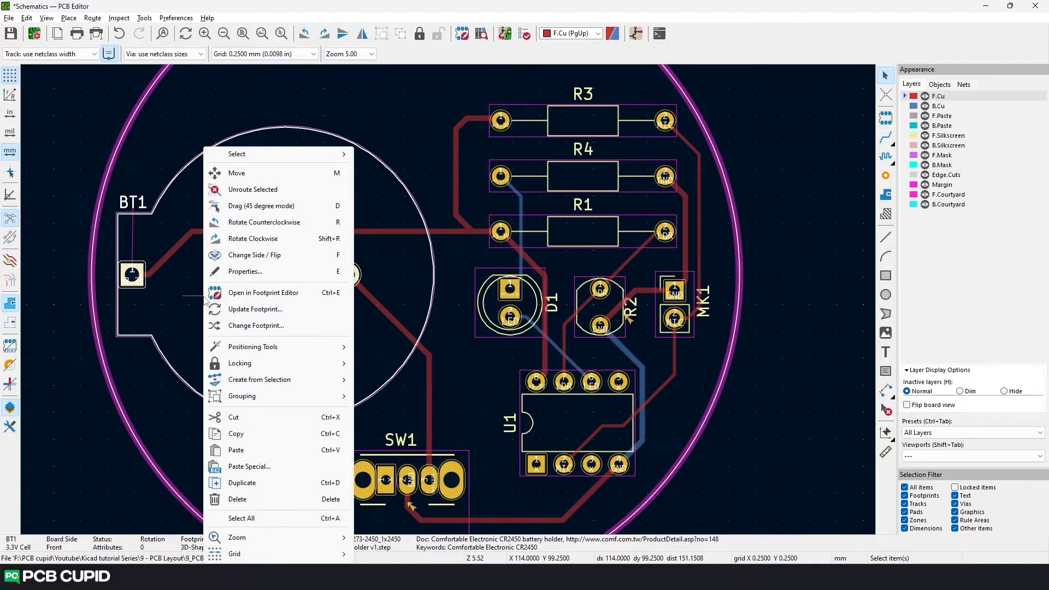
pyautogui.click(267, 309)
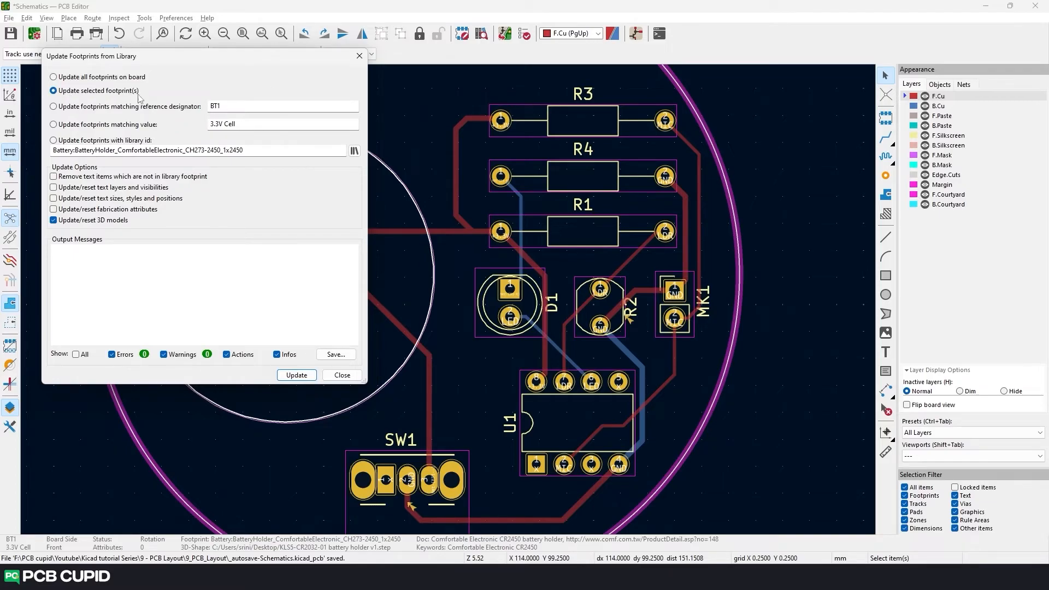
pyautogui.click(303, 377)
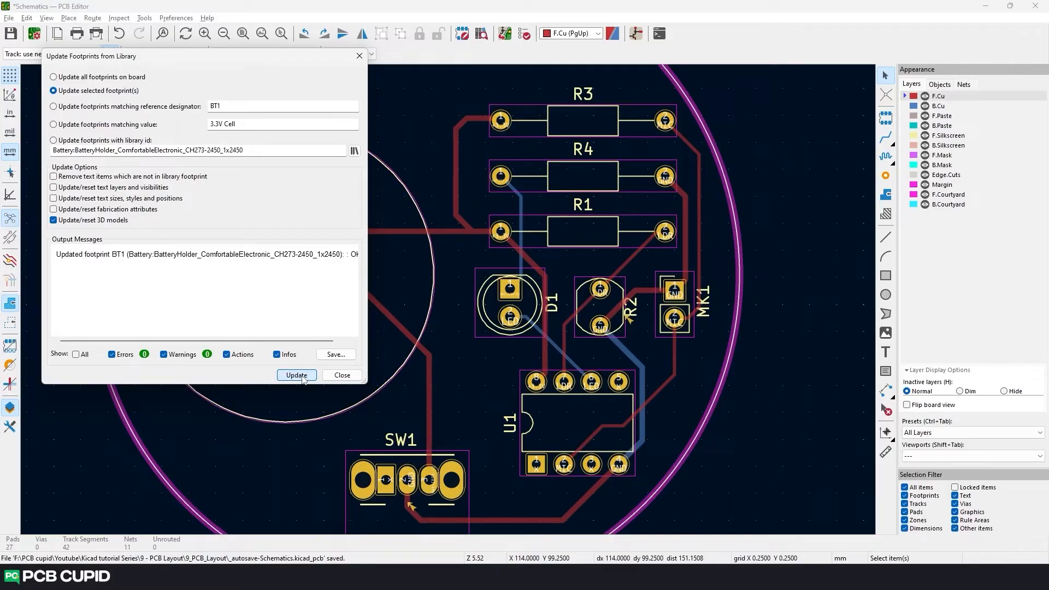
pyautogui.click(335, 377)
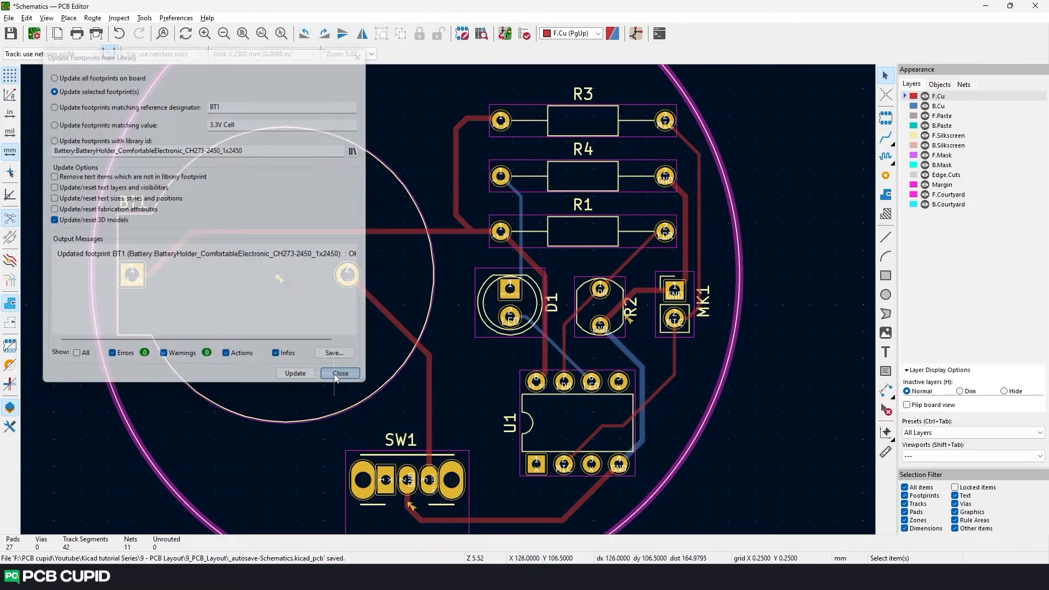
# Step: Rerun the design rules check and locate the SW1 library mismatch warning on the board
pyautogui.click(525, 35)
pyautogui.click(792, 388)
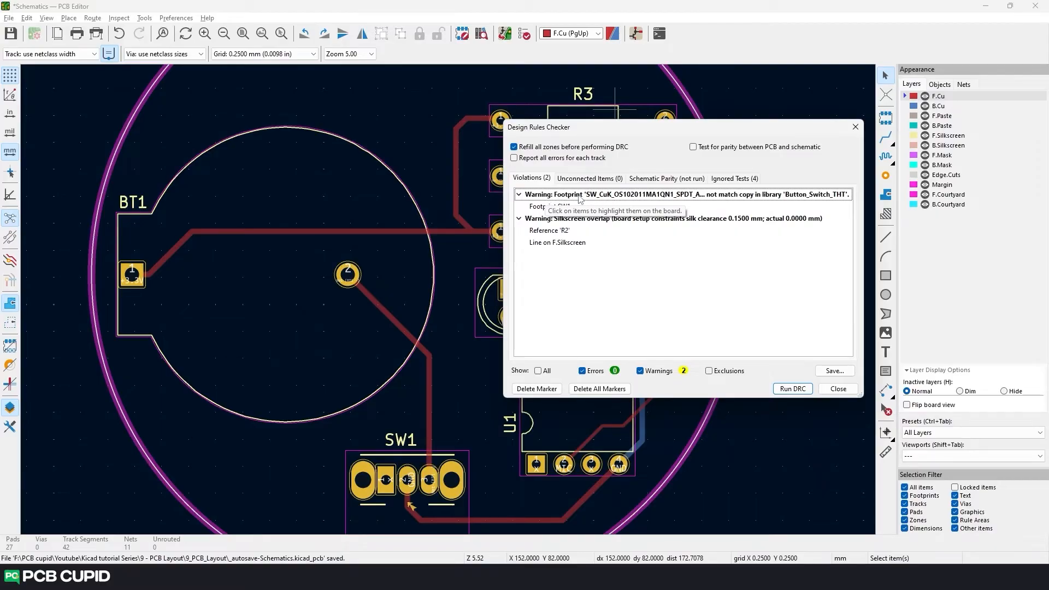
pyautogui.click(579, 196)
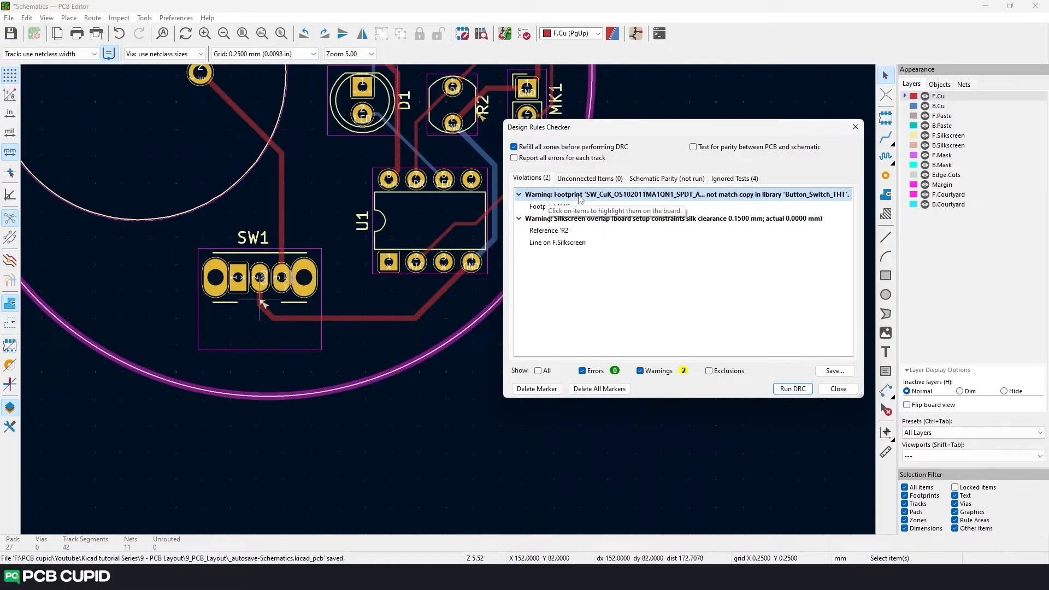
# Step: Update the selected SW1 slide switch footprint from the library with the default update options
pyautogui.click(246, 297)
pyautogui.rightClick(246, 300)
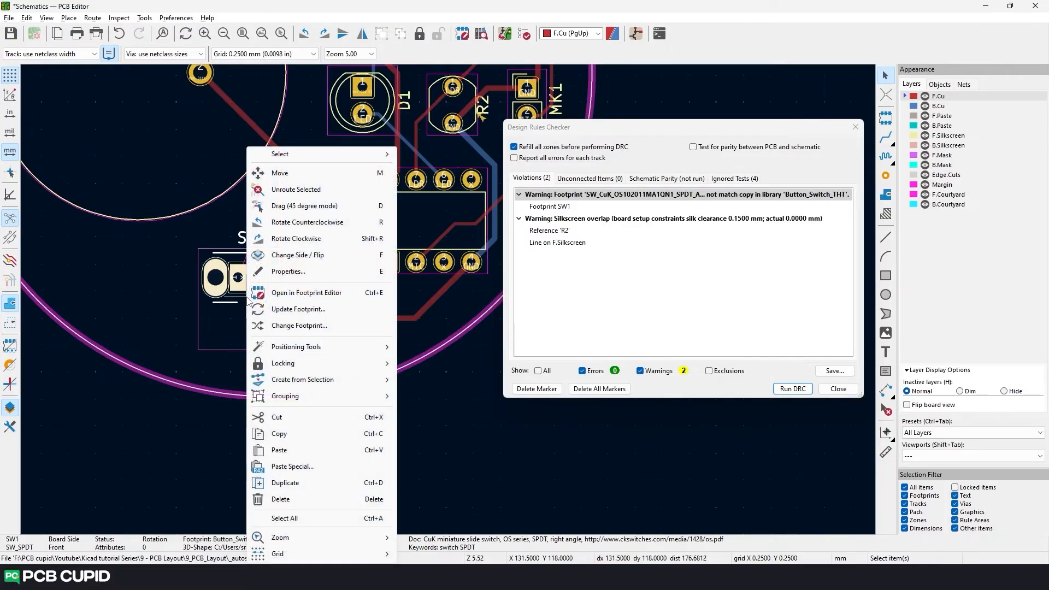
pyautogui.click(298, 309)
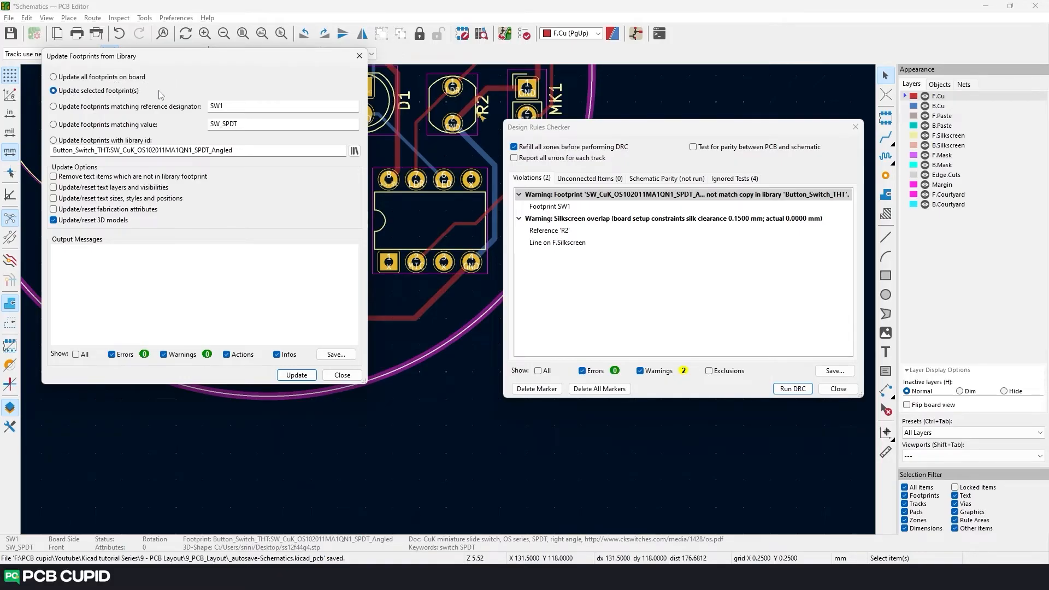
pyautogui.click(295, 375)
pyautogui.click(337, 376)
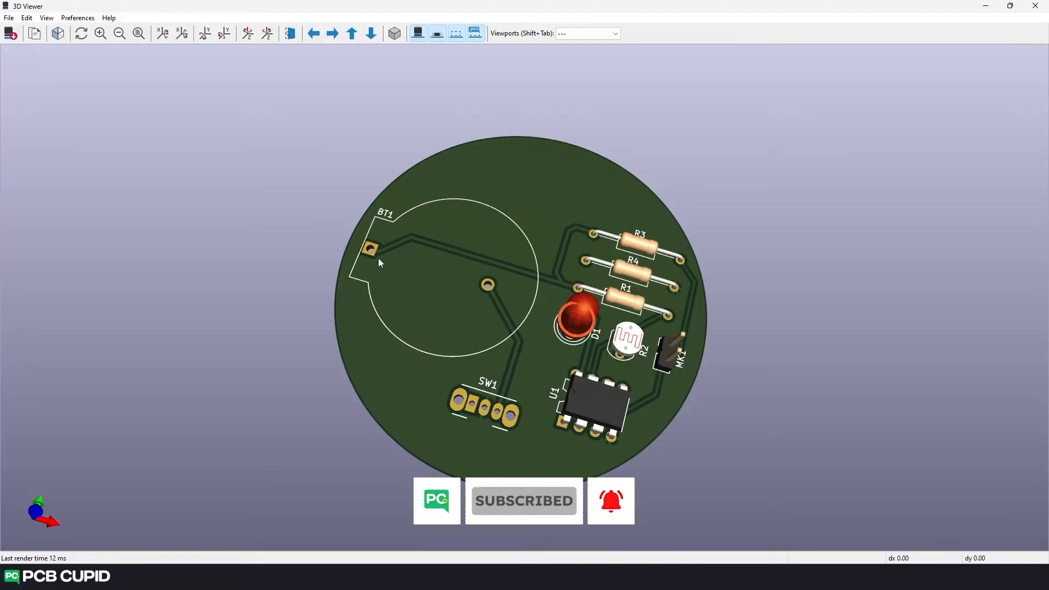
# Step: Examine the board in the 3D viewer around BT1 and SW1 and toggle the through-hole models
pyautogui.moveTo(378, 261); pyautogui.dragTo(425, 306)
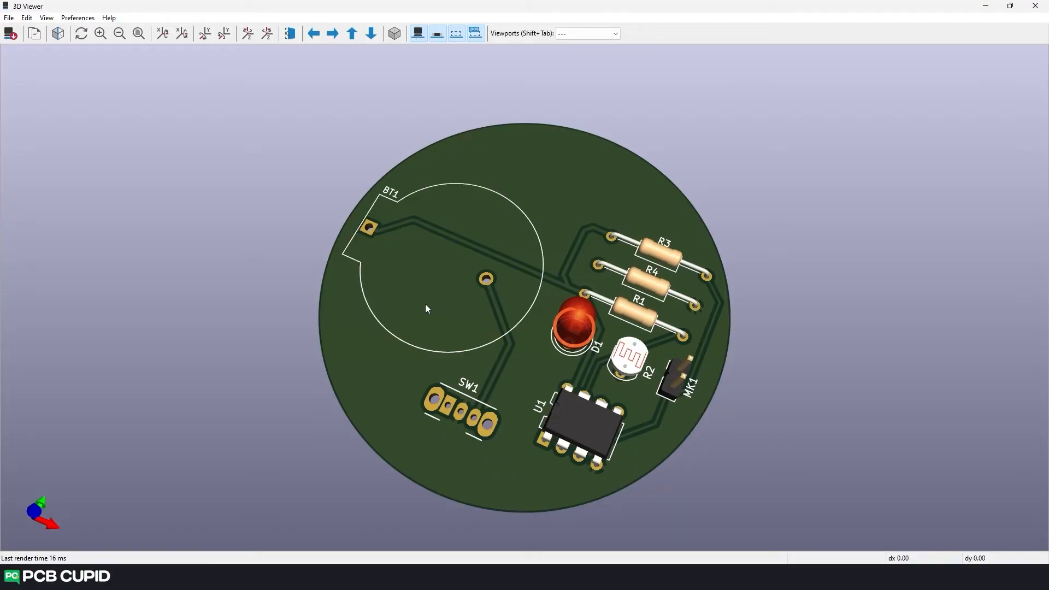
pyautogui.click(418, 33)
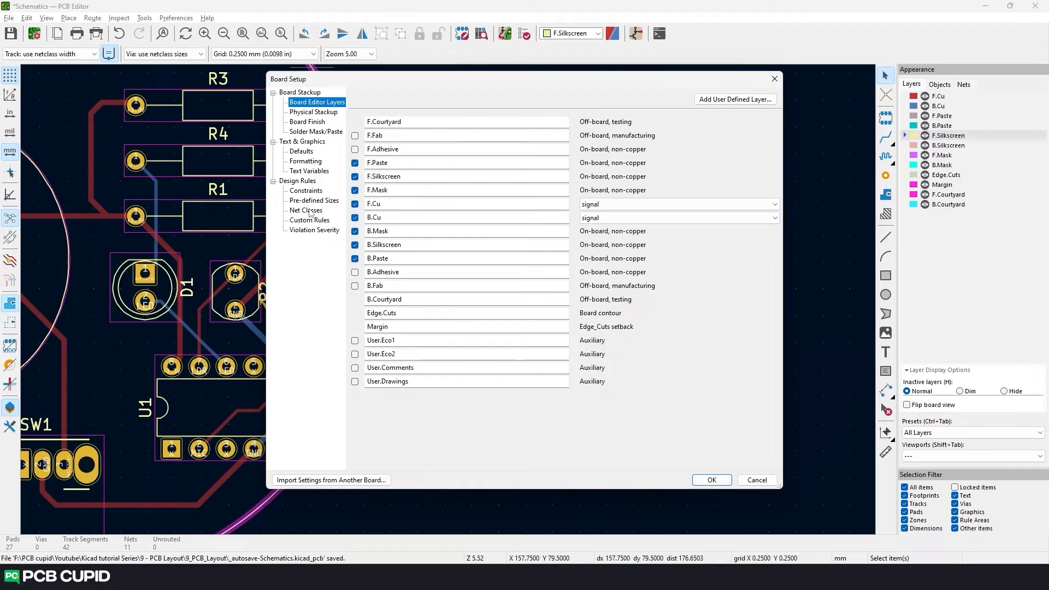
# Step: Examine the silkscreen minimum item clearance in the board setup constraints
pyautogui.click(306, 191)
pyautogui.moveTo(488, 370); pyautogui.dragTo(439, 361)
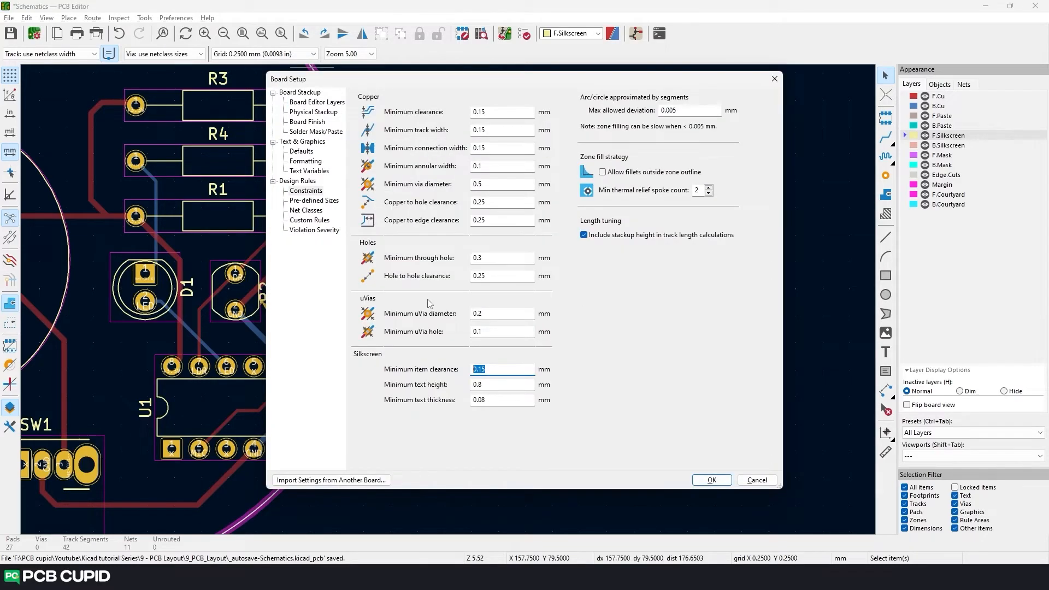
pyautogui.click(775, 79)
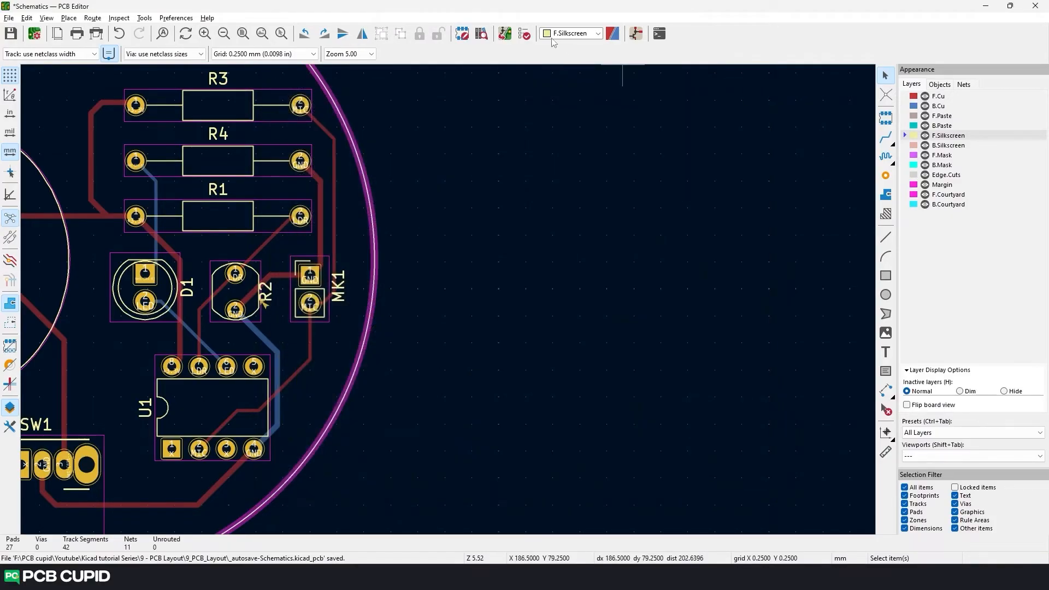
# Step: Locate the silkscreen overlap warning for R2 and move its reference text to the right, clear of the component outline
pyautogui.click(524, 34)
pyautogui.click(775, 195)
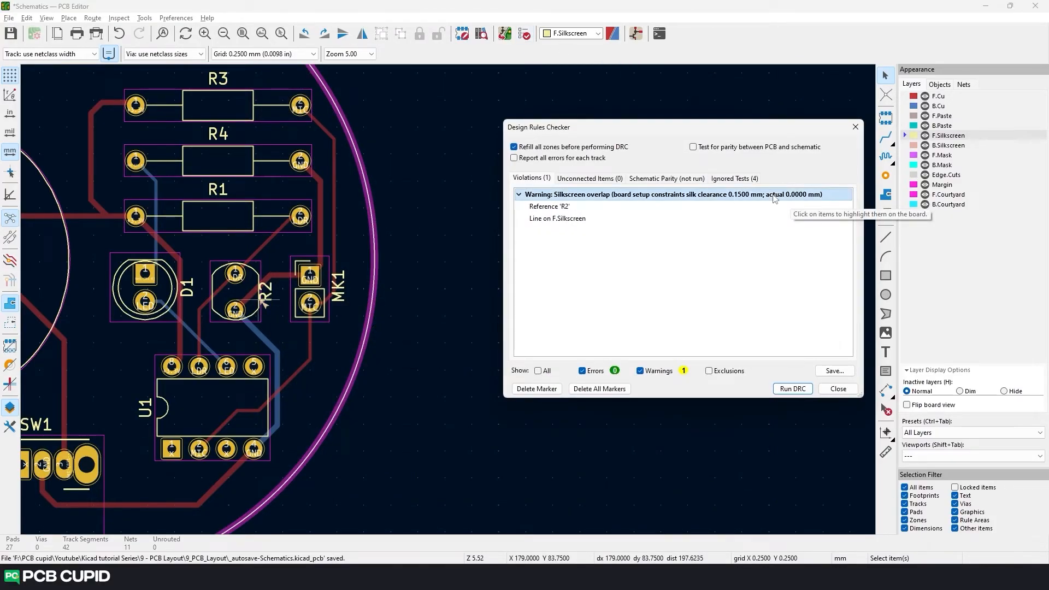
pyautogui.doubleClick(549, 206)
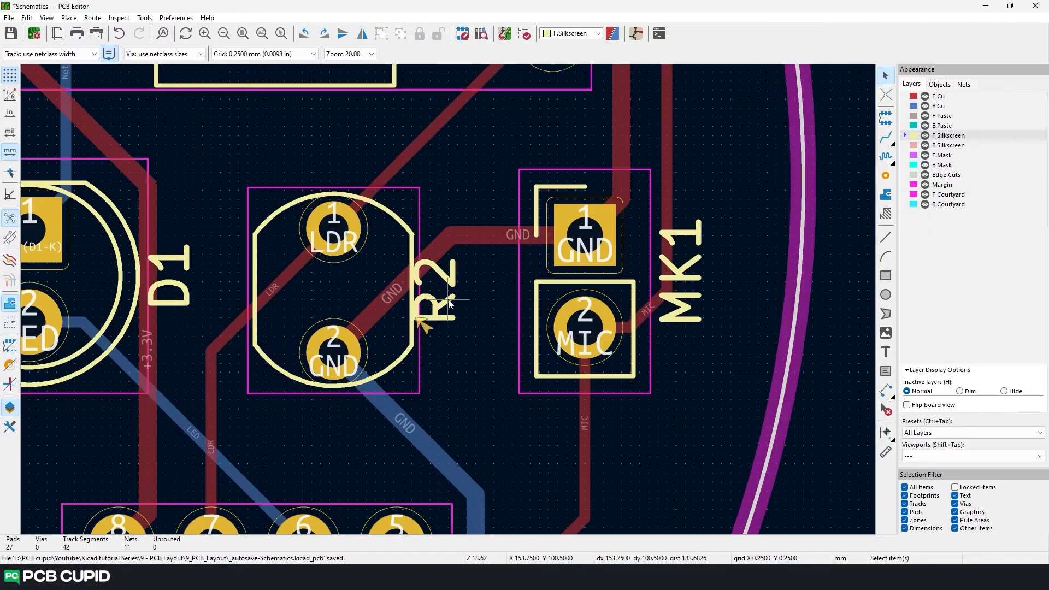
pyautogui.press('m')
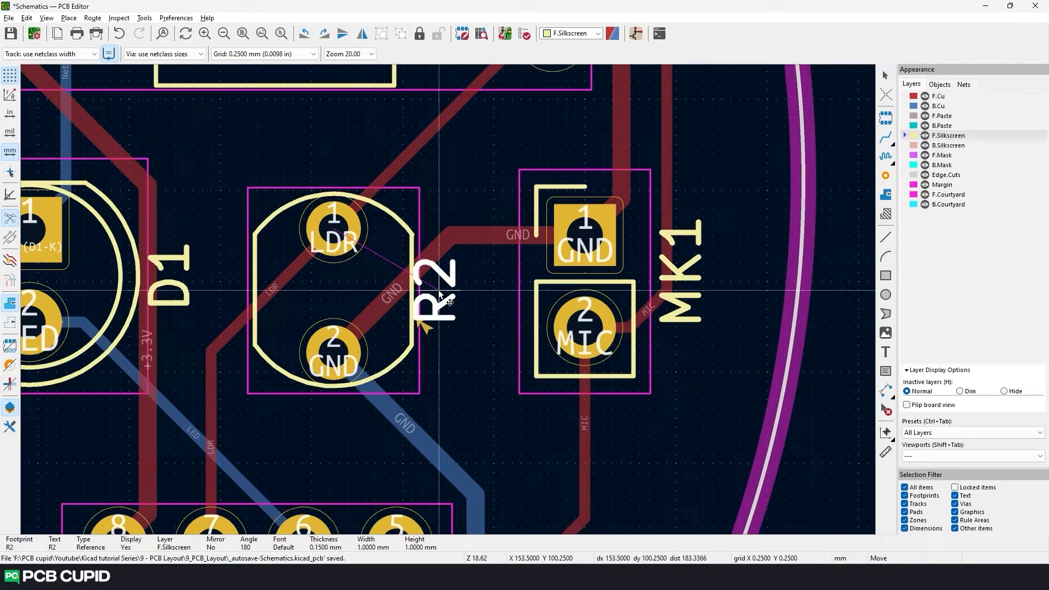
pyautogui.click(468, 295)
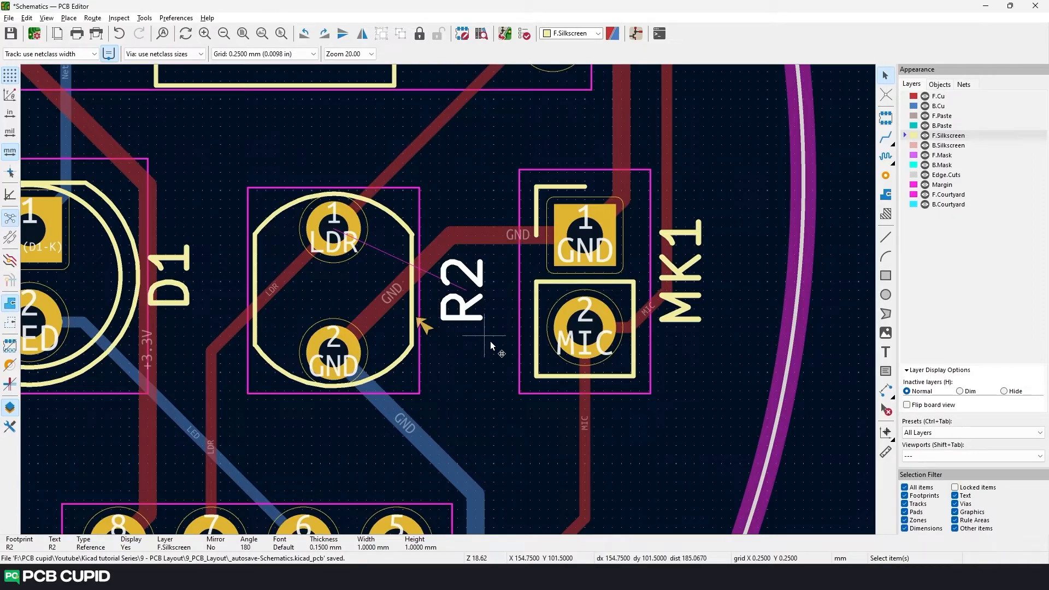
# Step: Rerun the design rules check to verify the R2 silkscreen fix, and close the checker
pyautogui.click(523, 37)
pyautogui.click(793, 389)
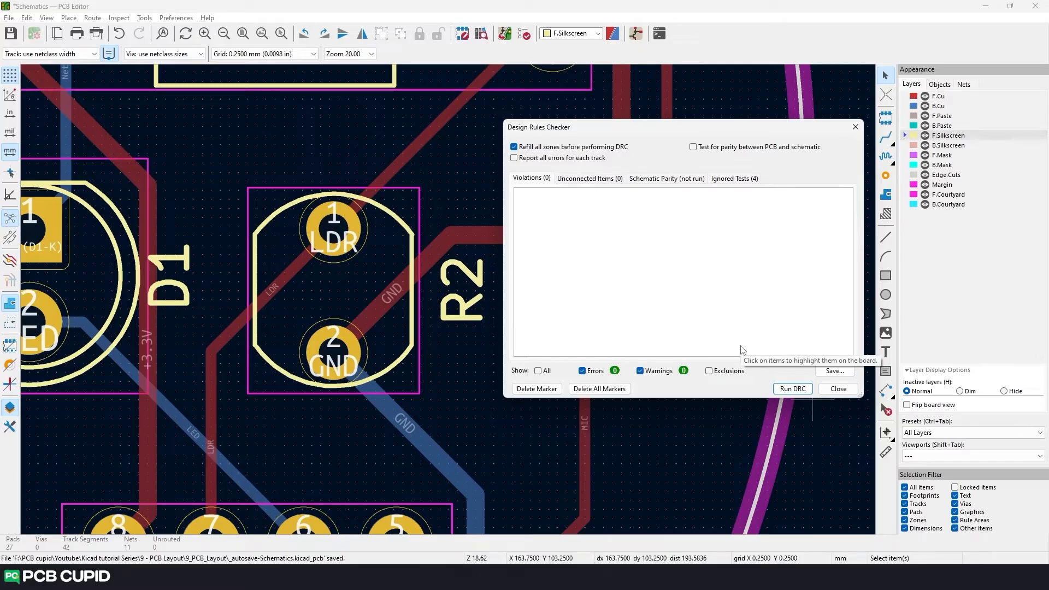
pyautogui.click(856, 127)
# Step: Start a filled copper zone outside the board's upper-left edge, assigned to the GND net on F.Cu and B.Cu
pyautogui.scroll(-7, 484, 318)
pyautogui.click(939, 96)
pyautogui.click(886, 195)
pyautogui.click(280, 195)
pyautogui.click(180, 159)
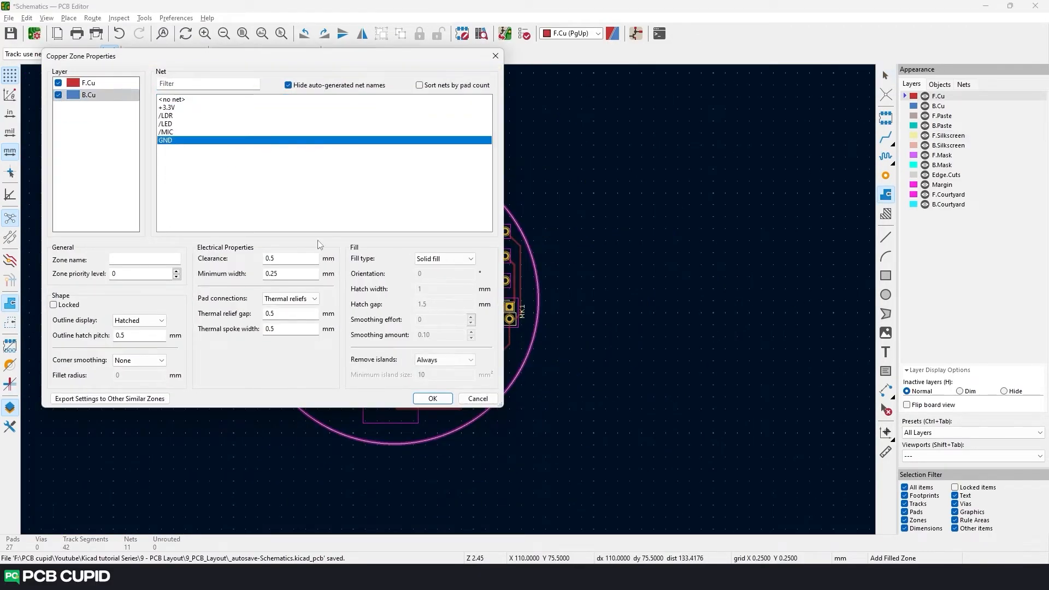
pyautogui.press('Return')
# Step: Draw the GND zone outline as a closed polygon just outside the circular board edge and show the board in 3D
pyautogui.click(339, 157)
pyautogui.click(436, 144)
pyautogui.click(513, 205)
pyautogui.click(548, 295)
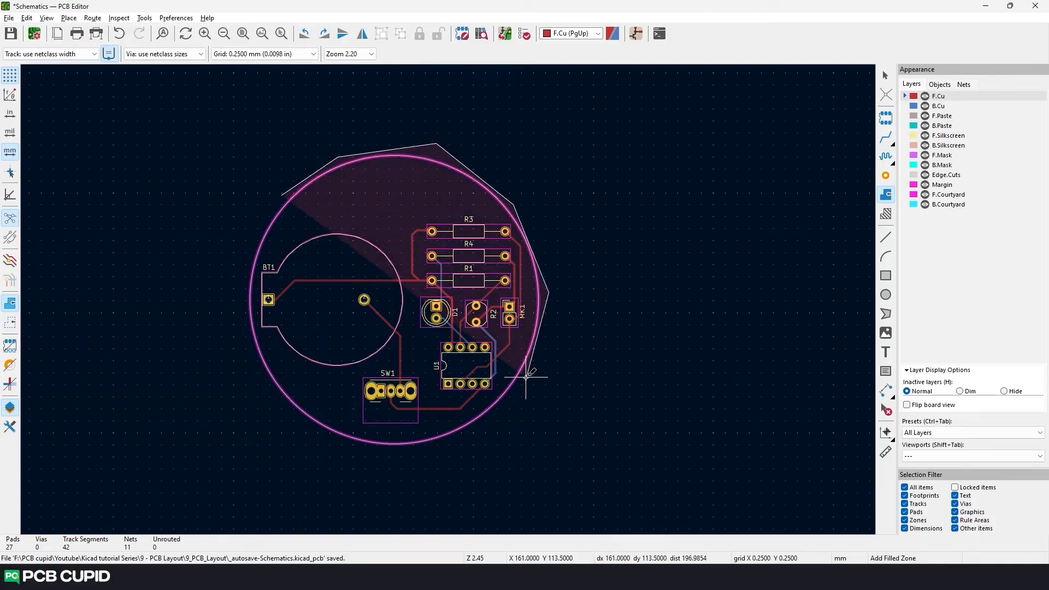
pyautogui.click(528, 377)
pyautogui.click(468, 436)
pyautogui.click(374, 452)
pyautogui.click(302, 422)
pyautogui.click(246, 350)
pyautogui.click(248, 252)
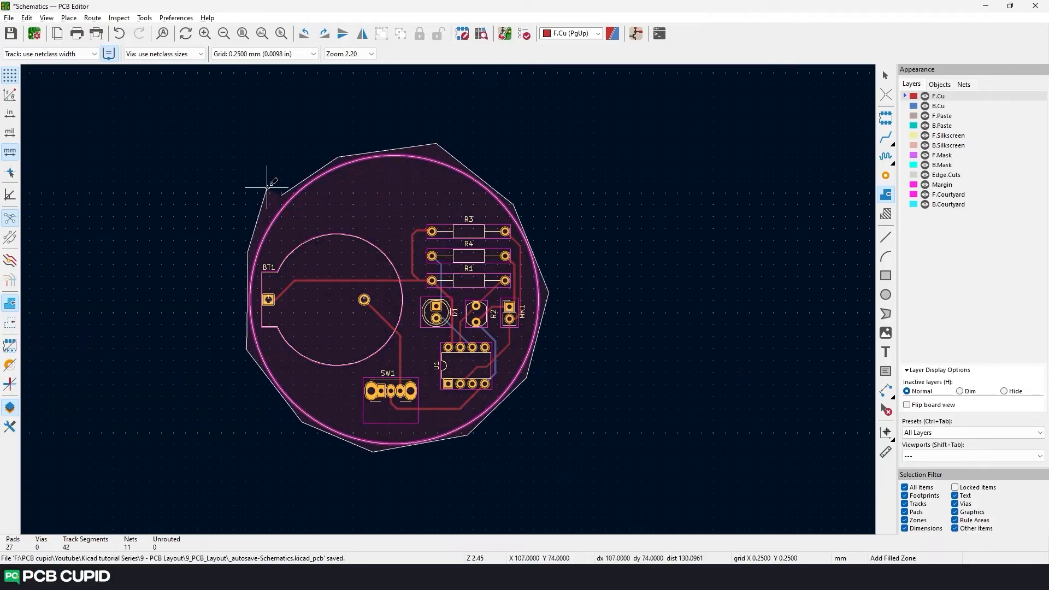
pyautogui.doubleClick(275, 202)
pyautogui.hotkey('alt', '3')
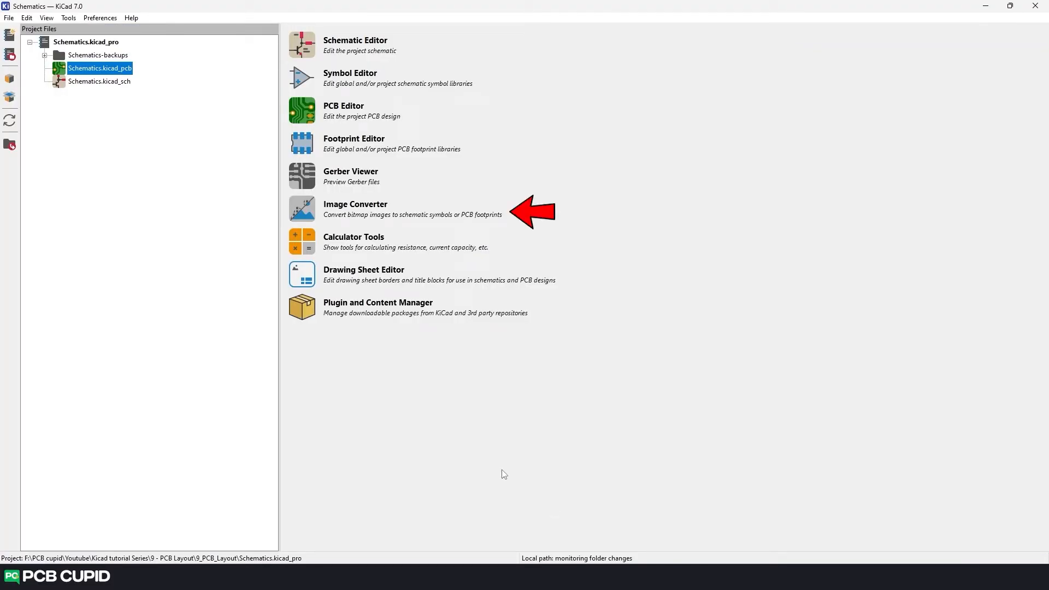
# Step: Switch to the Image Converter and choose PCB-Cupid-logo-Design_logo_JPG_300722_V1 as the source image
pyautogui.click(302, 216)
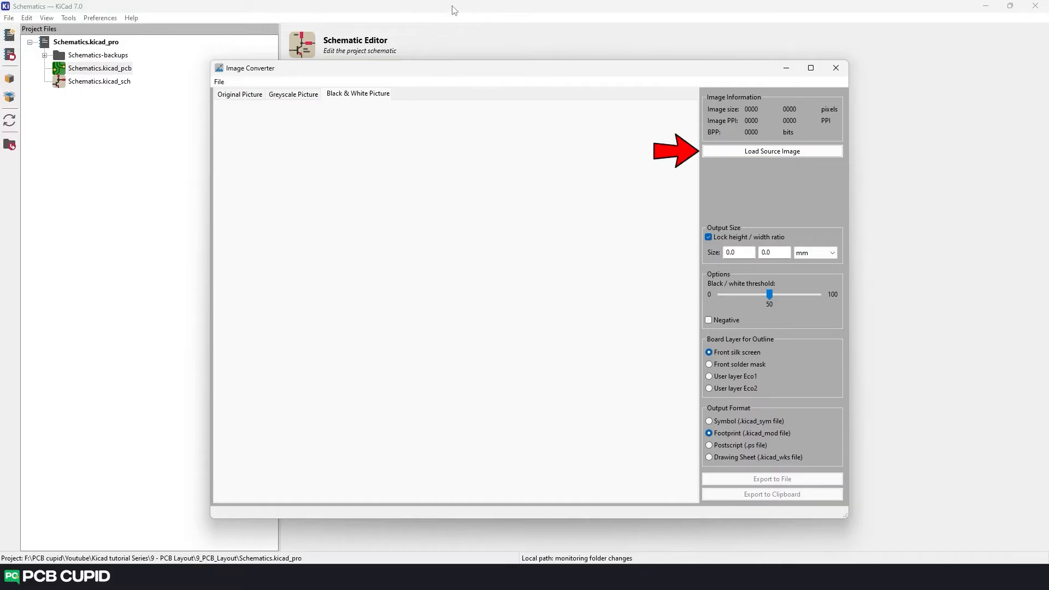
pyautogui.click(807, 153)
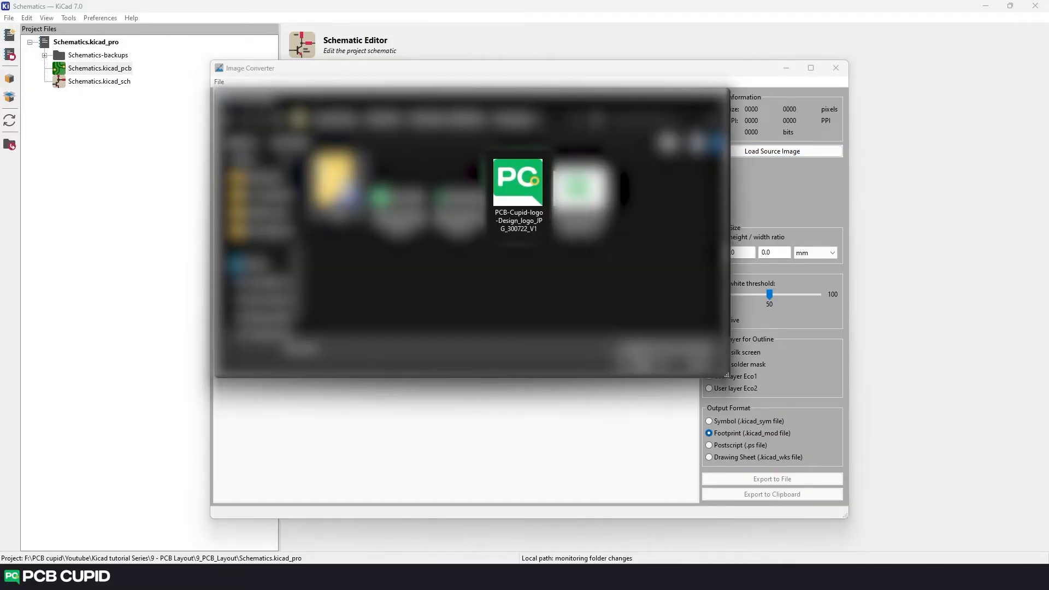
pyautogui.click(542, 196)
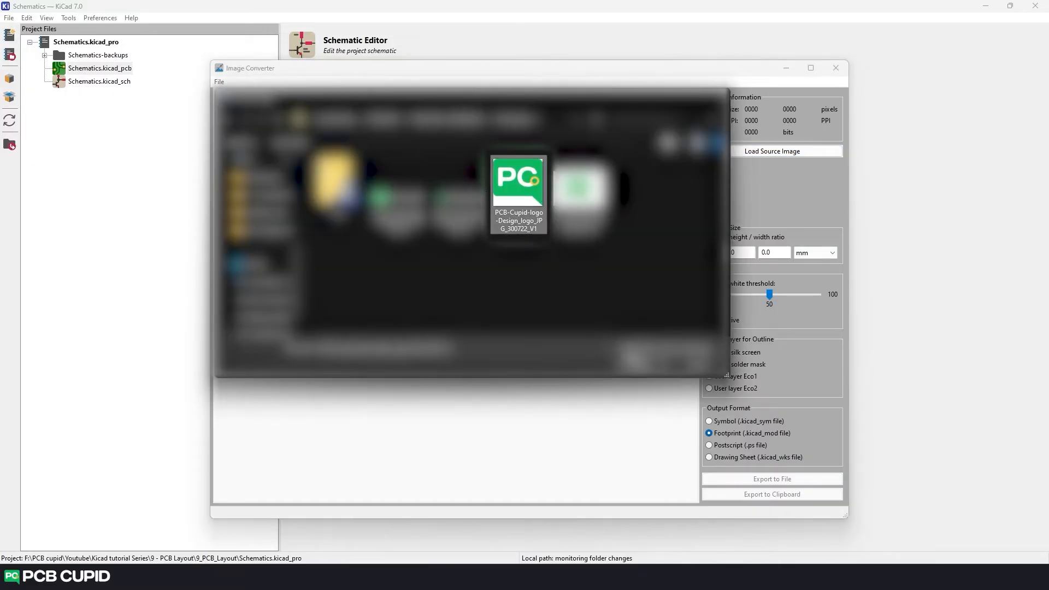
# Step: Load the PCB-Cupid logo JPG as the source image and set its output width to 5 mm with the ratio locked
pyautogui.click(640, 372)
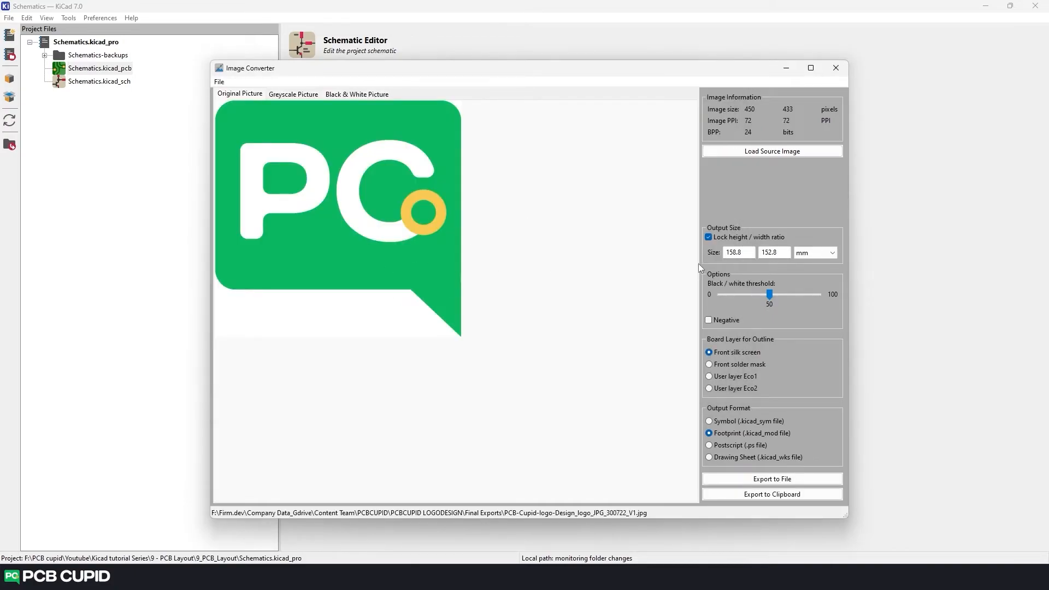
pyautogui.doubleClick(745, 252)
pyautogui.write('5')
pyautogui.click(517, 382)
# Step: Set the logo's black/white threshold to 64 in the black-and-white preview and export the footprint to the clipboard
pyautogui.click(359, 94)
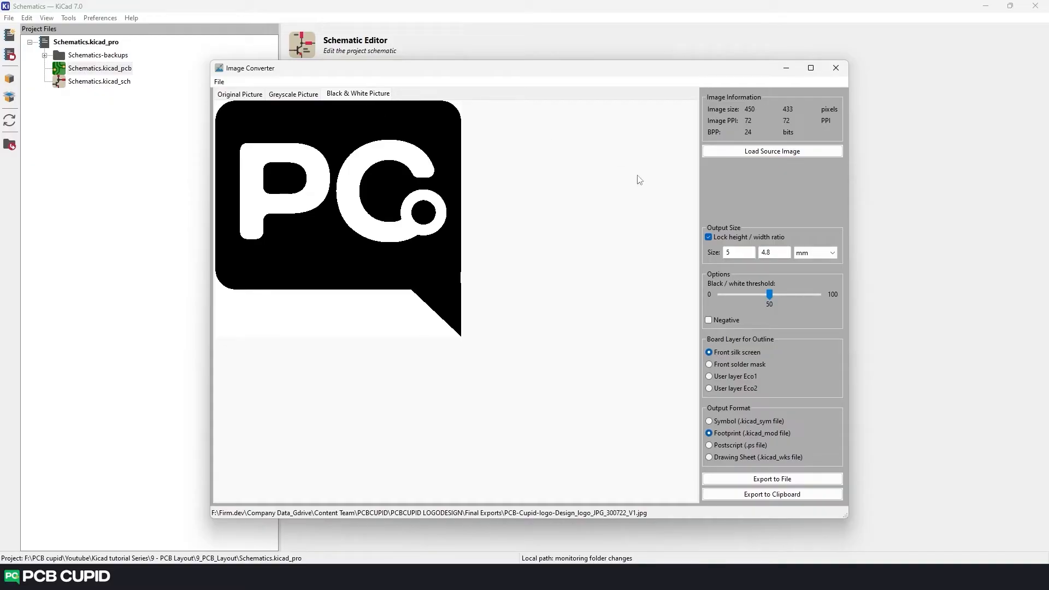
pyautogui.moveTo(769, 295); pyautogui.dragTo(790, 294)
pyautogui.click(709, 319)
pyautogui.moveTo(791, 295)
pyautogui.mouseDown()
pyautogui.moveTo(746, 297)
pyautogui.moveTo(779, 299)
pyautogui.mouseUp()
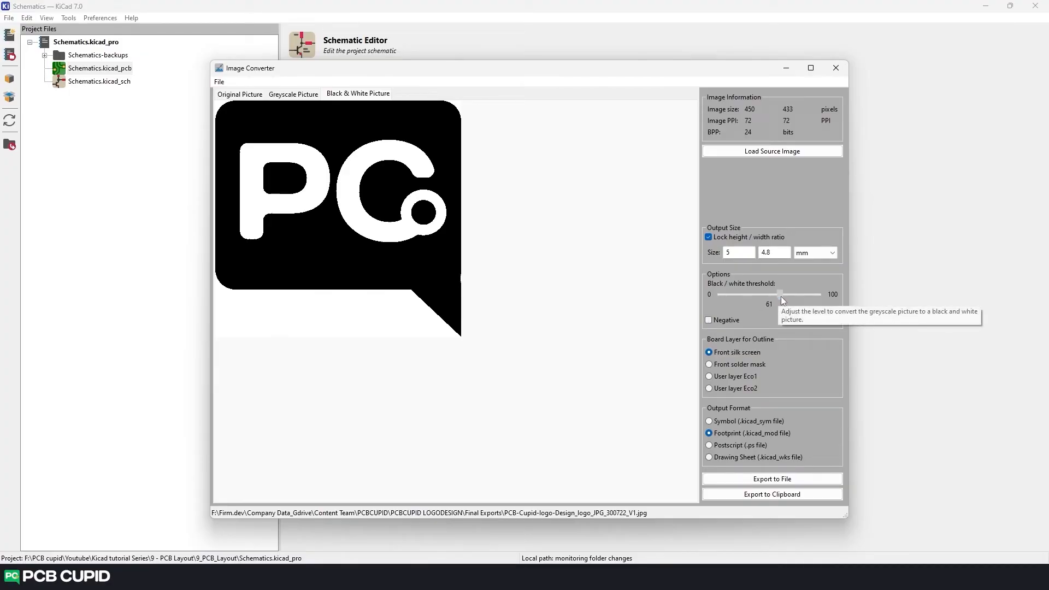
pyautogui.moveTo(782, 297); pyautogui.dragTo(783, 299)
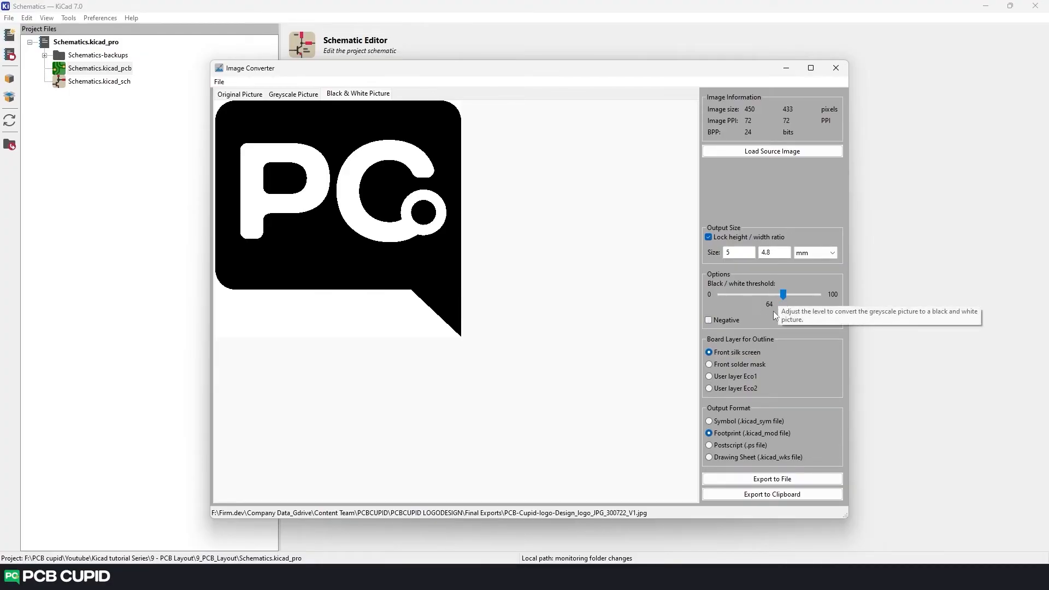
pyautogui.click(778, 497)
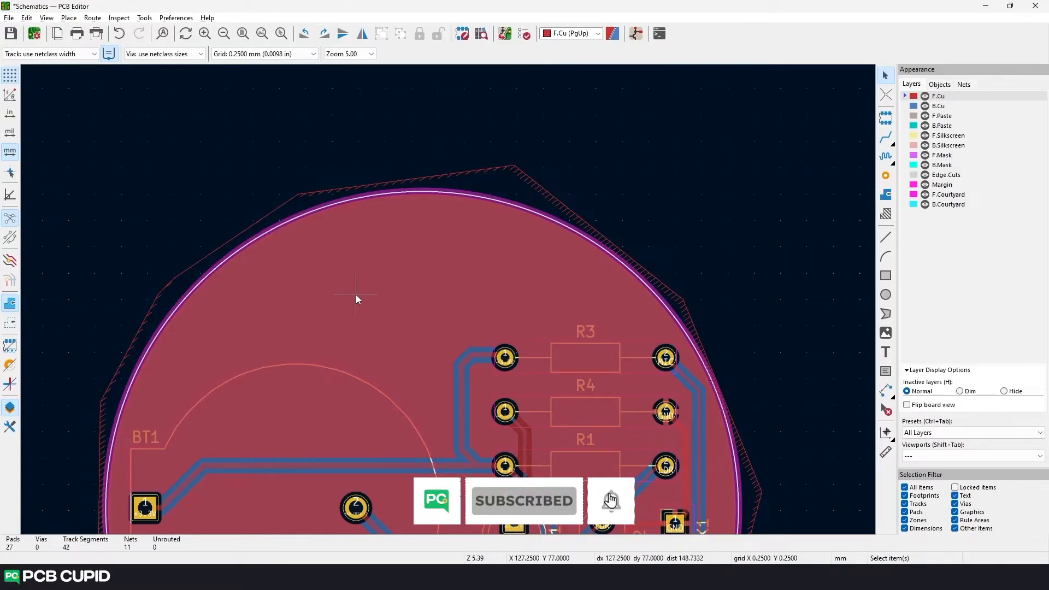
# Step: Make F.Silkscreen the active layer and place the copied logo in the board's upper area, above the BT1 outline
pyautogui.click(910, 136)
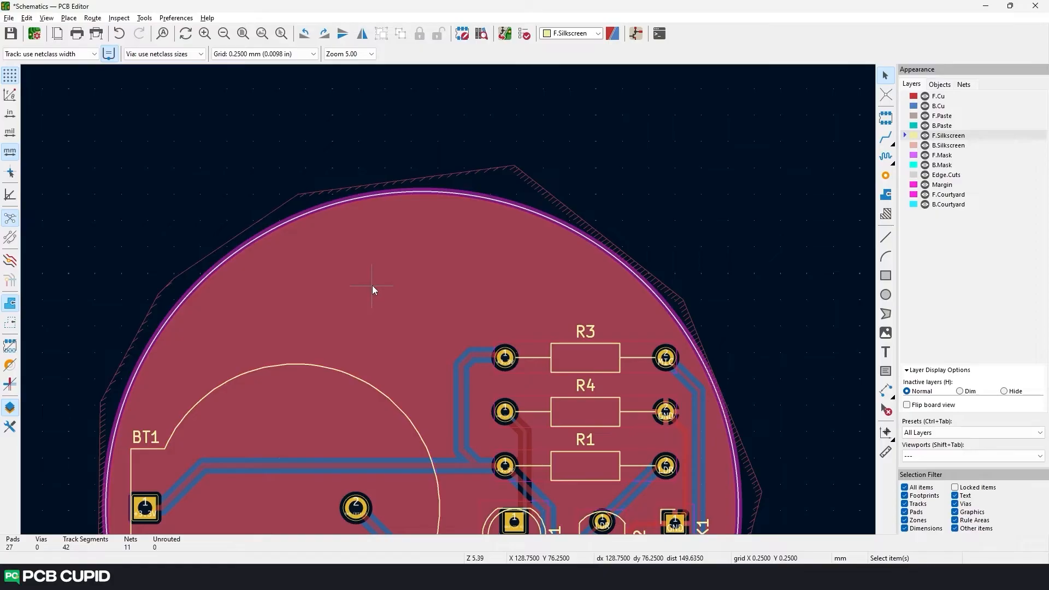
pyautogui.scroll(2, 372, 296)
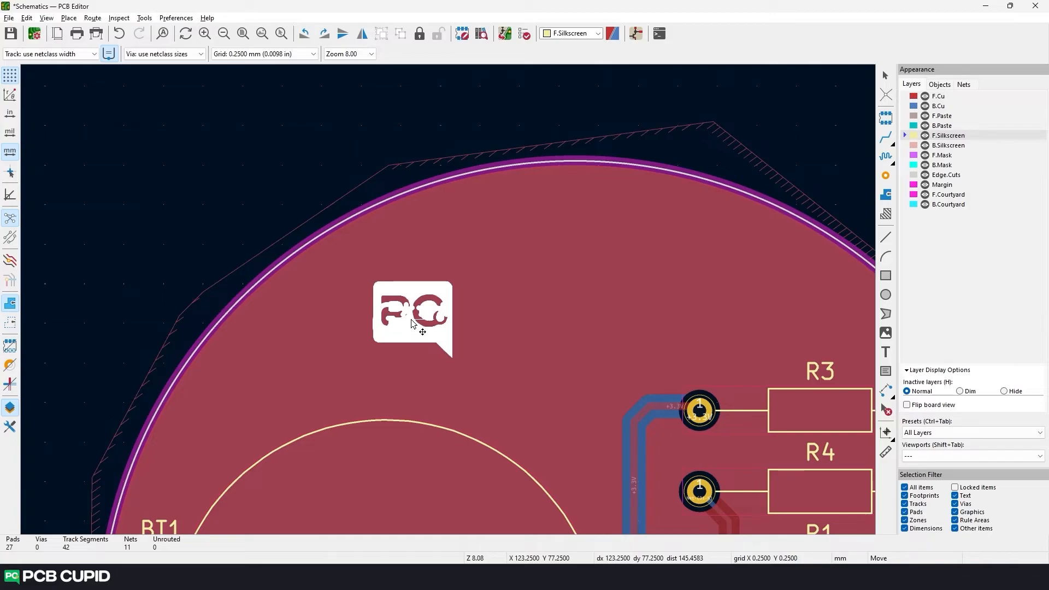
pyautogui.click(411, 319)
pyautogui.click(453, 373)
# Step: Hide the reference designator of the placed logo footprint
pyautogui.click(382, 301)
pyautogui.scroll(2, 381, 300)
pyautogui.click(502, 321)
pyautogui.click(446, 339)
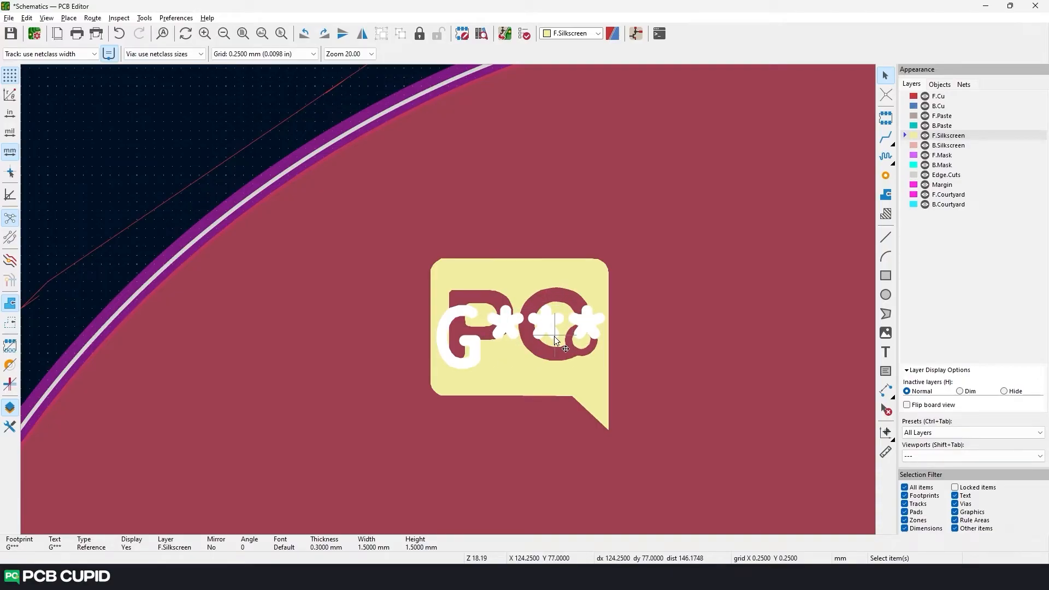
pyautogui.doubleClick(512, 383)
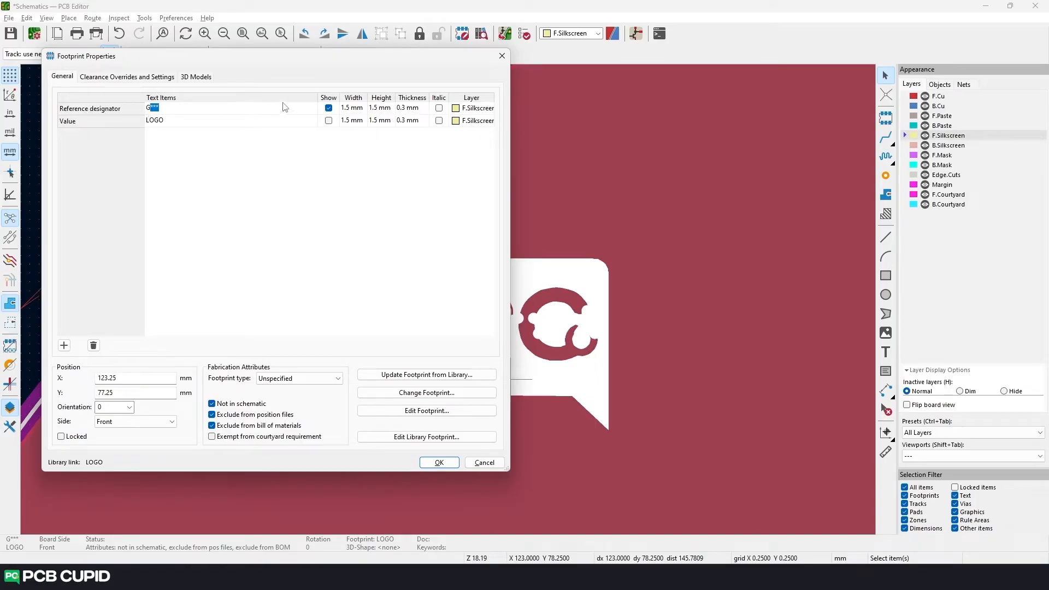
pyautogui.click(328, 109)
pyautogui.click(440, 462)
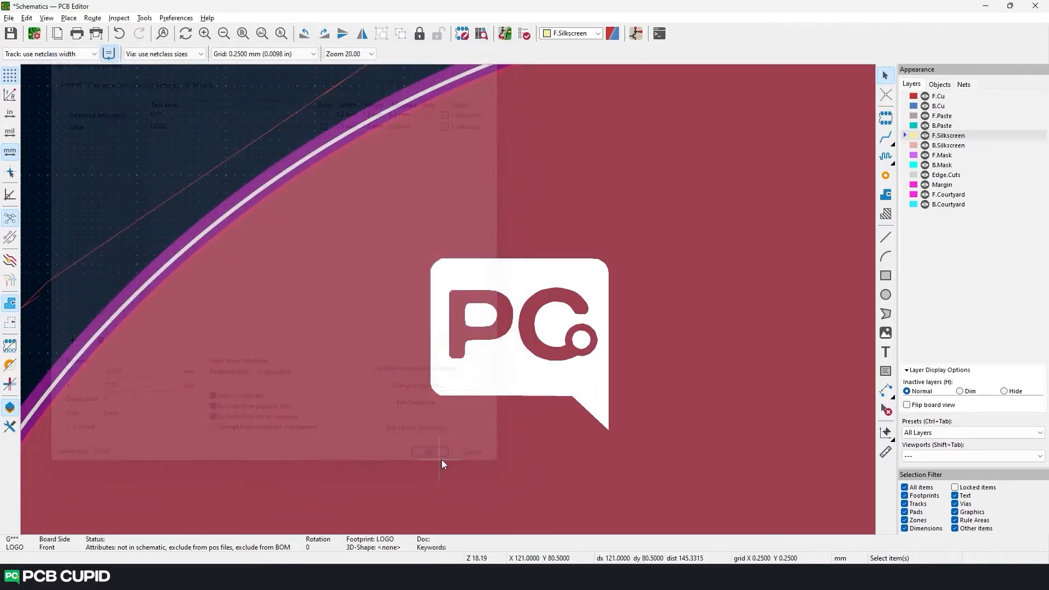
pyautogui.scroll(-5, 601, 328)
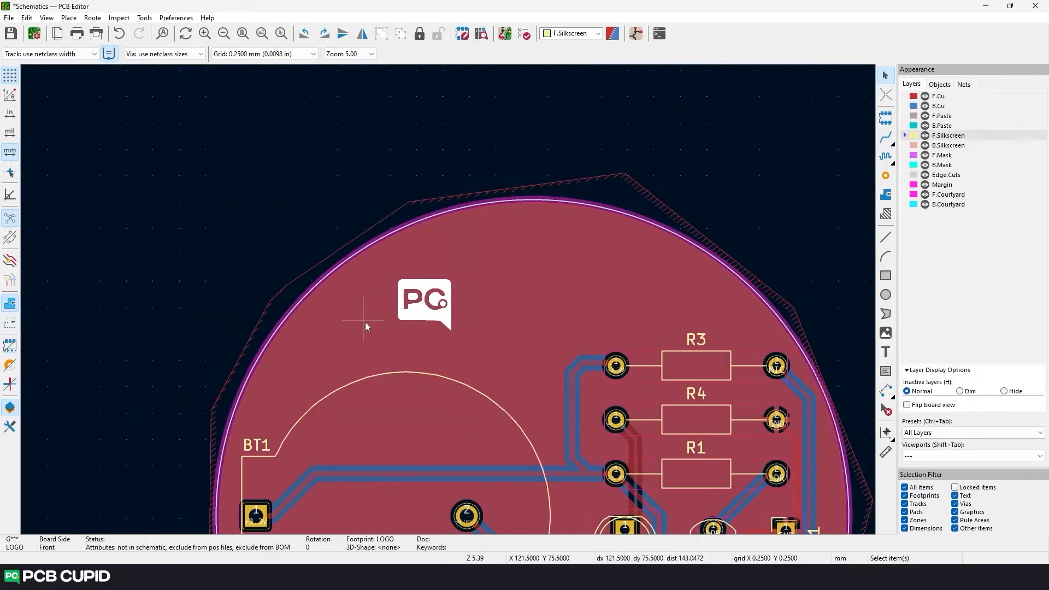
# Step: Add the text "PCB CUPID" on F.Silkscreen in the Leelawadee UI font, with width and height set to 3 mm
pyautogui.scroll(2, 385, 319)
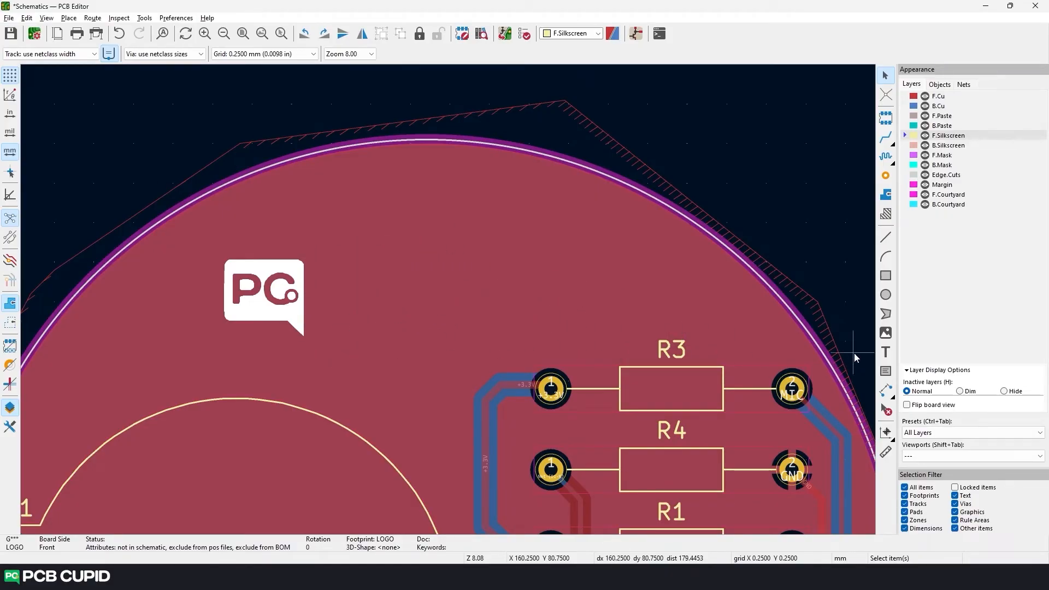
pyautogui.click(886, 353)
pyautogui.click(870, 349)
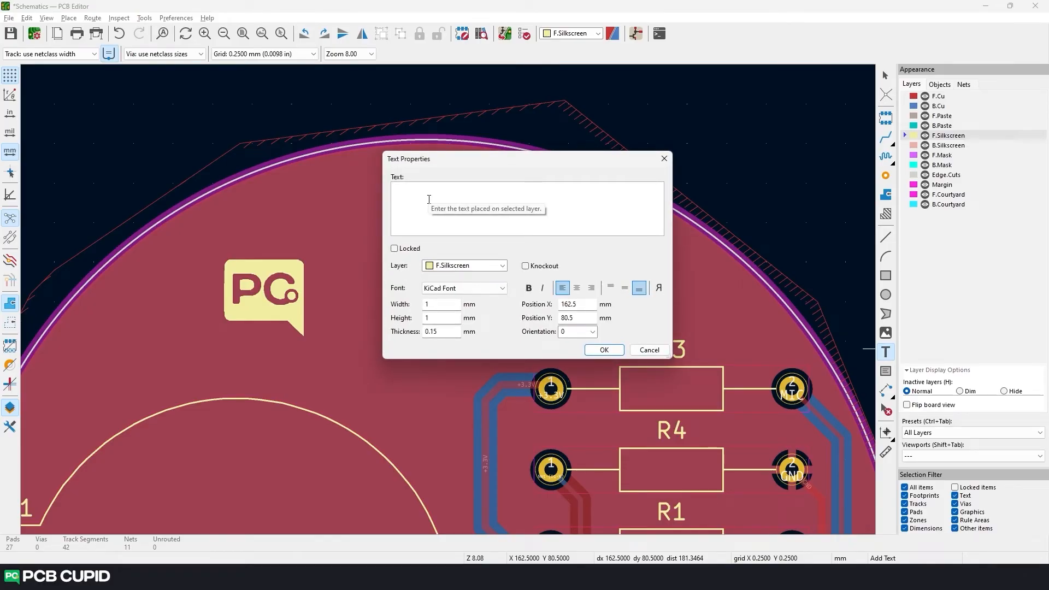
pyautogui.write('PCB CUPID')
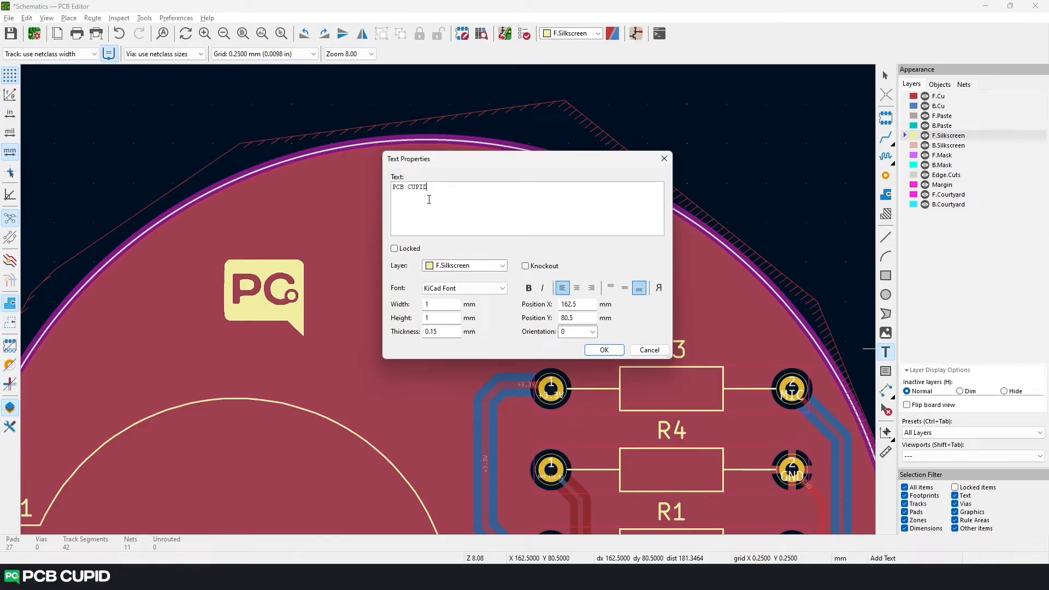
pyautogui.click(462, 288)
pyautogui.click(458, 482)
pyautogui.moveTo(432, 304); pyautogui.dragTo(412, 306)
pyautogui.write('3')
pyautogui.press('Tab')
pyautogui.write('3')
pyautogui.click(605, 350)
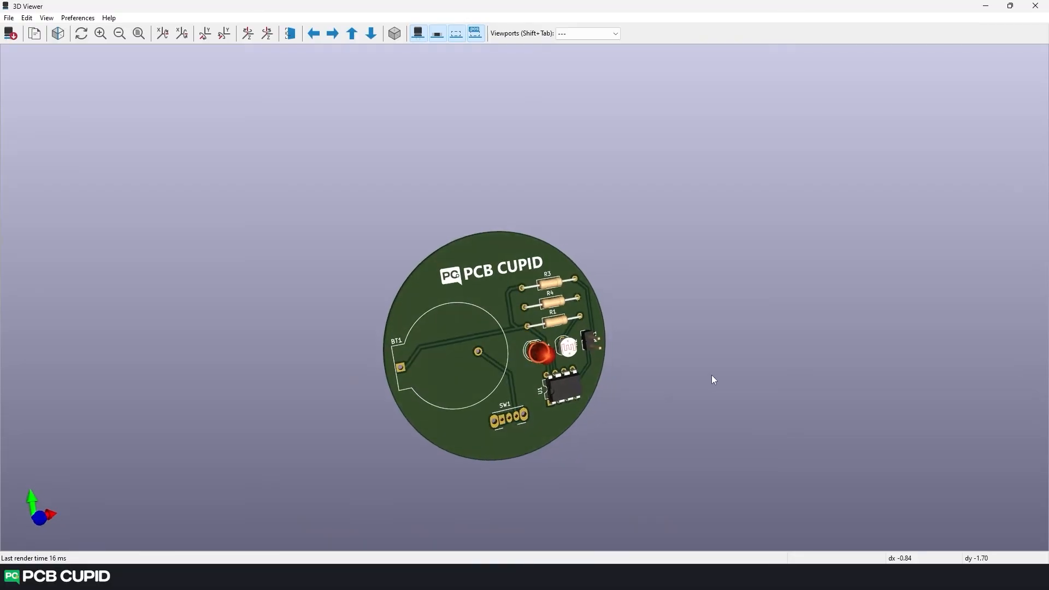
# Step: Draw a silkscreen rectangle of about 28.5 × 5.75 mm around the logo and the PCB CUPID text
pyautogui.moveTo(711, 375); pyautogui.dragTo(450, 210)
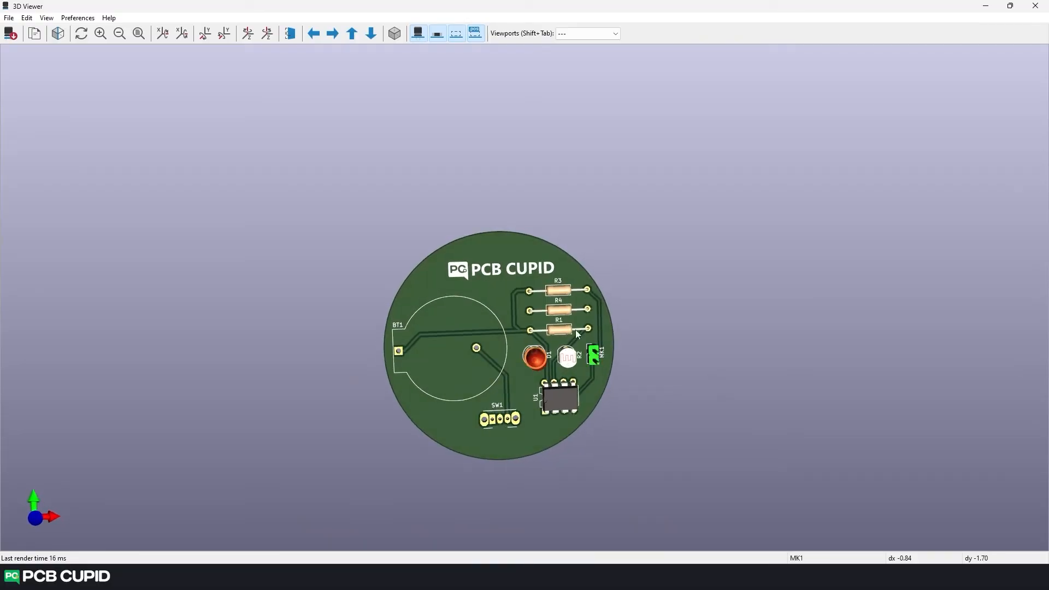
pyautogui.scroll(3, 450, 210)
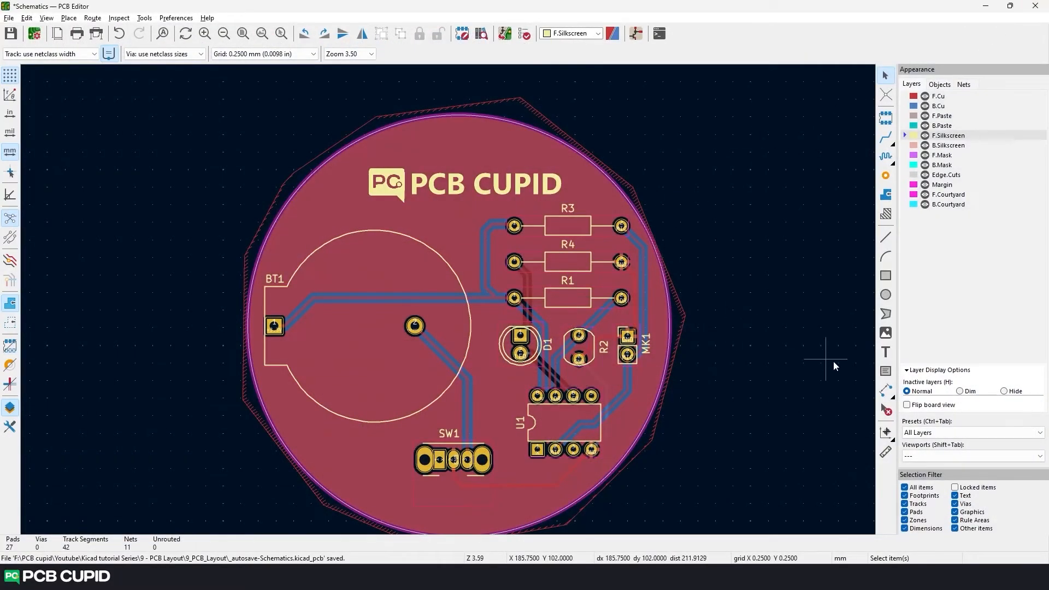
pyautogui.click(886, 276)
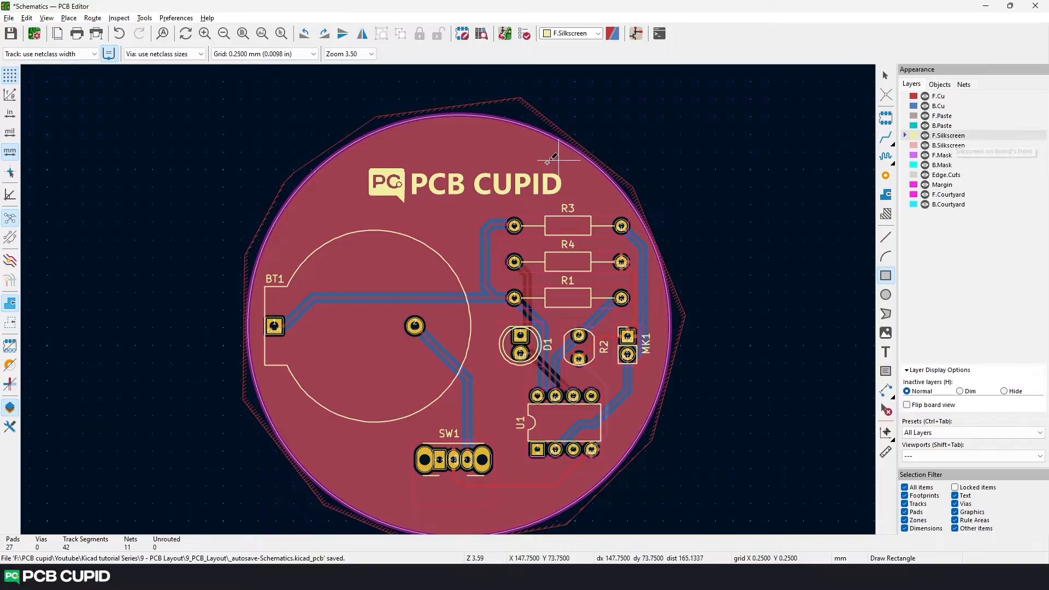
pyautogui.click(365, 162)
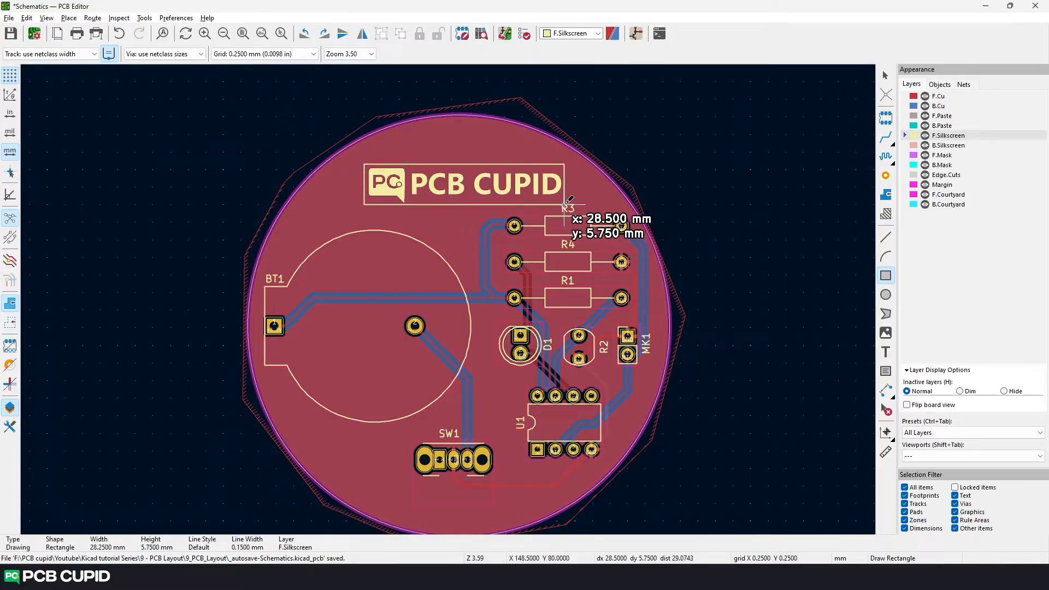
pyautogui.click(564, 204)
pyautogui.press('Escape')
# Step: Move the logo, text and frame together slightly up toward the board's edge and check the board in the 3D viewer
pyautogui.keyDown('shift'); pyautogui.click(464, 185); pyautogui.keyUp('shift')
pyautogui.keyDown('shift'); pyautogui.click(398, 187); pyautogui.keyUp('shift')
pyautogui.press('m')
pyautogui.hotkey('alt', '3')
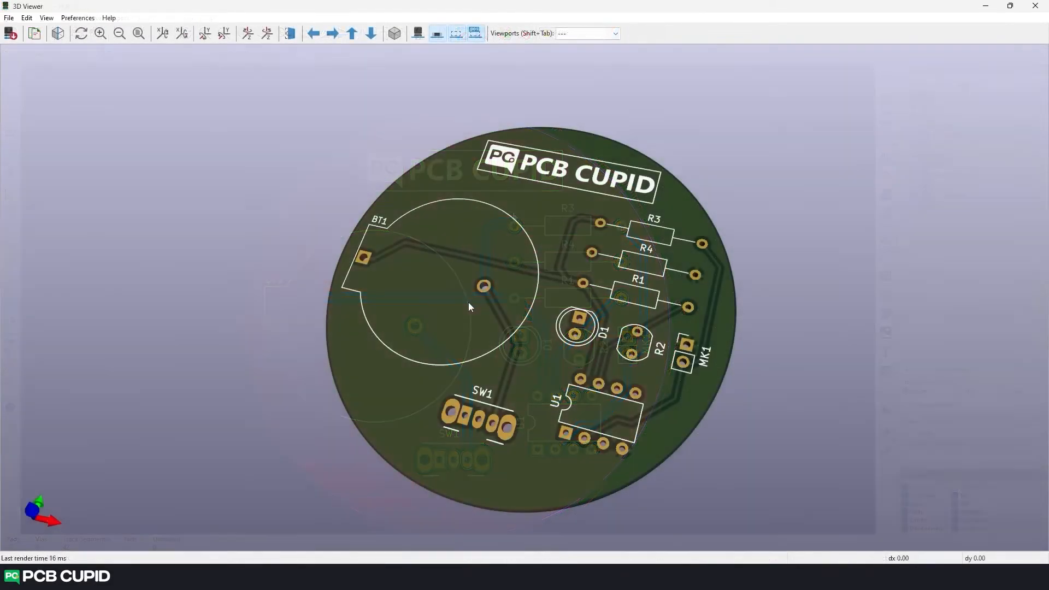
pyautogui.moveTo(458, 294); pyautogui.dragTo(594, 315)
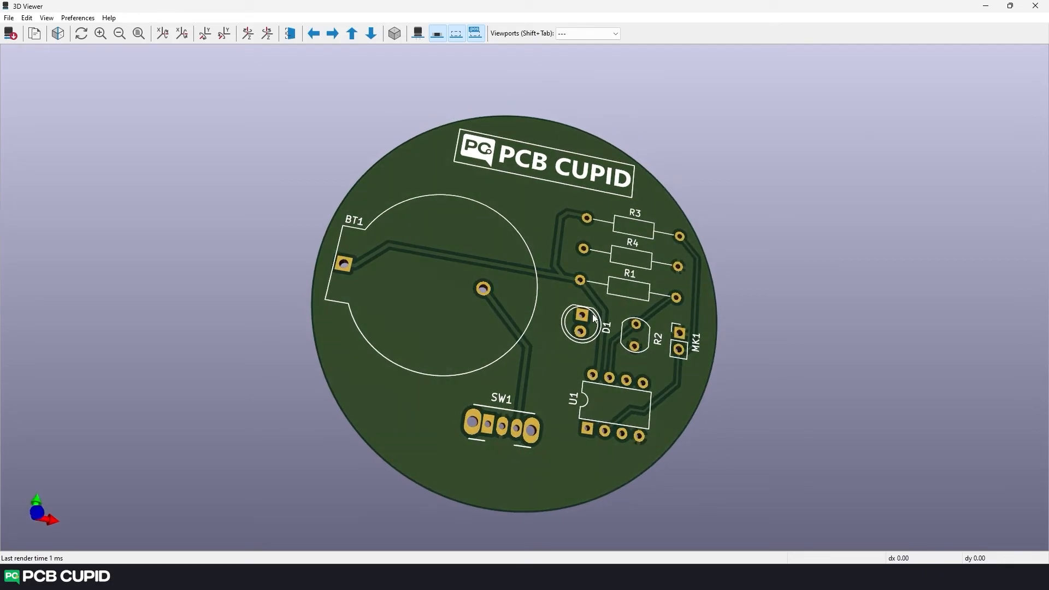
pyautogui.moveTo(370, 281); pyautogui.dragTo(684, 276)
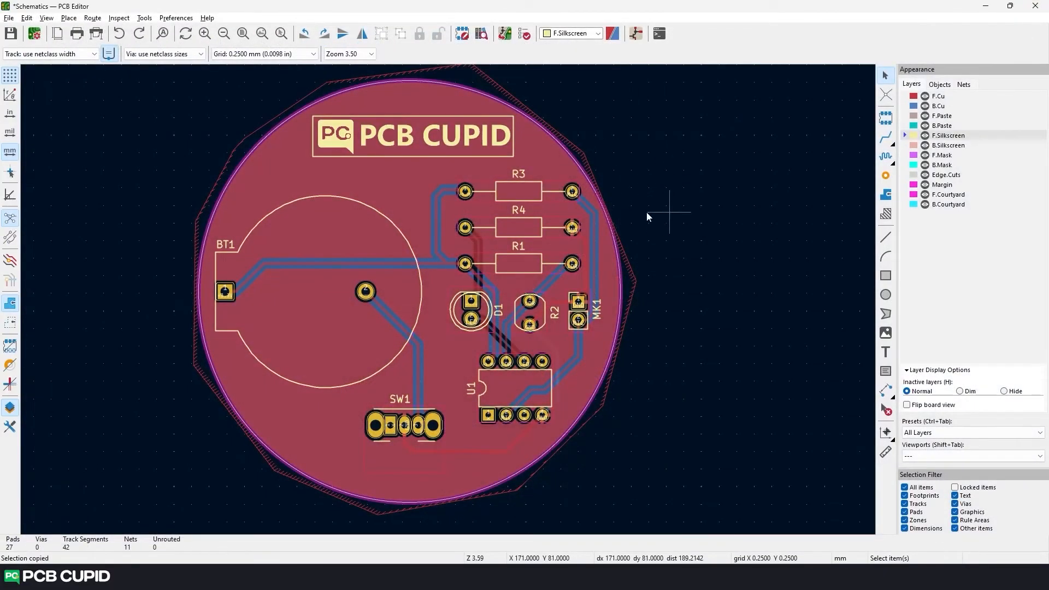
# Step: Make B.Silkscreen the active layer in the PCB editor and search the footprint library for "logo"
pyautogui.scroll(-2, 580, 233)
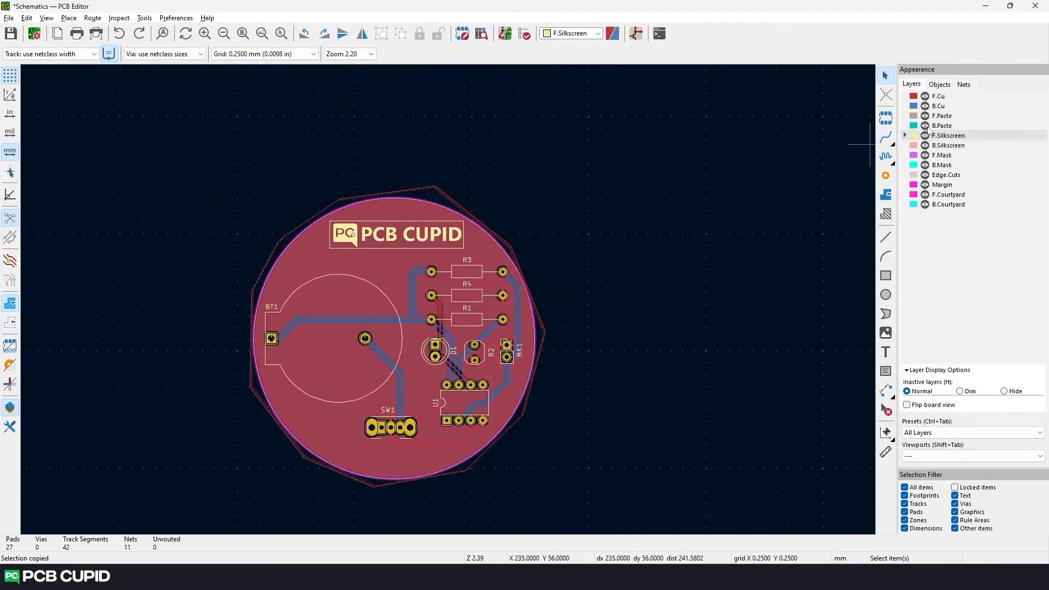
pyautogui.click(940, 145)
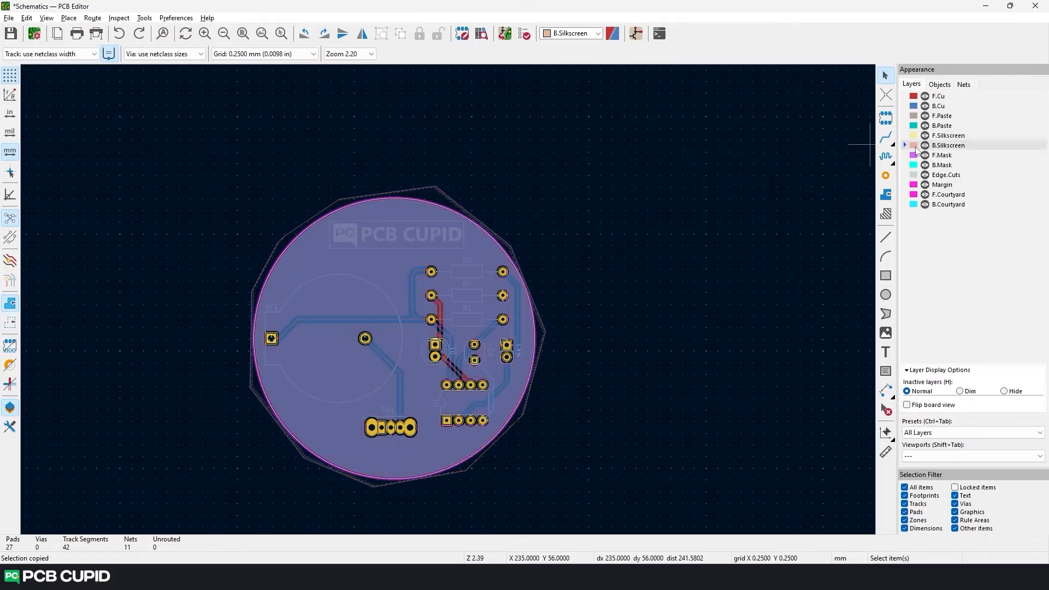
pyautogui.scroll(2, 447, 305)
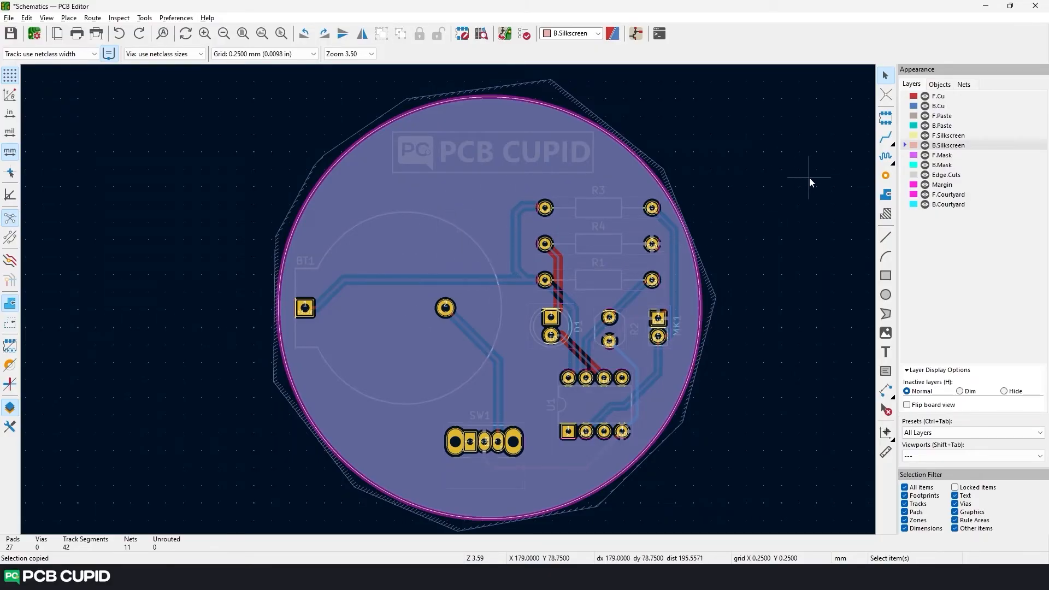
pyautogui.click(885, 118)
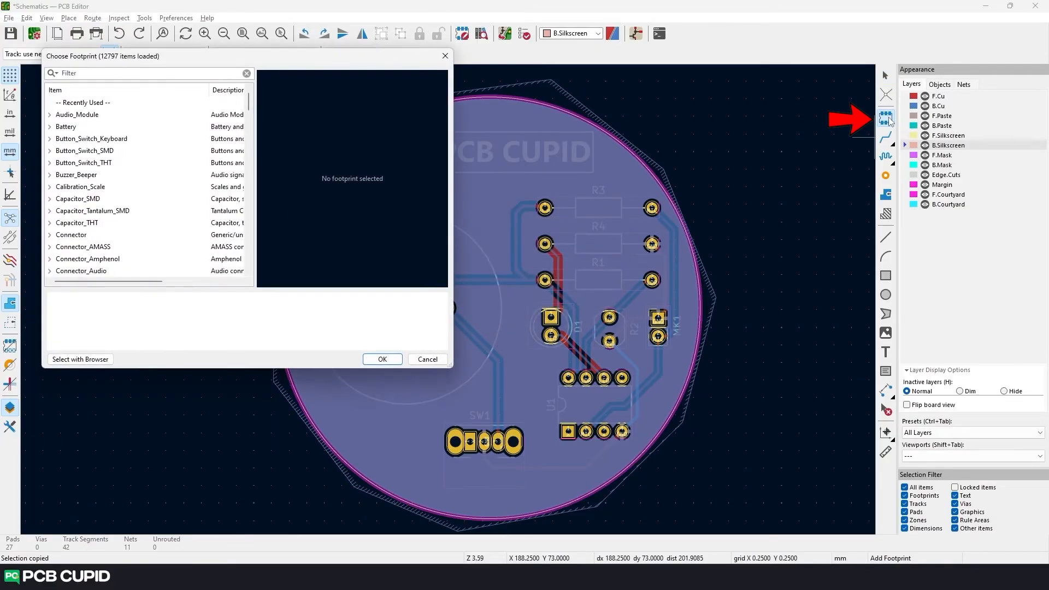
pyautogui.write('logo')
# Step: Choose the KiCad-Logo2_6mm_SilkScreen footprint and place it near the board's upper edge, over the PCB CUPID text
pyautogui.click(283, 286)
pyautogui.scroll(-1, 284, 290)
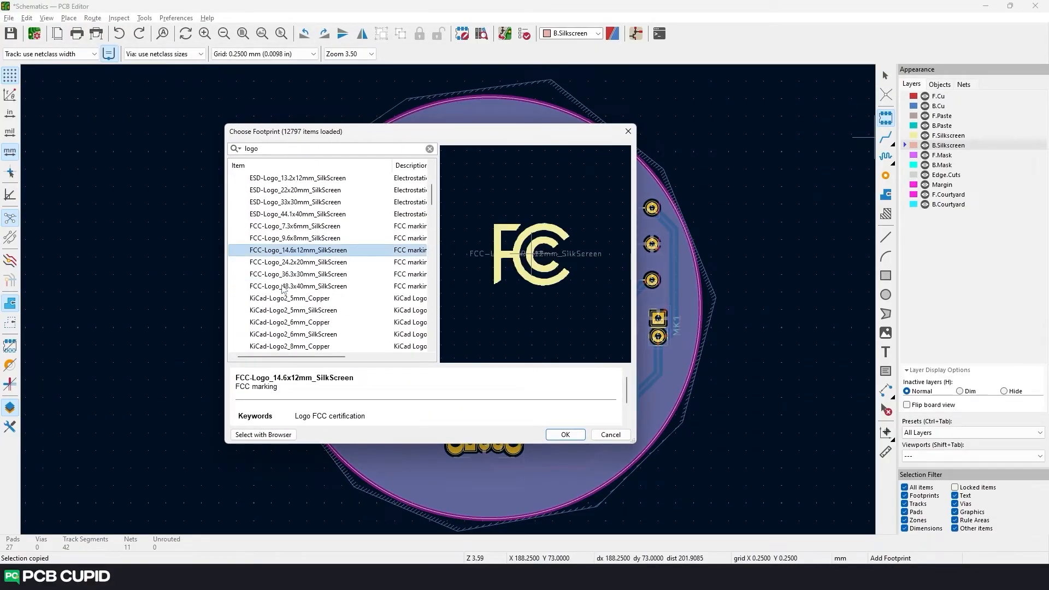
pyautogui.scroll(-2, 283, 290)
pyautogui.click(283, 287)
pyautogui.scroll(-2, 299, 310)
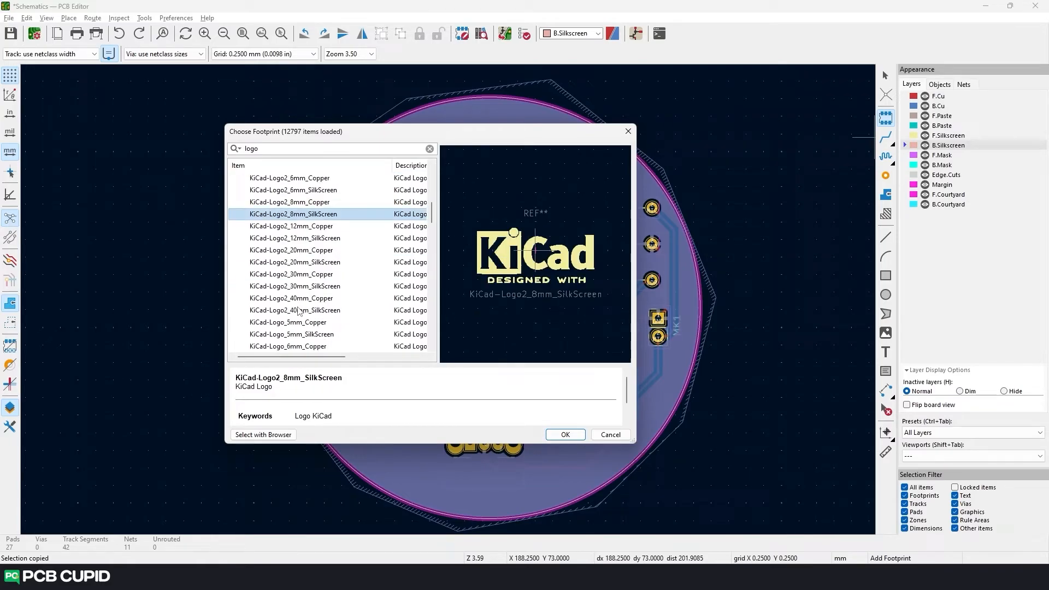
pyautogui.scroll(2, 299, 311)
pyautogui.click(344, 263)
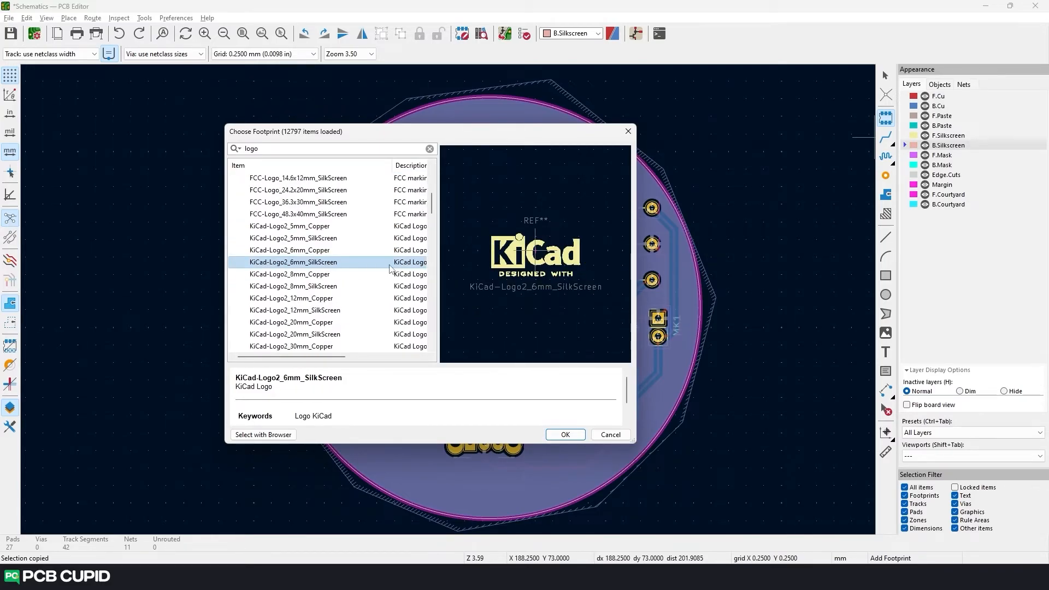
pyautogui.click(566, 435)
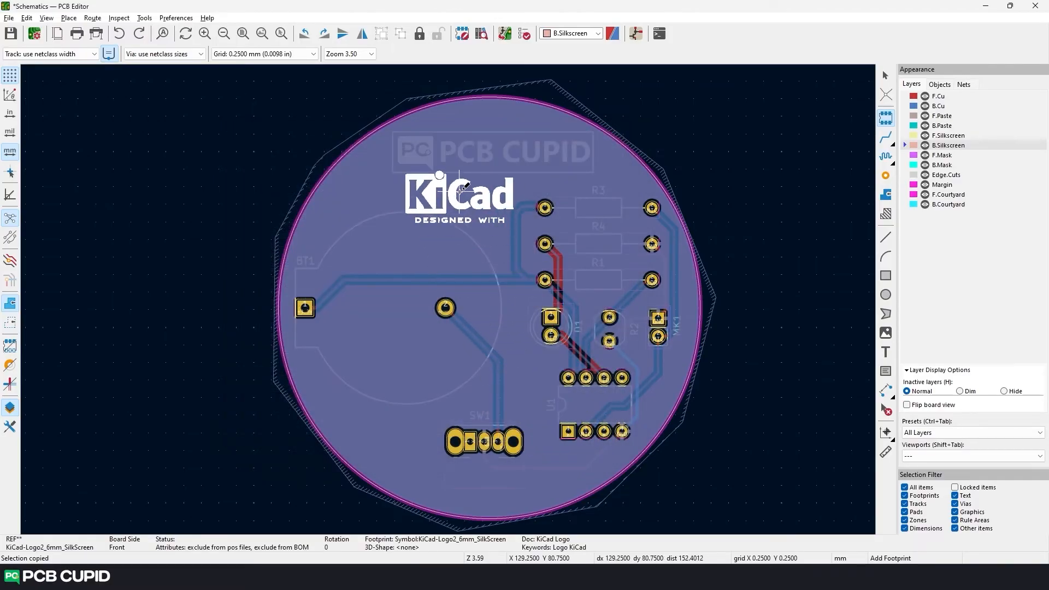
pyautogui.click(482, 141)
pyautogui.press('Escape')
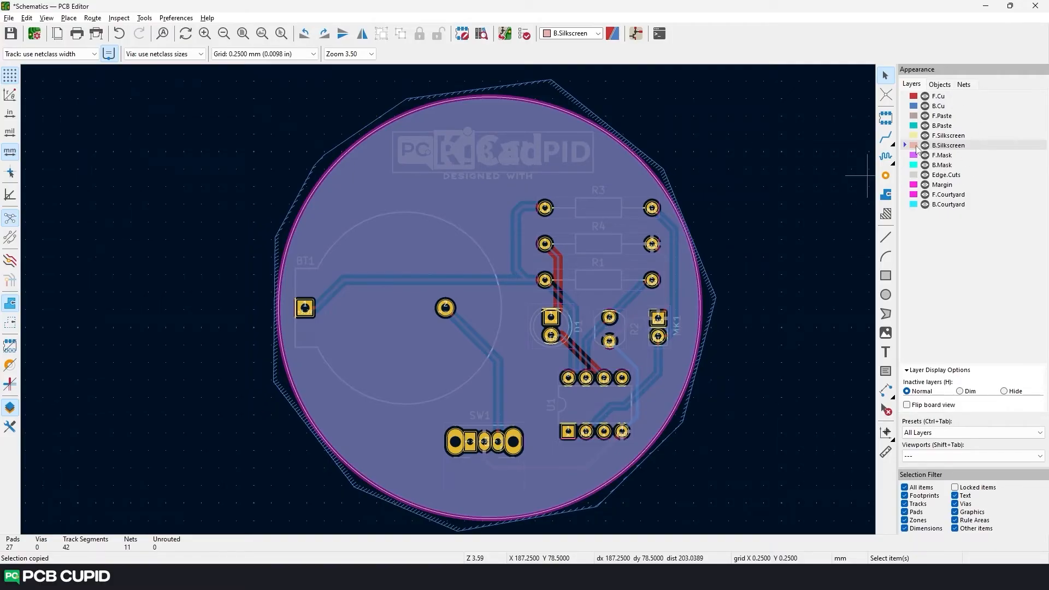
# Step: Make F.Silkscreen the active layer and flip the KiCad logo to the back side of the board
pyautogui.click(473, 165)
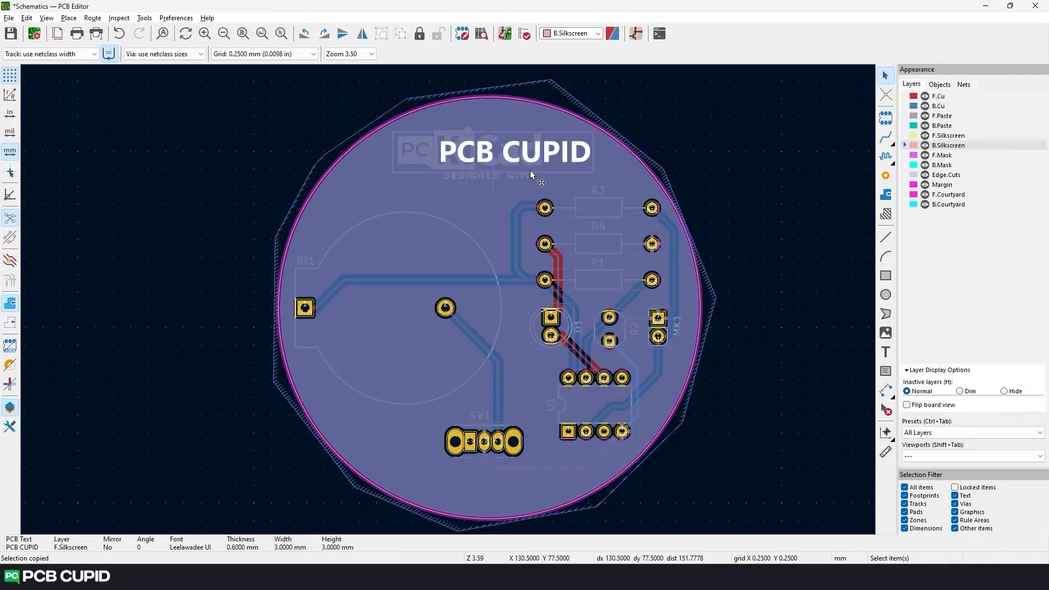
pyautogui.click(912, 135)
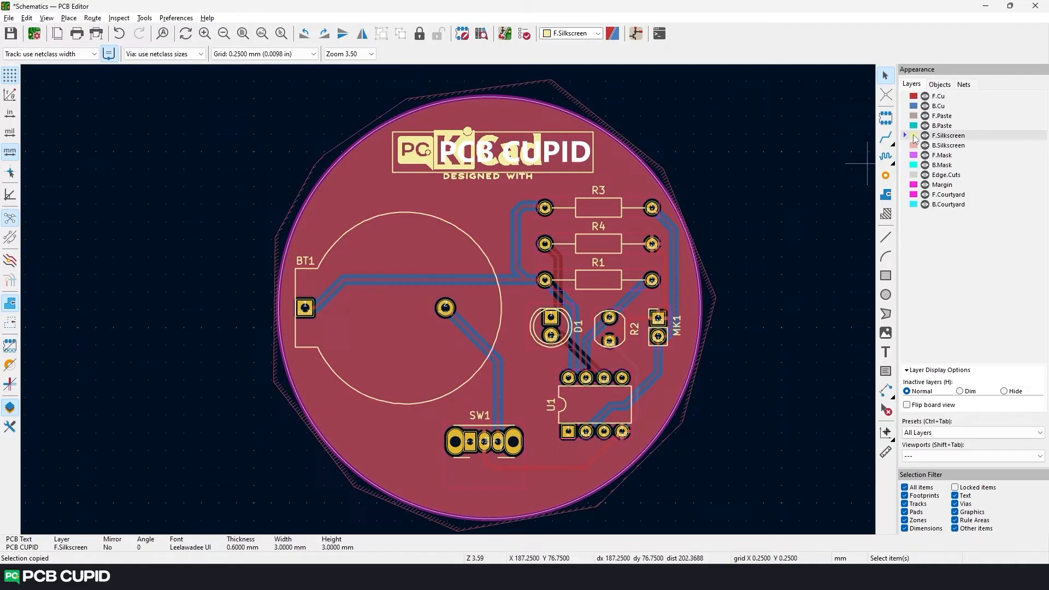
pyautogui.click(466, 164)
pyautogui.rightClick(474, 178)
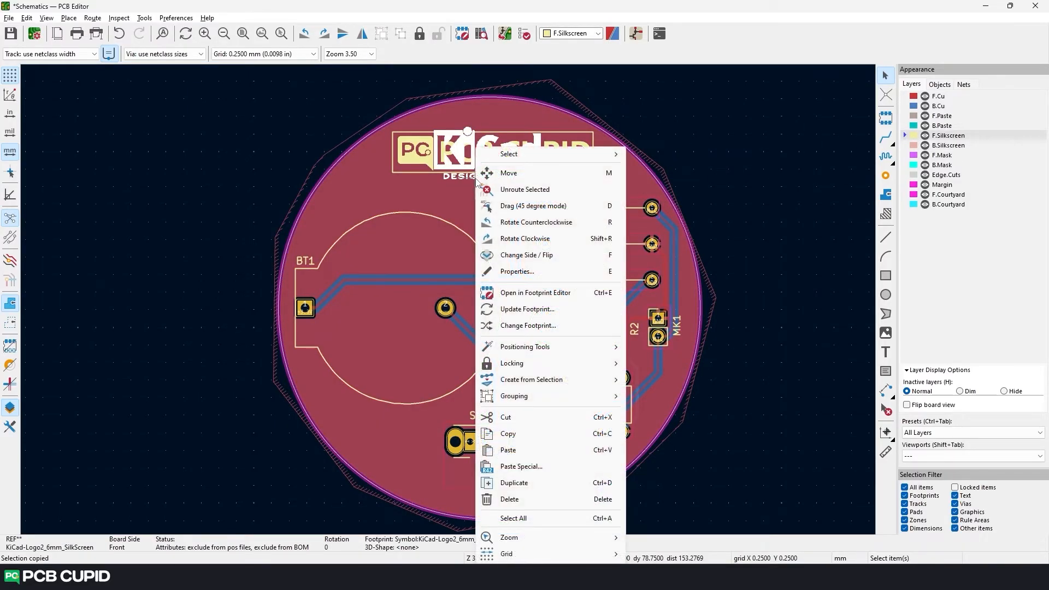
pyautogui.click(538, 261)
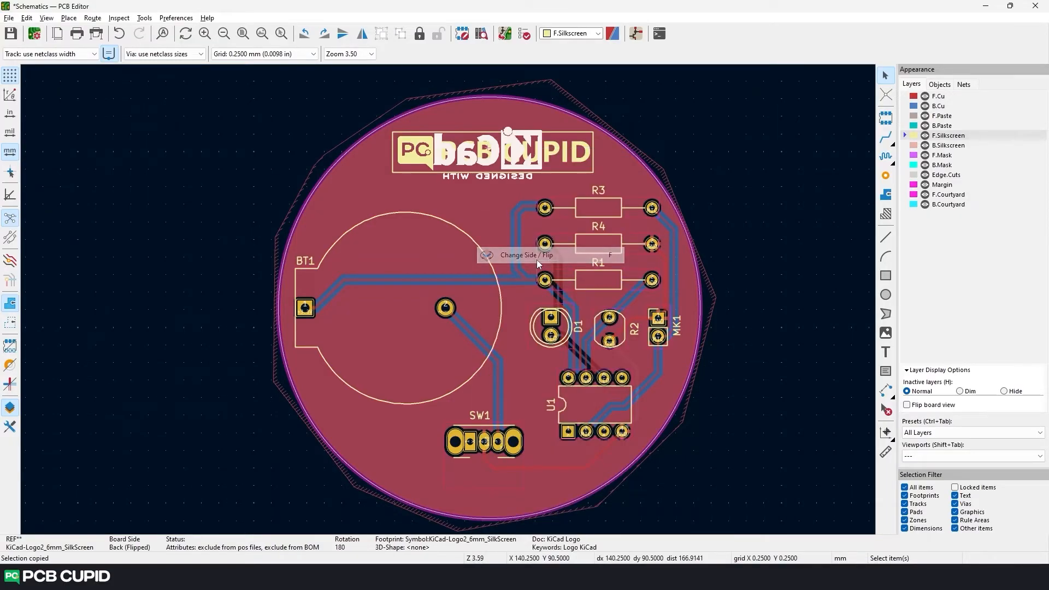
# Step: Make B.Silkscreen the active layer and place the OSHW open hardware logo inside the BT1 battery outline, between its two pads
pyautogui.click(911, 146)
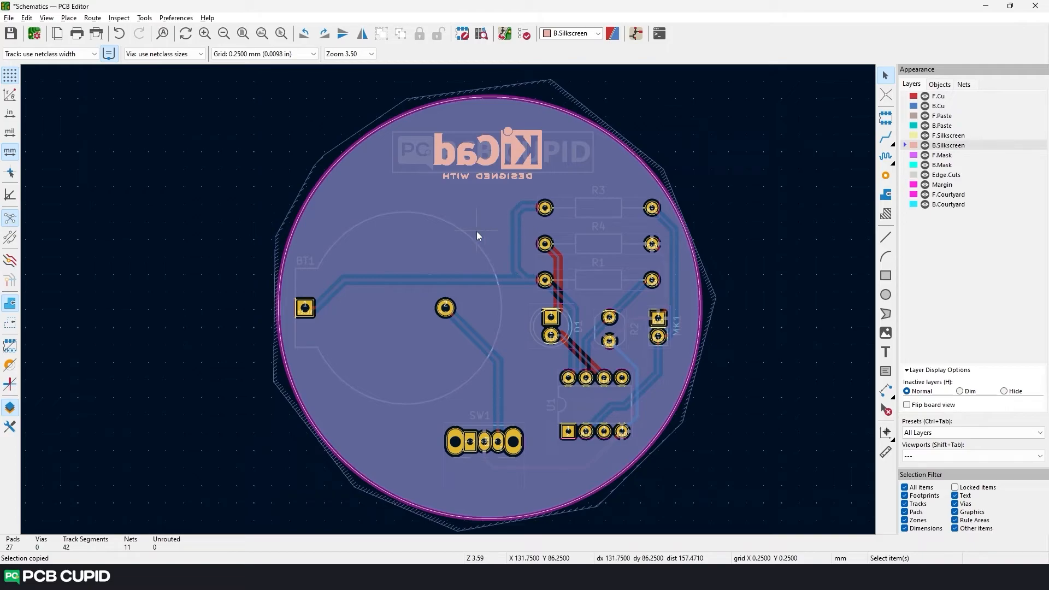
pyautogui.write('a')
pyautogui.write('logo')
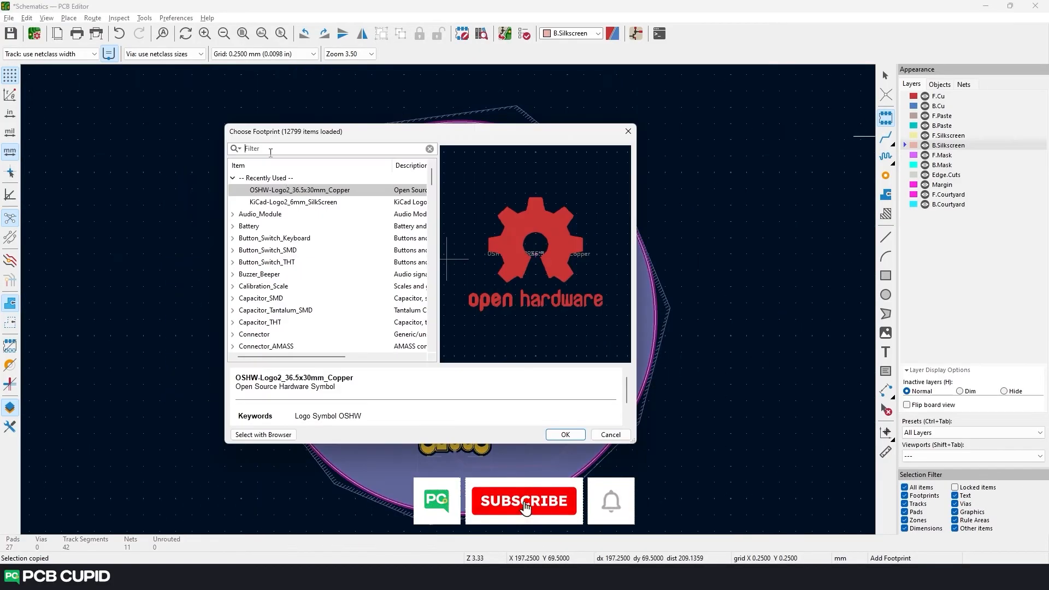
pyautogui.write('OSHW')
pyautogui.scroll(-1, 328, 202)
pyautogui.click(331, 192)
pyautogui.click(566, 435)
pyautogui.click(357, 317)
pyautogui.press('Escape')
pyautogui.click(370, 317)
pyautogui.press('Escape')
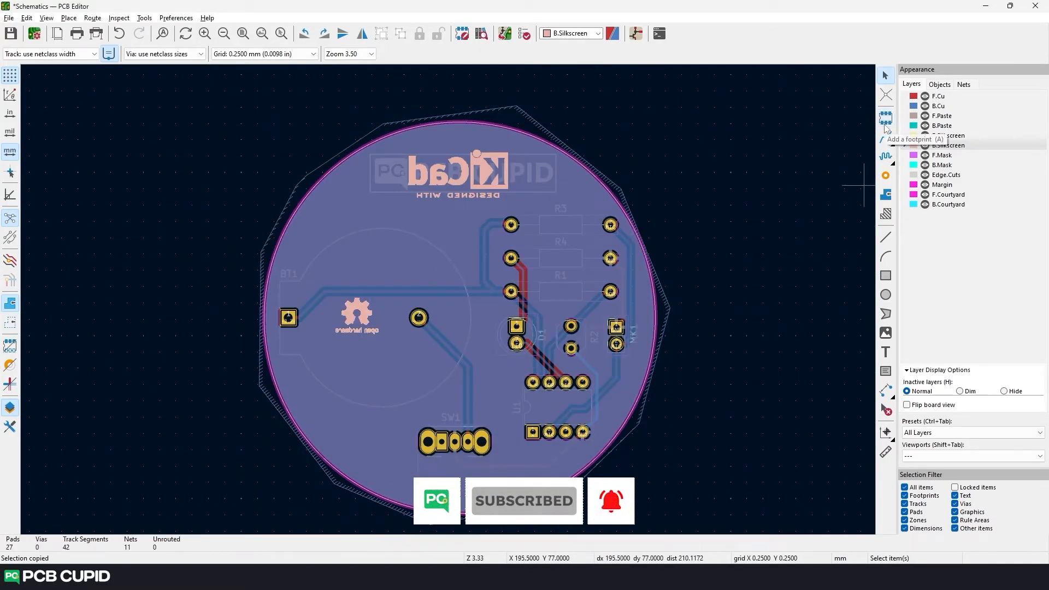
# Step: Place the crossed-out wheeled bin logo above the open hardware logo and flip it to the back side of the board
pyautogui.click(886, 119)
pyautogui.click(851, 123)
pyautogui.write('logo')
pyautogui.scroll(-20, 304, 280)
pyautogui.click(306, 214)
pyautogui.click(306, 274)
pyautogui.click(565, 435)
pyautogui.click(357, 256)
pyautogui.press('f')
# Step: Place the CE mark footprint below the open hardware logo and check the board in the 3D viewer
pyautogui.click(886, 118)
pyautogui.write('CE')
pyautogui.click(301, 262)
pyautogui.click(566, 435)
pyautogui.click(357, 381)
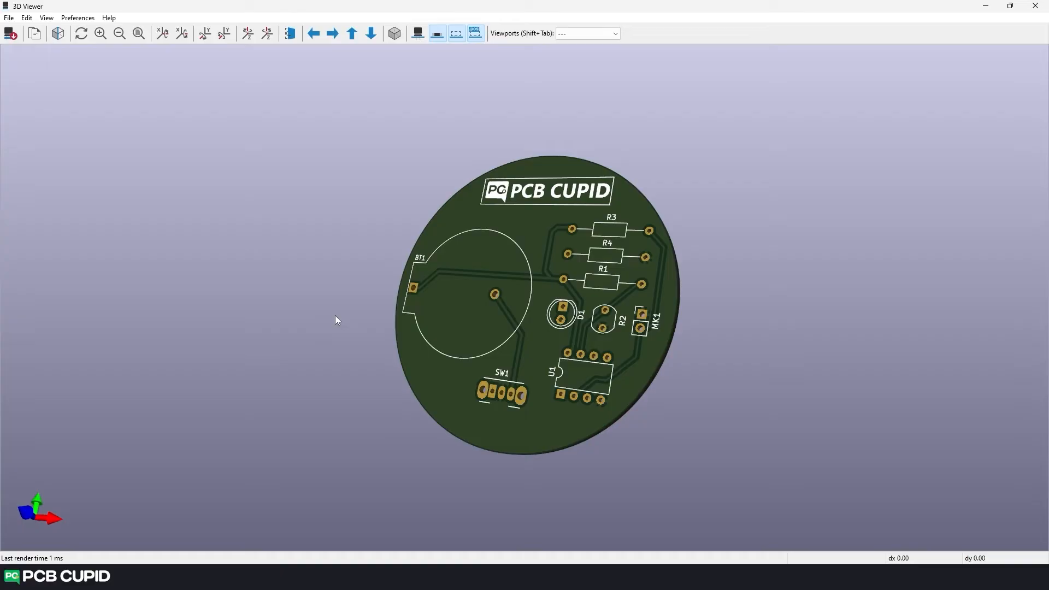
pyautogui.scroll(2, 565, 267)
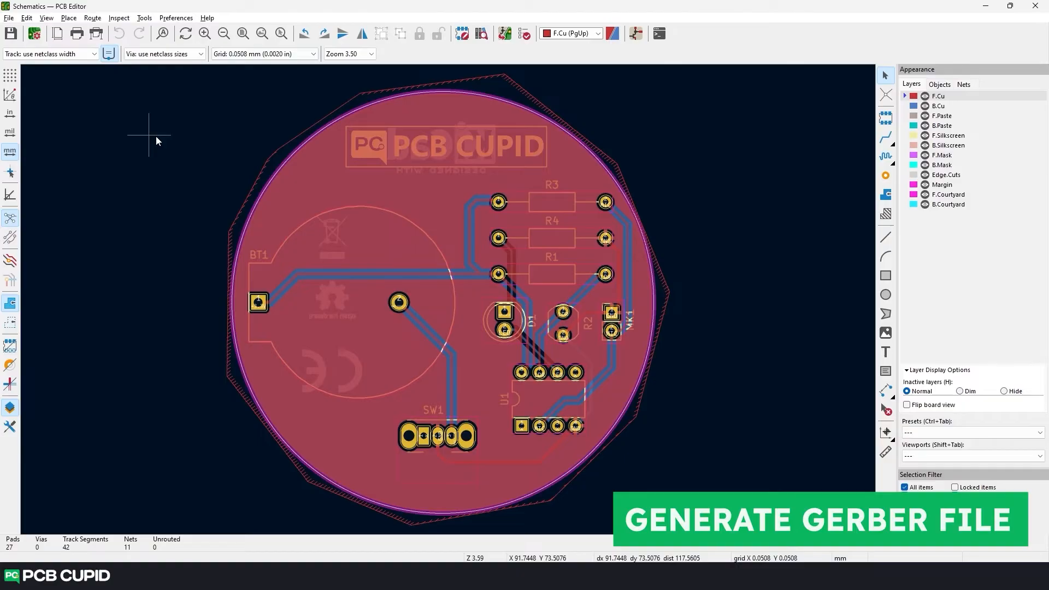
# Step: Open the board's plot settings and try to choose the Desktop folder as the output directory
pyautogui.click(100, 36)
pyautogui.moveTo(460, 11); pyautogui.dragTo(363, 159)
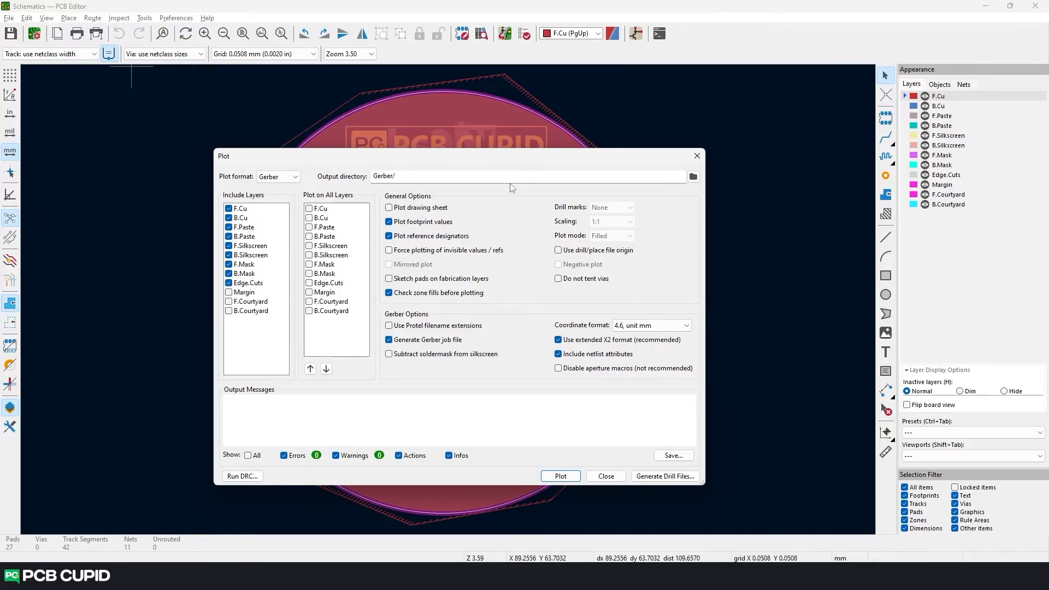
pyautogui.moveTo(415, 181); pyautogui.dragTo(362, 184)
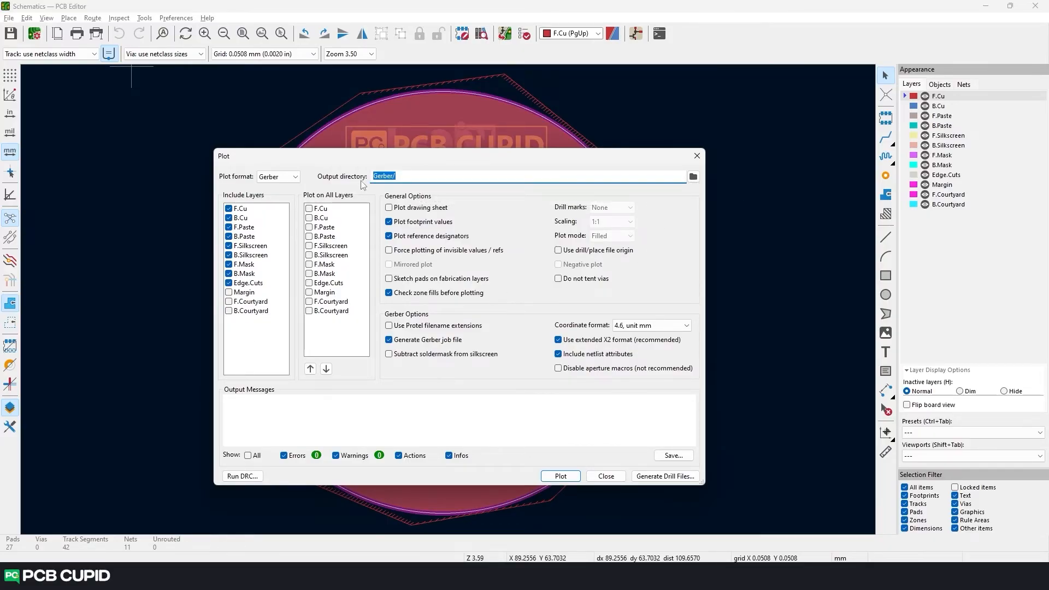
pyautogui.click(693, 177)
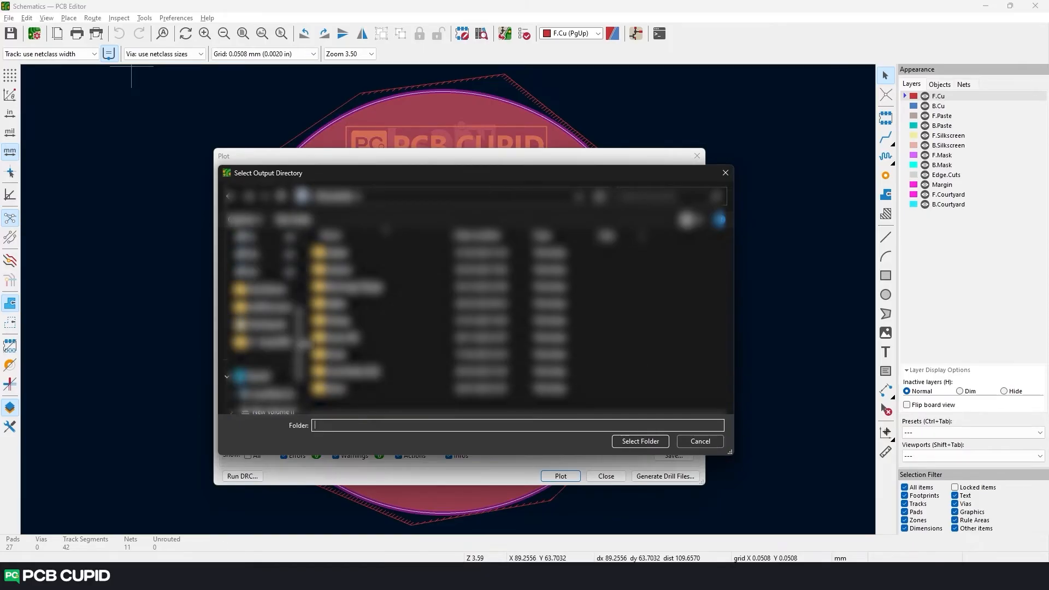
pyautogui.scroll(3, 262, 343)
pyautogui.scroll(3, 262, 343)
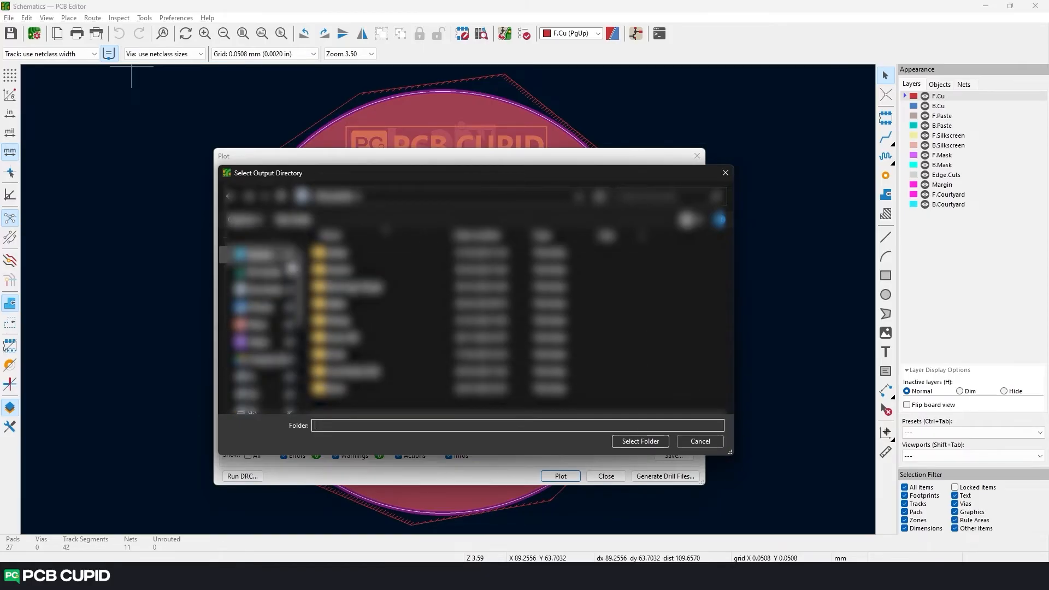
pyautogui.click(257, 254)
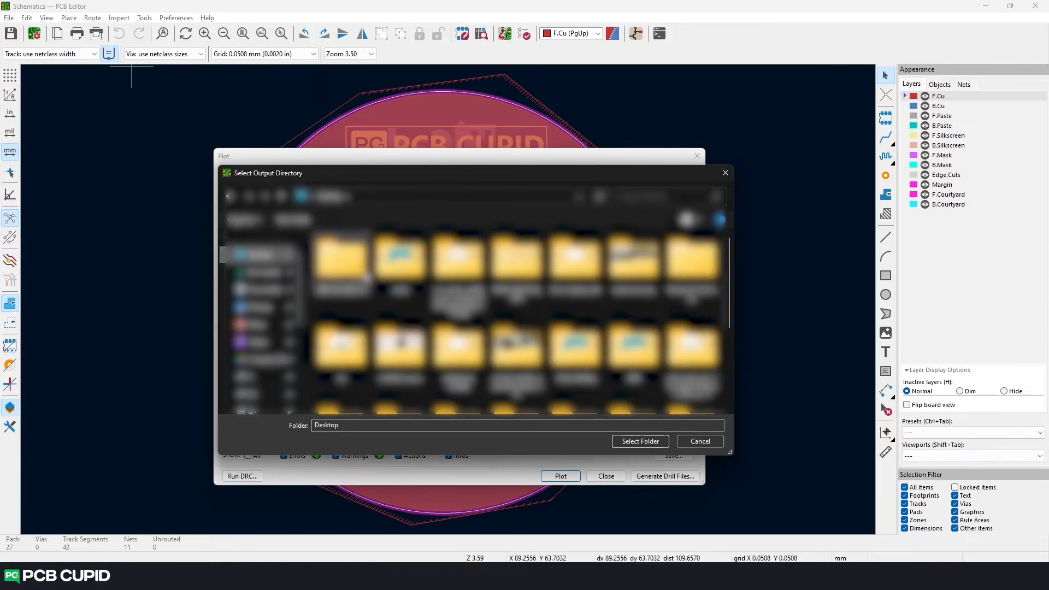
pyautogui.click(652, 444)
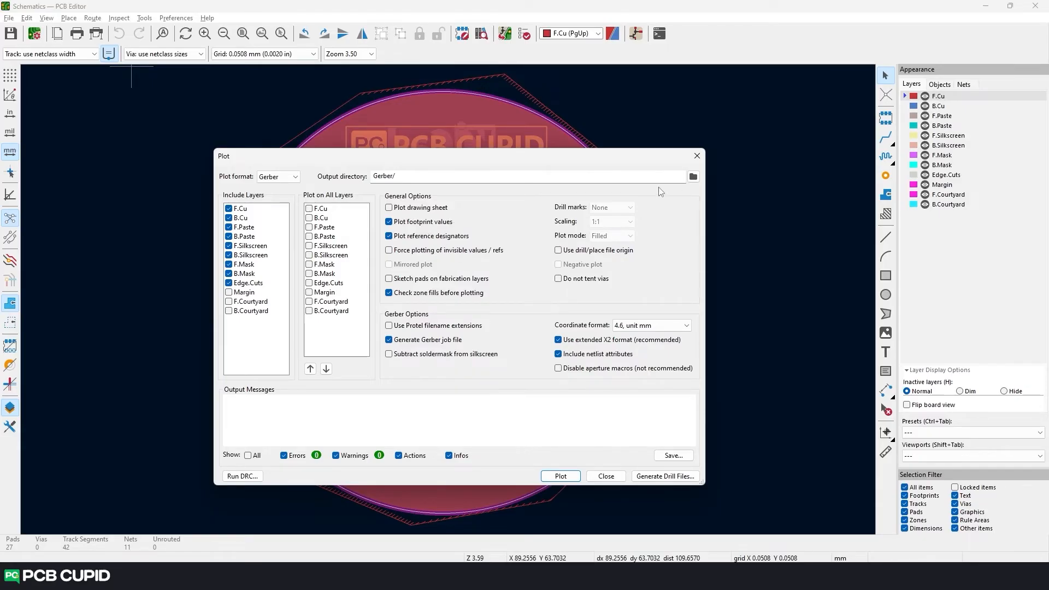
# Step: Examine the drawing sheet around the board and the related general options of the plot settings
pyautogui.click(696, 156)
pyautogui.scroll(-10, 427, 340)
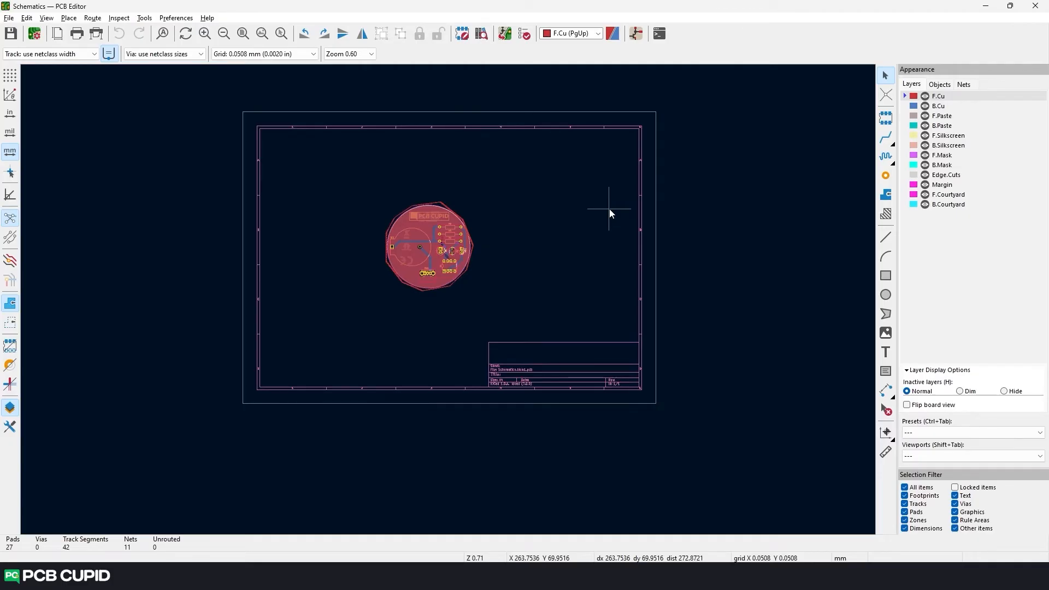
pyautogui.click(94, 35)
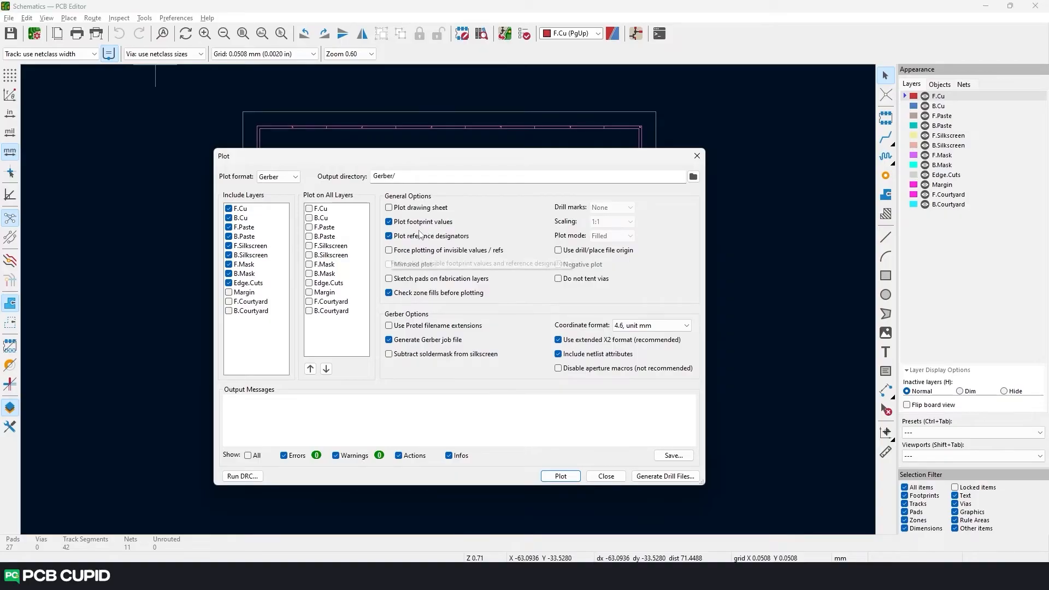
pyautogui.click(697, 156)
# Step: Examine resistors R3 and R4 and their footprint properties to relate reference and value texts to the plot options
pyautogui.scroll(5, 464, 236)
pyautogui.scroll(3, 376, 264)
pyautogui.doubleClick(454, 280)
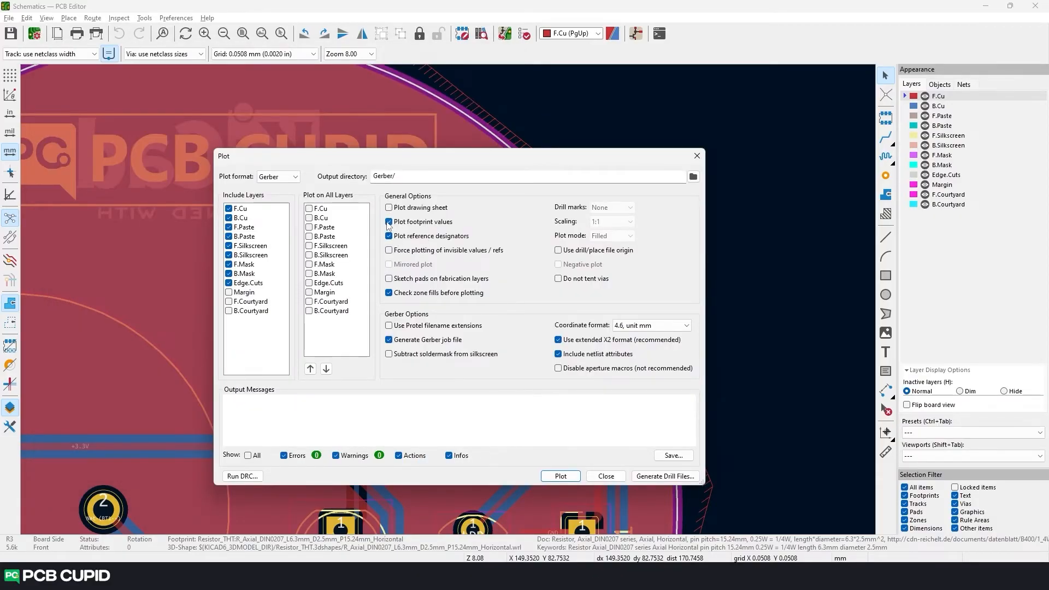
pyautogui.click(388, 223)
pyautogui.click(697, 156)
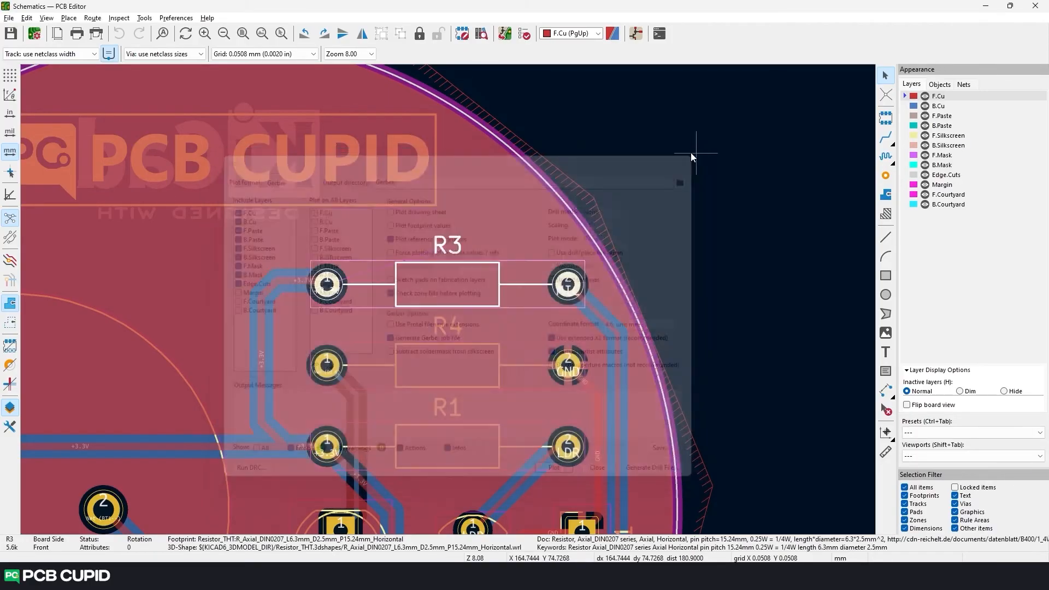
pyautogui.scroll(-3, 405, 375)
pyautogui.scroll(3, 404, 333)
pyautogui.doubleClick(468, 247)
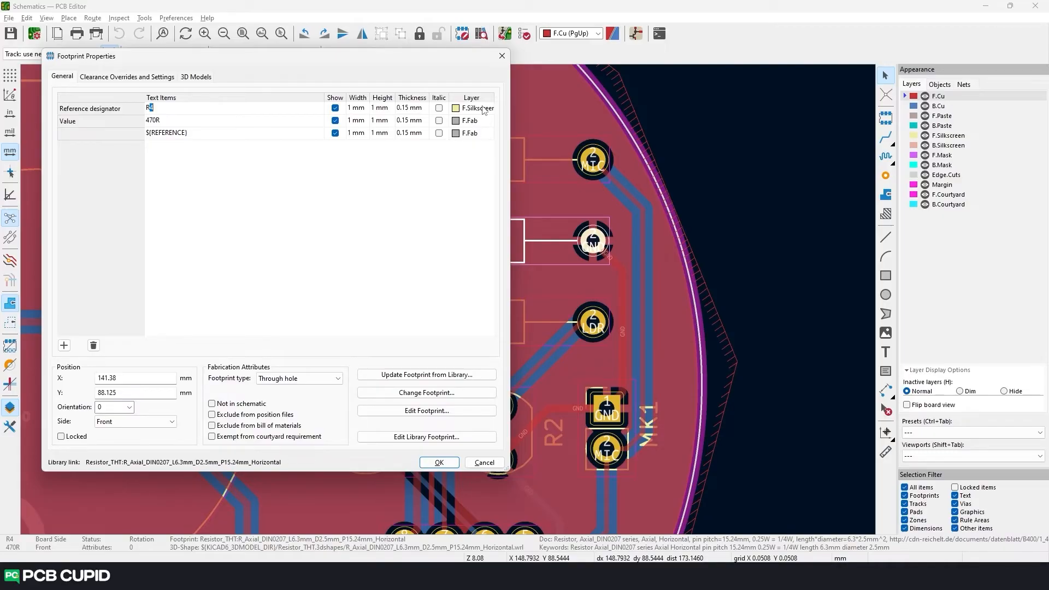
pyautogui.click(502, 56)
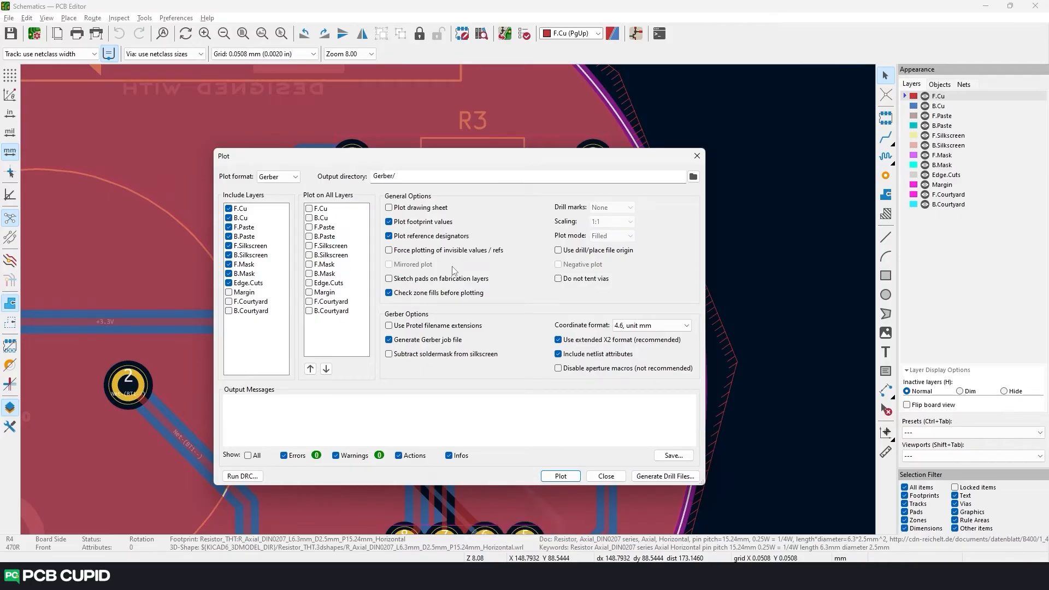
# Step: Try PDF as the plot format, then return the format to Gerber
pyautogui.click(278, 176)
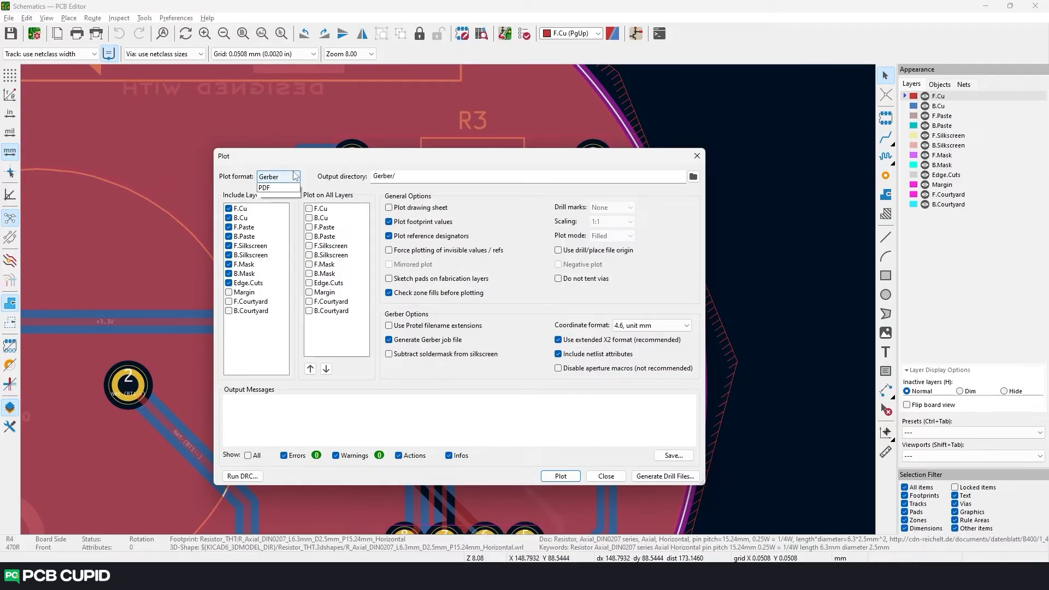
pyautogui.click(289, 229)
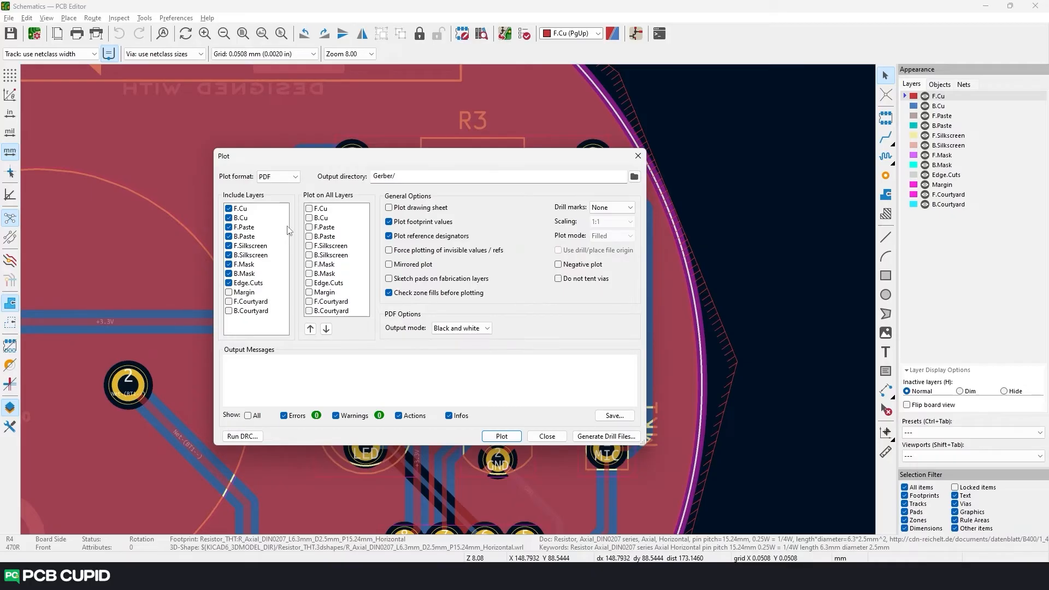
pyautogui.click(289, 177)
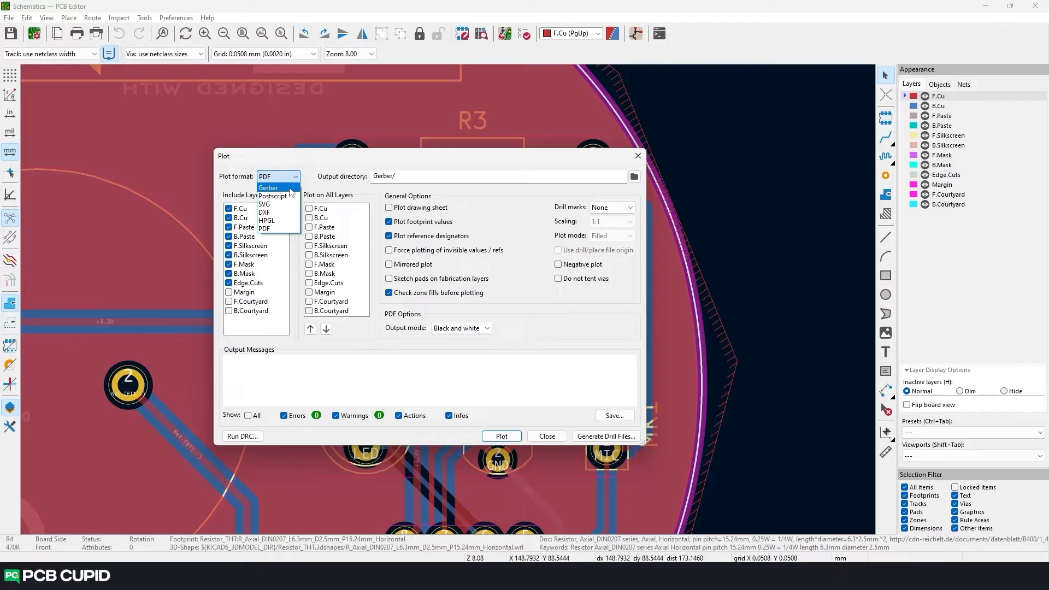
pyautogui.click(292, 189)
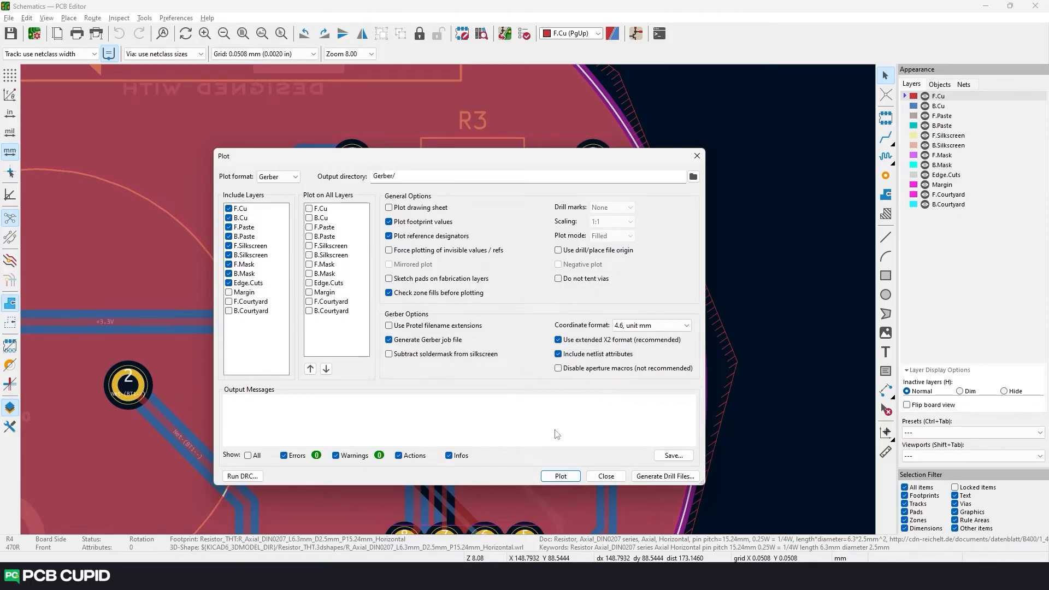
# Step: Plot the board layers as Gerber files into the Gerber directory and check the generated files in the file manager
pyautogui.click(561, 476)
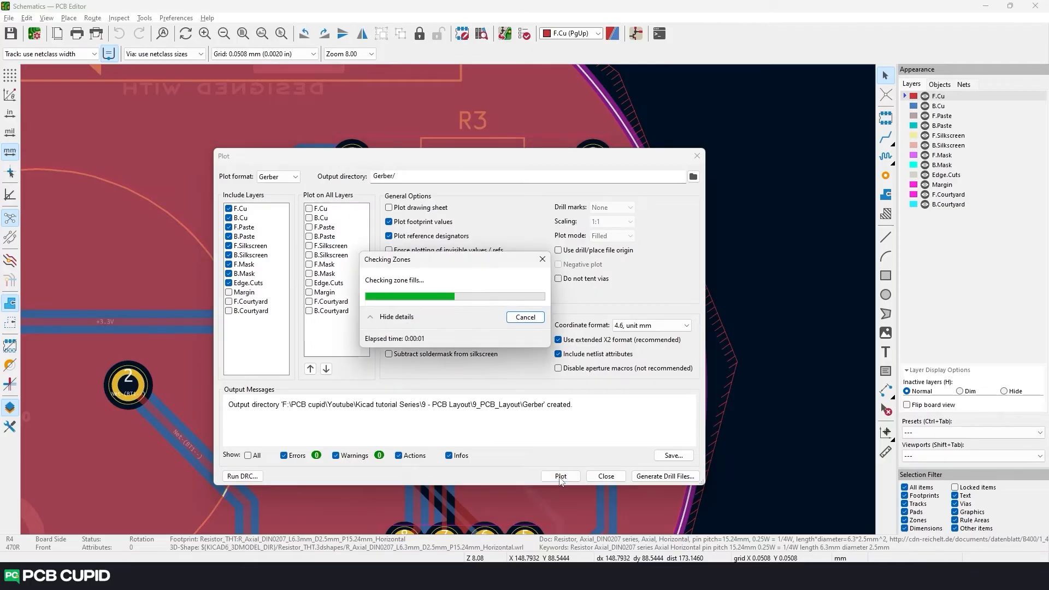
pyautogui.scroll(1, 305, 420)
pyautogui.scroll(-1, 304, 419)
pyautogui.moveTo(256, 414); pyautogui.dragTo(226, 414)
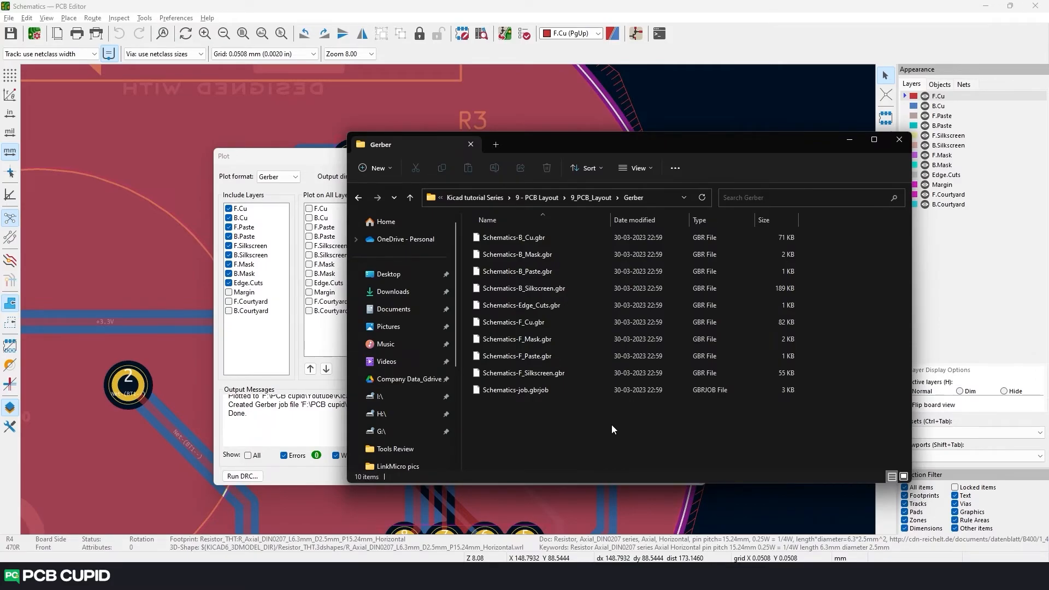
pyautogui.moveTo(624, 428); pyautogui.dragTo(599, 418)
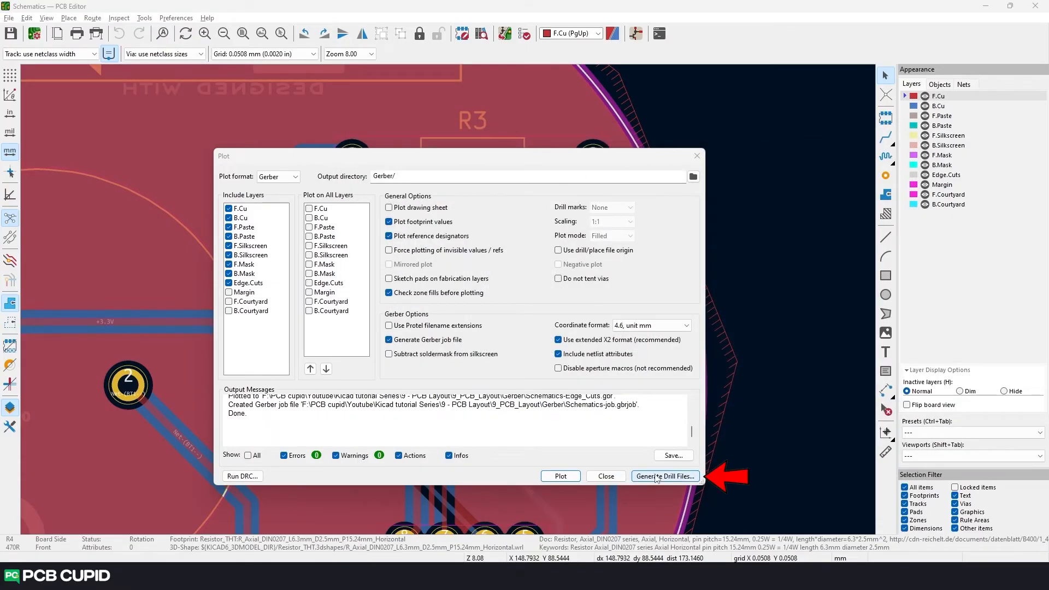
# Step: Generate the drill files in Gerber X2 format in the Gerber folder and check the NPTH and PTH files there
pyautogui.click(657, 476)
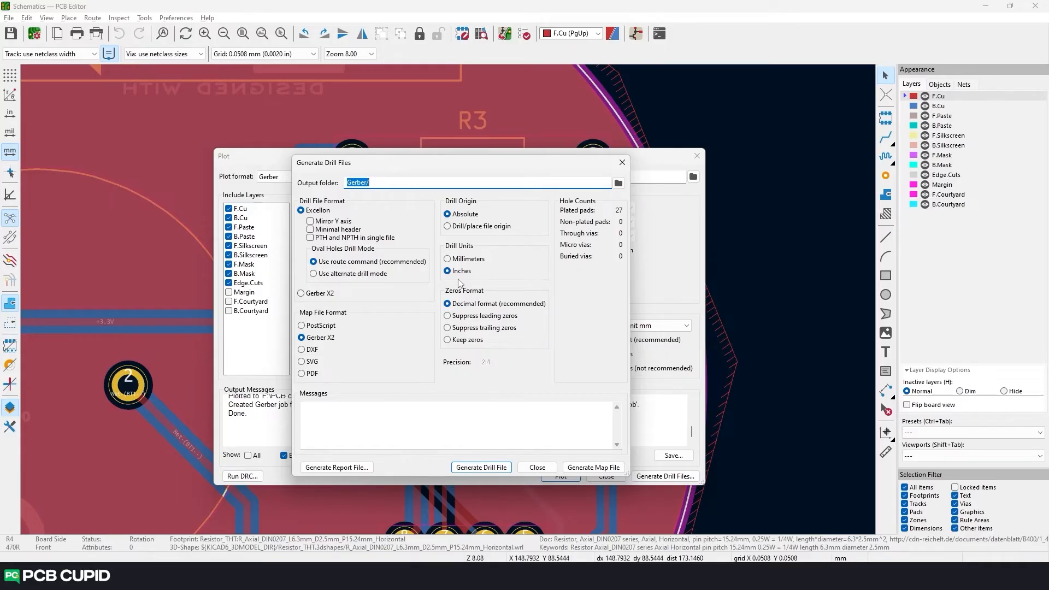
pyautogui.click(326, 296)
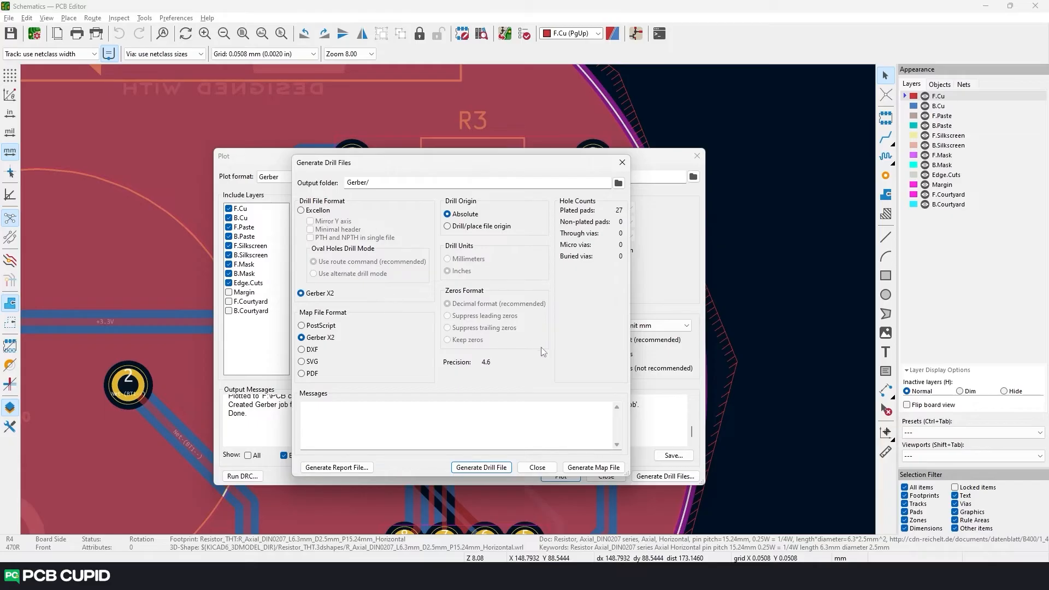
pyautogui.click(486, 469)
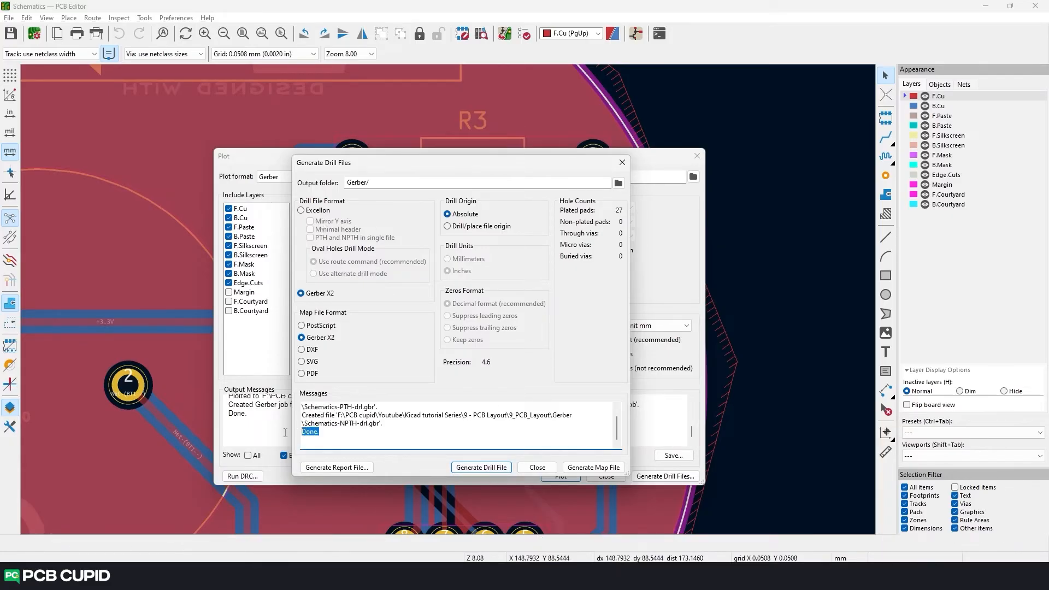
pyautogui.click(623, 163)
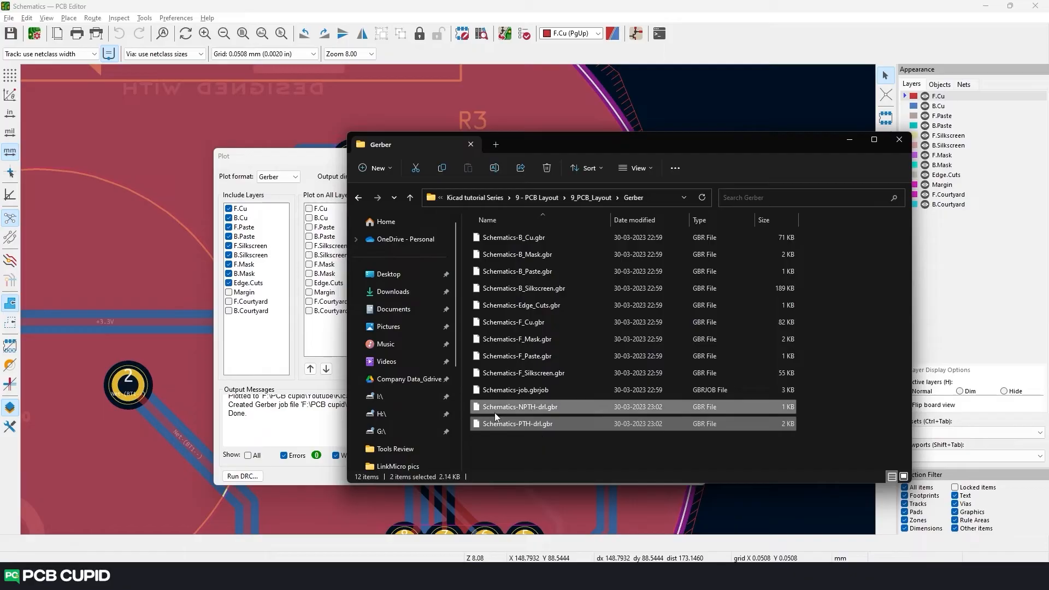
pyautogui.click(523, 453)
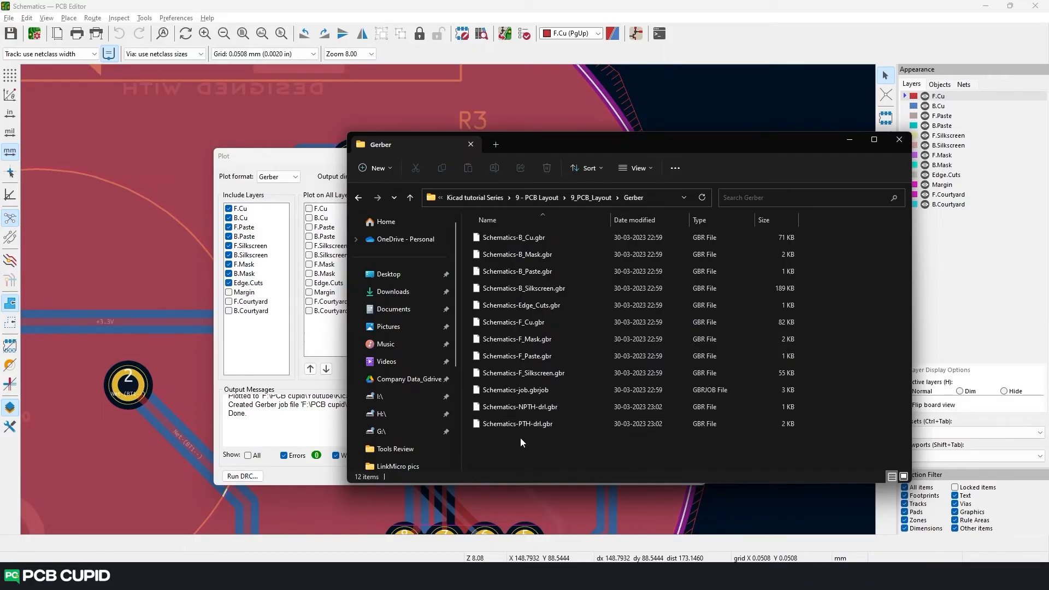
pyautogui.moveTo(536, 441); pyautogui.dragTo(490, 409)
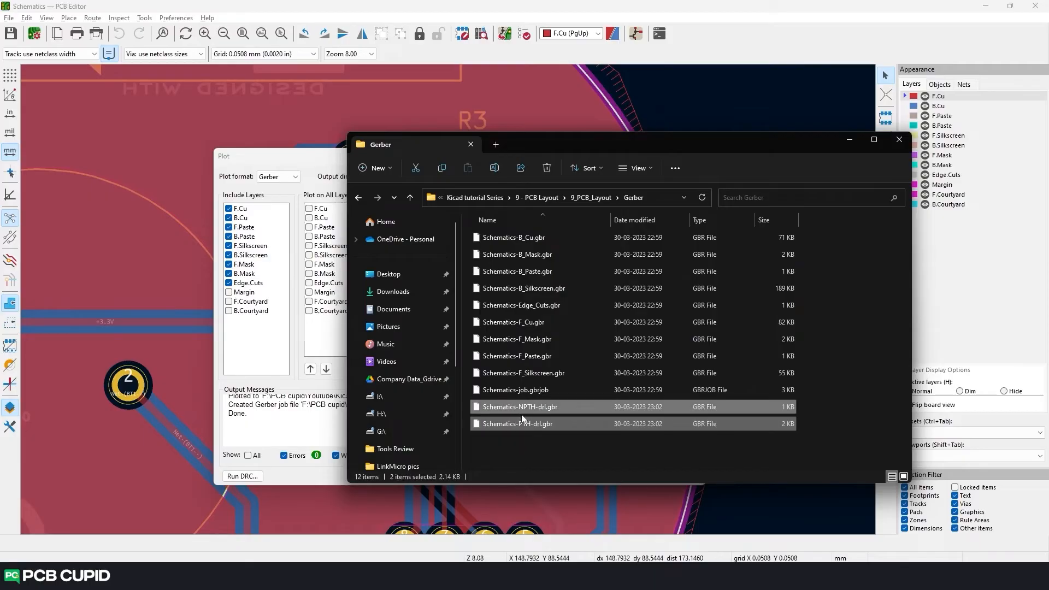
pyautogui.click(542, 446)
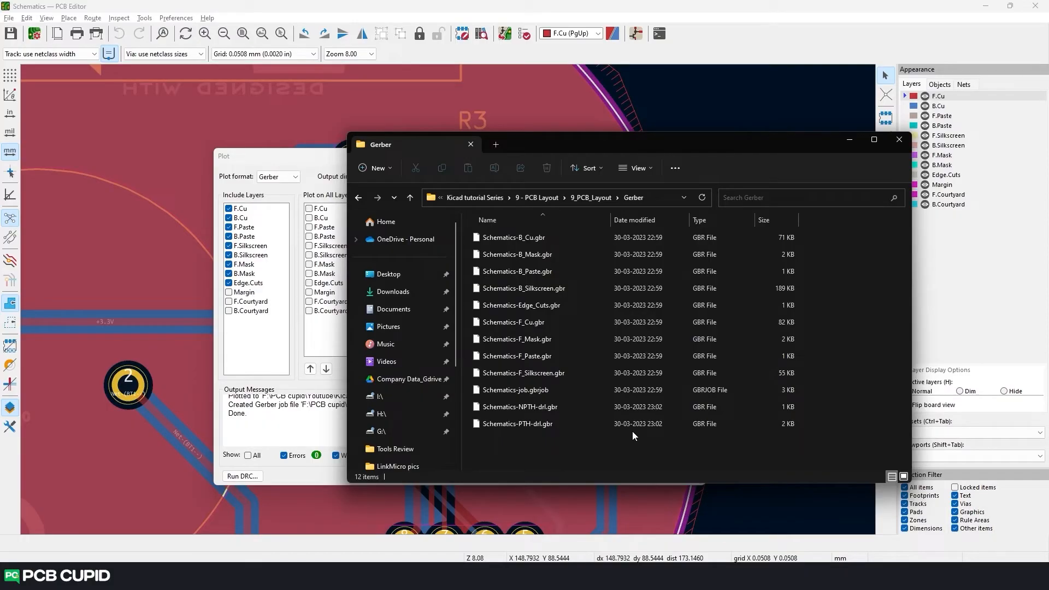
# Step: Compress the Gerber folder inside 9_PCB_Layout into a zip archive named Gerber.zip
pyautogui.hotkey('alt', 'Up')
pyautogui.rightClick(504, 238)
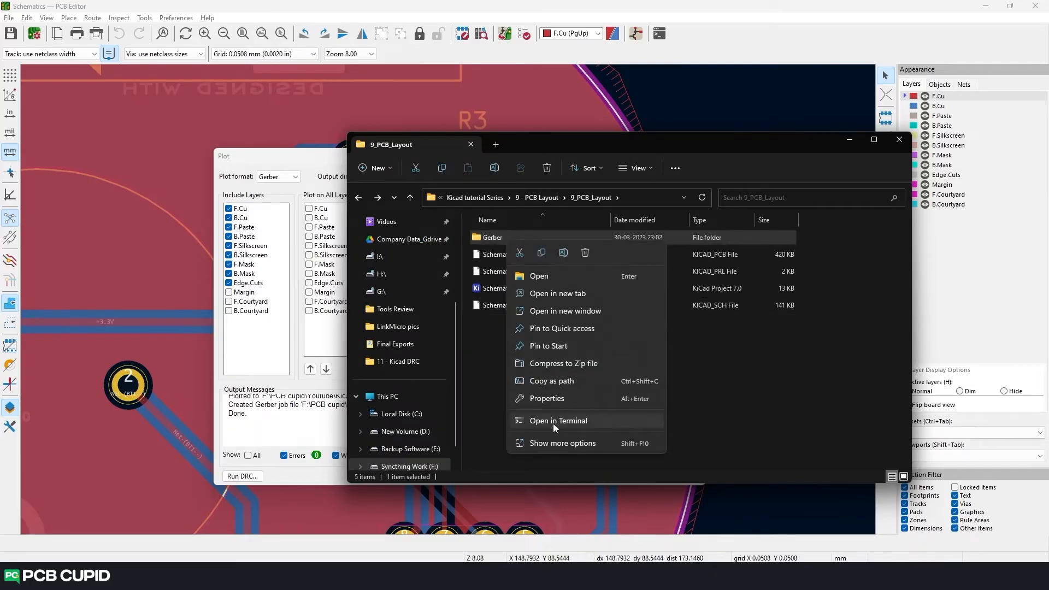
pyautogui.click(562, 364)
pyautogui.press('Return')
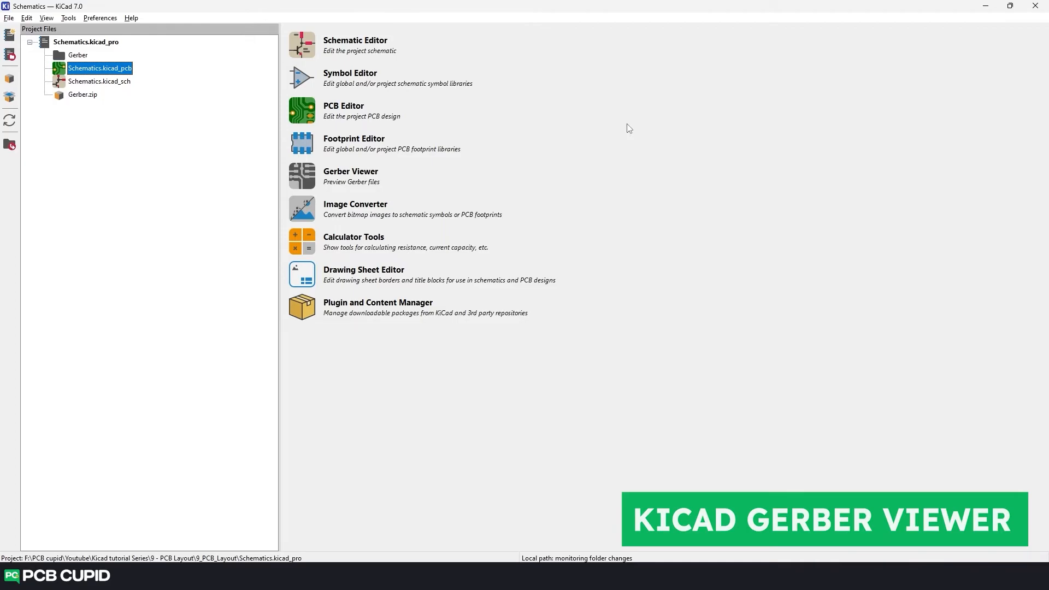
# Step: Open the Gerber Viewer from the KiCad project manager
pyautogui.click(315, 180)
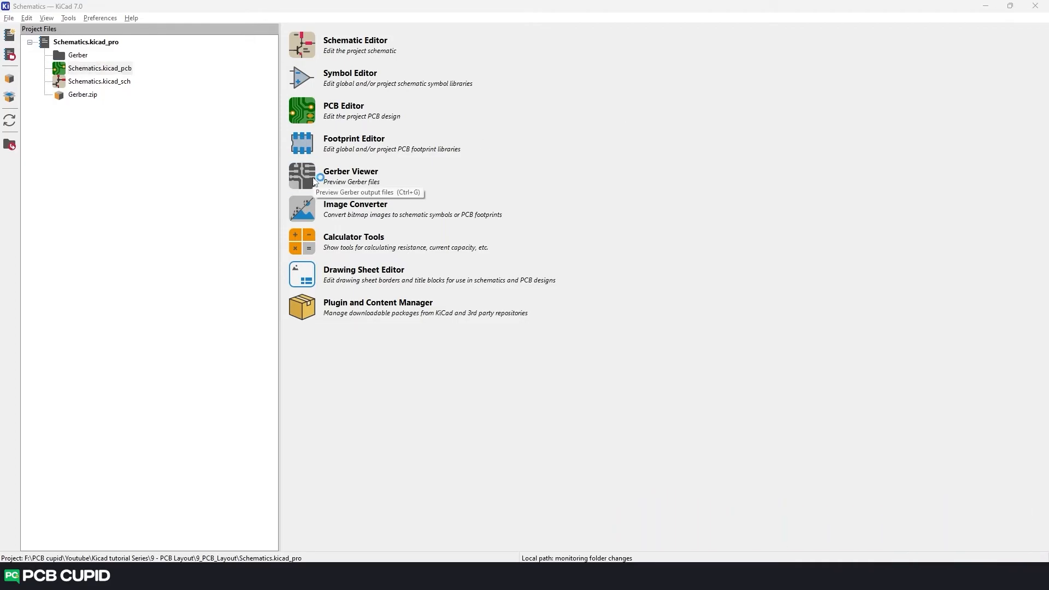
pyautogui.scroll(-3, 495, 302)
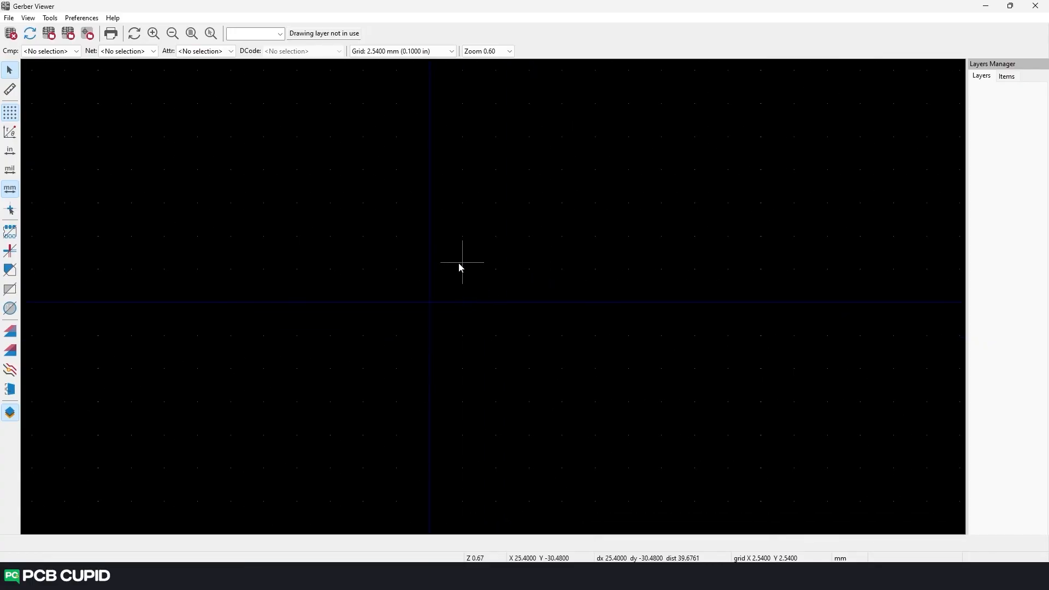
# Step: Load the Gerber.zip archive from 9_PCB_Layout into the Gerber Viewer and dismiss the message about the job file
pyautogui.click(9, 18)
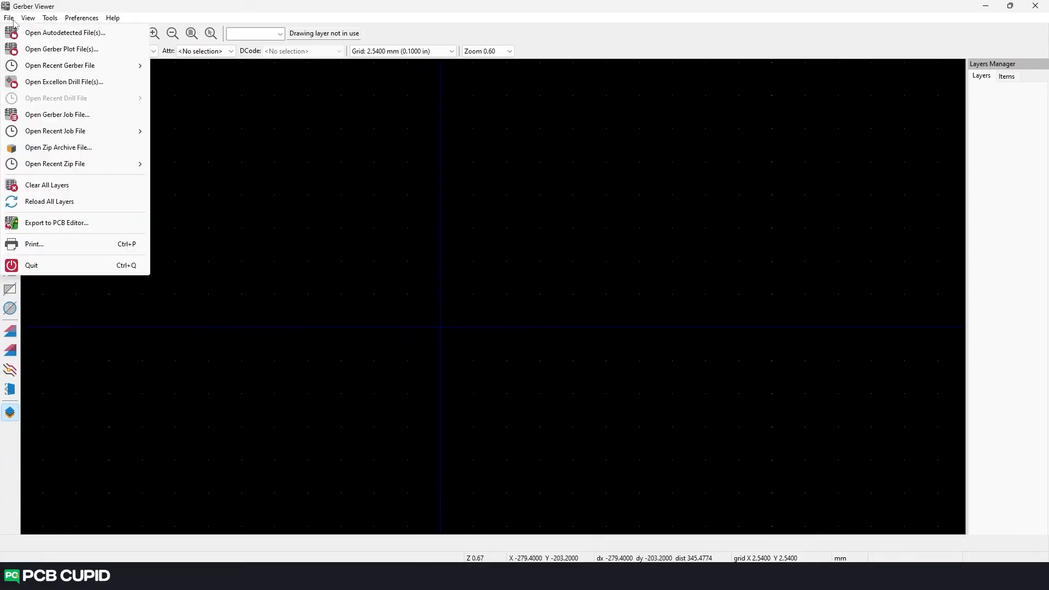
pyautogui.click(66, 153)
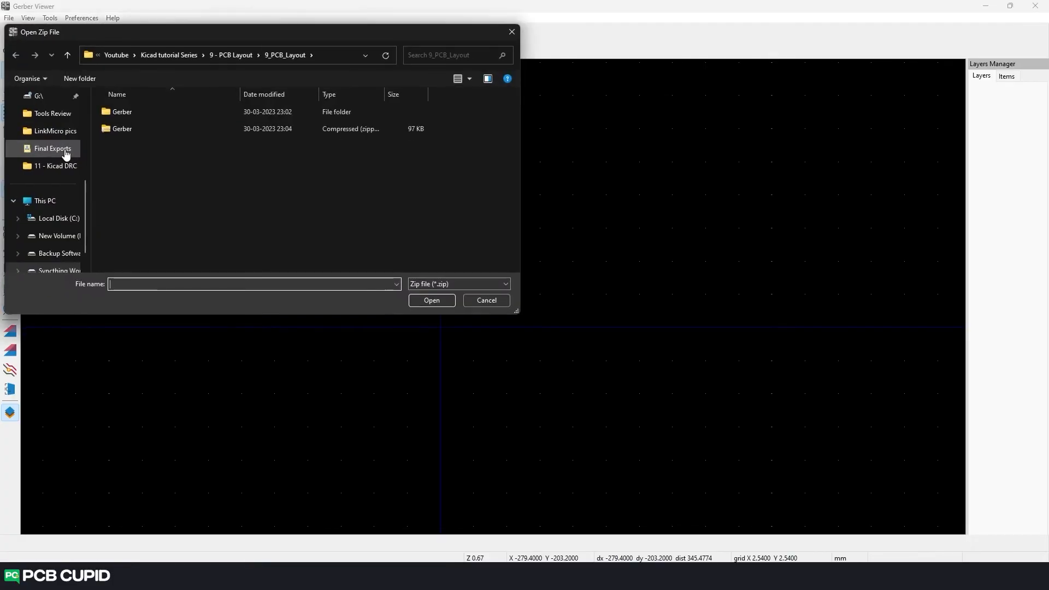
pyautogui.click(136, 133)
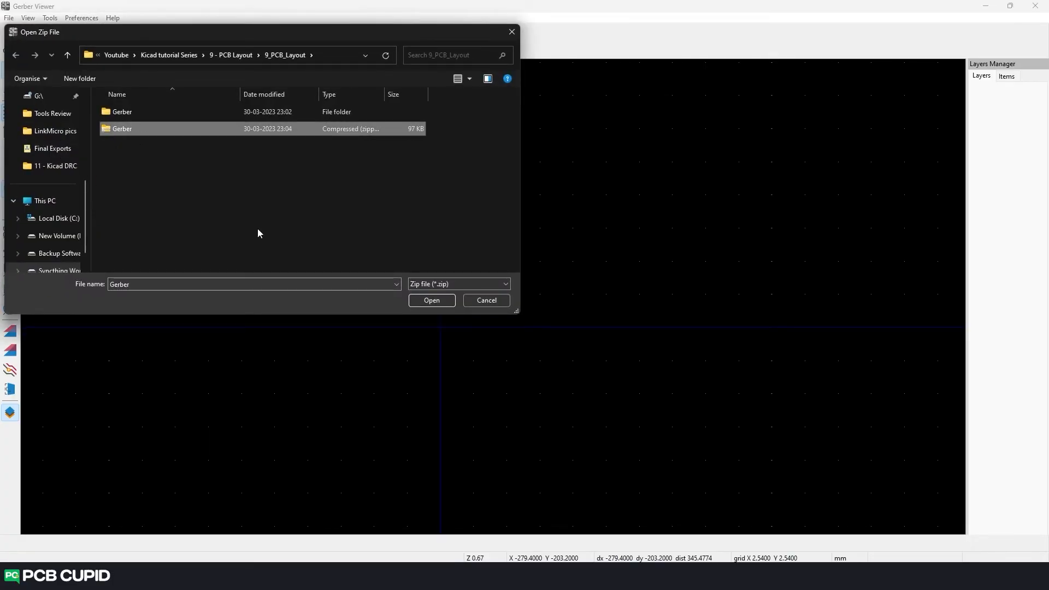
pyautogui.click(431, 301)
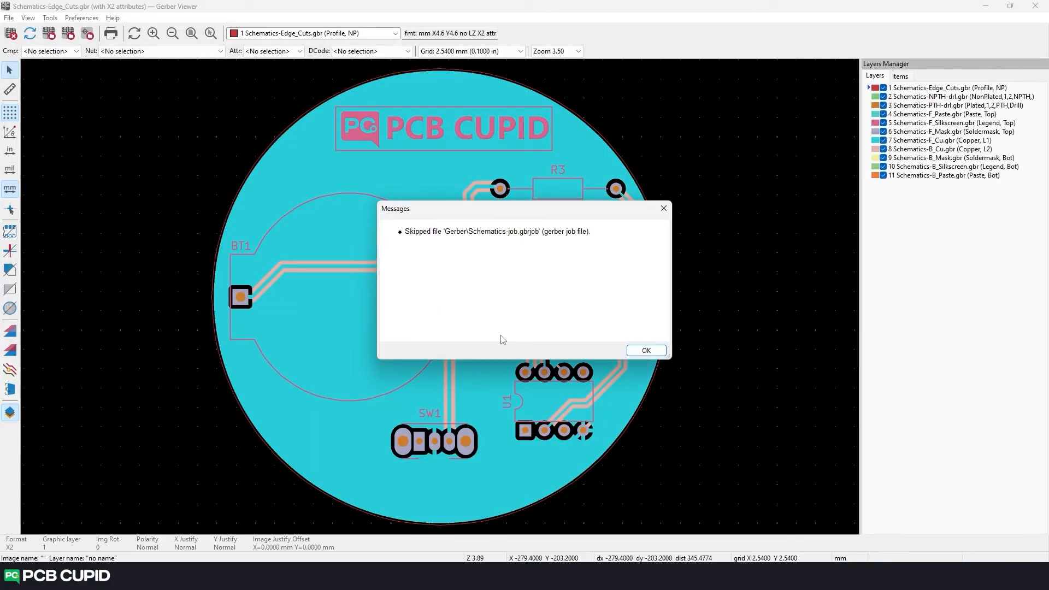
pyautogui.click(656, 350)
pyautogui.scroll(-2, 299, 274)
pyautogui.moveTo(265, 259); pyautogui.dragTo(332, 293, button='middle')
pyautogui.moveTo(332, 293); pyautogui.dragTo(375, 315, button='middle')
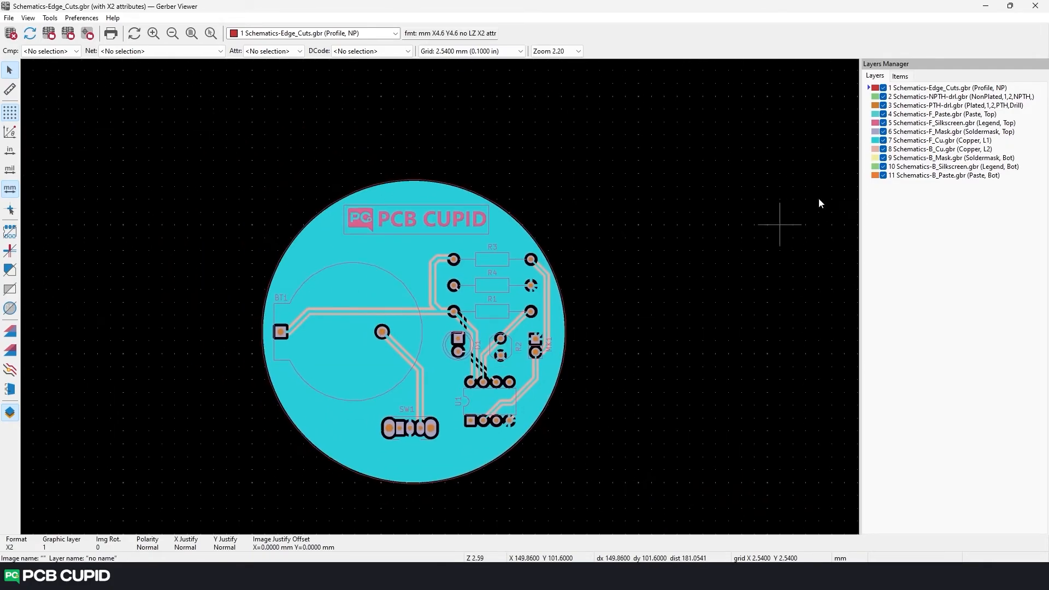
# Step: Toggle the edge cuts, drill, top paste, silkscreen and mask layers to inspect them, and measure across the round board
pyautogui.click(884, 88)
pyautogui.click(884, 96)
pyautogui.click(883, 106)
pyautogui.click(884, 114)
pyautogui.click(883, 123)
pyautogui.click(884, 132)
pyautogui.click(883, 123)
pyautogui.click(883, 105)
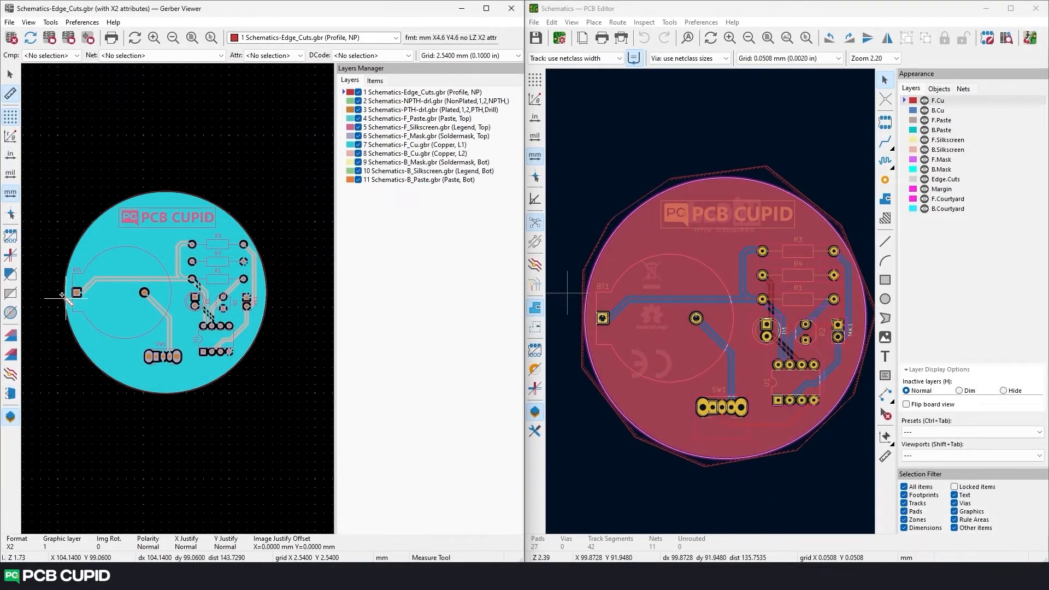
pyautogui.click(65, 290)
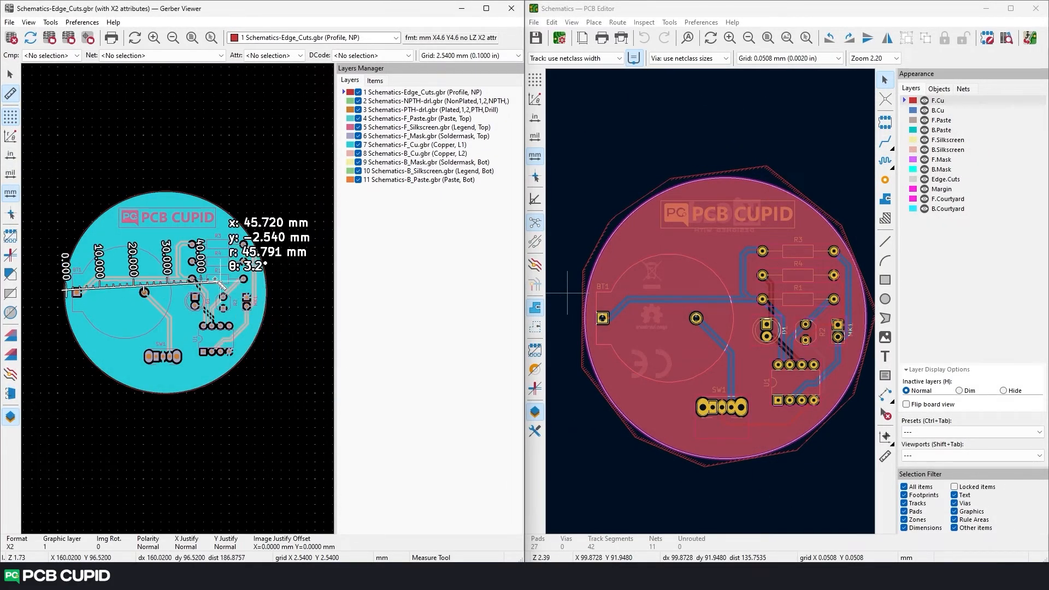
pyautogui.press('Escape')
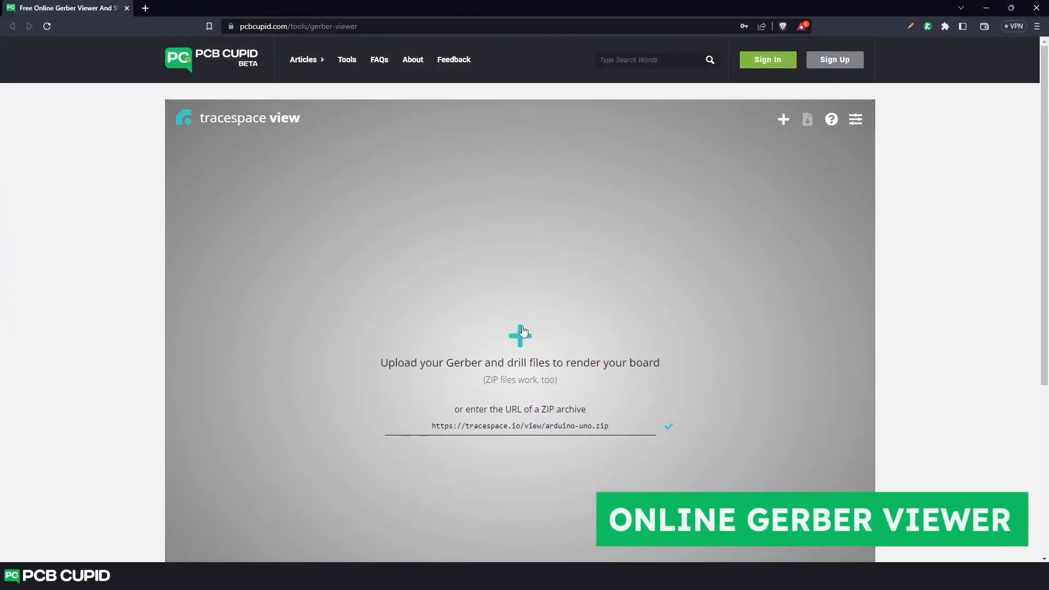
# Step: Upload the zipped Gerber and drill files to the PCB Cupid online Gerber viewer and look over the rendered board
pyautogui.click(524, 332)
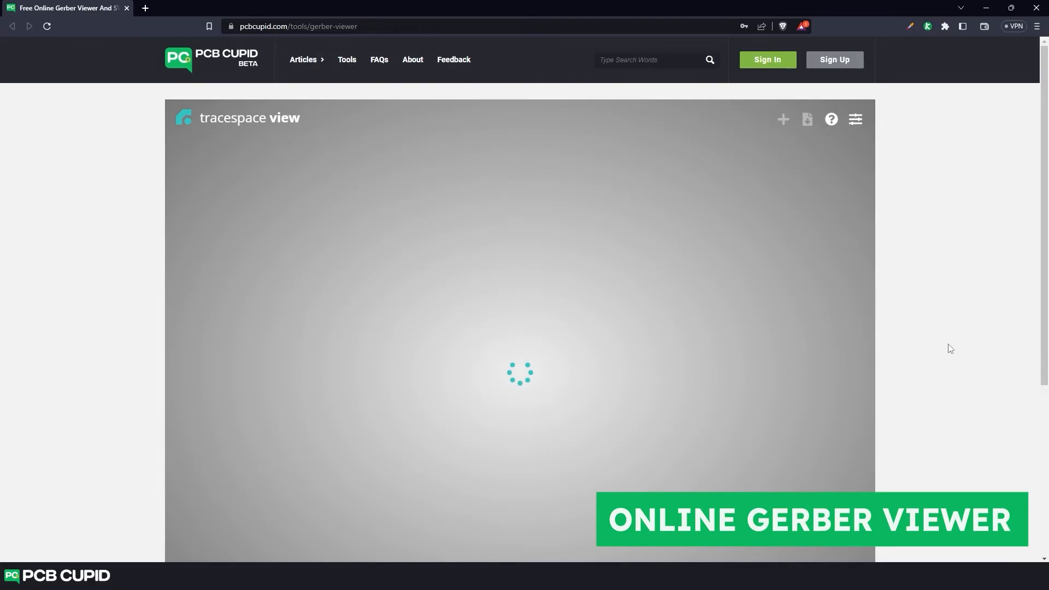
pyautogui.moveTo(1045, 250)
pyautogui.mouseDown()
pyautogui.moveTo(1046, 278)
pyautogui.moveTo(1045, 267)
pyautogui.mouseUp()
pyautogui.scroll(-4, 455, 289)
pyautogui.scroll(3, 455, 290)
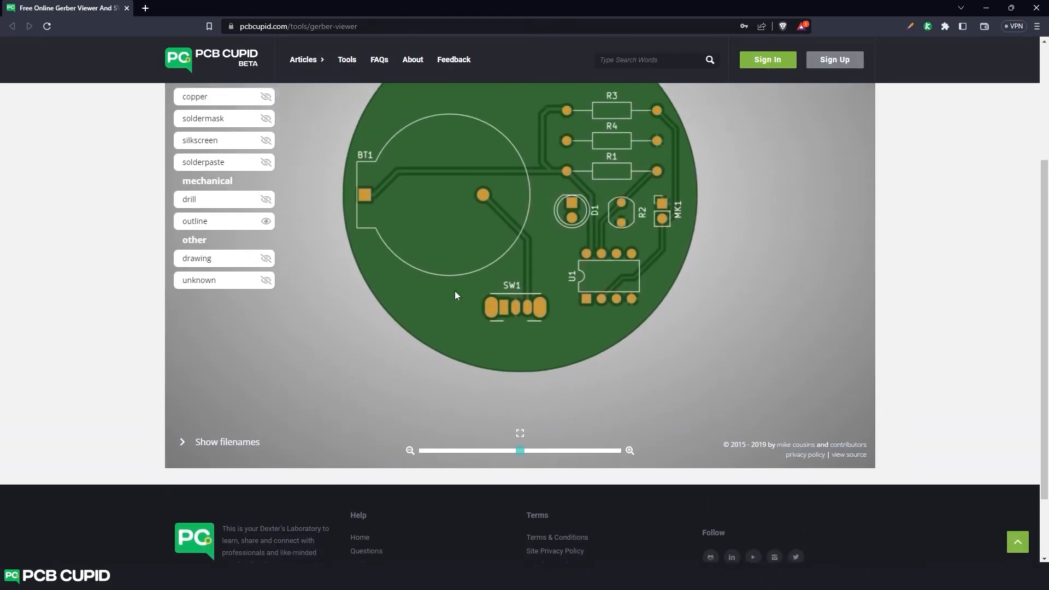
pyautogui.scroll(2, 496, 487)
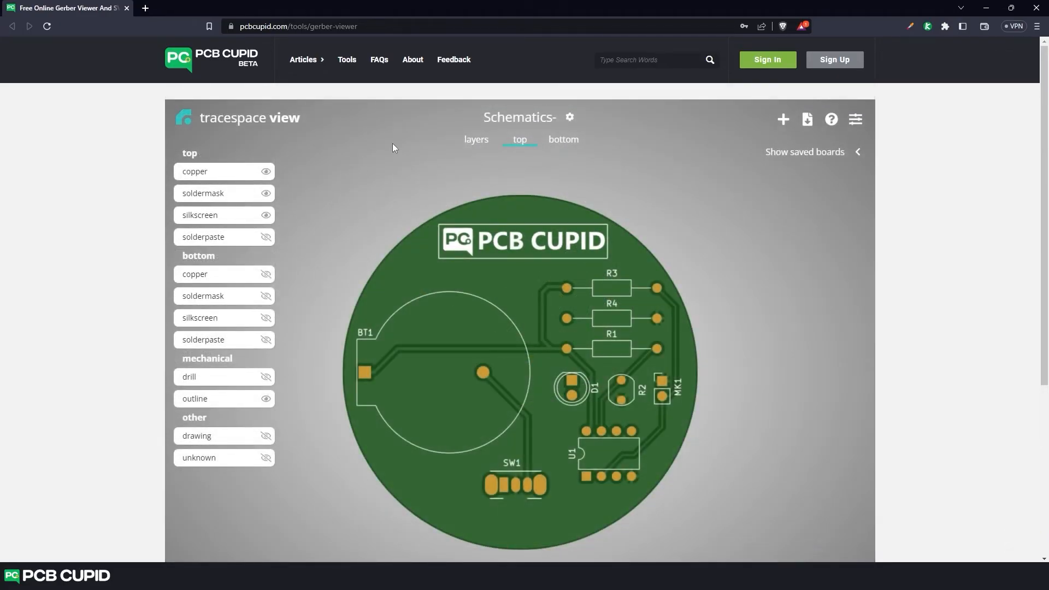
# Step: Inspect the board in layers view with top copper, soldermask and silkscreen hidden, and return to the top view
pyautogui.click(477, 140)
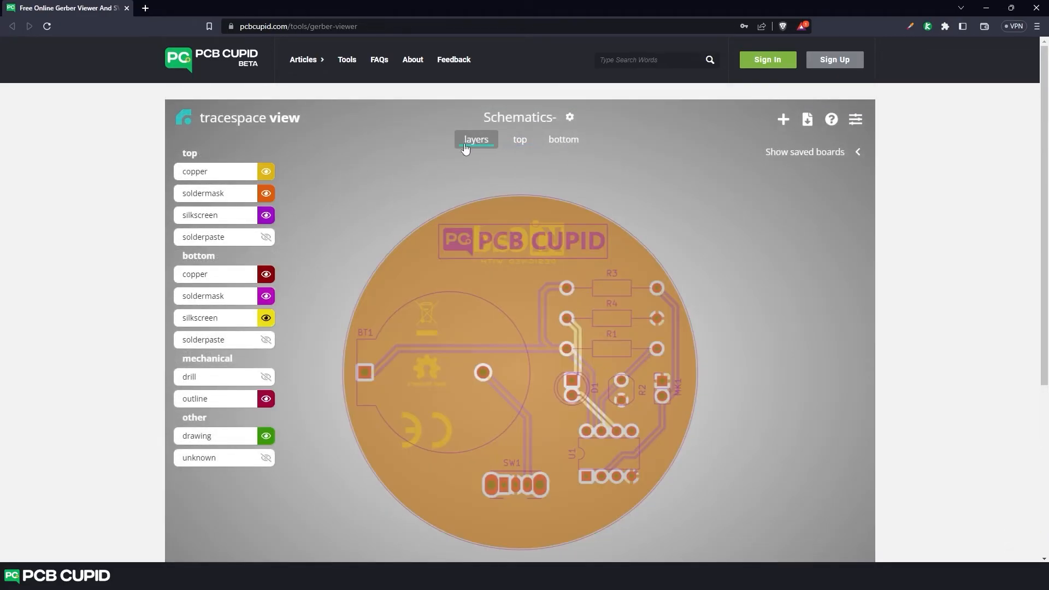
pyautogui.click(265, 171)
pyautogui.click(266, 200)
pyautogui.click(266, 215)
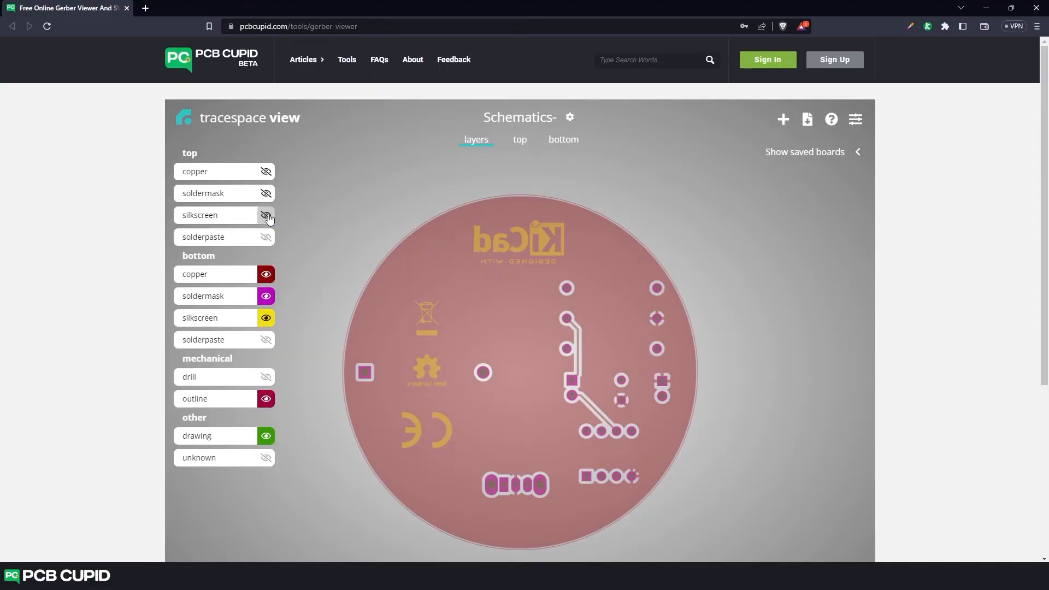
pyautogui.click(520, 140)
pyautogui.scroll(-1, 634, 279)
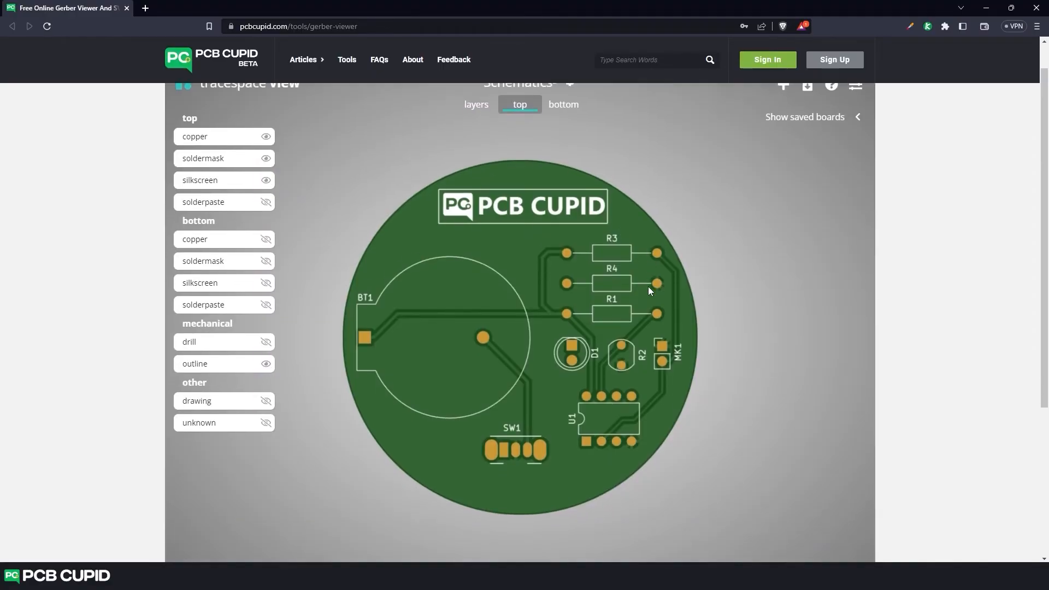
pyautogui.scroll(1, 804, 252)
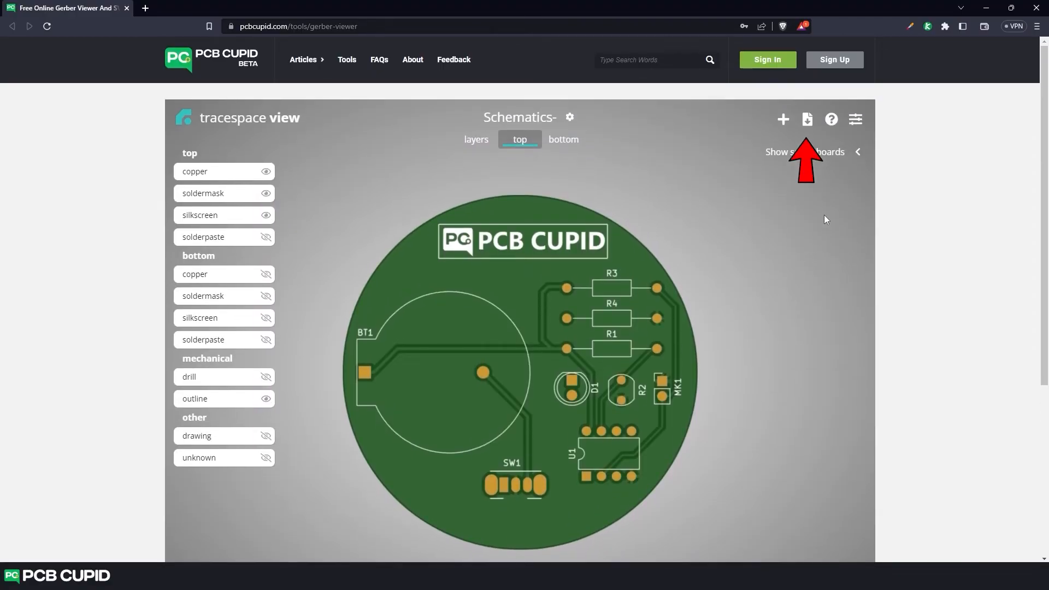
# Step: Download the rendered board images from the online viewer and examine top.svg at different zoom levels
pyautogui.click(808, 120)
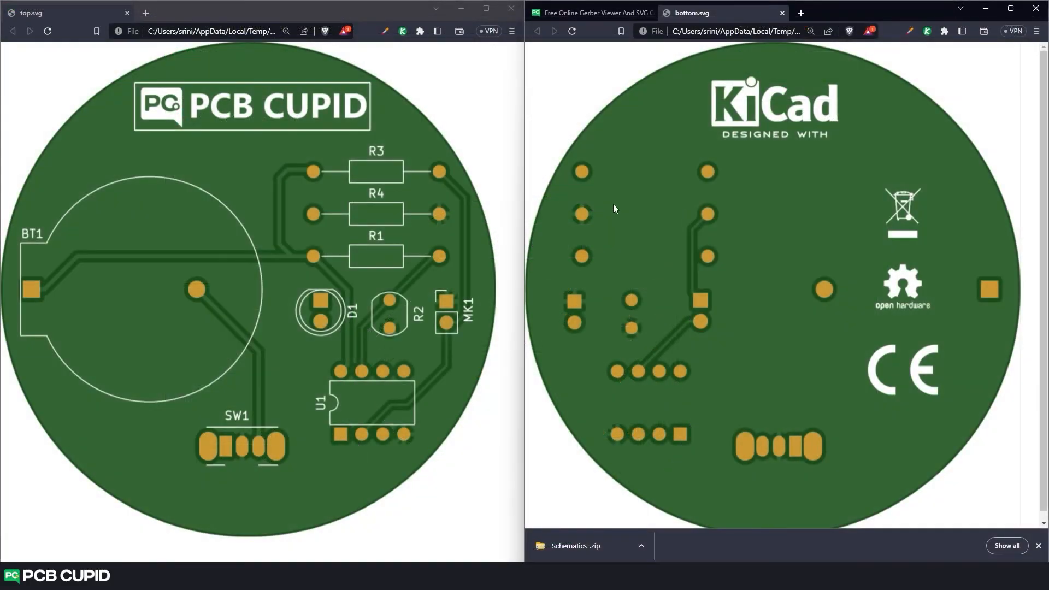
pyautogui.click(319, 188)
pyautogui.keyDown('ctrl'); pyautogui.scroll(-4, 320, 188); pyautogui.keyUp('ctrl')
pyautogui.keyDown('ctrl'); pyautogui.scroll(4, 319, 190); pyautogui.keyUp('ctrl')
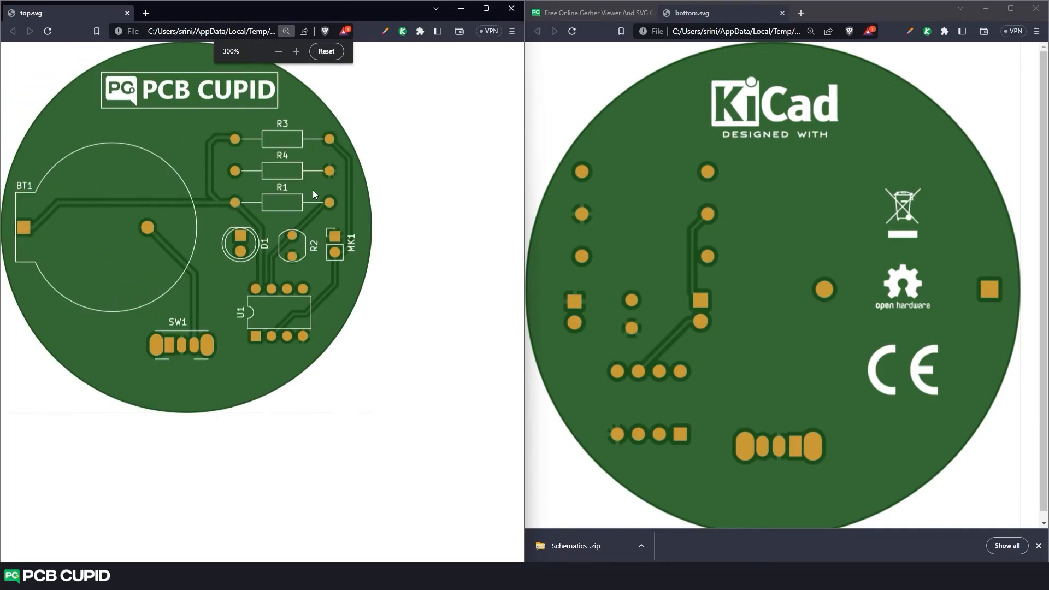
pyautogui.keyDown('ctrl'); pyautogui.scroll(-4, 691, 194); pyautogui.keyUp('ctrl')
pyautogui.keyDown('ctrl'); pyautogui.scroll(4, 690, 194); pyautogui.keyUp('ctrl')
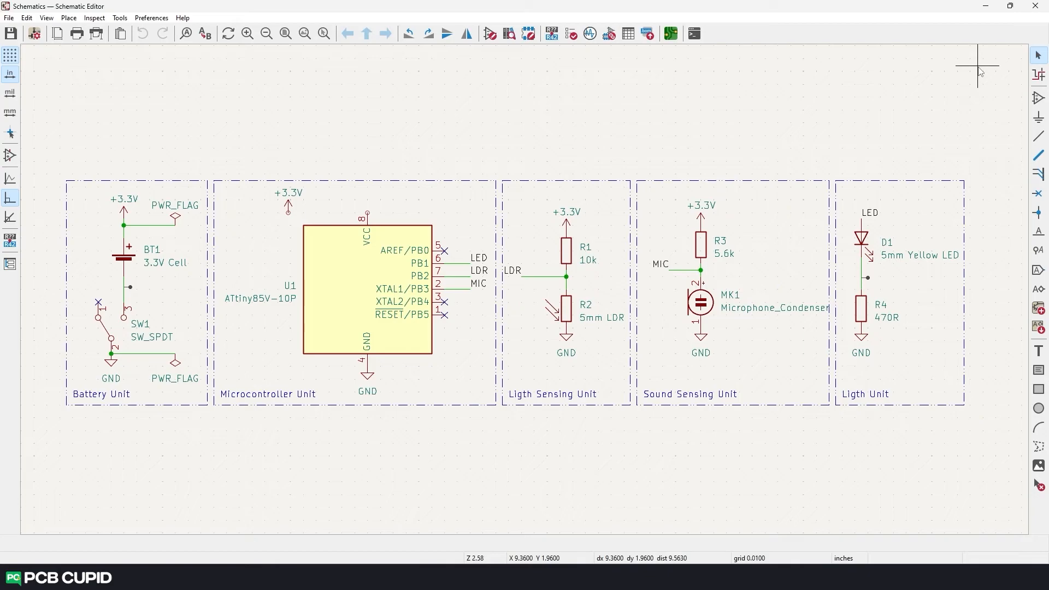
# Step: Search the schematic symbol library for esp32 and close the symbol chooser without placing anything
pyautogui.click(1038, 98)
pyautogui.write('esp')
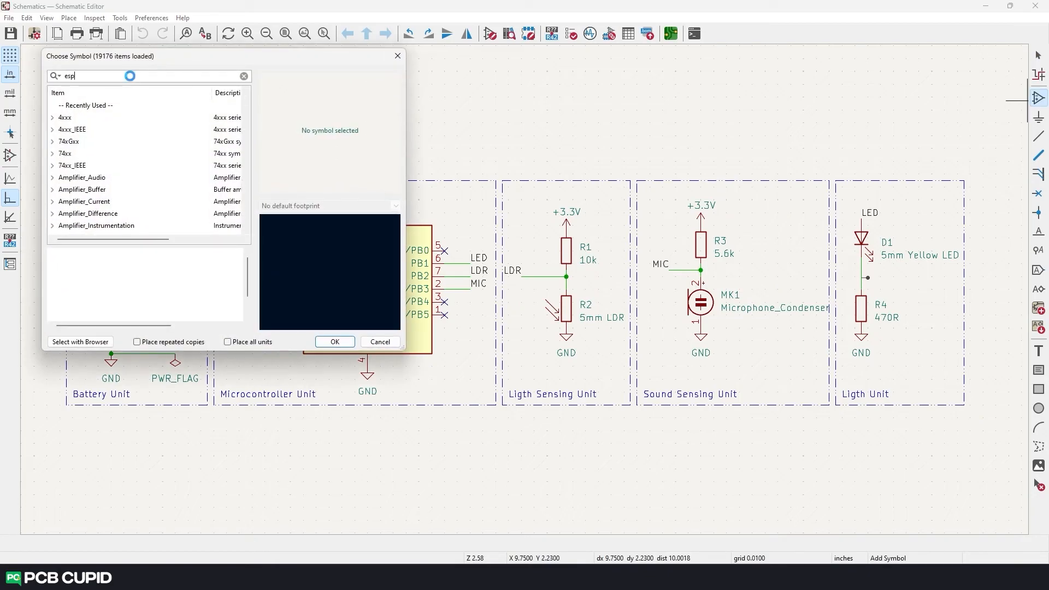
pyautogui.write('32')
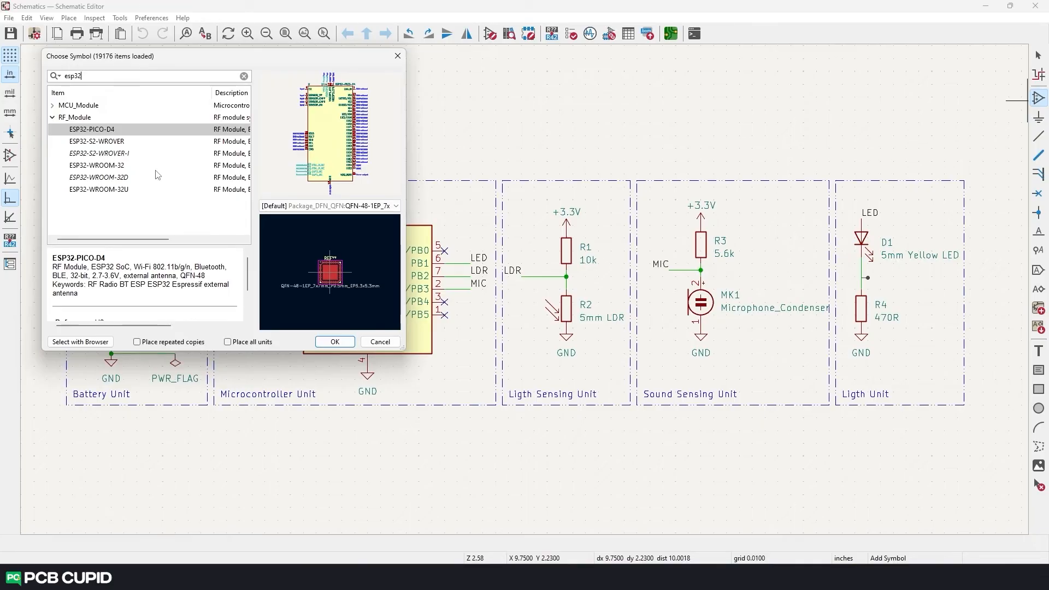
pyautogui.click(398, 55)
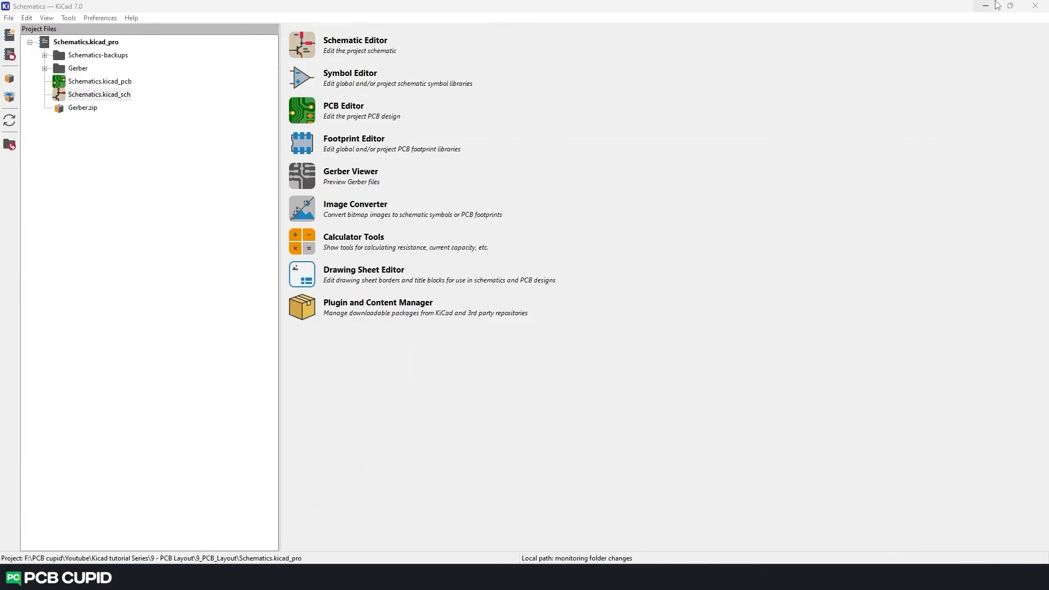
# Step: Open the Symbol Editor from the KiCad project manager and look over its empty drawing canvas
pyautogui.click(300, 78)
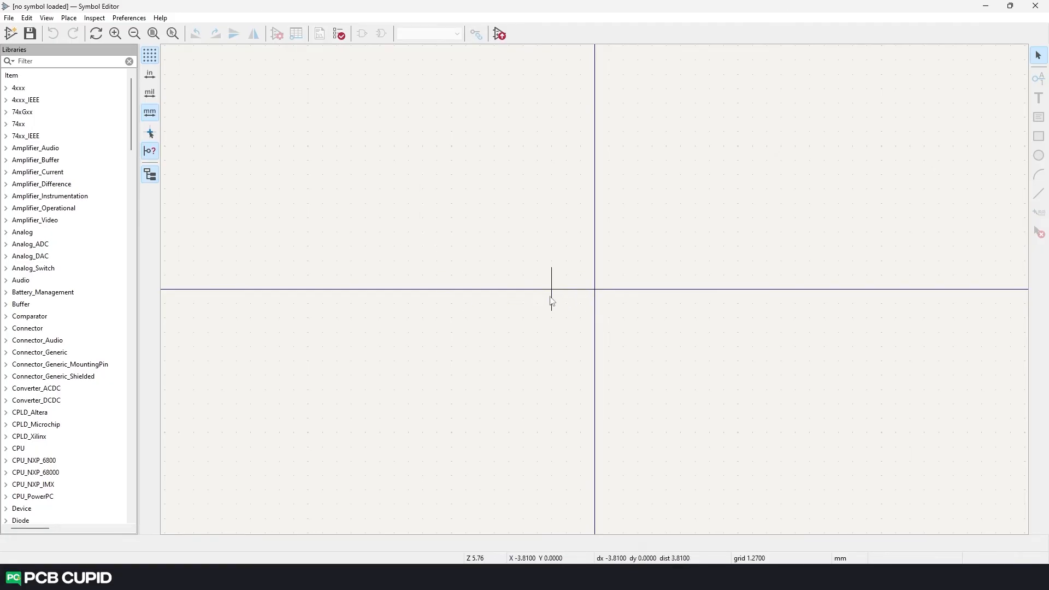
pyautogui.scroll(4, 594, 290)
pyautogui.scroll(-3, 595, 290)
pyautogui.moveTo(622, 247); pyautogui.dragTo(583, 342, button='middle')
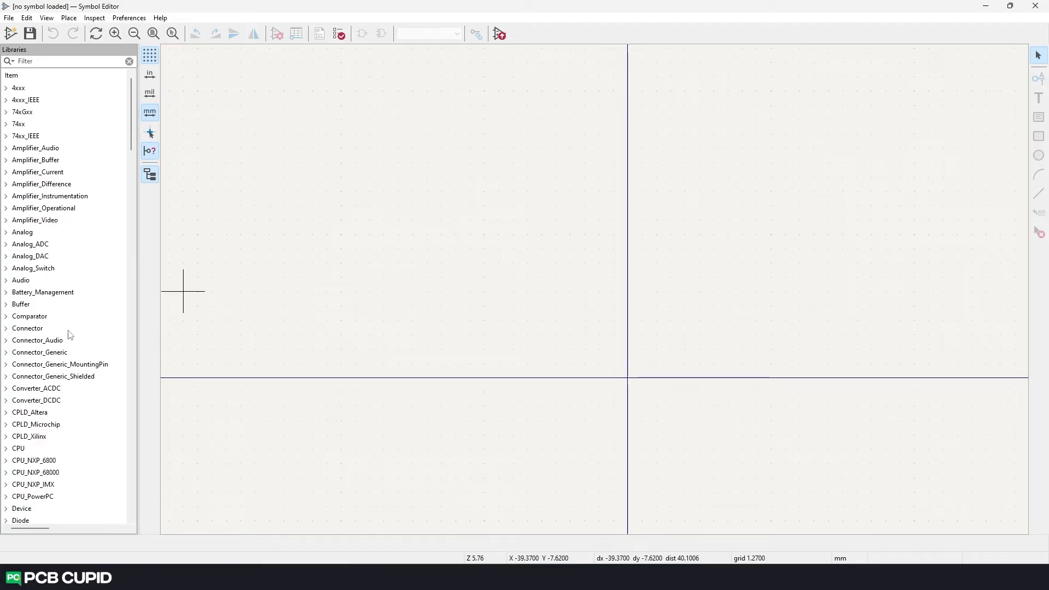
# Step: Create a new symbol library in the Project library table and save it as MCU_Microchip_Attiny85
pyautogui.click(9, 17)
pyautogui.click(21, 33)
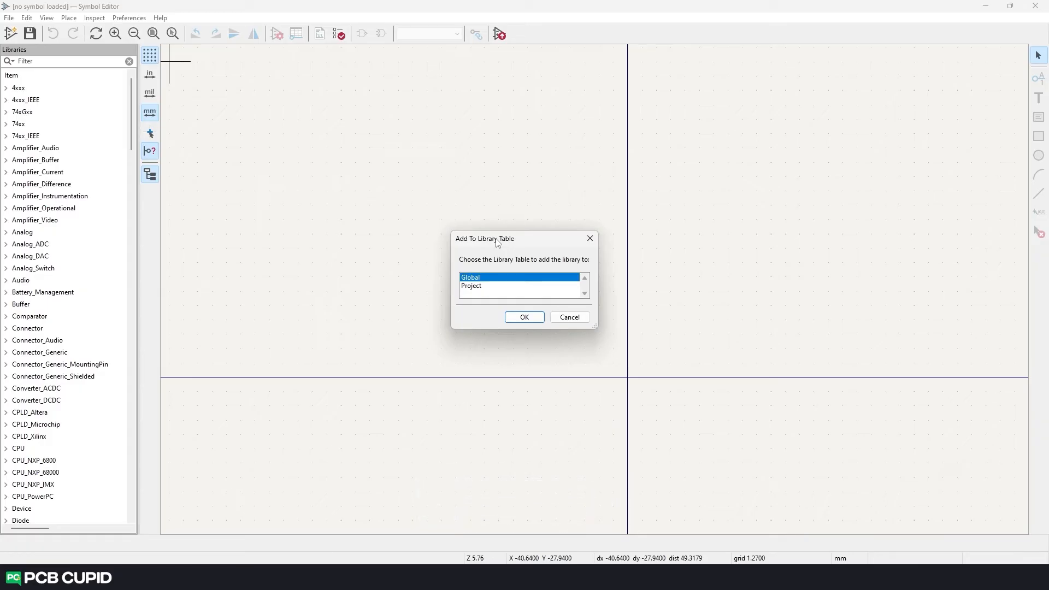
pyautogui.click(484, 288)
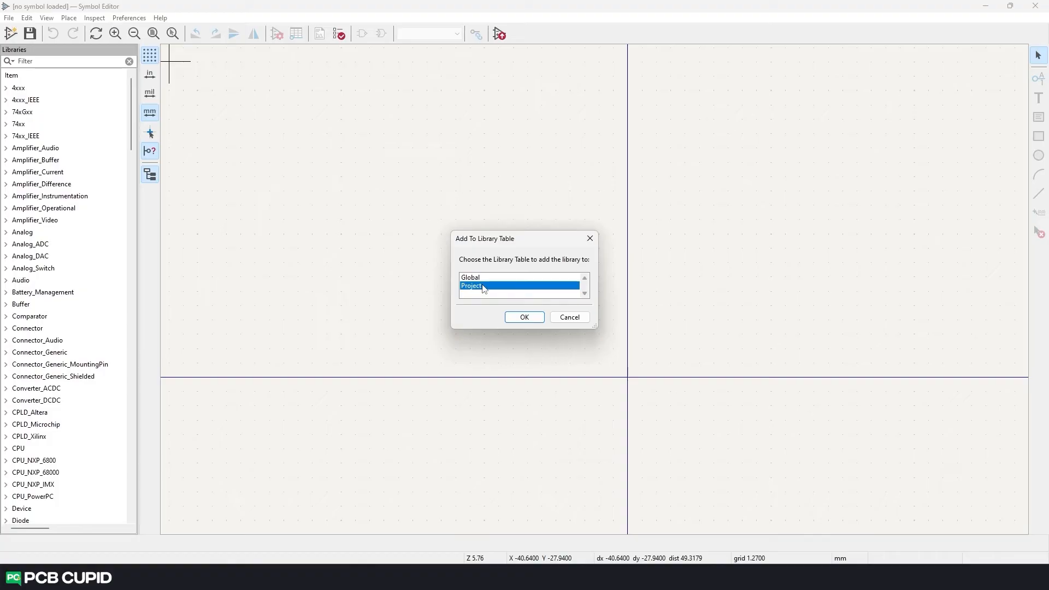
pyautogui.click(524, 317)
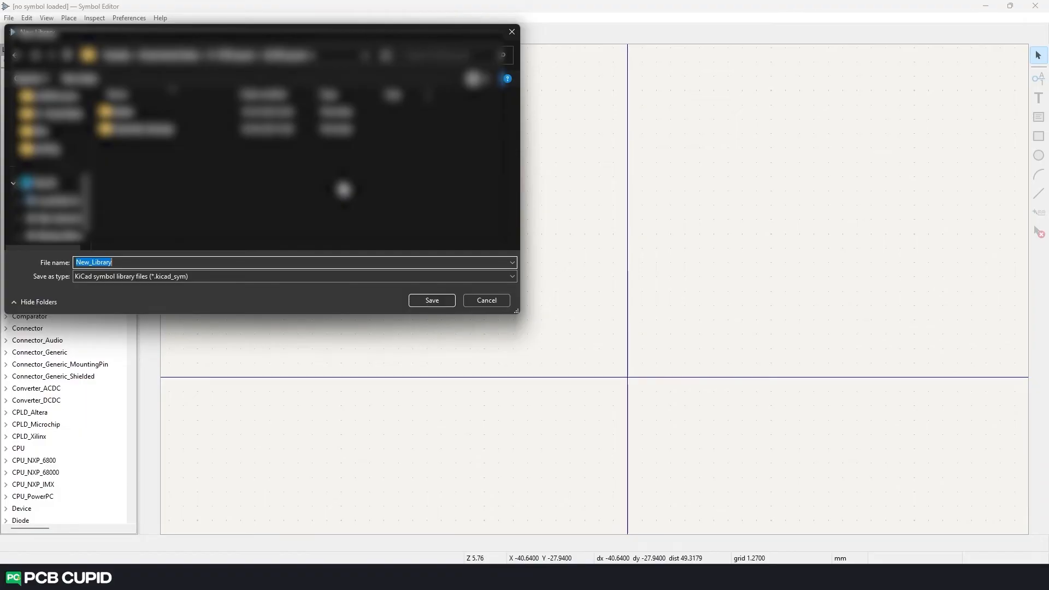
pyautogui.write('My_library')
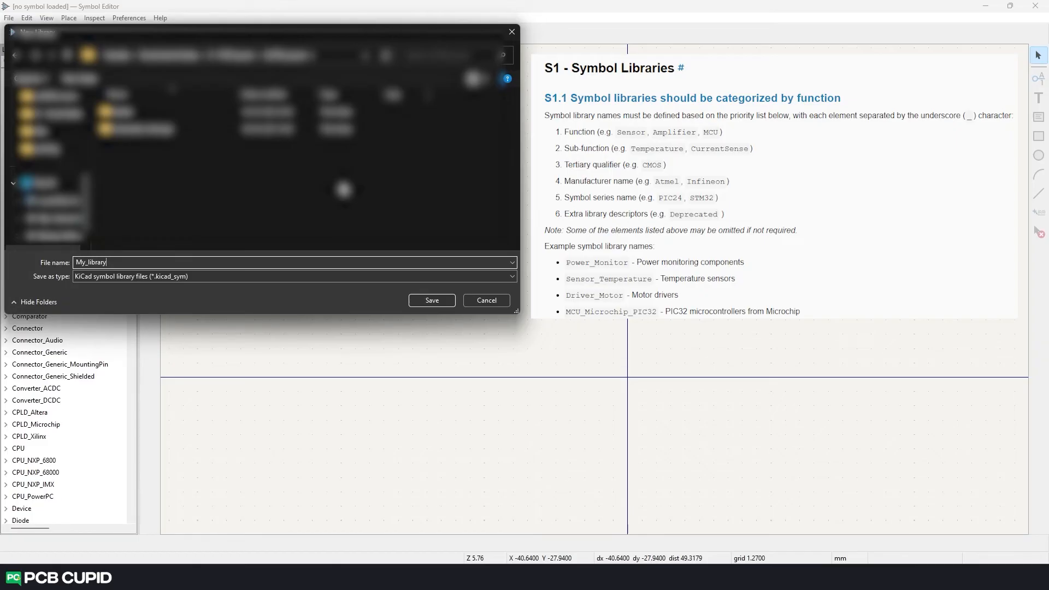
pyautogui.hotkey('ctrl', 'a')
pyautogui.write('MCU_Microchip_Attiny')
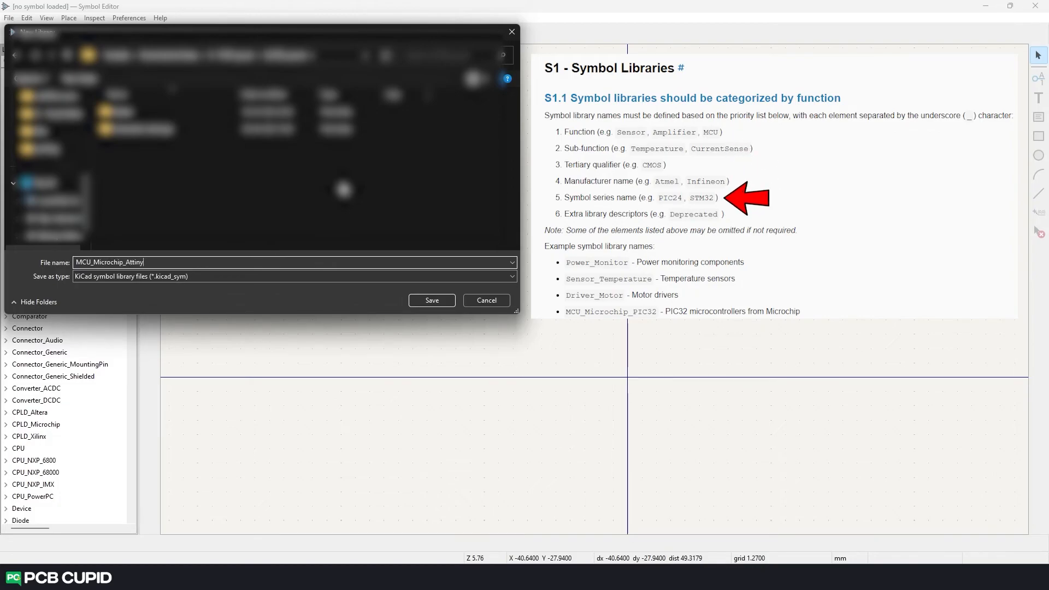
pyautogui.write('85')
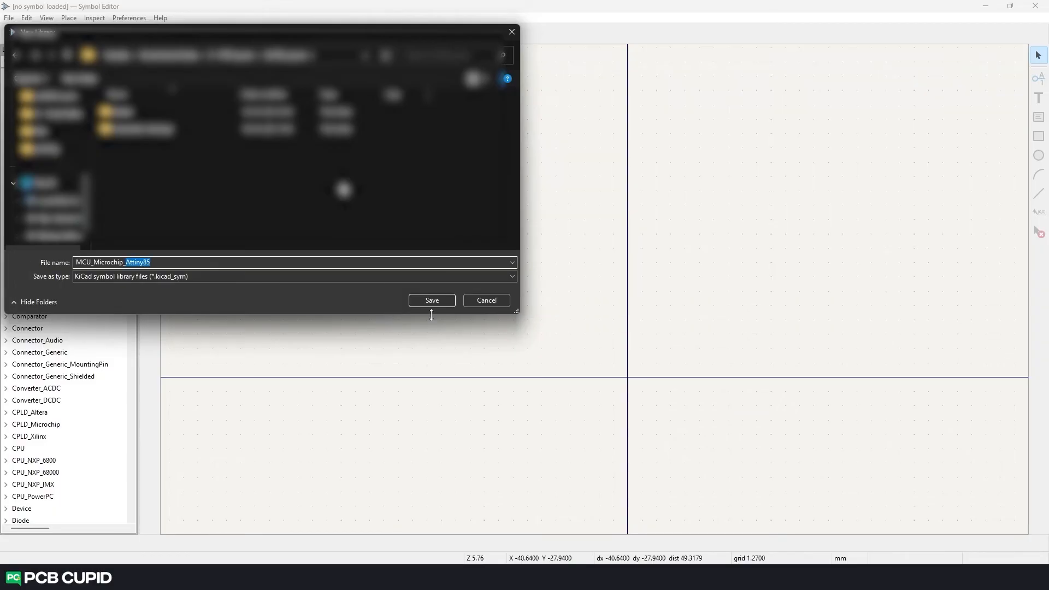
pyautogui.click(432, 300)
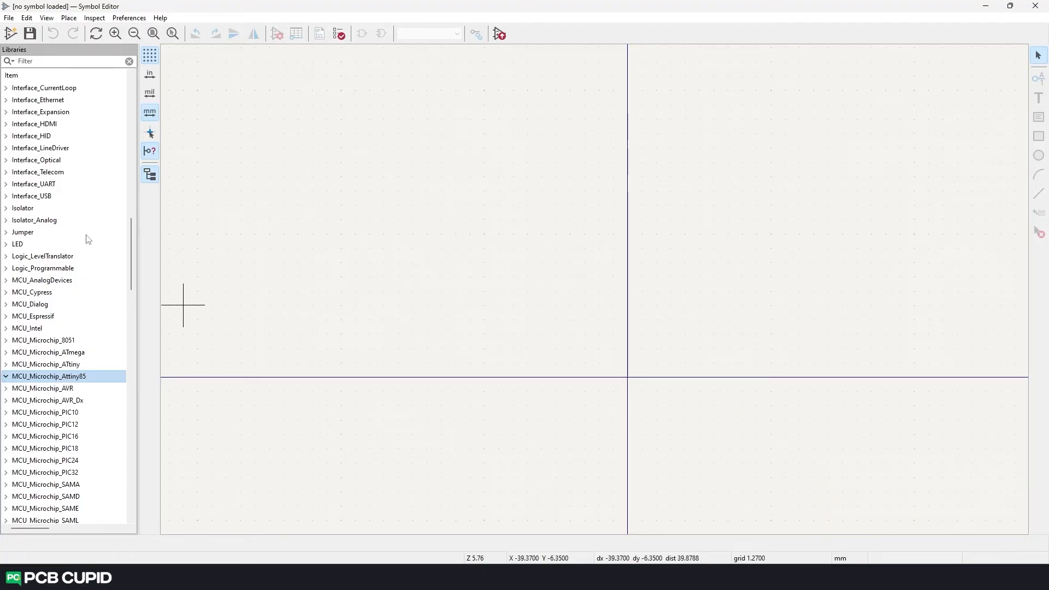
# Step: Create a new symbol named Attiny85-20MU in the MCU_Microchip_Attiny85 library with reference designator U and one unit per package
pyautogui.click(11, 36)
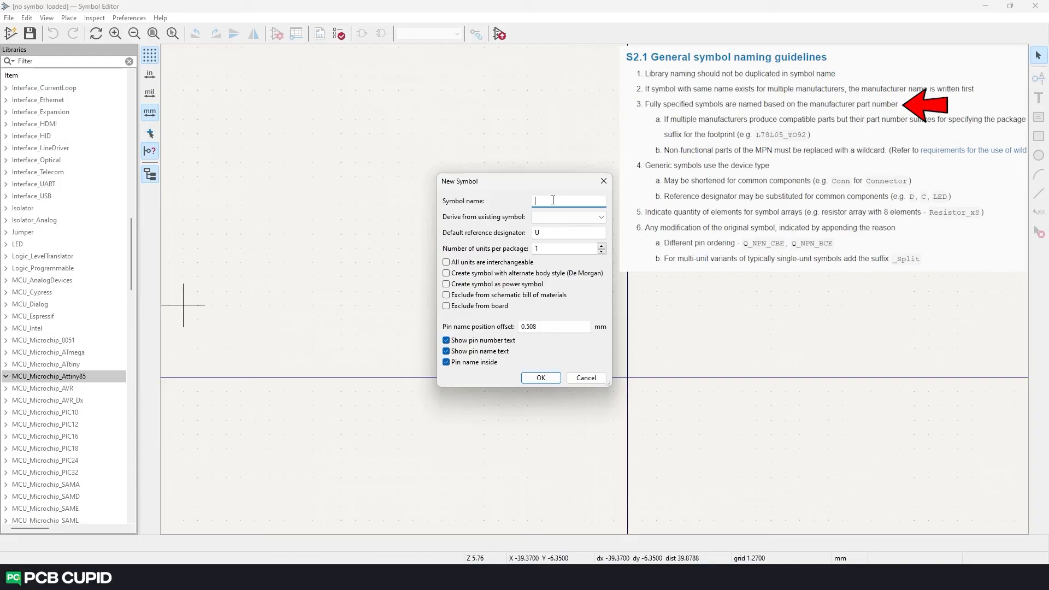
pyautogui.write('Attiny85-20MU')
pyautogui.press('Tab')
pyautogui.press('Tab')
pyautogui.press('Tab')
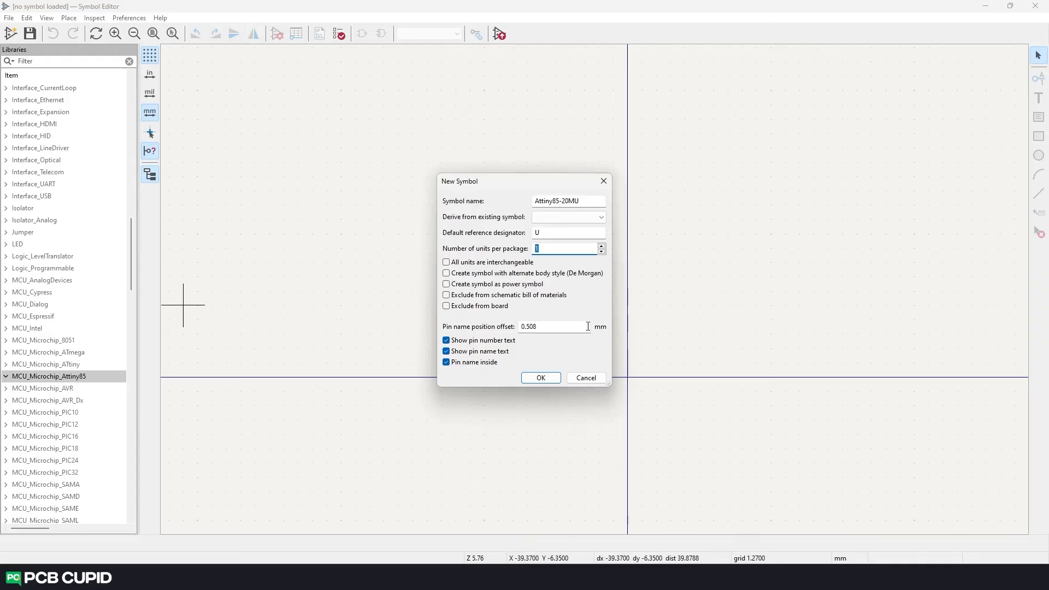
pyautogui.click(549, 377)
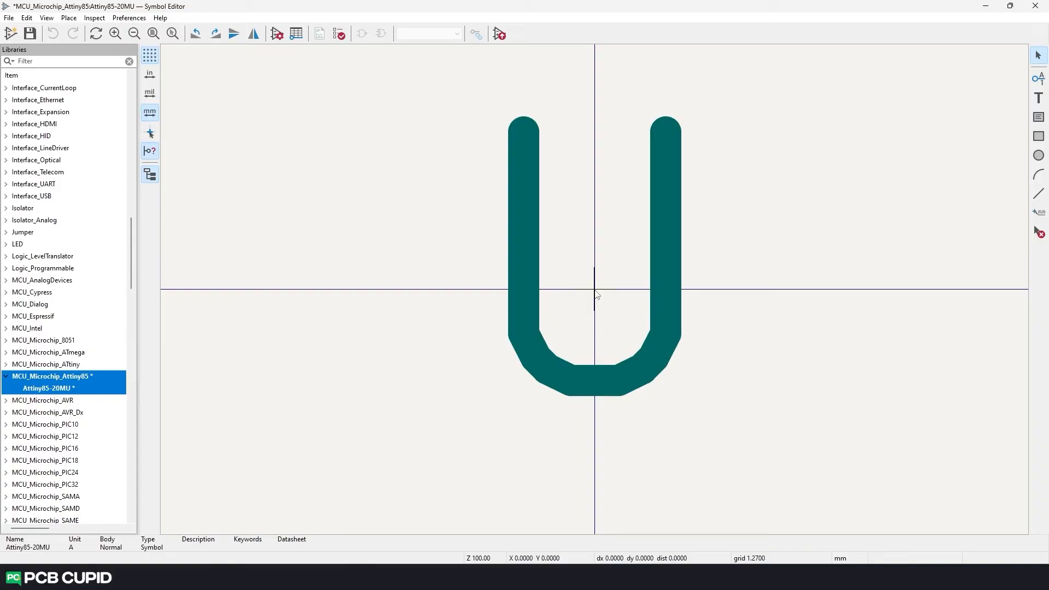
# Step: Move the reference designator U from the origin straight up along the vertical axis
pyautogui.scroll(-10, 595, 294)
pyautogui.click(596, 290)
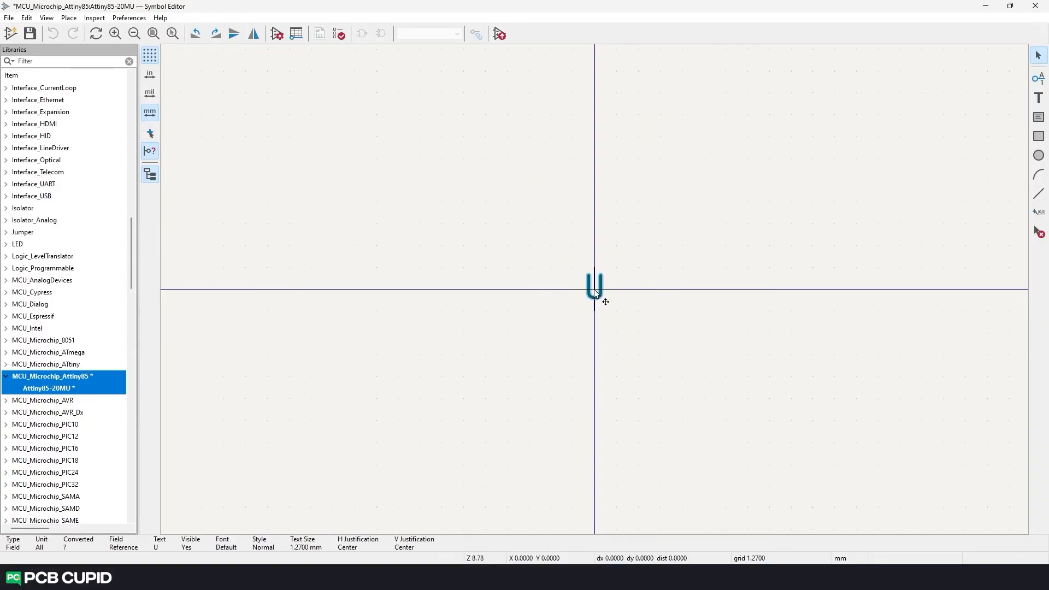
pyautogui.press('m')
pyautogui.click(595, 166)
pyautogui.moveTo(590, 319); pyautogui.dragTo(575, 359, button='middle')
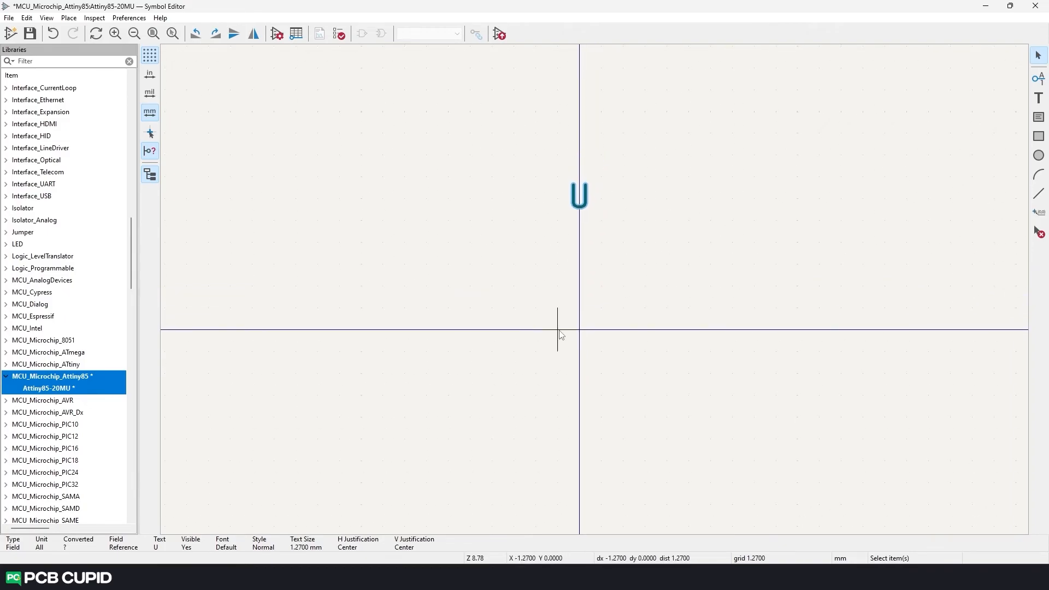
# Step: Check the grid settings of the symbol canvas
pyautogui.click(49, 20)
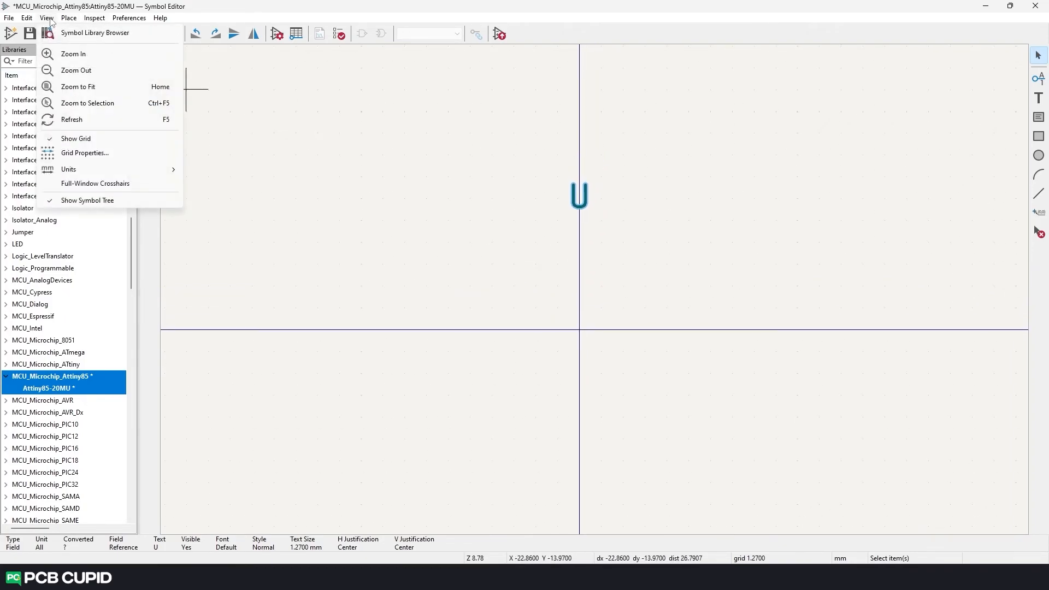
pyautogui.click(102, 158)
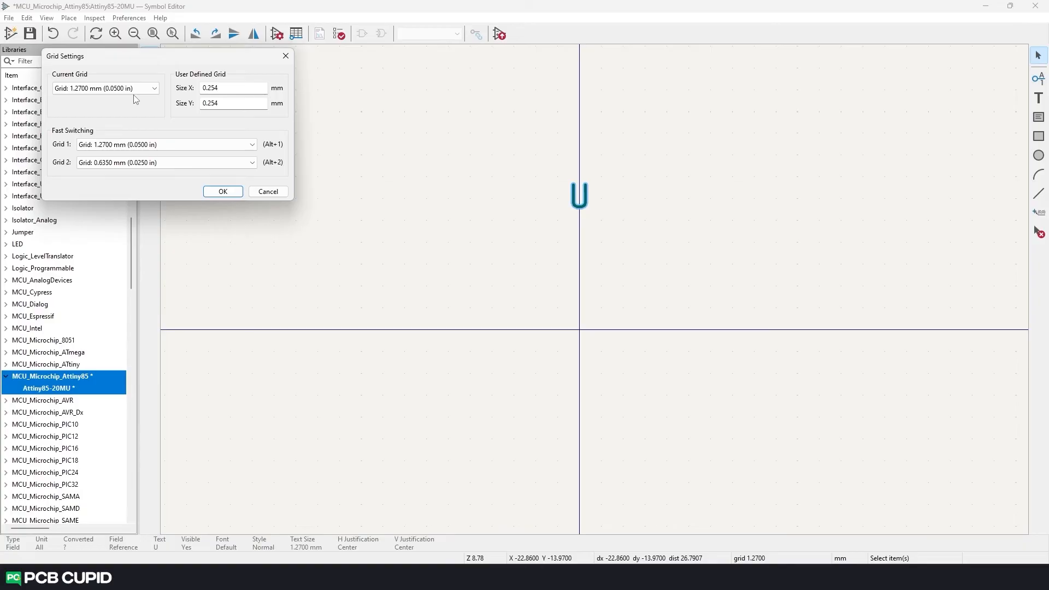
pyautogui.click(285, 56)
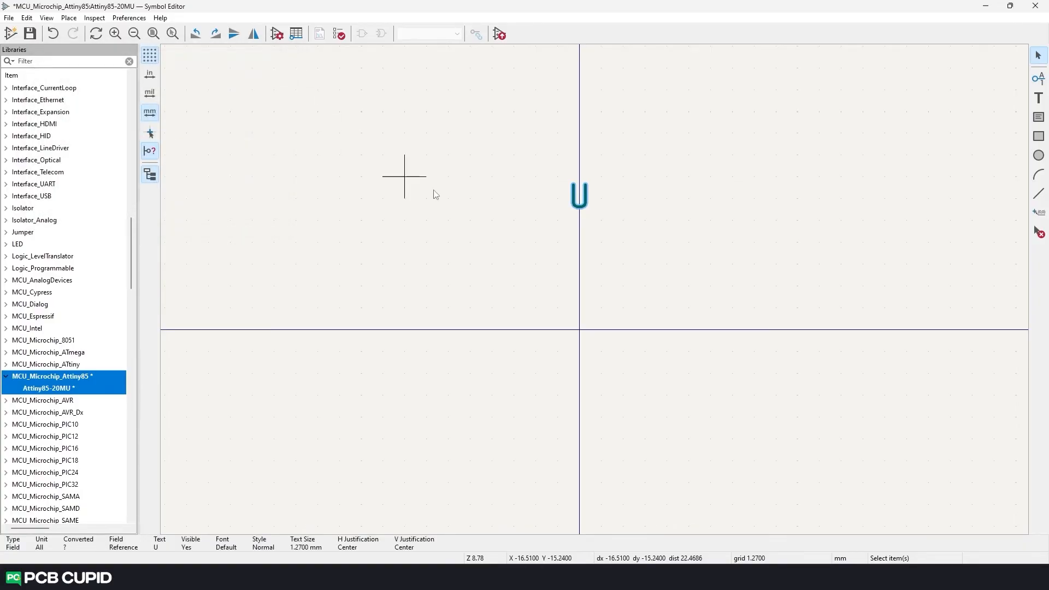
# Step: Draw a 10.16 mm square symbol body centred on the origin and fill it with the body background color
pyautogui.click(1039, 139)
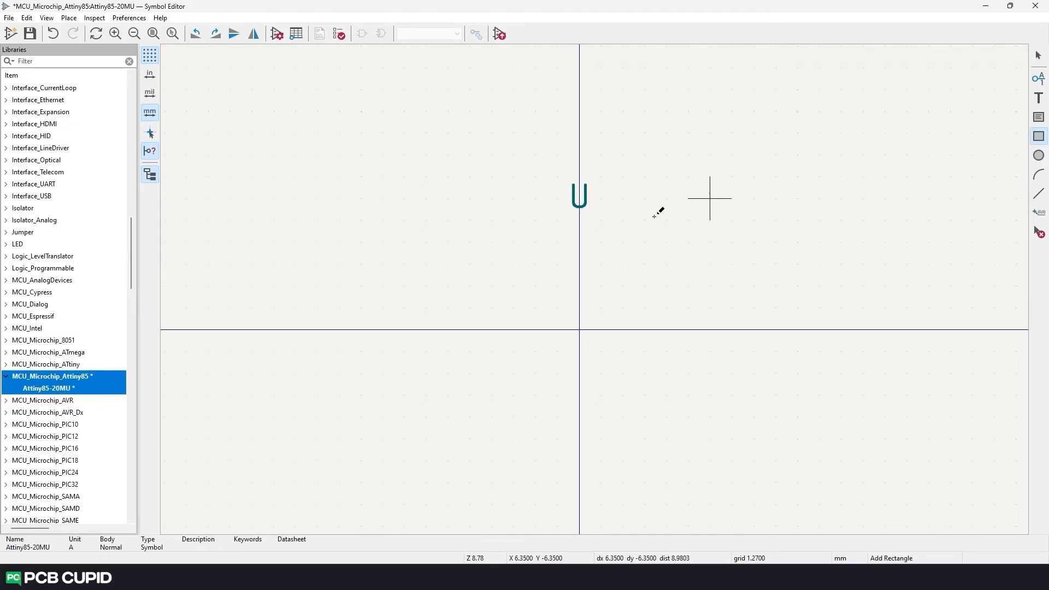
pyautogui.click(492, 242)
pyautogui.click(667, 419)
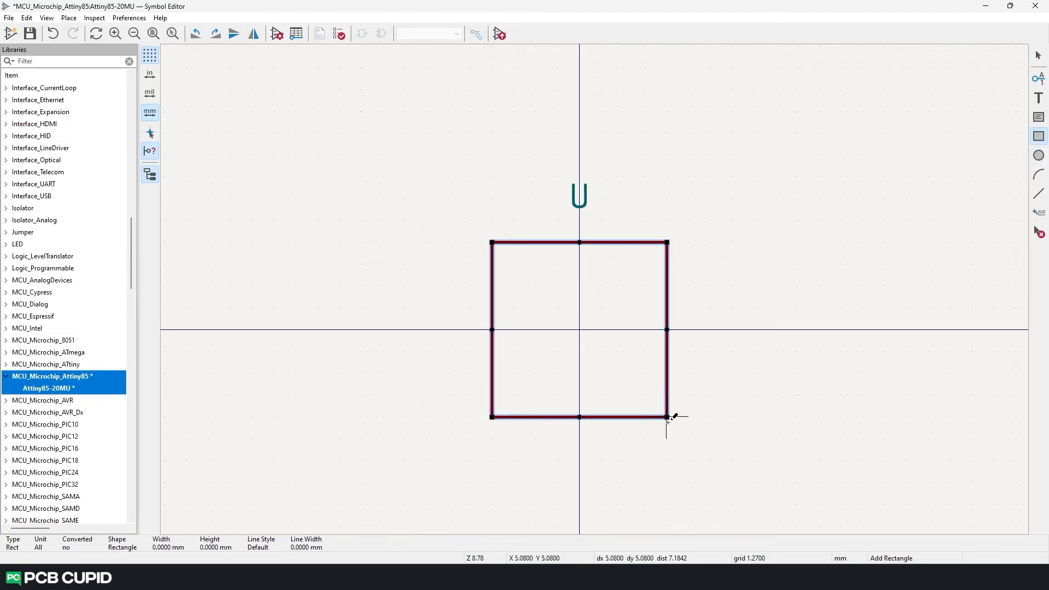
pyautogui.doubleClick(667, 419)
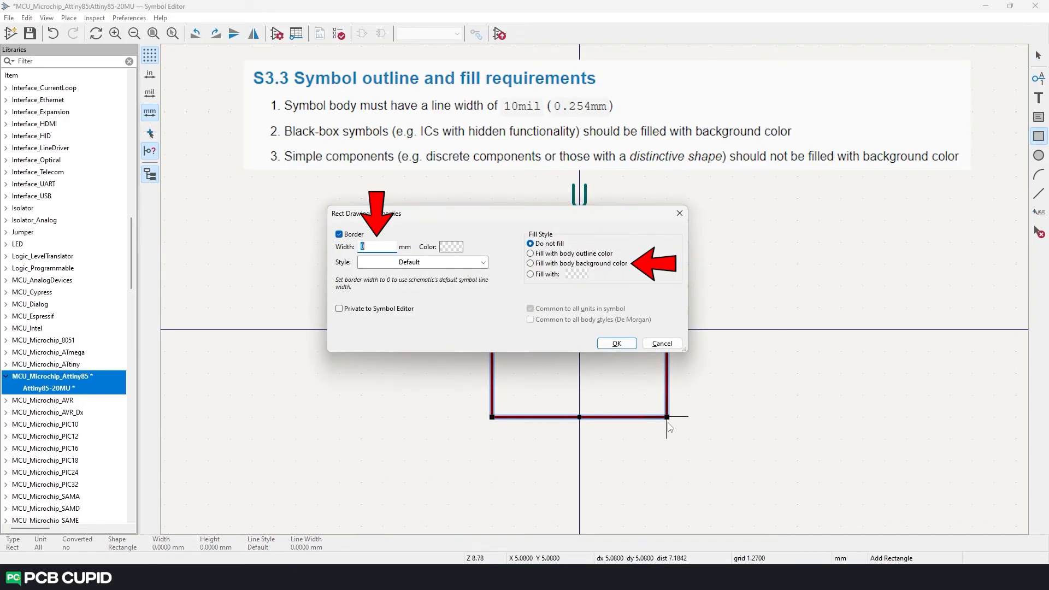
pyautogui.click(570, 265)
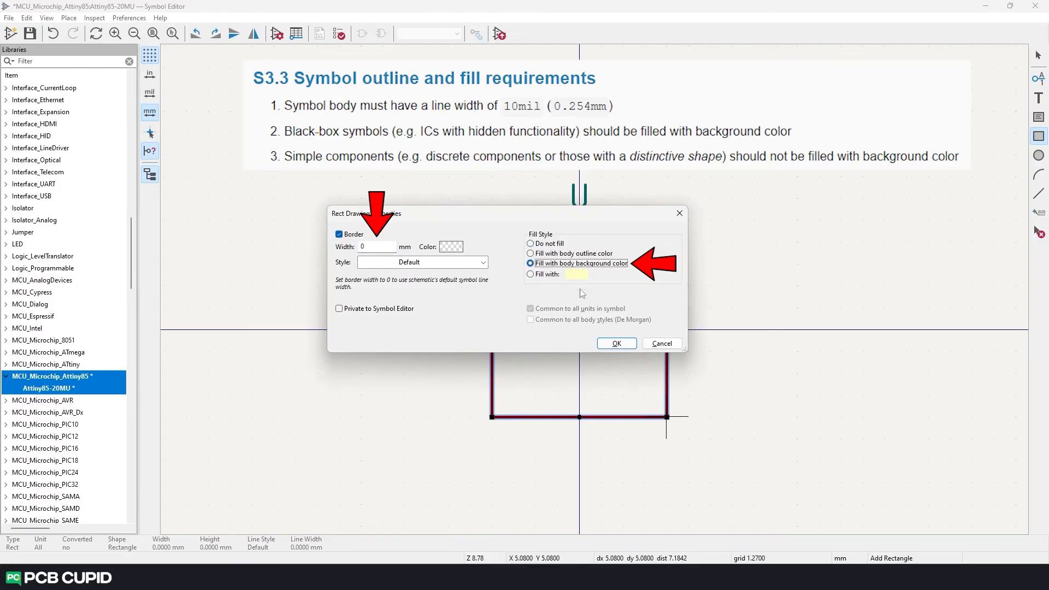
pyautogui.click(621, 342)
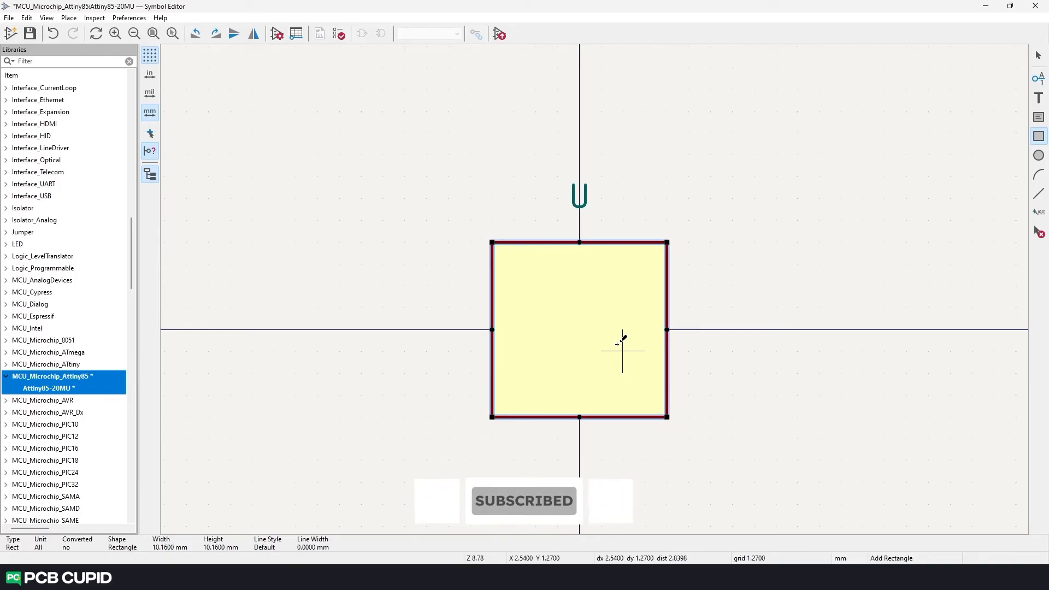
pyautogui.press('Escape')
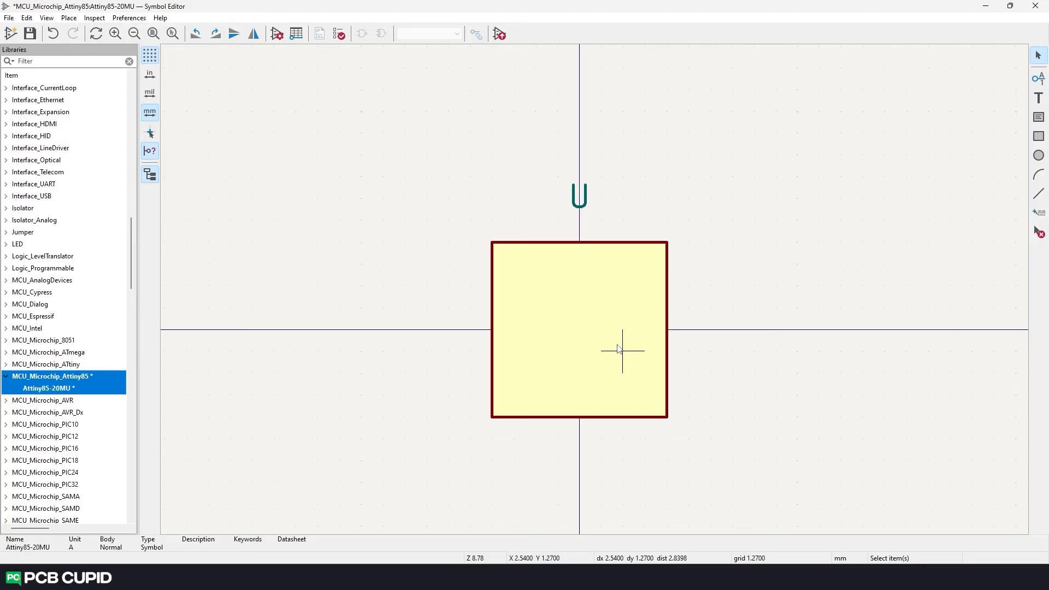
# Step: Add an unnamed Input pin numbered 1 and attach it, facing outward, near the upper end of the body's right edge
pyautogui.press('p')
pyautogui.click(1015, 176)
pyautogui.click(456, 216)
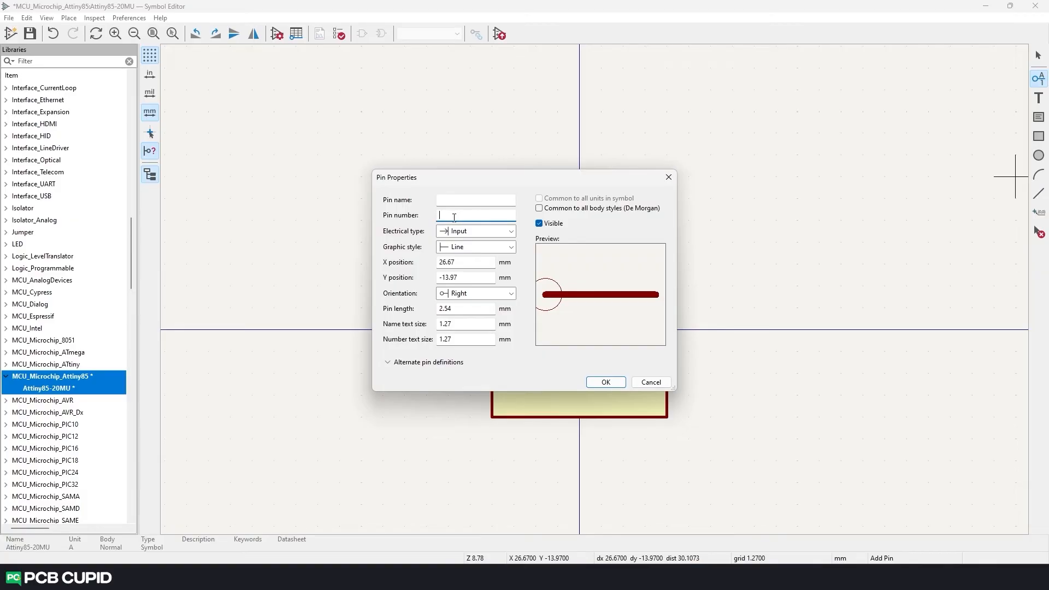
pyautogui.write('1')
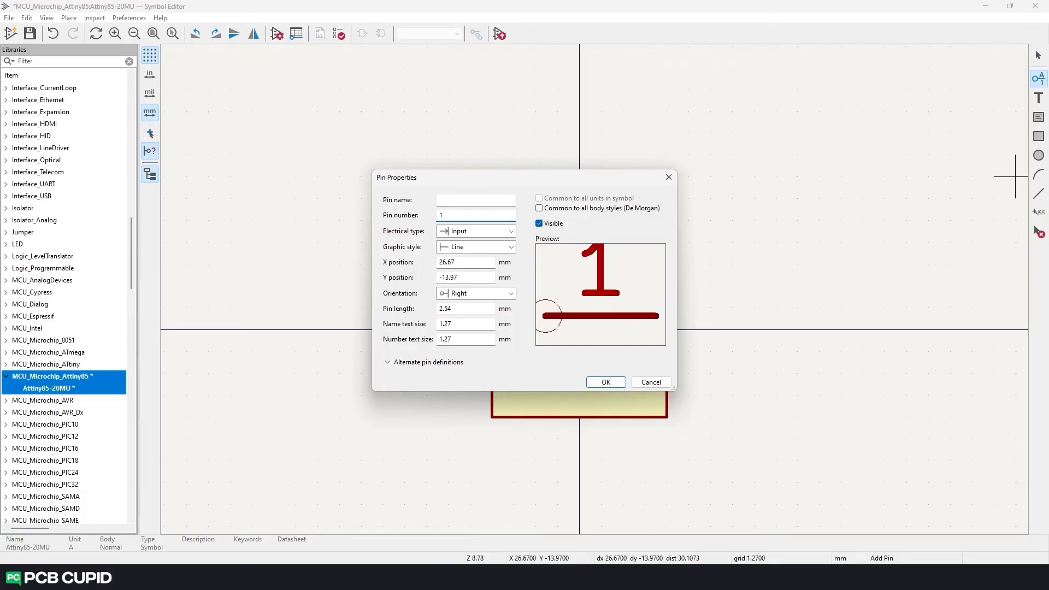
pyautogui.click(599, 386)
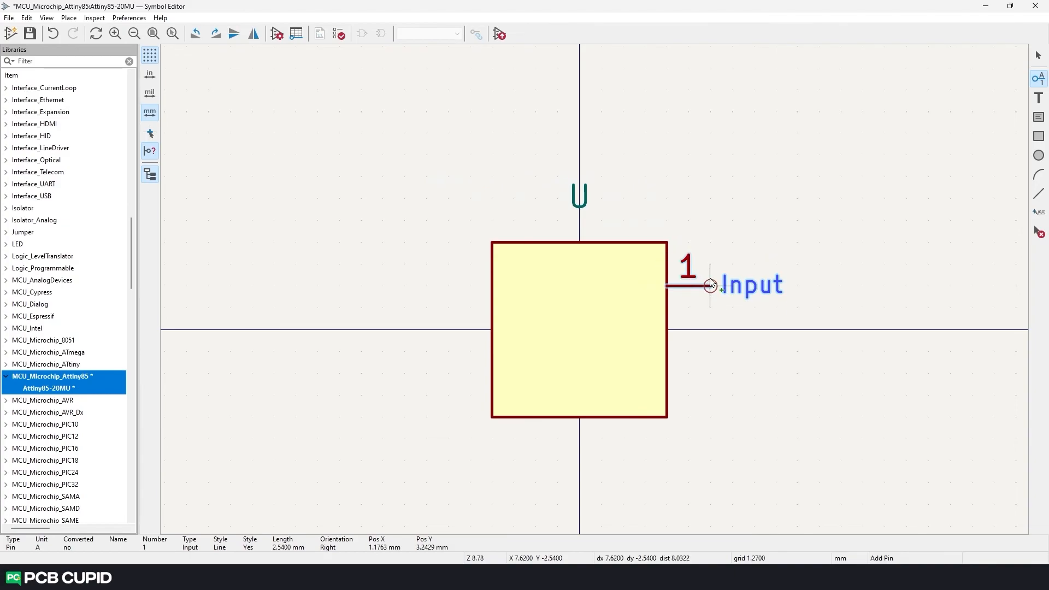
pyautogui.press('r')
pyautogui.press('r')
pyautogui.press('r')
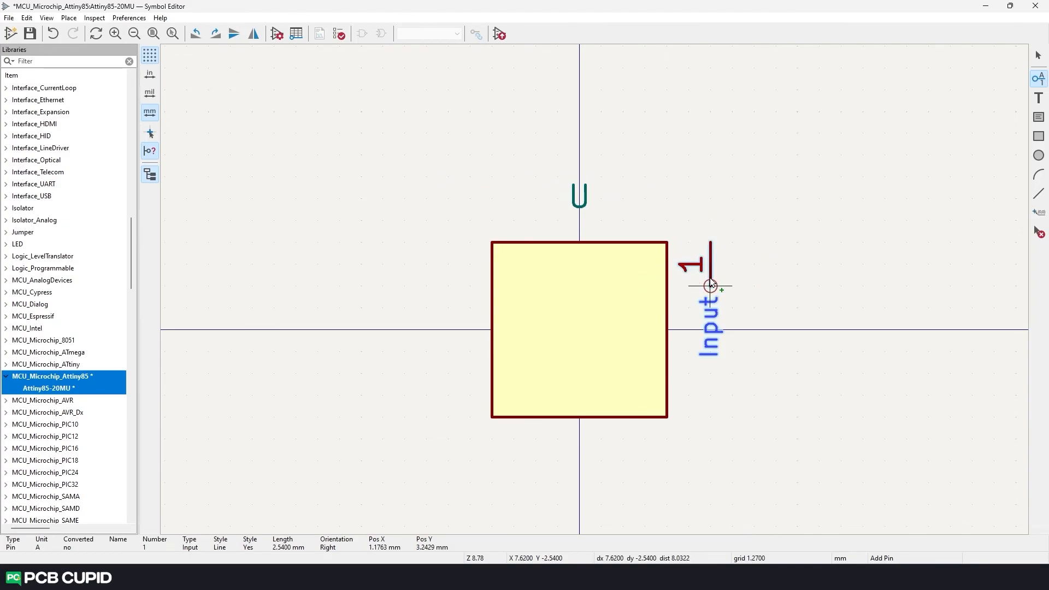
pyautogui.press('r')
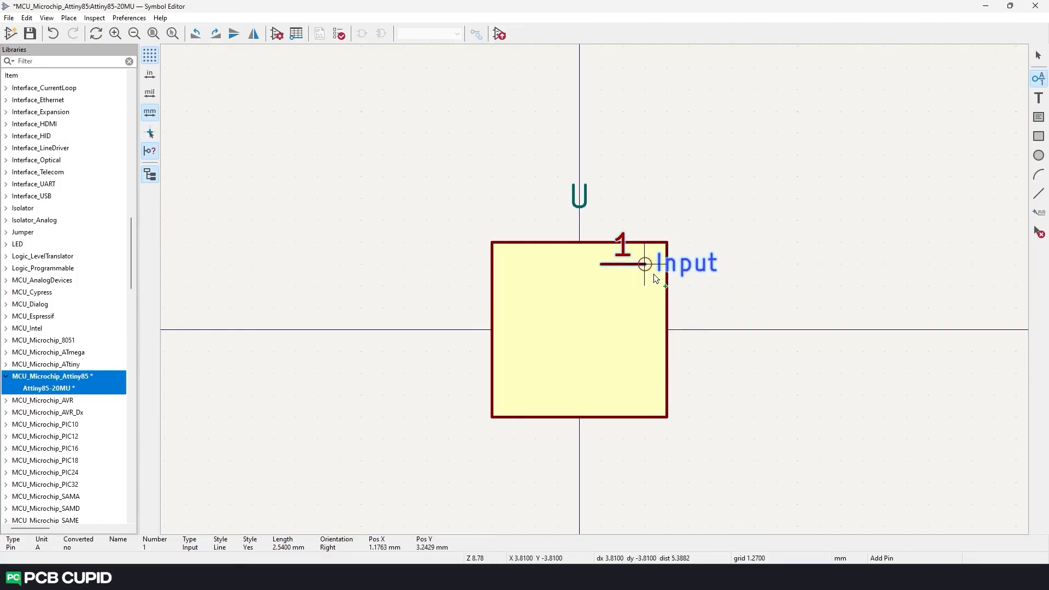
pyautogui.click(710, 265)
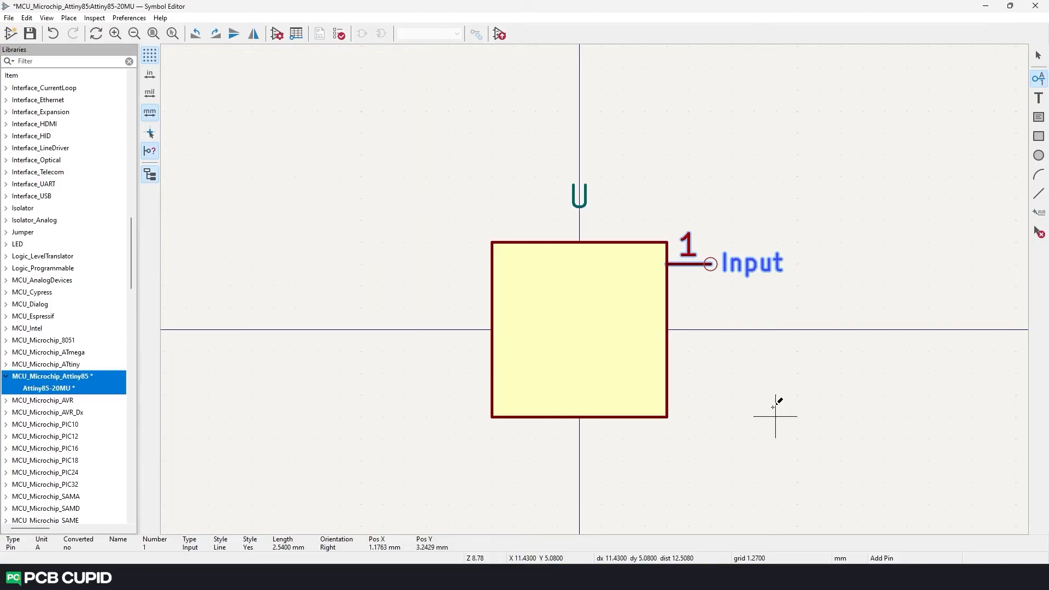
# Step: Move the reference designator U to the upper left of the body and move pin 1, rotated upright, to the middle of the top edge
pyautogui.press('Escape')
pyautogui.moveTo(578, 197); pyautogui.dragTo(403, 176)
pyautogui.moveTo(710, 264); pyautogui.dragTo(579, 198)
pyautogui.press('r')
# Step: Duplicate the pin into four outward-facing copies spaced 2.54 mm apart down the body's right edge
pyautogui.hotkey('ctrl', 'd')
pyautogui.press('r')
pyautogui.press('r')
pyautogui.press('r')
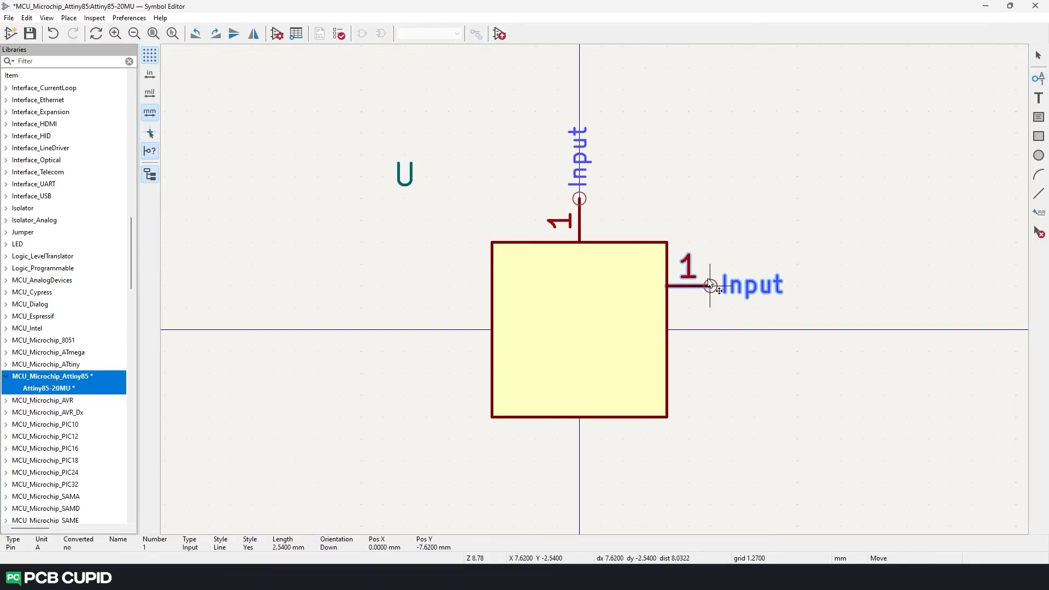
pyautogui.click(711, 265)
pyautogui.hotkey('ctrl', 'd')
pyautogui.click(710, 308)
pyautogui.hotkey('ctrl', 'd')
pyautogui.click(710, 352)
pyautogui.hotkey('ctrl', 'd')
pyautogui.click(710, 396)
# Step: Add another copy of the pin, rotated to face downward, at the middle of the body's bottom edge
pyautogui.hotkey('ctrl', 'd')
pyautogui.press('r')
pyautogui.press('r')
pyautogui.press('r')
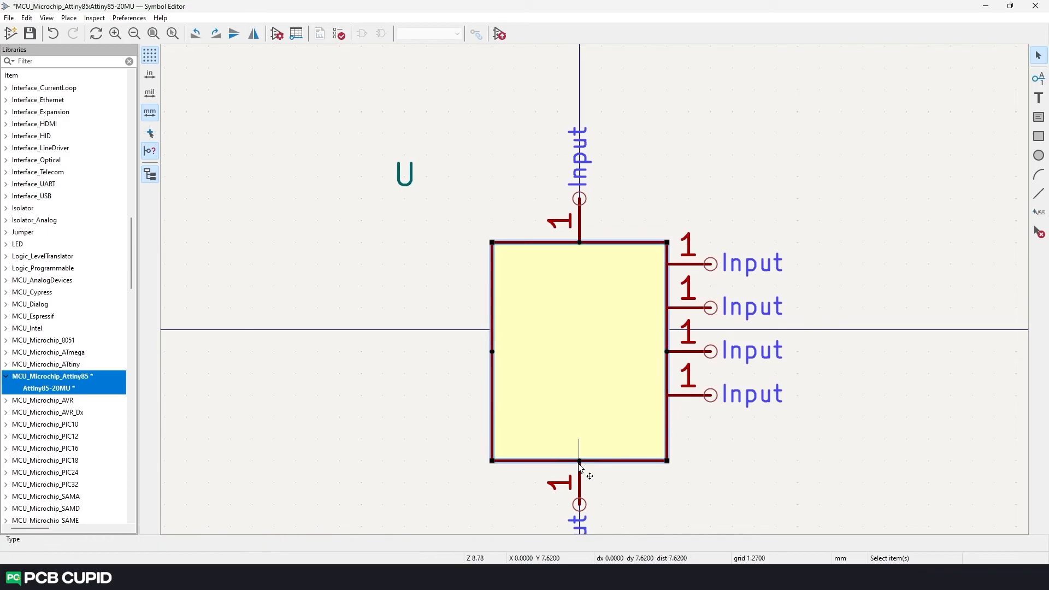
pyautogui.click(580, 494)
# Step: Enlarge the body to 13.97 × 15.24 mm and duplicate pins to make six down its right edge
pyautogui.moveTo(625, 483); pyautogui.dragTo(524, 375, button='middle')
pyautogui.moveTo(478, 396); pyautogui.dragTo(479, 440)
pyautogui.moveTo(478, 352); pyautogui.dragTo(478, 396)
pyautogui.hotkey('ctrl', 'd')
pyautogui.click(609, 375)
pyautogui.click(390, 287)
pyautogui.moveTo(390, 266); pyautogui.dragTo(325, 266)
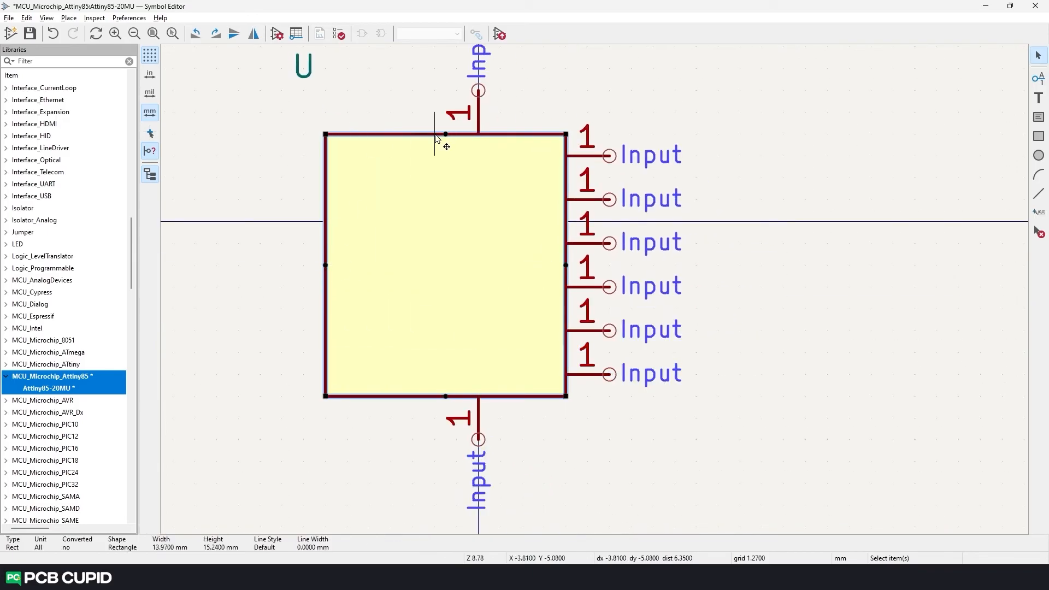
# Step: Shift the pins on the top and bottom edges 1.27 mm to the left of the vertical axis
pyautogui.moveTo(478, 90); pyautogui.dragTo(457, 91)
pyautogui.moveTo(478, 440); pyautogui.dragTo(456, 440)
pyautogui.click(532, 439)
pyautogui.scroll(-1, 533, 432)
pyautogui.moveTo(543, 338); pyautogui.dragTo(600, 319, button='middle')
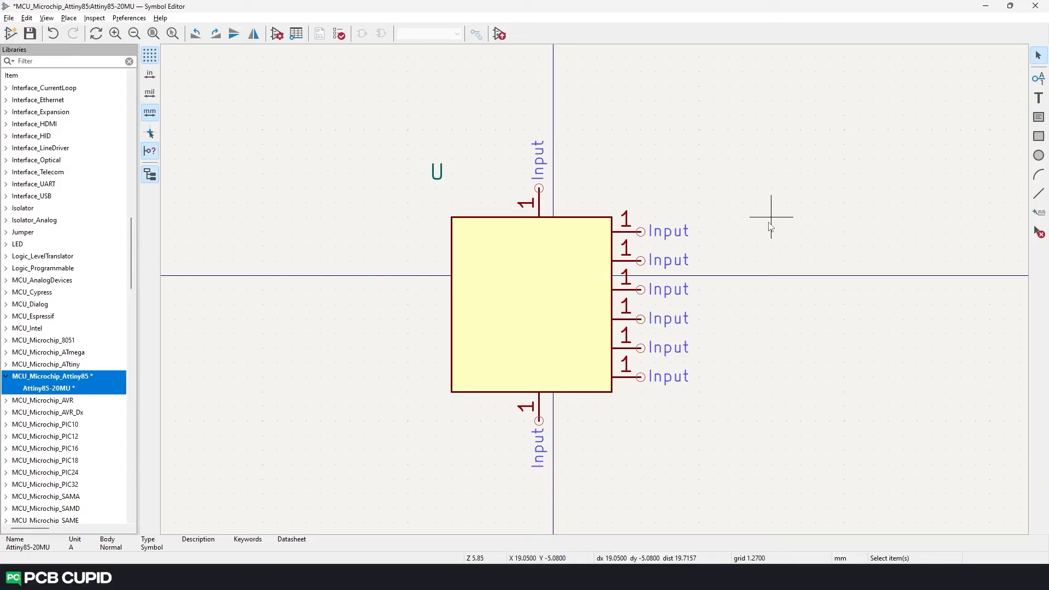
# Step: Name the top pin Vcc with pin number 8, electrical type Power input and graphic style Line
pyautogui.rightClick(539, 190)
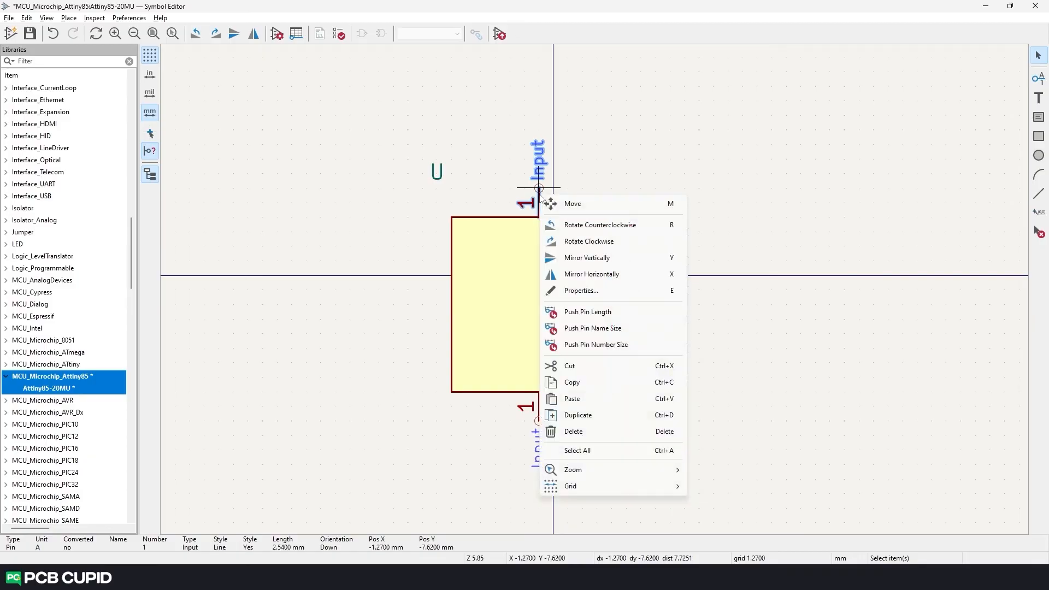
pyautogui.click(582, 290)
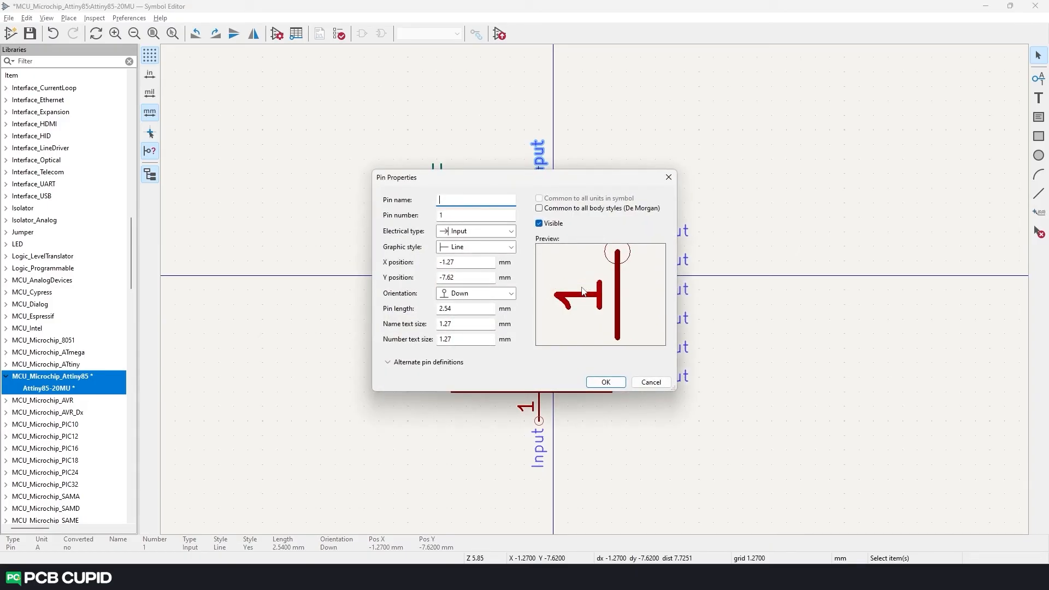
pyautogui.write('Vcc')
pyautogui.press('Tab')
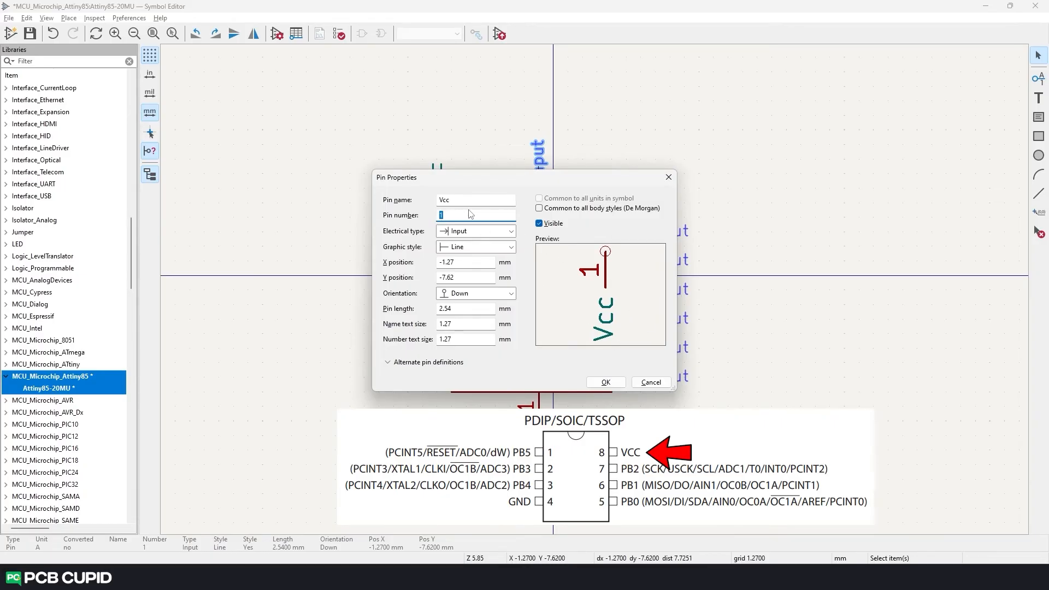
pyautogui.write('8')
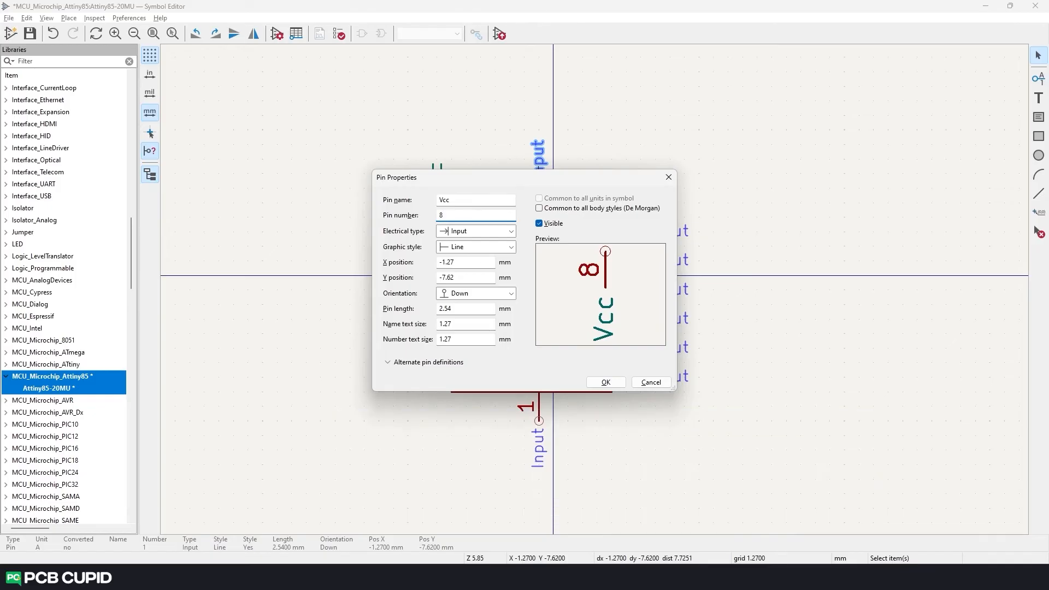
pyautogui.click(493, 233)
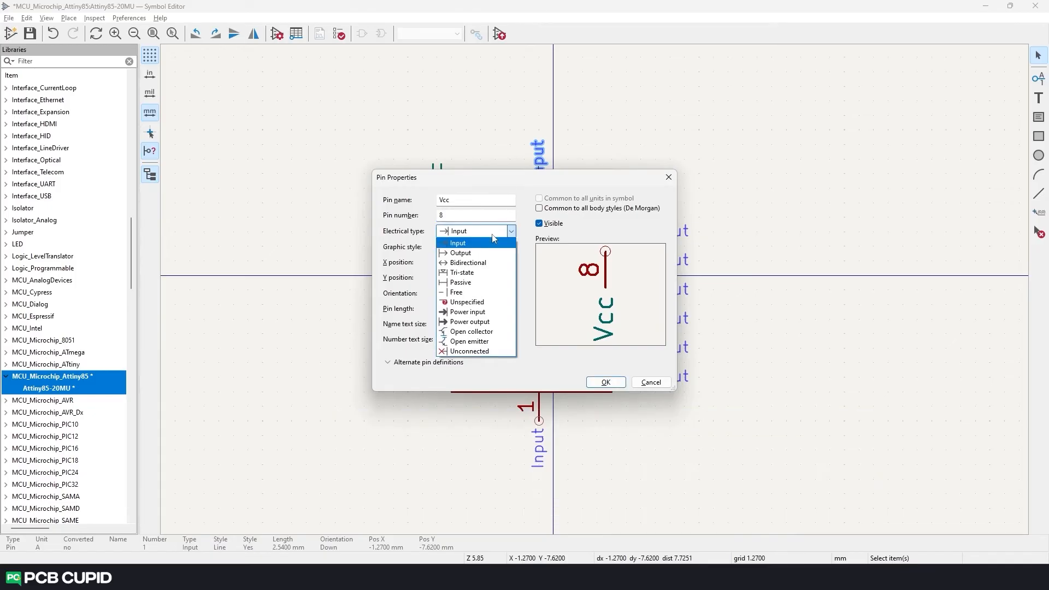
pyautogui.click(481, 312)
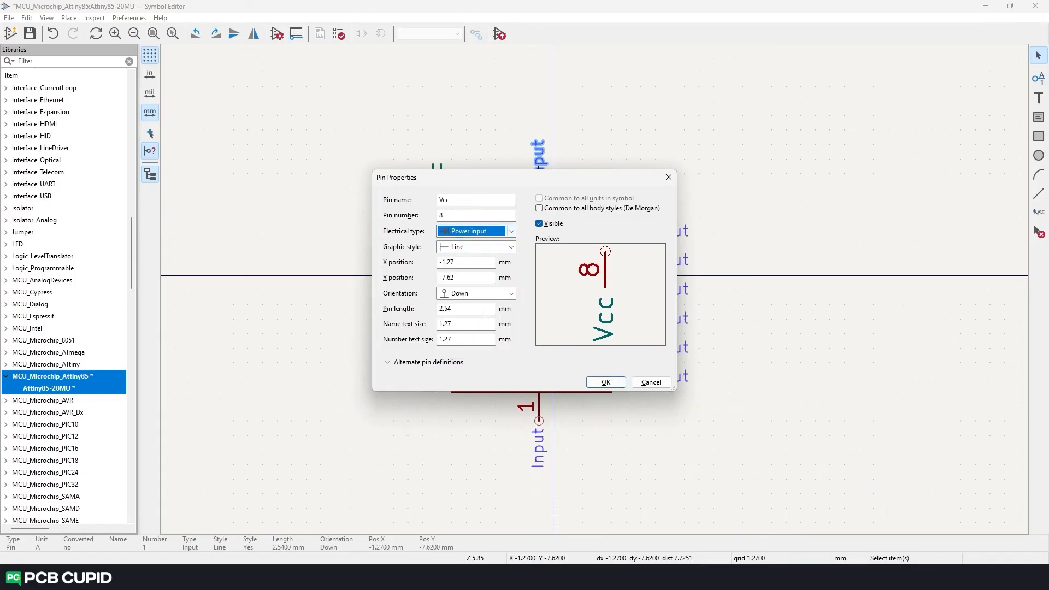
pyautogui.click(512, 248)
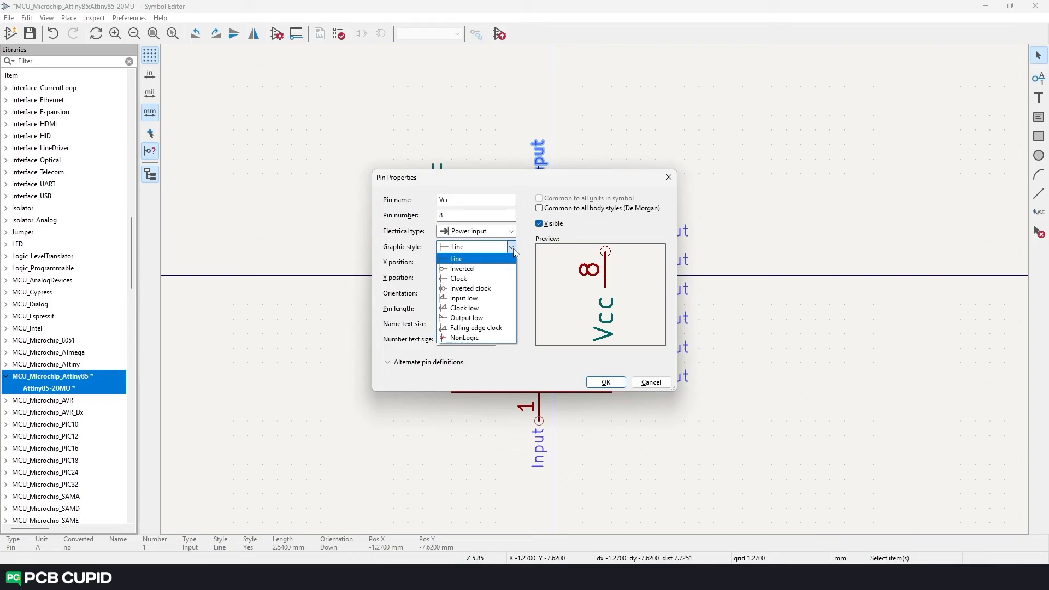
pyautogui.click(513, 249)
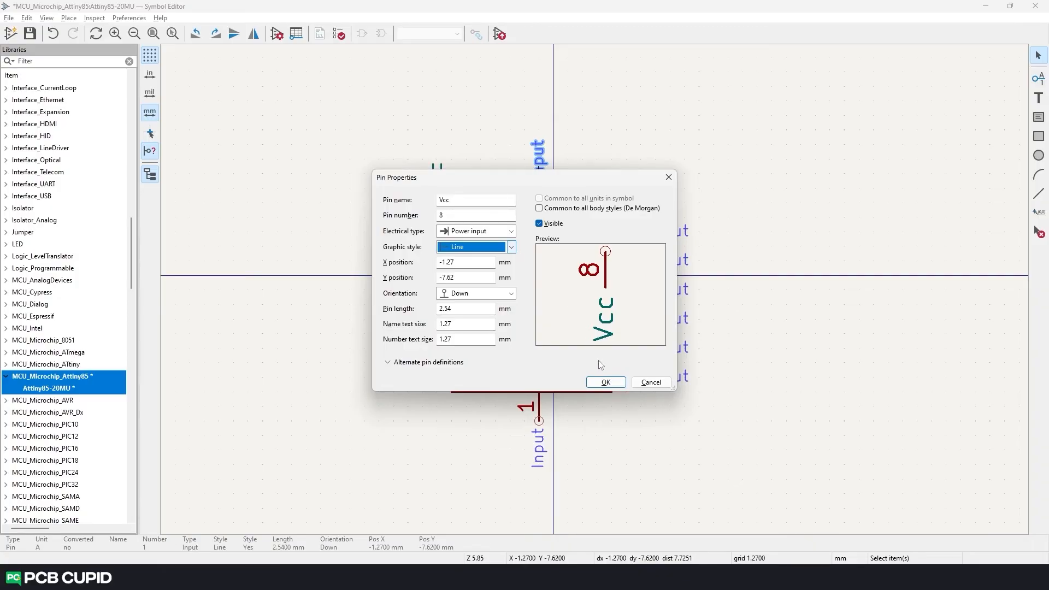
pyautogui.click(614, 382)
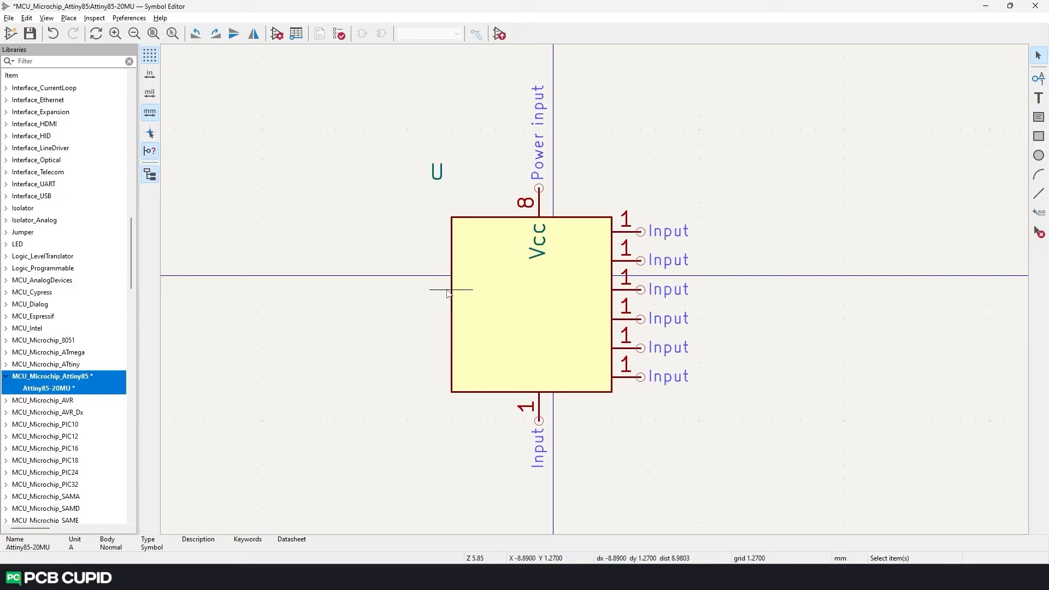
# Step: Name the first pin on the right edge AREF/PB0 with pin number 5 and electrical type Bidirectional
pyautogui.doubleClick(632, 232)
pyautogui.press('Escape')
pyautogui.doubleClick(632, 234)
pyautogui.write('AREF/PB0')
pyautogui.press('Tab')
pyautogui.write('5')
pyautogui.click(476, 231)
pyautogui.click(467, 264)
pyautogui.click(606, 382)
# Step: Name the second pin on the right edge PB1 and give it pin number 6
pyautogui.doubleClick(638, 261)
pyautogui.write('PB1')
pyautogui.press('Tab')
pyautogui.write('6')
# Step: Name the fourth pin on the right edge XTAL1/PB3 and give it pin number 2
pyautogui.doubleClick(637, 320)
pyautogui.write('PB3')
pyautogui.press('Tab')
pyautogui.write('2')
pyautogui.click(441, 200)
pyautogui.write('XTAL1/')
pyautogui.click(606, 382)
# Step: Name the fifth pin on the right edge XTAL2/PB3 and give it pin number 2
pyautogui.doubleClick(625, 349)
pyautogui.write('PB3')
pyautogui.press('Tab')
pyautogui.write('2')
pyautogui.click(442, 200)
pyautogui.write('XTAL2/')
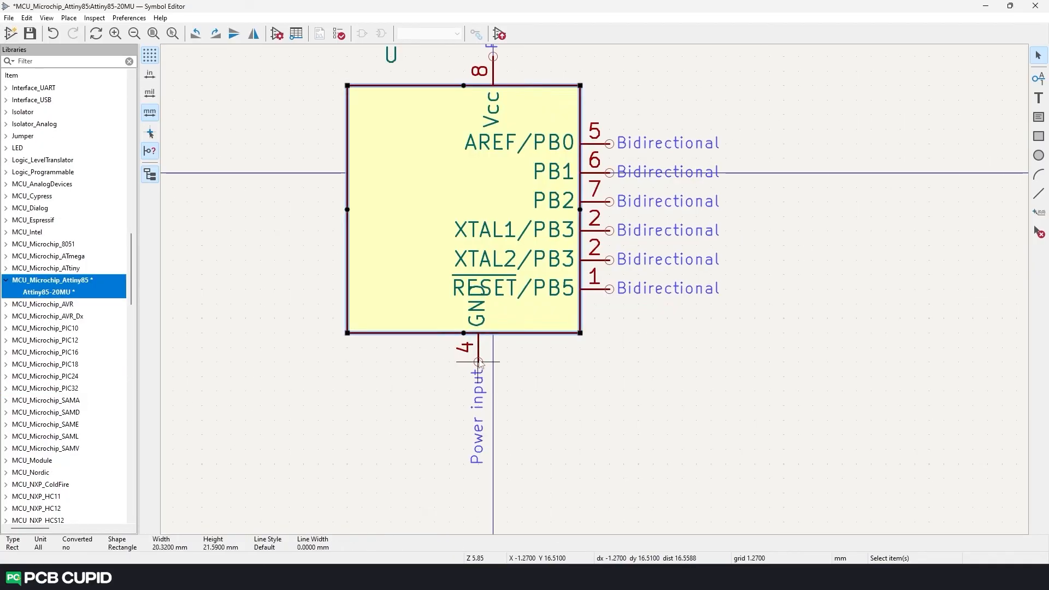
# Step: Widen the symbol body by moving its left edge farther out
pyautogui.moveTo(471, 514); pyautogui.dragTo(558, 410, button='middle')
pyautogui.click(390, 274)
pyautogui.moveTo(390, 267); pyautogui.dragTo(362, 276)
pyautogui.press('Escape')
# Step: Move the symbol anchor onto the Vcc–GND line level with the XTAL1/PB3 pin and save the symbol
pyautogui.moveTo(595, 275); pyautogui.dragTo(506, 358, button='middle')
pyautogui.scroll(-1, 507, 358)
pyautogui.click(1042, 214)
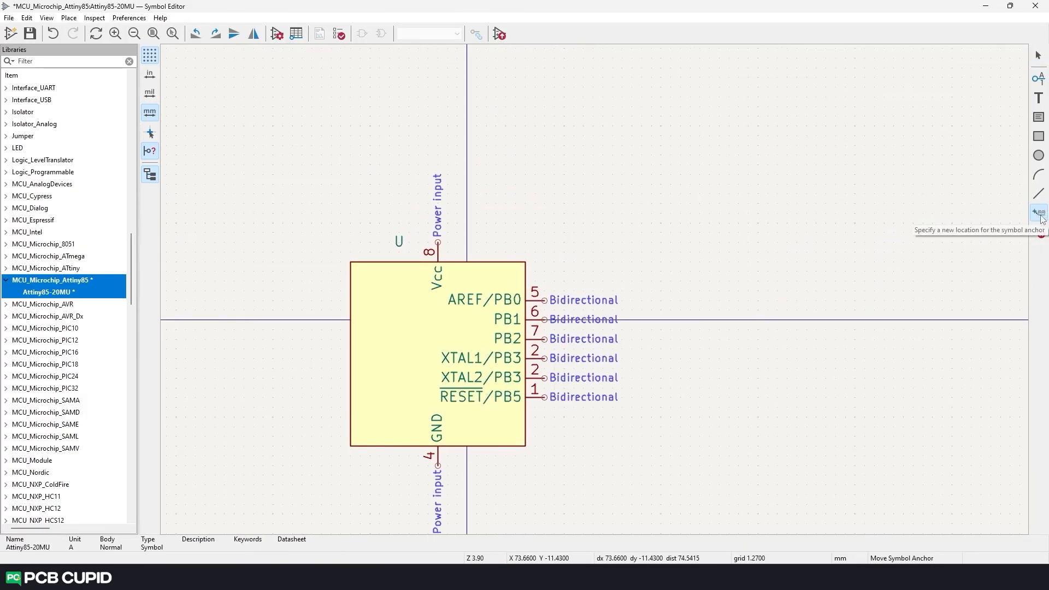
pyautogui.click(437, 358)
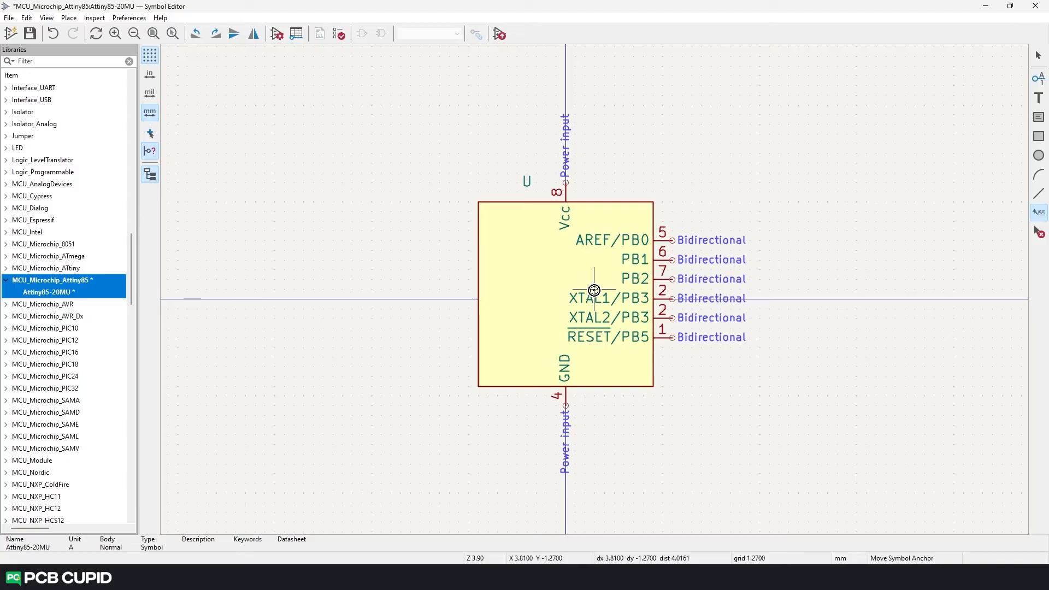
pyautogui.hotkey('ctrl', 's')
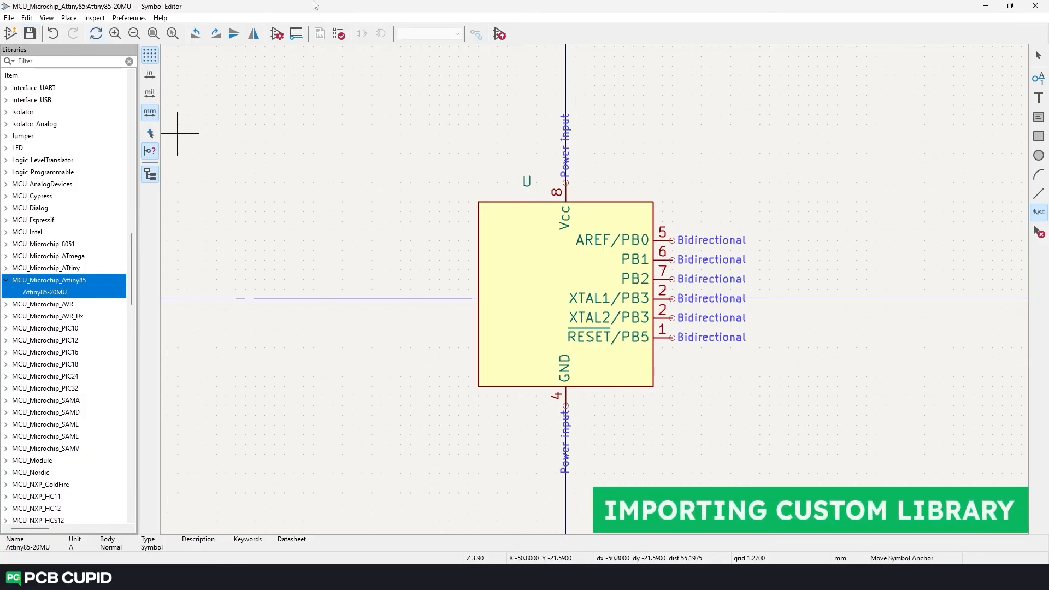
# Step: Close the symbol editor and review the project-specific and global symbol library tables for the schematic
pyautogui.click(1036, 6)
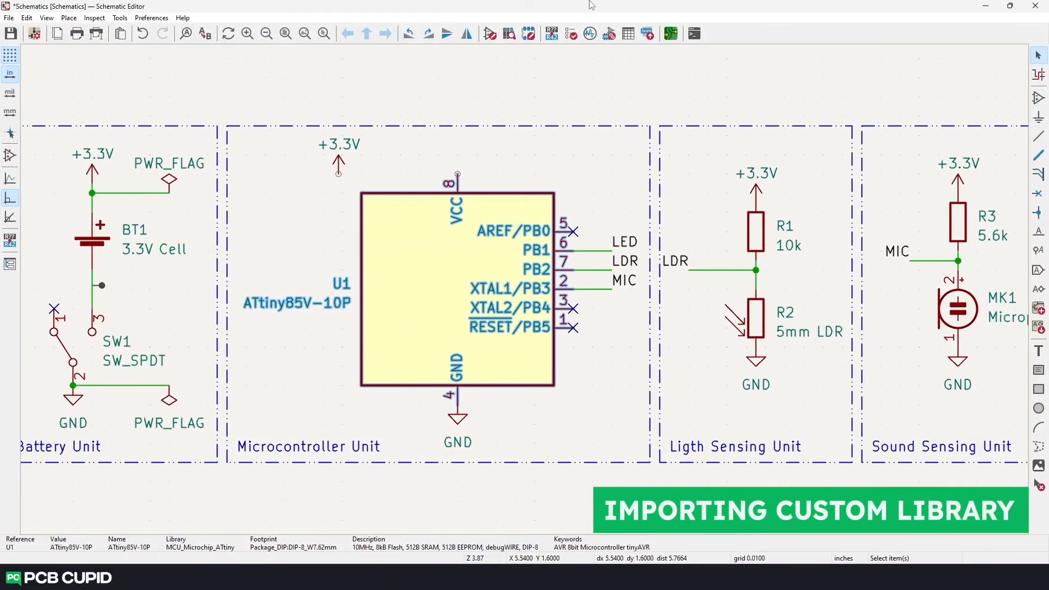
pyautogui.scroll(-2, 359, 230)
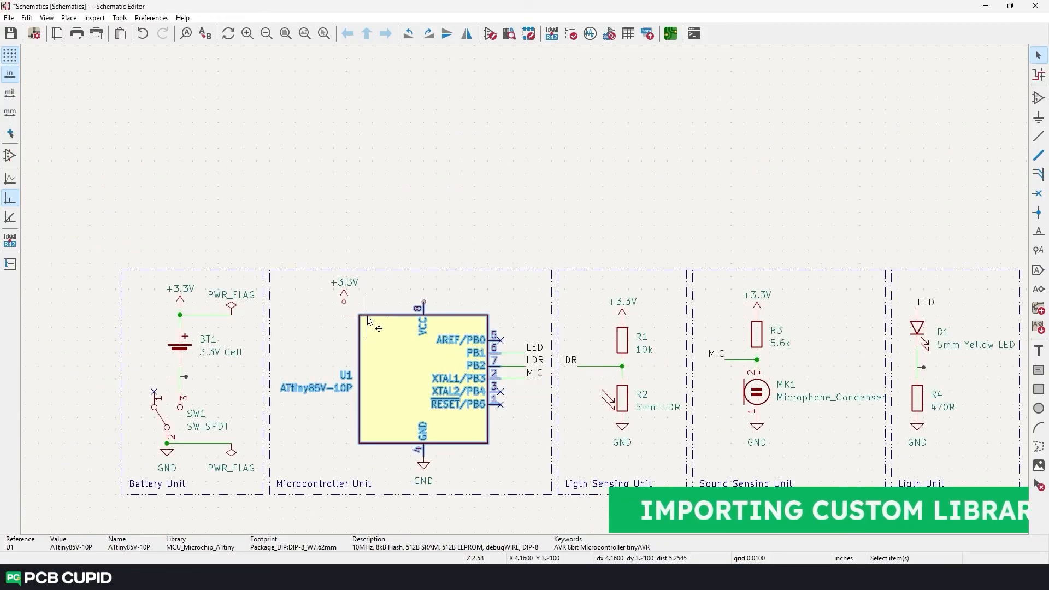
pyautogui.moveTo(367, 320); pyautogui.dragTo(354, 238, button='middle')
pyautogui.click(157, 18)
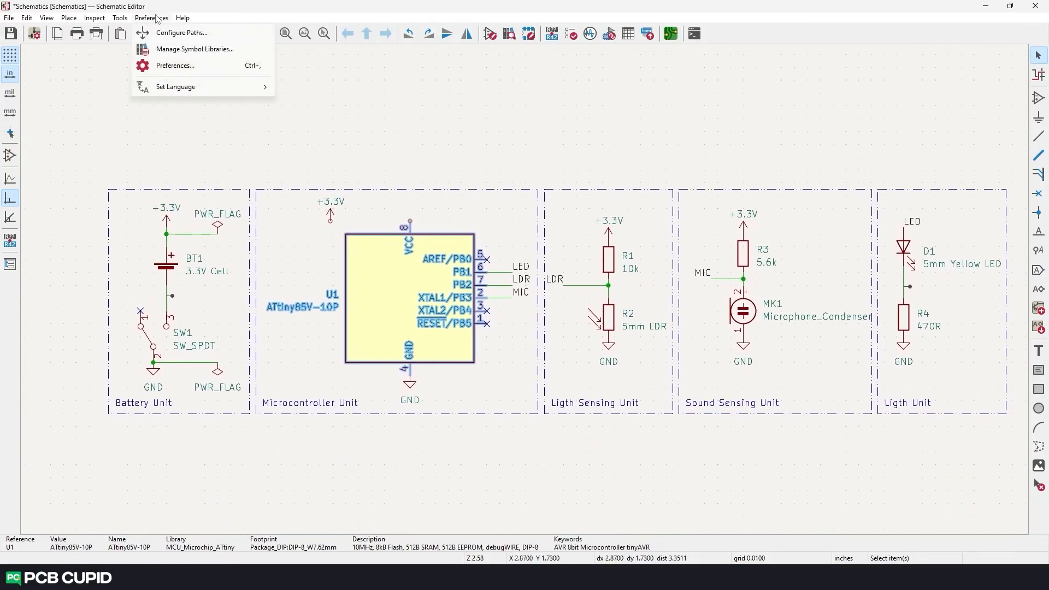
pyautogui.click(183, 49)
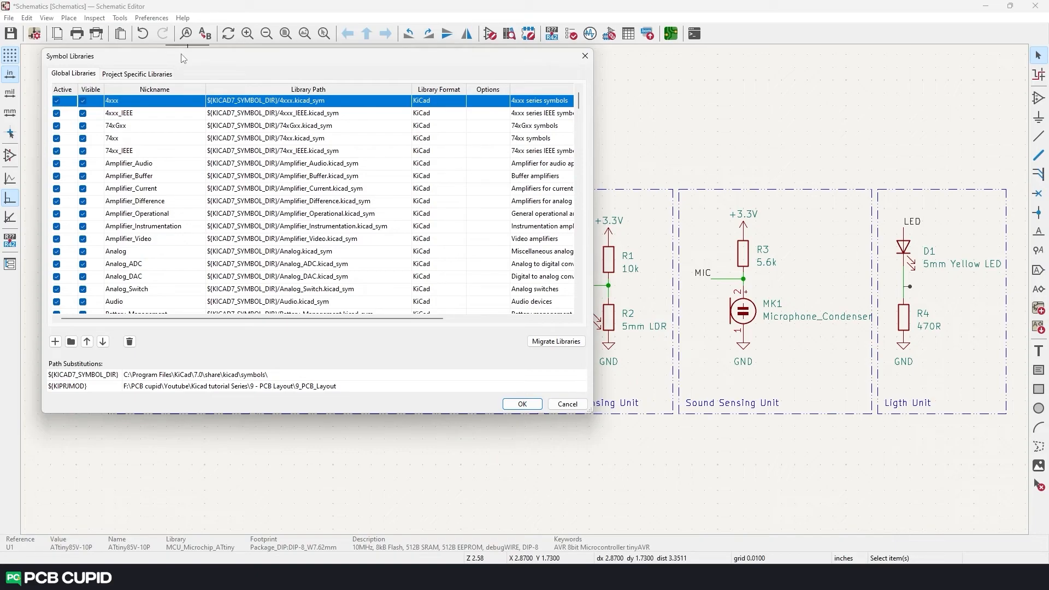
pyautogui.click(137, 74)
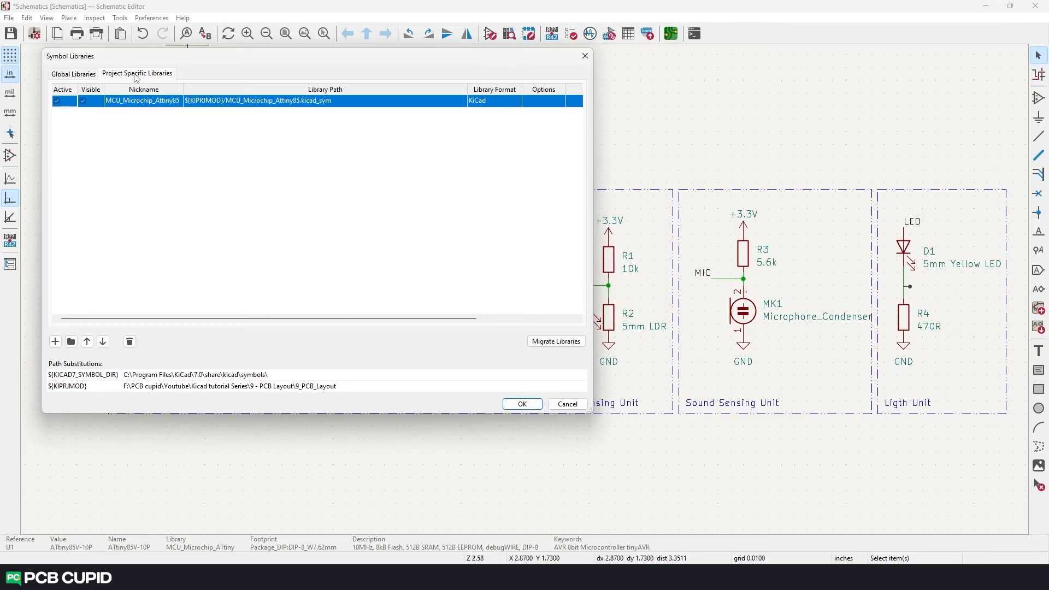
pyautogui.click(74, 74)
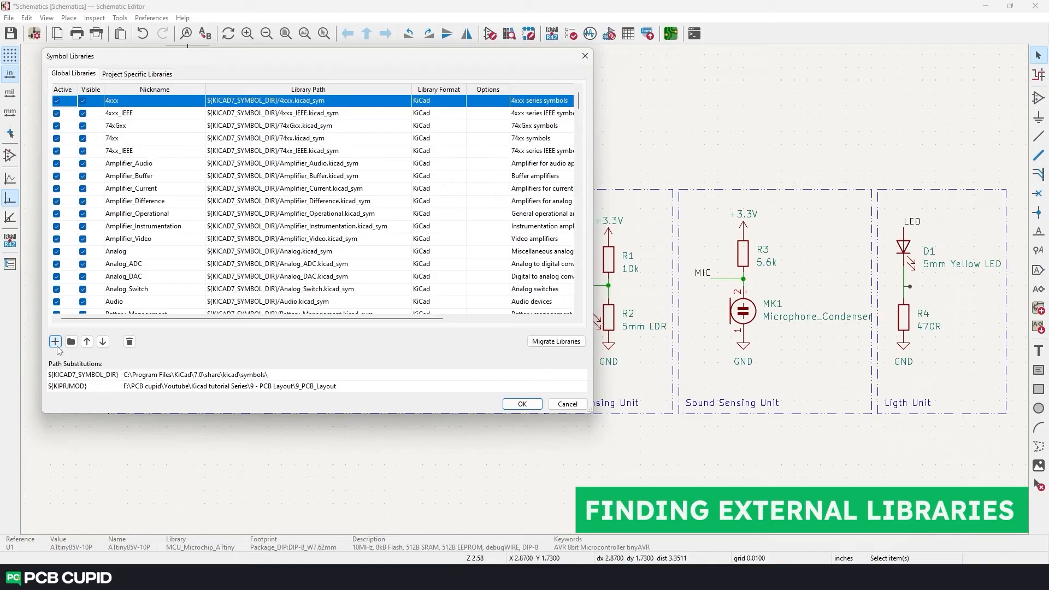
# Step: Switch to the SnapEDA website in the browser and search its parts for attiny85
pyautogui.hotkey('alt', 'Tab')
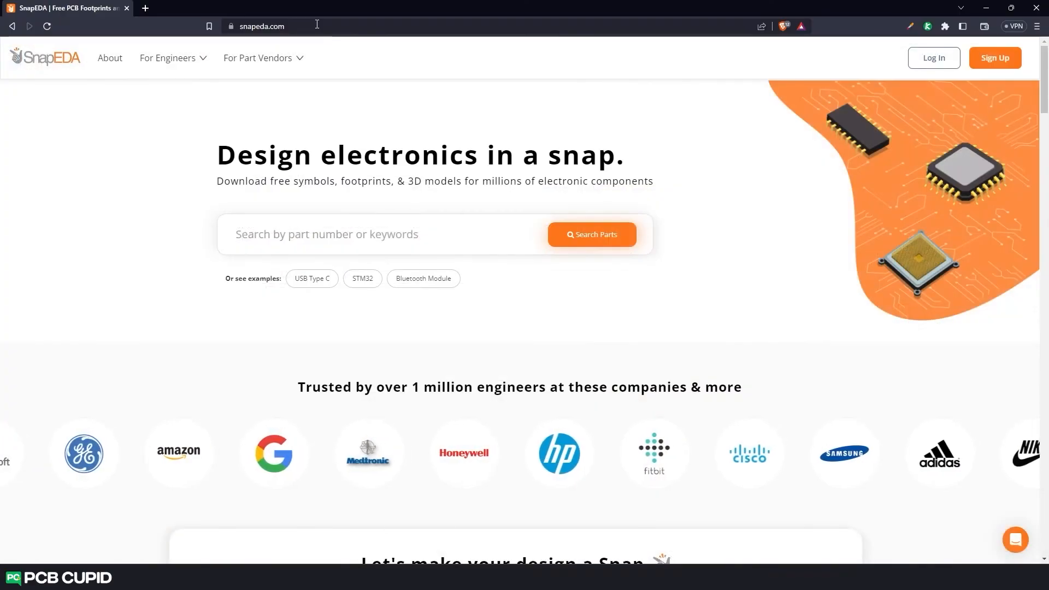
pyautogui.click(220, 27)
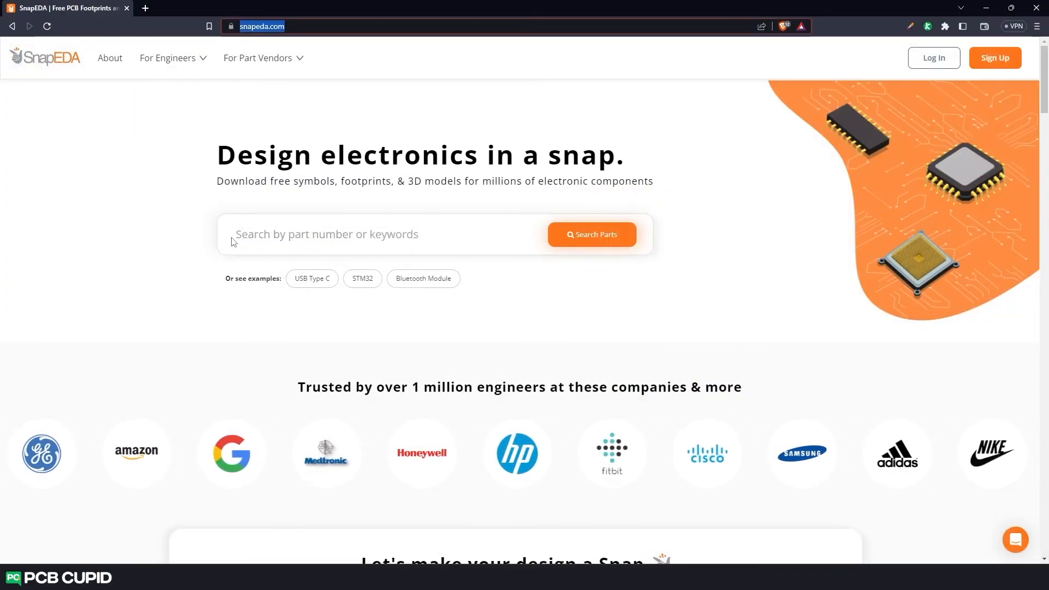
pyautogui.click(278, 241)
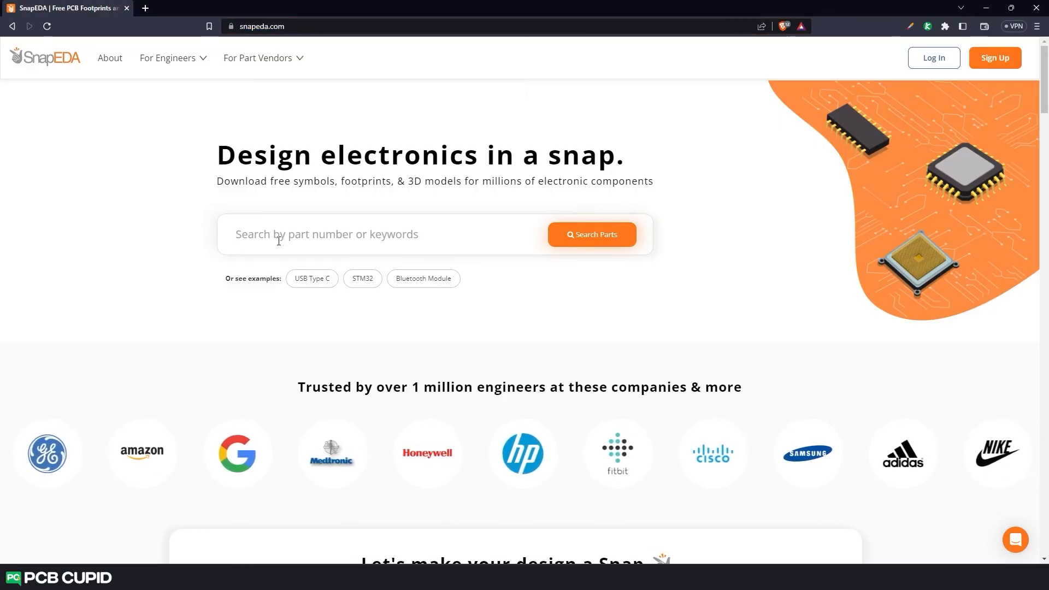
pyautogui.write('attiny85')
pyautogui.press('Return')
pyautogui.scroll(-3, 335, 215)
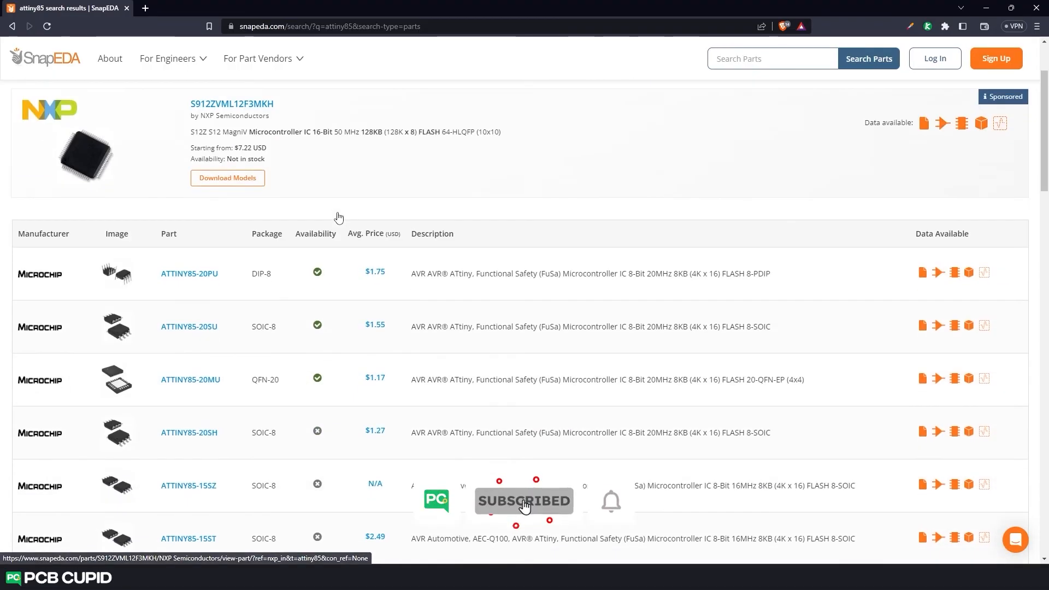
# Step: Download the ATTINY85-20PU symbol and footprint in KiCad V6 & Later format and extract the archive inside the custom libraries folder
pyautogui.click(174, 272)
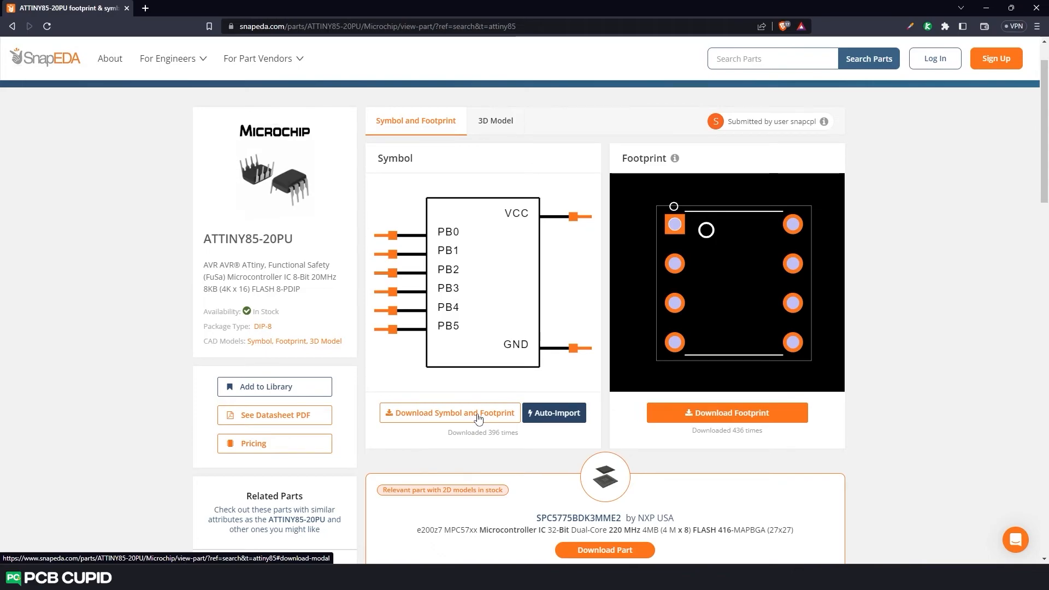
pyautogui.click(478, 419)
pyautogui.scroll(-5, 544, 268)
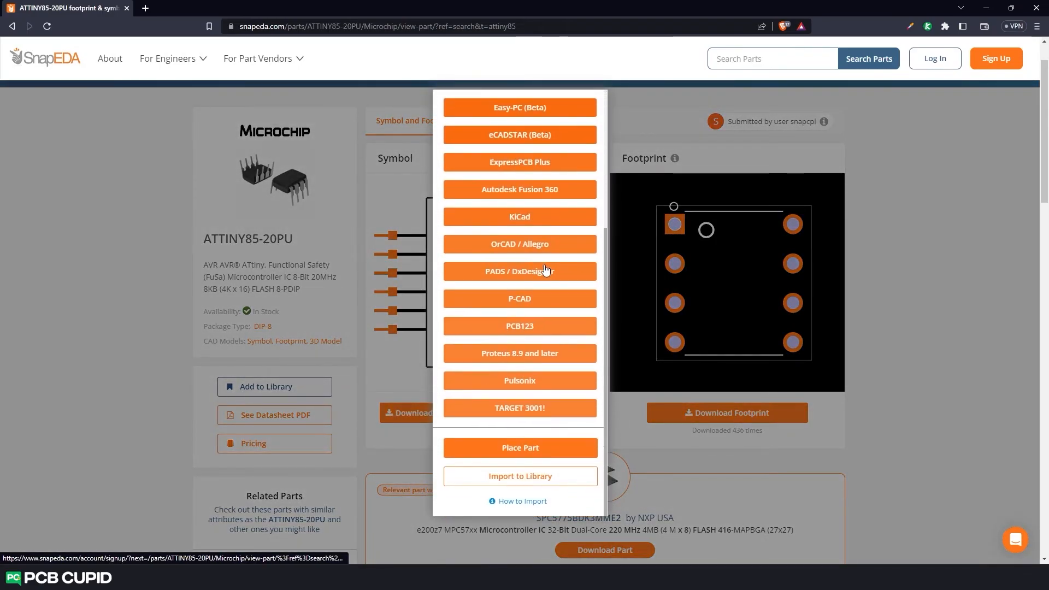
pyautogui.scroll(1, 543, 267)
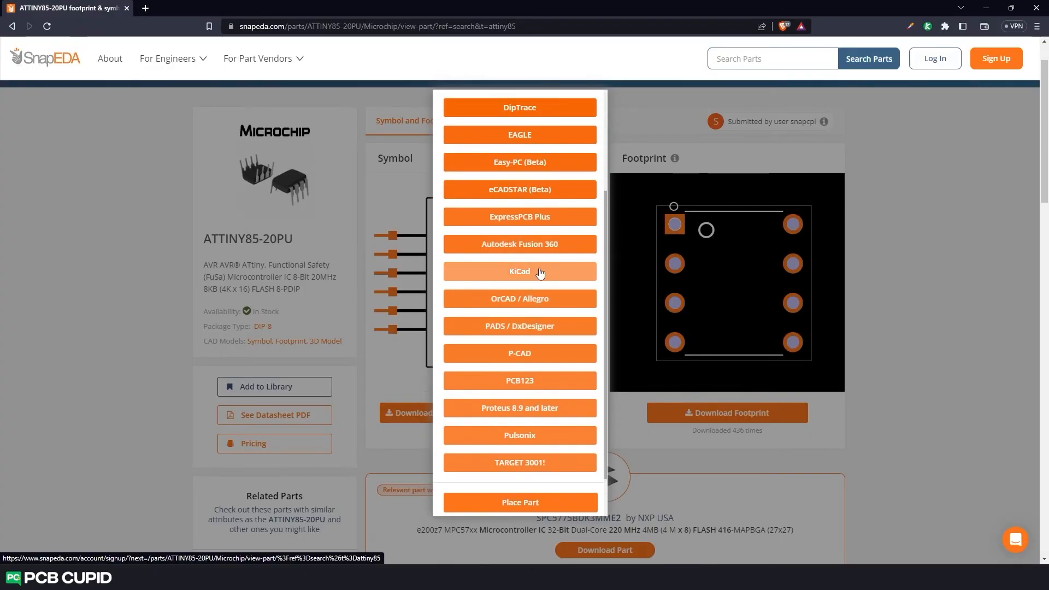
pyautogui.click(531, 275)
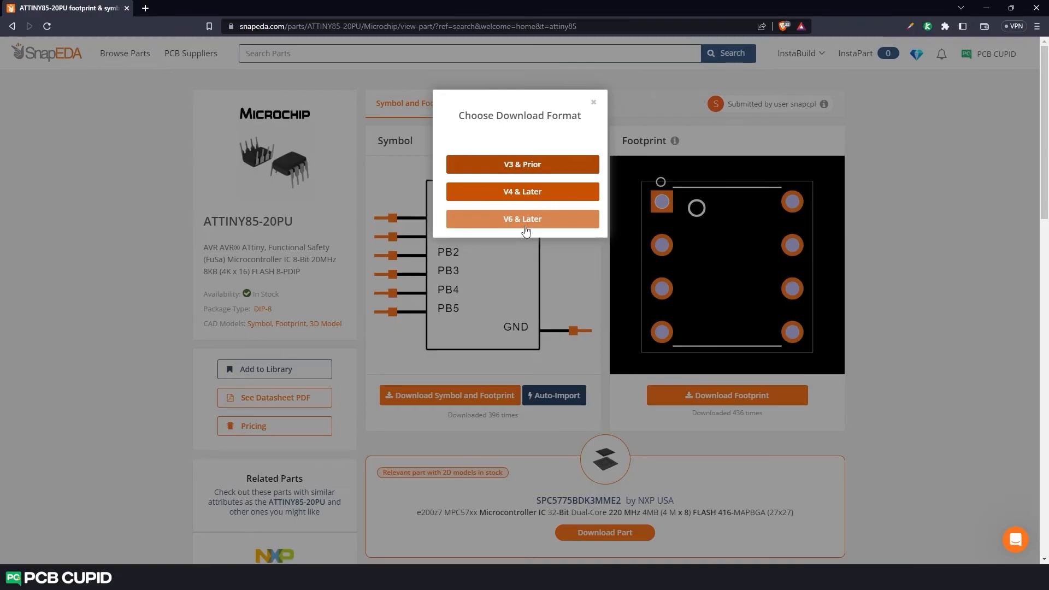
pyautogui.click(526, 230)
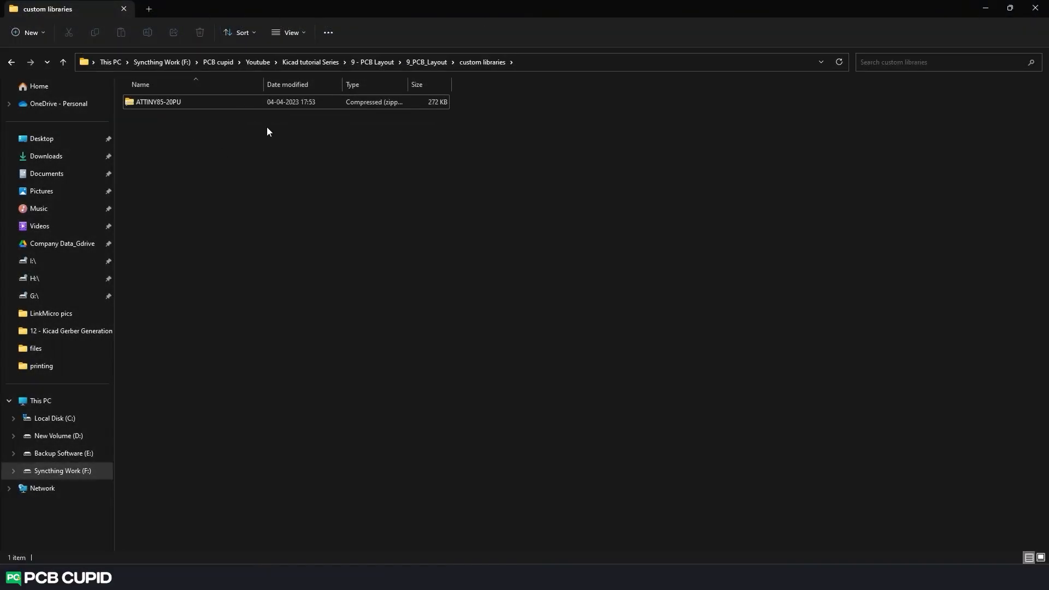
pyautogui.click(159, 102)
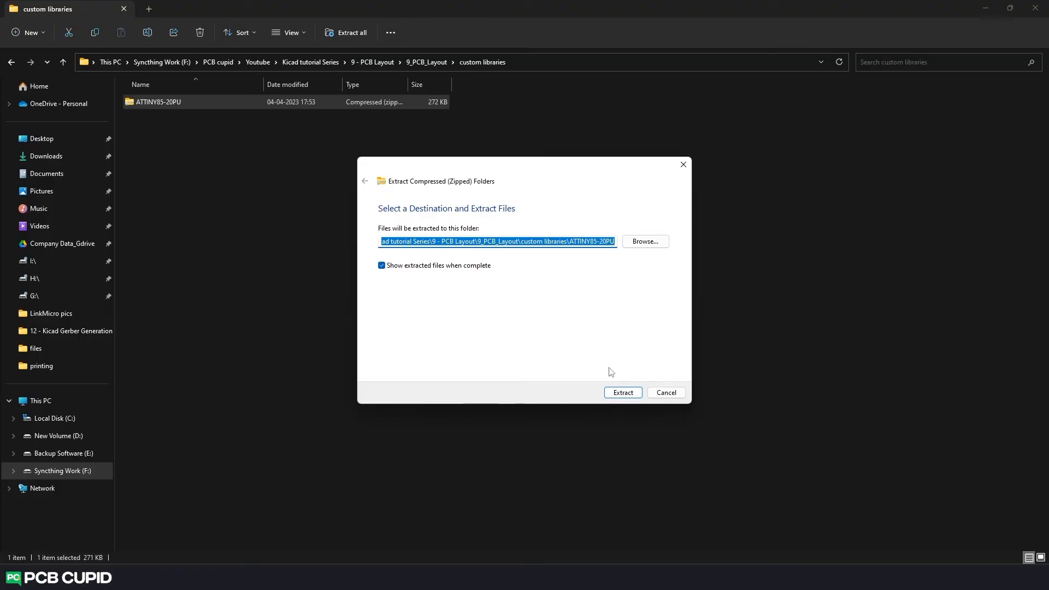
pyautogui.click(628, 393)
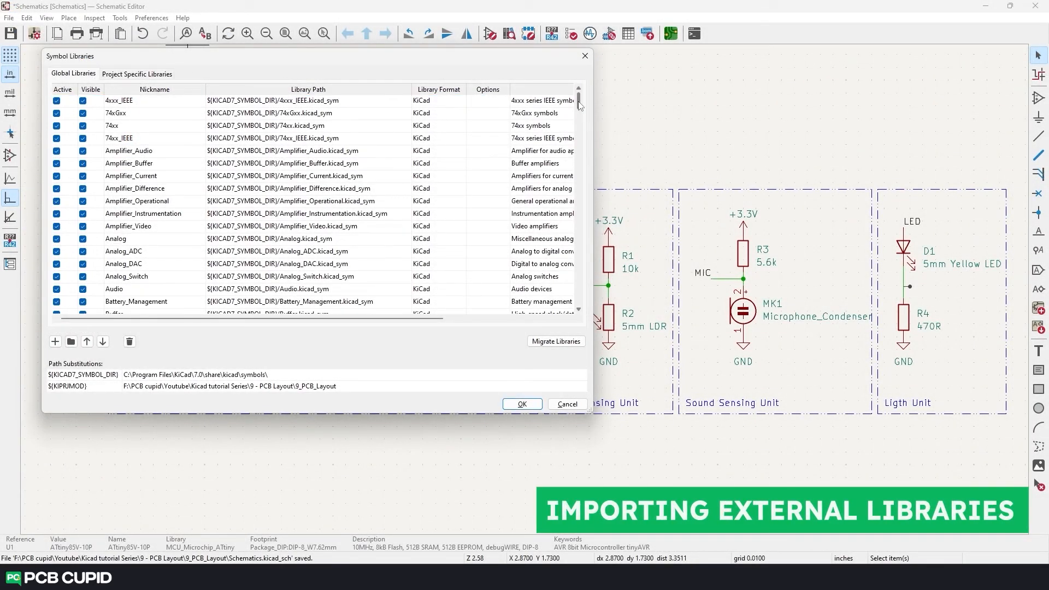
# Step: Add the extracted ATTINY85-20PU.kicad_sym file to KiCad's global symbol libraries
pyautogui.moveTo(578, 104); pyautogui.dragTo(582, 304)
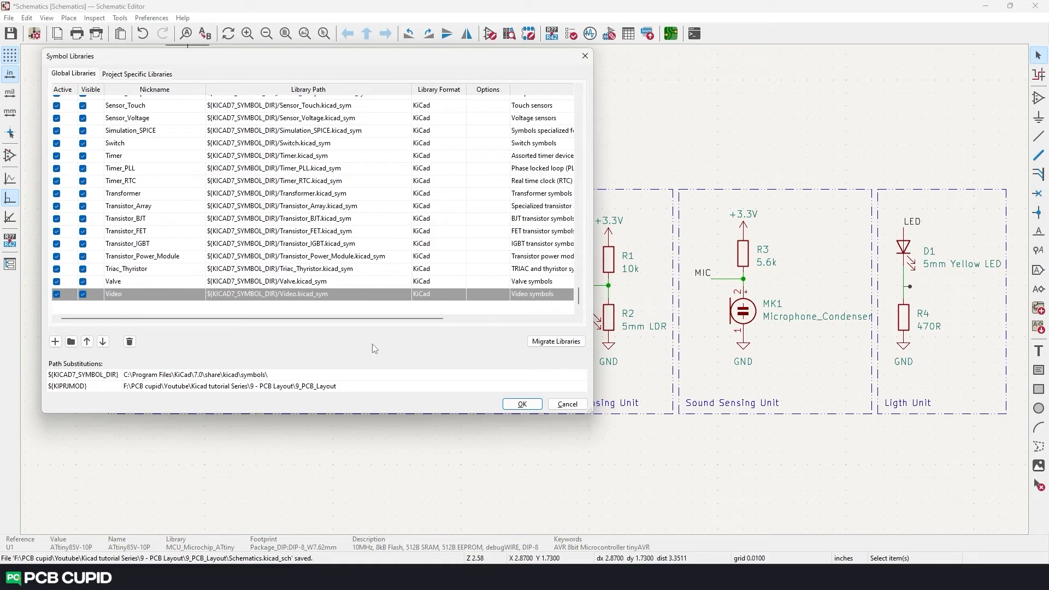
pyautogui.click(71, 342)
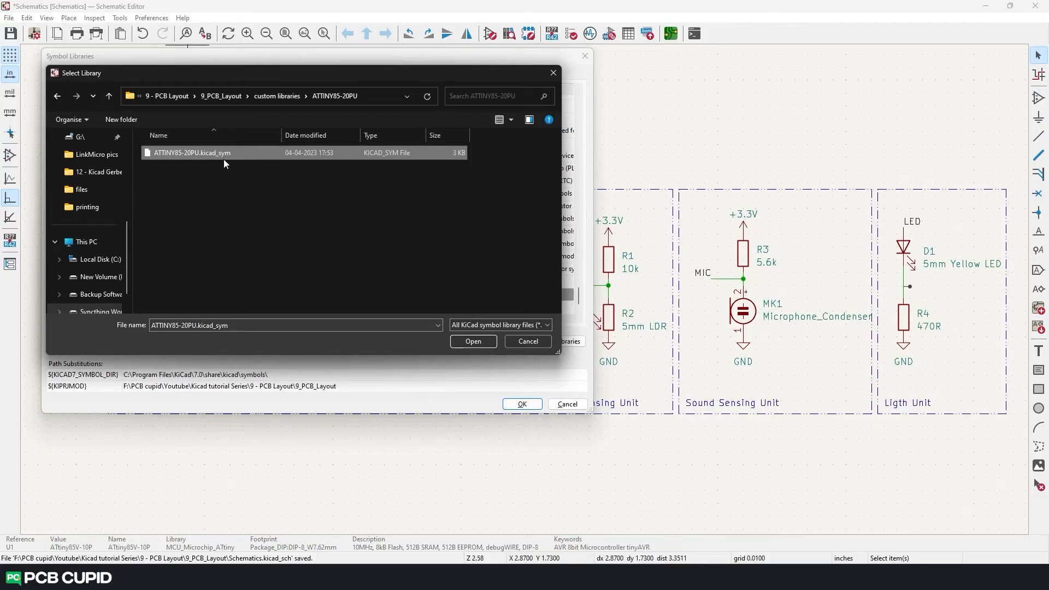
pyautogui.click(473, 343)
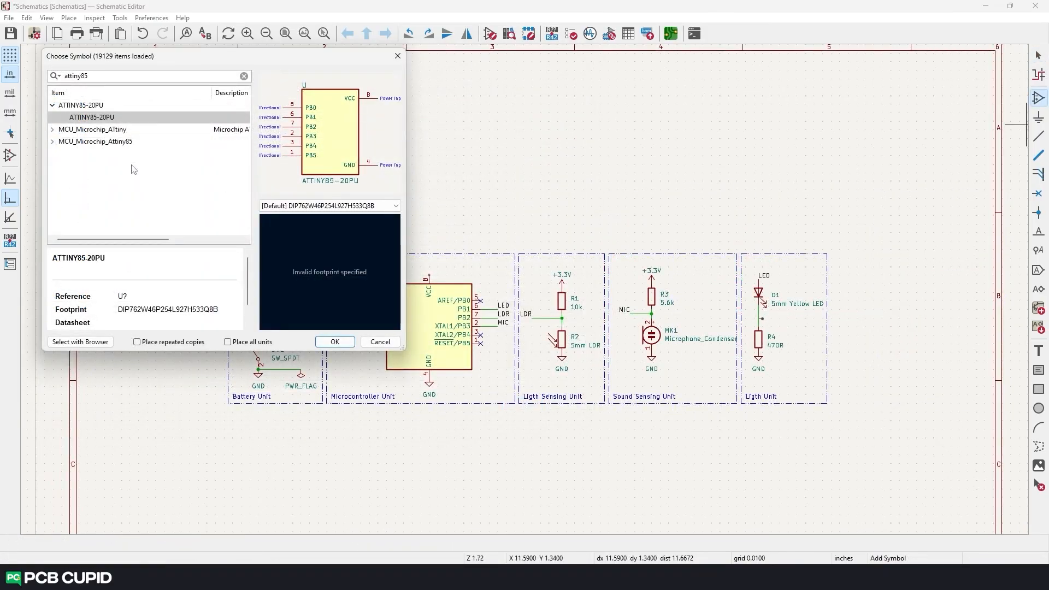
# Step: Examine the imported ATTINY85-20PU symbol and the contents of the custom MCU_Microchip_Attiny85 library in the symbol chooser
pyautogui.click(81, 119)
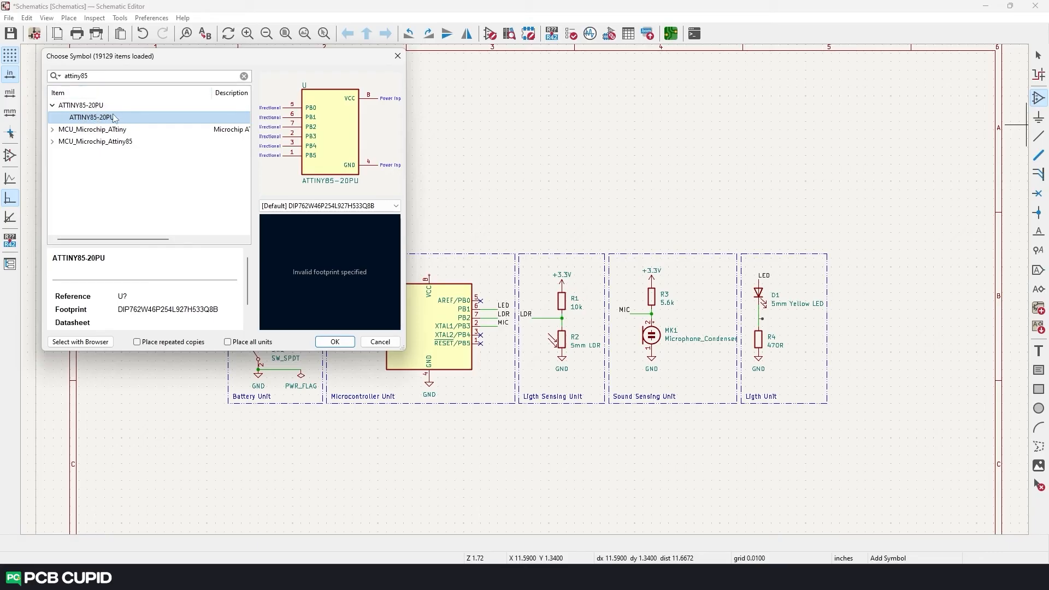
pyautogui.click(53, 144)
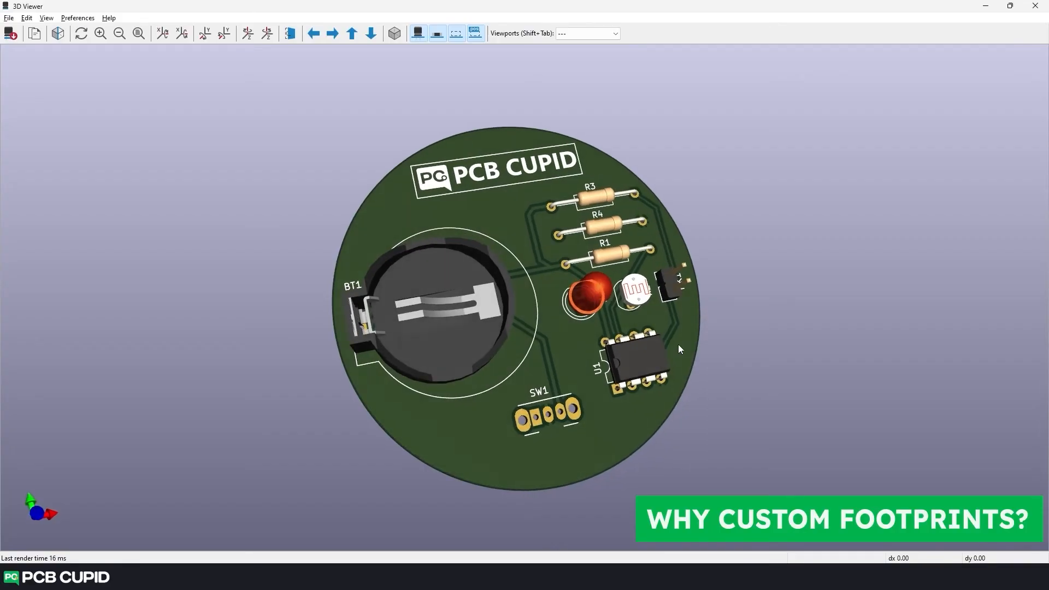
pyautogui.moveTo(677, 345)
pyautogui.mouseDown()
pyautogui.moveTo(602, 360)
pyautogui.moveTo(694, 348)
pyautogui.mouseUp()
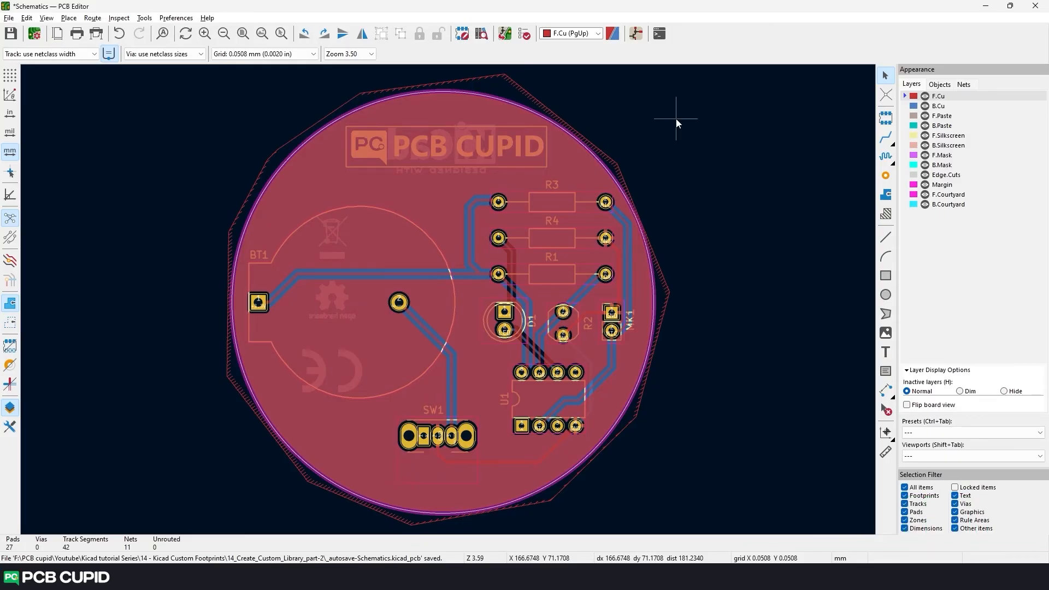
# Step: Open the Footprint Editor and create a project footprint library named CellHolder_THT in the External Libraries folder
pyautogui.click(462, 33)
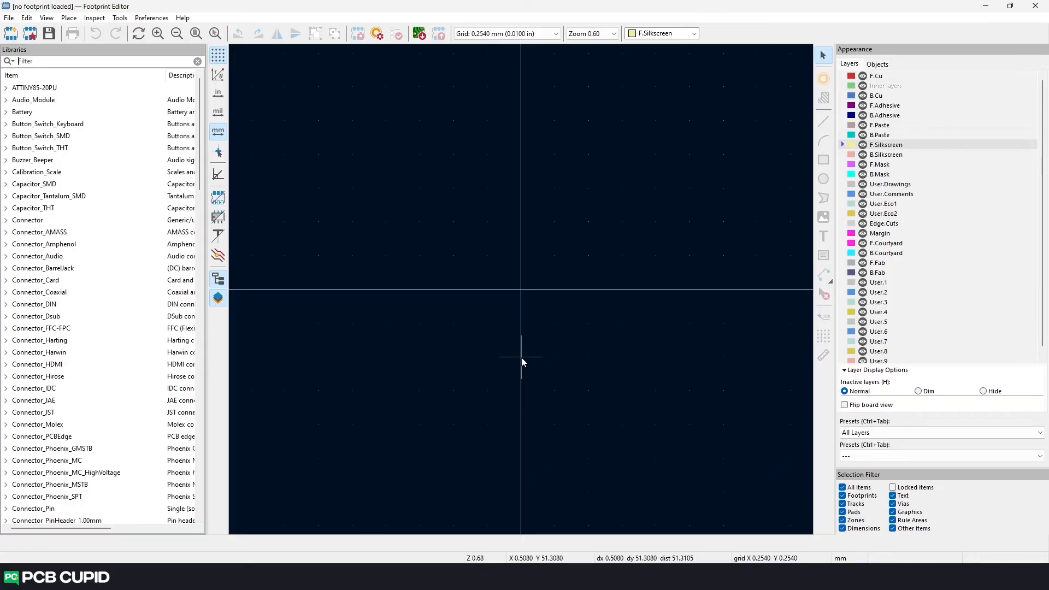
pyautogui.click(9, 18)
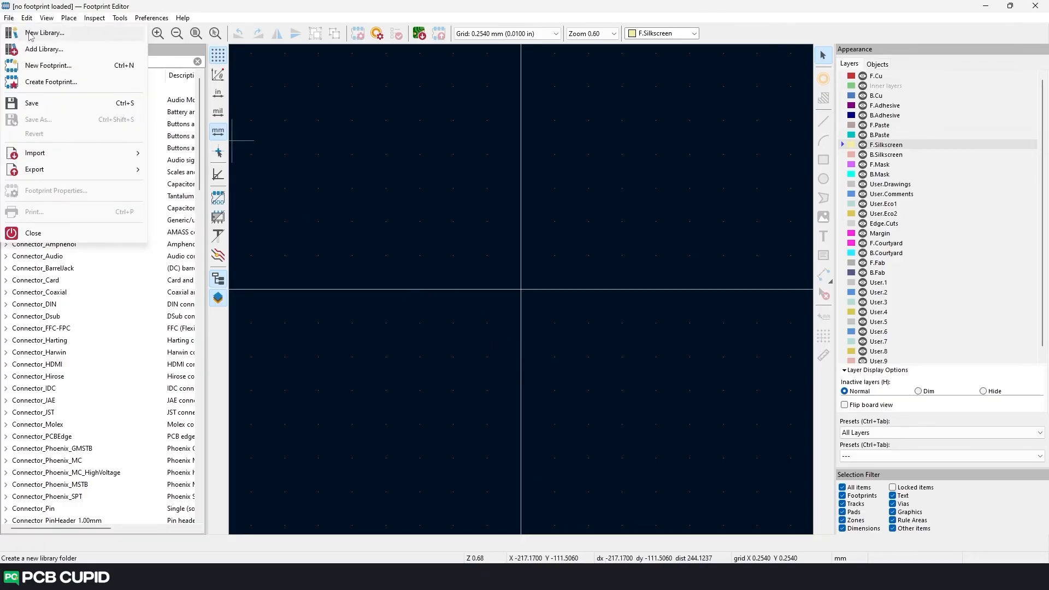
pyautogui.click(29, 34)
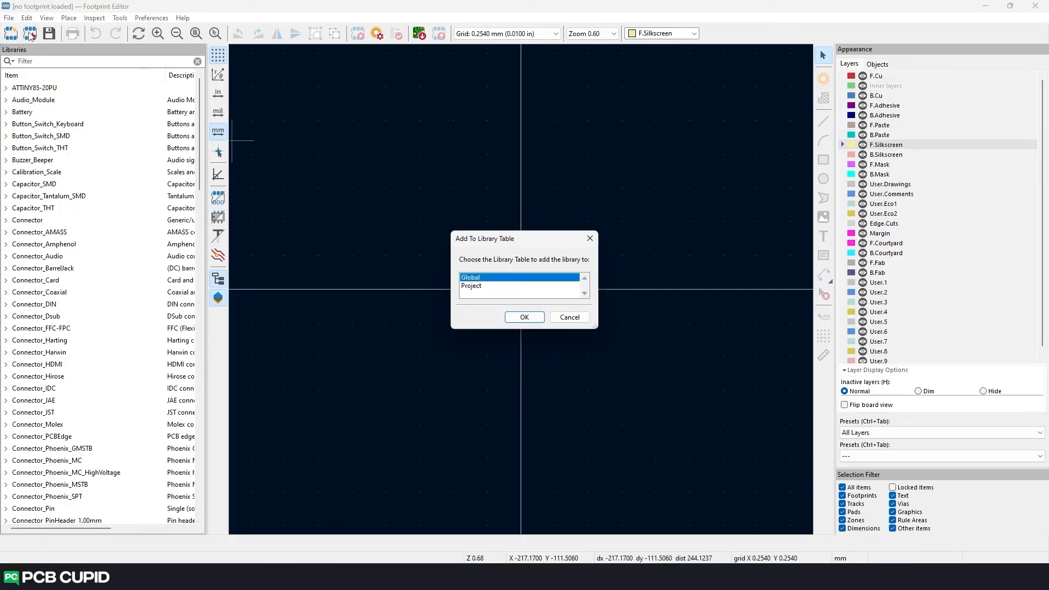
pyautogui.click(507, 286)
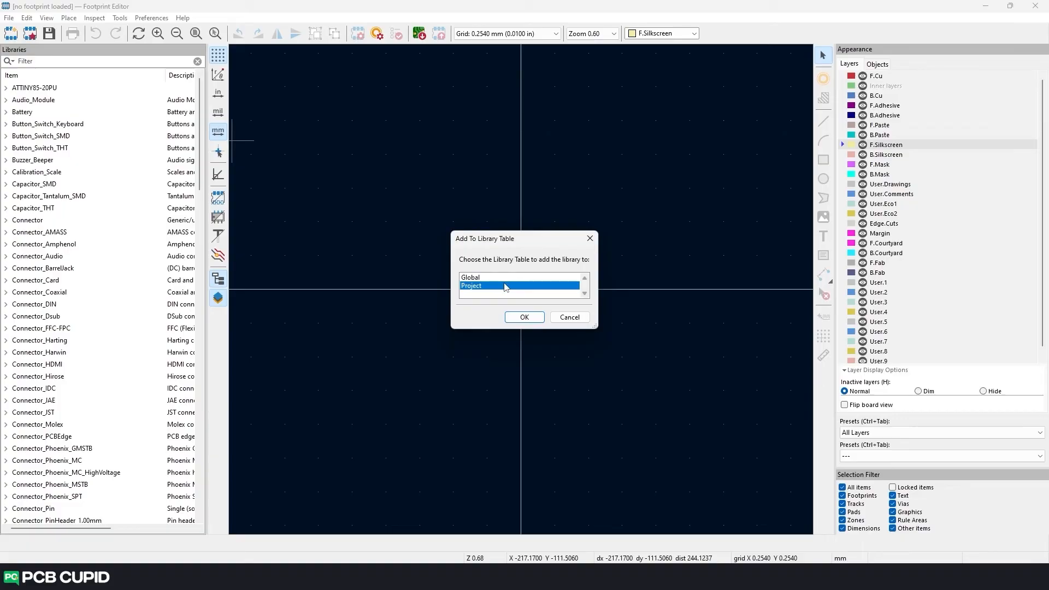
pyautogui.click(524, 318)
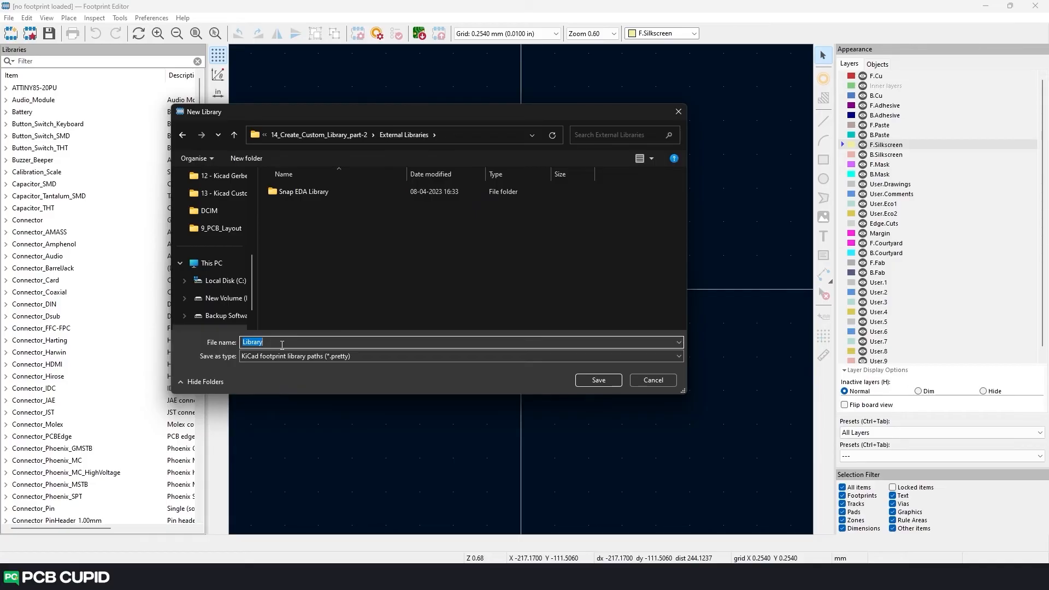
pyautogui.write('CellHolder_THT')
pyautogui.click(599, 380)
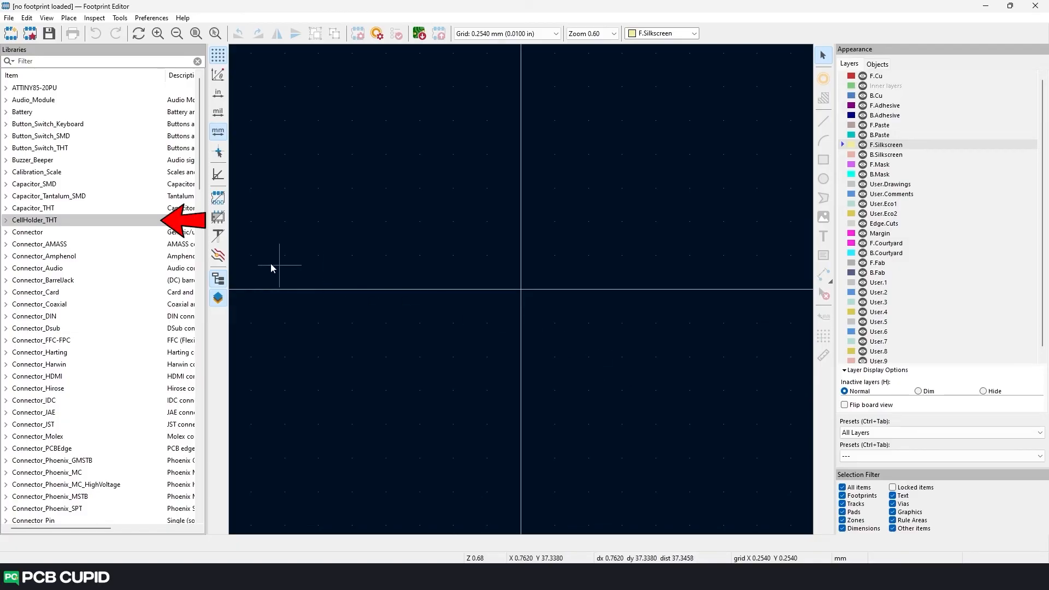
# Step: Create a through-hole footprint named CellHolder_CR2032 in the CellHolder_THT library
pyautogui.click(34, 220)
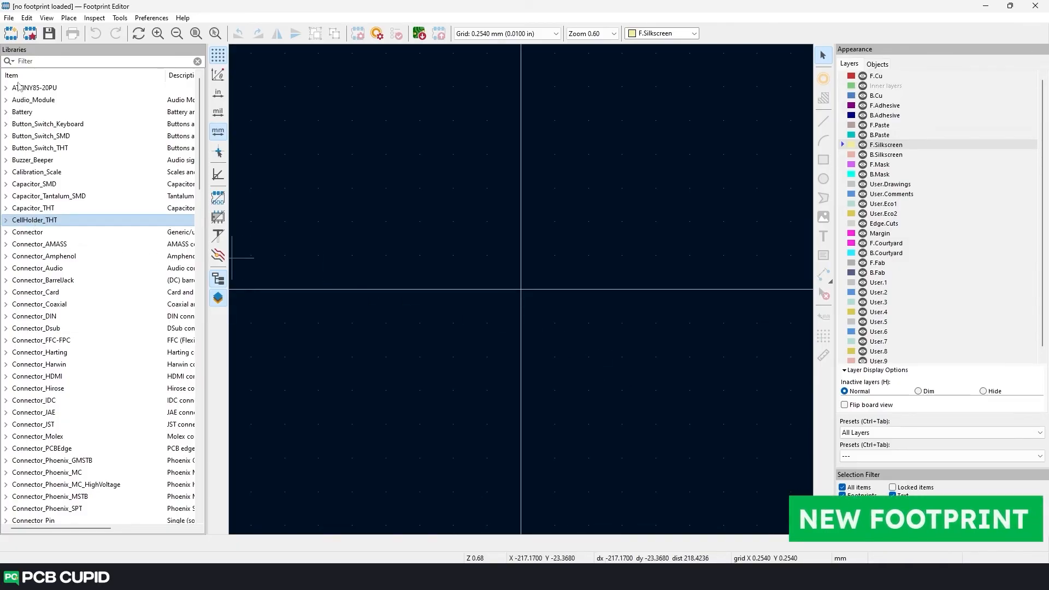
pyautogui.click(12, 38)
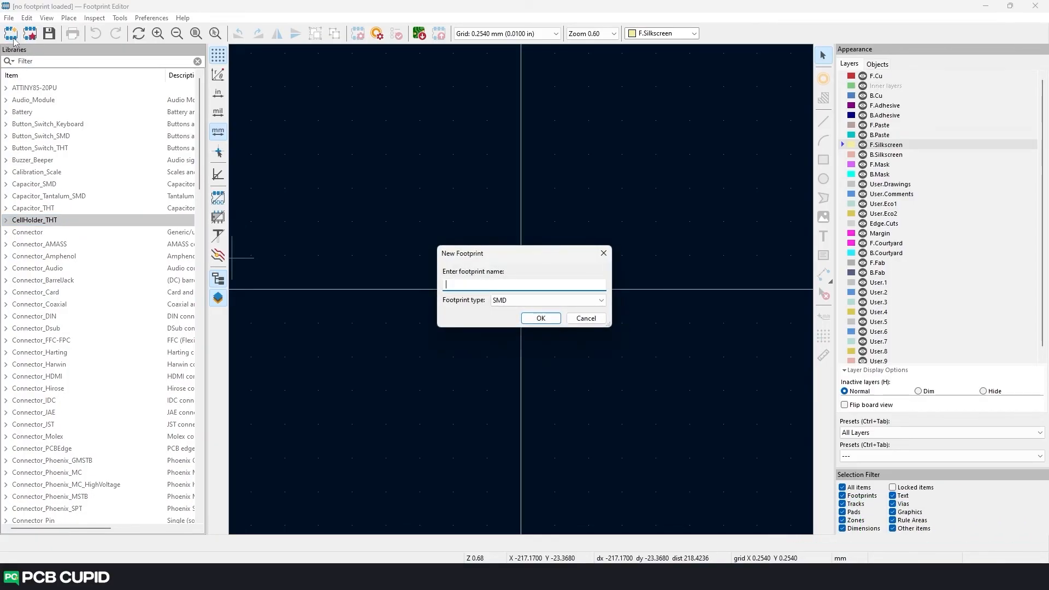
pyautogui.write('CellHolder_CR2032')
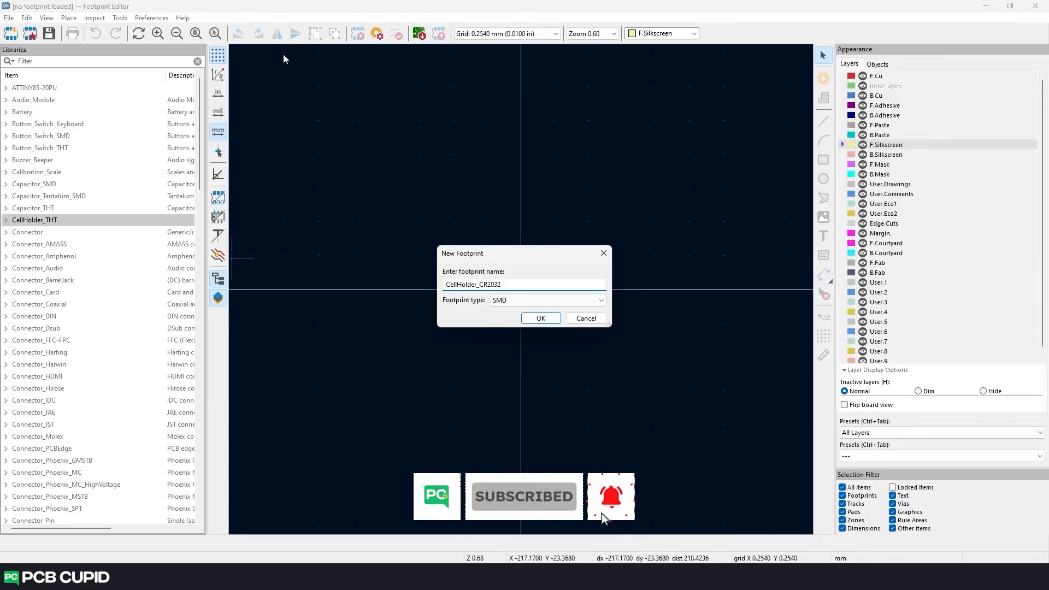
pyautogui.click(529, 302)
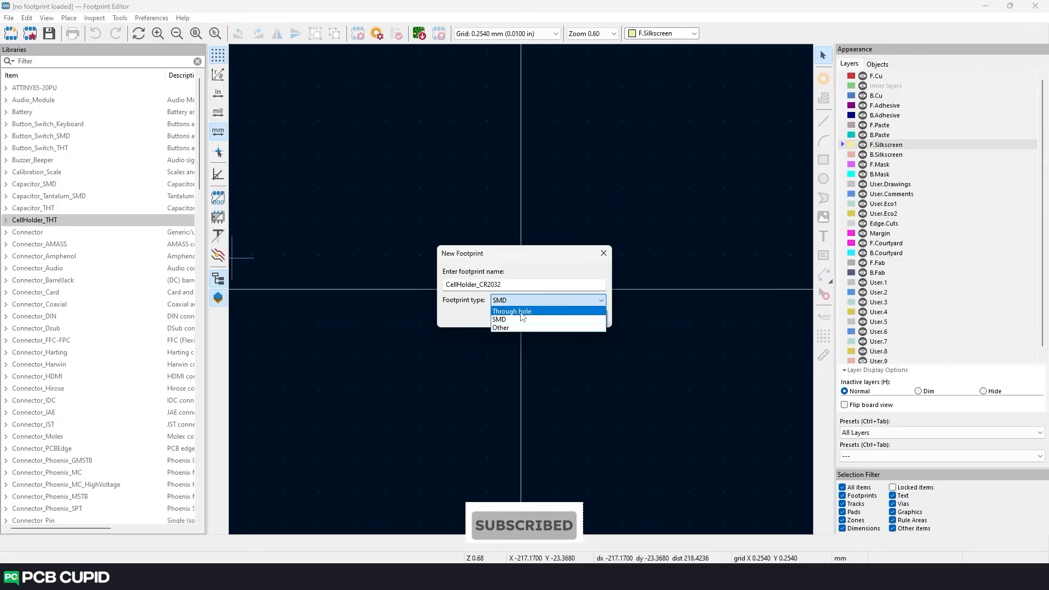
pyautogui.click(522, 313)
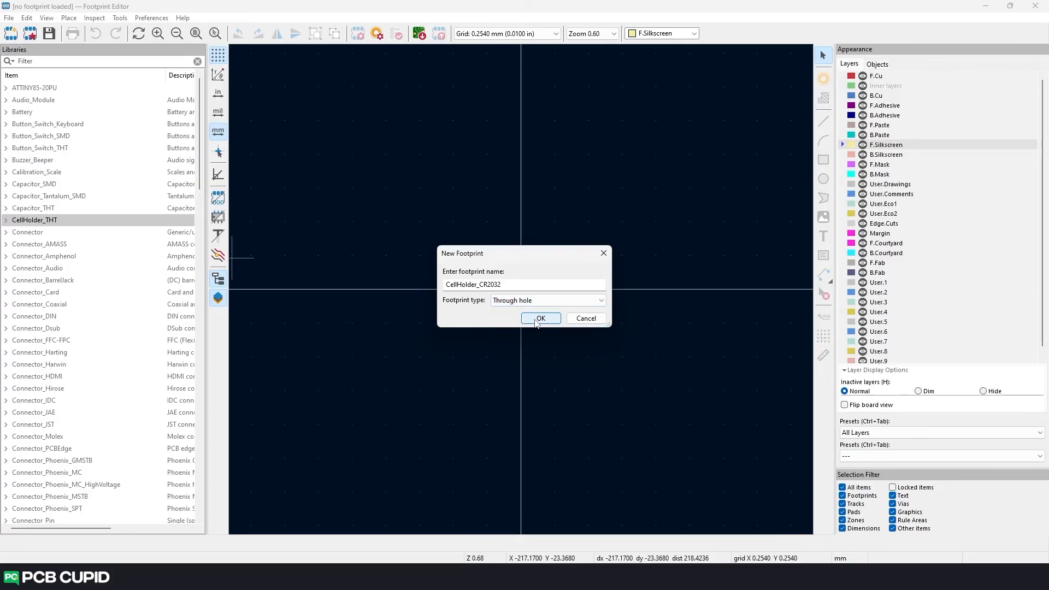
pyautogui.click(540, 319)
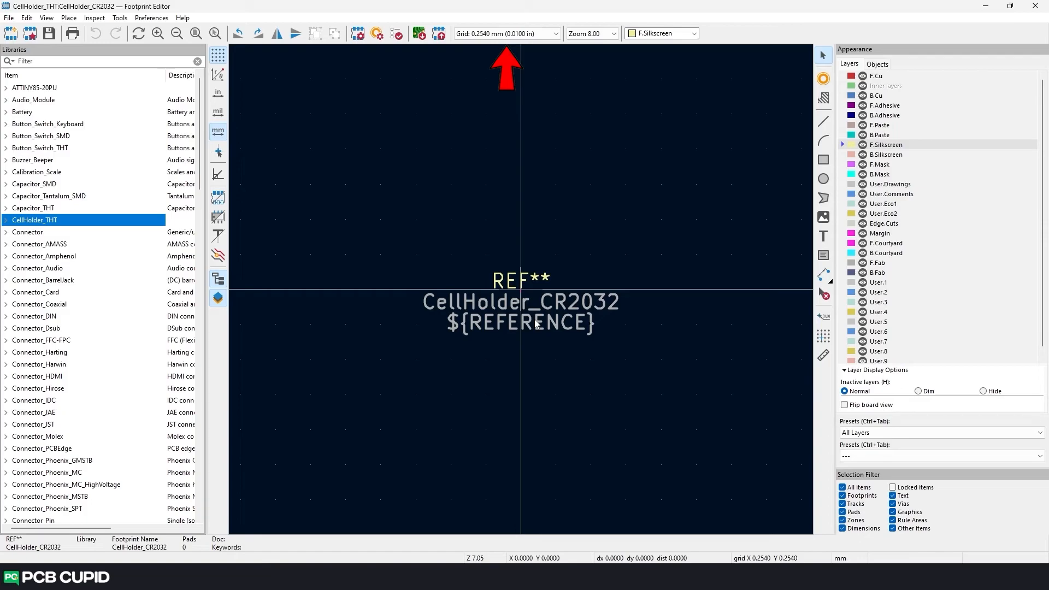
# Step: Set the units to millimetres and move the reference, footprint name and ${REFERENCE} texts together to above the origin
pyautogui.click(218, 114)
pyautogui.click(218, 131)
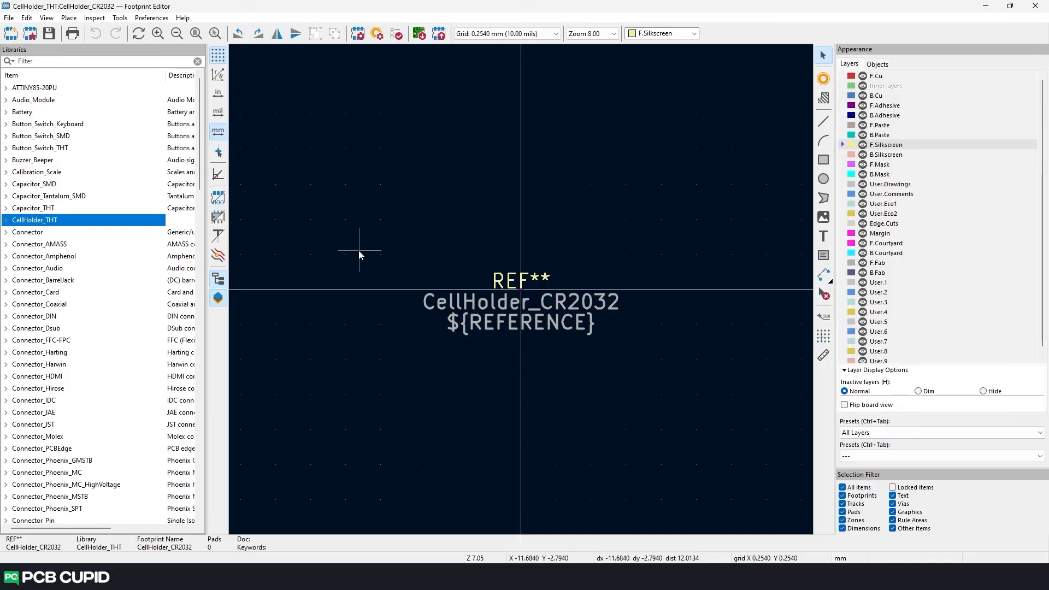
pyautogui.moveTo(358, 251); pyautogui.dragTo(750, 408)
pyautogui.scroll(-3, 481, 276)
pyautogui.moveTo(509, 292); pyautogui.dragTo(493, 208)
pyautogui.click(503, 218)
pyautogui.scroll(2, 536, 304)
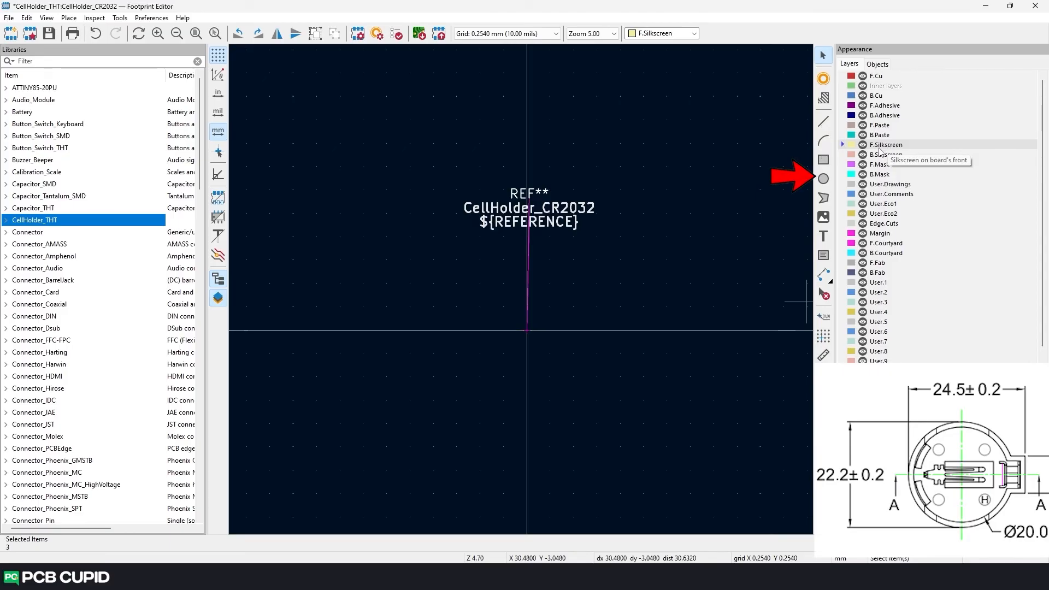
# Step: Draw a circle with a radius of about 11.68 mm, centred on the origin, on the F.Silkscreen layer
pyautogui.click(823, 179)
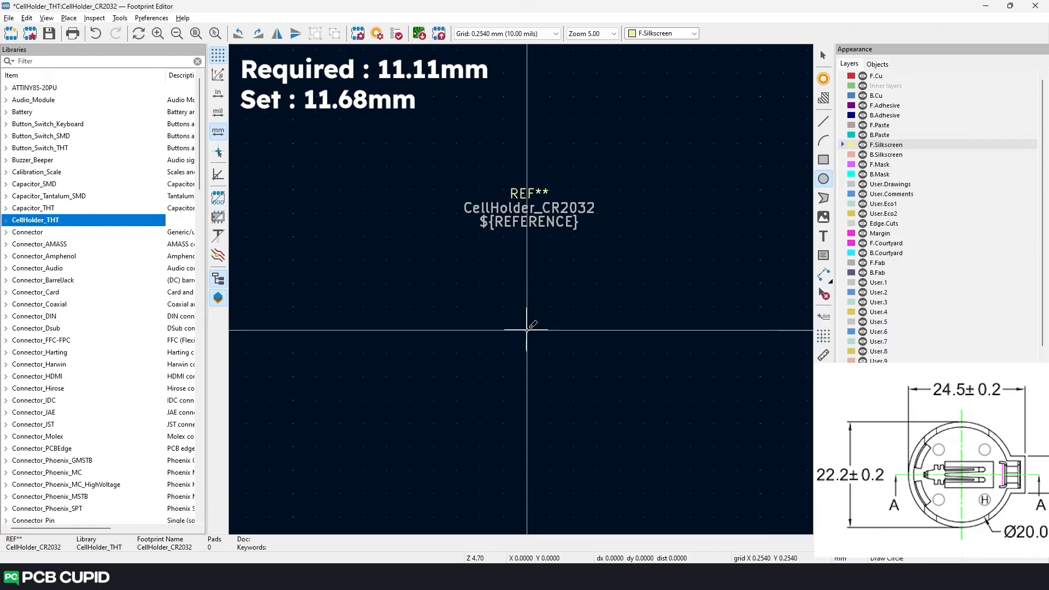
pyautogui.click(526, 330)
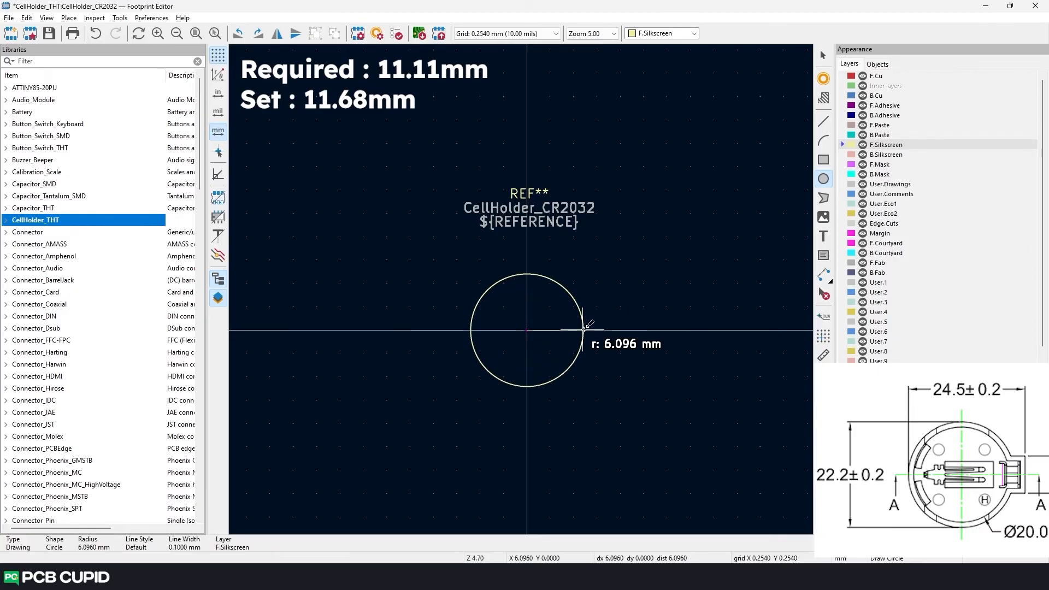
pyautogui.click(634, 330)
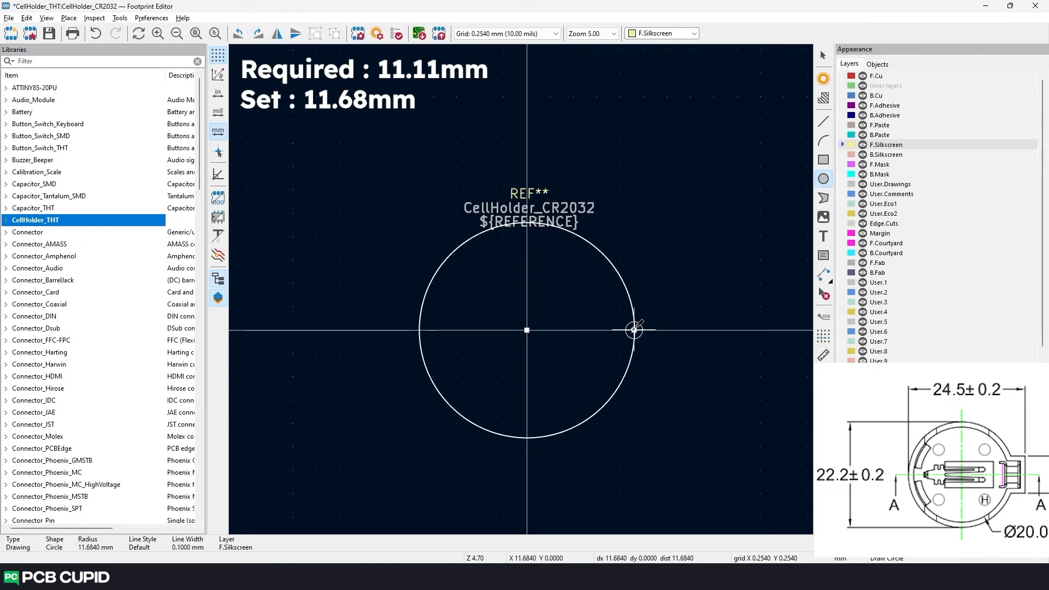
# Step: Set the silkscreen circle's line width to 0.15 mm
pyautogui.rightClick(634, 318)
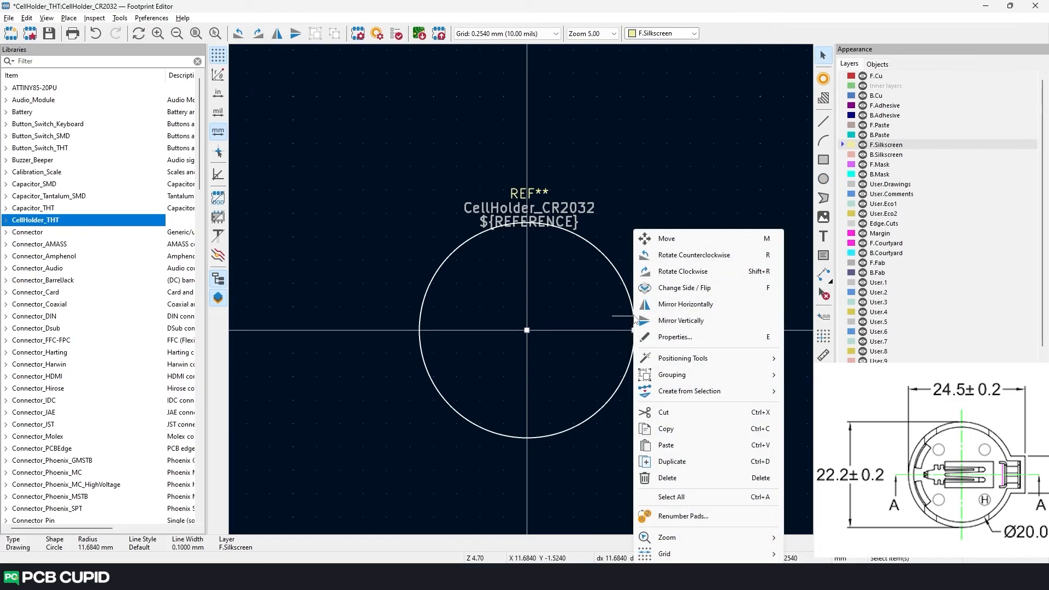
pyautogui.click(676, 338)
pyautogui.click(497, 279)
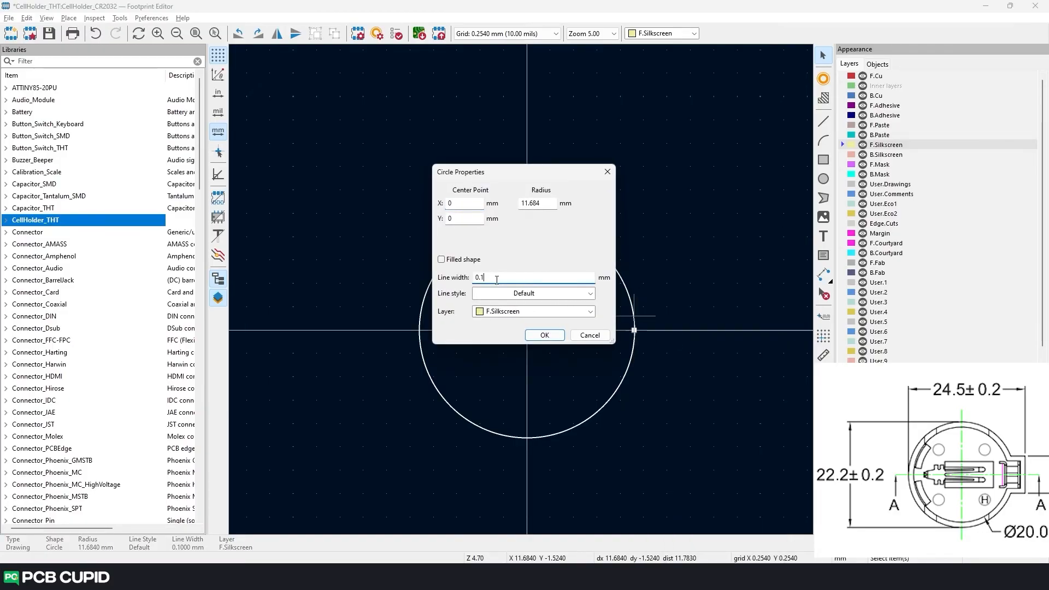
pyautogui.write('5')
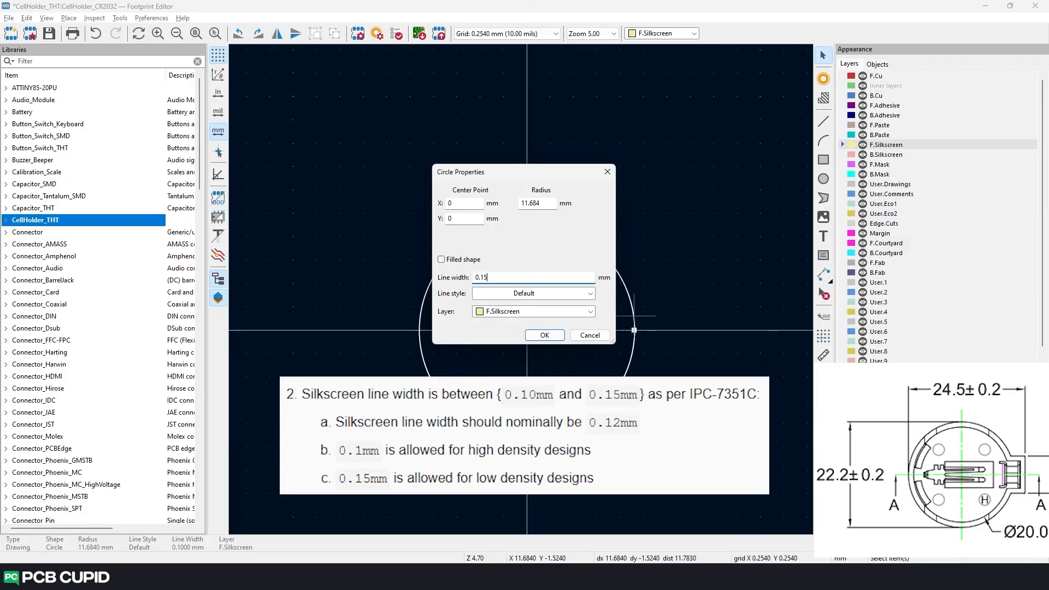
pyautogui.click(545, 335)
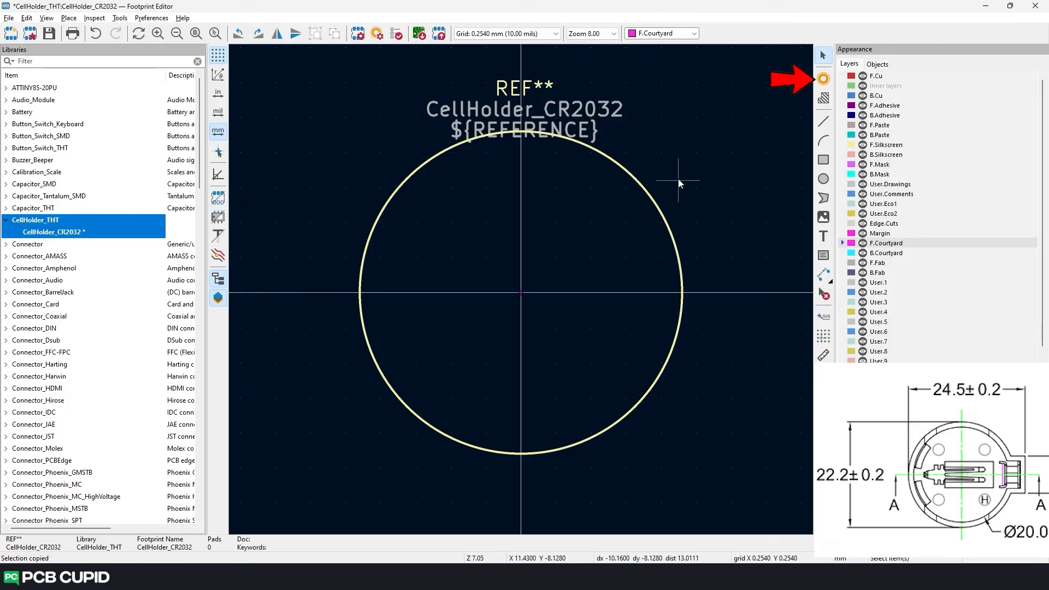
# Step: Place through-hole pads 1 and 2 on the horizontal axis, 20 mm apart, with pad 1 at X -11.938 mm
pyautogui.click(824, 78)
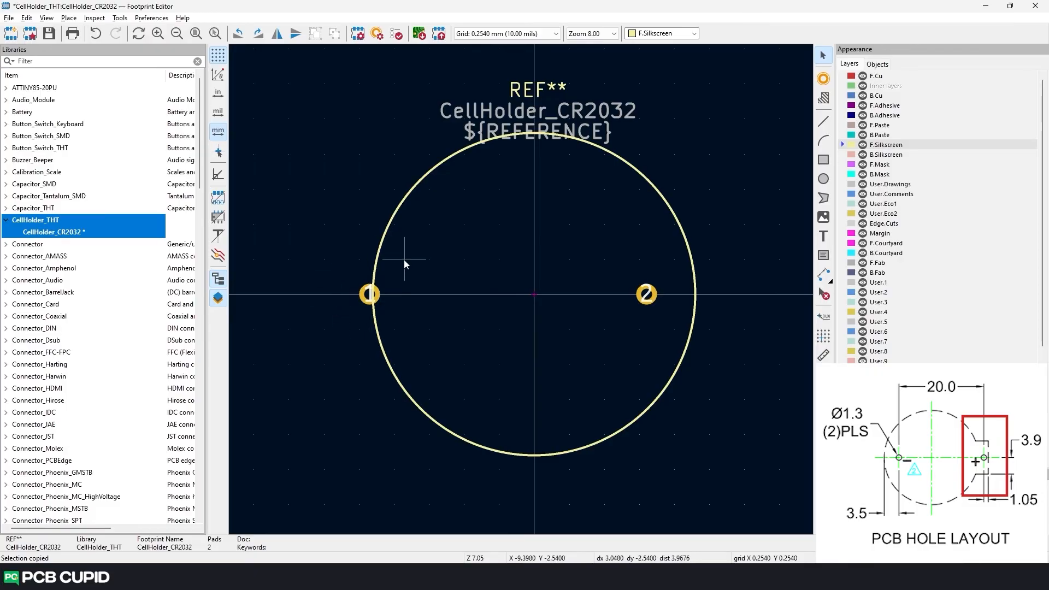
# Step: Draw the three-sided terminal tab around pad 1 on F.Silkscreen, with its vertical edge at about X -13.21 mm and its ends meeting the circle
pyautogui.click(824, 122)
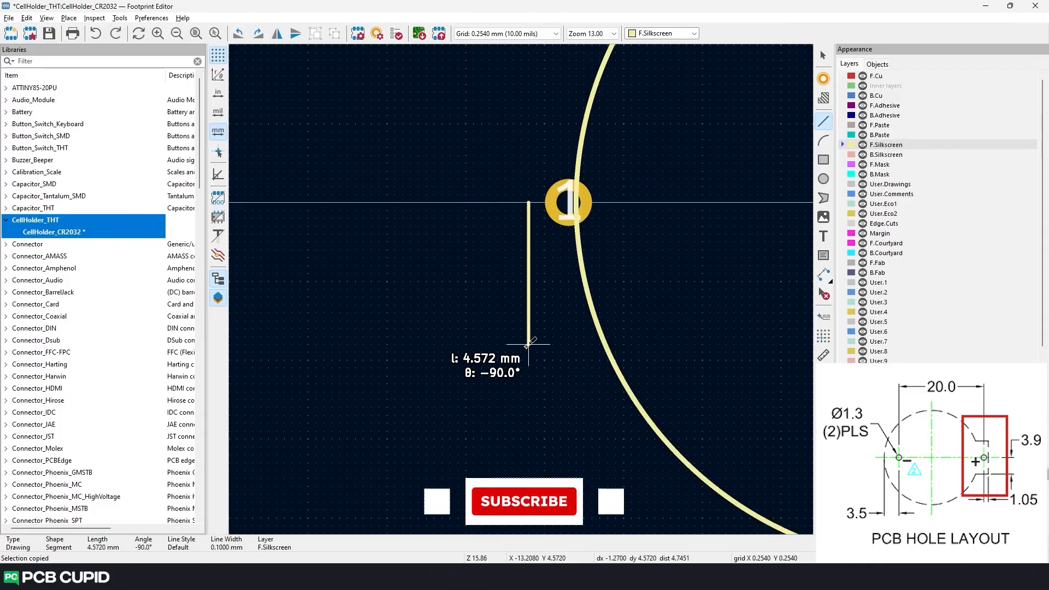
pyautogui.click(534, 347)
pyautogui.scroll(2, 612, 202)
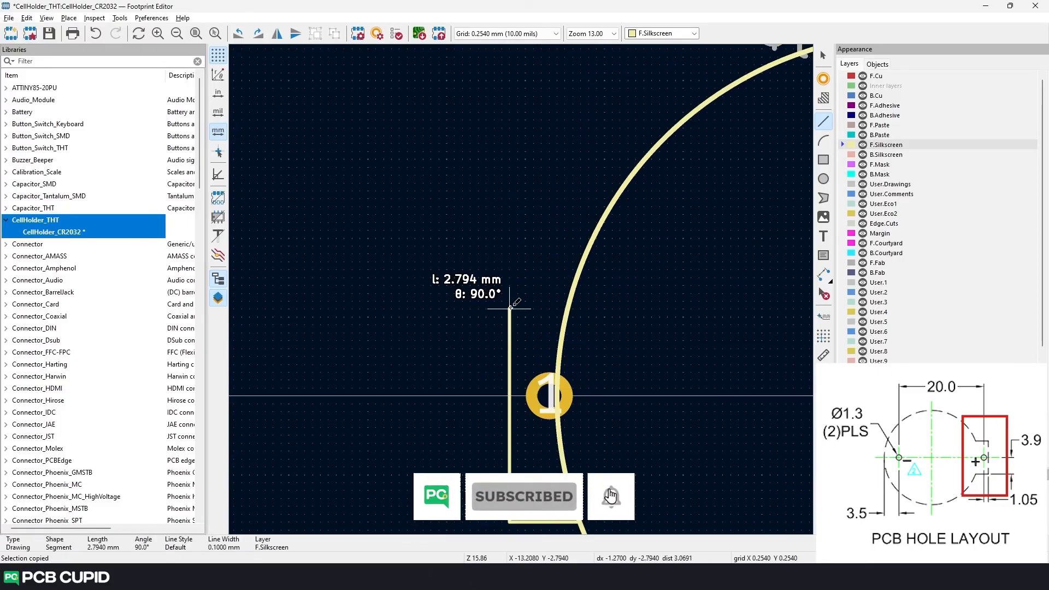
pyautogui.click(509, 271)
pyautogui.doubleClick(578, 271)
pyautogui.press('F4')
pyautogui.press('Escape')
pyautogui.click(524, 287)
pyautogui.scroll(-3, 524, 287)
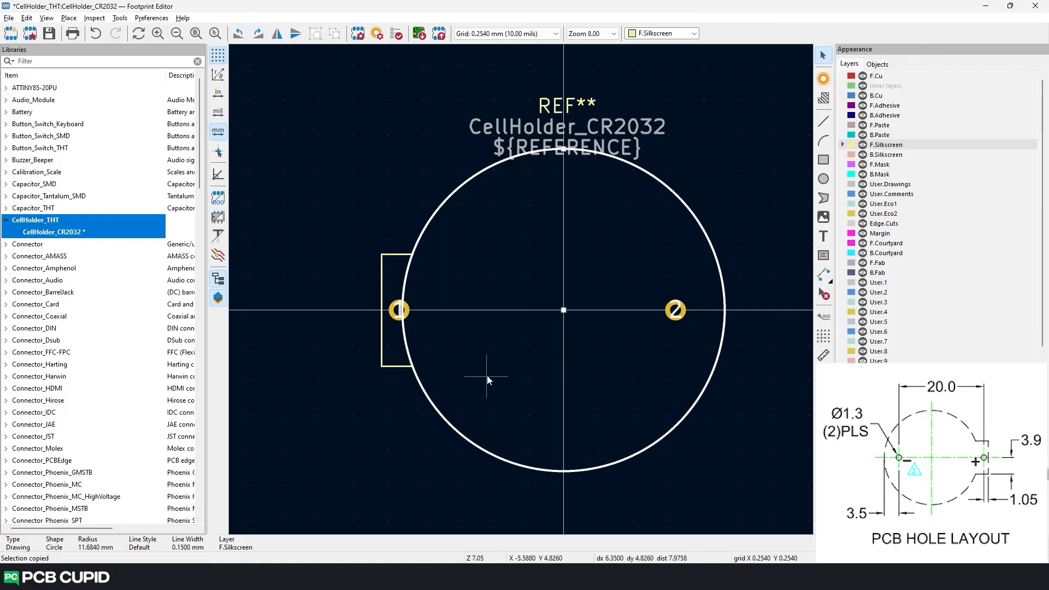
pyautogui.press('Escape')
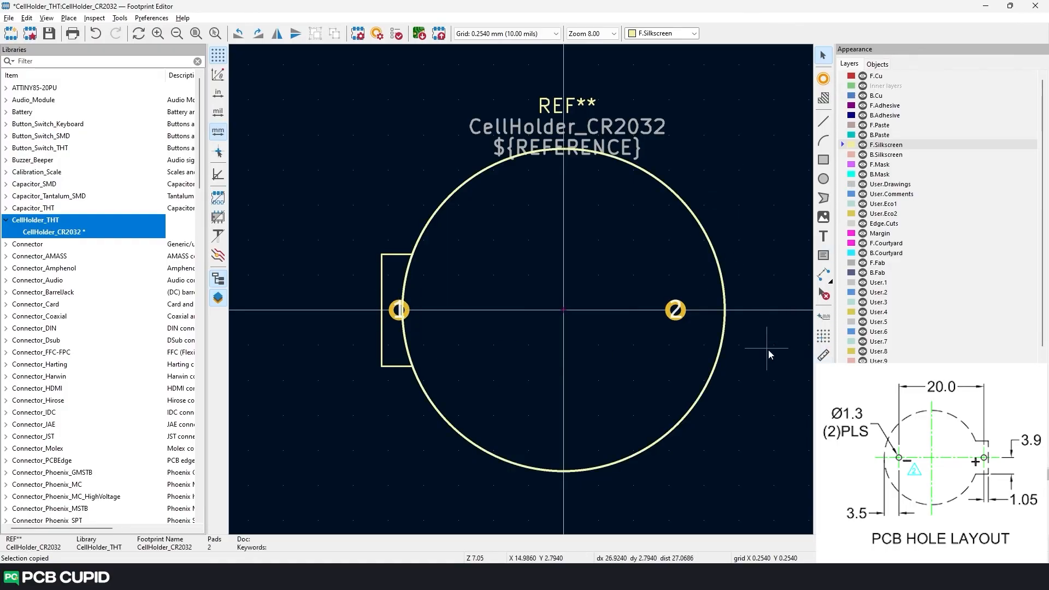
pyautogui.moveTo(397, 346); pyautogui.dragTo(397, 341)
pyautogui.click(570, 342)
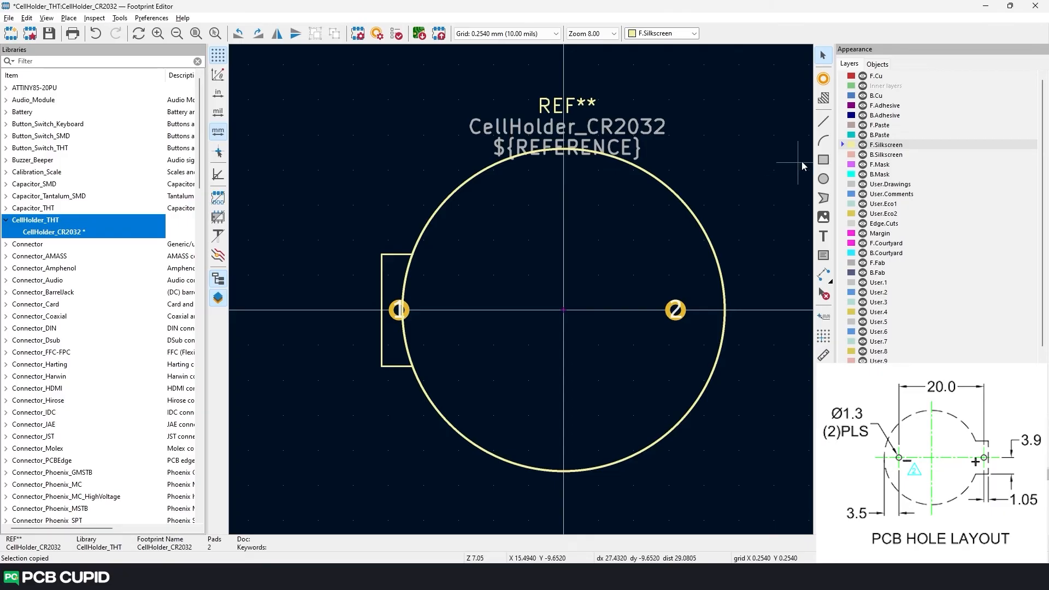
# Step: Trace the holder body between the tab's two ends with an origin-centred silkscreen arc of about 11.65 mm radius, and delete the full circle
pyautogui.click(824, 141)
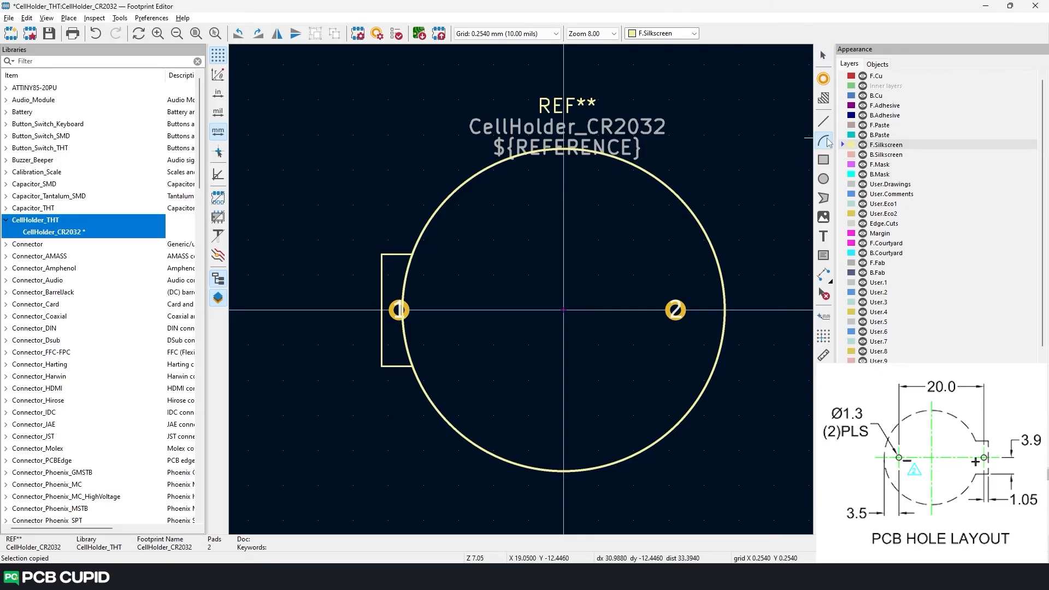
pyautogui.click(564, 310)
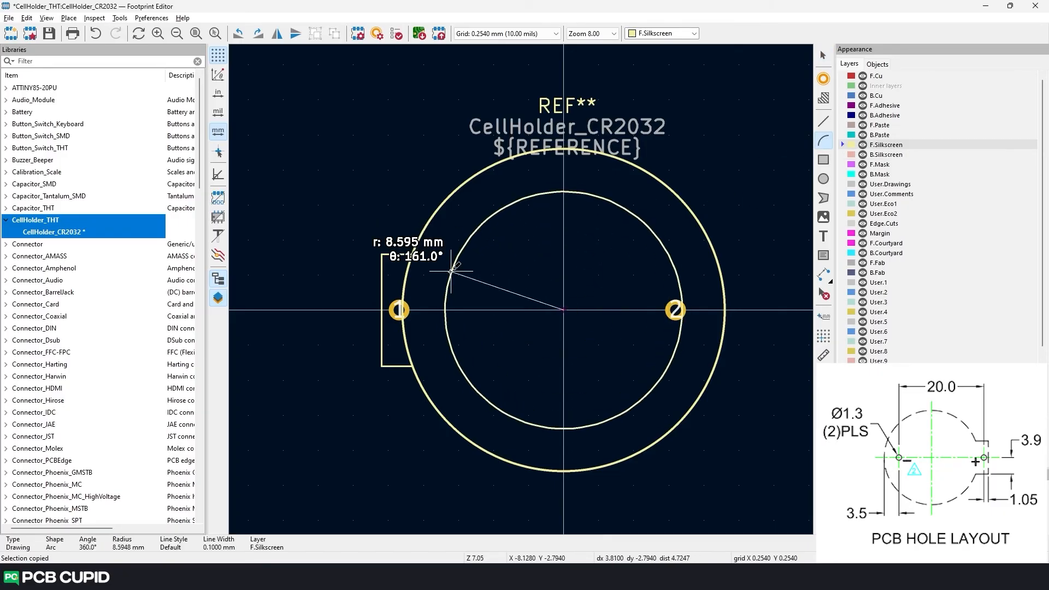
pyautogui.click(414, 255)
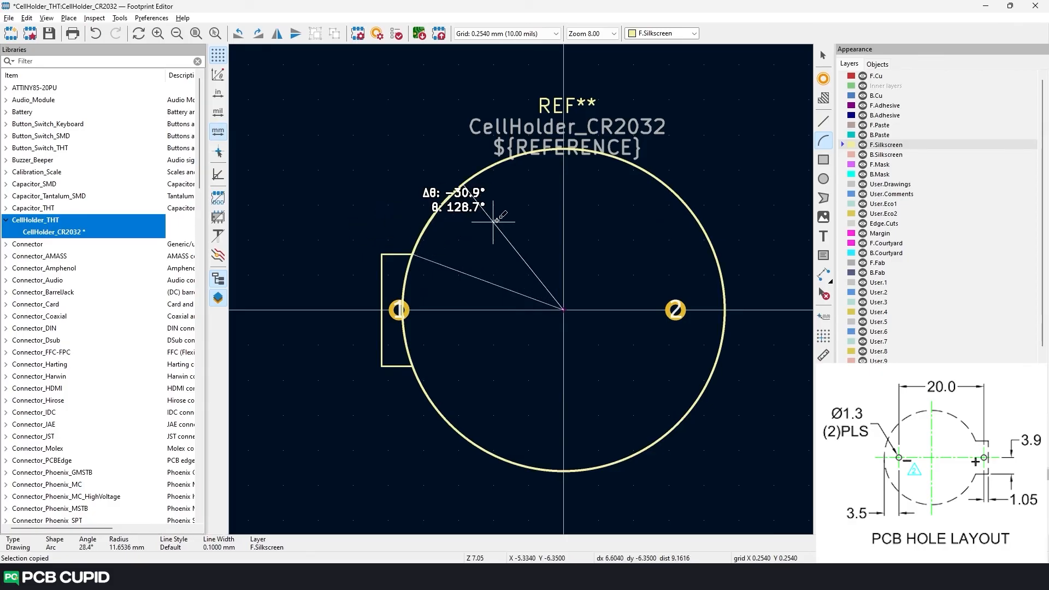
pyautogui.click(413, 367)
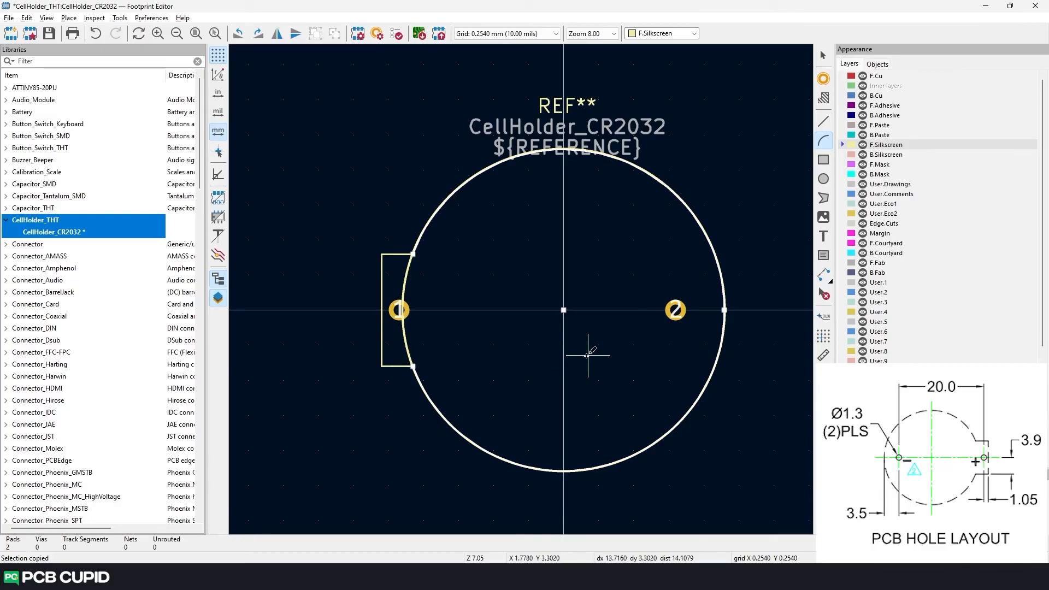
pyautogui.press('Escape')
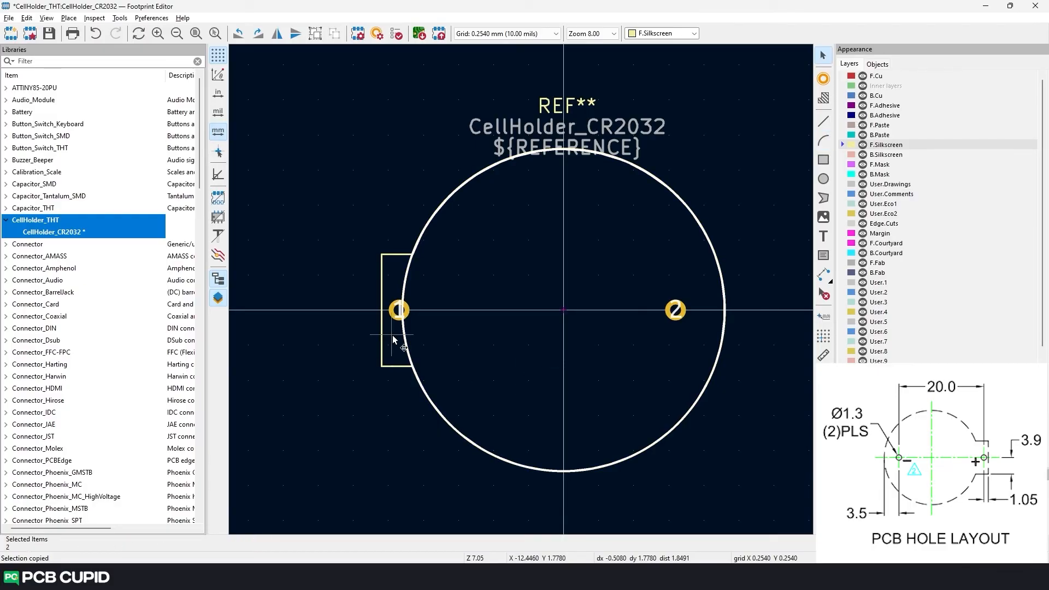
pyautogui.press('Delete')
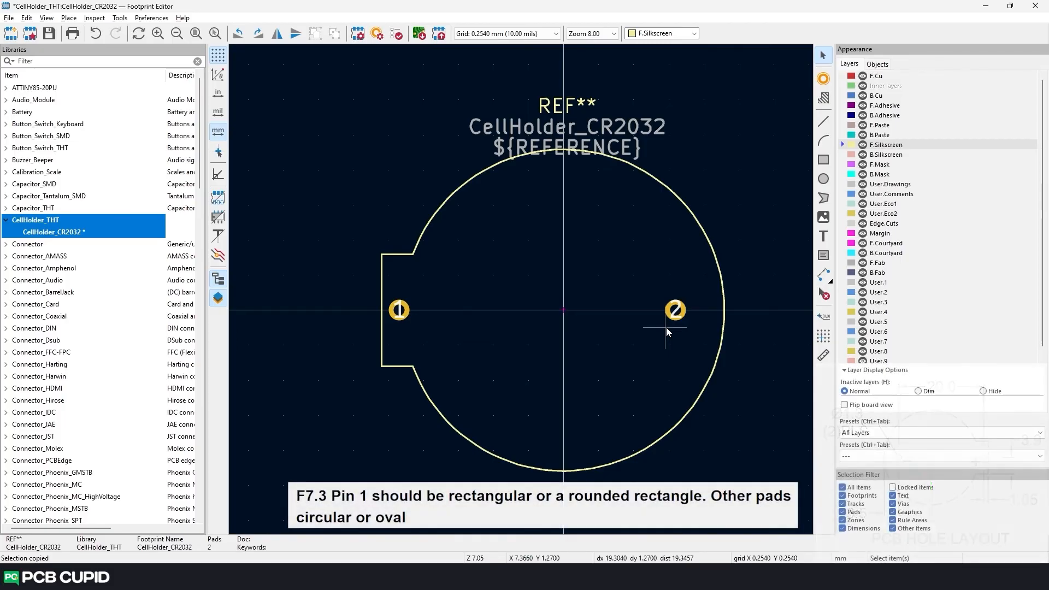
# Step: Change the shape of pad 1 to Rectangular
pyautogui.click(407, 310)
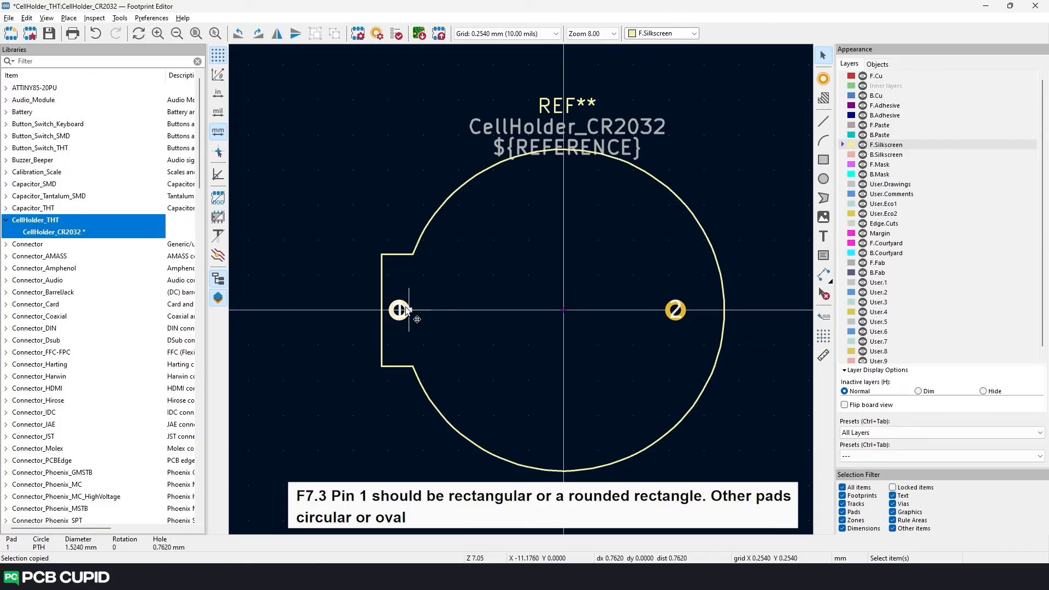
pyautogui.doubleClick(407, 309)
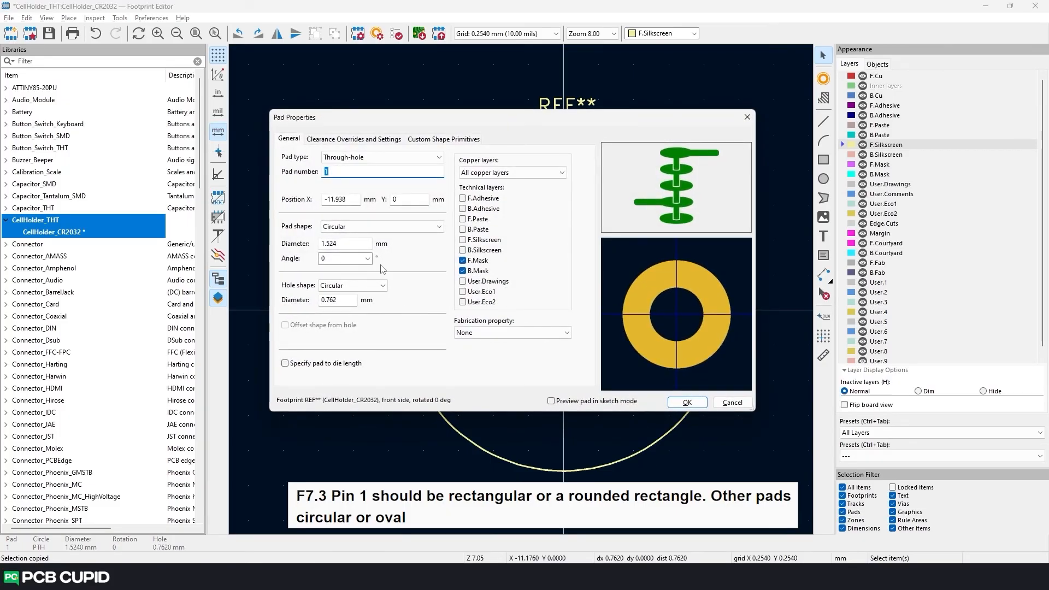
pyautogui.click(385, 226)
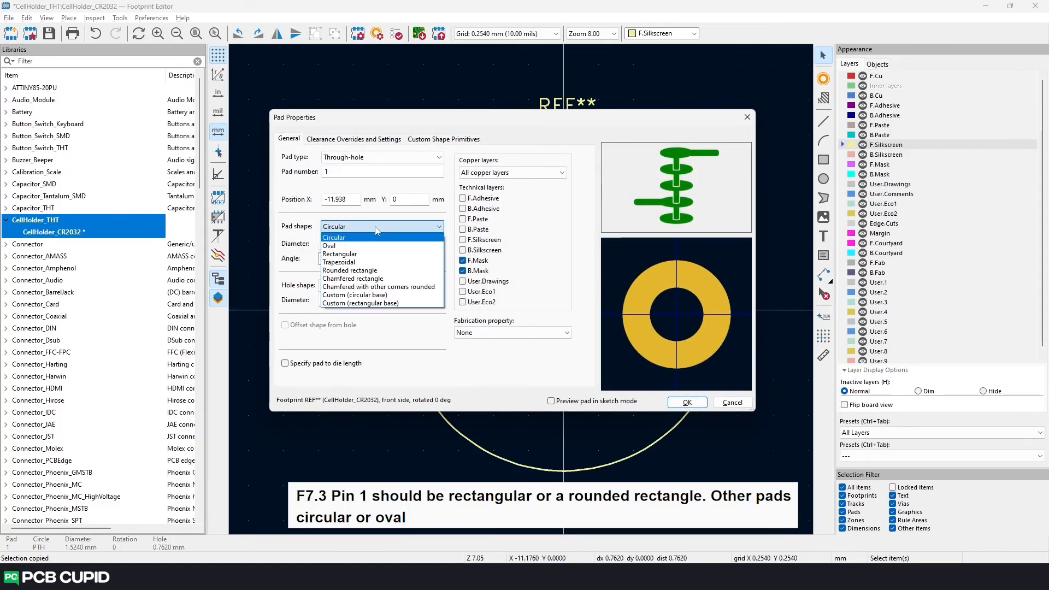
pyautogui.click(371, 250)
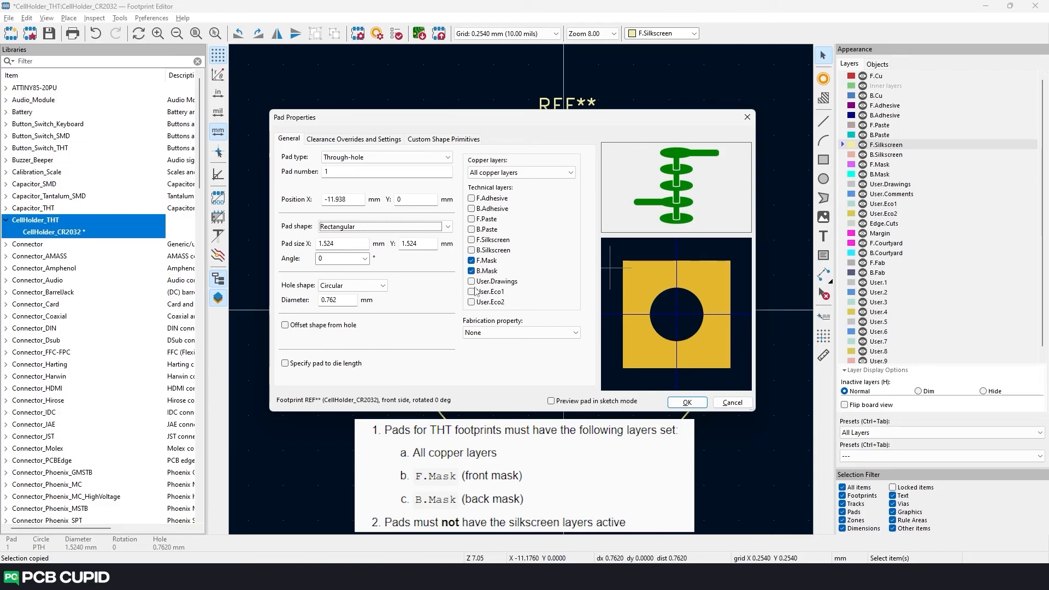
pyautogui.click(688, 403)
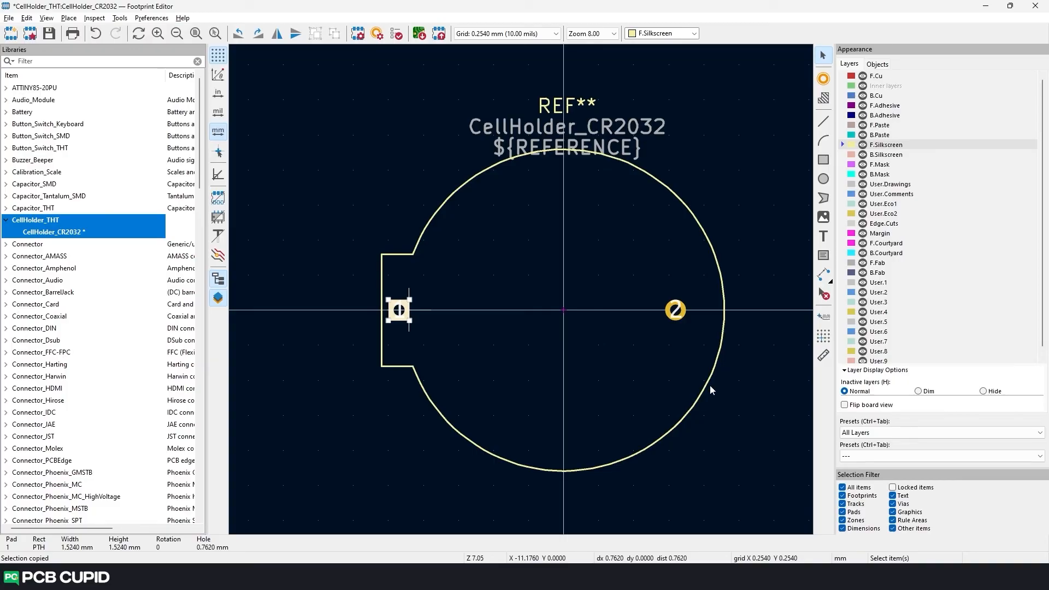
# Step: Draw an origin-centred arc of about 11.98 mm radius on F.Courtyard, just outside the silkscreen body and open at the tab
pyautogui.click(873, 244)
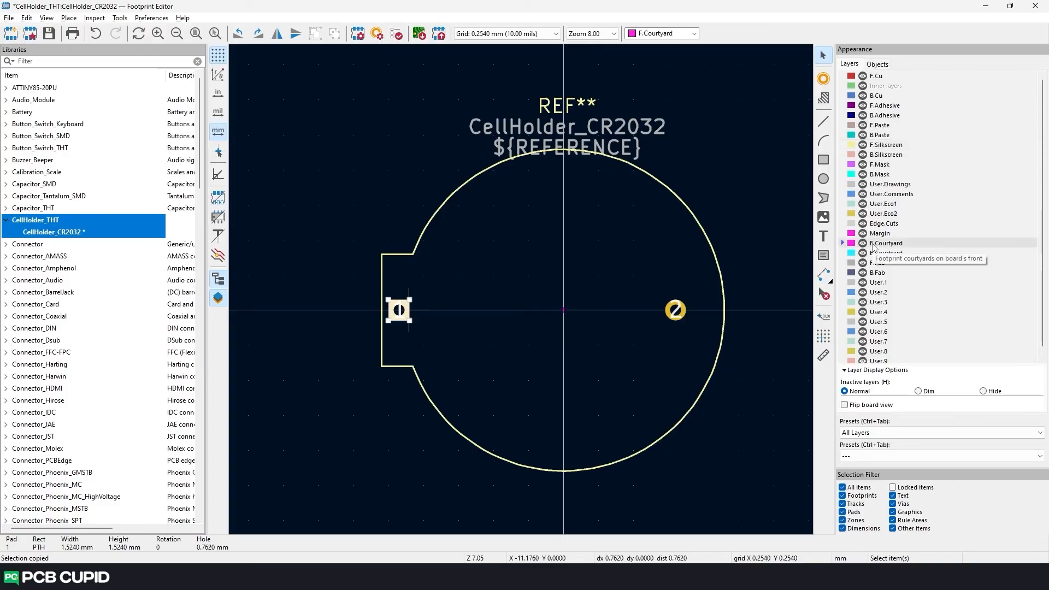
pyautogui.click(824, 141)
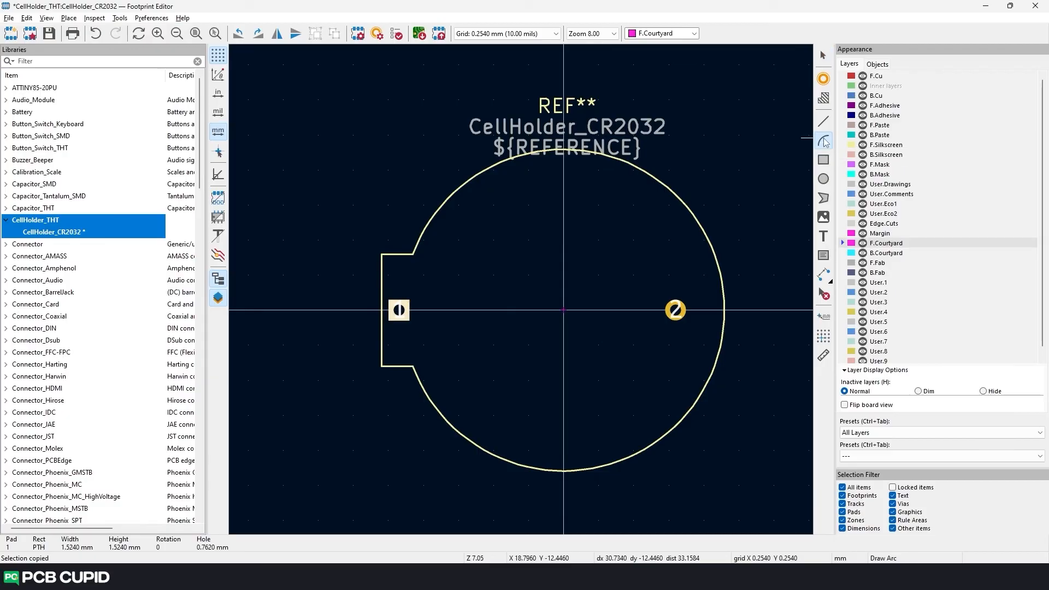
pyautogui.click(563, 310)
pyautogui.scroll(5, 414, 253)
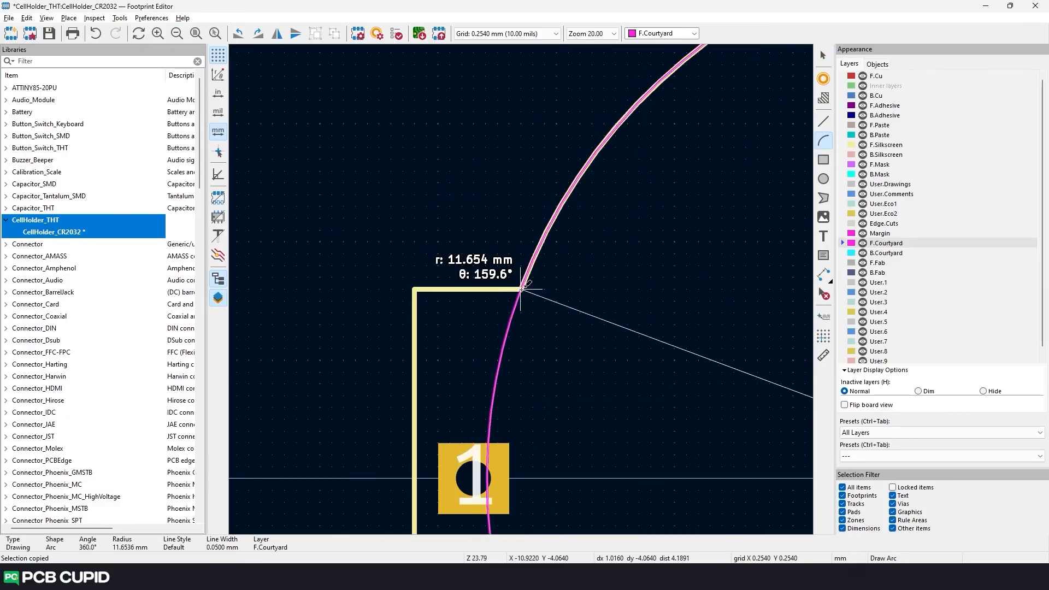
pyautogui.click(522, 288)
pyautogui.scroll(-5, 524, 287)
pyautogui.scroll(4, 508, 459)
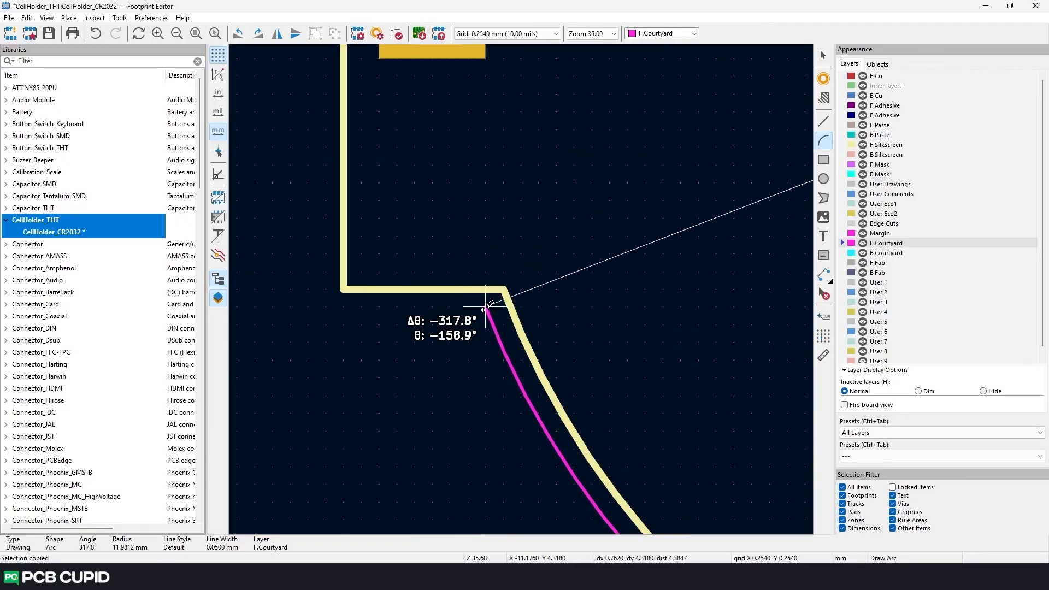
pyautogui.click(485, 309)
# Step: Close the F.Courtyard outline with three lines about 0.25 mm outside the silkscreen tab, and save the footprint
pyautogui.click(824, 122)
pyautogui.scroll(-3, 538, 296)
pyautogui.scroll(2, 523, 121)
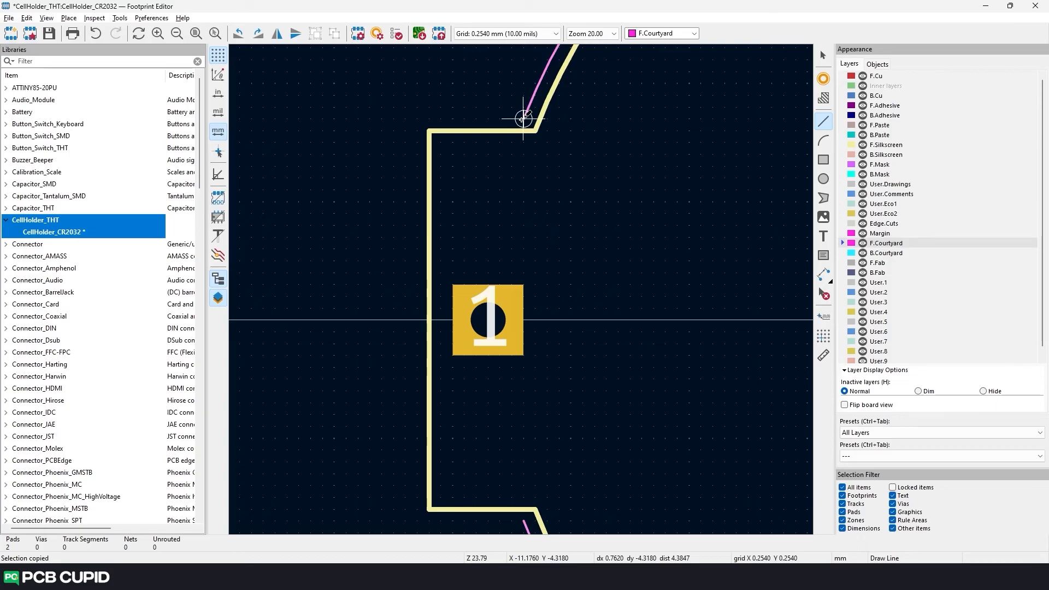
pyautogui.click(524, 119)
pyautogui.click(417, 119)
pyautogui.moveTo(416, 498); pyautogui.dragTo(407, 347, button='middle')
pyautogui.click(407, 371)
pyautogui.click(514, 371)
pyautogui.press('Escape')
pyautogui.scroll(-4, 529, 245)
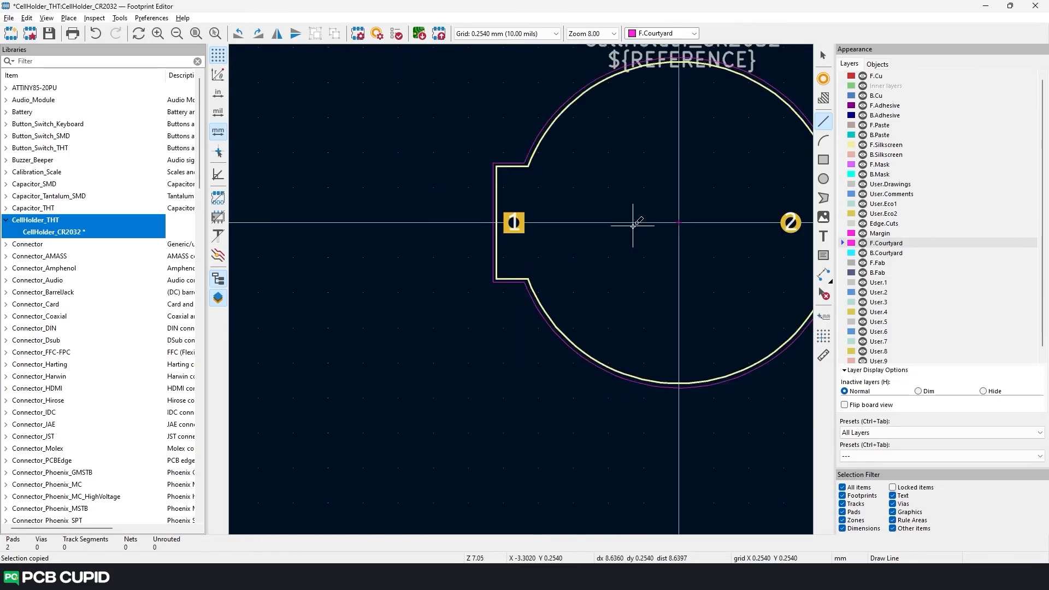
pyautogui.moveTo(602, 243); pyautogui.dragTo(403, 319, button='middle')
pyautogui.hotkey('ctrl', 's')
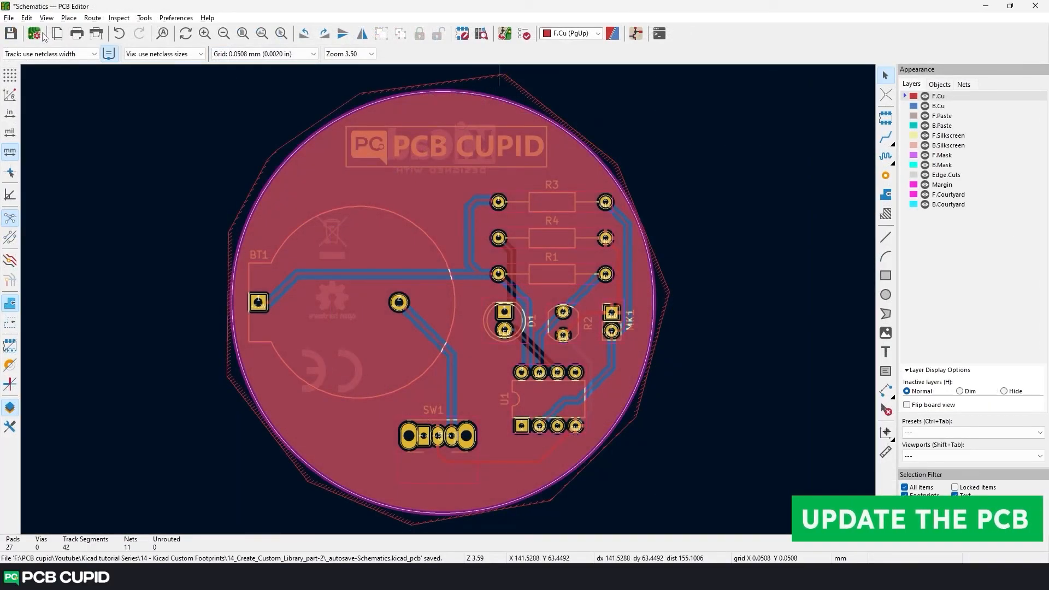
# Step: Check the project-specific footprint libraries for the CellHolder_THT library entry
pyautogui.click(176, 18)
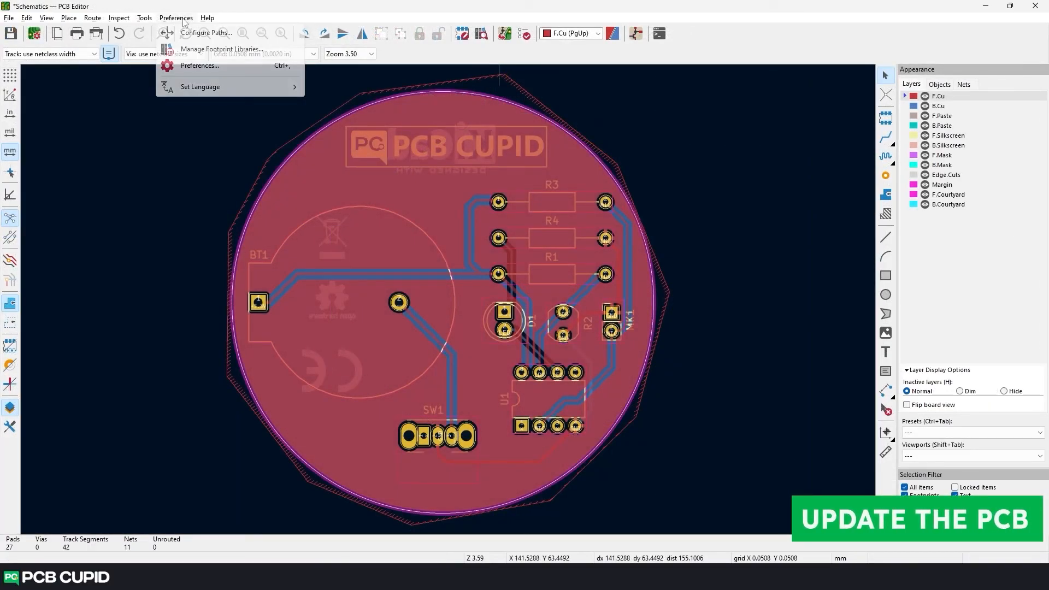
pyautogui.click(200, 52)
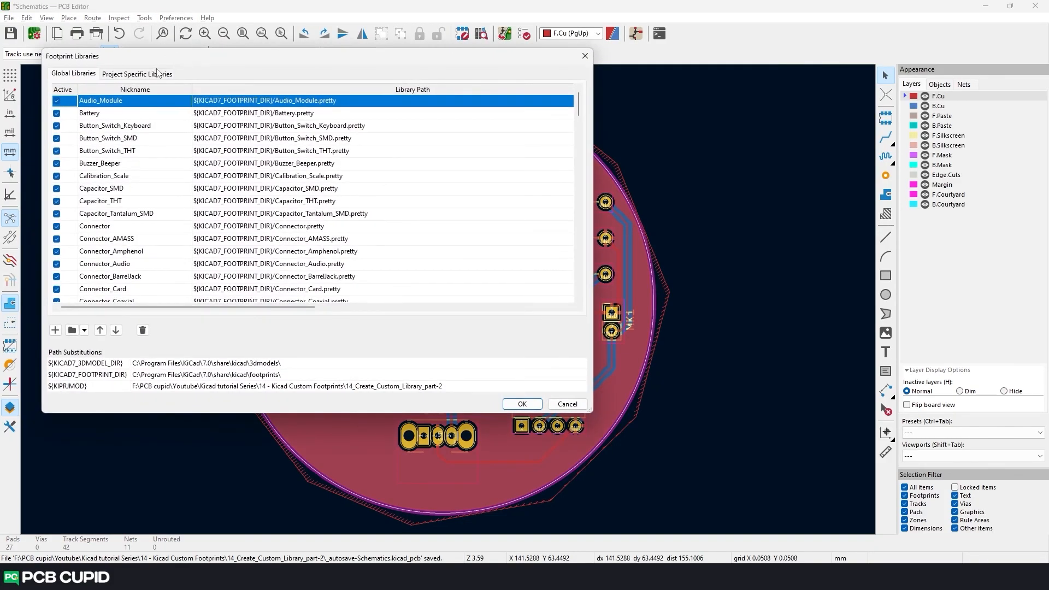
pyautogui.click(156, 76)
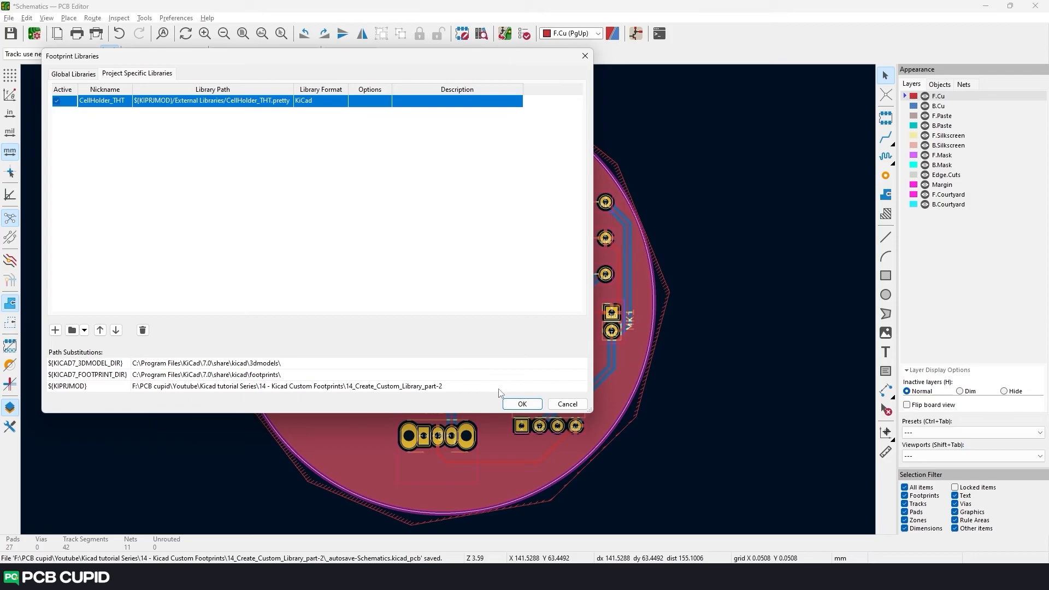
pyautogui.click(522, 405)
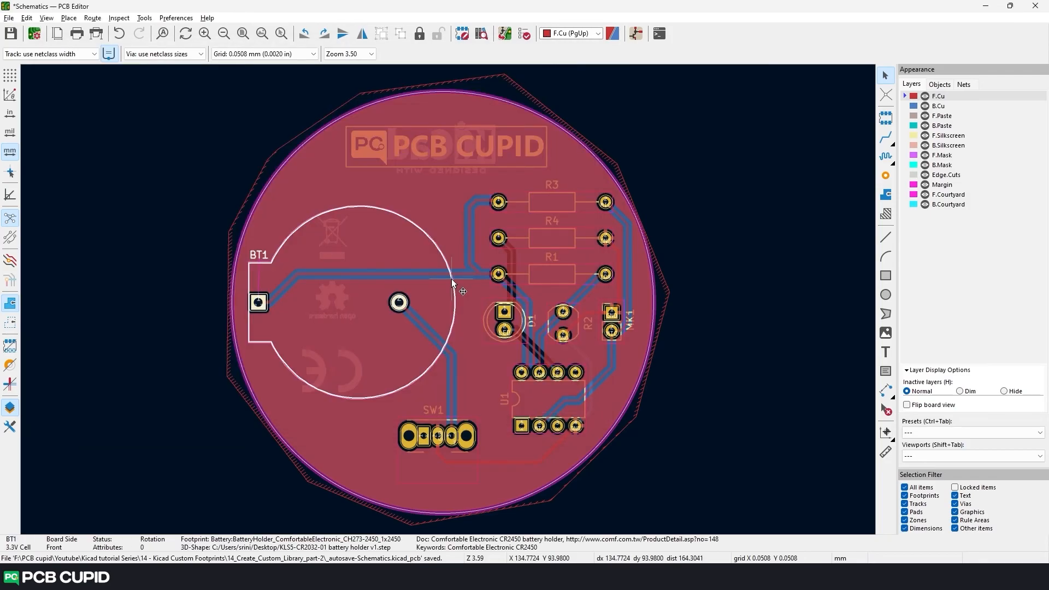
# Step: Change the footprint of BT1 to CellHolder_THT:CellHolder_CR2032
pyautogui.rightClick(452, 279)
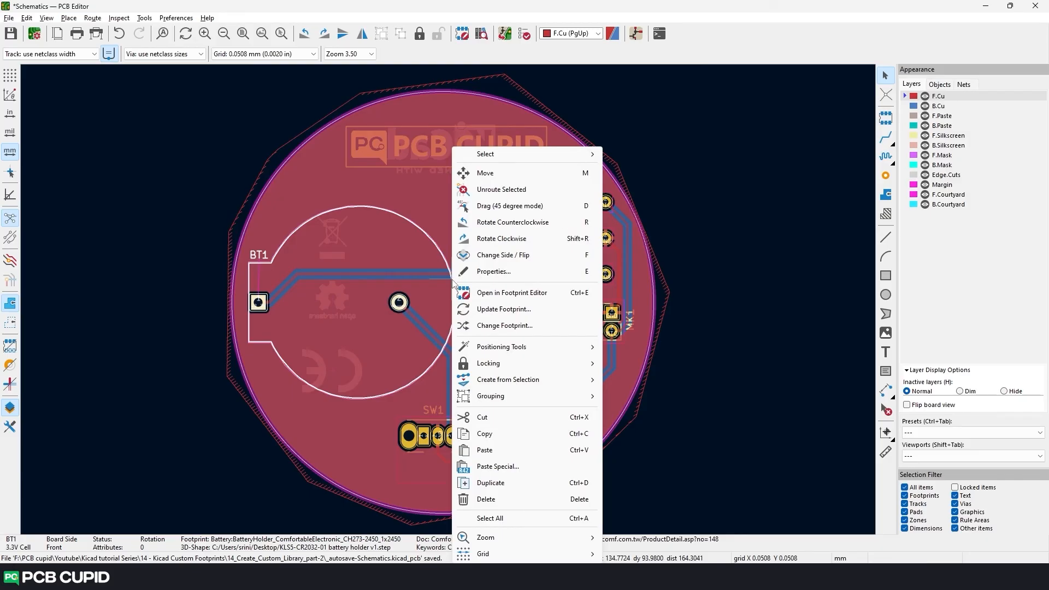
pyautogui.click(504, 326)
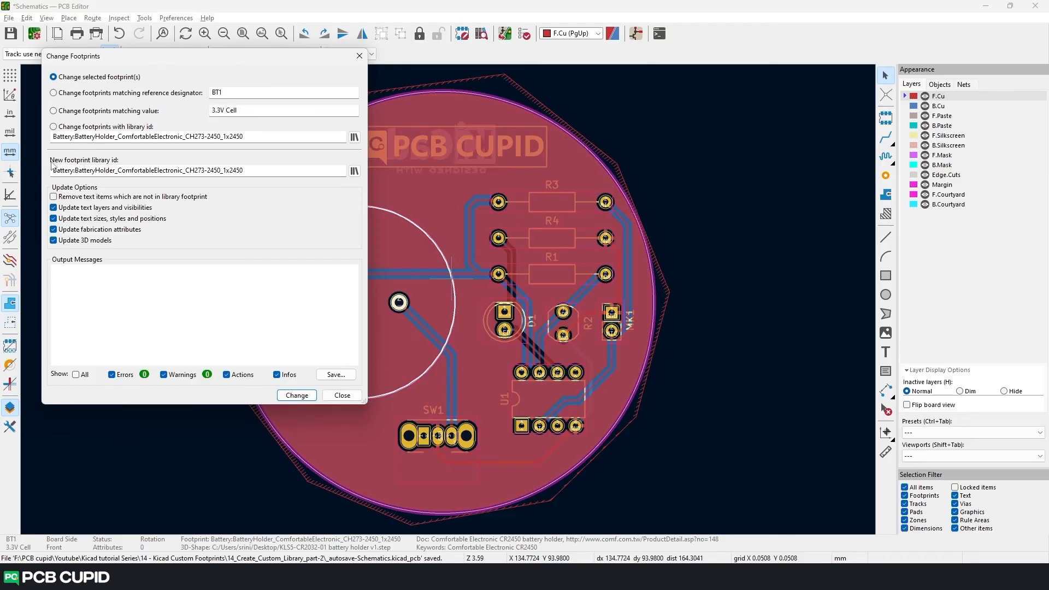
pyautogui.click(355, 172)
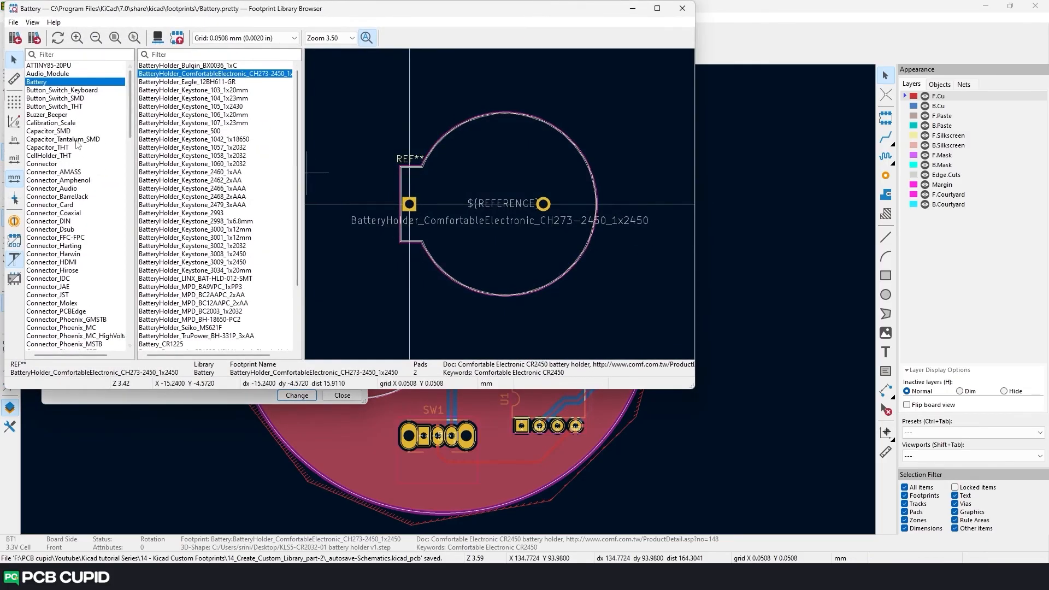
pyautogui.scroll(-1, 64, 167)
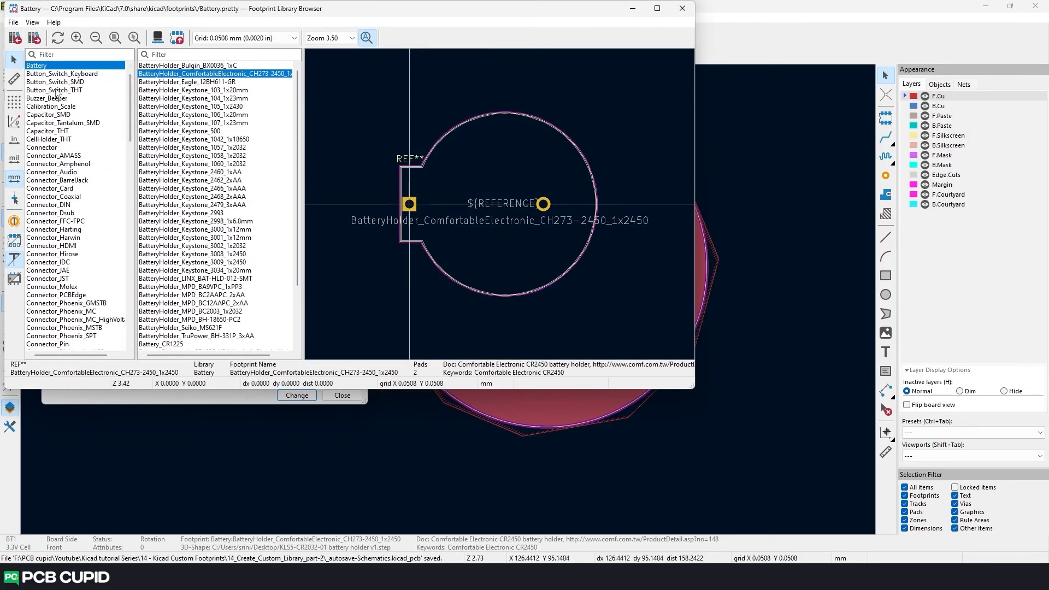
pyautogui.click(70, 139)
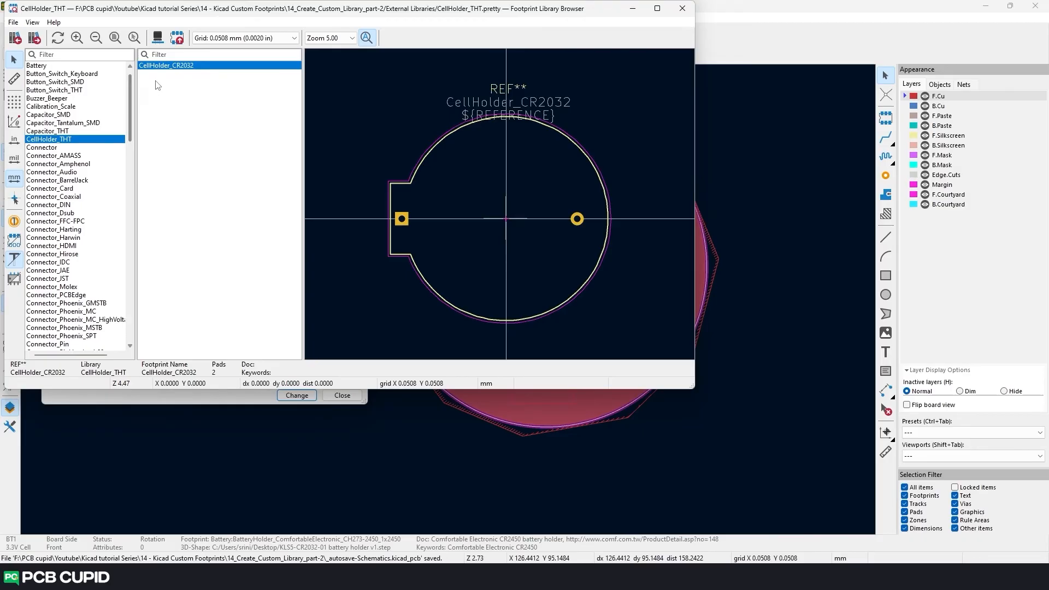
pyautogui.doubleClick(164, 65)
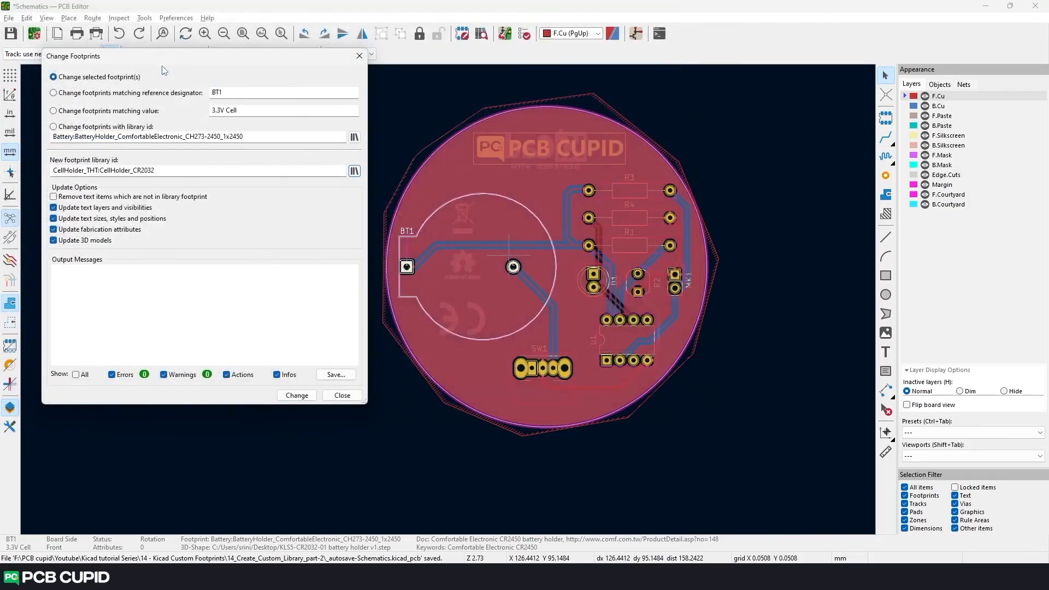
pyautogui.click(298, 395)
pyautogui.click(342, 396)
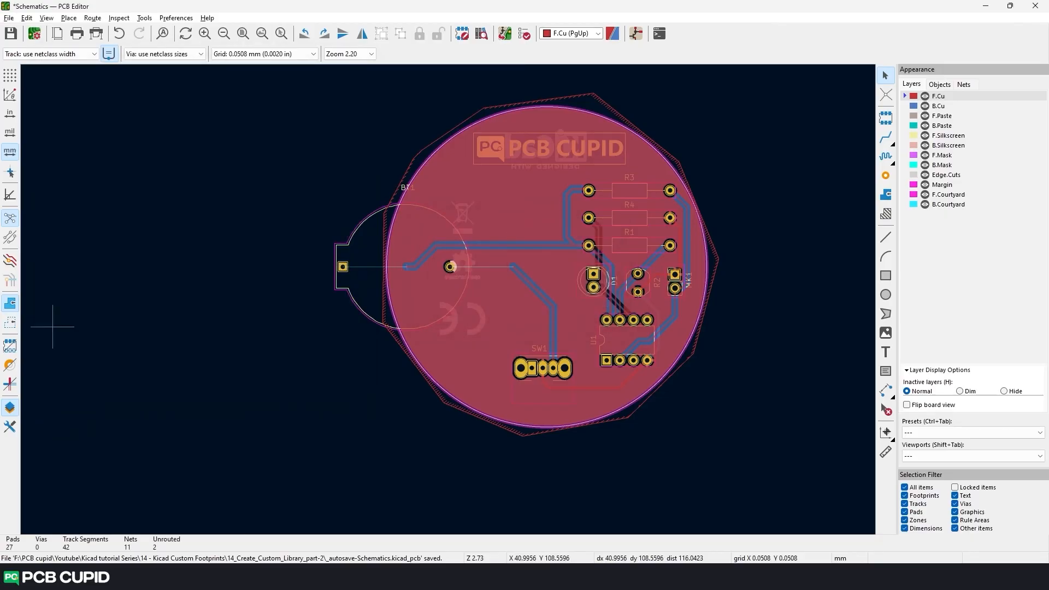
# Step: Move BT1 so its two pads sit on the ends of the existing tracks, and inspect the board in 3D
pyautogui.scroll(3, 402, 260)
pyautogui.scroll(-3, 323, 316)
pyautogui.press('m')
pyautogui.scroll(5, 504, 297)
pyautogui.scroll(-3, 441, 305)
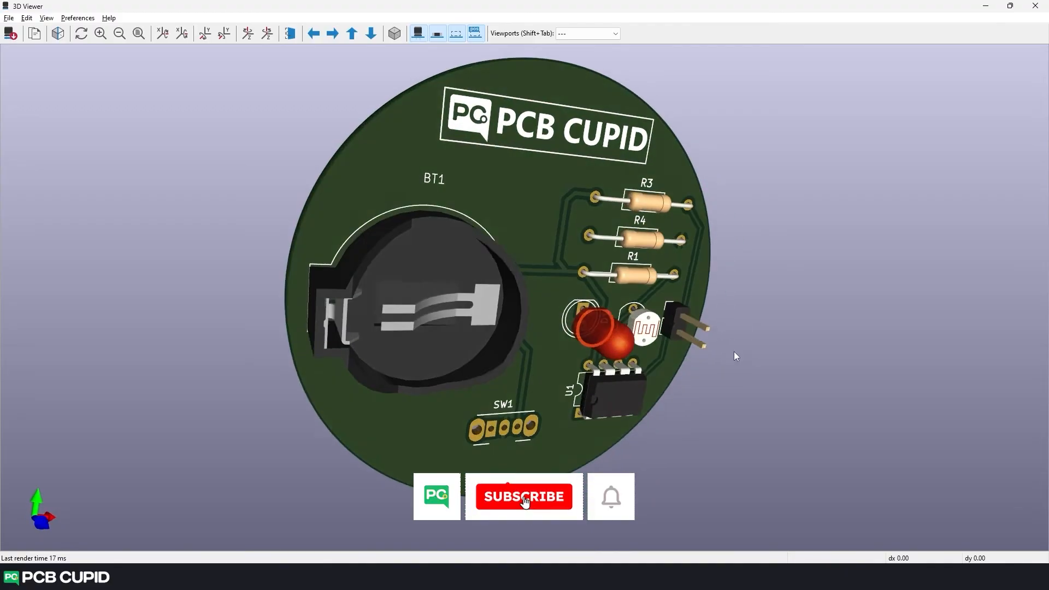
pyautogui.moveTo(735, 356); pyautogui.dragTo(704, 399)
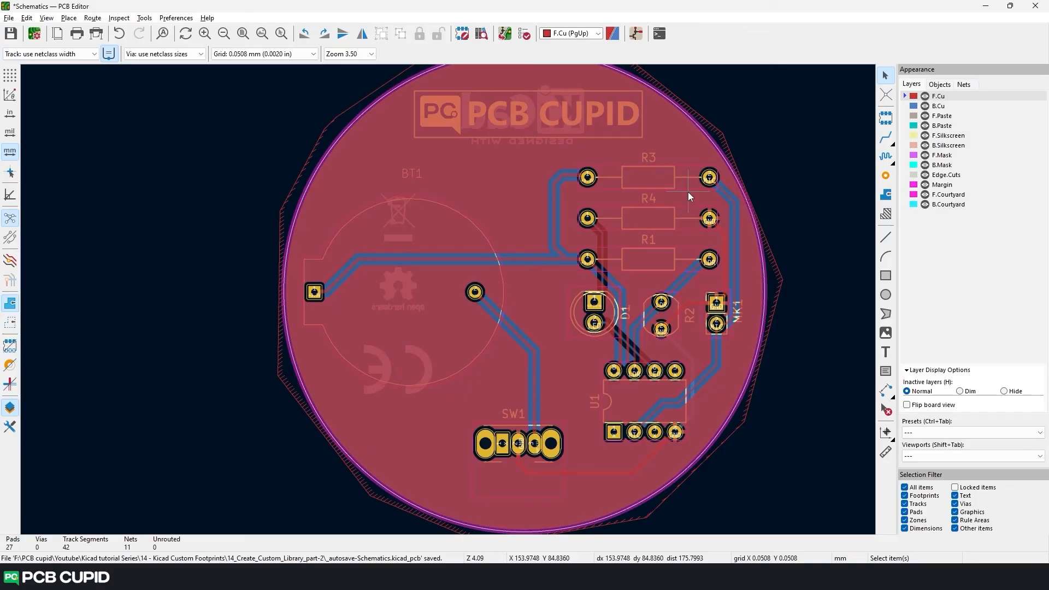
# Step: Add the ATTINY85-20PU folder from External Libraries > Snap EDA Library as a project-specific footprint library
pyautogui.click(176, 17)
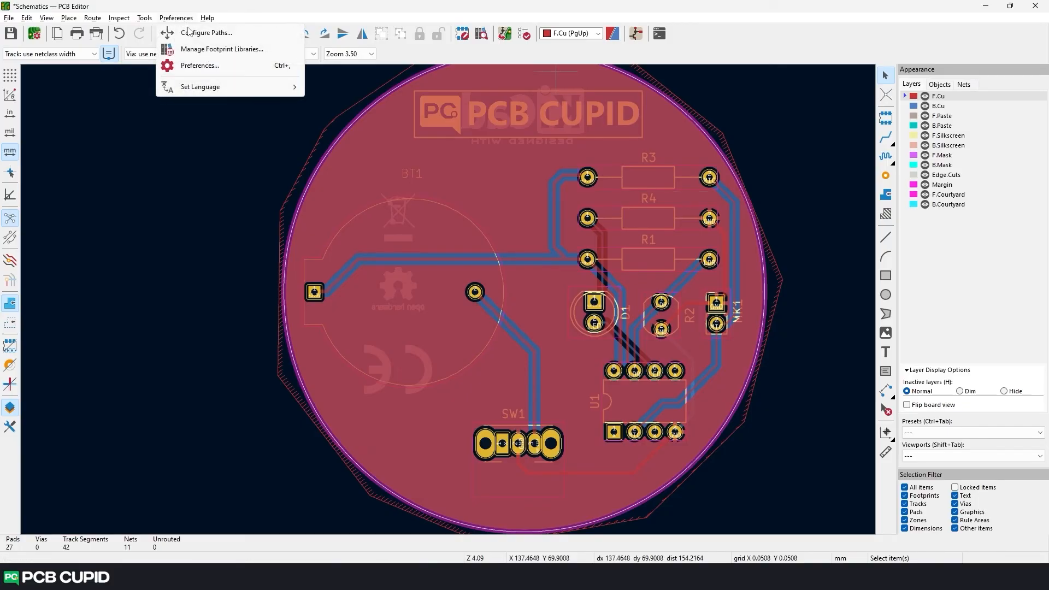
pyautogui.click(221, 49)
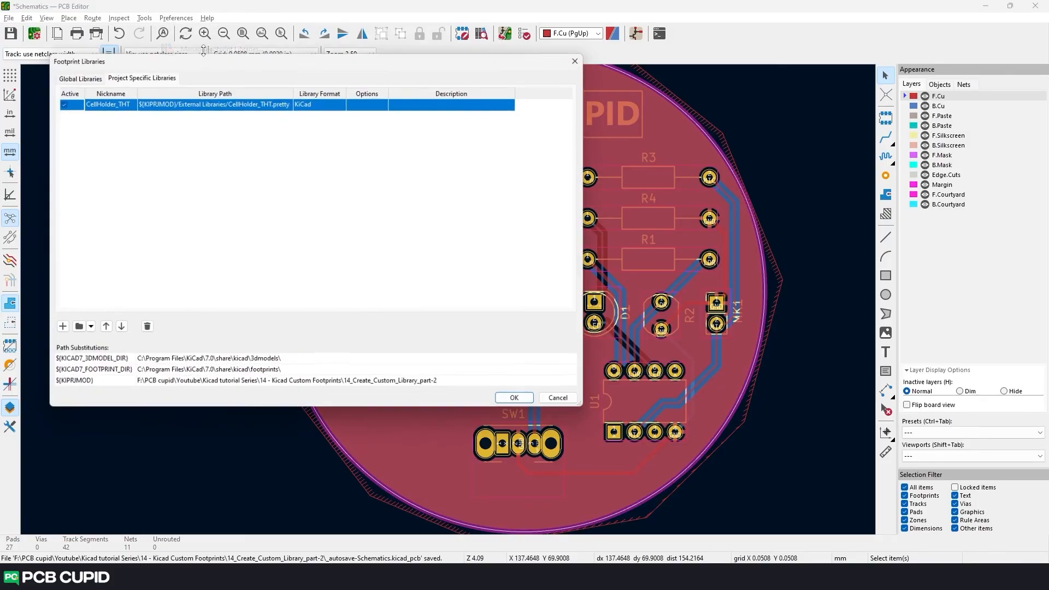
pyautogui.click(72, 330)
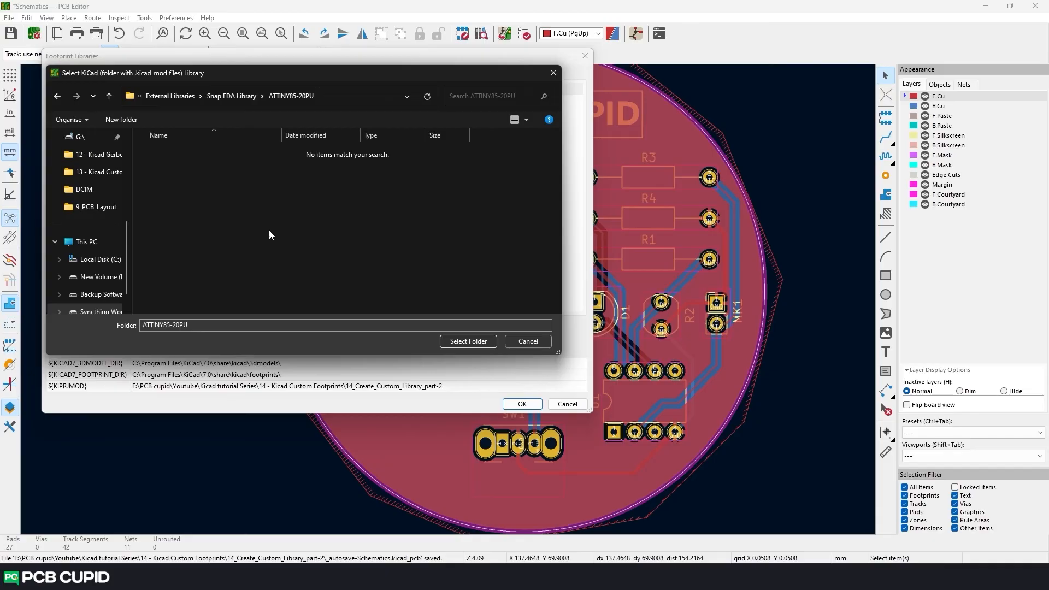
pyautogui.click(469, 341)
pyautogui.click(522, 404)
# Step: Change U1's footprint to ATTINY85-20PU:DIP762W46P254L927H533Q8B and align its pads with the existing tracks
pyautogui.moveTo(651, 375); pyautogui.dragTo(438, 292, button='middle')
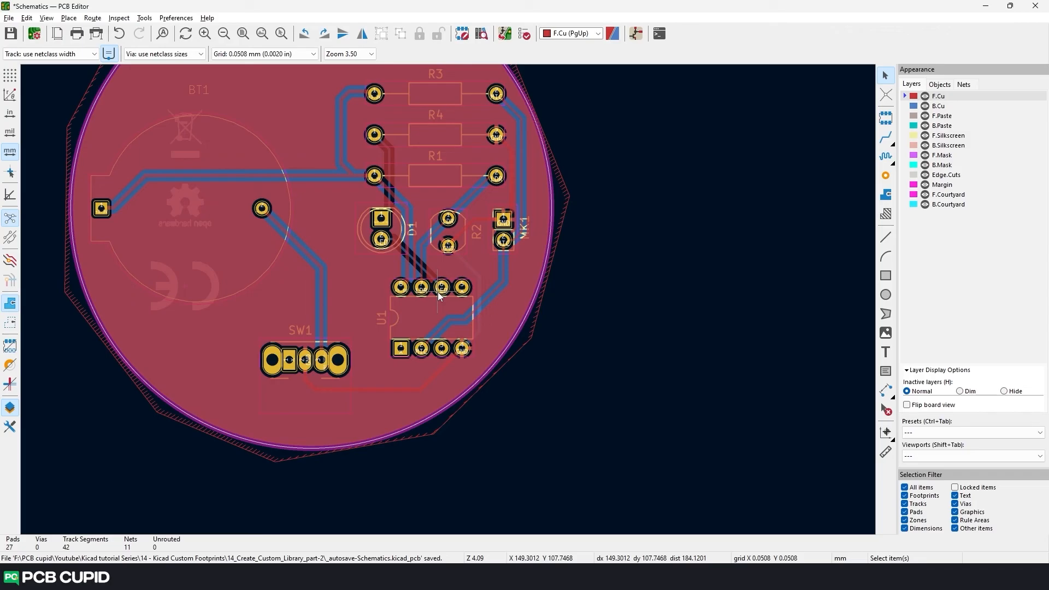
pyautogui.doubleClick(437, 292)
pyautogui.press('Escape')
pyautogui.click(456, 297)
pyautogui.rightClick(456, 298)
pyautogui.click(498, 366)
pyautogui.click(355, 170)
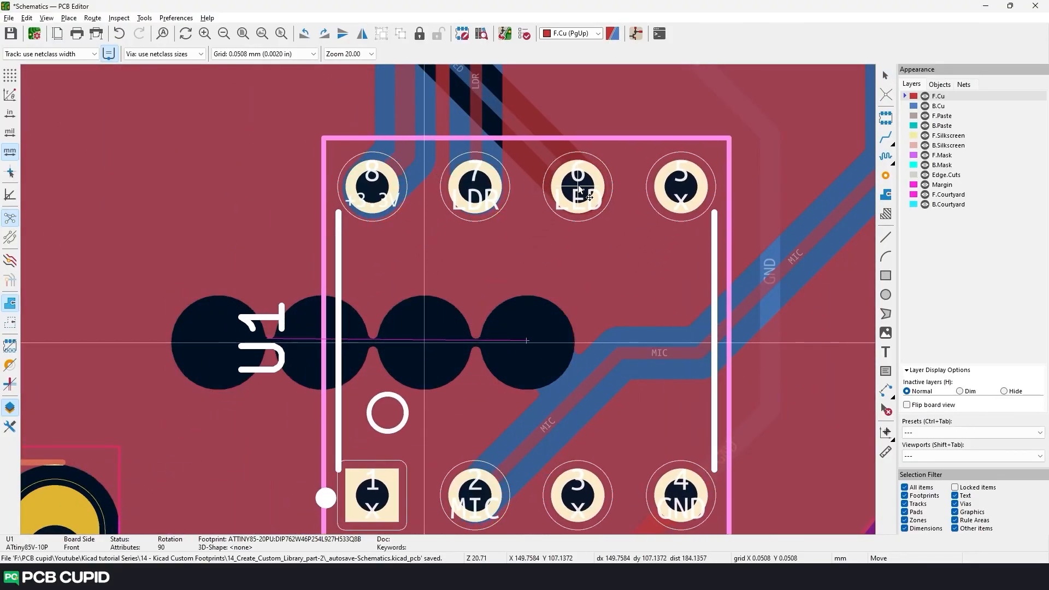
pyautogui.press('Escape')
pyautogui.scroll(-5, 581, 192)
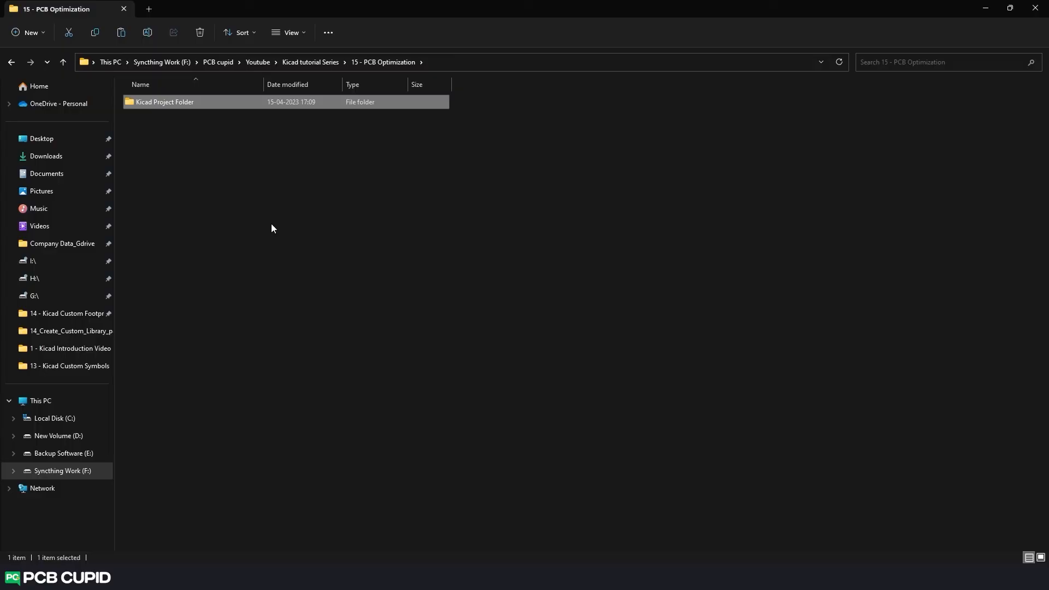
# Step: Duplicate Kicad Project Folder inside the 15 - PCB Optimization folder and open the copy
pyautogui.hotkey('ctrl', 'v')
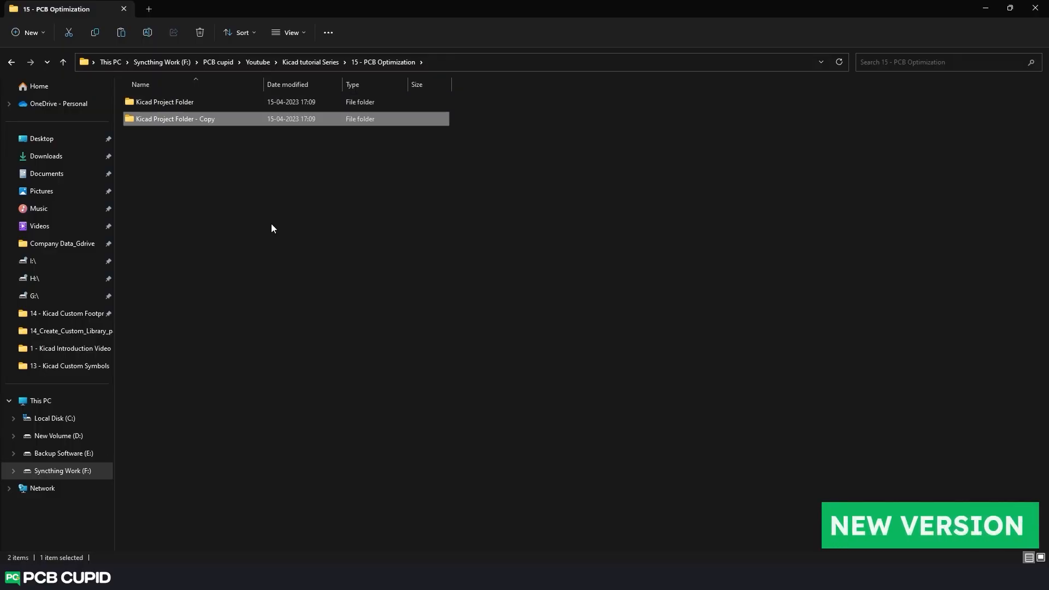
pyautogui.doubleClick(170, 124)
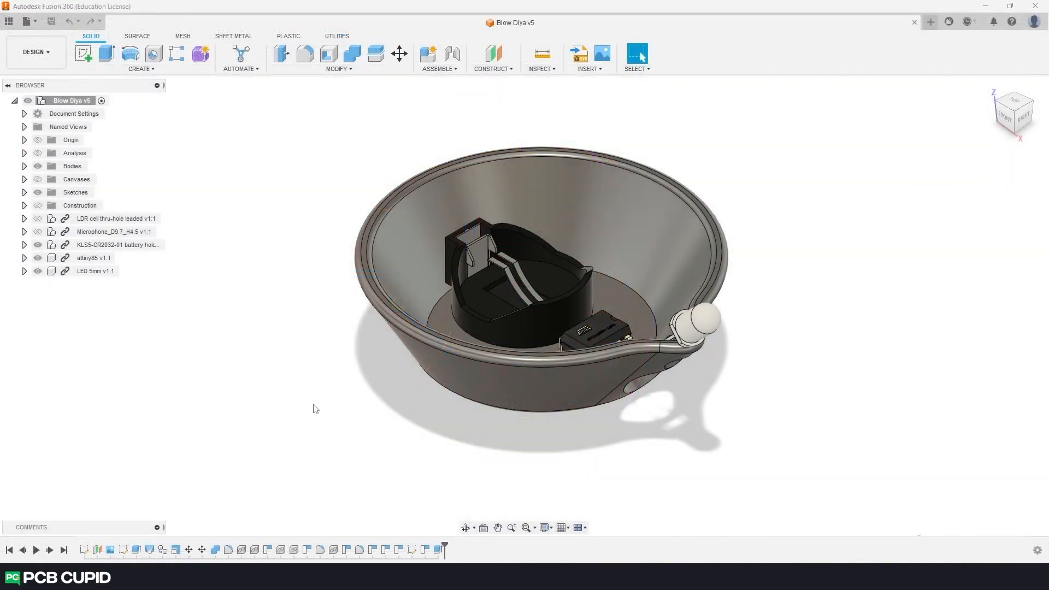
# Step: In Fusion 360, measure the circular inner floor of the Blow Diya model to get its diameter
pyautogui.keyDown('shift'); pyautogui.moveTo(756, 396); pyautogui.dragTo(589, 380, button='middle'); pyautogui.keyUp('shift')
pyautogui.click(628, 391)
pyautogui.moveTo(891, 417); pyautogui.dragTo(778, 423, button='middle')
pyautogui.press('i')
pyautogui.moveTo(851, 103); pyautogui.dragTo(809, 100)
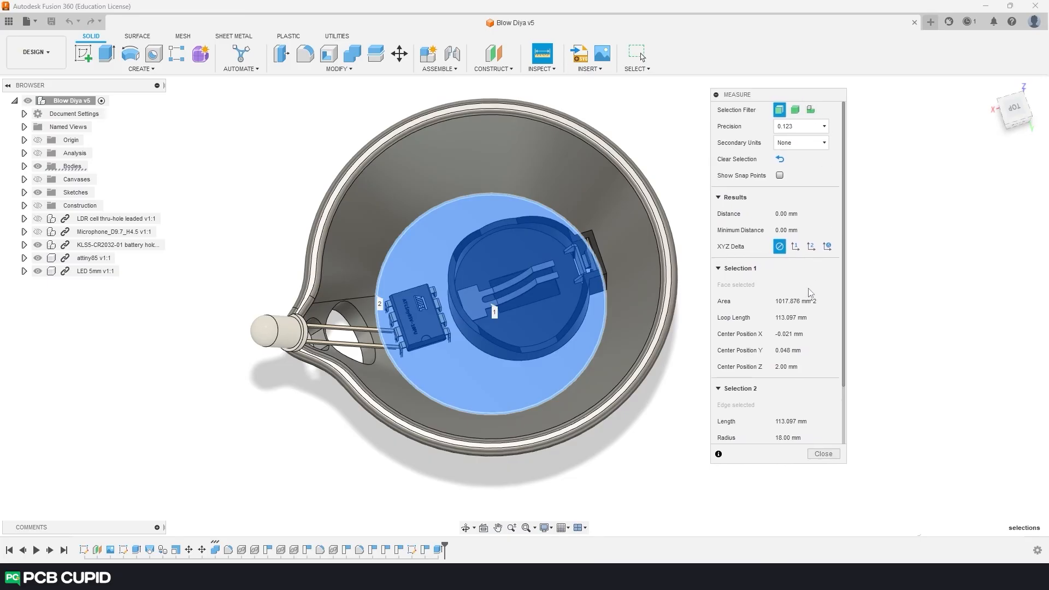
pyautogui.scroll(-2, 791, 327)
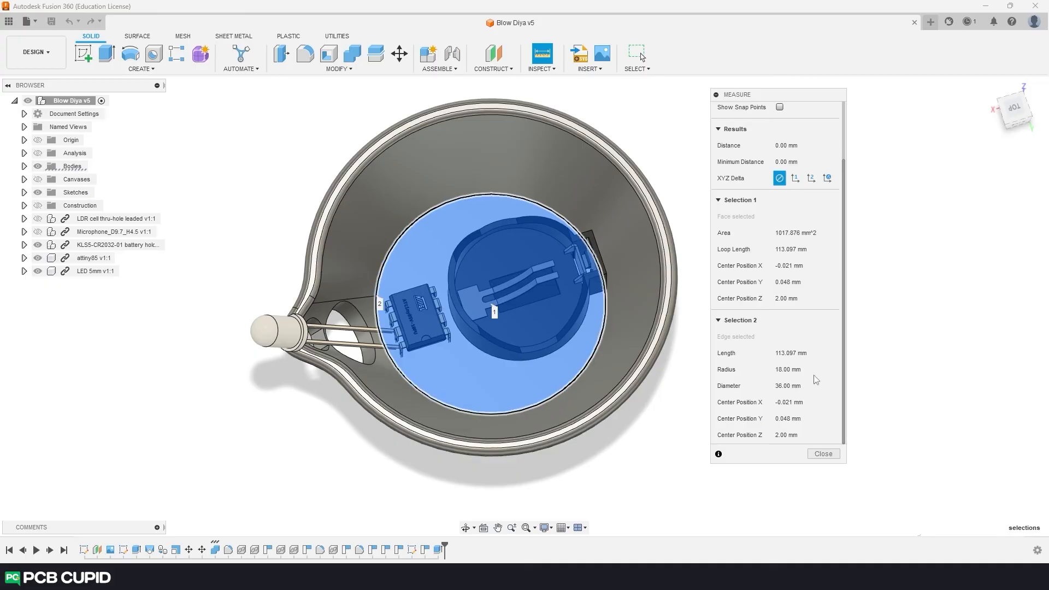
pyautogui.click(822, 454)
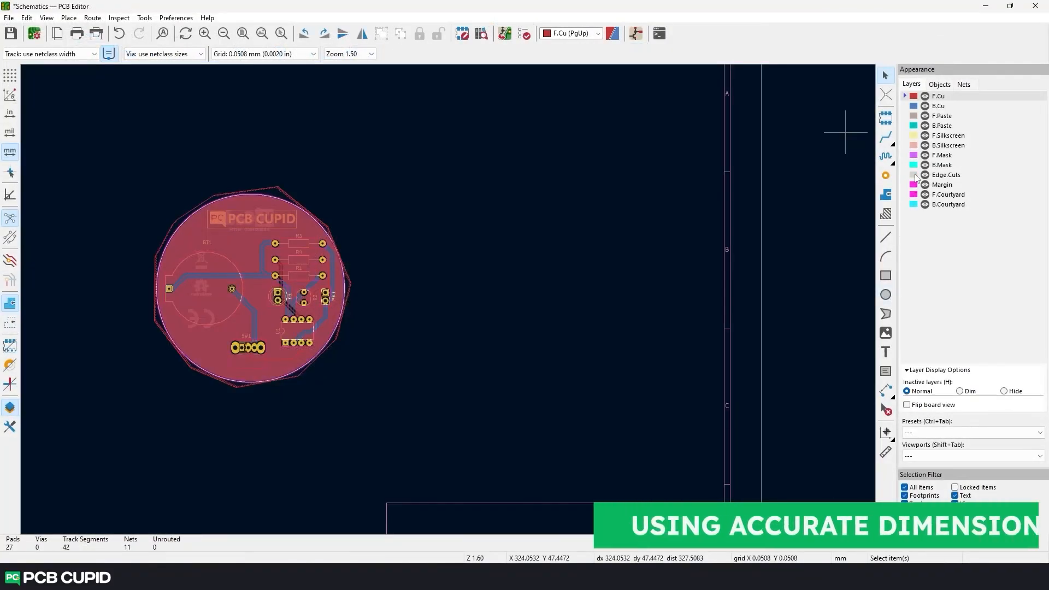
# Step: In the KiCad PCB Editor, draw a circle on Edge.Cuts beside the existing board and set its radius to 17 mm
pyautogui.click(911, 176)
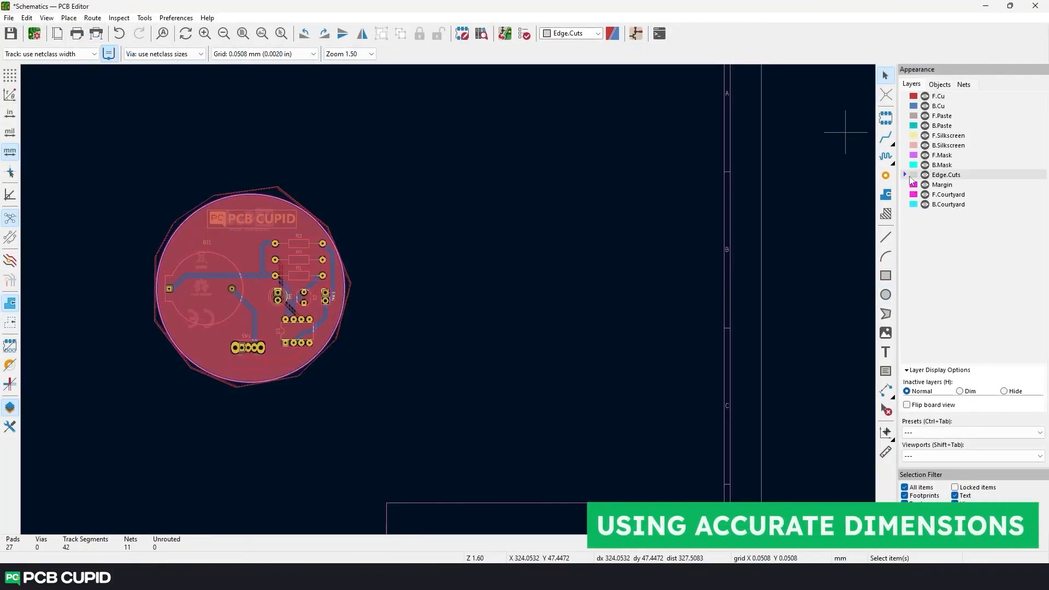
pyautogui.click(886, 295)
pyautogui.click(484, 287)
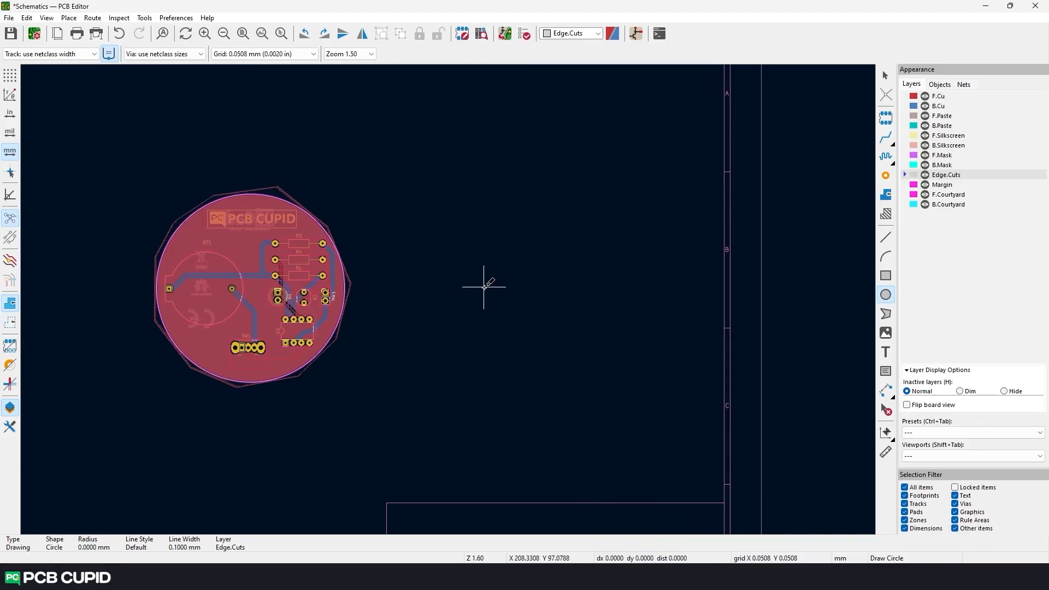
pyautogui.click(526, 286)
pyautogui.press('e')
pyautogui.moveTo(553, 203); pyautogui.dragTo(495, 207)
pyautogui.write('17')
pyautogui.click(546, 332)
# Step: Set the grid to 2.5400 mm (0.1000 in)
pyautogui.scroll(2, 495, 260)
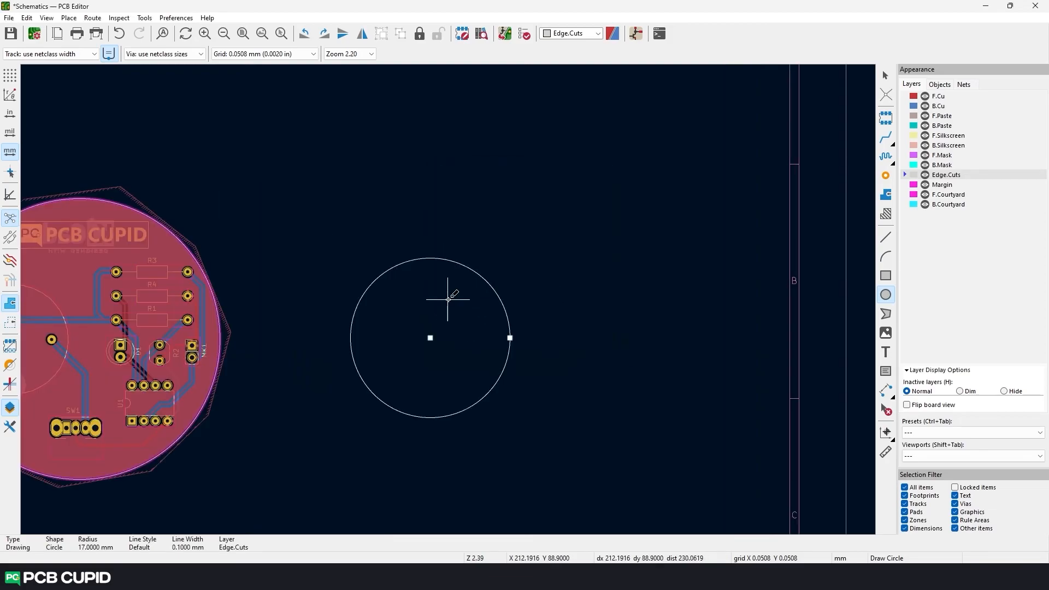
pyautogui.scroll(2, 448, 299)
pyautogui.moveTo(433, 328); pyautogui.dragTo(441, 265, button='middle')
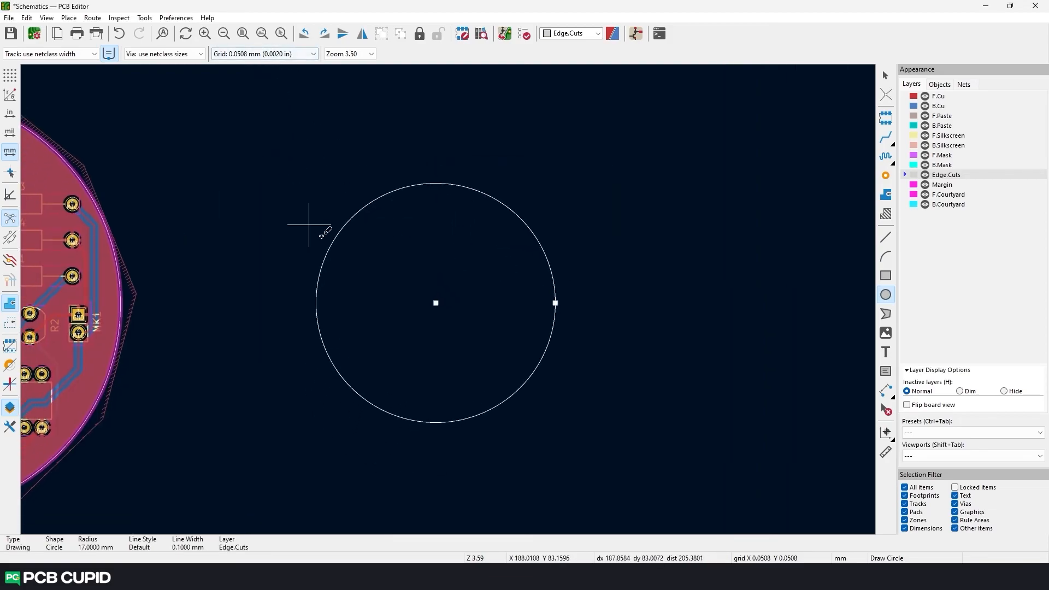
pyautogui.click(289, 55)
pyautogui.click(281, 93)
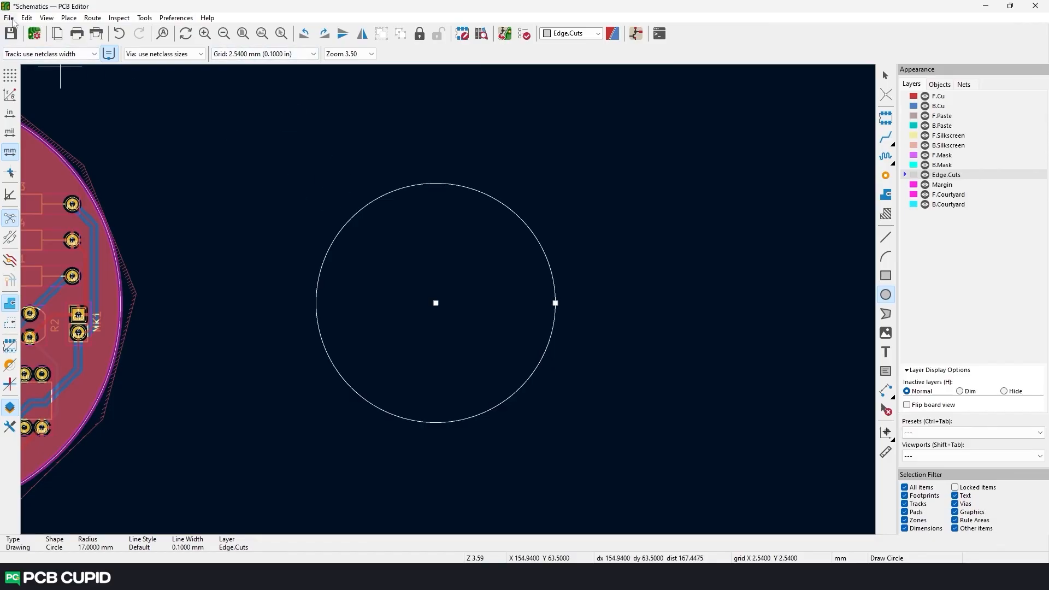
# Step: Enable the F.Fab and B.Fab layers in the board setup
pyautogui.click(34, 34)
pyautogui.click(356, 136)
pyautogui.click(356, 286)
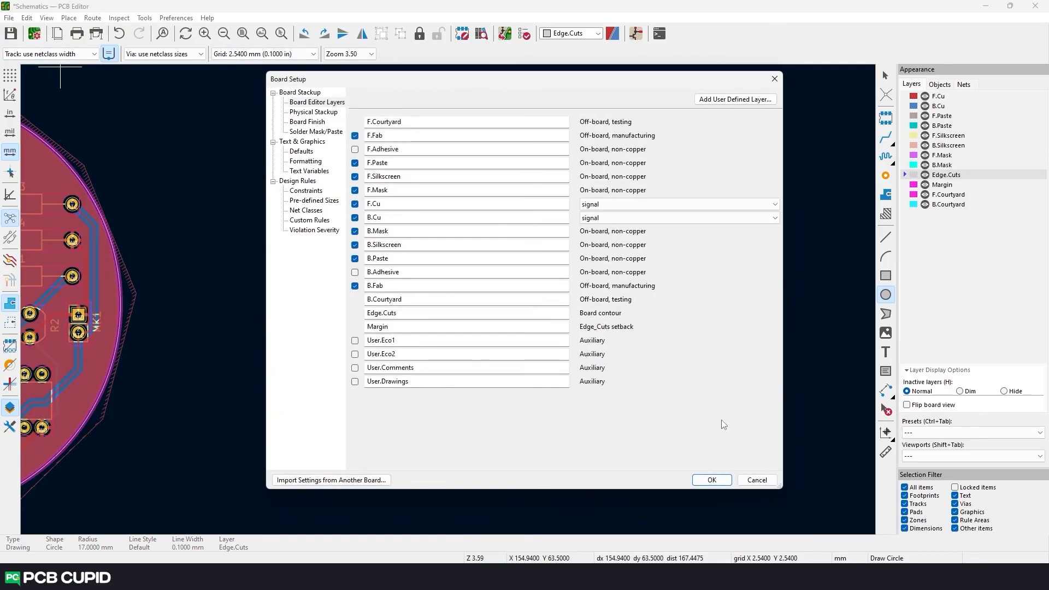
pyautogui.click(711, 480)
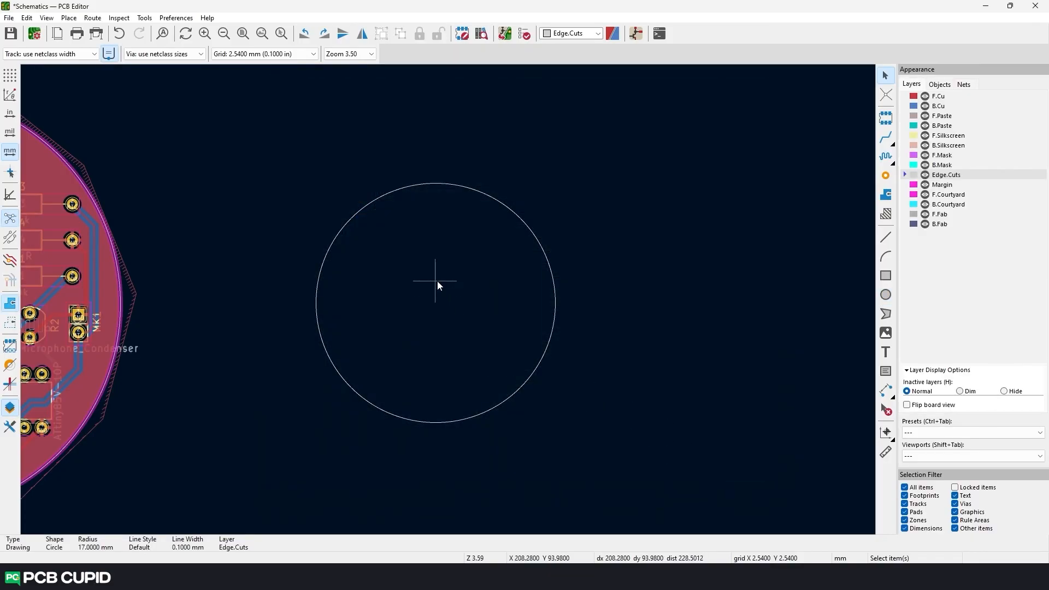
# Step: Make F.Fab the active layer and move the 17 mm circle slightly up so its top point lands on the grid
pyautogui.click(940, 214)
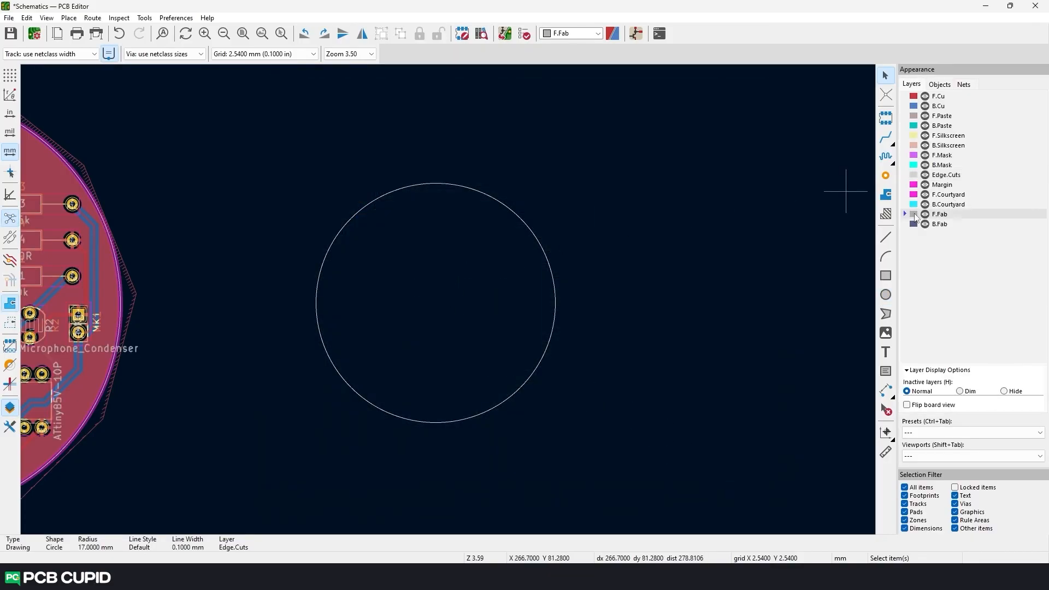
pyautogui.click(442, 186)
pyautogui.moveTo(435, 183); pyautogui.dragTo(435, 174)
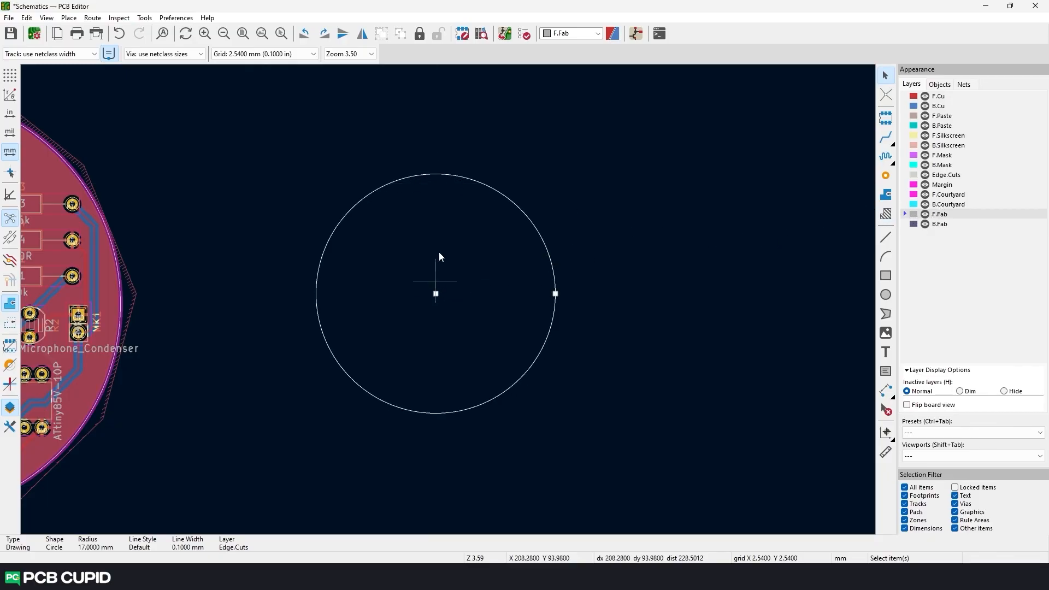
# Step: Draw a vertical line on F.Fab through the 17 mm circle: a 17.78 mm segment down from its top point, extended almost to the bottom
pyautogui.click(886, 237)
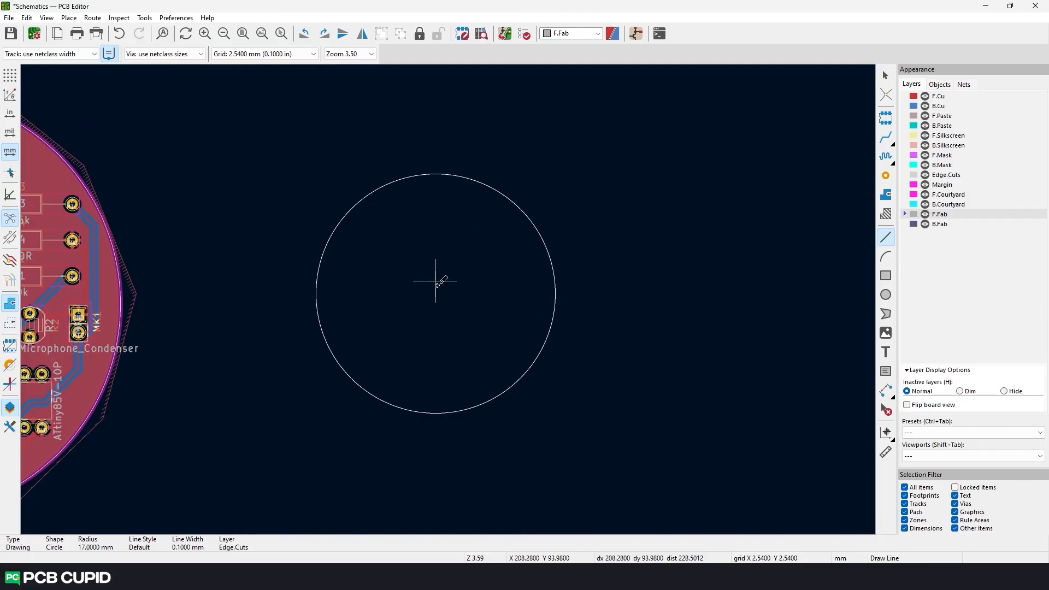
pyautogui.click(369, 112)
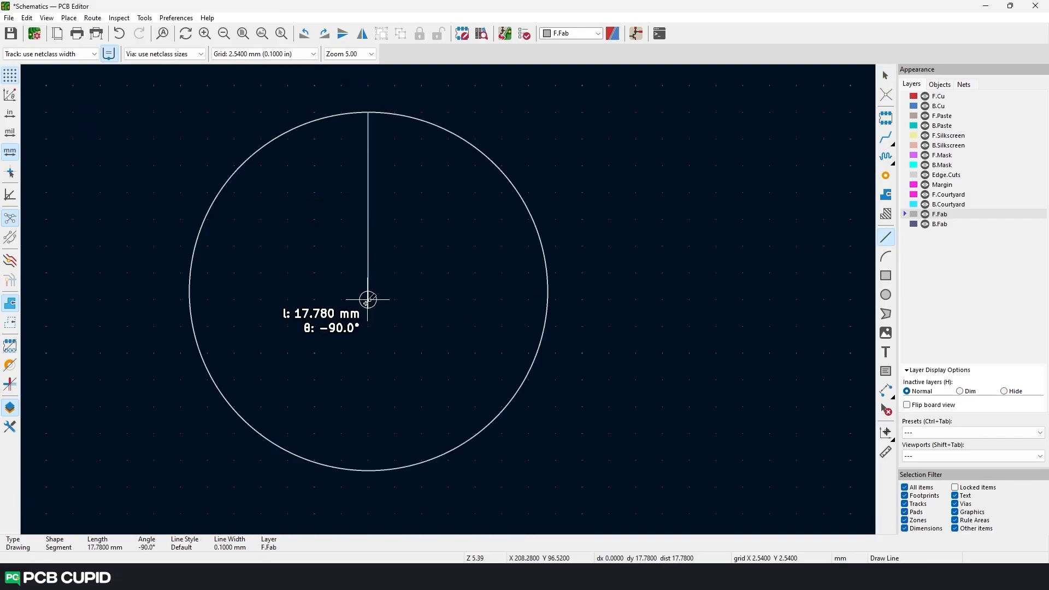
pyautogui.doubleClick(368, 300)
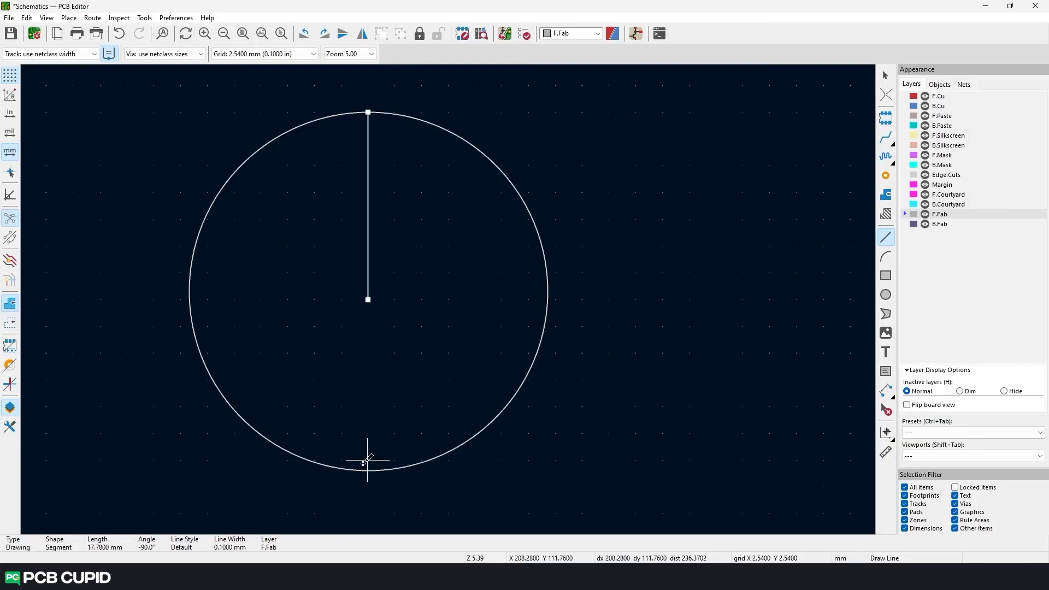
pyautogui.click(374, 298)
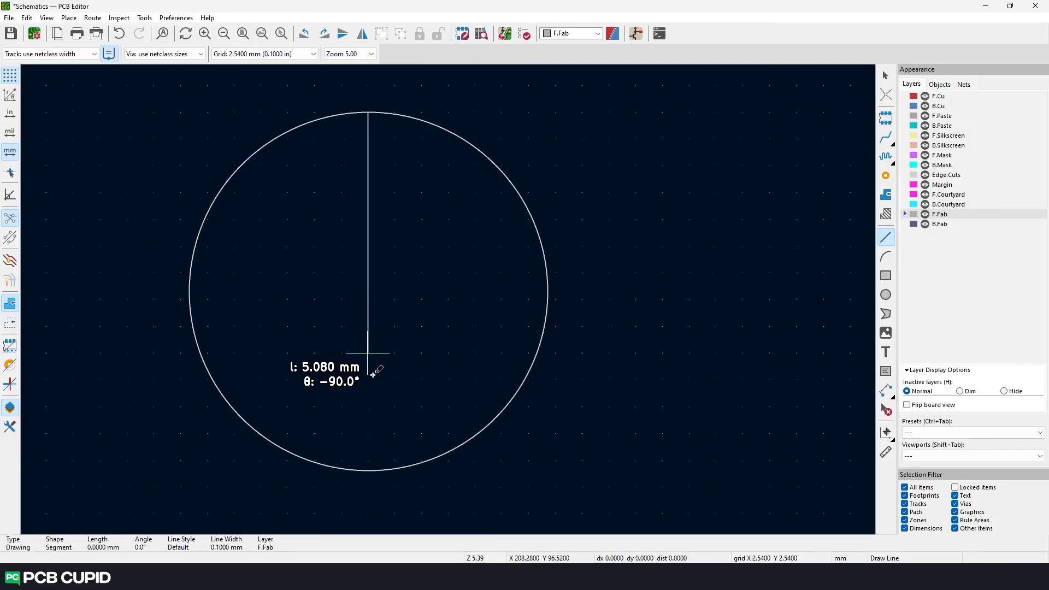
pyautogui.doubleClick(368, 461)
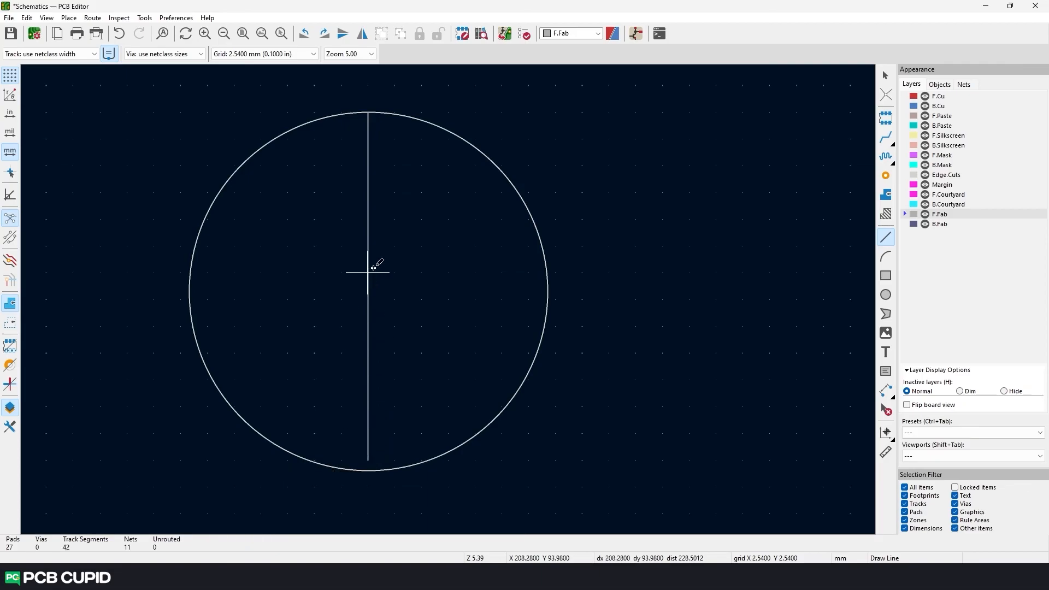
# Step: Draw a horizontal F.Fab line across the circle as two segments of about 15 mm, running outward on either side of the vertical line
pyautogui.click(368, 299)
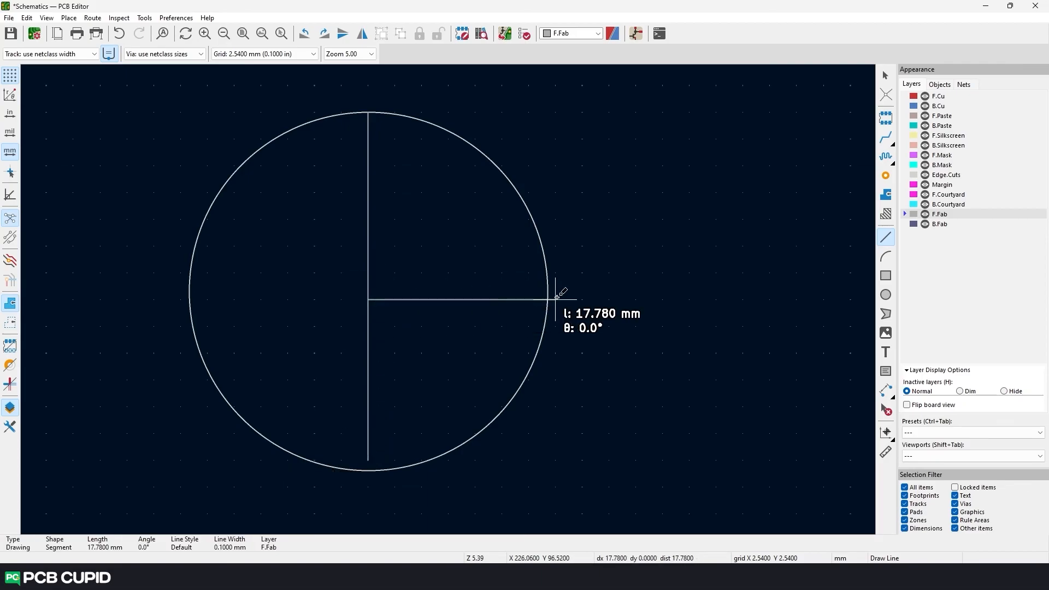
pyautogui.doubleClick(532, 298)
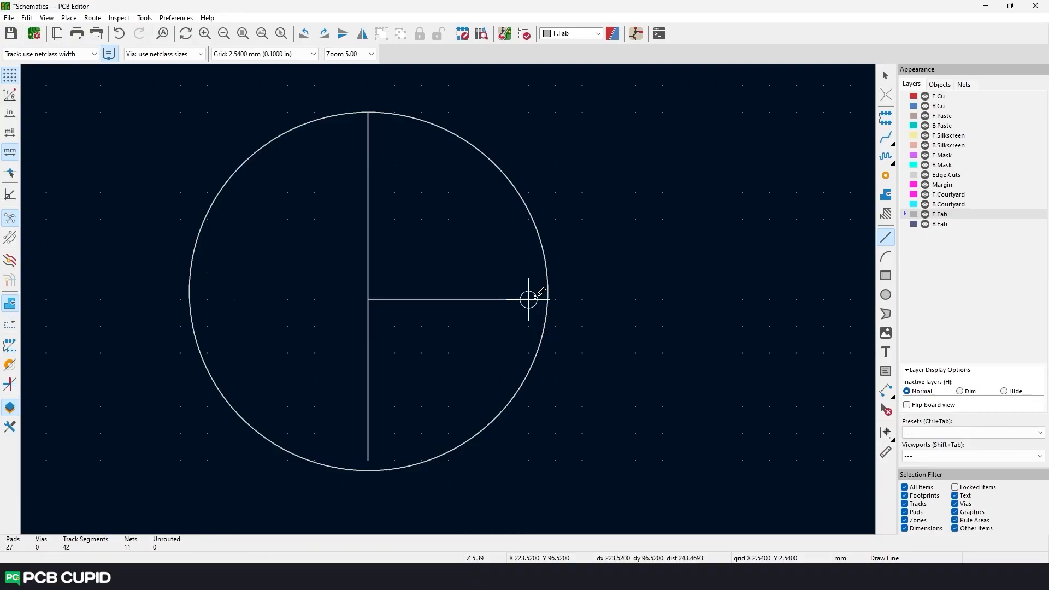
pyautogui.click(368, 299)
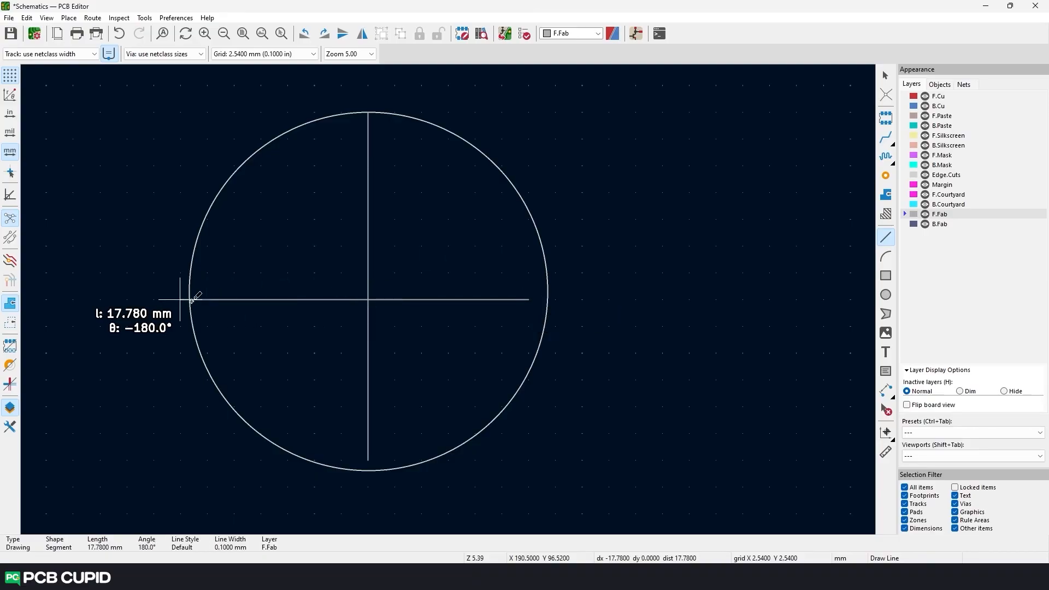
pyautogui.doubleClick(201, 300)
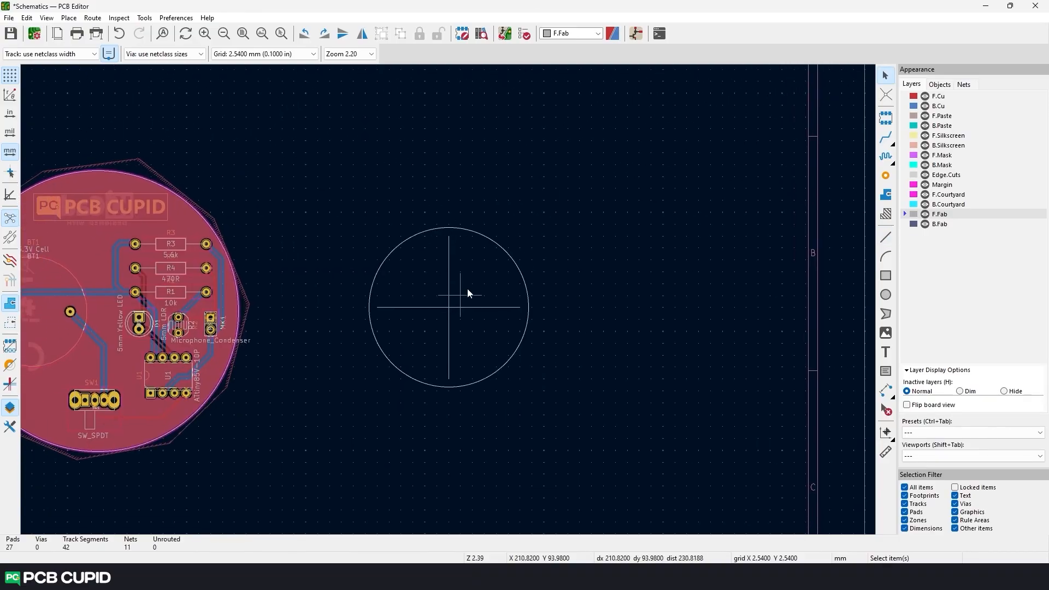
# Step: Move the cell holder footprint BT1 from the old board into the new circle, centring its pads on the horizontal line near the left edge
pyautogui.scroll(3, 467, 288)
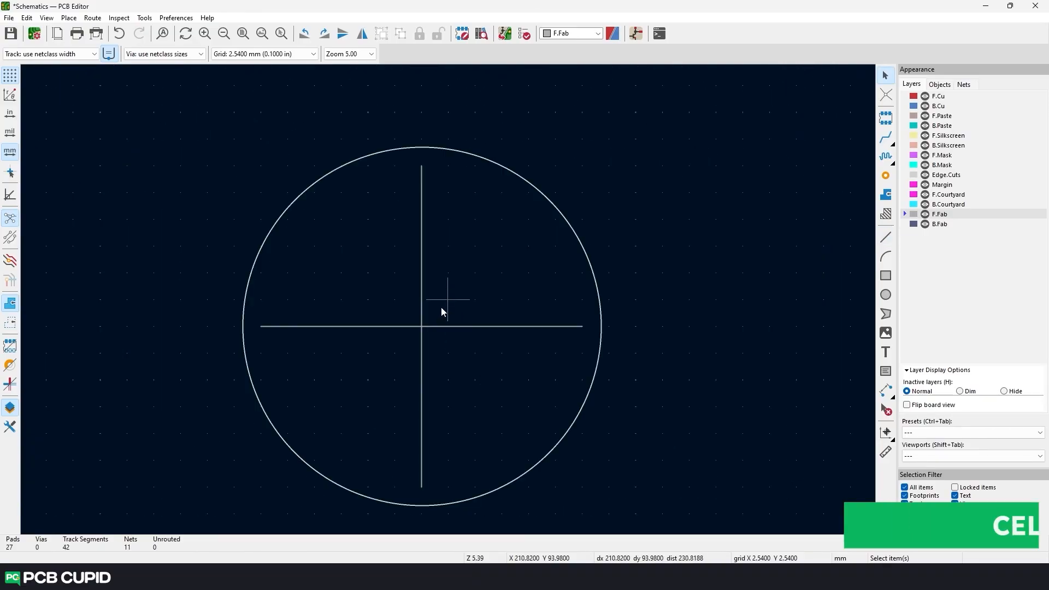
pyautogui.scroll(-3, 437, 309)
pyautogui.moveTo(395, 317); pyautogui.dragTo(443, 320, button='middle')
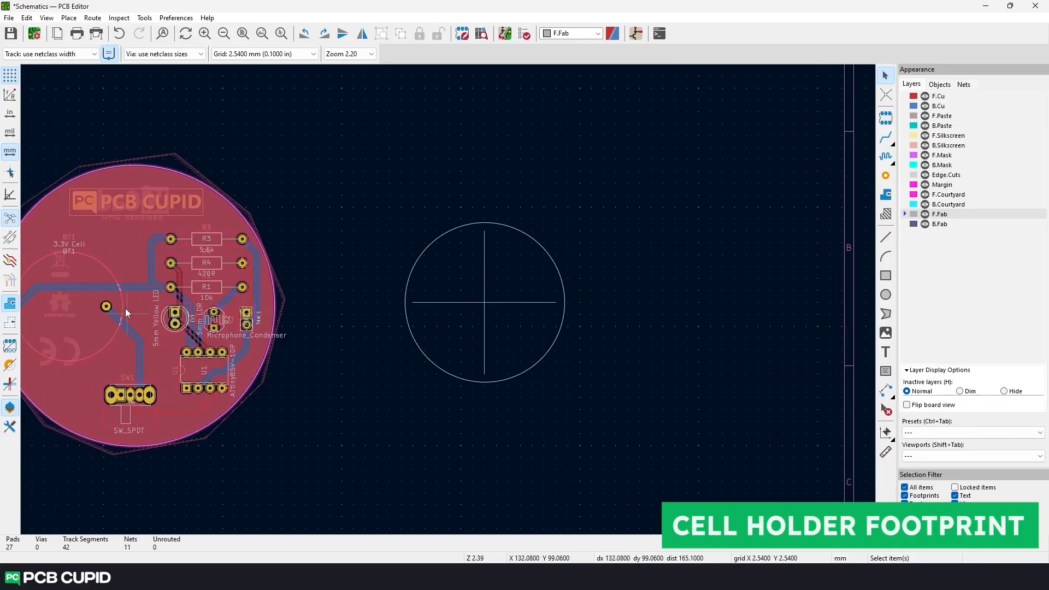
pyautogui.press('m')
pyautogui.scroll(4, 449, 306)
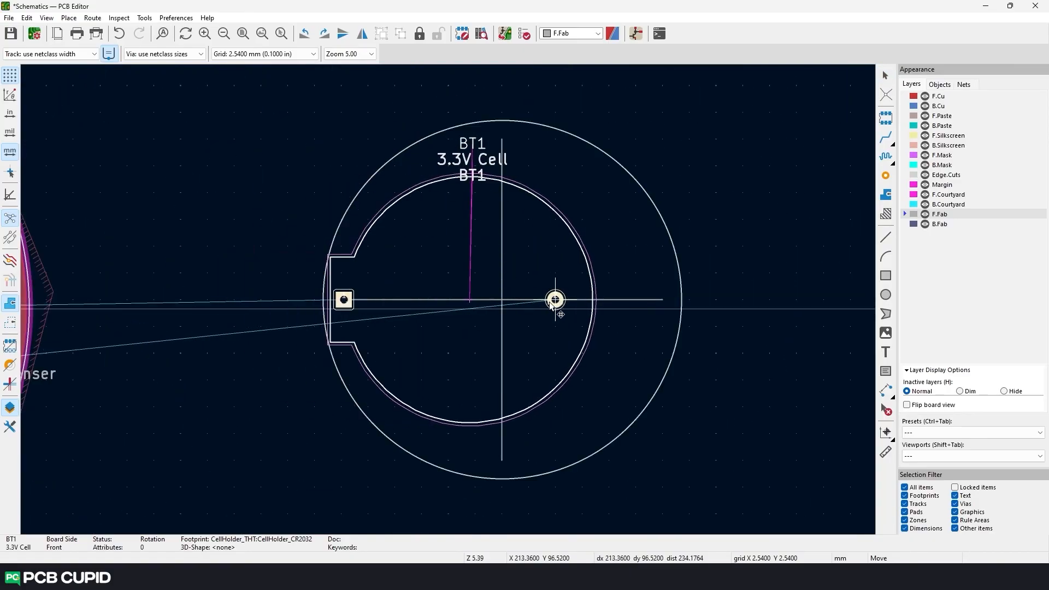
pyautogui.click(550, 305)
# Step: Set the grid to 0.1270 mm (0.0050 in)
pyautogui.click(315, 53)
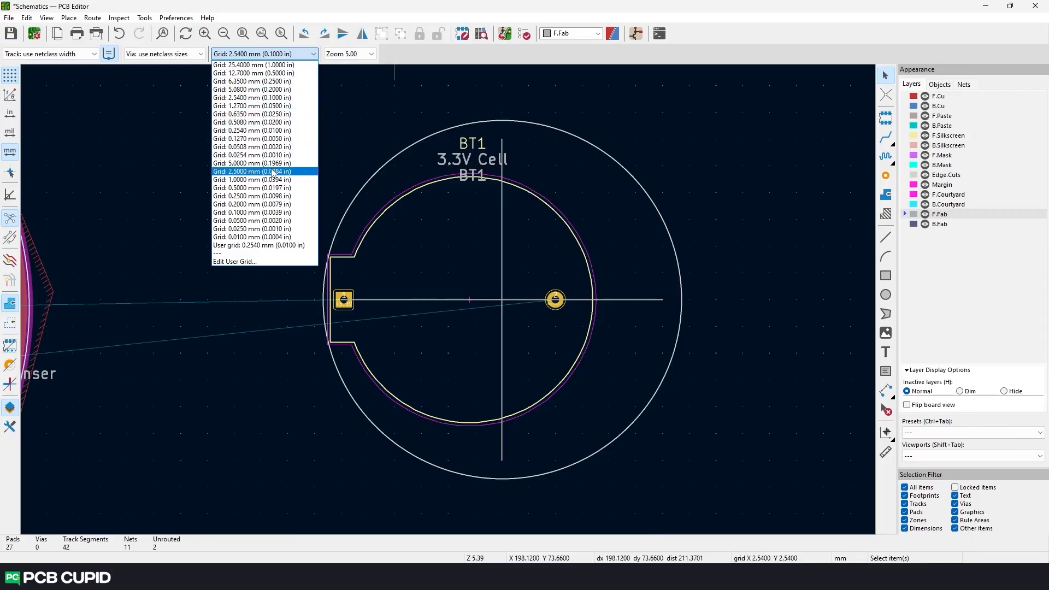
pyautogui.click(281, 138)
pyautogui.scroll(-2, 448, 299)
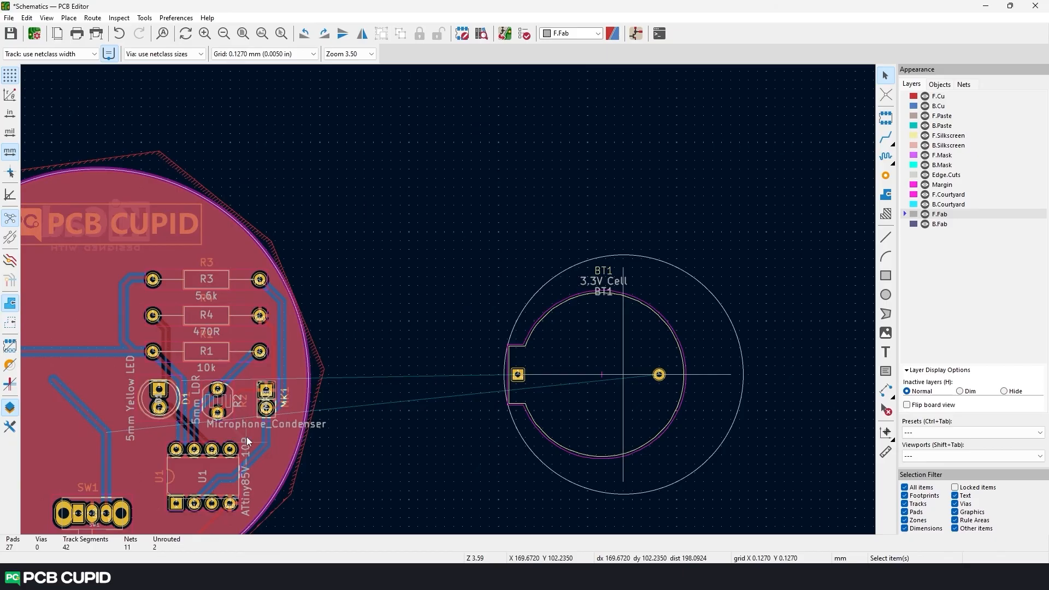
pyautogui.moveTo(492, 290); pyautogui.dragTo(398, 228, button='middle')
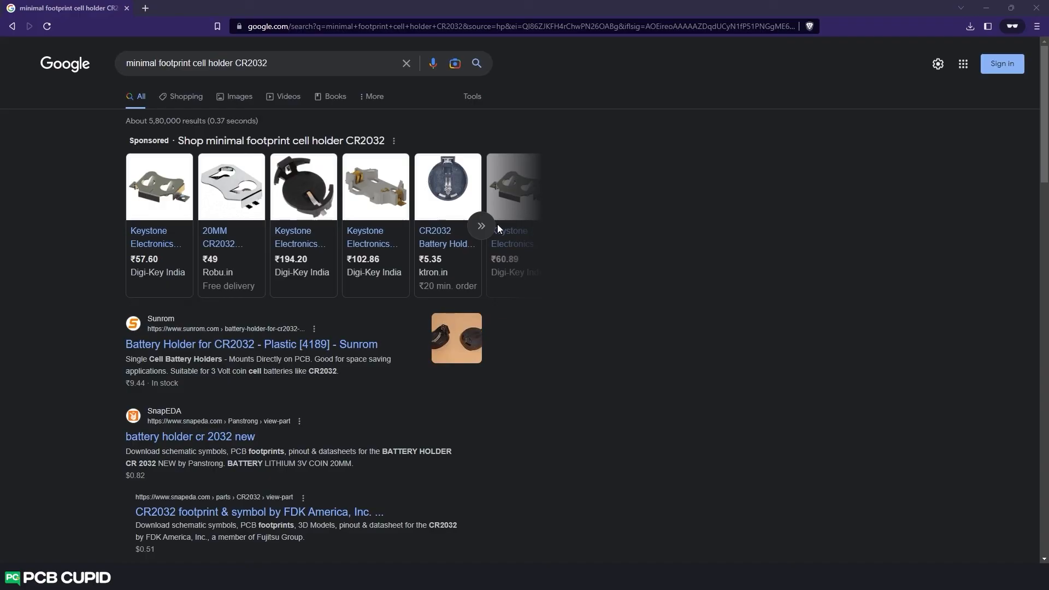
pyautogui.moveTo(217, 290)
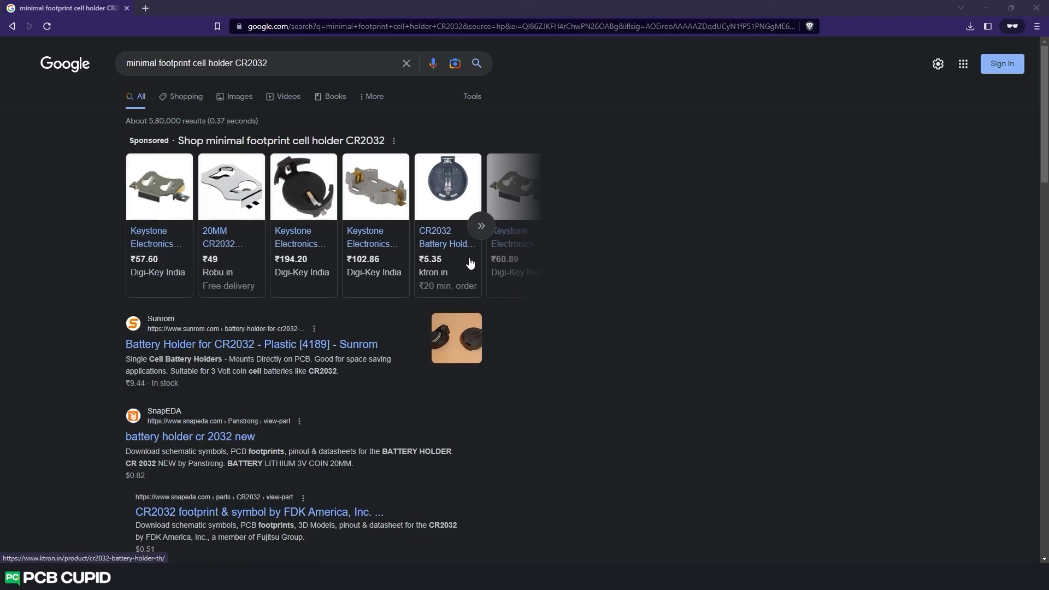
pyautogui.moveTo(407, 263)
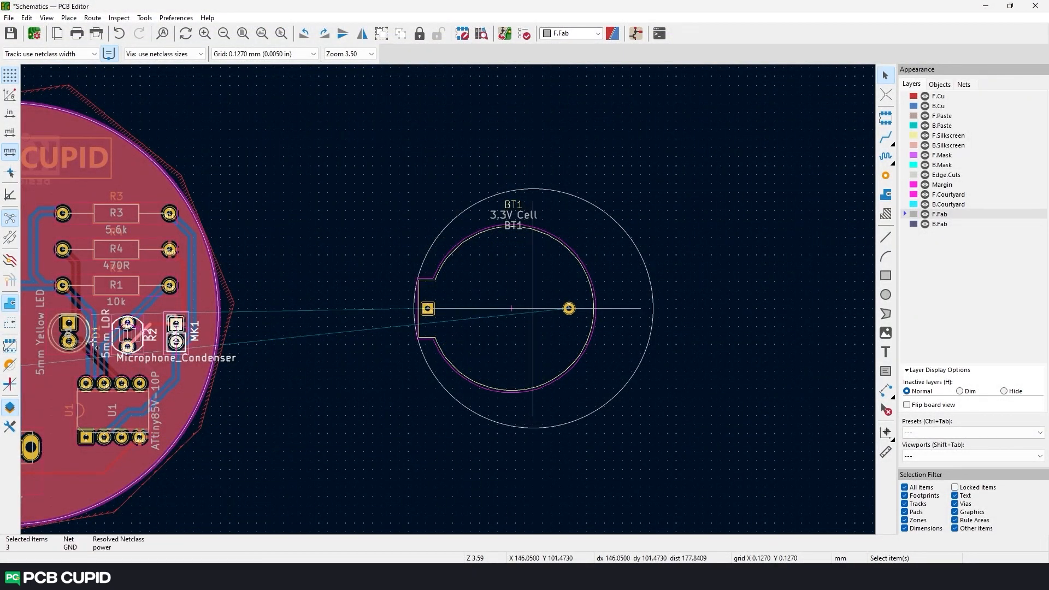
# Step: Move the LED D1, LDR R2 and microphone MK1 footprints together from the old board to the right side of the new circle
pyautogui.keyDown('shift'); pyautogui.click(92, 344); pyautogui.keyUp('shift')
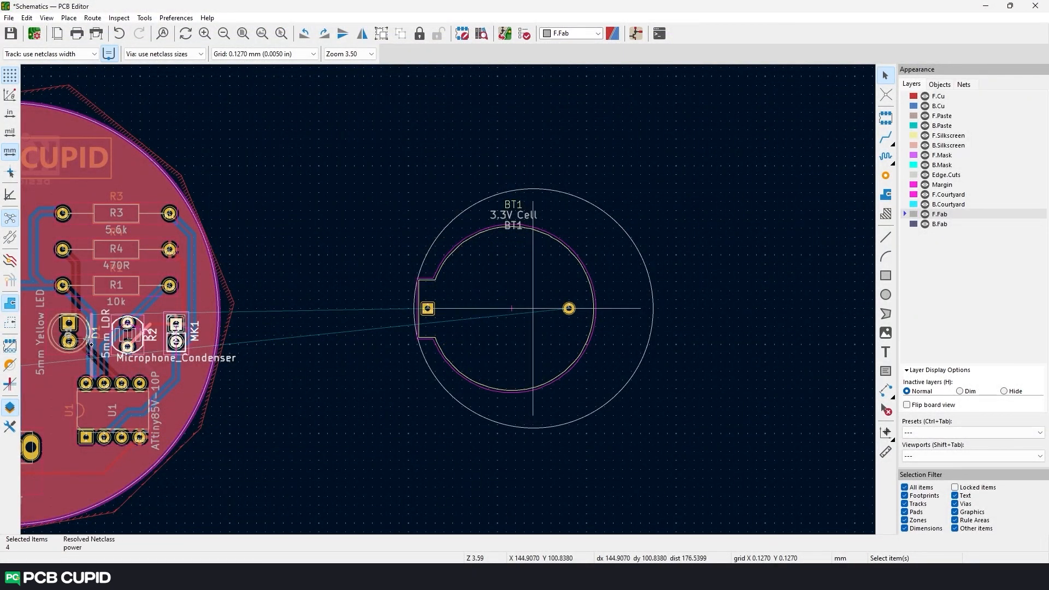
pyautogui.keyDown('shift'); pyautogui.click(77, 336); pyautogui.keyUp('shift')
pyautogui.click(77, 336)
pyautogui.keyDown('shift'); pyautogui.click(141, 345); pyautogui.keyUp('shift')
pyautogui.keyDown('shift'); pyautogui.click(139, 346); pyautogui.keyUp('shift')
pyautogui.keyDown('shift'); pyautogui.click(176, 339); pyautogui.keyUp('shift')
pyautogui.press('m')
pyautogui.click(533, 327)
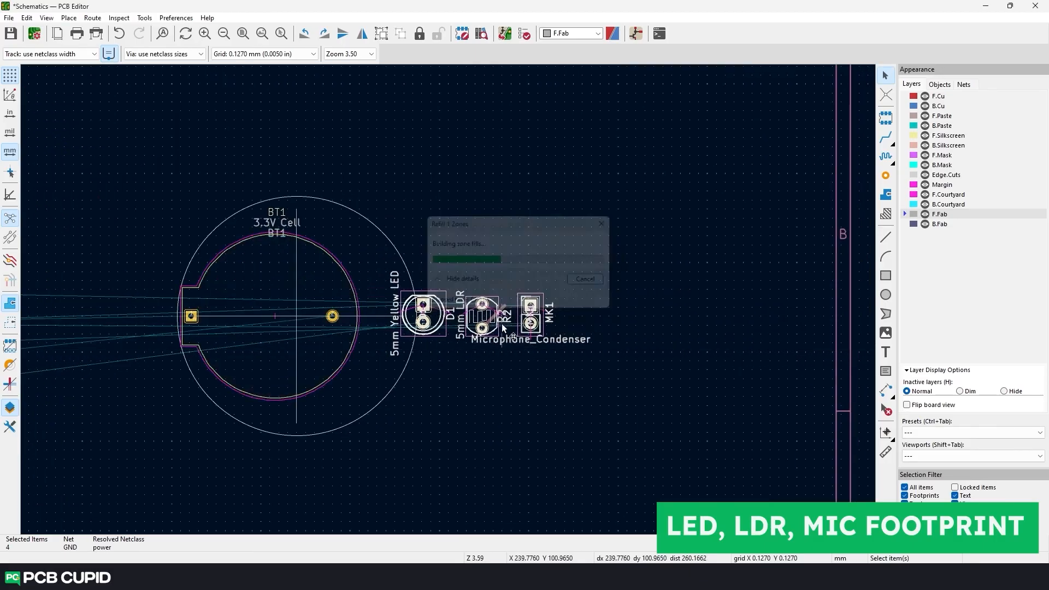
pyautogui.press('Escape')
# Step: Copy MK1's footprint library ID, Connector_PinHeader_2.54mm:PinHeader_1x02_P2.54mm_Vertical, without changing its footprint
pyautogui.scroll(4, 448, 300)
pyautogui.moveTo(448, 299); pyautogui.dragTo(384, 358, button='middle')
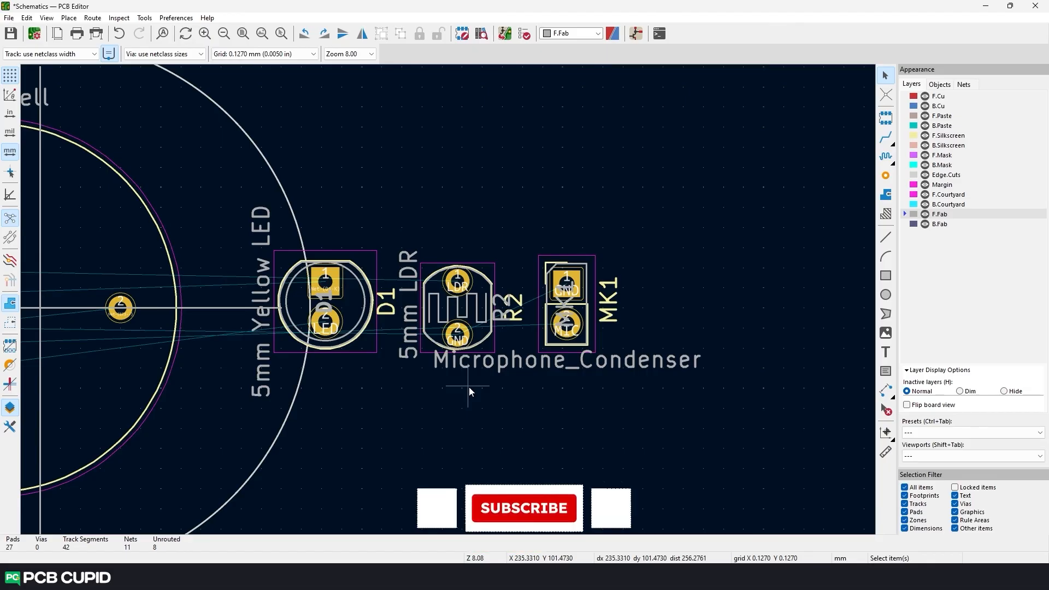
pyautogui.click(447, 314)
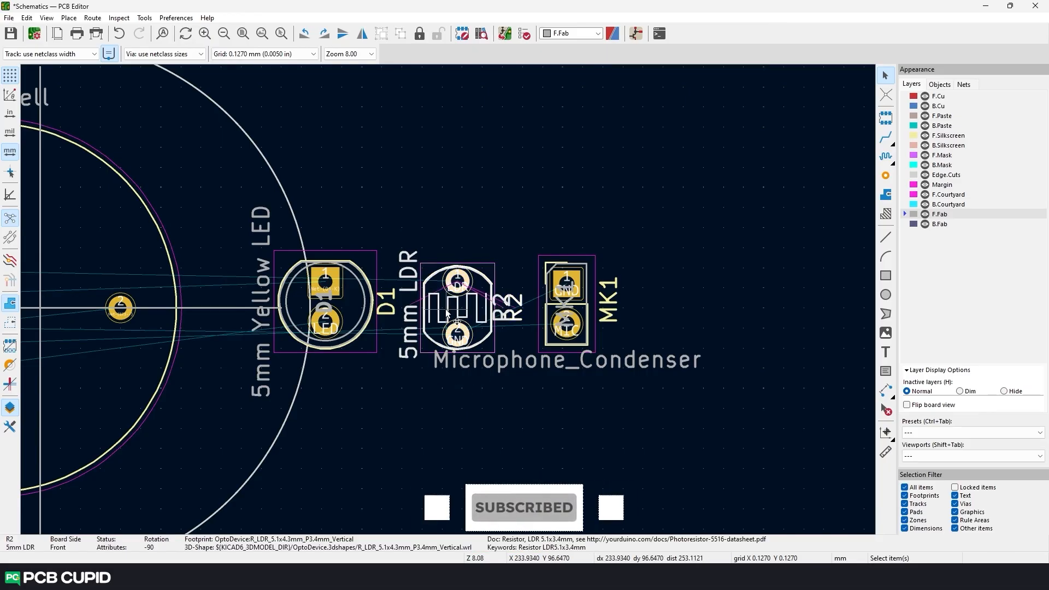
pyautogui.click(582, 330)
pyautogui.doubleClick(582, 330)
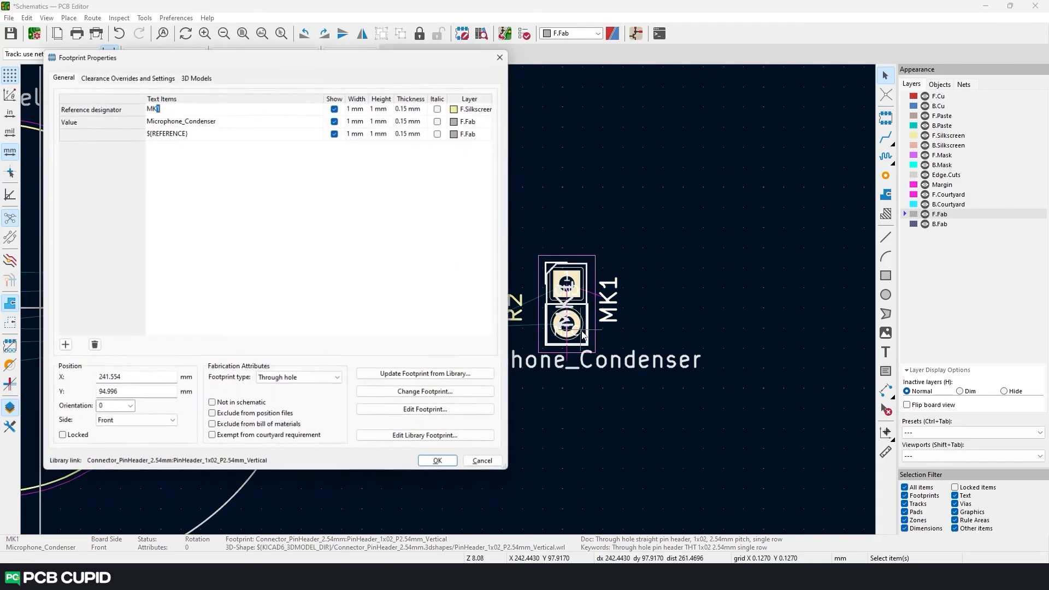
pyautogui.click(415, 395)
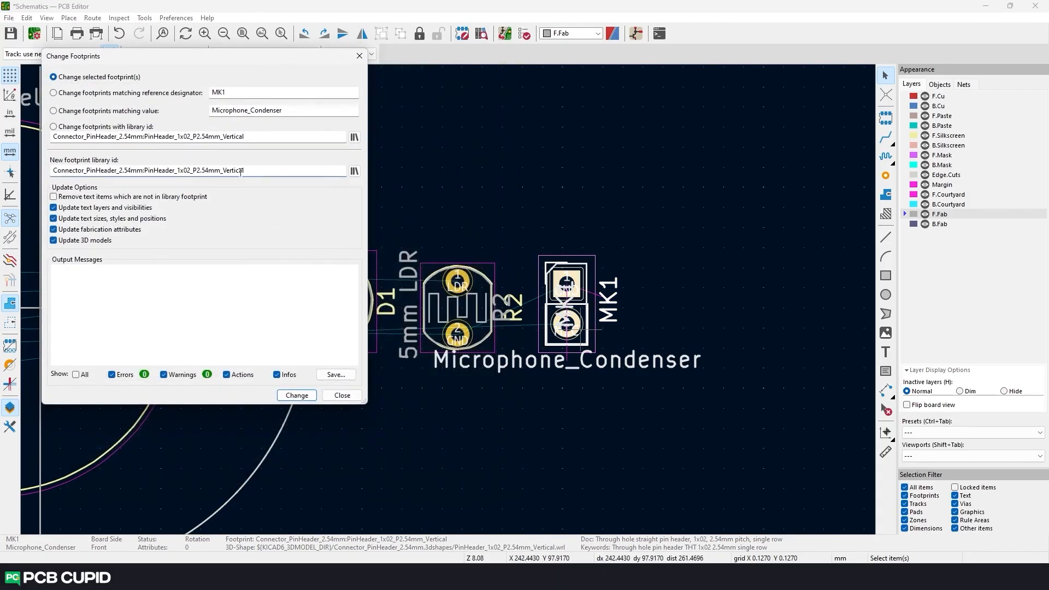
pyautogui.moveTo(260, 170); pyautogui.dragTo(92, 170)
pyautogui.hotkey('ctrl', 'c')
pyautogui.rightClick(92, 170)
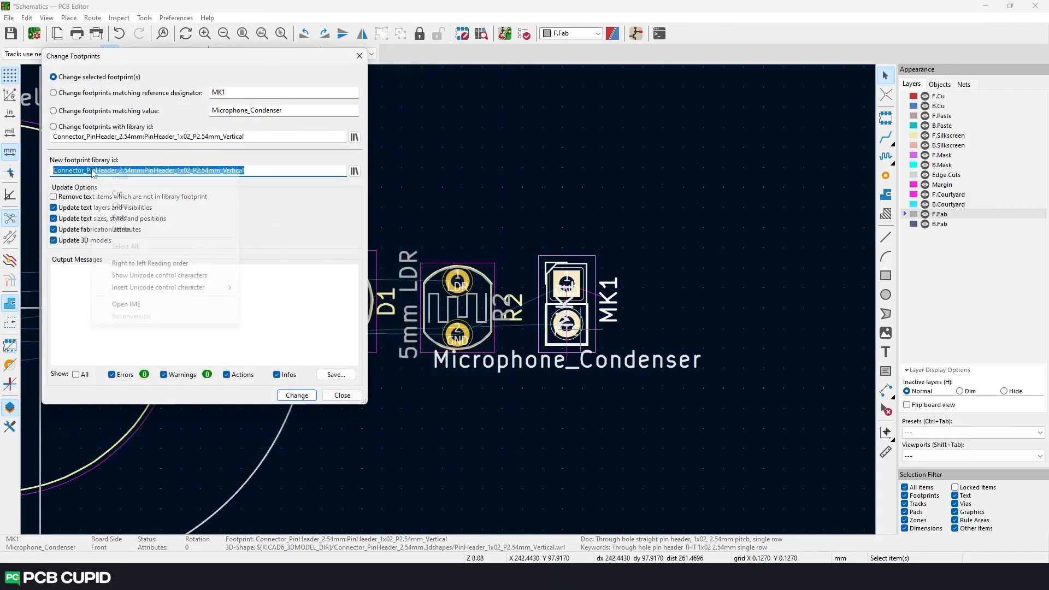
pyautogui.click(134, 206)
pyautogui.click(342, 395)
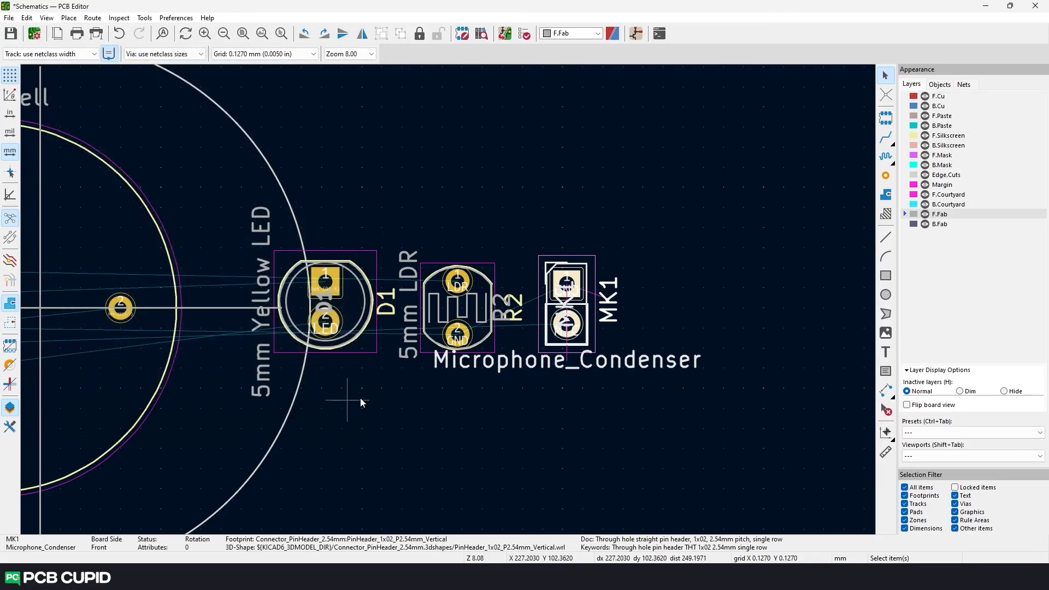
# Step: Change the footprints of R2 and D1 to the copied Connector_PinHeader_2.54mm:PinHeader_1x02_P2.54mm_Vertical
pyautogui.click(488, 331)
pyautogui.rightClick(487, 331)
pyautogui.click(538, 326)
pyautogui.click(297, 395)
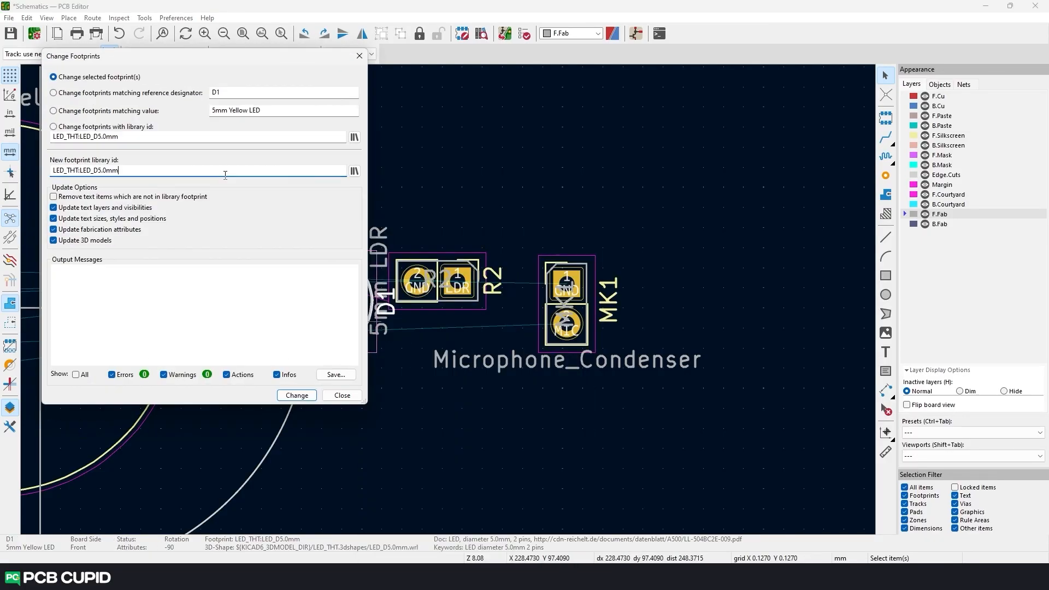
pyautogui.hotkey('ctrl', 'v')
pyautogui.click(296, 395)
pyautogui.click(342, 395)
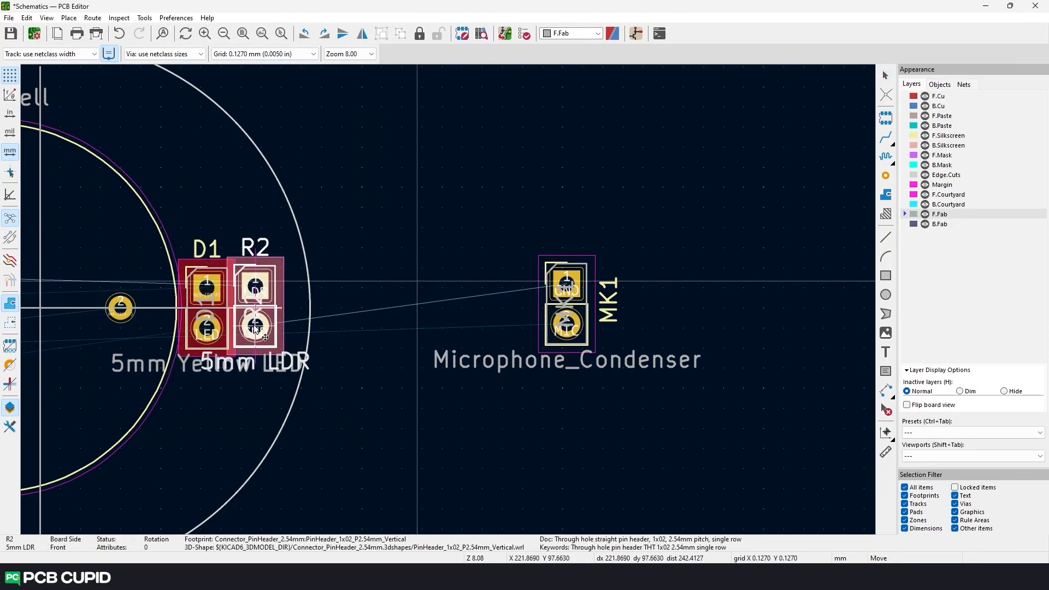
# Step: Switch to the 0.0508 mm grid and move MK1 directly beside R2, lining up the three headers in a row
pyautogui.click(583, 331)
pyautogui.press('n')
pyautogui.press('m')
pyautogui.scroll(2, 346, 305)
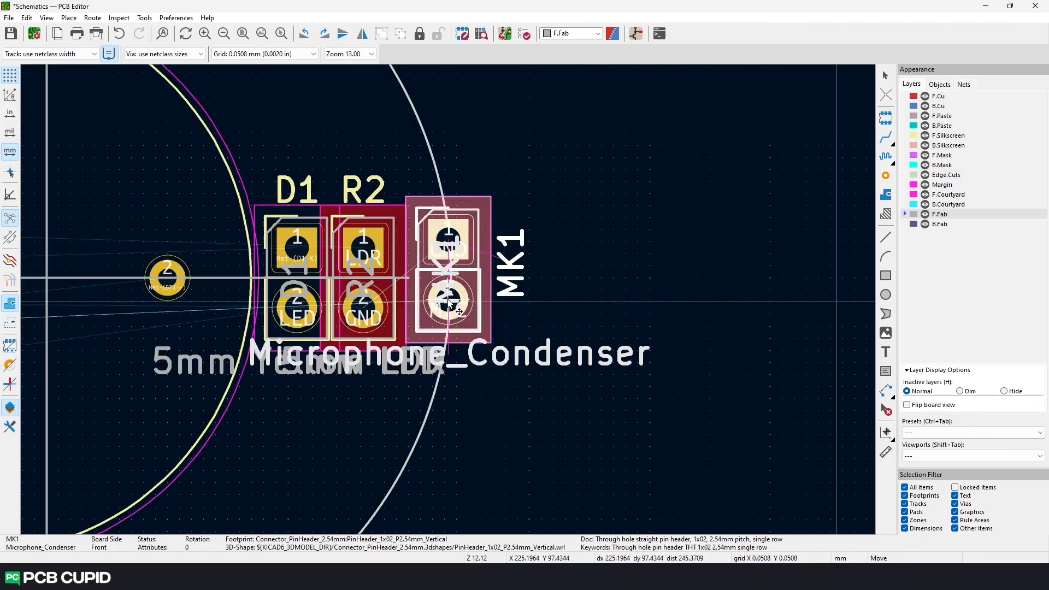
pyautogui.scroll(3, 448, 300)
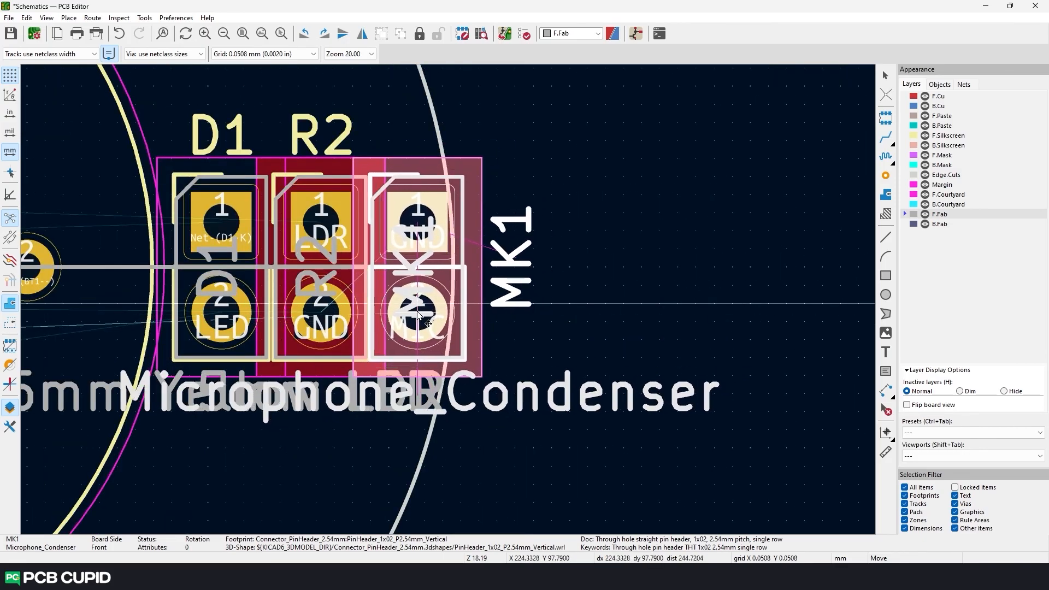
pyautogui.click(418, 317)
# Step: Shift D1, R2 and MK1 together slightly closer to the cell holder outline
pyautogui.scroll(-3, 425, 262)
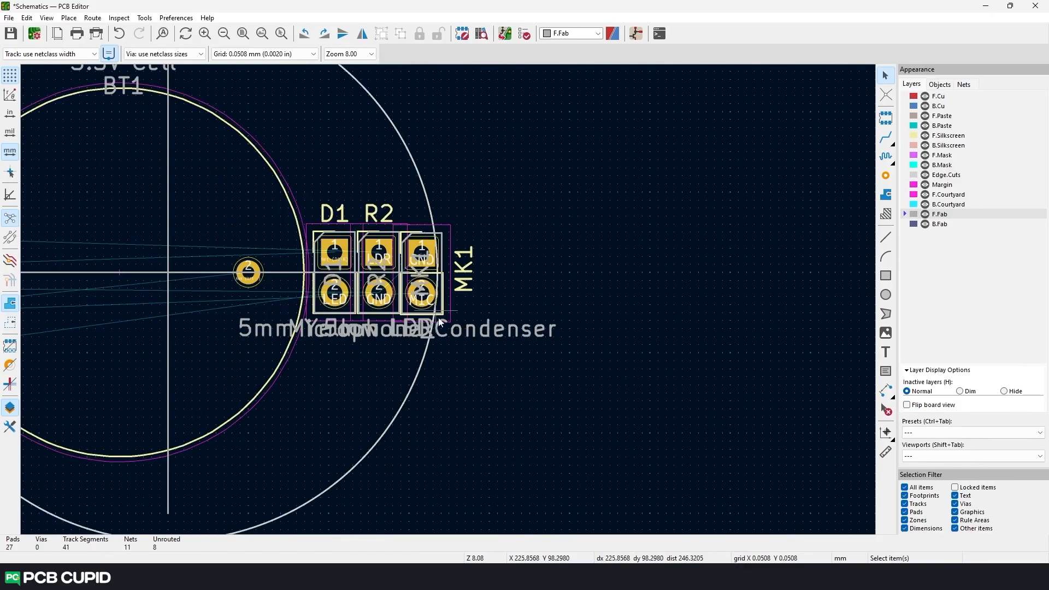
pyautogui.moveTo(417, 358); pyautogui.dragTo(323, 219)
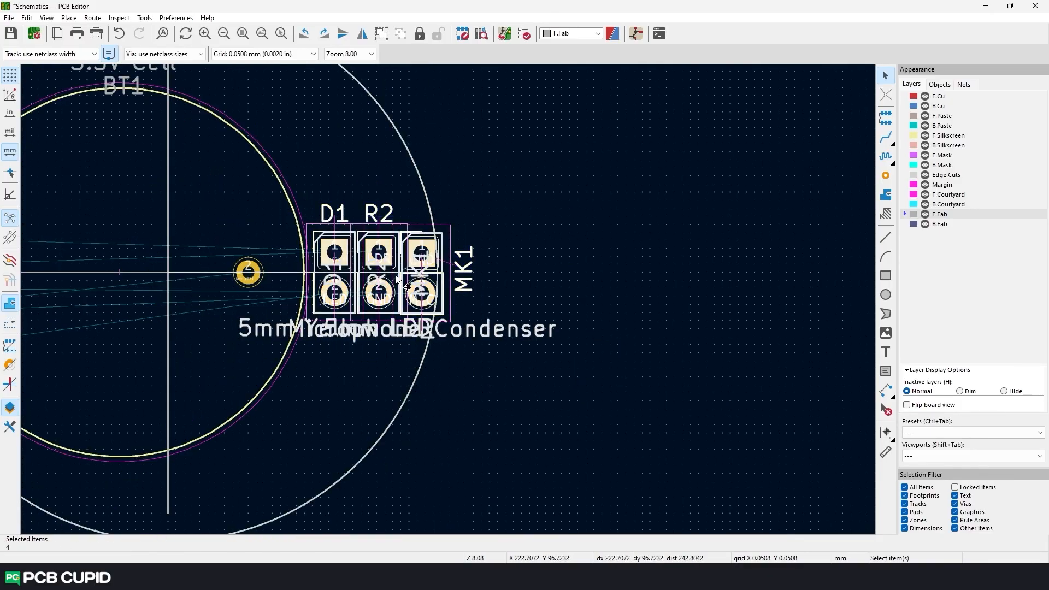
pyautogui.press('m')
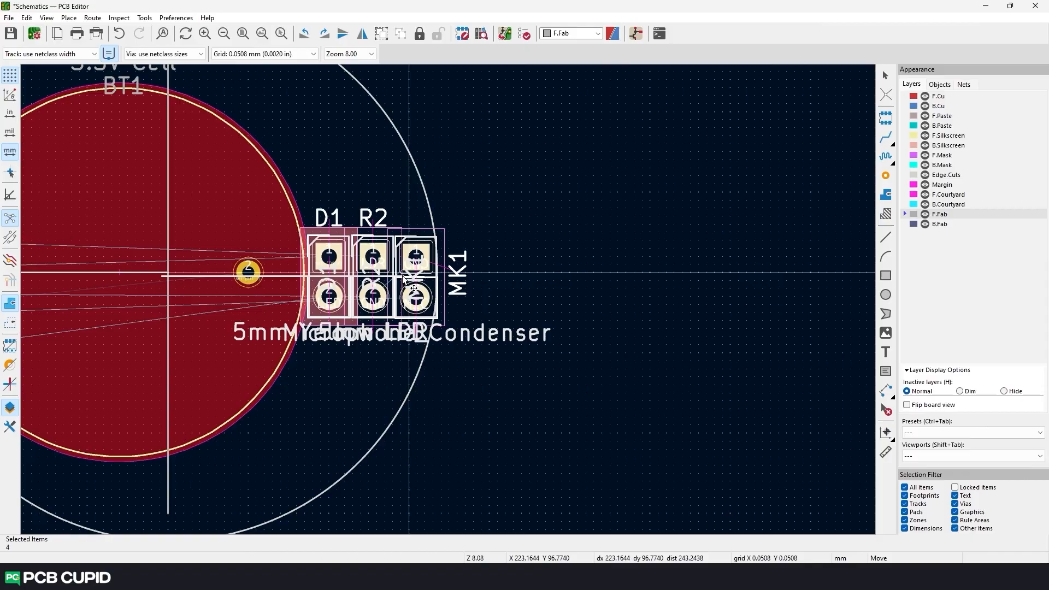
pyautogui.click(415, 289)
pyautogui.click(579, 236)
# Step: Open D1's header footprint for editing and delete its F.Silkscreen outline, including the corner lines around pad 1
pyautogui.scroll(4, 492, 236)
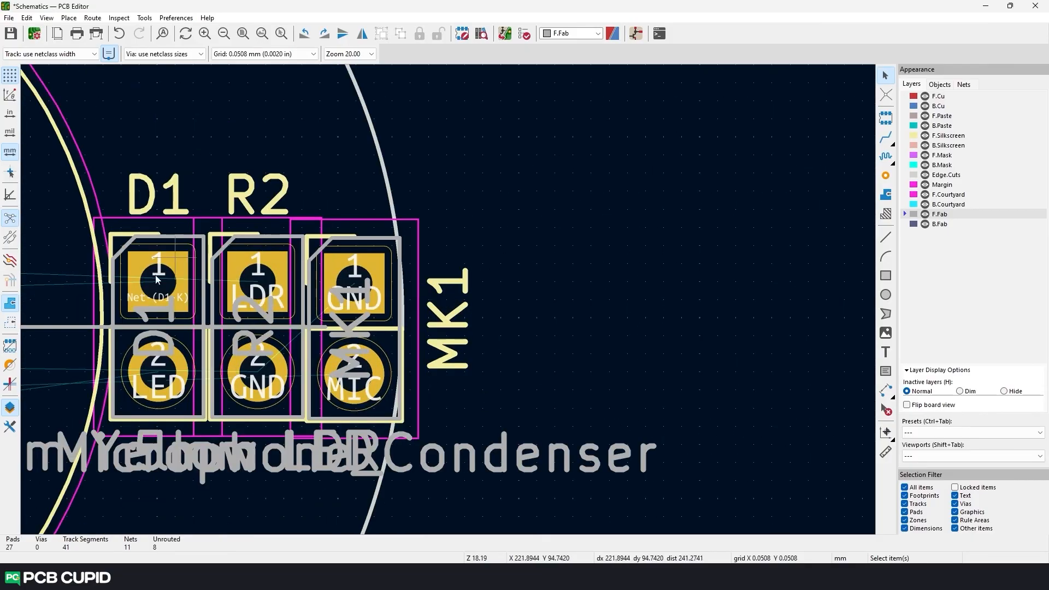
pyautogui.moveTo(238, 422); pyautogui.dragTo(395, 369, button='middle')
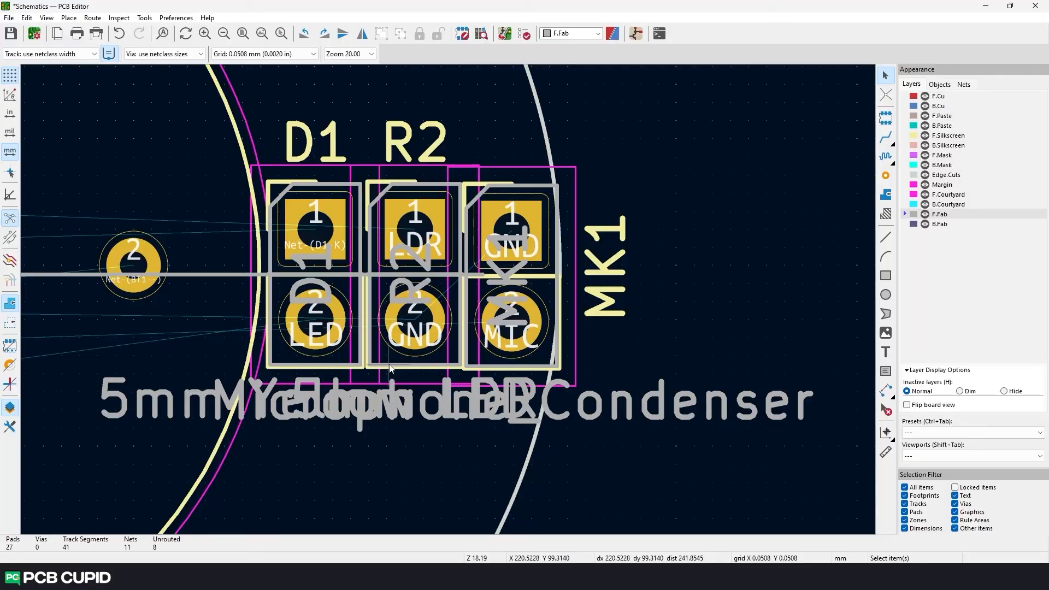
pyautogui.rightClick(335, 353)
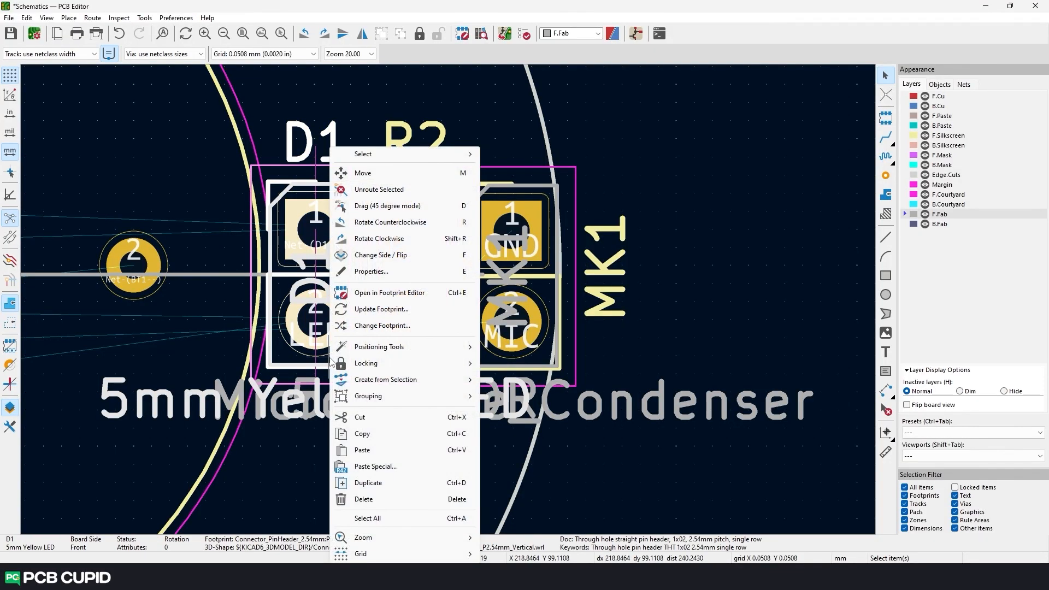
pyautogui.click(370, 270)
pyautogui.click(432, 405)
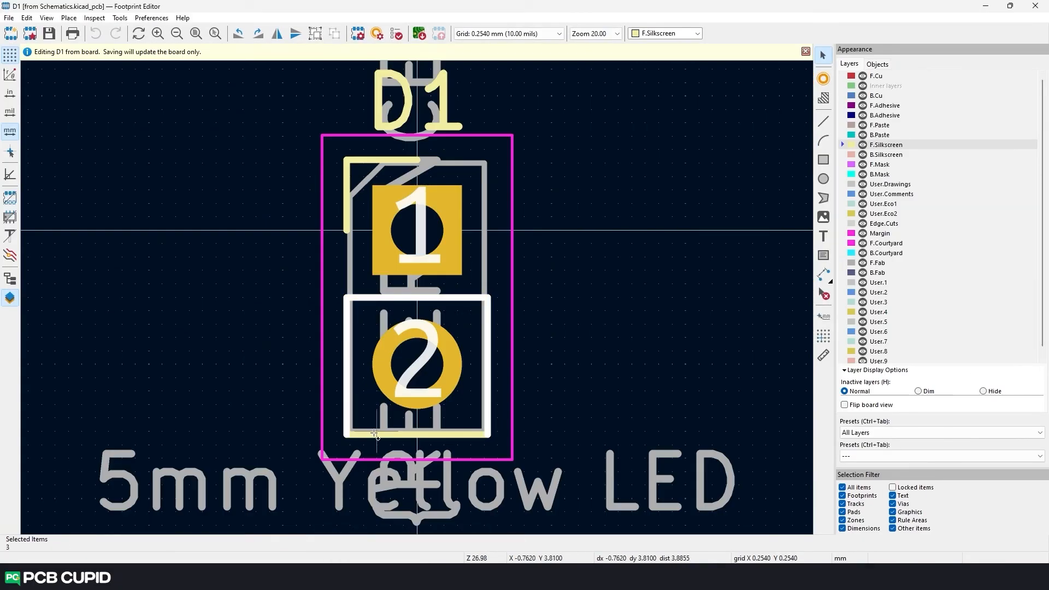
pyautogui.keyDown('shift'); pyautogui.click(347, 218); pyautogui.keyUp('shift')
pyautogui.keyDown('shift'); pyautogui.click(372, 160); pyautogui.keyUp('shift')
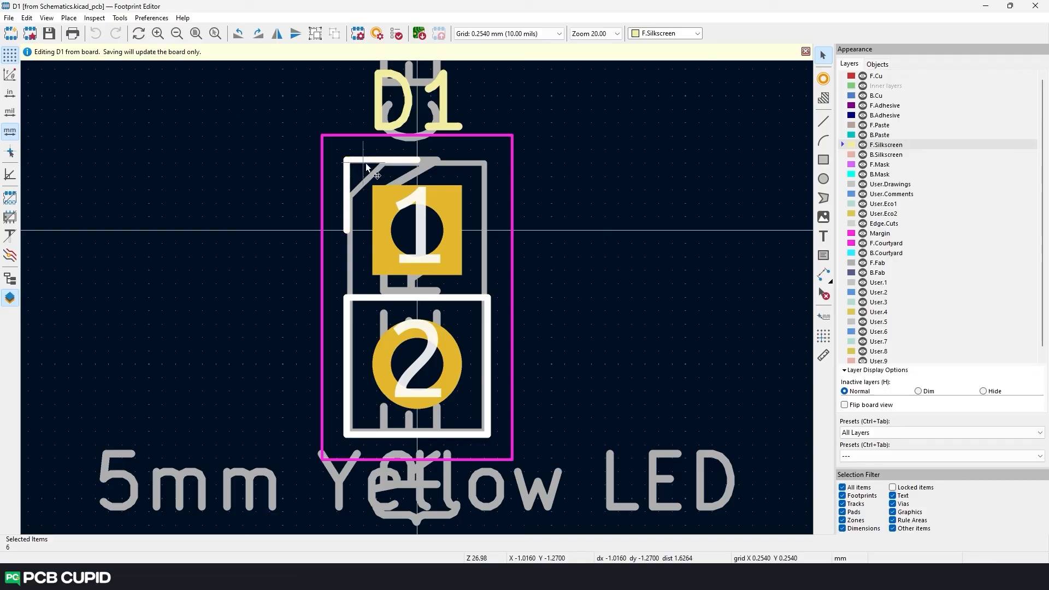
pyautogui.press('Delete')
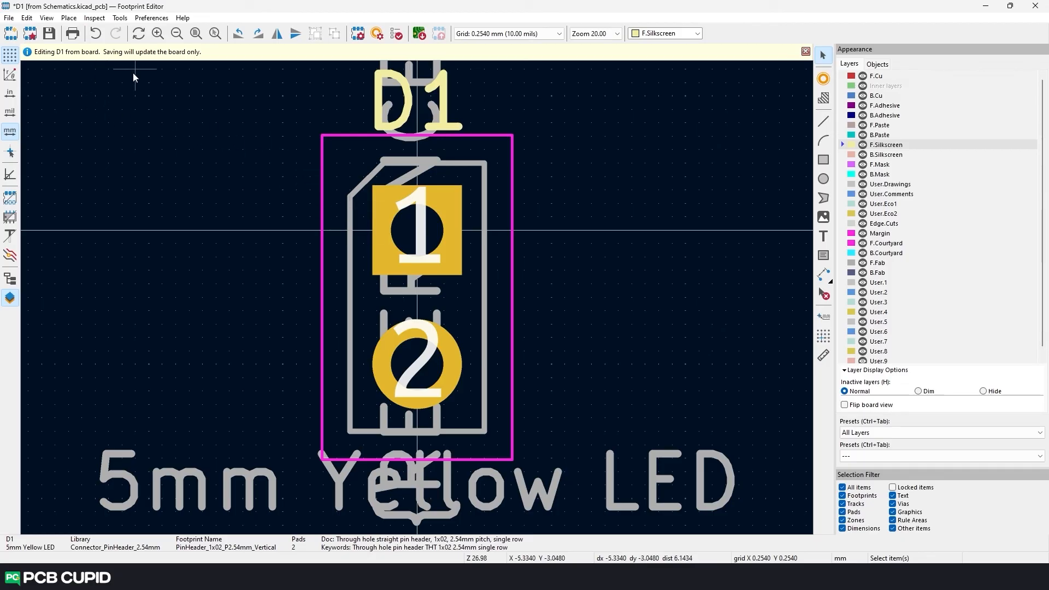
# Step: Save the edited D1 footprint to the board and close the Footprint Editor
pyautogui.click(9, 18)
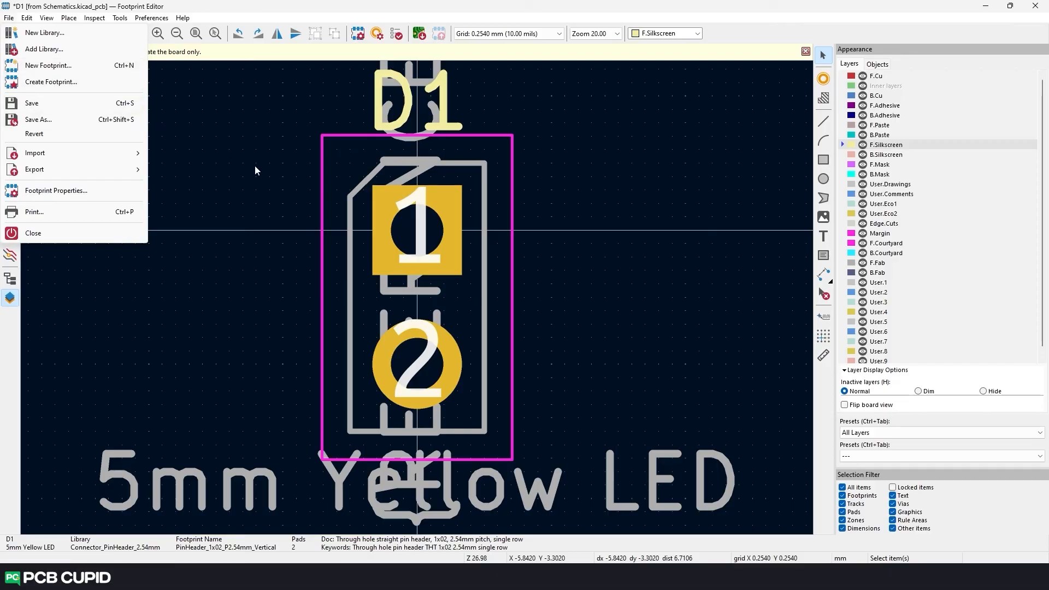
pyautogui.click(480, 4)
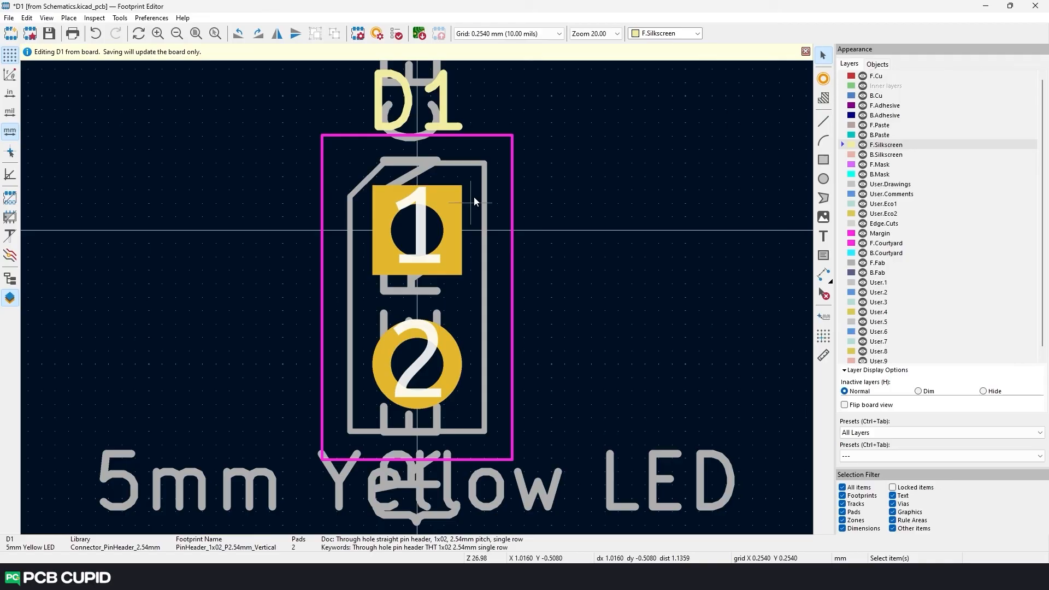
pyautogui.hotkey('ctrl', 's')
pyautogui.click(1037, 6)
# Step: Open the footprint of R2 for editing to remove its silkscreen outline
pyautogui.scroll(2, 259, 276)
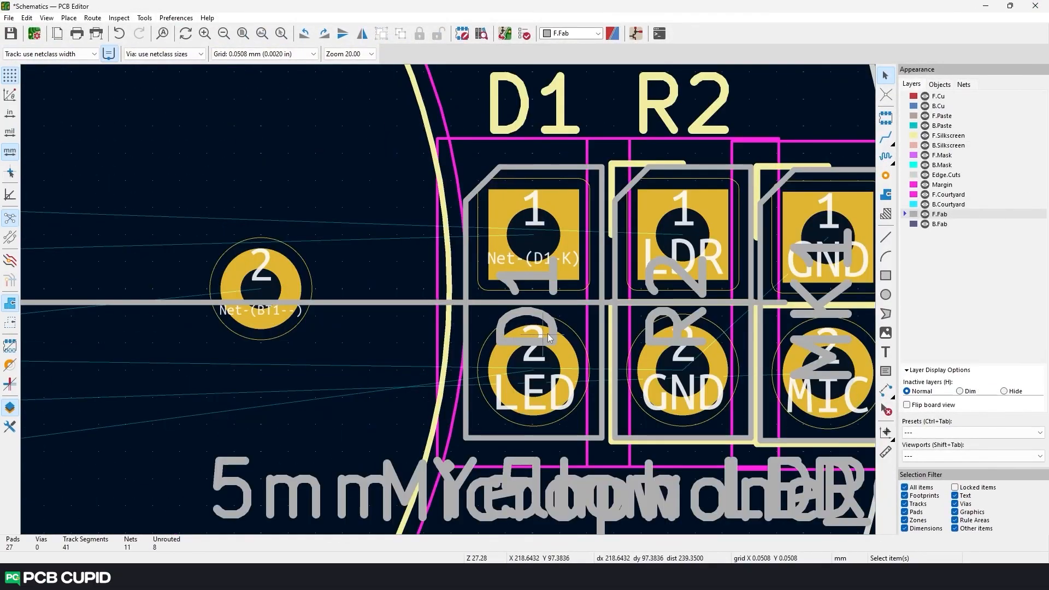
pyautogui.click(567, 384)
pyautogui.click(603, 421)
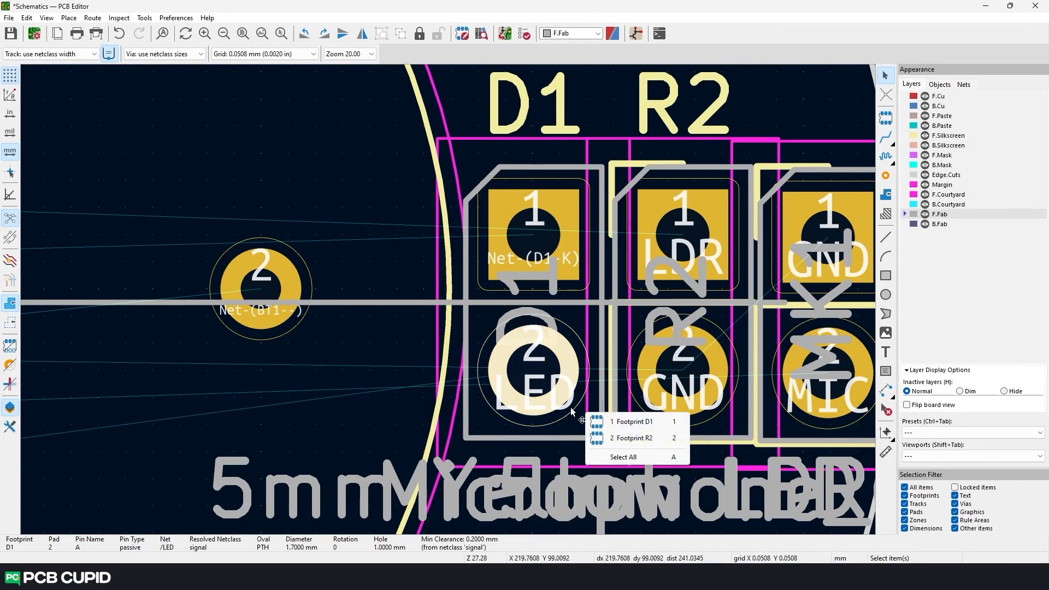
pyautogui.click(650, 431)
pyautogui.press('m')
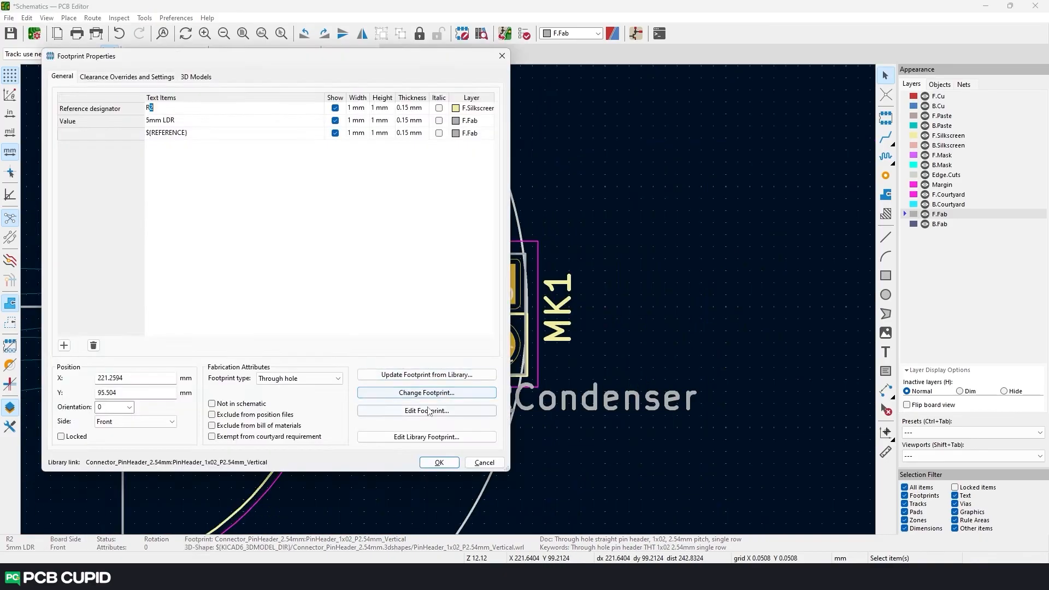
pyautogui.press('Escape')
pyautogui.hotkey('ctrl', 'e')
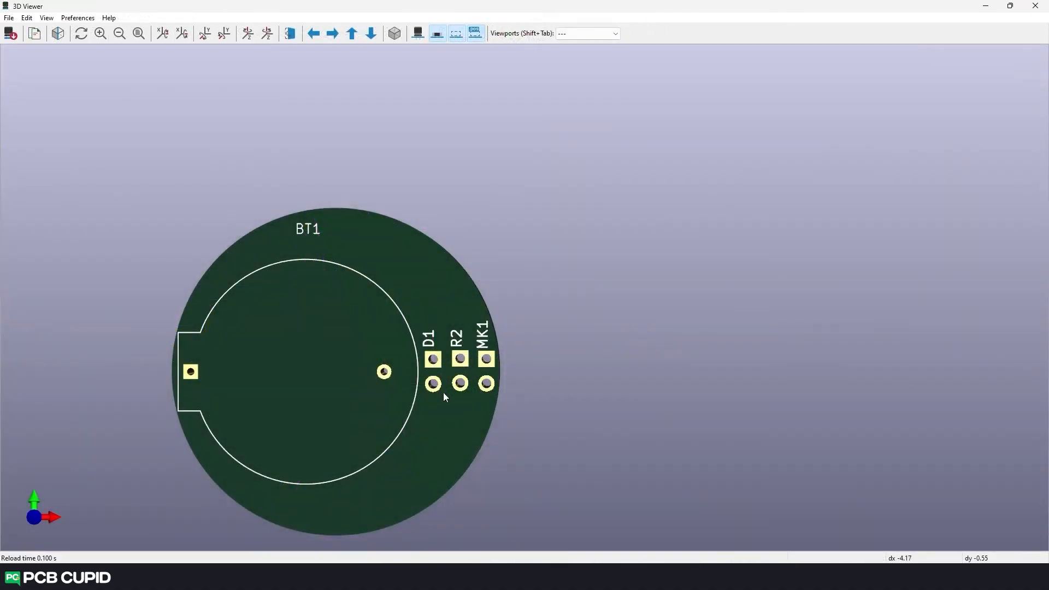
# Step: Inspect the small board in the 3D viewer, examining the D1, R2 and MK1 pads beside the cell holder
pyautogui.scroll(1, 443, 392)
pyautogui.scroll(-2, 458, 386)
pyautogui.moveTo(458, 385); pyautogui.dragTo(511, 383)
pyautogui.scroll(-5, 401, 399)
pyautogui.moveTo(401, 404); pyautogui.dragTo(497, 375)
pyautogui.scroll(2, 492, 346)
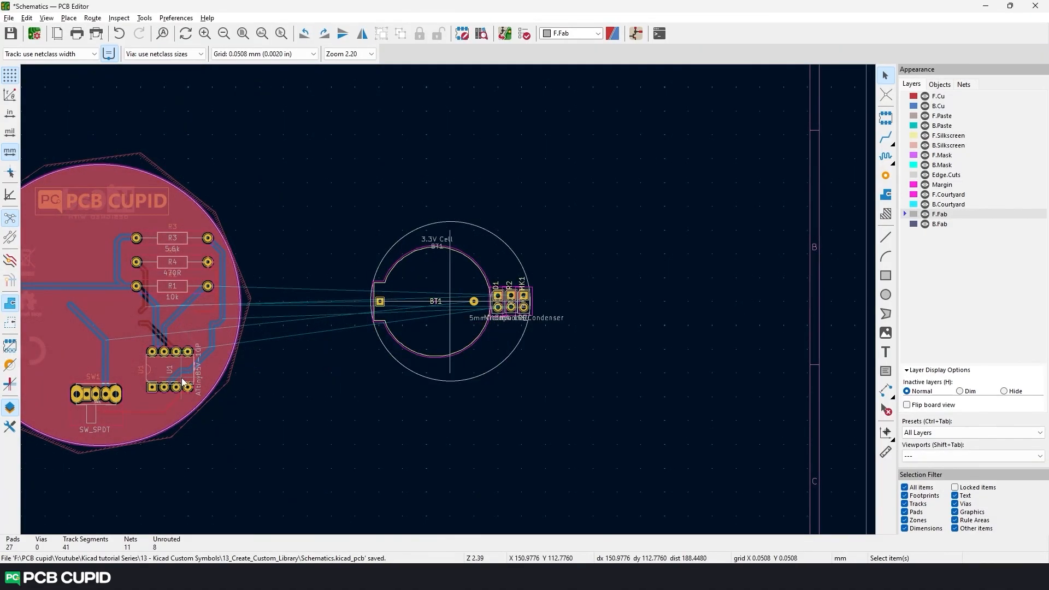
# Step: Move the ATtiny85 footprint U1 from the original board into the new circular outline, rotating it to -90° over the cell holder
pyautogui.click(186, 382)
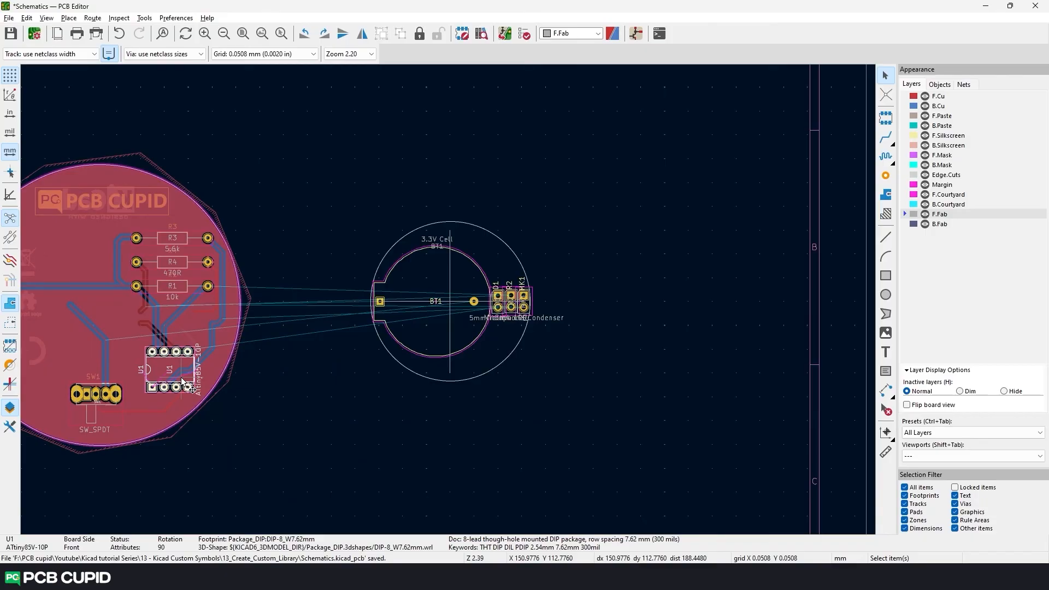
pyautogui.press('m')
pyautogui.scroll(3, 371, 365)
pyautogui.scroll(-1, 378, 243)
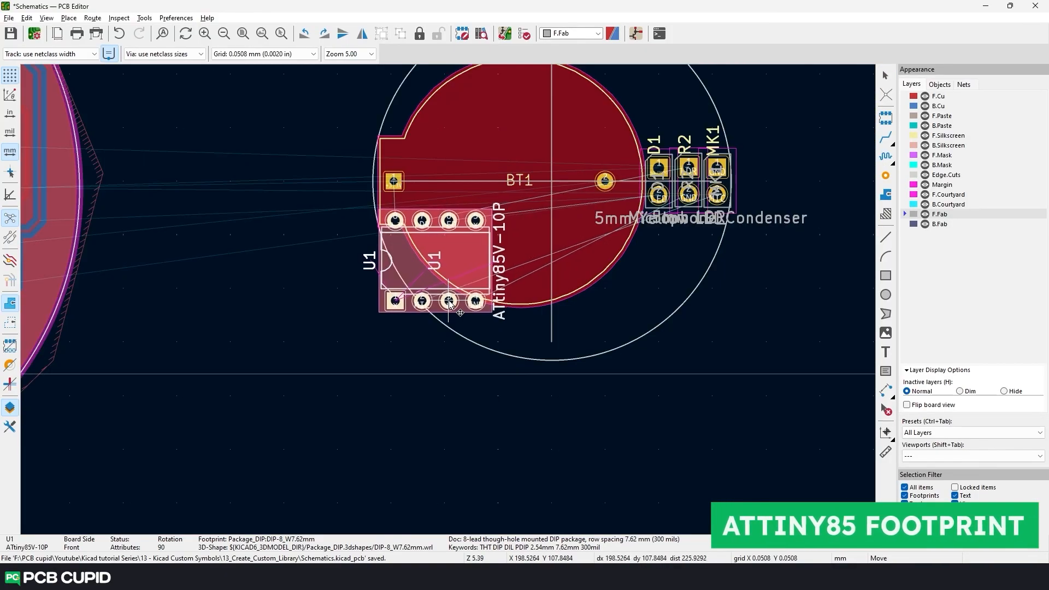
pyautogui.moveTo(672, 303); pyautogui.dragTo(568, 408, button='middle')
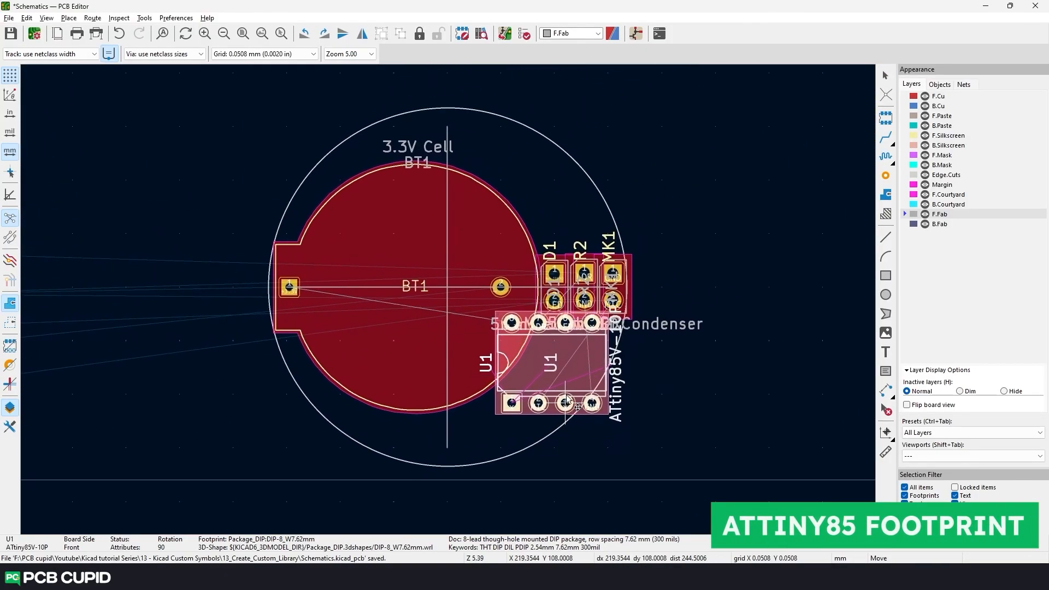
pyautogui.press('r')
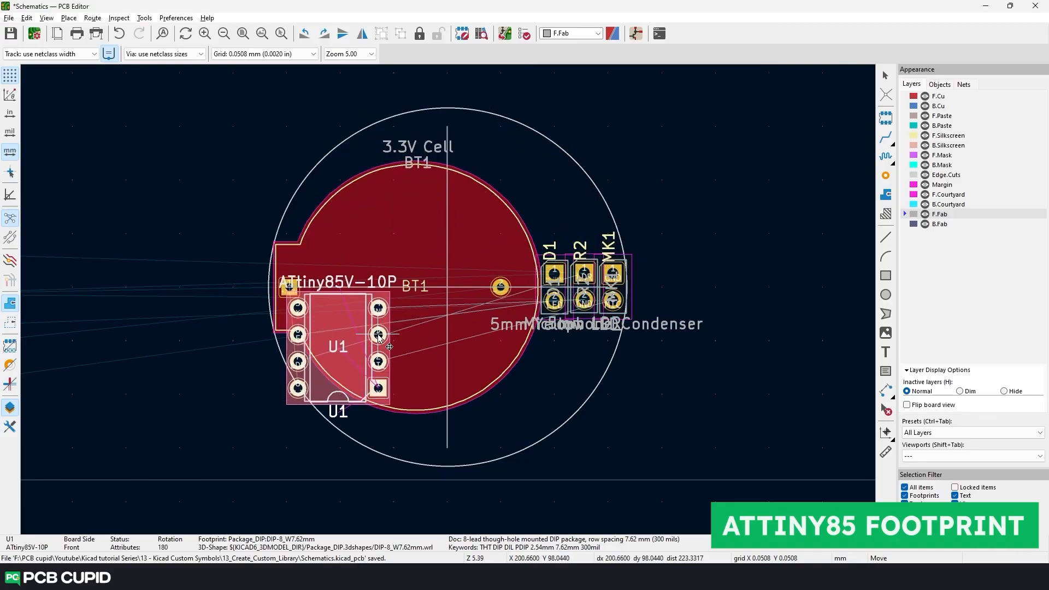
pyautogui.press('r')
pyautogui.press('r')
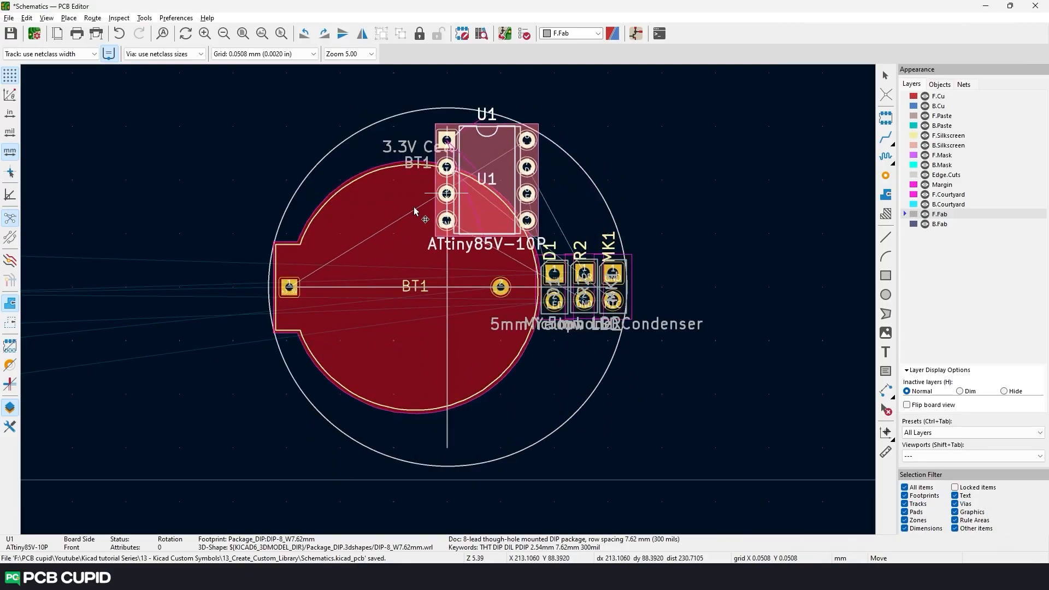
pyautogui.press('r')
pyautogui.press('r')
pyautogui.press('r')
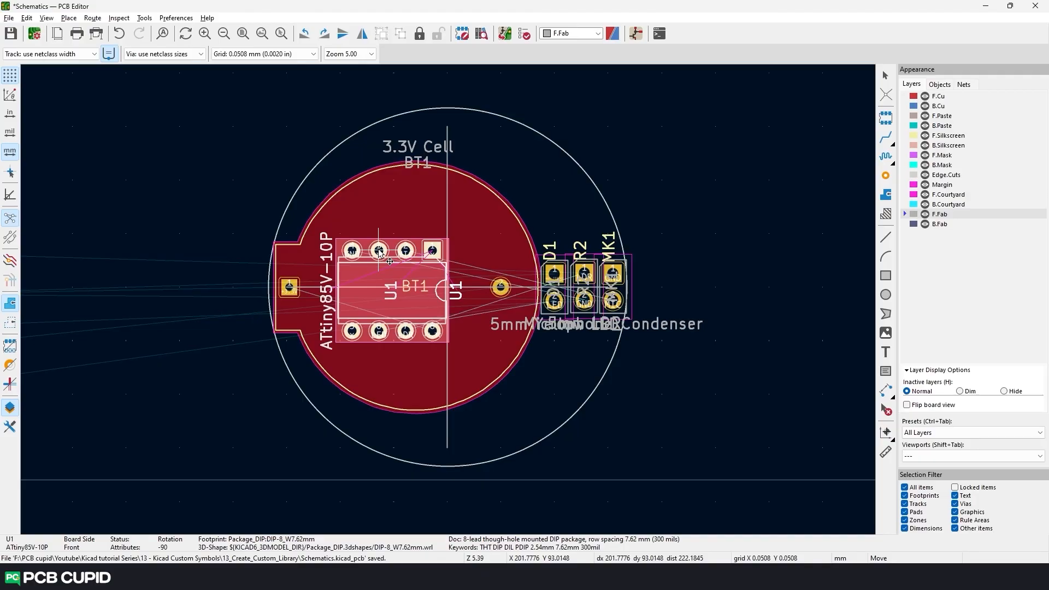
# Step: Flip U1 to the back side, rotate it 180° and place it between the two BT1 pads
pyautogui.rightClick(381, 252)
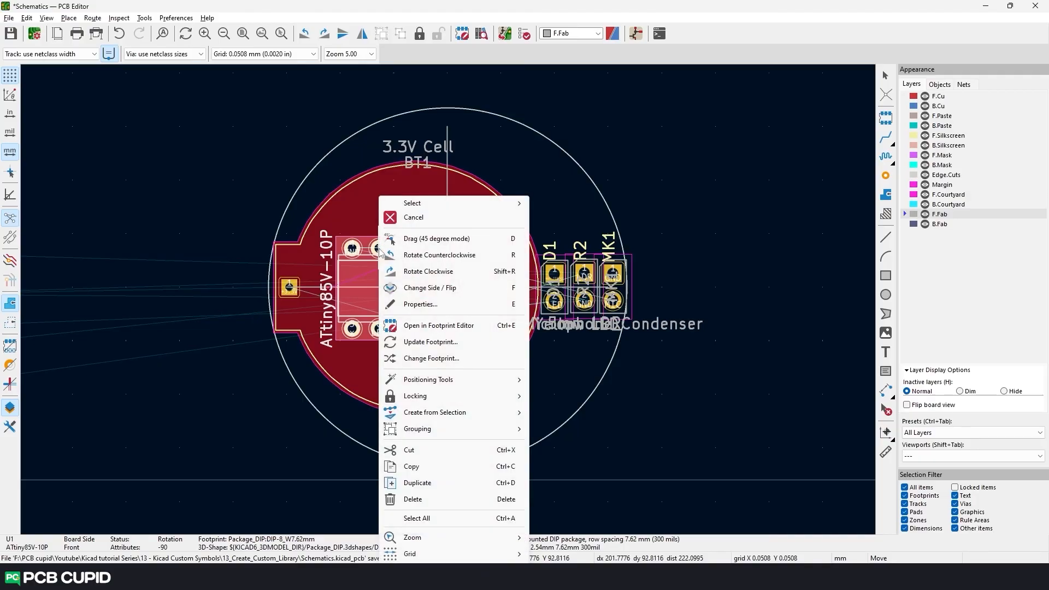
pyautogui.click(432, 287)
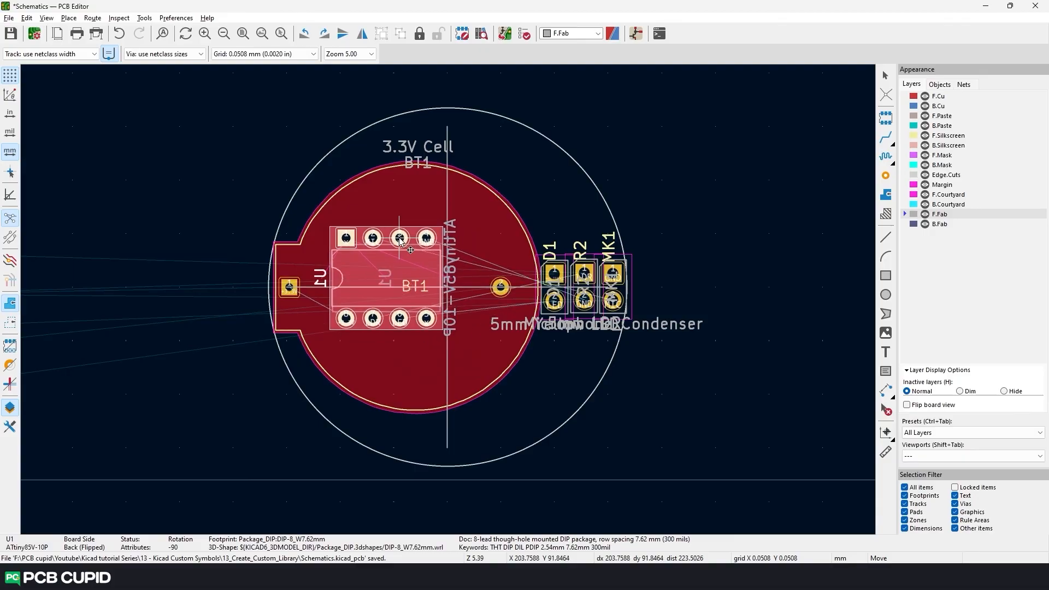
pyautogui.press('r')
pyautogui.press('r')
pyautogui.click(378, 328)
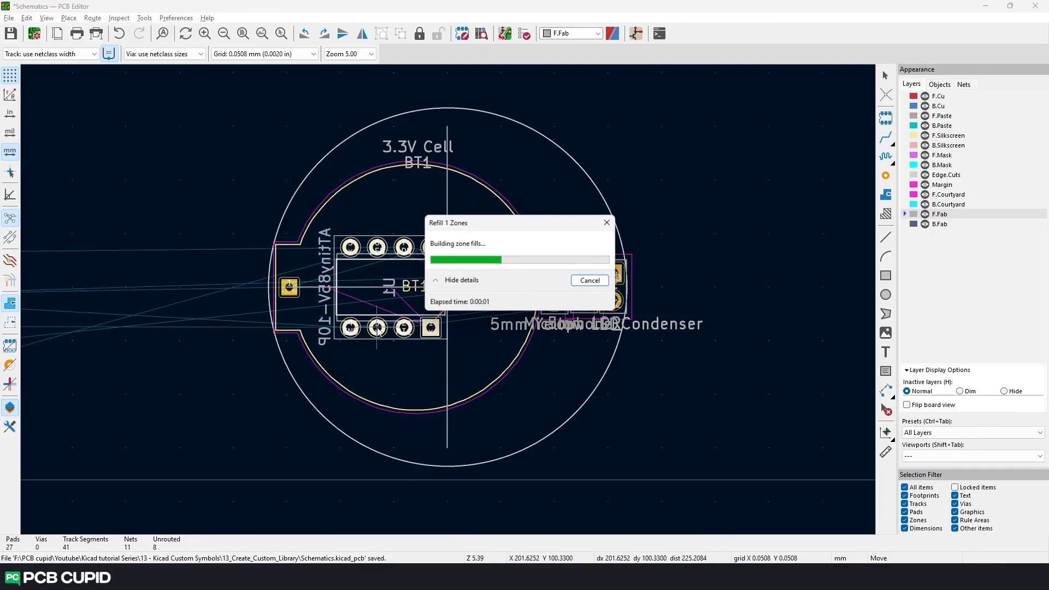
# Step: Check U1's placement in the 3D viewer and examine the package dimensions in the ATTINY85-20SU datasheet in the browser
pyautogui.hotkey('alt', '3')
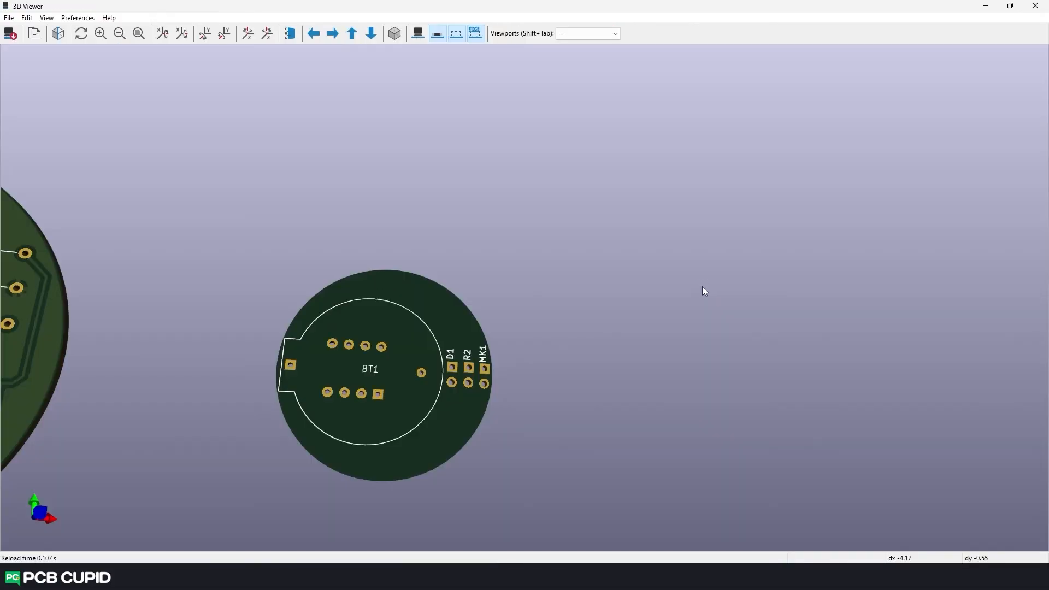
pyautogui.moveTo(376, 385); pyautogui.dragTo(417, 347)
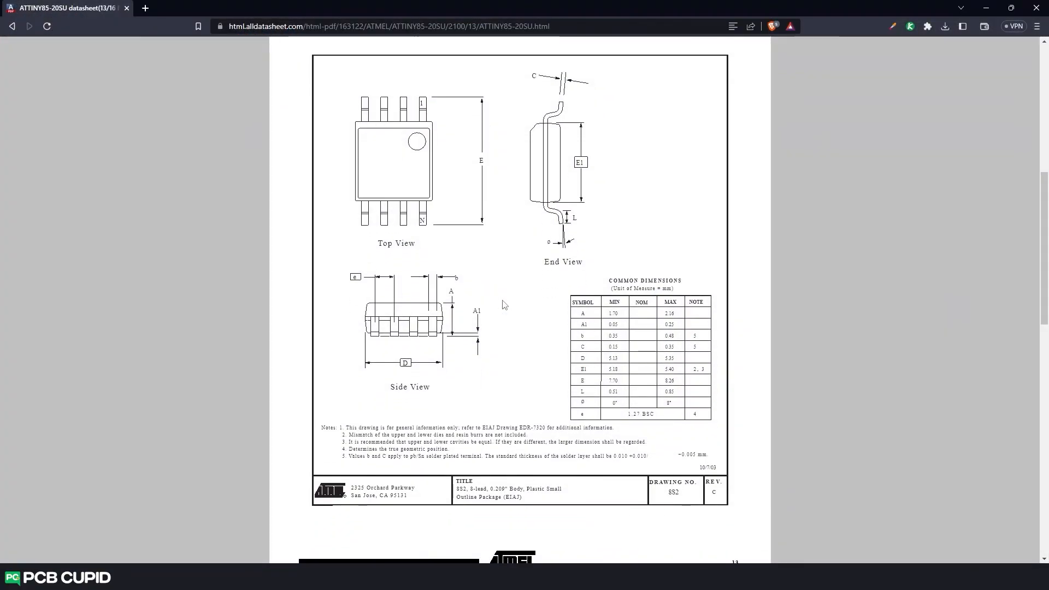
pyautogui.scroll(1, 501, 305)
pyautogui.scroll(-1, 498, 307)
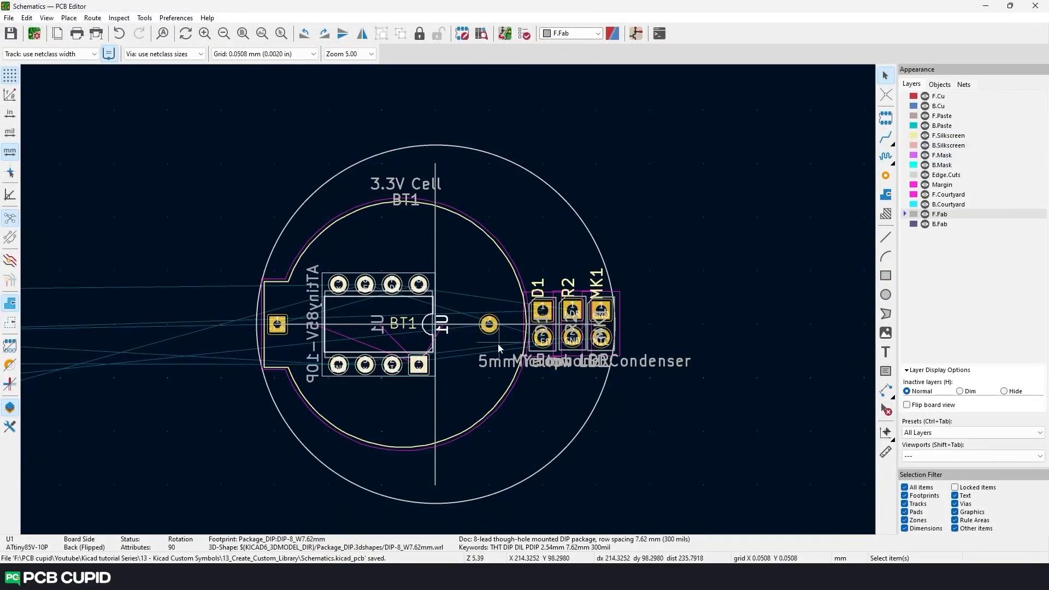
# Step: Start changing U1's footprint and preview SOIC-8_7.5x5.85mm_P1.27mm in the Package_SO library
pyautogui.rightClick(413, 335)
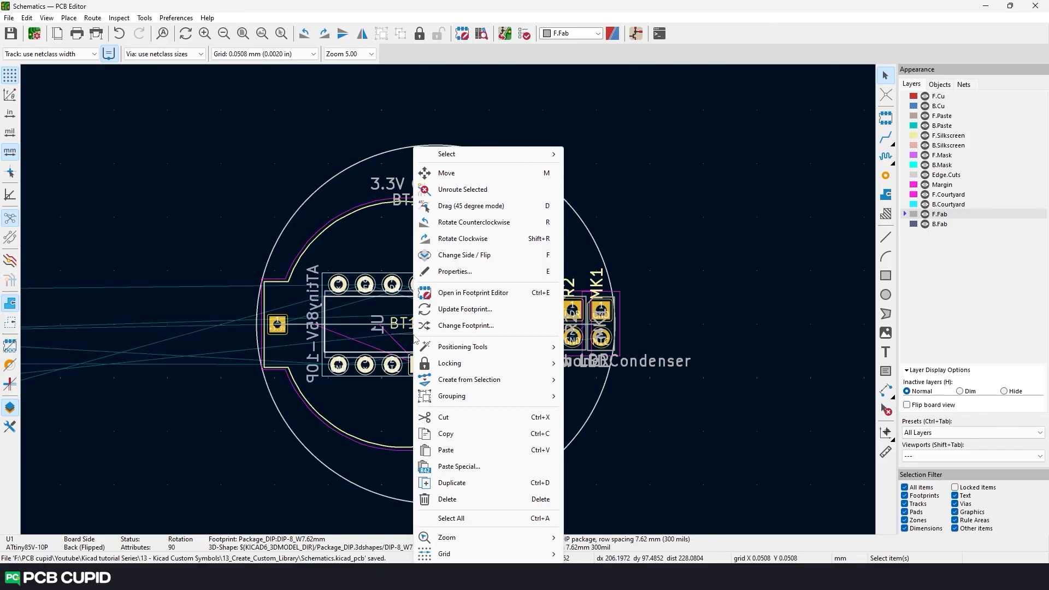
pyautogui.click(462, 326)
pyautogui.click(356, 172)
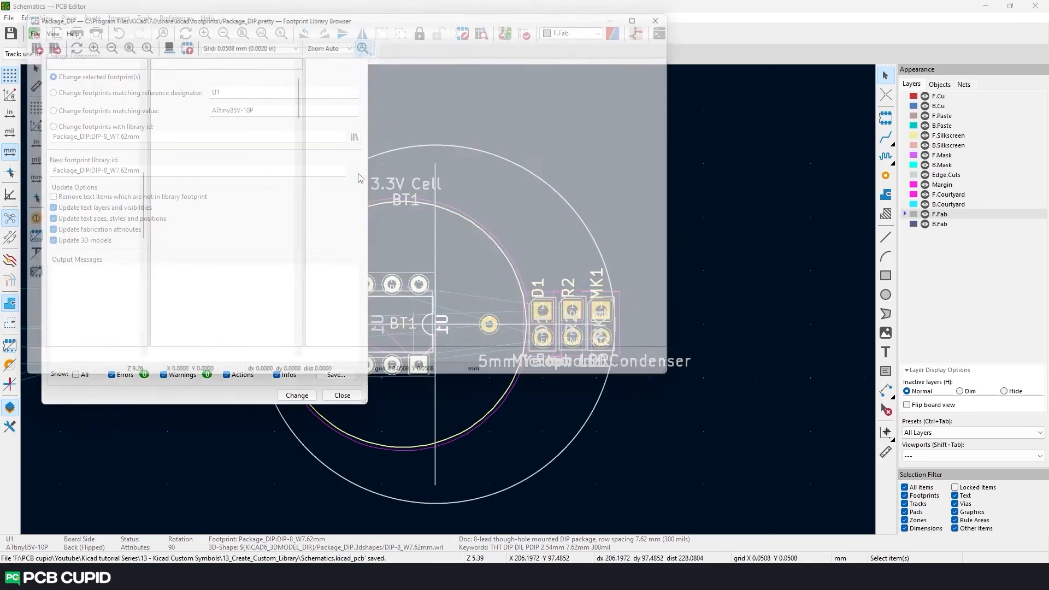
pyautogui.scroll(-3, 255, 210)
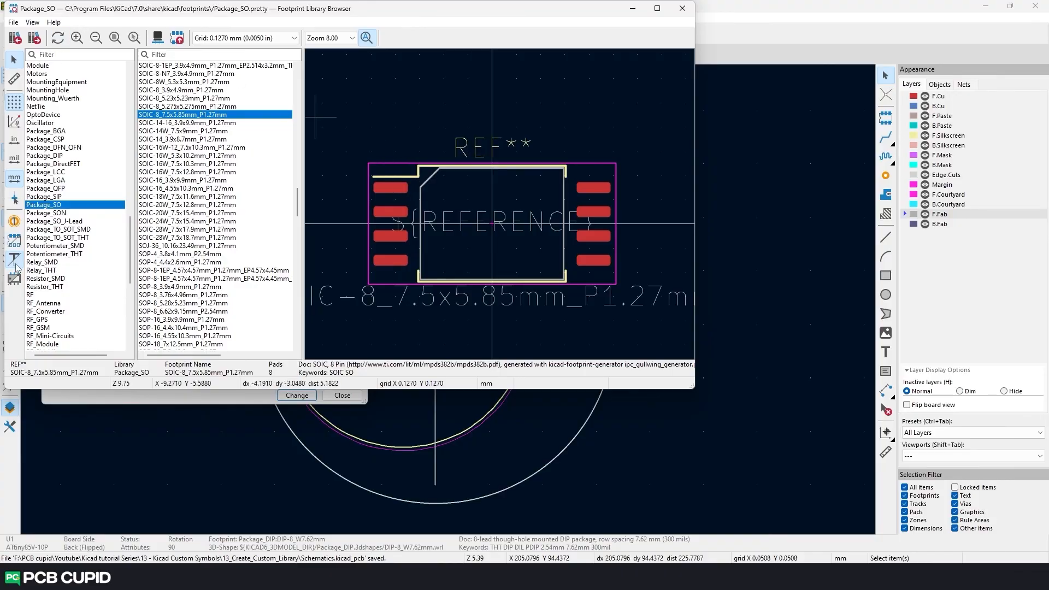
# Step: Measure the previewed SOIC-8 footprint's spacing between the pad rows and its body height for comparison with the datasheet
pyautogui.click(14, 78)
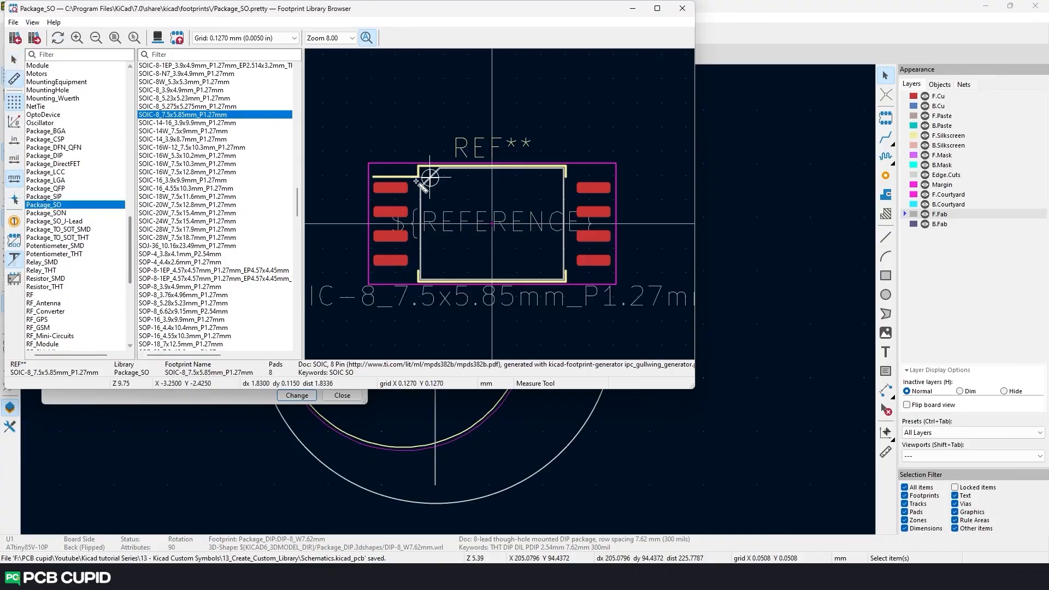
pyautogui.click(407, 187)
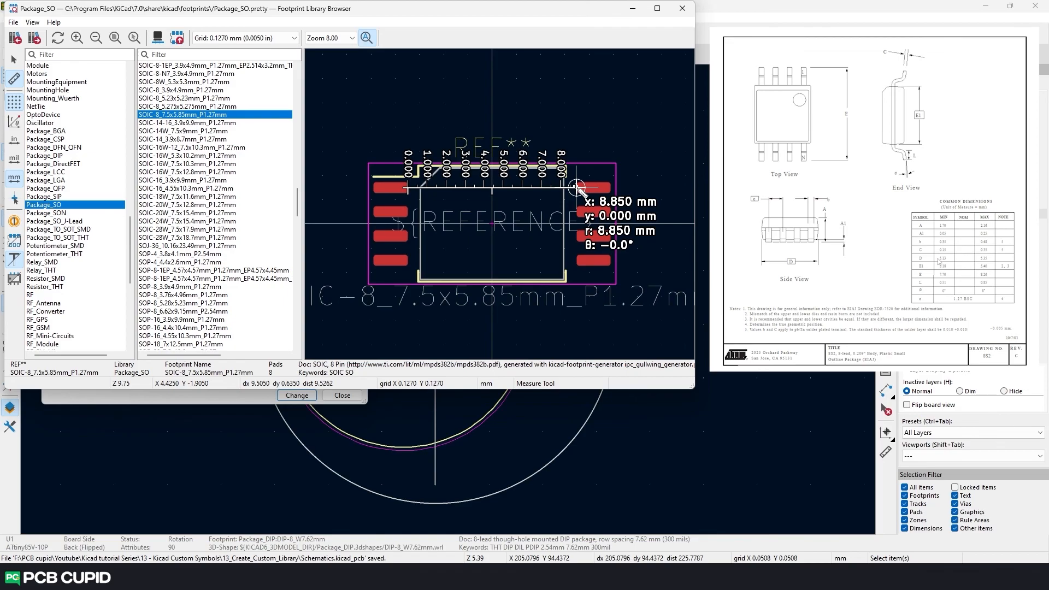
pyautogui.click(577, 187)
pyautogui.click(492, 281)
pyautogui.click(492, 165)
pyautogui.click(421, 279)
pyautogui.click(420, 187)
pyautogui.click(421, 187)
# Step: Change U1's footprint to Package_SO:SOIC-8_5.275x5.275mm_P1.27mm and place it on the back side between the two BT1 pads
pyautogui.scroll(2, 192, 156)
pyautogui.click(192, 157)
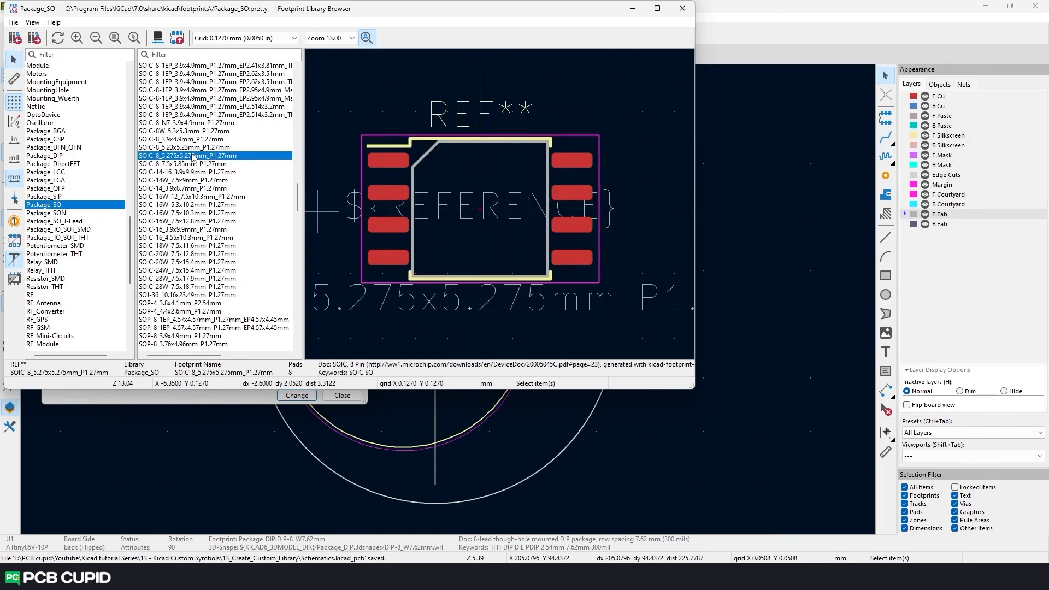
pyautogui.doubleClick(192, 156)
pyautogui.click(297, 395)
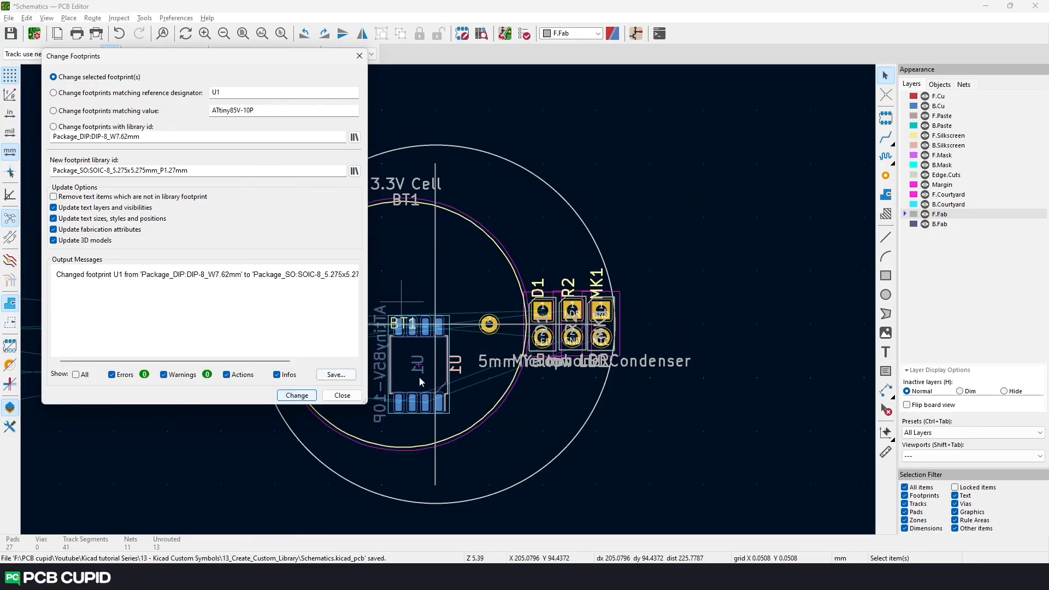
pyautogui.click(342, 395)
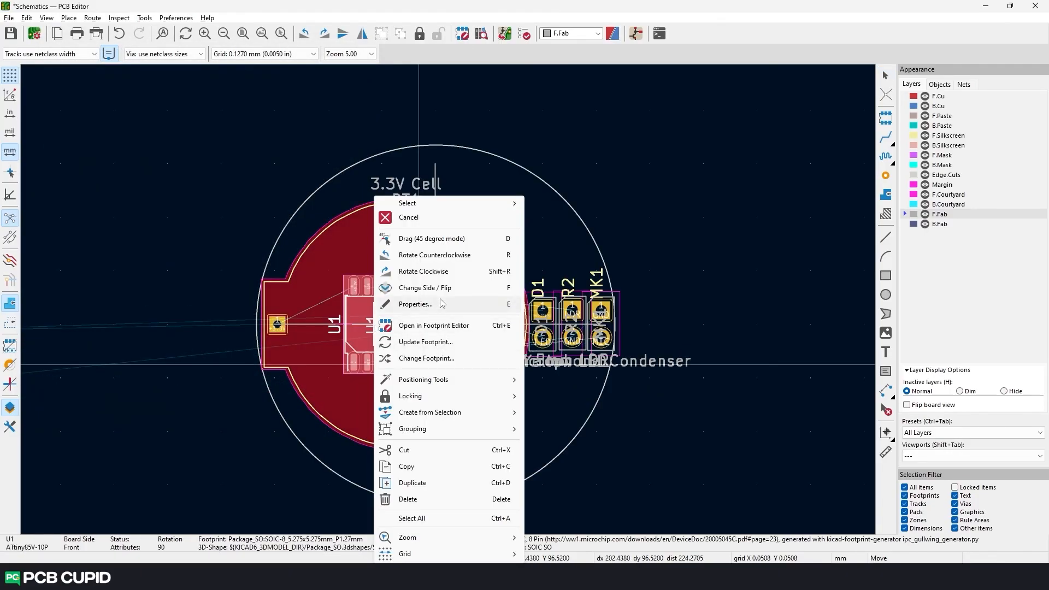
pyautogui.click(437, 287)
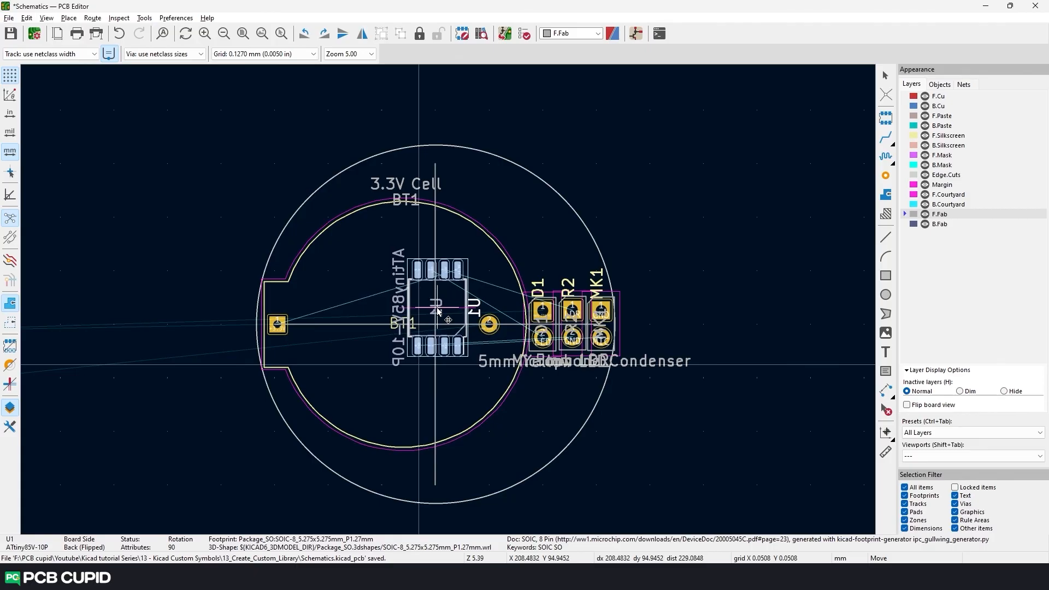
pyautogui.click(387, 328)
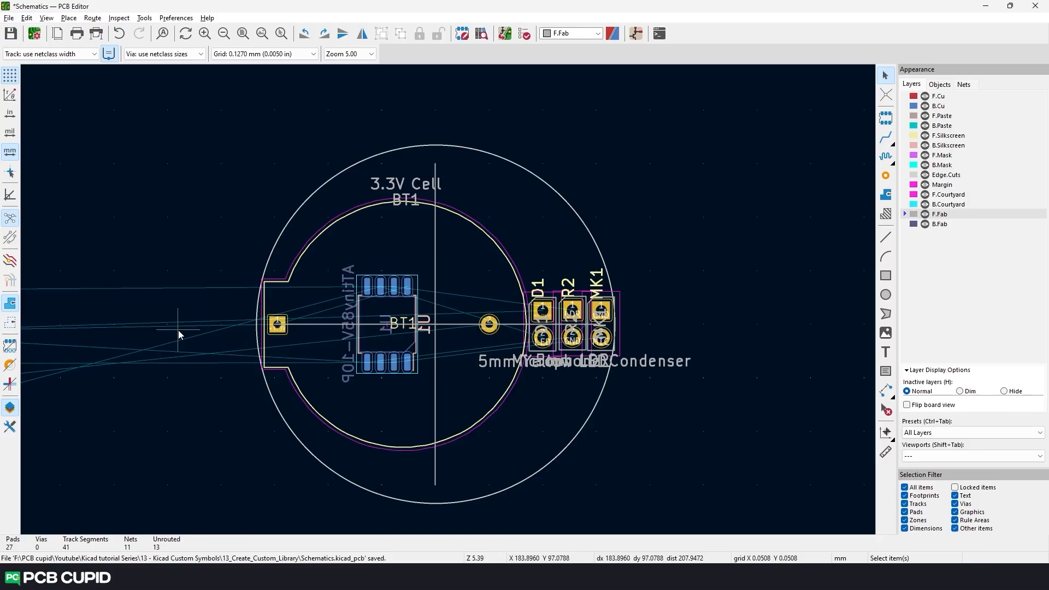
# Step: Change R3's footprint to Resistor_SMD:R_0805_2012Metric_Pad1.20x1.40mm_HandSolder and place it between the old board and the new outline
pyautogui.moveTo(181, 335); pyautogui.dragTo(520, 335, button='middle')
pyautogui.moveTo(325, 321); pyautogui.dragTo(471, 329, button='middle')
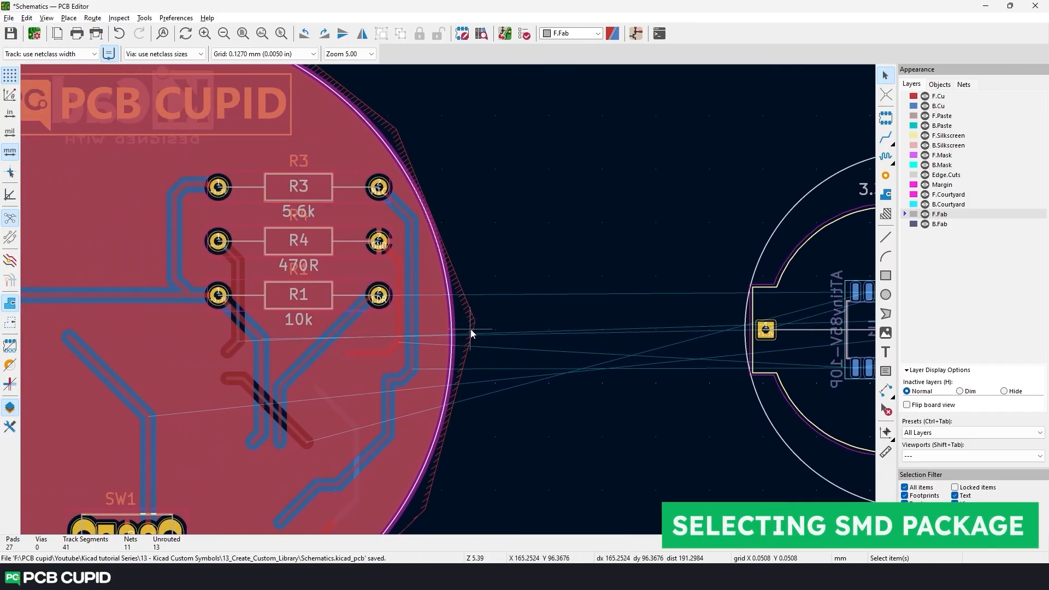
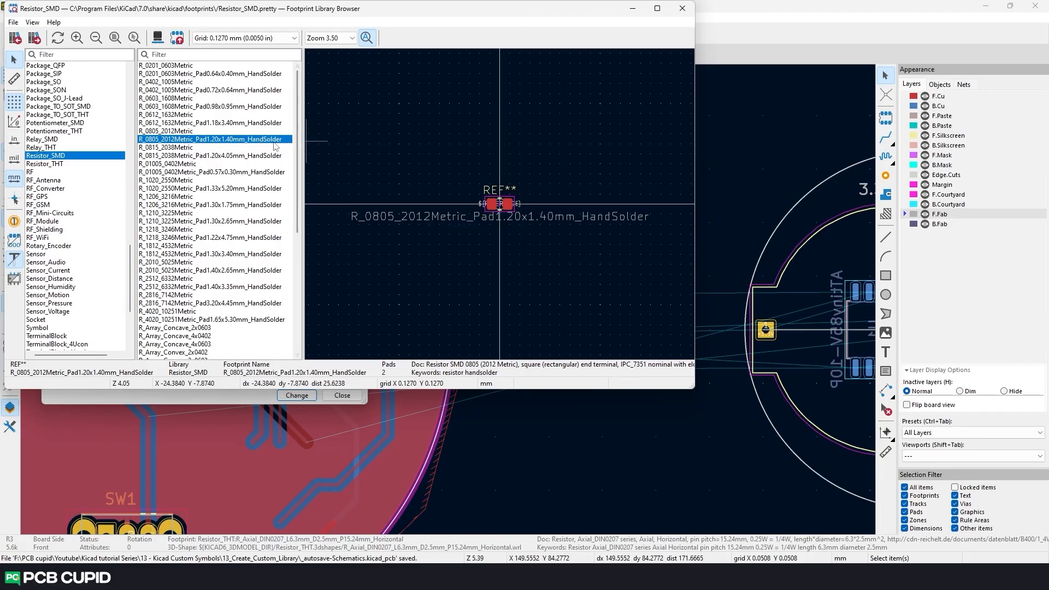
pyautogui.click(174, 132)
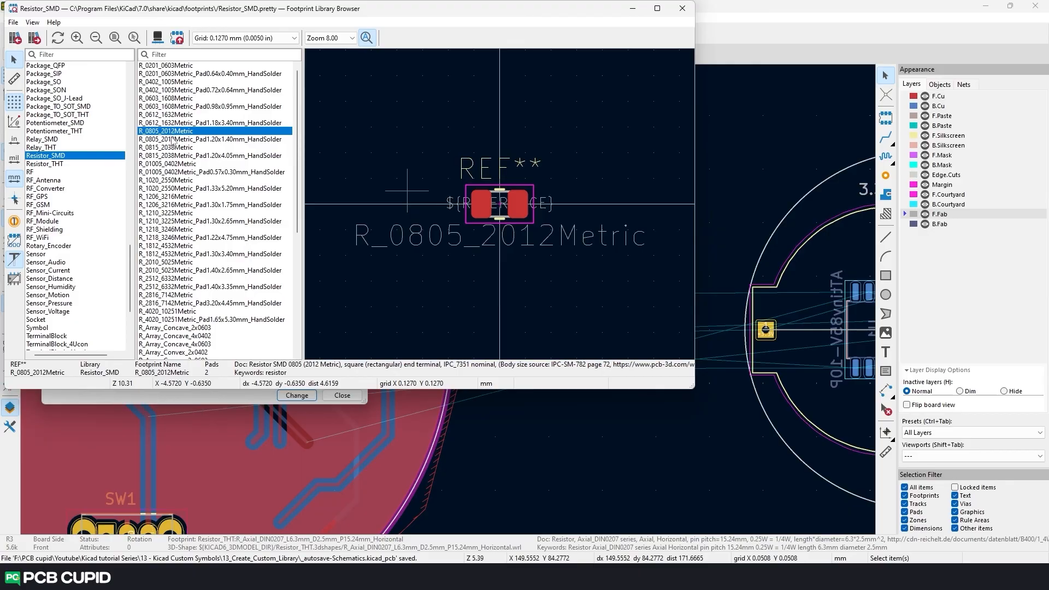
pyautogui.click(171, 138)
pyautogui.doubleClick(171, 139)
pyautogui.press('Return')
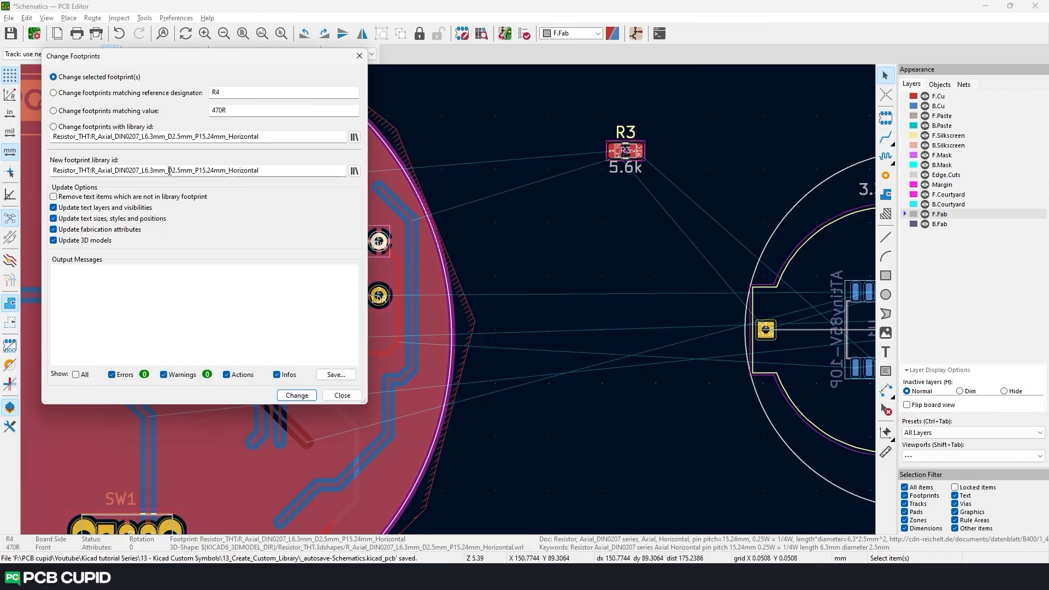
# Step: Change R4 and R1 to the R_0805_2012Metric_Pad1.20x1.40mm_HandSolder footprint and line them up below R3
pyautogui.click(354, 171)
pyautogui.doubleClick(171, 139)
pyautogui.press('Return')
pyautogui.click(354, 171)
pyautogui.doubleClick(171, 138)
pyautogui.click(297, 396)
pyautogui.click(342, 396)
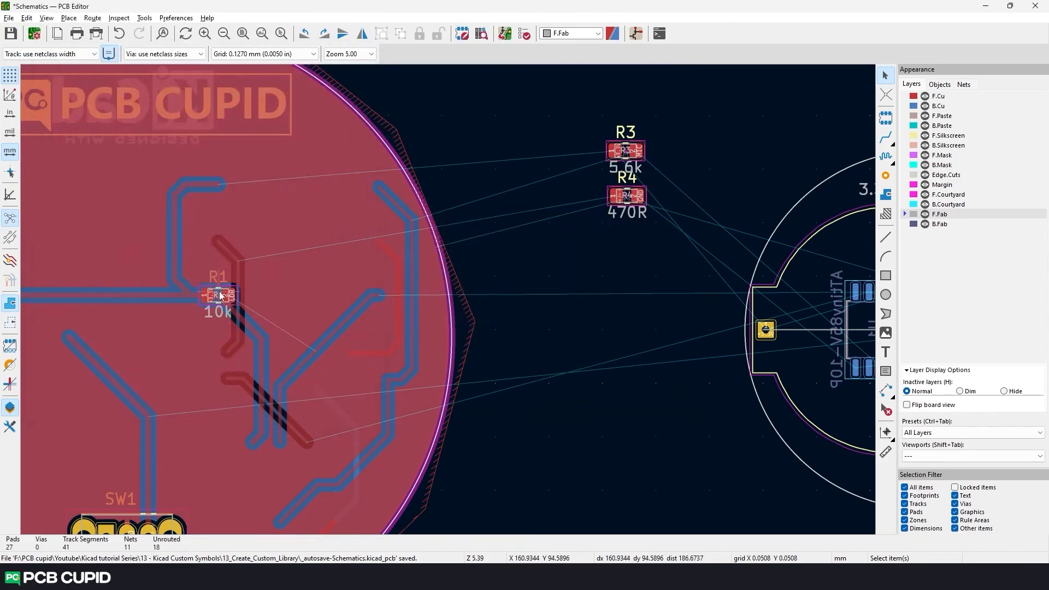
pyautogui.moveTo(218, 295); pyautogui.dragTo(628, 249)
pyautogui.scroll(1, 684, 267)
pyautogui.scroll(-1, 448, 300)
pyautogui.moveTo(448, 299); pyautogui.dragTo(392, 314, button='middle')
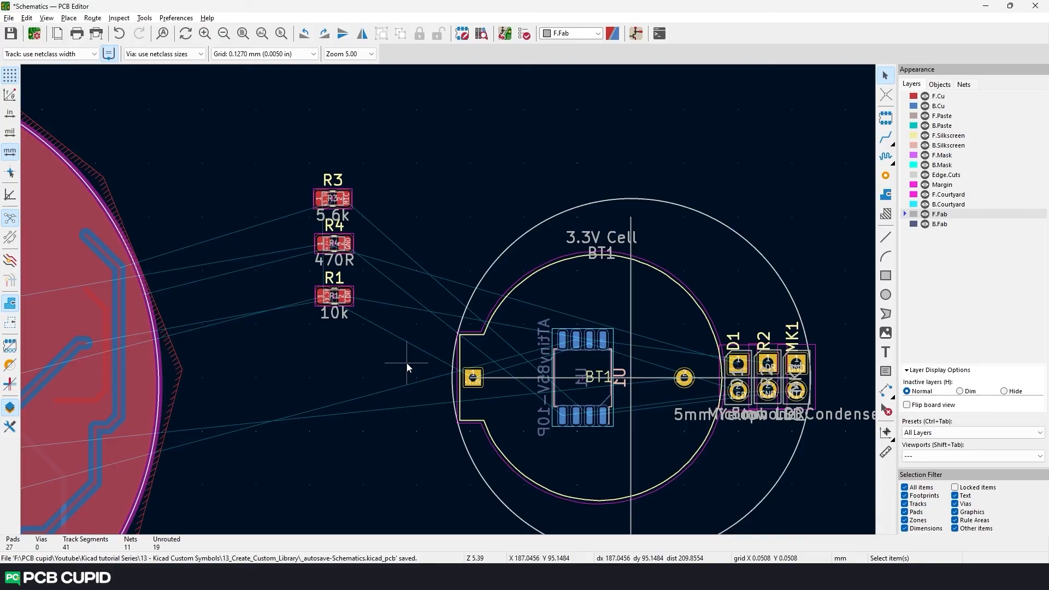
# Step: Flip R3, R4 and R1 together to the back side and move them between U1 and BT1's pad 2
pyautogui.moveTo(407, 367); pyautogui.dragTo(217, 152)
pyautogui.scroll(1, 217, 152)
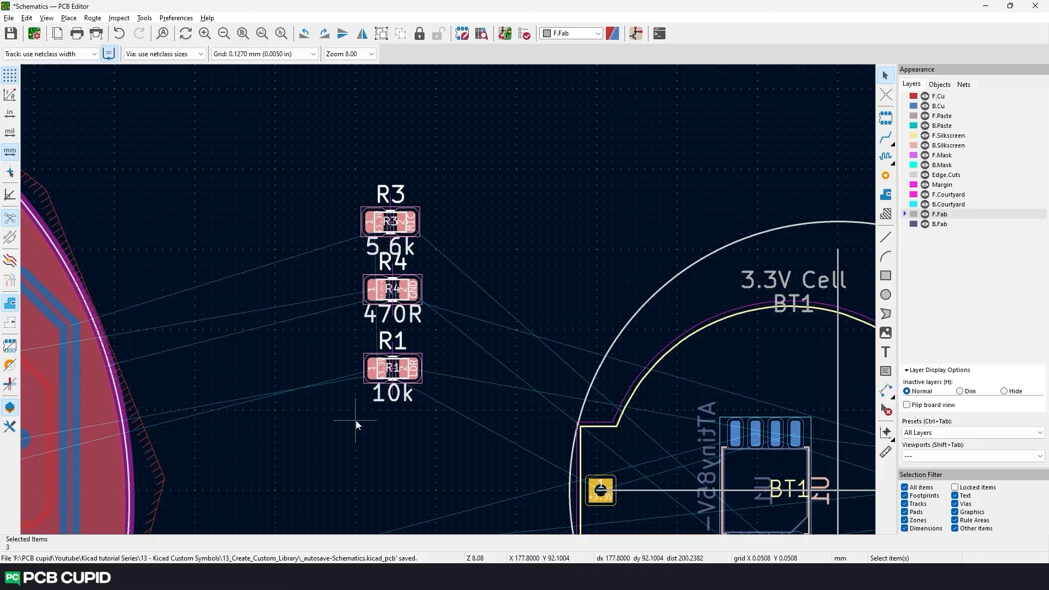
pyautogui.press('f')
pyautogui.scroll(-1, 396, 346)
pyautogui.moveTo(397, 345); pyautogui.dragTo(276, 276, button='middle')
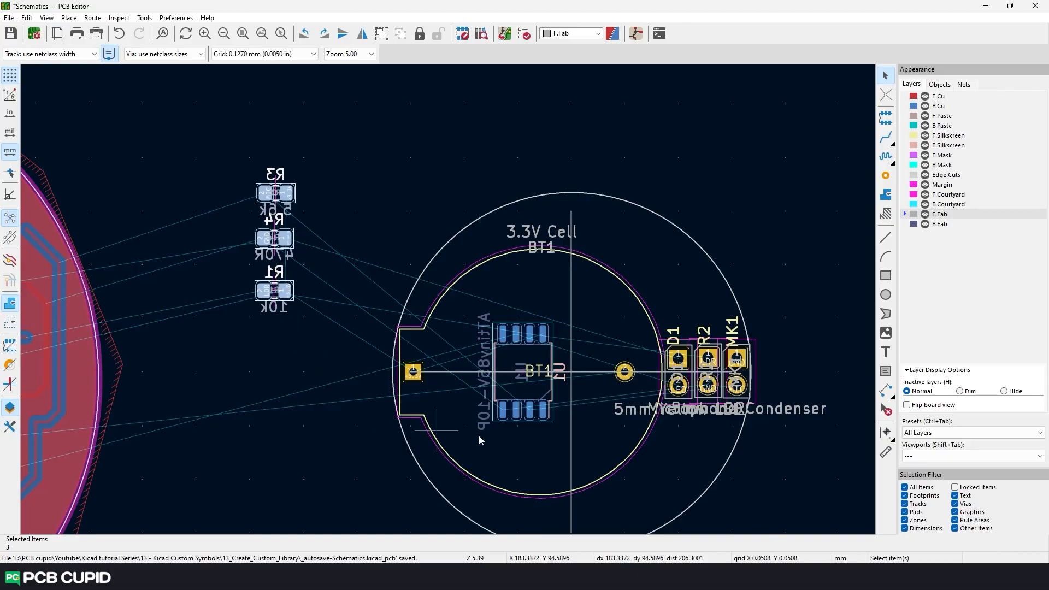
pyautogui.press('m')
pyautogui.click(589, 427)
pyautogui.scroll(2, 594, 394)
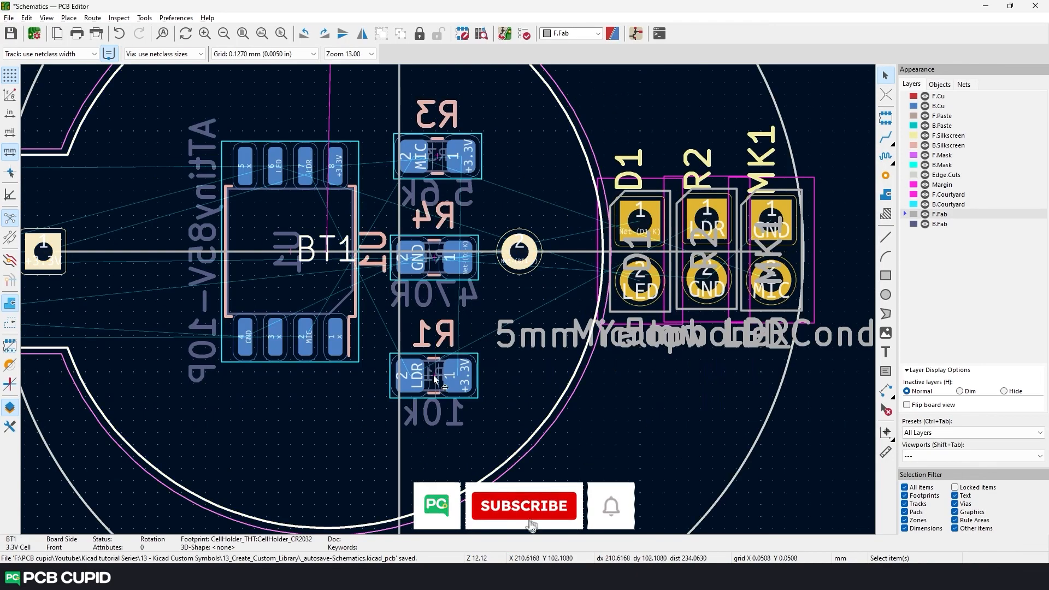
# Step: Move R1 to just above U1's upper pad row, beside the LDR and +3.3V pads
pyautogui.click(455, 378)
pyautogui.press('m')
pyautogui.scroll(-1, 337, 112)
pyautogui.click(430, 294)
# Step: Rotate R3 and R4 upright and stack them along the side of U1 facing BT1's pad 2
pyautogui.press('m')
pyautogui.scroll(2, 420, 490)
pyautogui.scroll(-1, 463, 317)
pyautogui.scroll(1, 574, 161)
pyautogui.press('r')
pyautogui.click(382, 331)
pyautogui.scroll(-1, 428, 276)
pyautogui.press('m')
pyautogui.press('r')
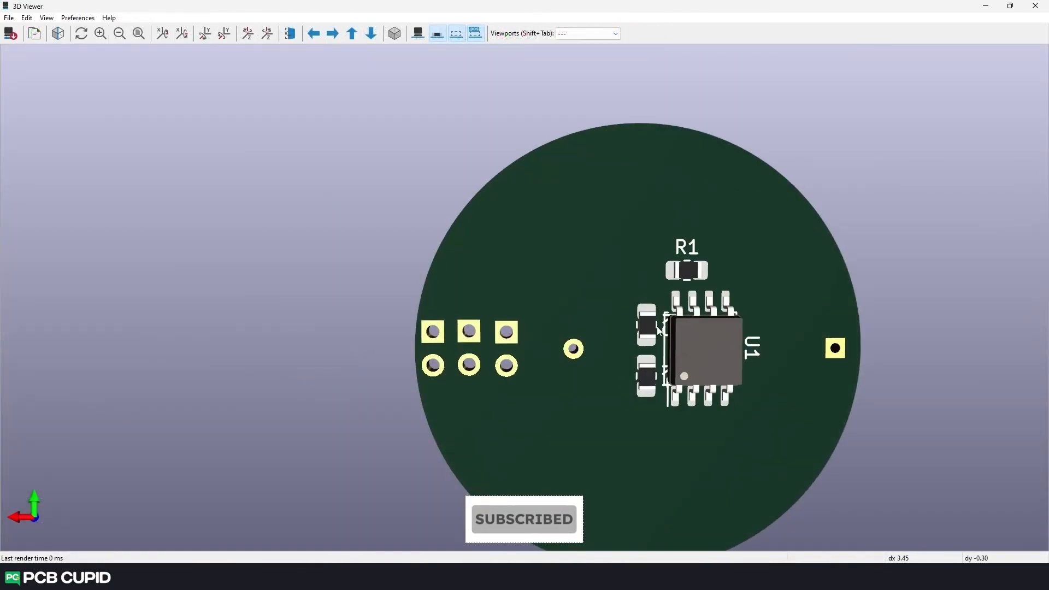
# Step: Check the placement of U1 and the three SMD resistors on the board's back side in the 3D viewer
pyautogui.scroll(-2, 424, 302)
pyautogui.scroll(2, 519, 358)
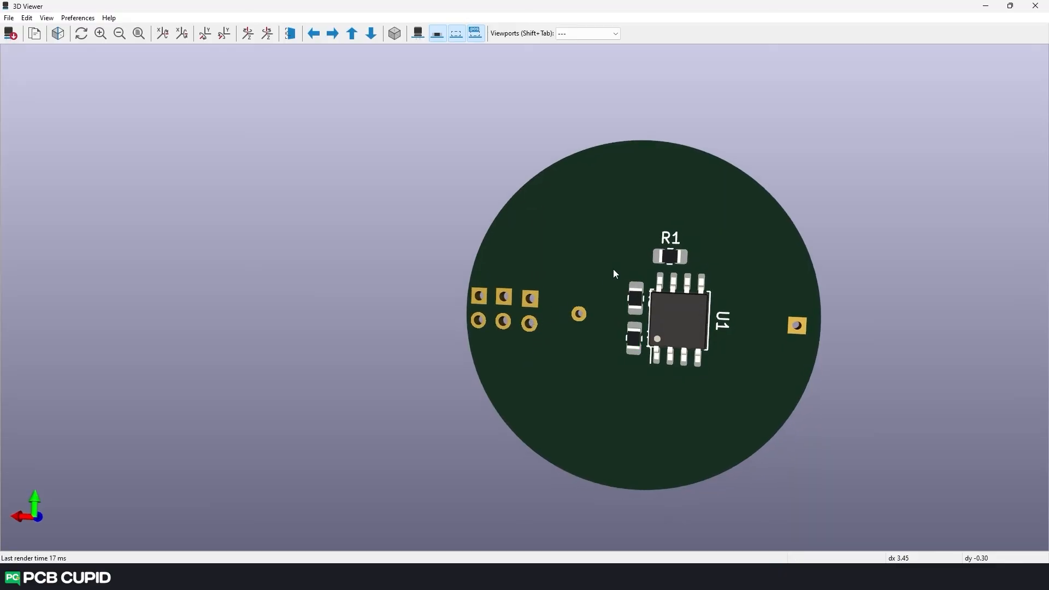
pyautogui.moveTo(612, 269); pyautogui.dragTo(467, 336, button='middle')
pyautogui.scroll(1, 461, 344)
pyautogui.scroll(-1, 464, 353)
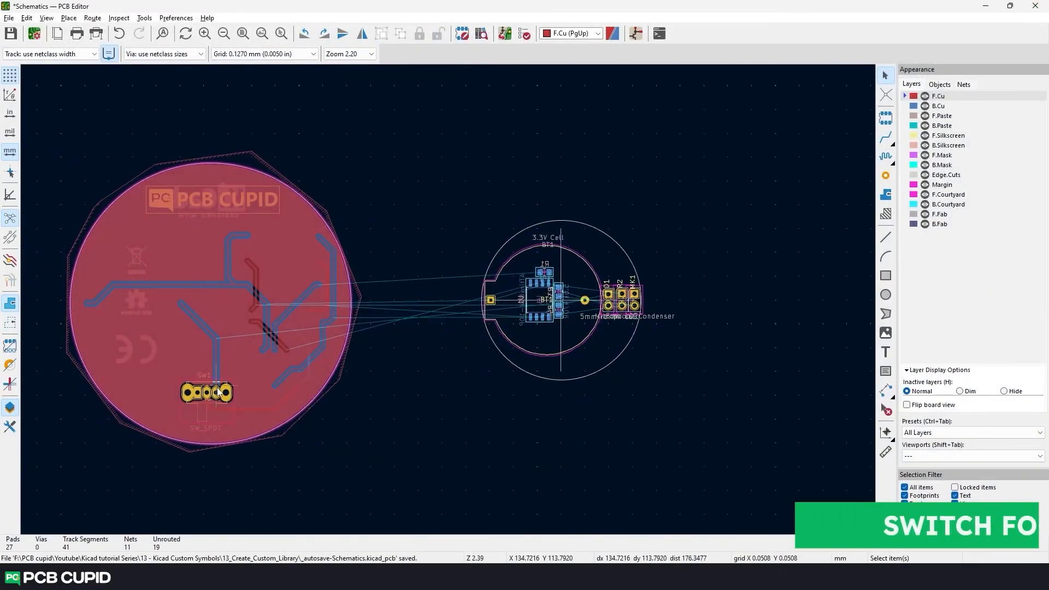
# Step: Move SW1 to the lower edge of the new outline and change its footprint to Button_Switch_SMD:SW_SPDT_PCM12
pyautogui.click(215, 400)
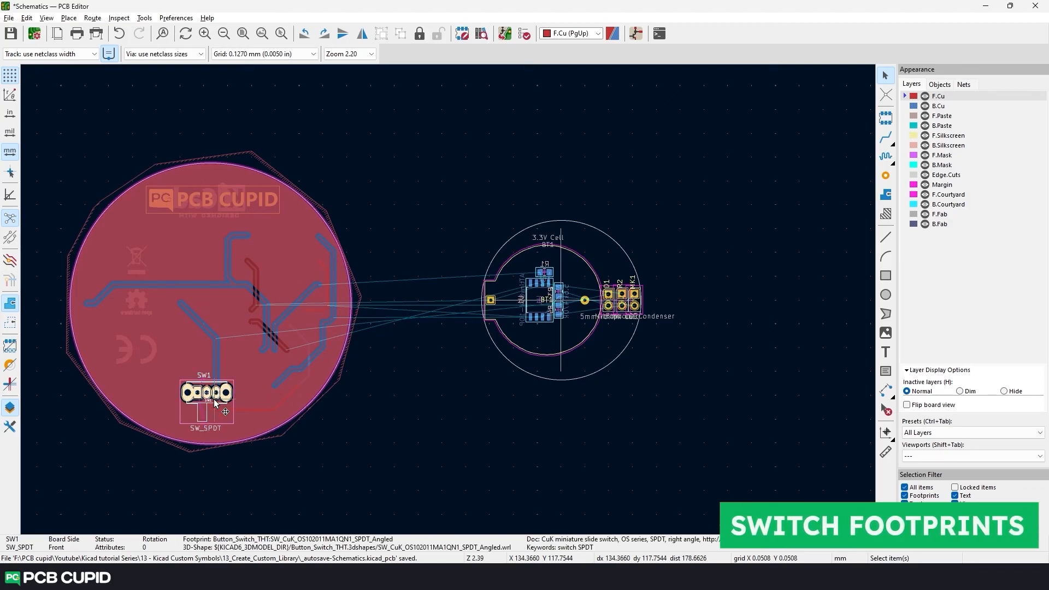
pyautogui.moveTo(214, 399); pyautogui.dragTo(565, 354)
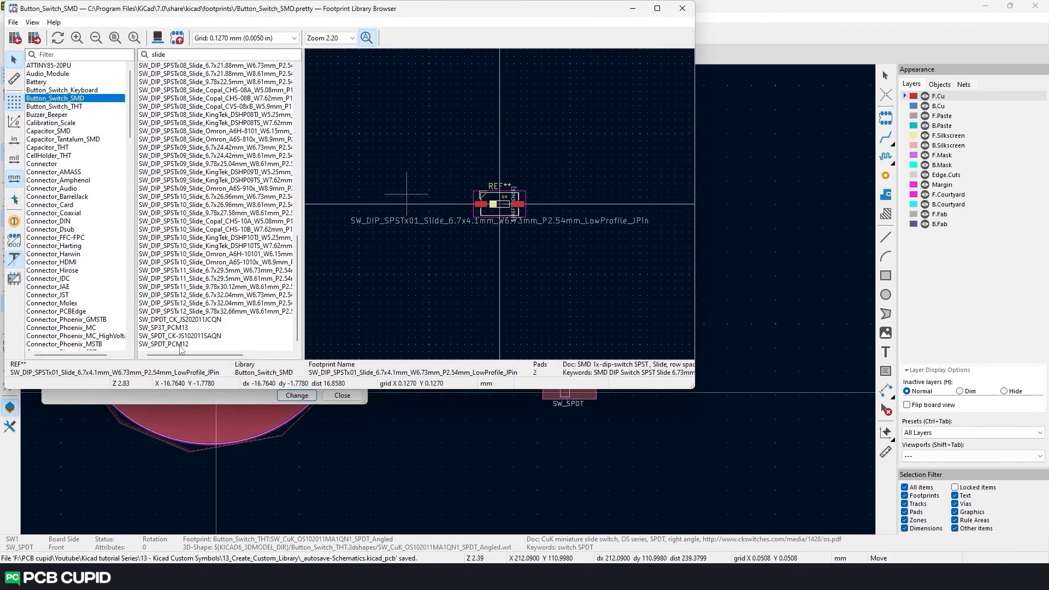
pyautogui.click(173, 344)
pyautogui.doubleClick(173, 345)
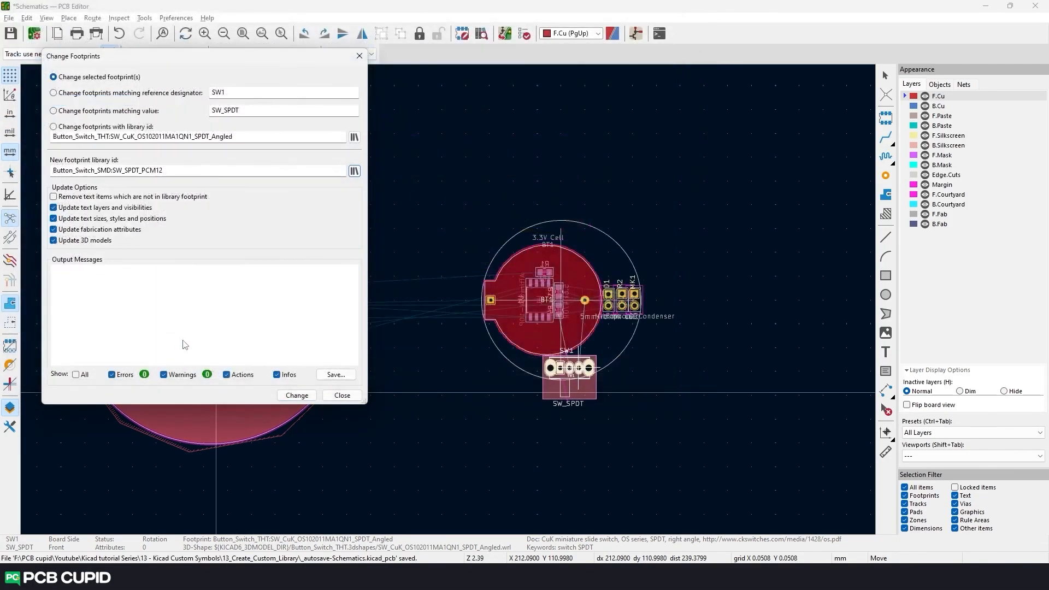
pyautogui.click(298, 397)
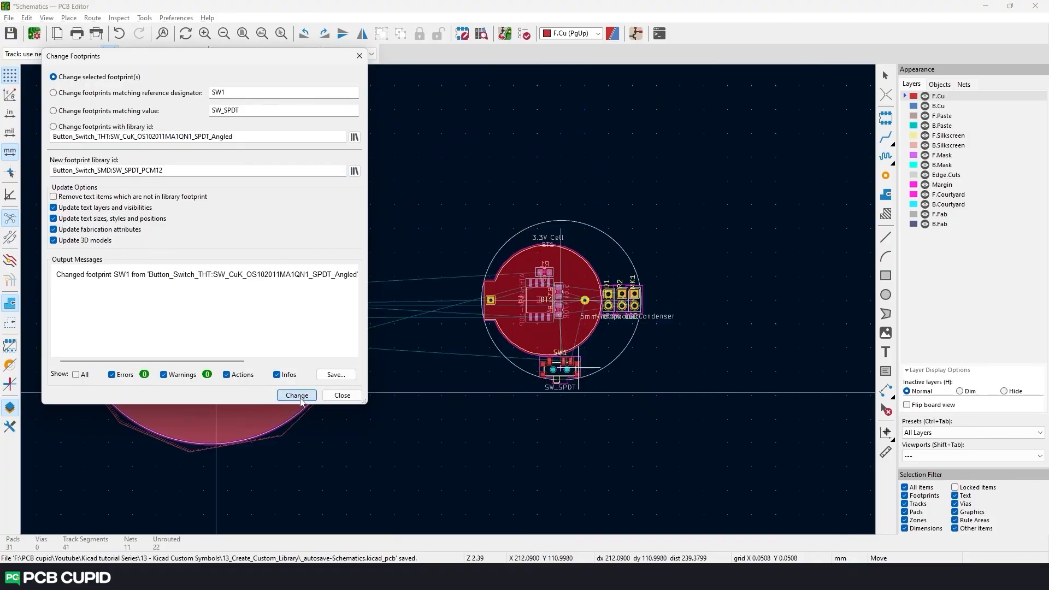
pyautogui.click(334, 396)
# Step: Flip SW1 to the back side and place it centred just inside the lower edge of the circular outline
pyautogui.scroll(3, 625, 355)
pyautogui.press('m')
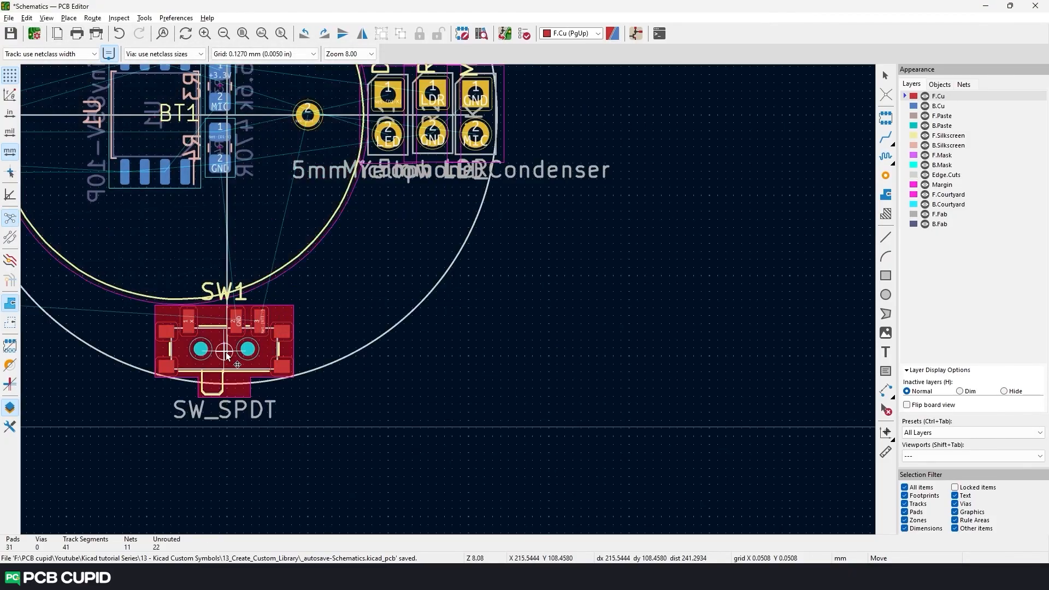
pyautogui.scroll(-1, 235, 178)
pyautogui.press('f')
pyautogui.click(442, 387)
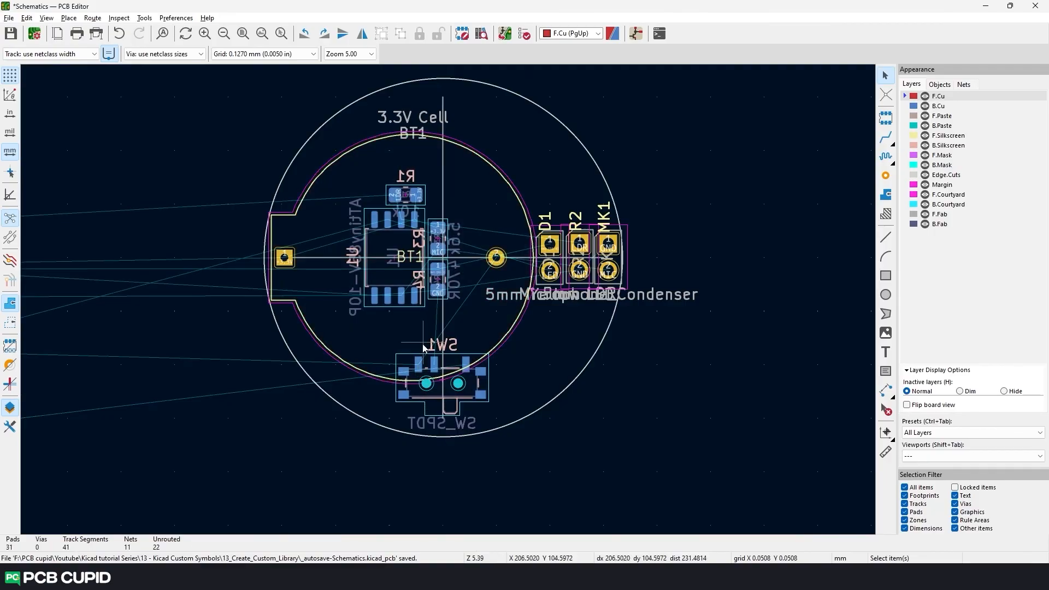
# Step: Check SW1 in the 3D viewer and start rounding a corner of its lever cut-out with an arc on Edge.Cuts
pyautogui.hotkey('alt', '3')
pyautogui.moveTo(465, 296); pyautogui.dragTo(444, 323)
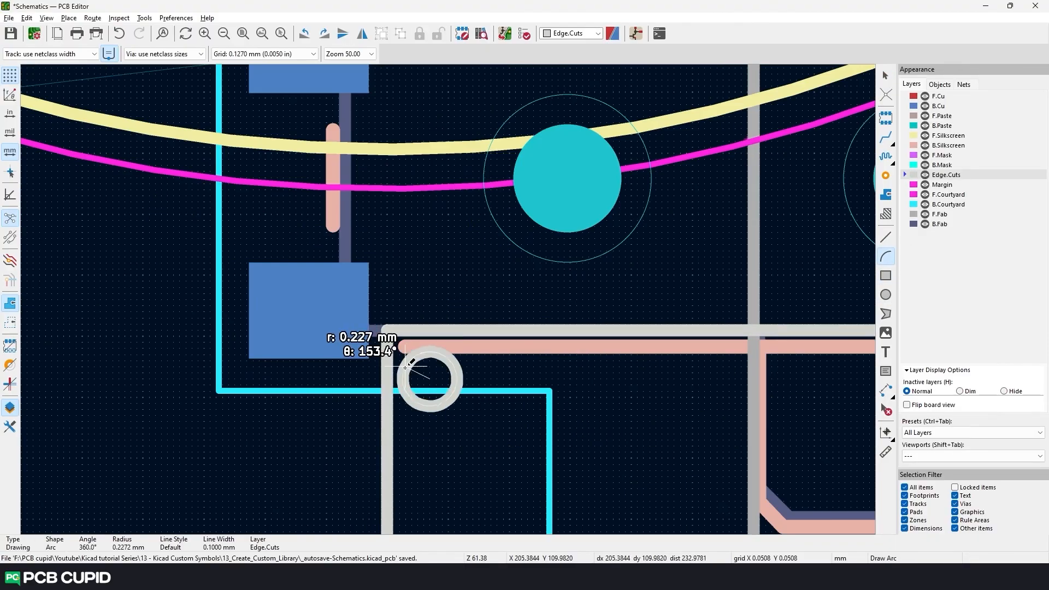
pyautogui.click(431, 330)
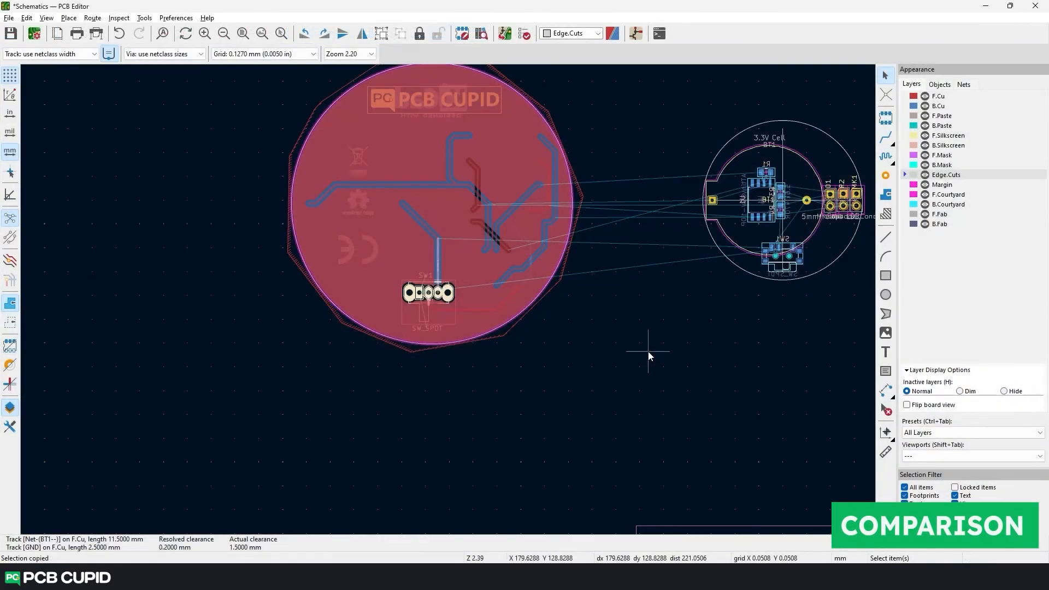
# Step: Select the entire old circular board layout, including its tracks, copper zones and logos
pyautogui.moveTo(499, 389); pyautogui.dragTo(460, 408, button='middle')
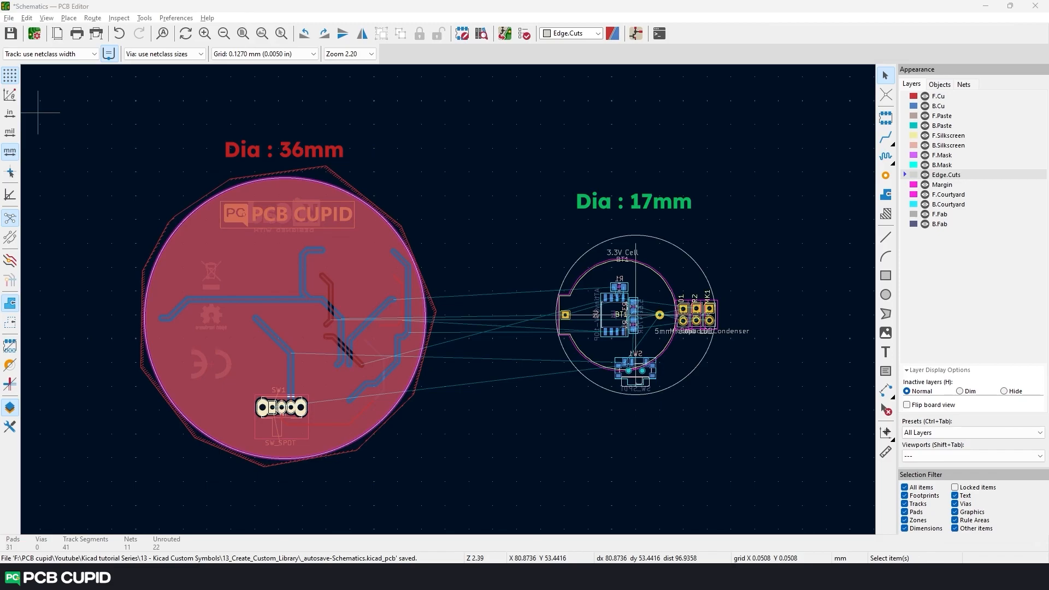
pyautogui.moveTo(447, 474); pyautogui.dragTo(100, 144)
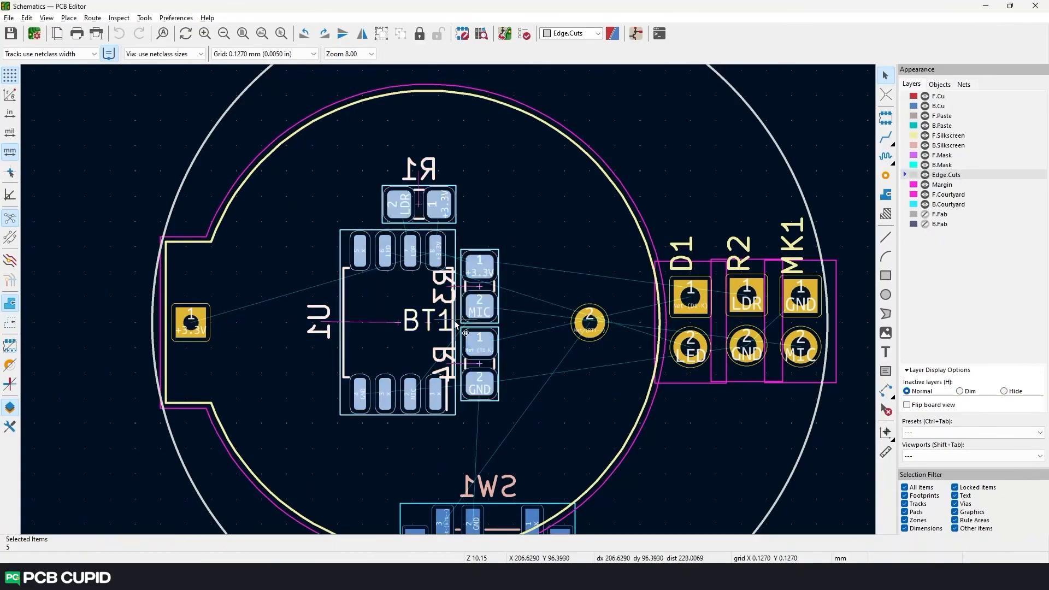
# Step: Inspect the back side of the finished board in the 3D viewer, including the switch cut-out and silkscreen logos
pyautogui.rightClick(311, 153)
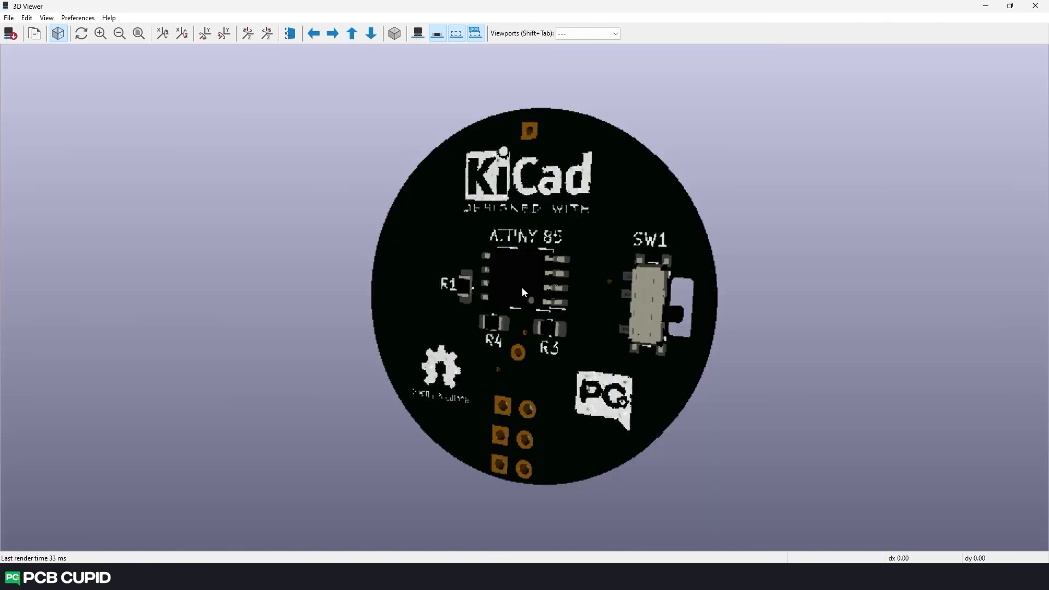
pyautogui.scroll(2, 523, 287)
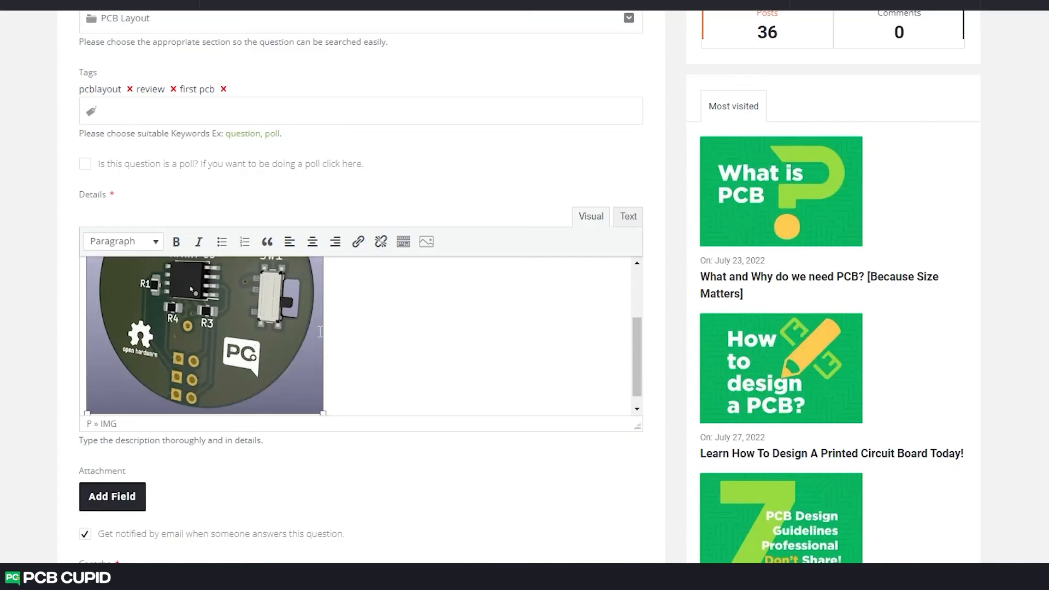
# Step: In the PCB Cupid forum's question form in the browser, shrink the board picture slightly and centre it in the details
pyautogui.click(306, 371)
pyautogui.moveTo(323, 399); pyautogui.dragTo(301, 380)
pyautogui.click(156, 317)
pyautogui.click(158, 274)
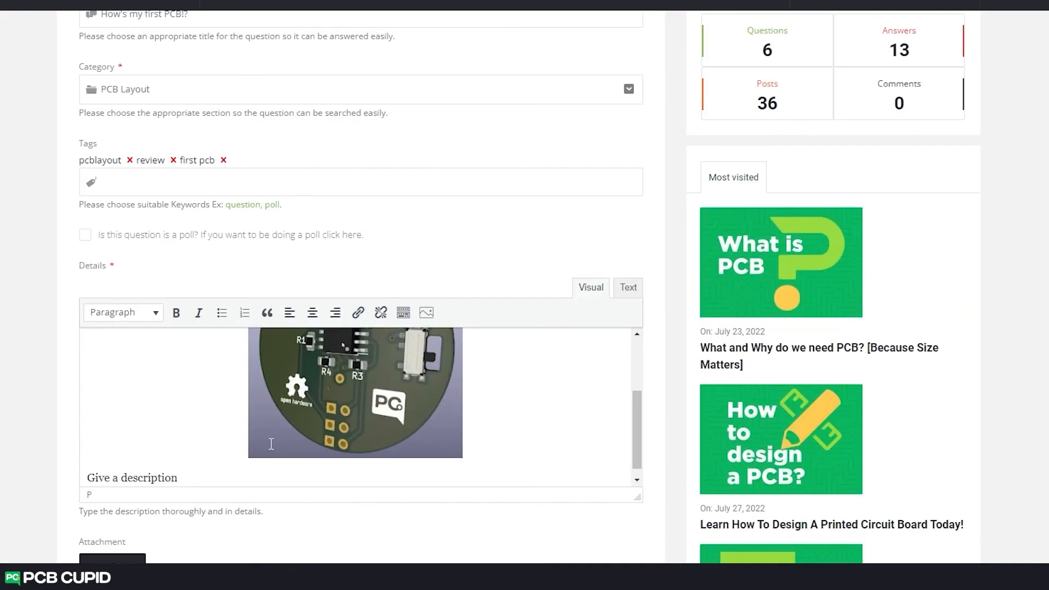
# Step: Complete the line "Give a description about the project" below the picture and tick the captcha's "I'm not a robot" check
pyautogui.write('about the project')
pyautogui.press('Return')
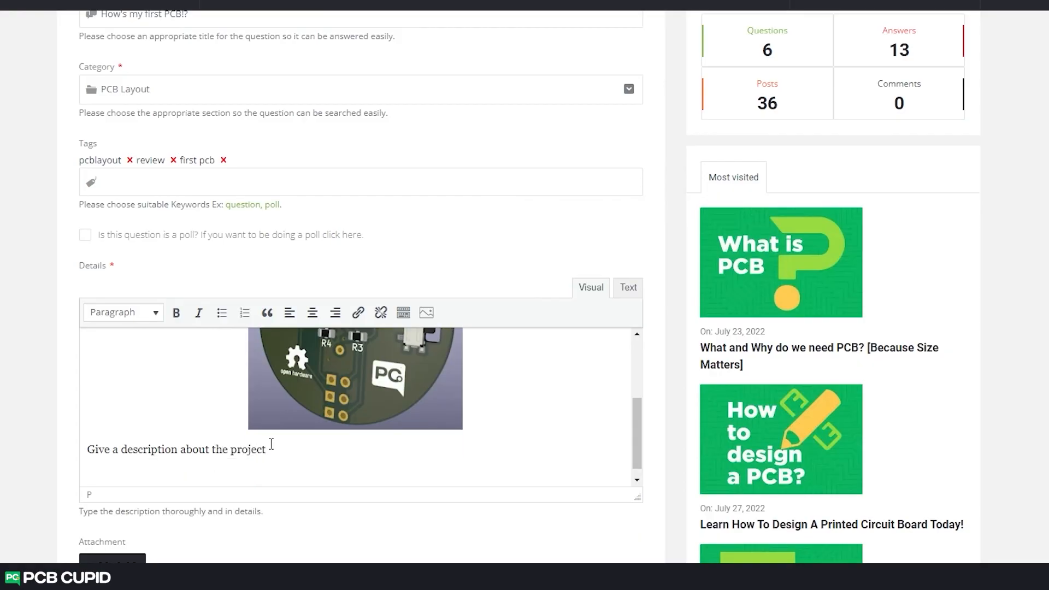
pyautogui.scroll(-5, 246, 459)
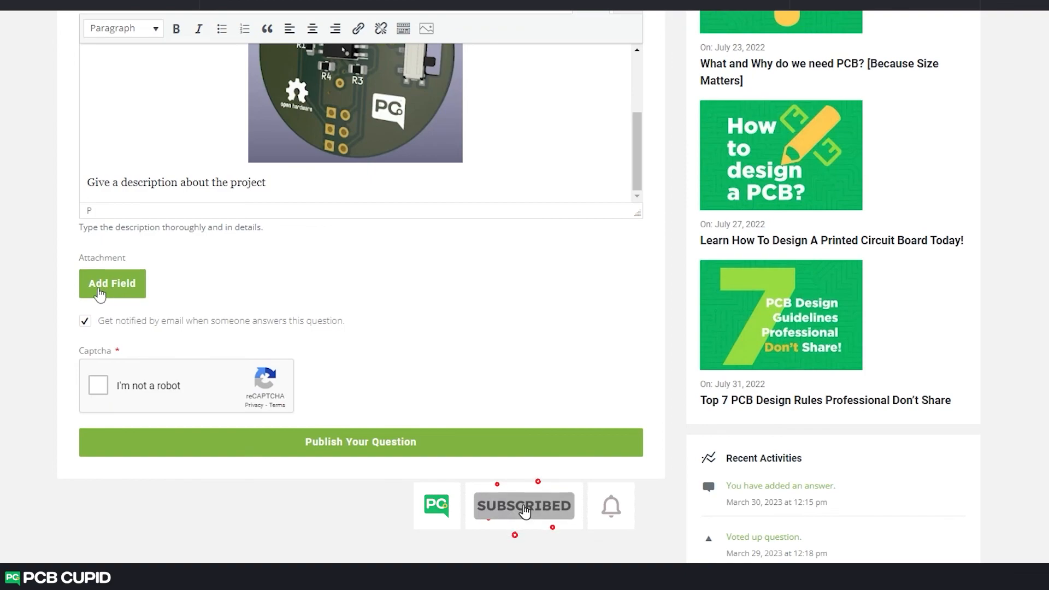
pyautogui.click(100, 386)
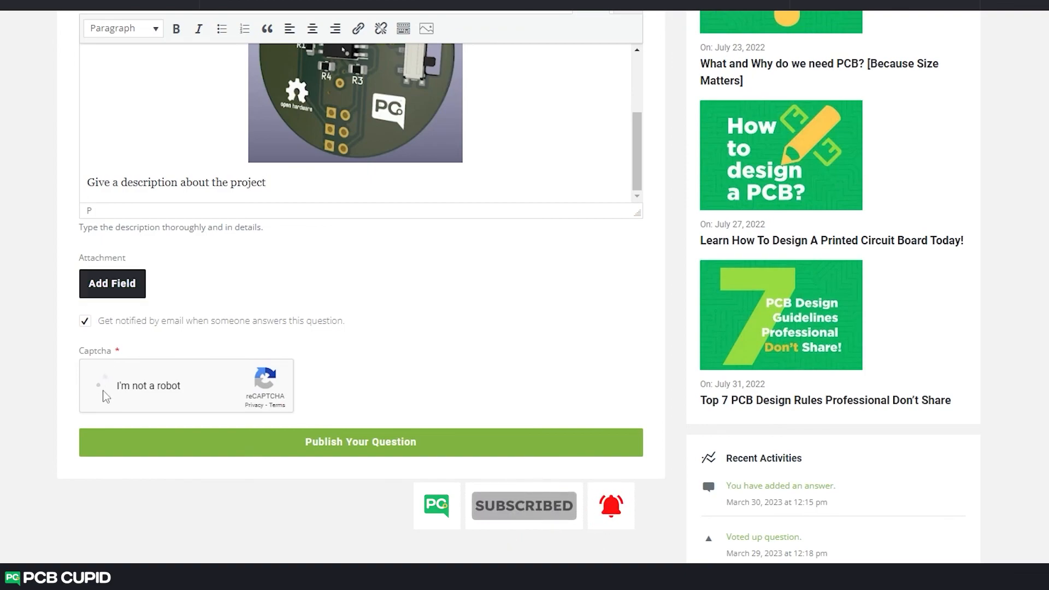